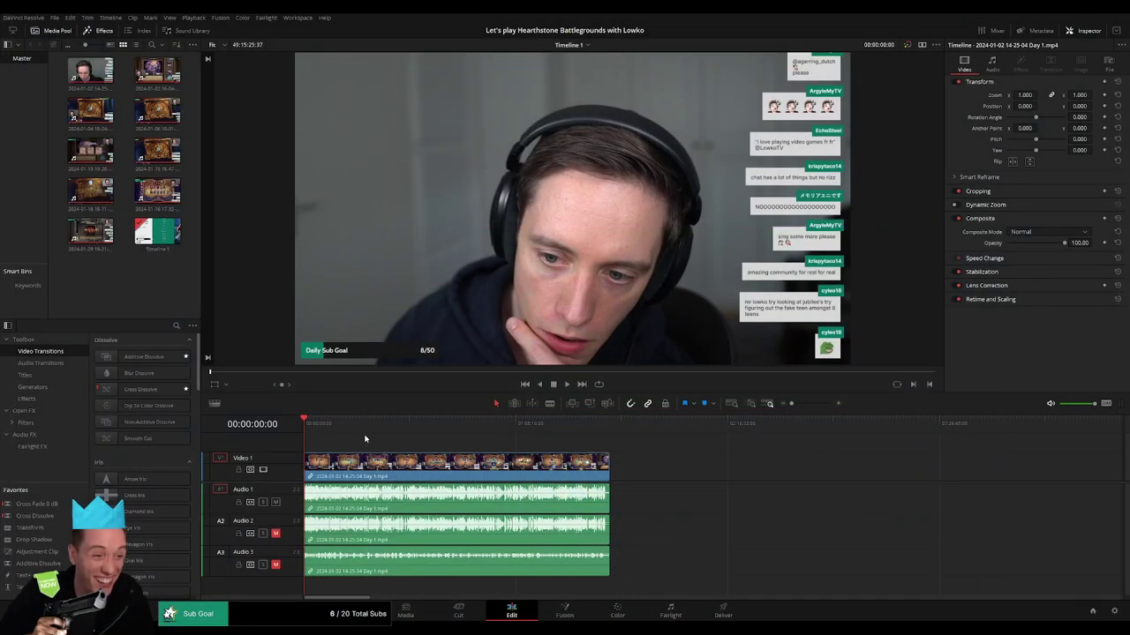
- Add roughly one-second fade-ins to Audio 1, 2, 3 and Video 1 at the Day 1 clip's start, then preview
left_click_drag(800, 408, 815, 405)
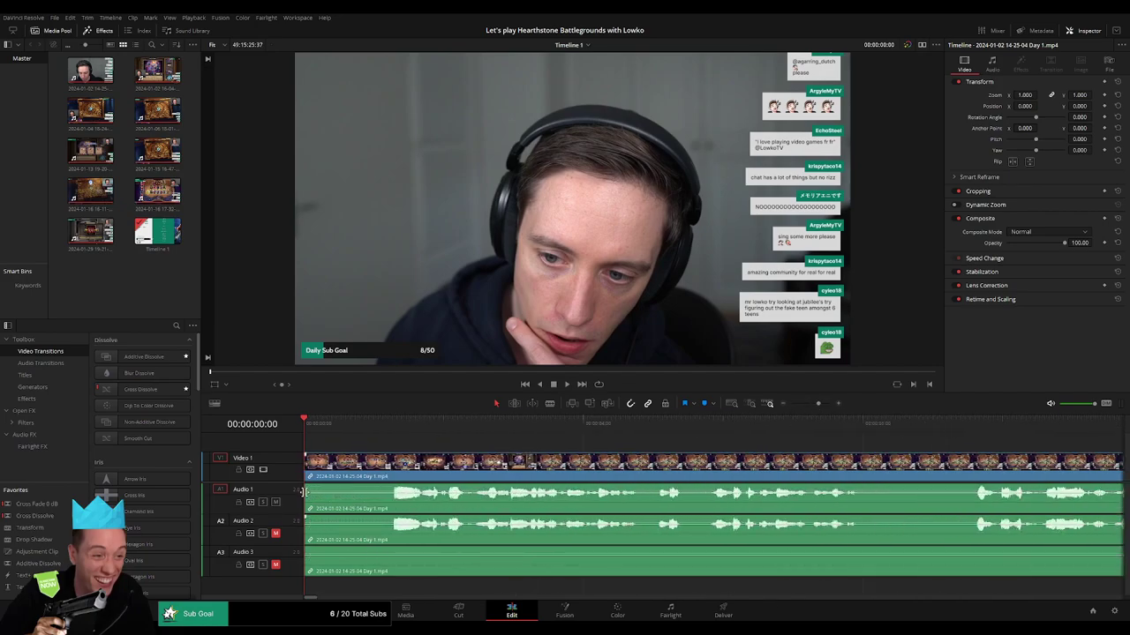
left_click_drag(307, 484, 374, 485)
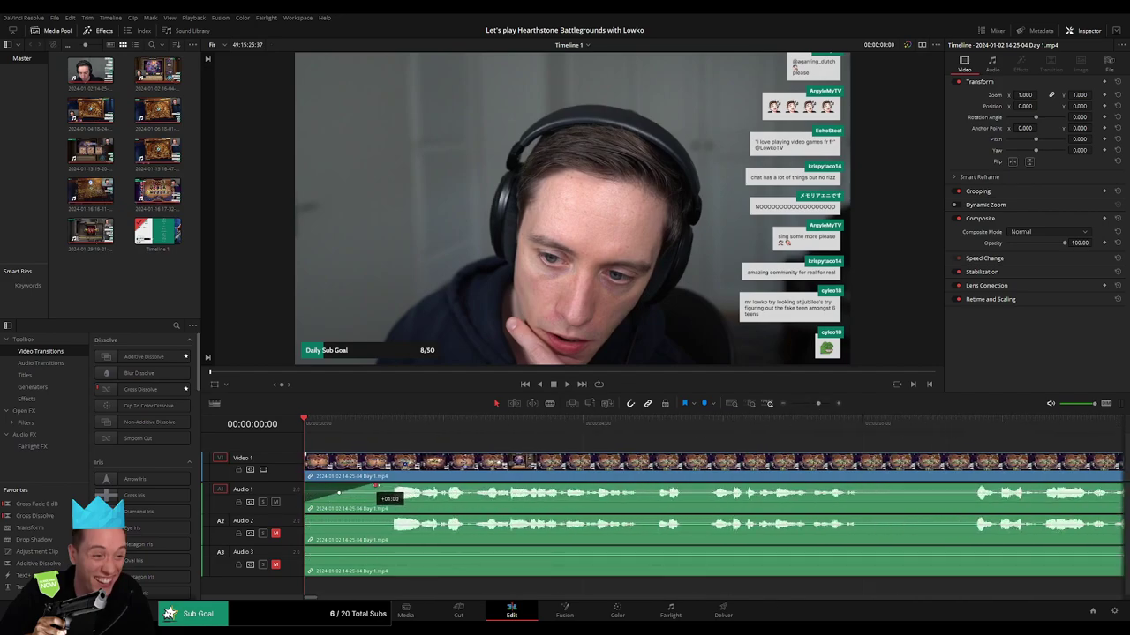
left_click_drag(306, 517, 374, 519)
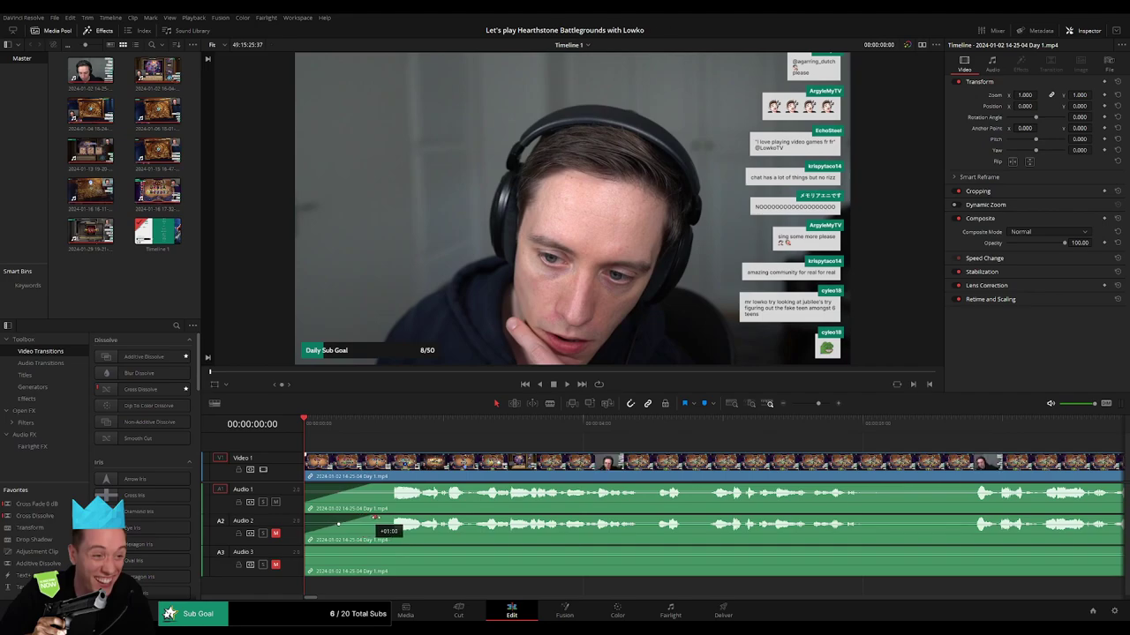
left_click_drag(376, 521, 376, 519)
left_click_drag(305, 549, 375, 548)
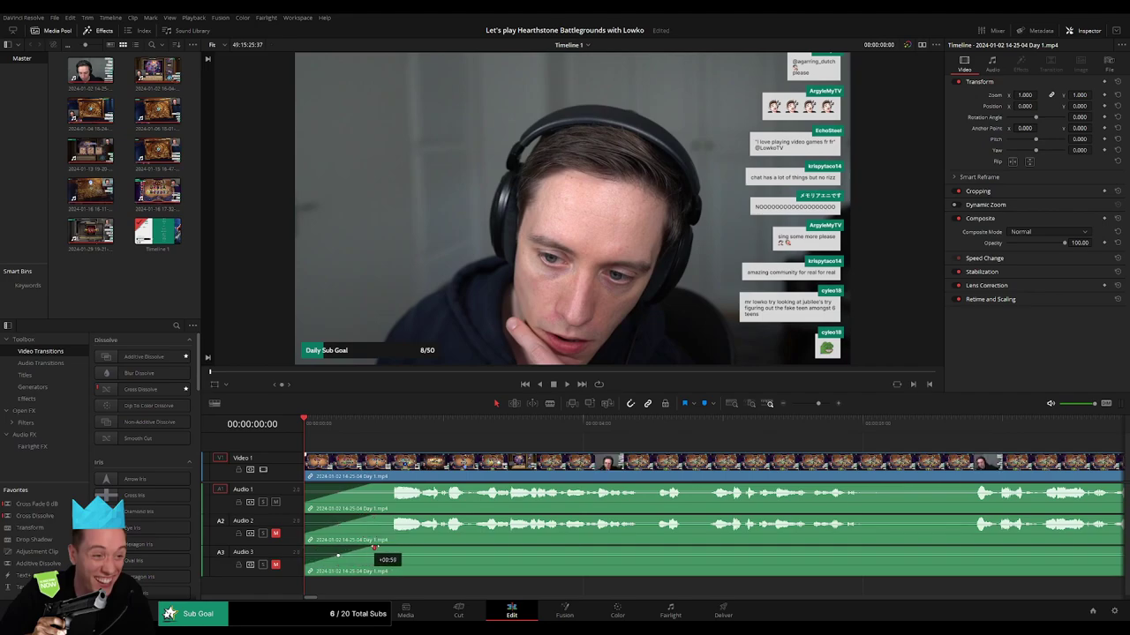
mouse_move(305, 454)
left_mouse_down()
mouse_move(396, 459)
mouse_move(376, 460)
left_mouse_up()
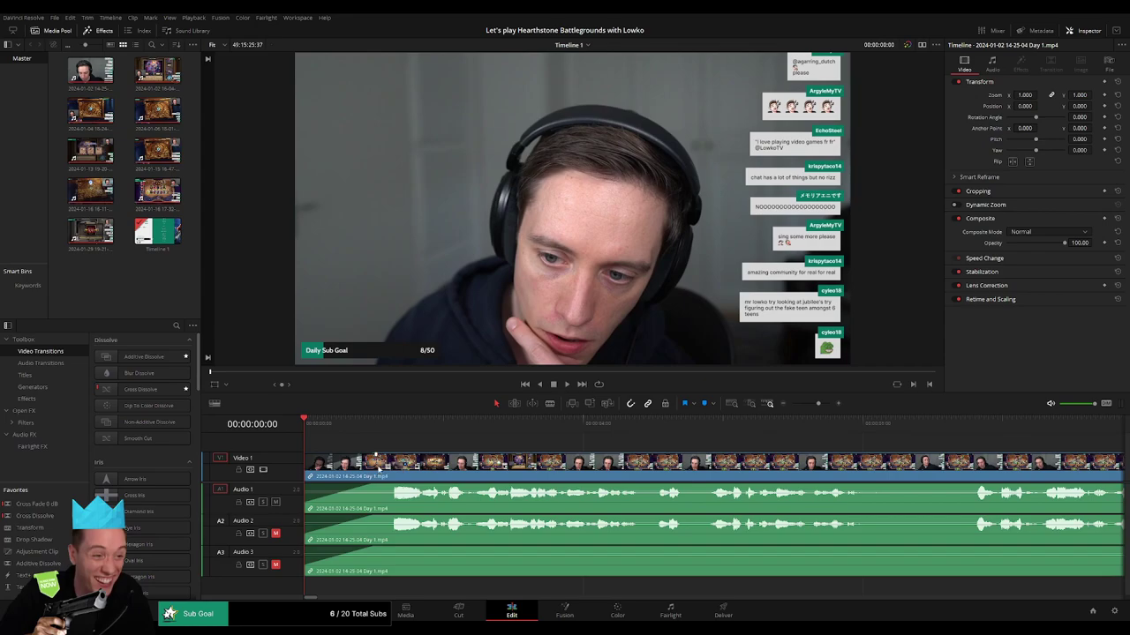
key("space")
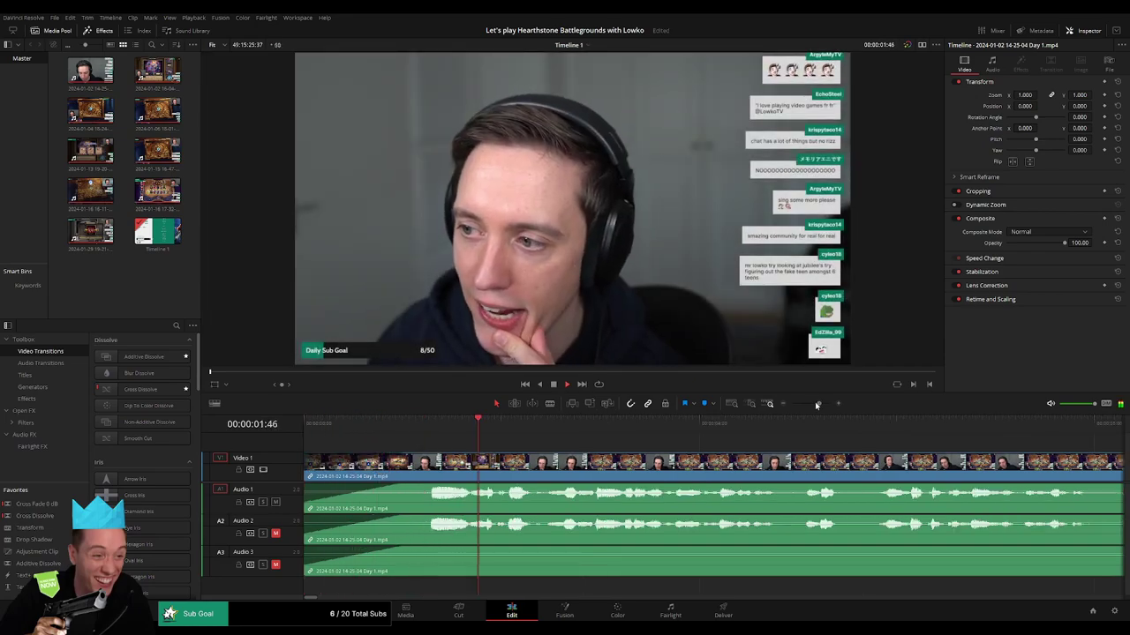
left_click(770, 403)
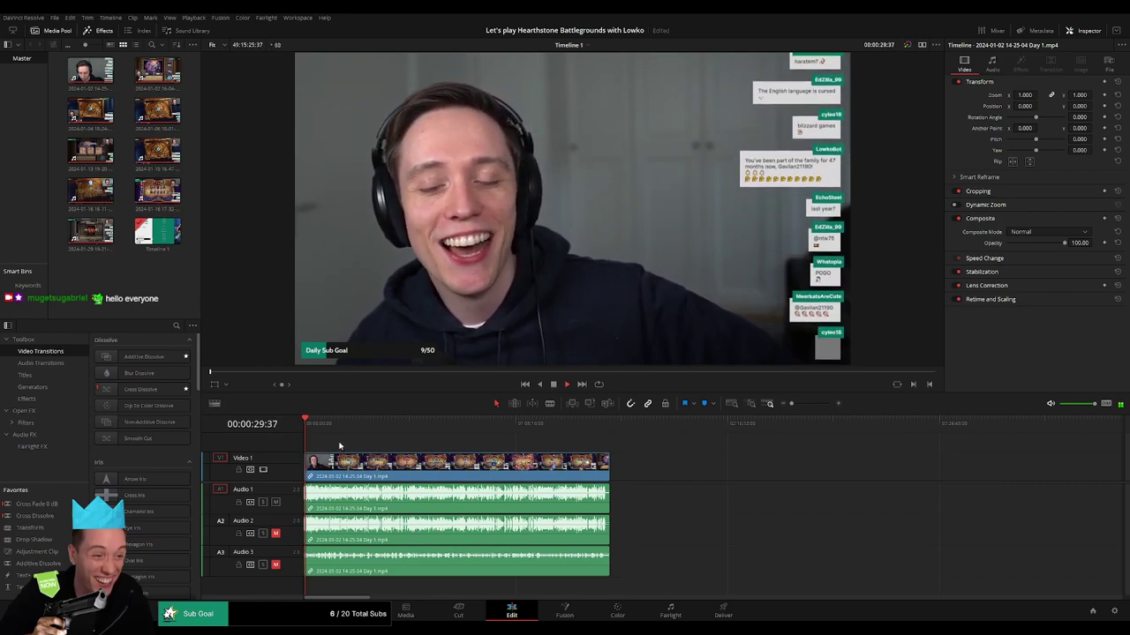
left_click_drag(792, 404, 807, 403)
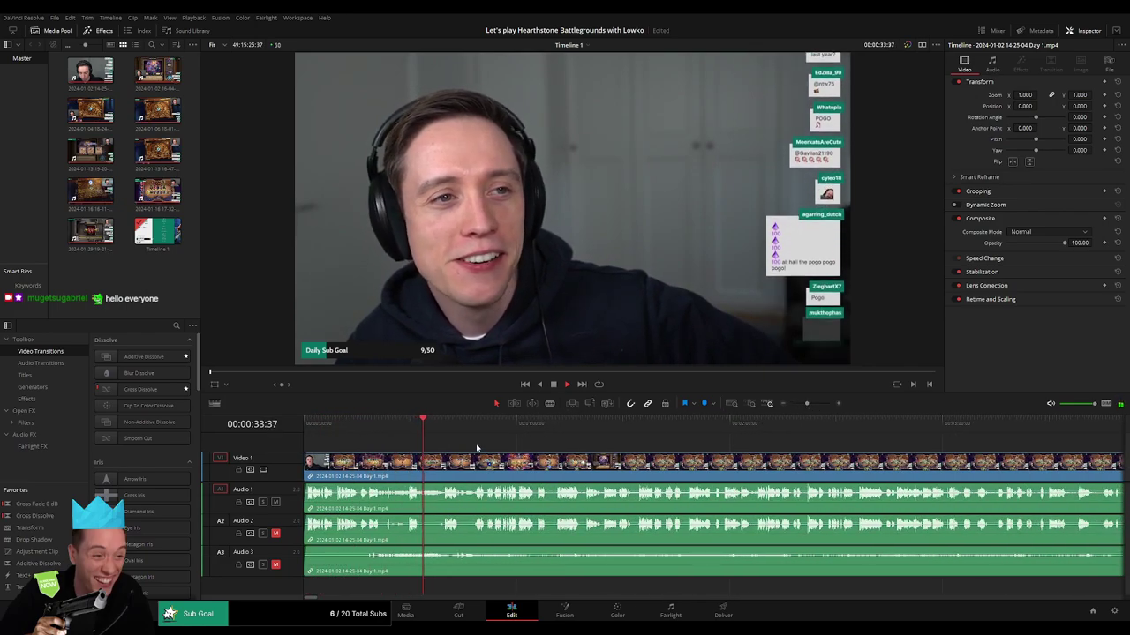
scroll(444, 451, "down", 1)
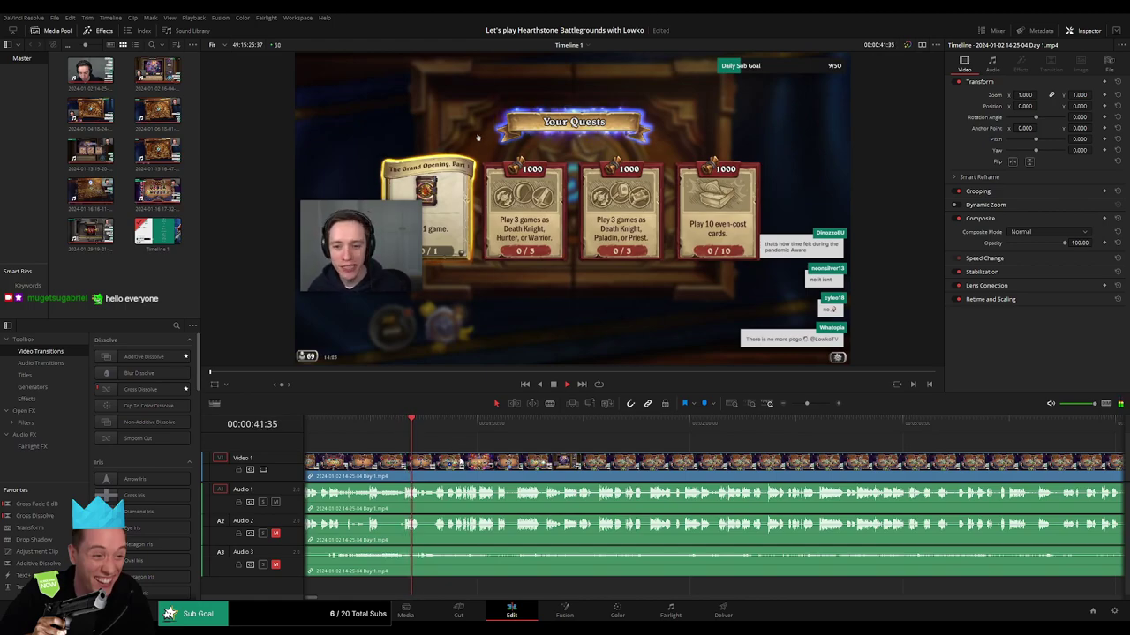
scroll(397, 442, "down", 1)
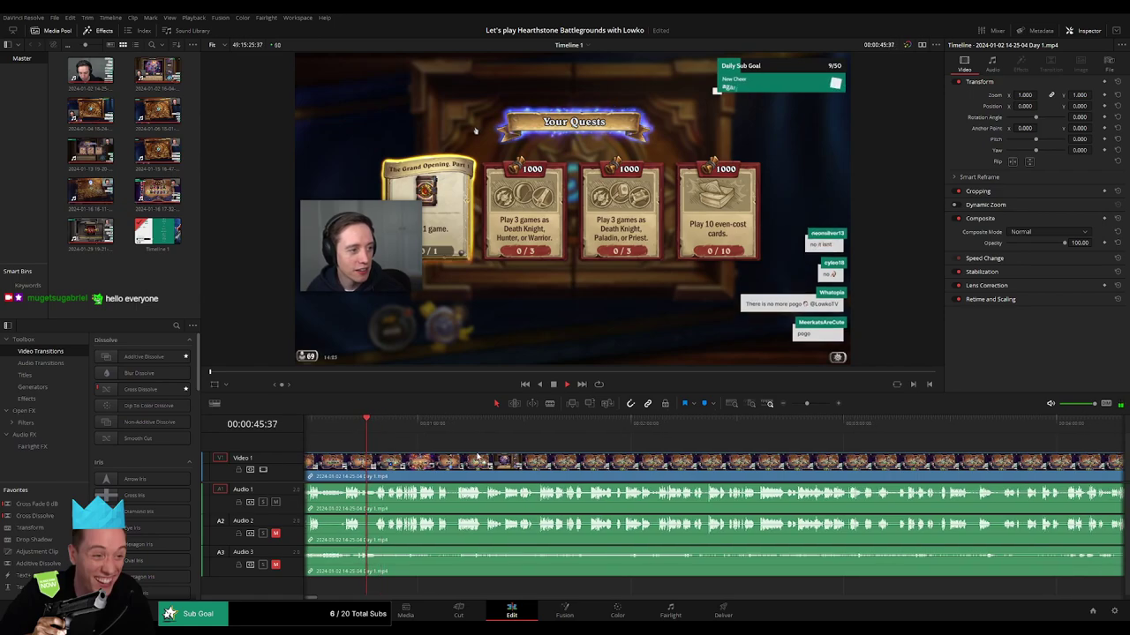
left_click_drag(805, 403, 799, 403)
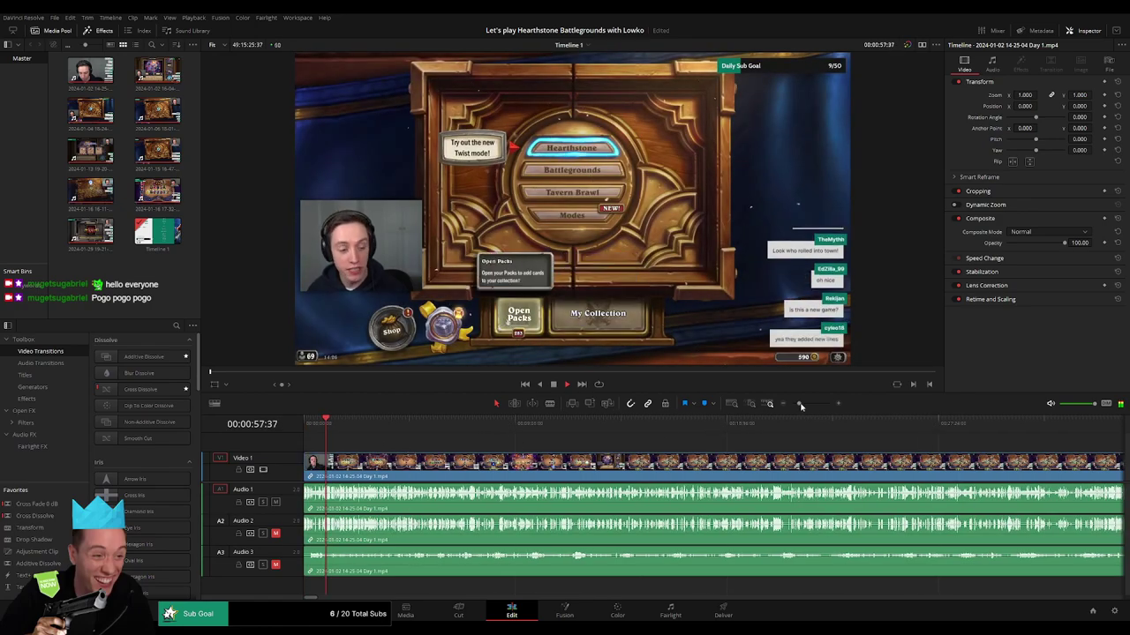
scroll(441, 454, "down", 3)
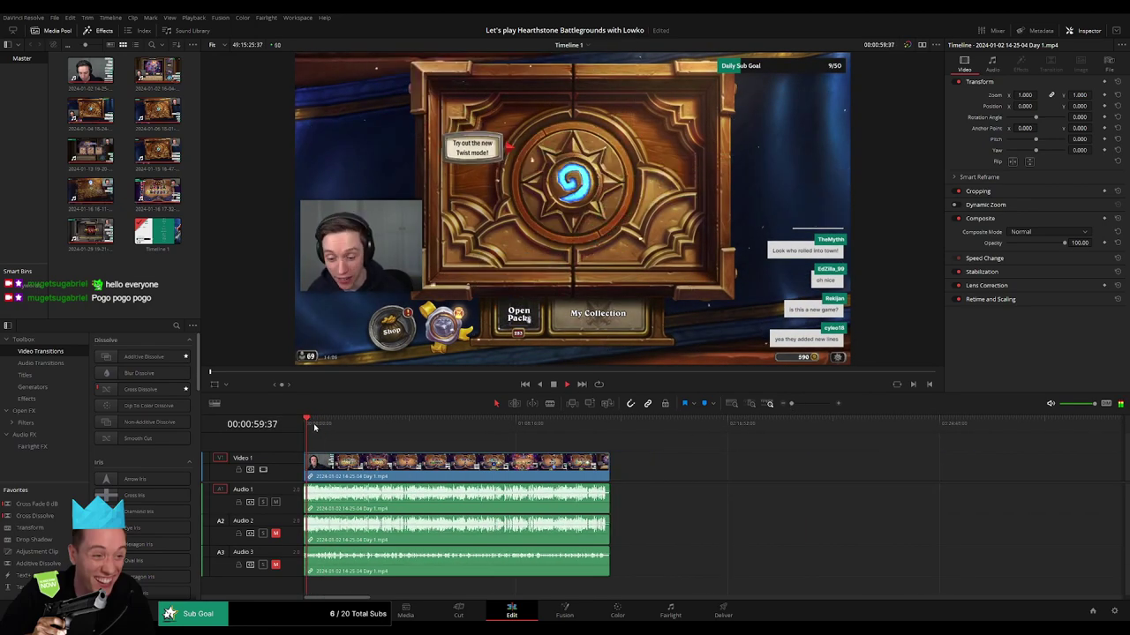
- Scrub through the Day 1 footage and park the playhead at 00:58:02:00
left_click_drag(315, 425, 484, 435)
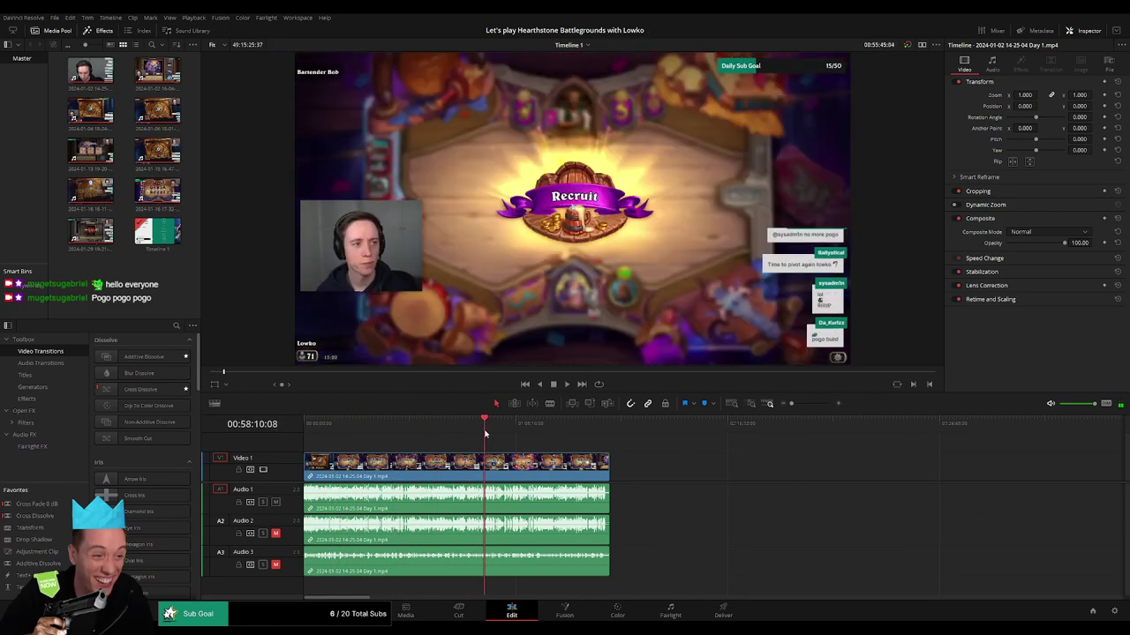
left_click_drag(484, 435, 477, 430)
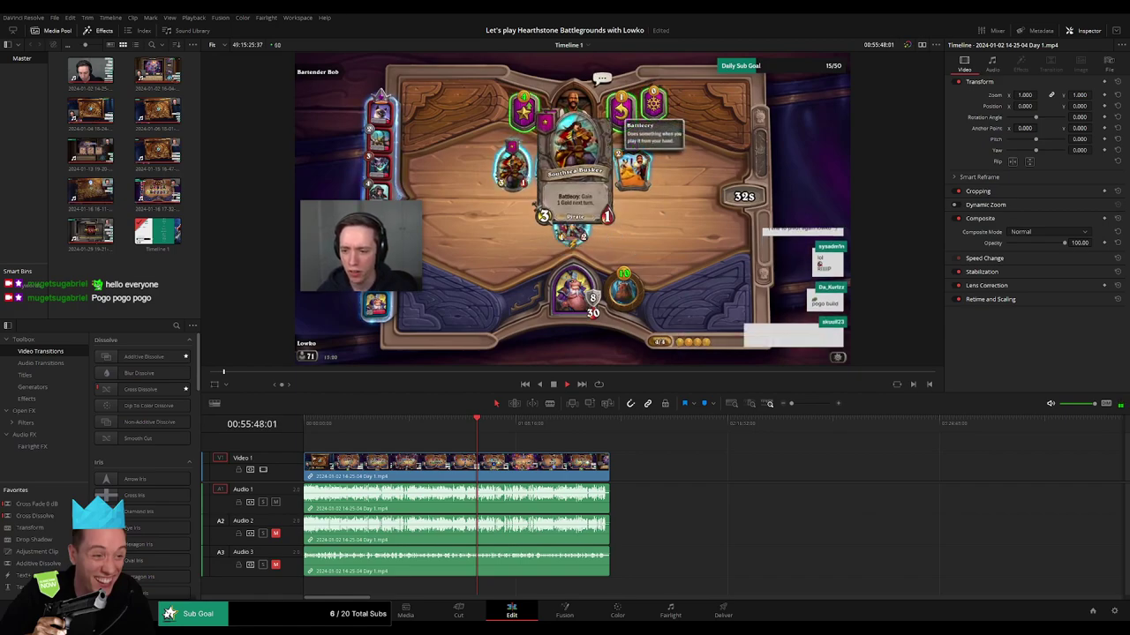
left_click(484, 430)
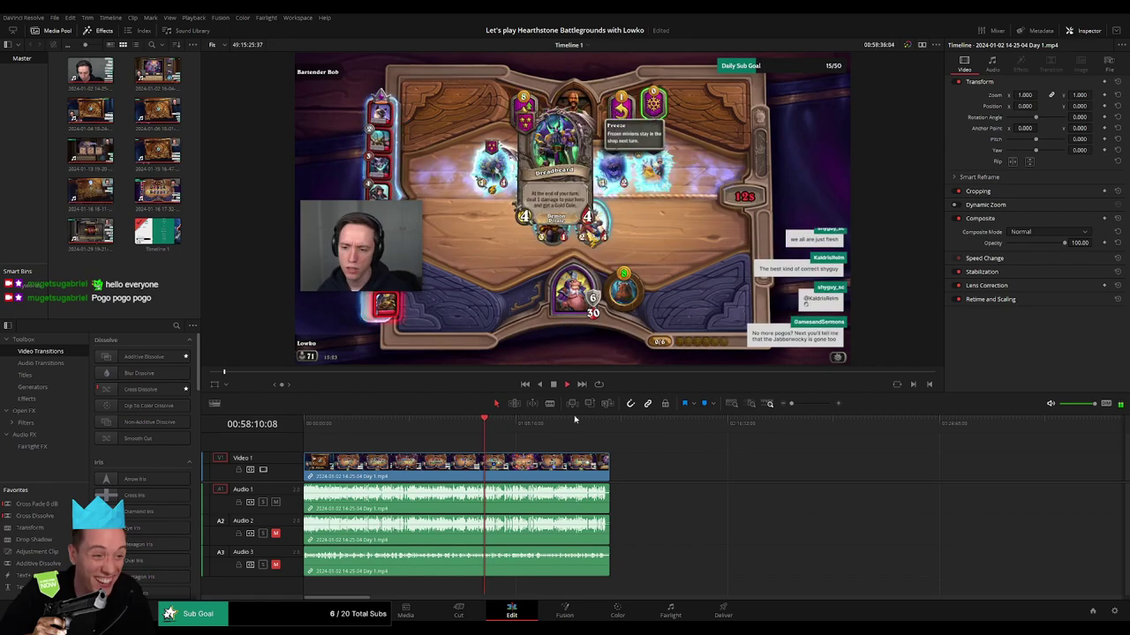
left_click_drag(791, 403, 810, 403)
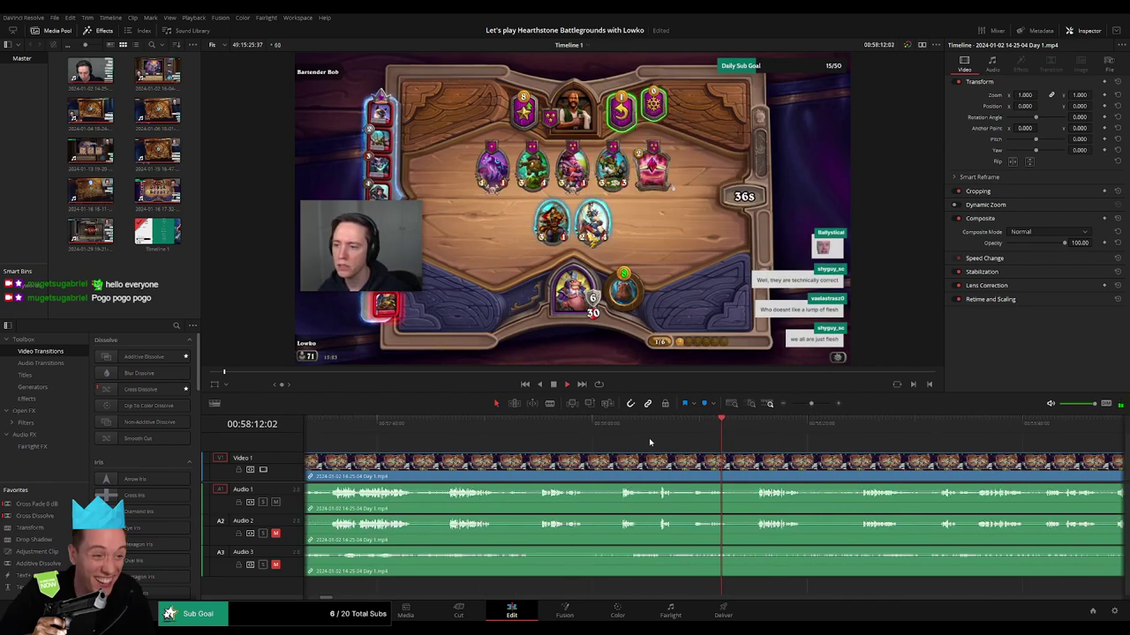
left_click(610, 427)
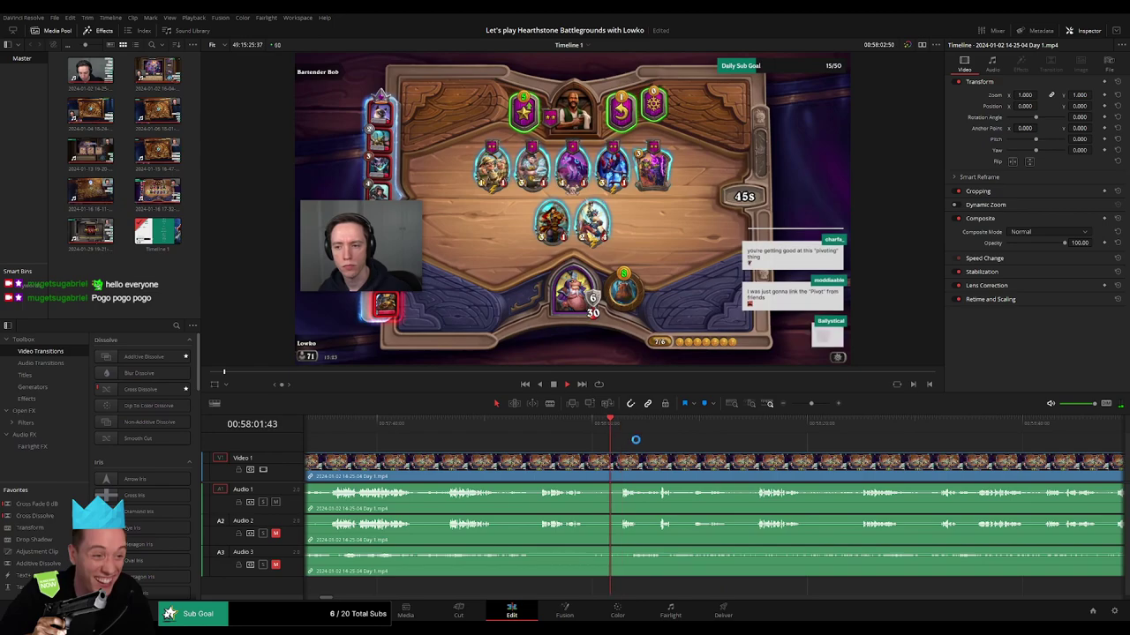
left_click(543, 424)
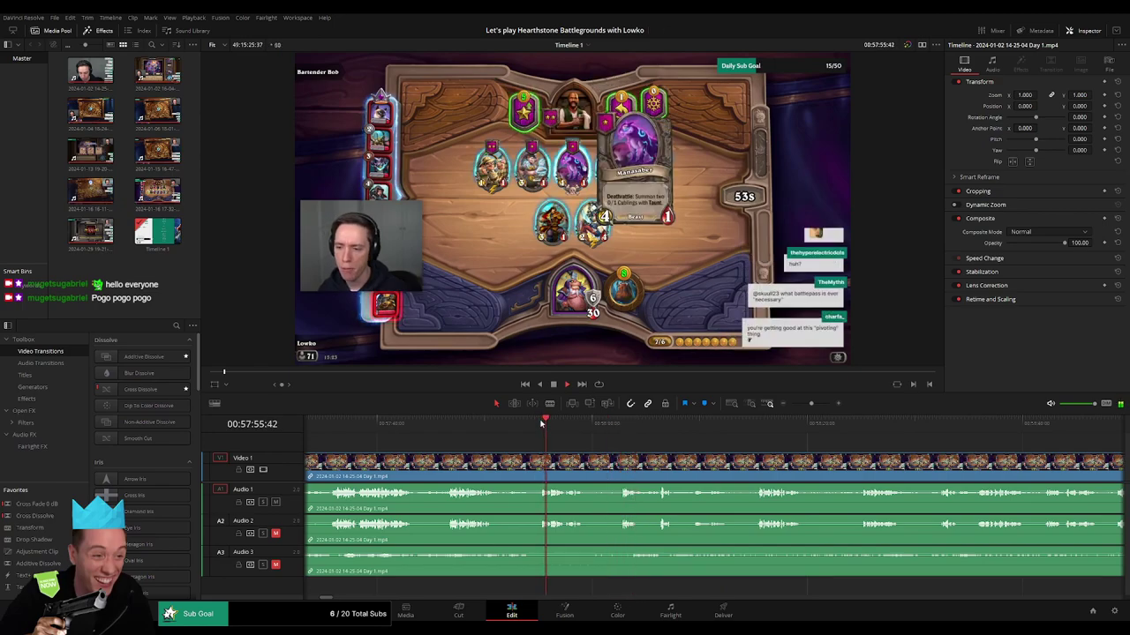
left_click_drag(810, 403, 814, 403)
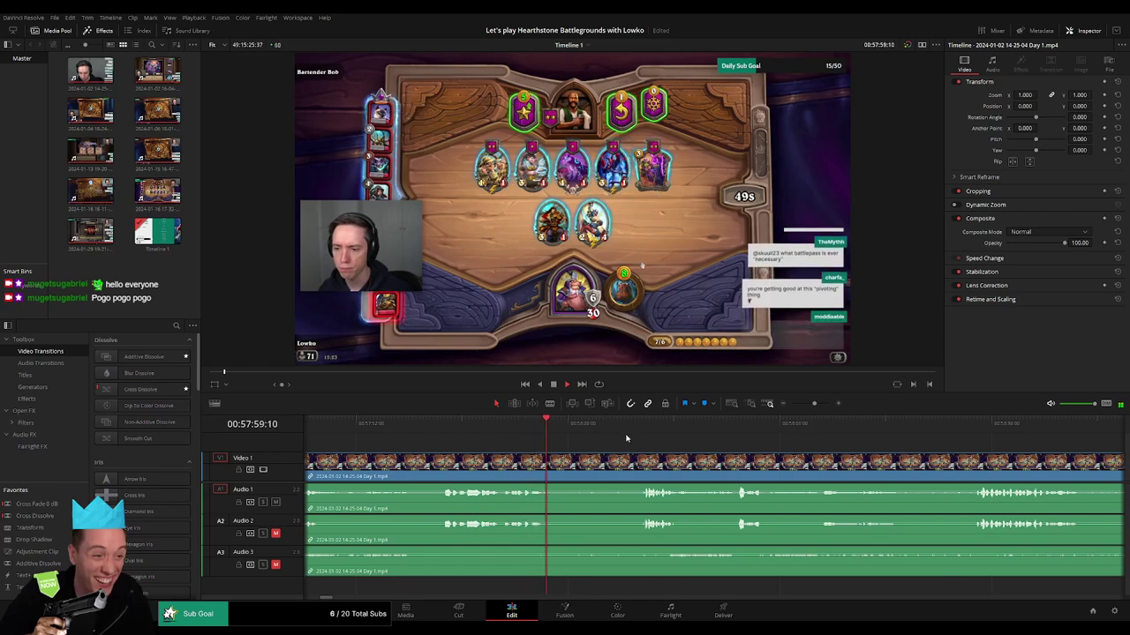
left_click(639, 427)
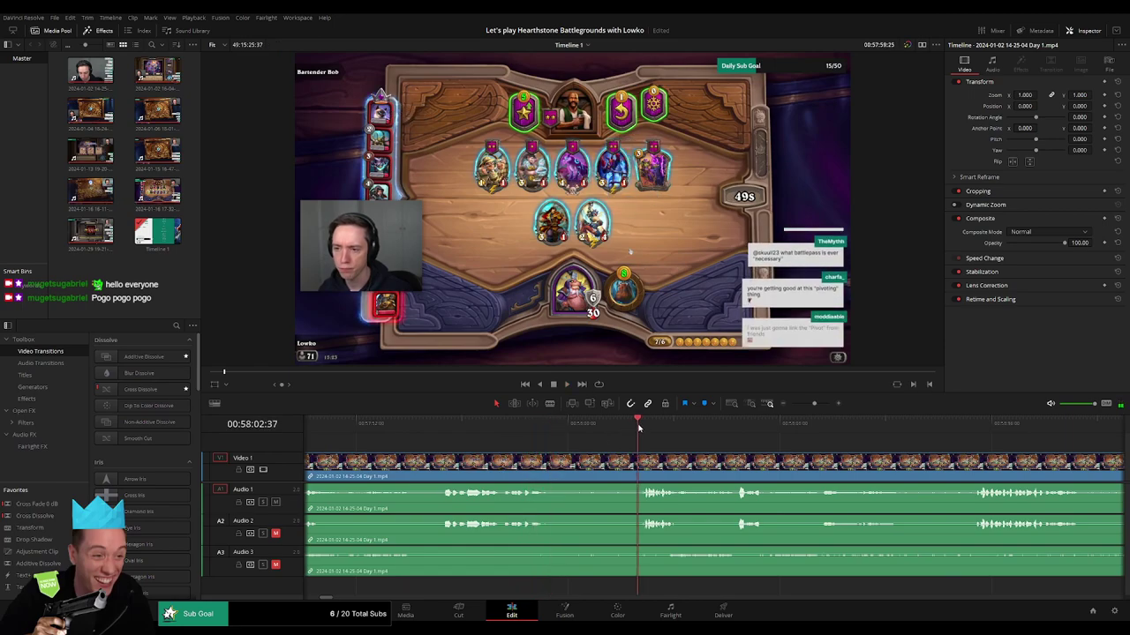
left_click_drag(638, 428, 621, 428)
- Blade the video and all three audio tracks at 00:58:02:00, then return to selection mode
key("b")
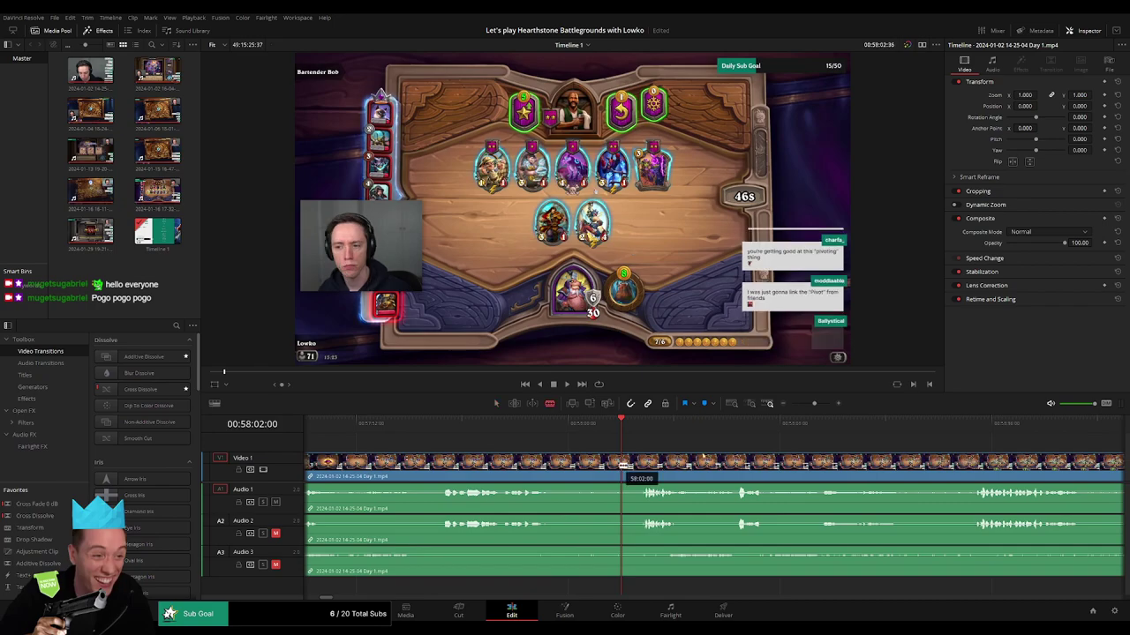
left_click(621, 465)
key("a")
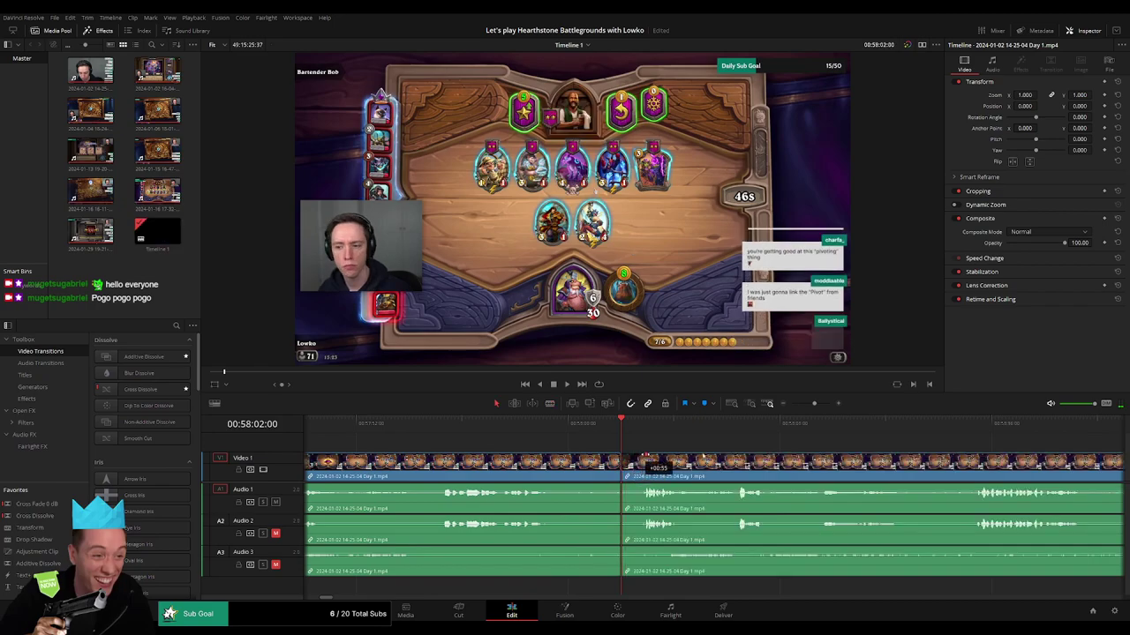
left_click_drag(647, 456, 630, 463)
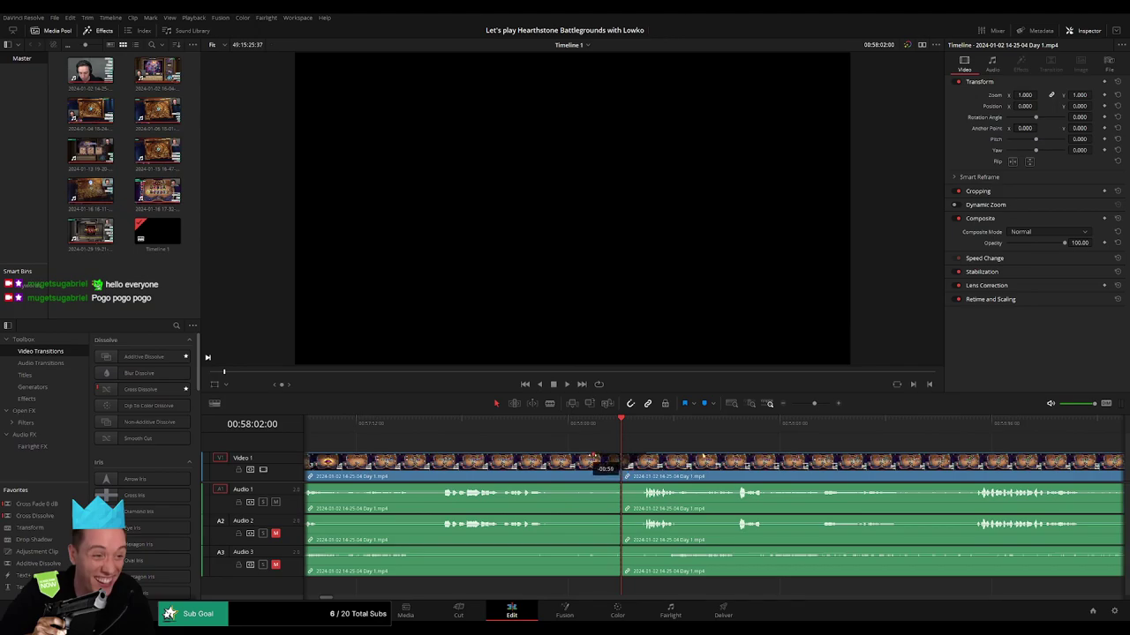
- Add audio fades on both sides of the 58:02 cut, play through it, then zoom out
mouse_move(619, 486)
left_mouse_down()
mouse_move(592, 485)
mouse_move(647, 486)
mouse_move(635, 478)
left_mouse_up()
left_click_drag(618, 516, 647, 518)
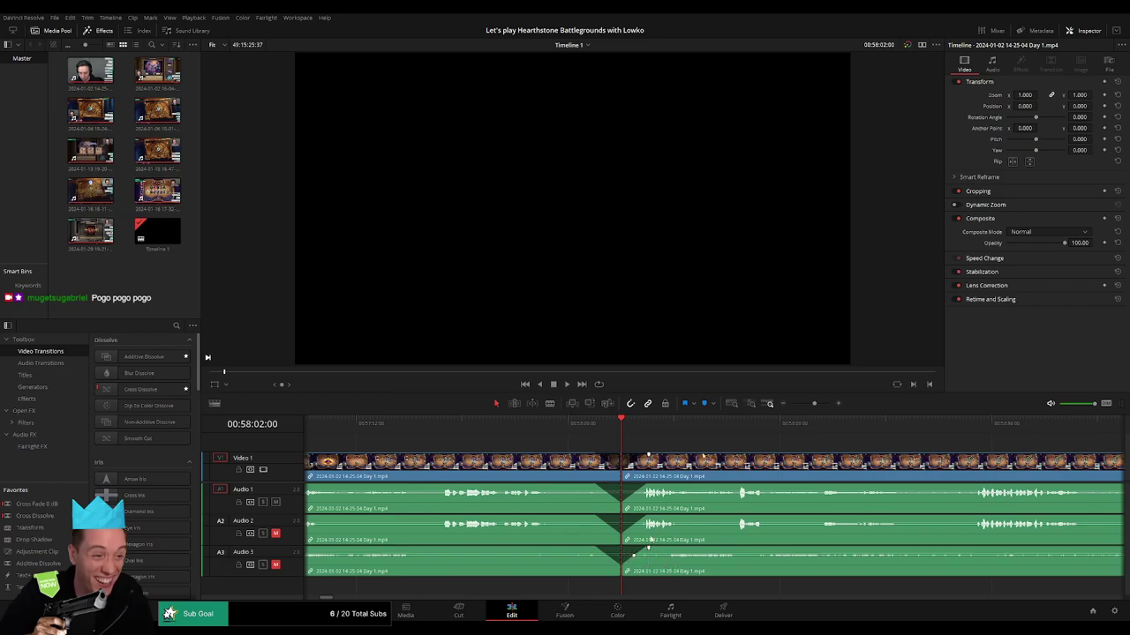
key("space")
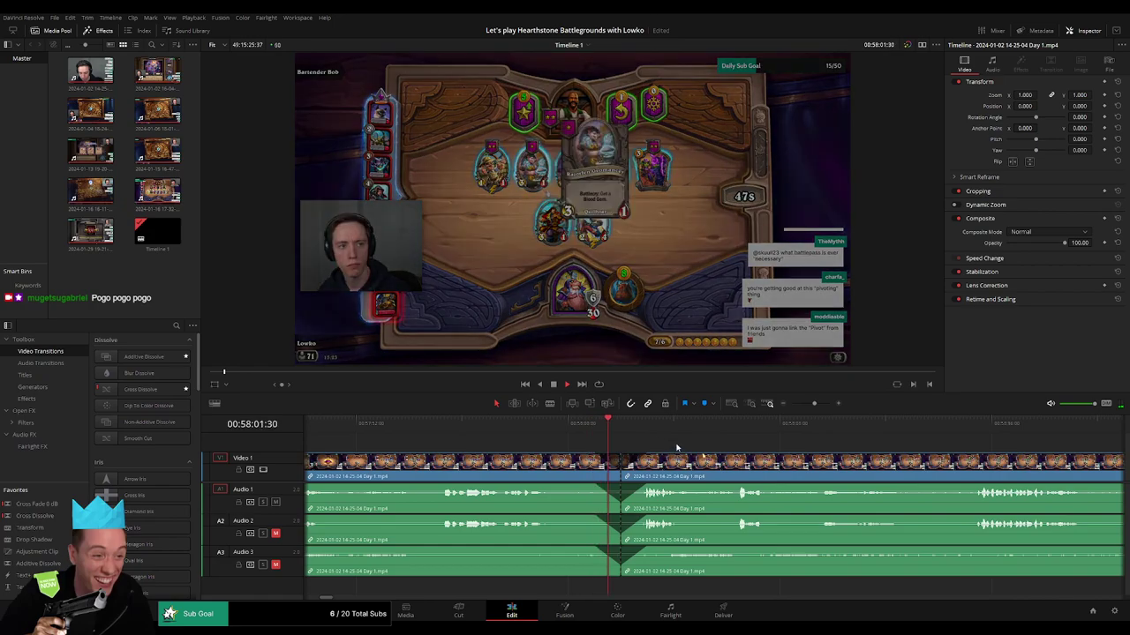
key("shift+Left")
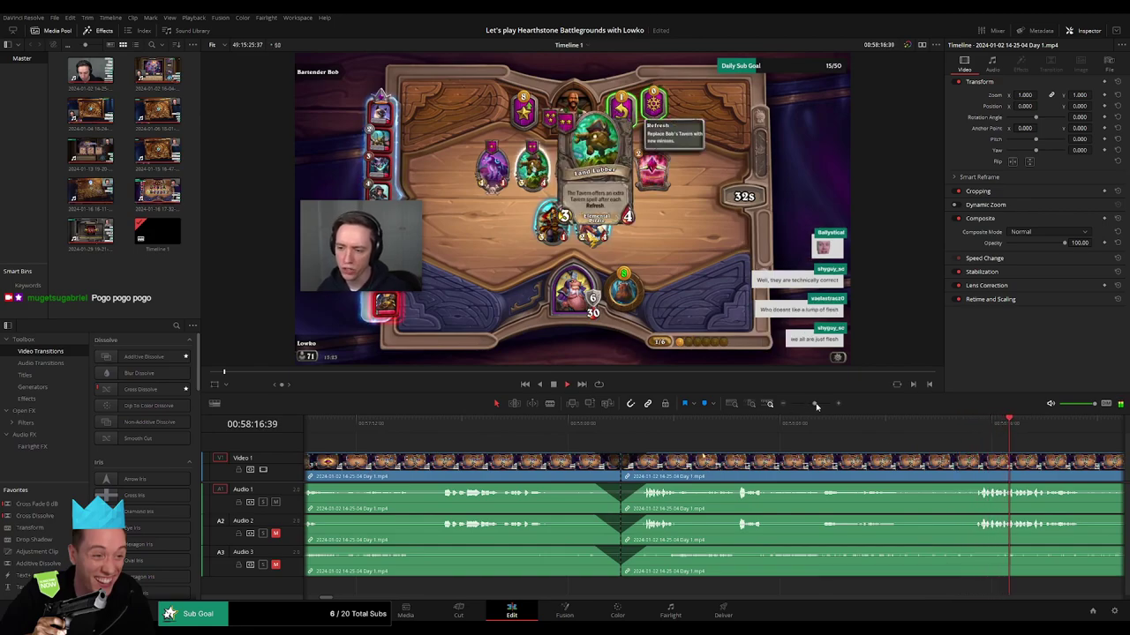
left_click_drag(815, 405, 778, 411)
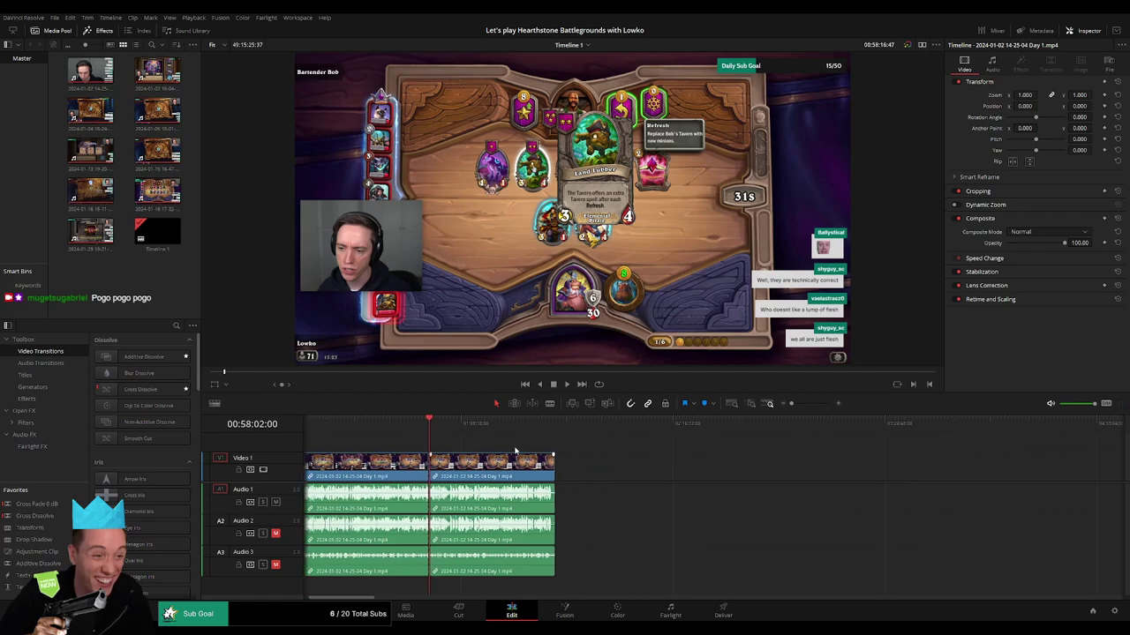
- Move the later part of the split Day 1 clip along the timeline, then drag it back left
left_click(404, 431)
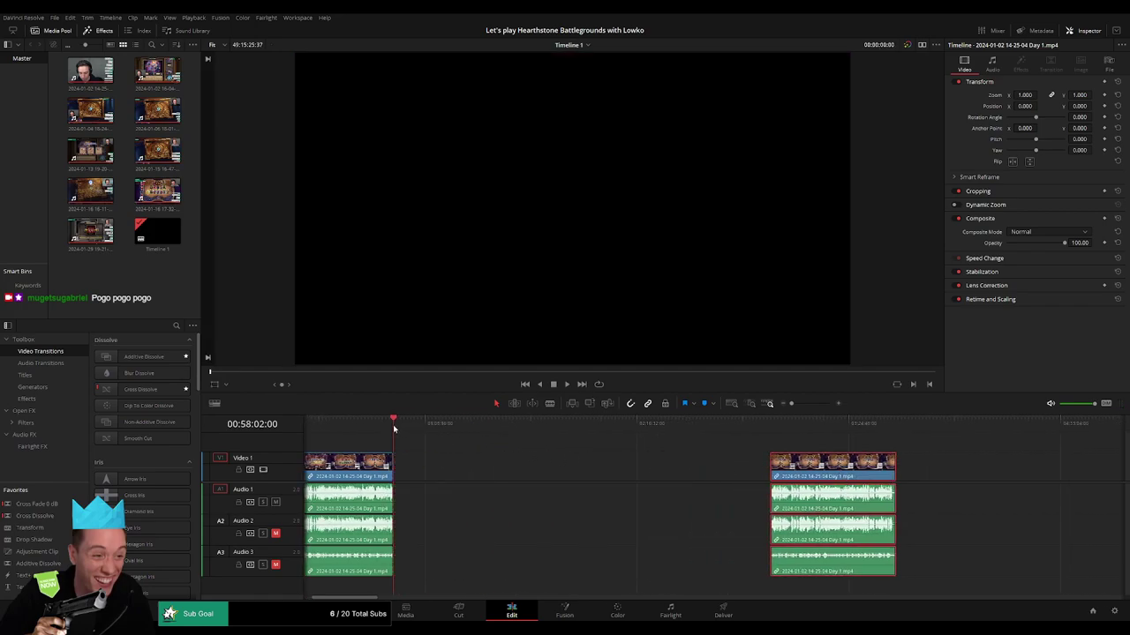
left_click_drag(394, 428, 585, 443)
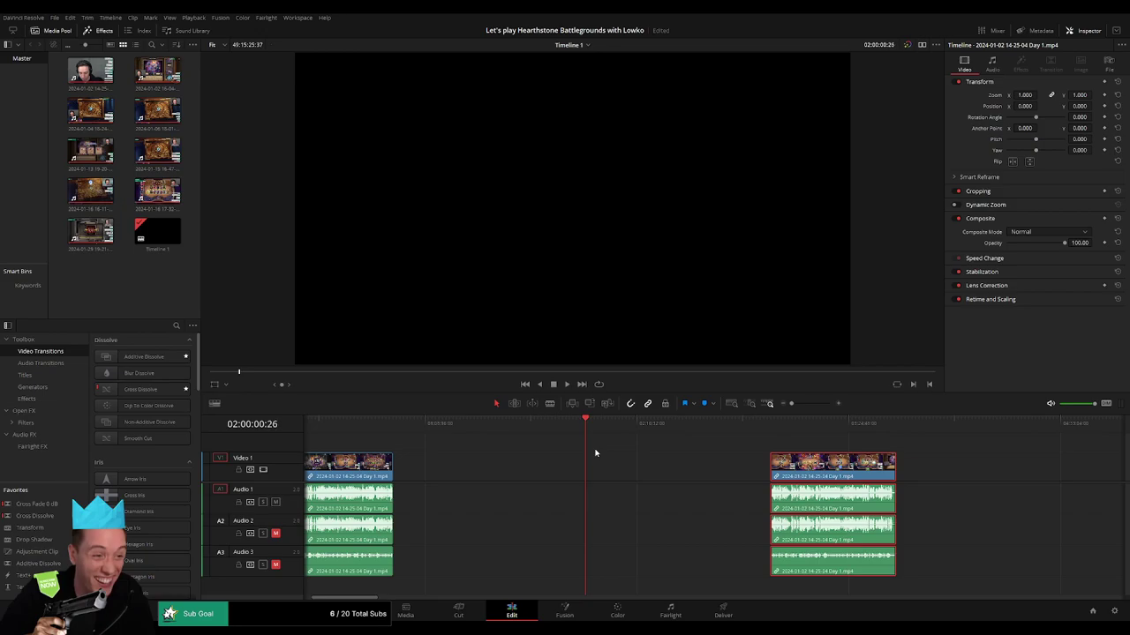
left_click_drag(815, 474, 472, 460)
- Play and scrub ahead toward the end of the Day 1 footage
left_click(442, 439)
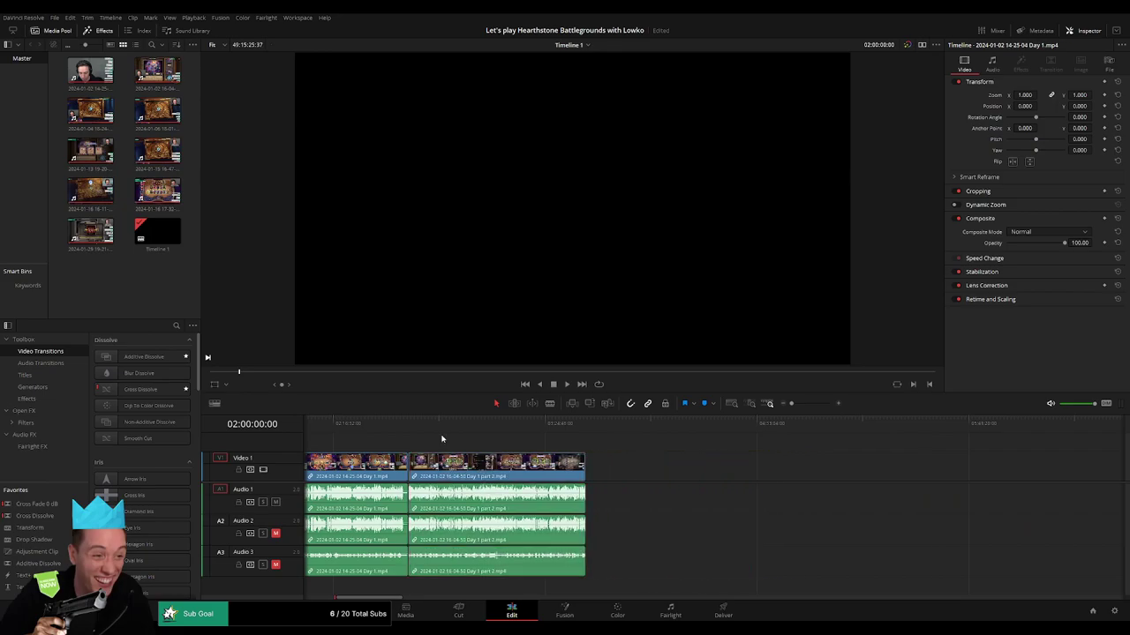
key("space")
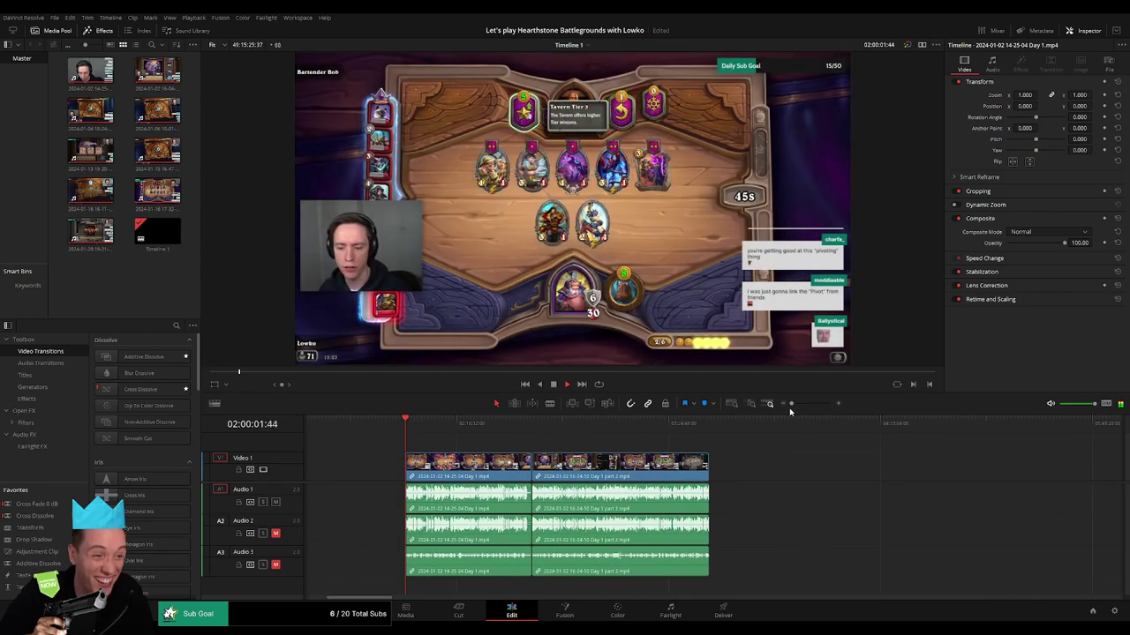
left_click_drag(791, 405, 801, 405)
scroll(740, 441, "right", 5)
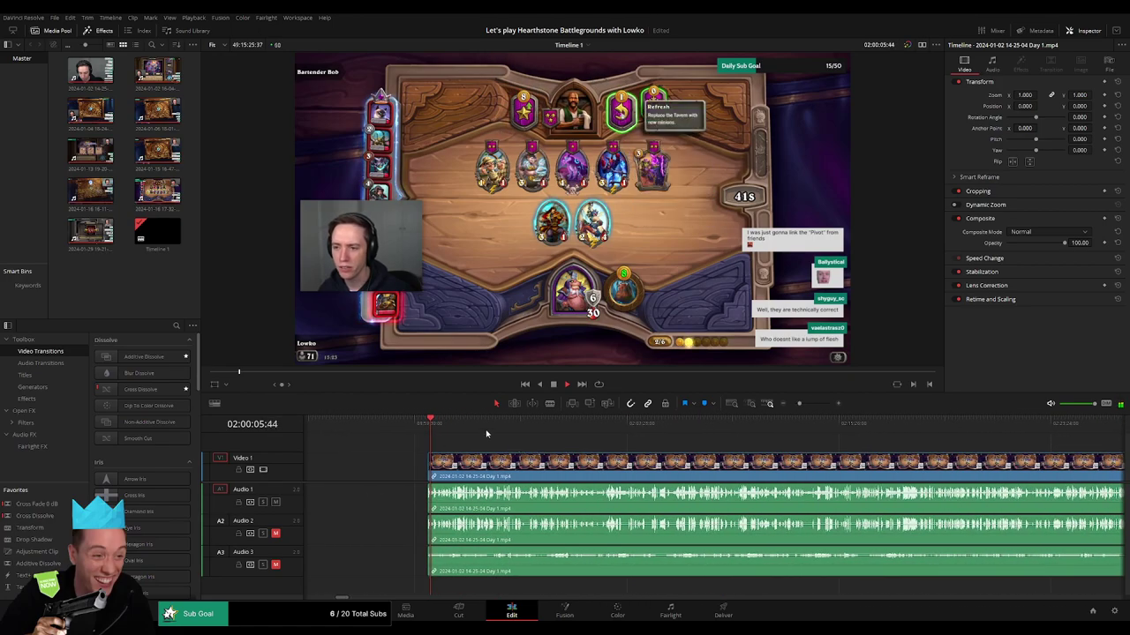
left_click(729, 425)
left_click(739, 425)
scroll(724, 431, "down", 3)
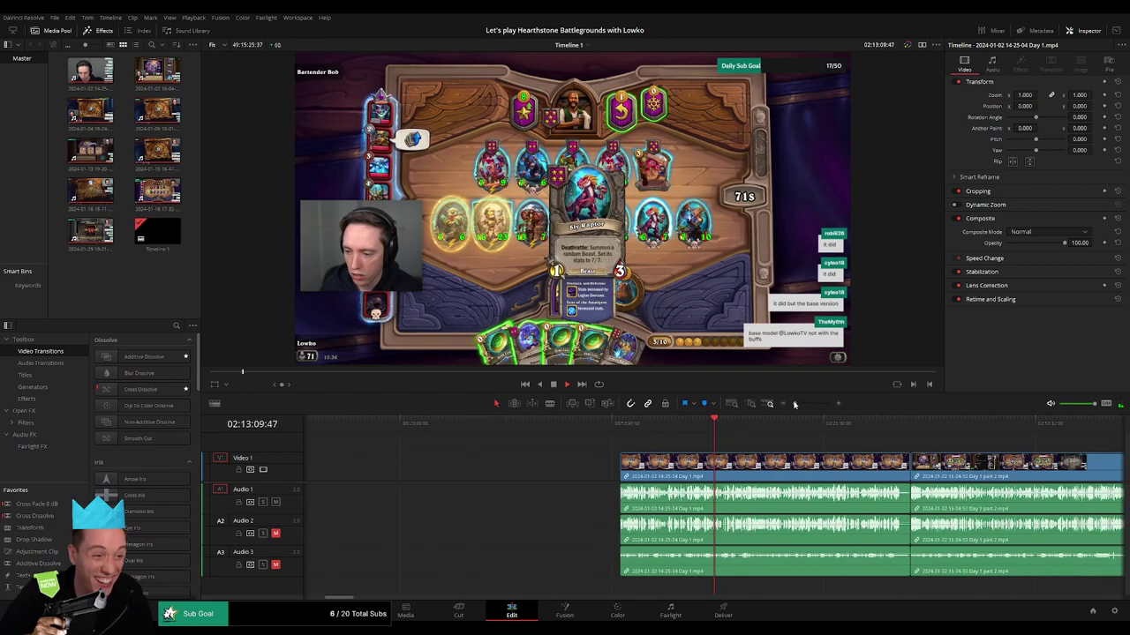
left_click(800, 425)
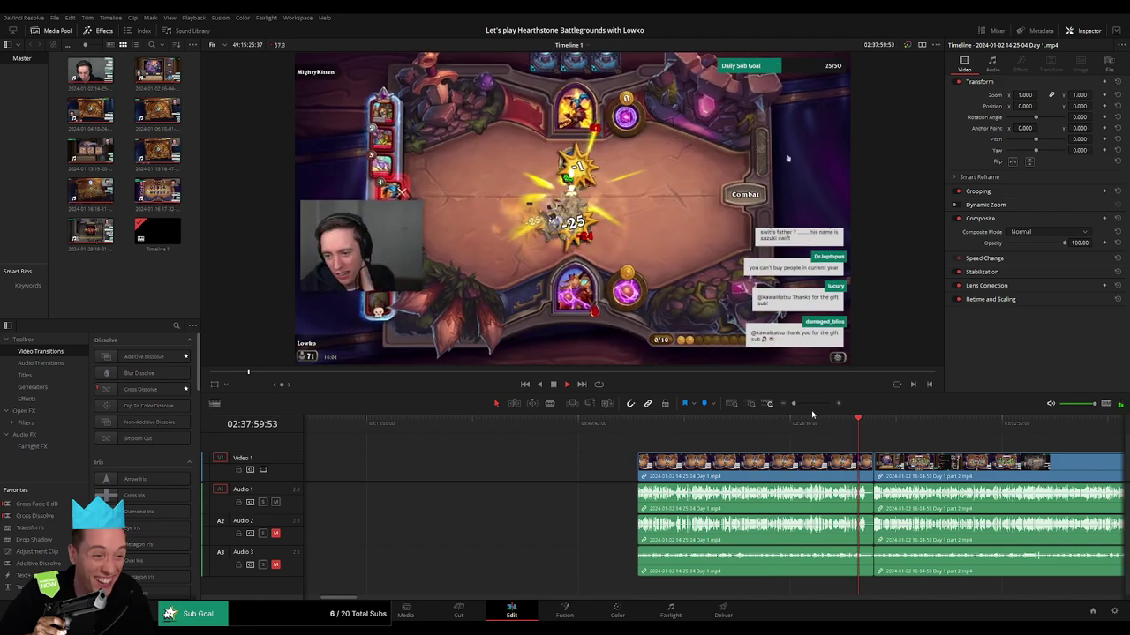
left_click_drag(792, 405, 817, 404)
- Stop on the Battlegrounds menu around 02:39:11 and blade the clip there
left_click(899, 424)
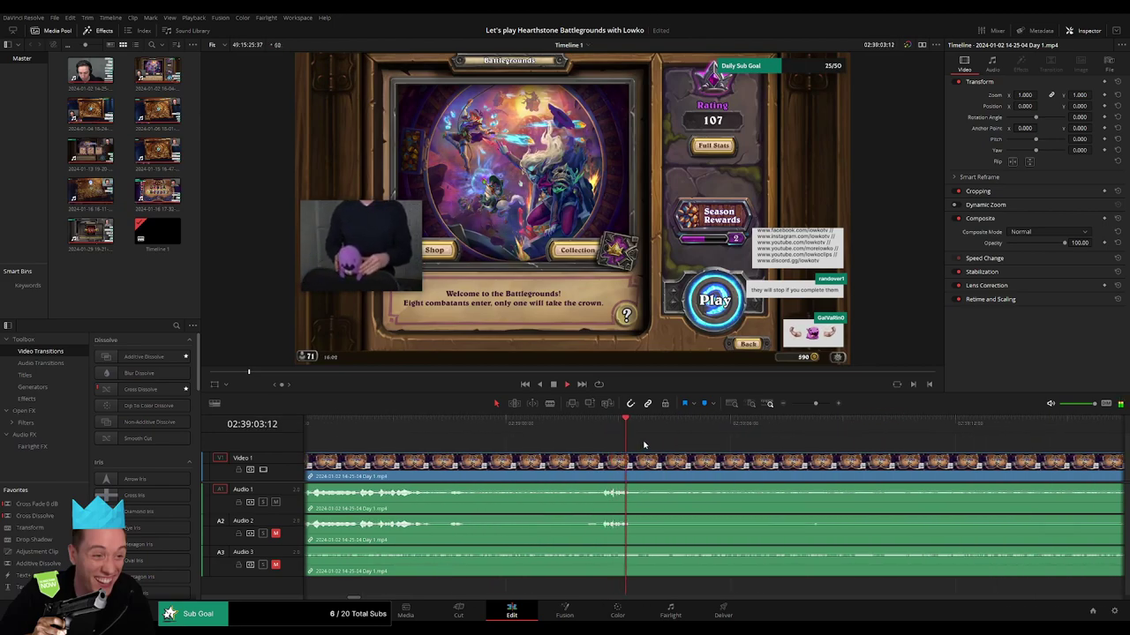
left_click(671, 425)
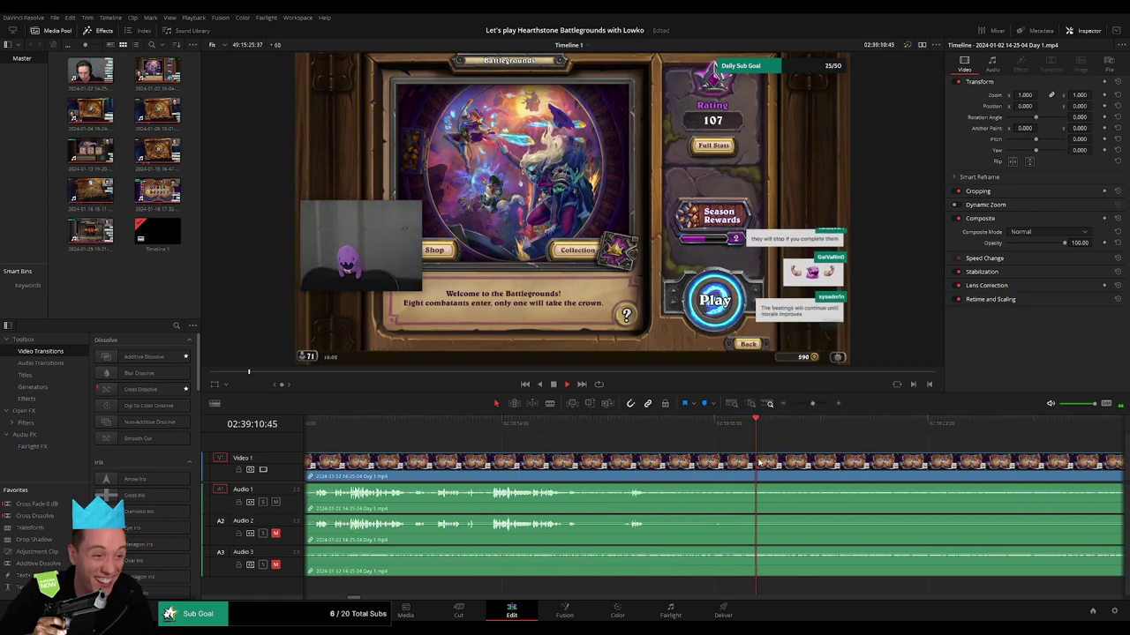
key("space")
key("ctrl+b")
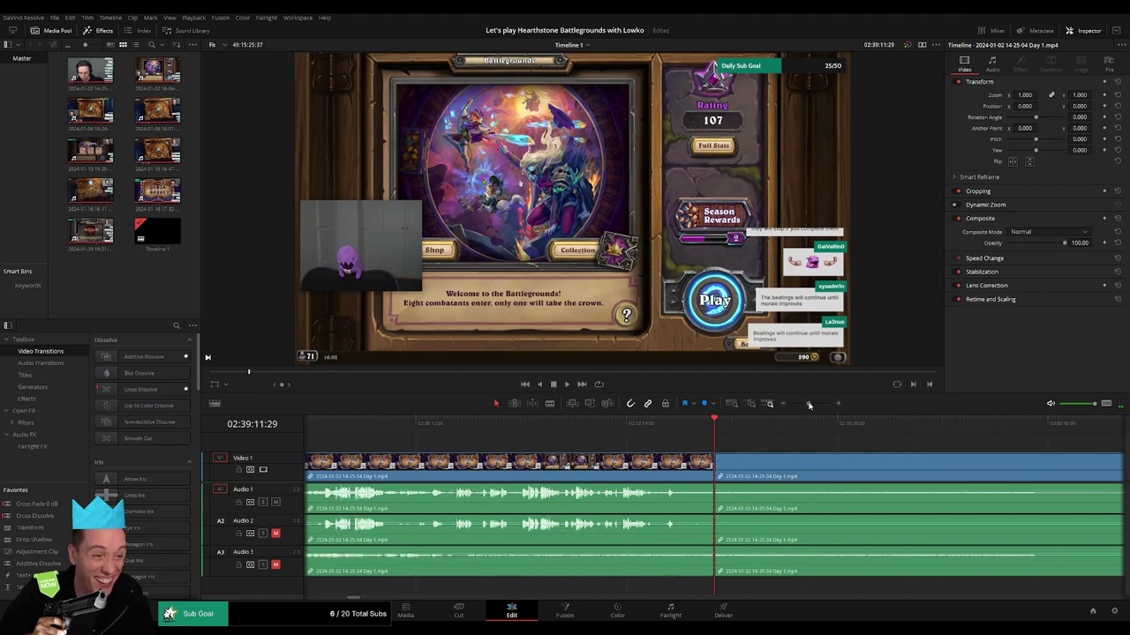
- Delete the leftover Day 1 tail and slide Day 1 part 2 up against the cut
scroll(795, 429, "down", 2)
left_click(797, 474)
key("Delete")
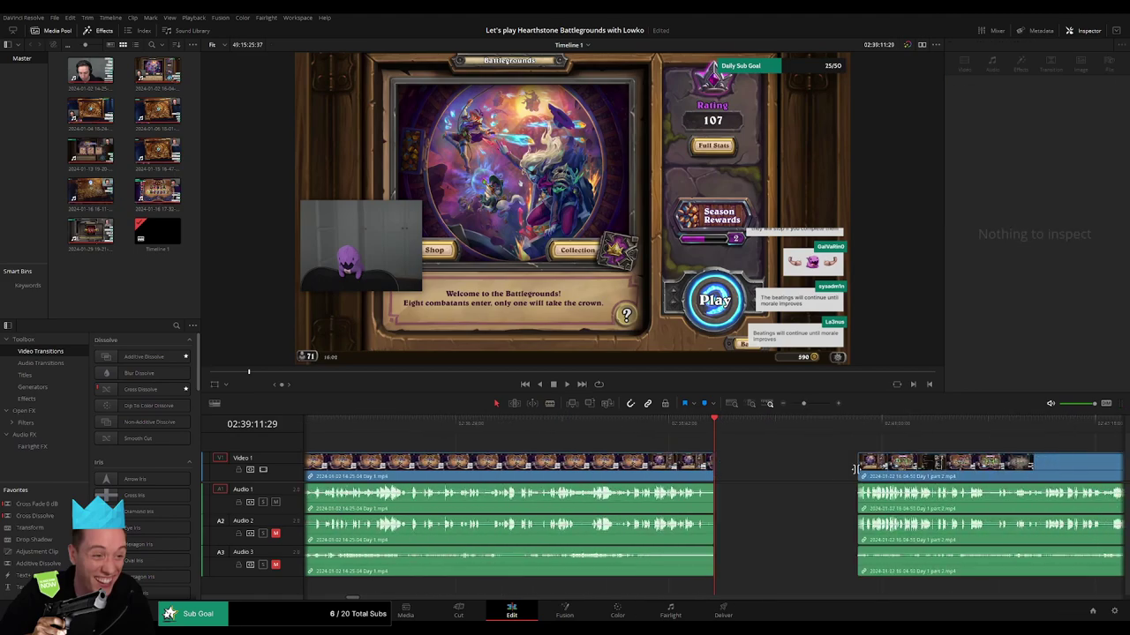
left_click_drag(897, 470, 714, 468)
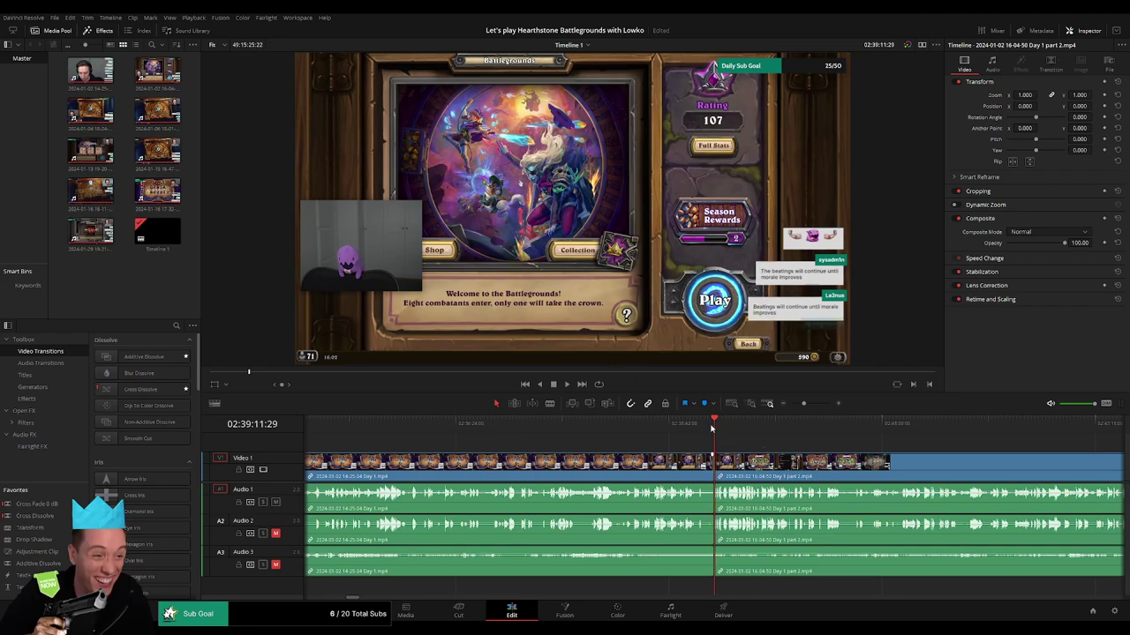
- Play back the new join and scrub through the Day 1 part 2 footage
key("space")
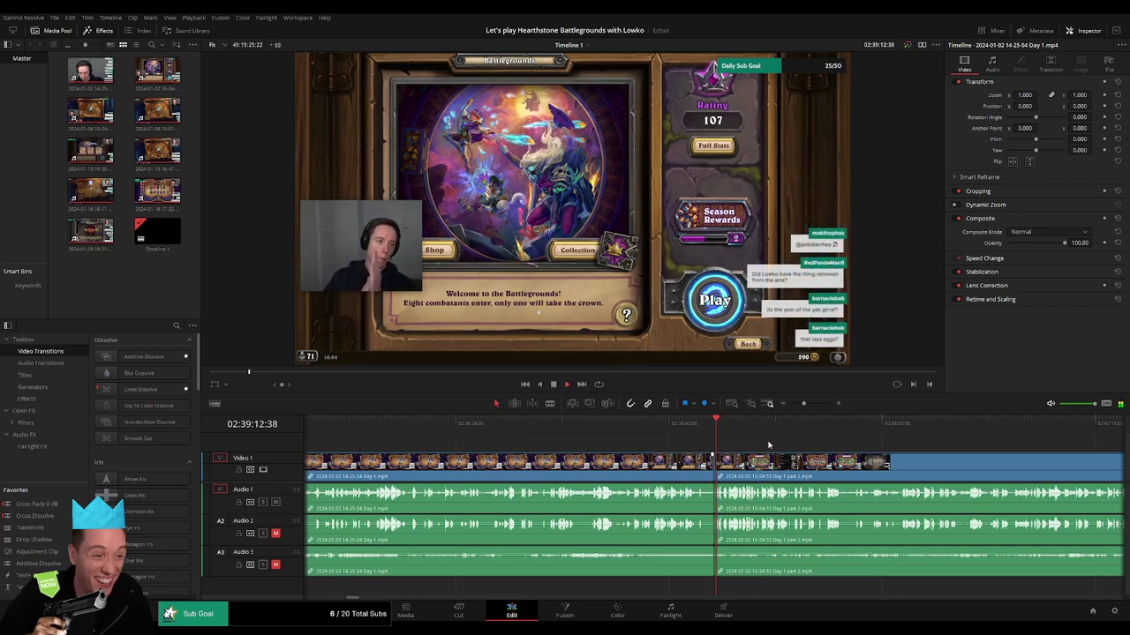
scroll(771, 441, "right", 3)
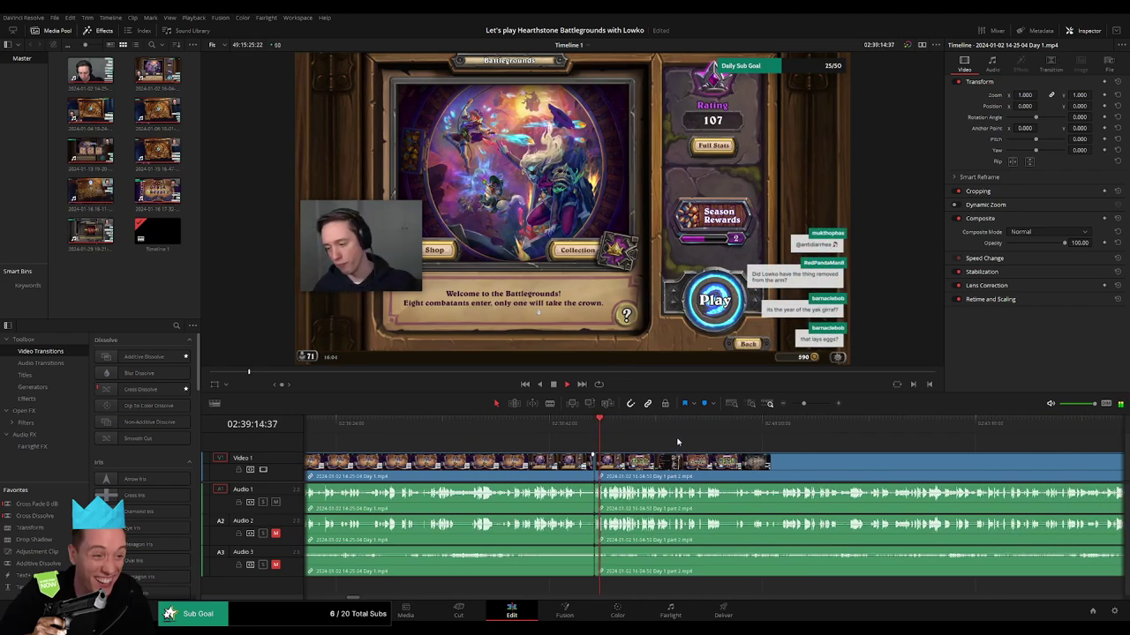
scroll(599, 443, "down", 4)
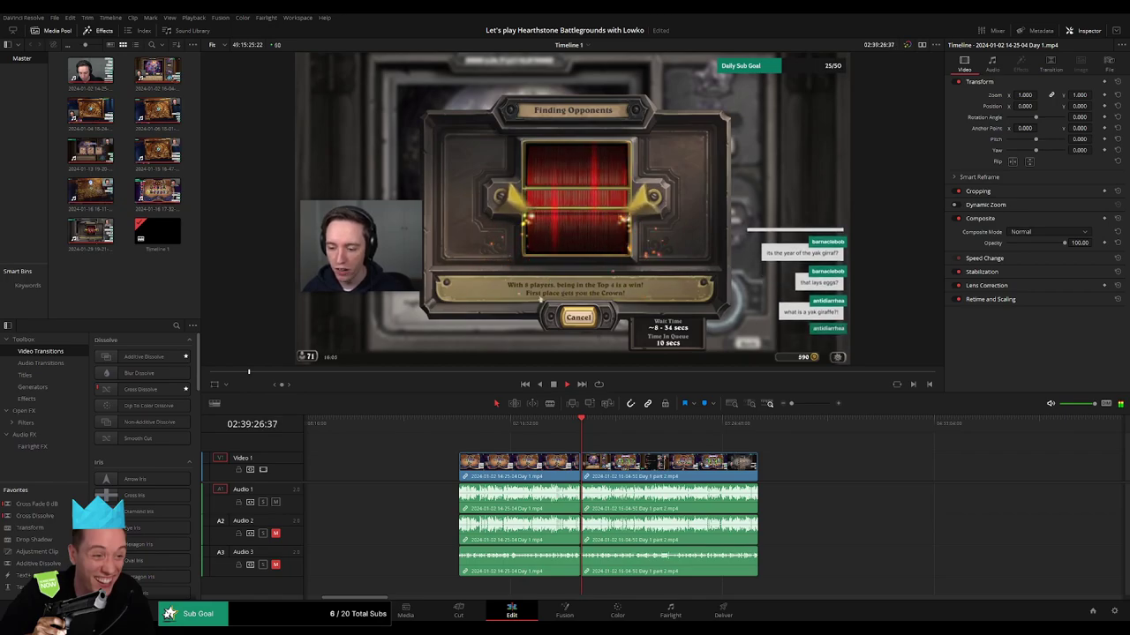
left_click(799, 403)
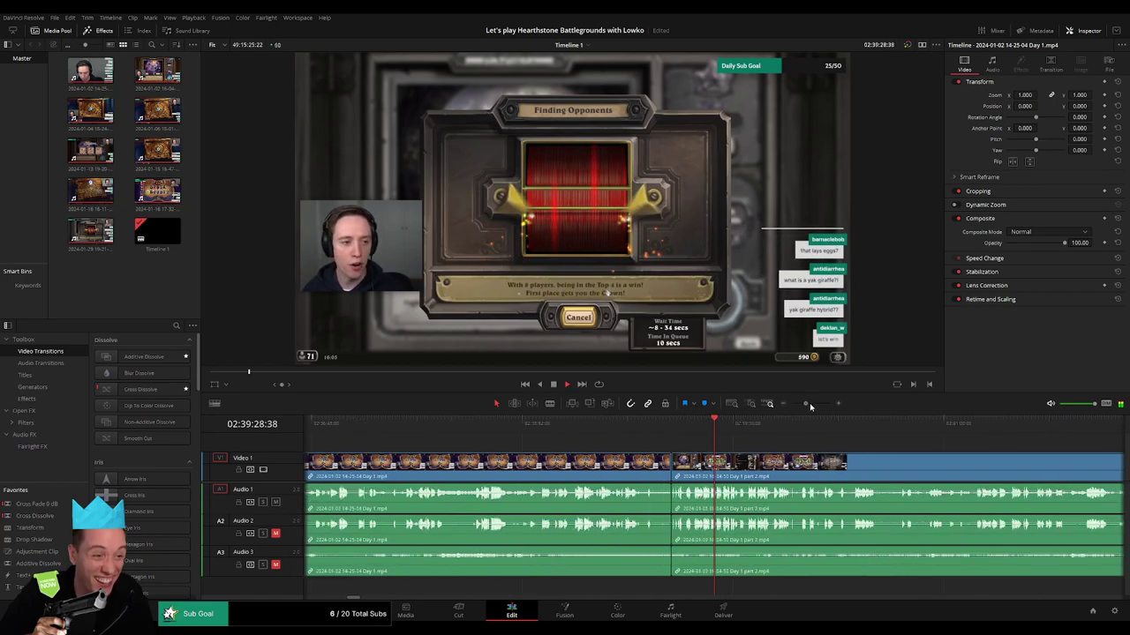
scroll(618, 442, "down", 3)
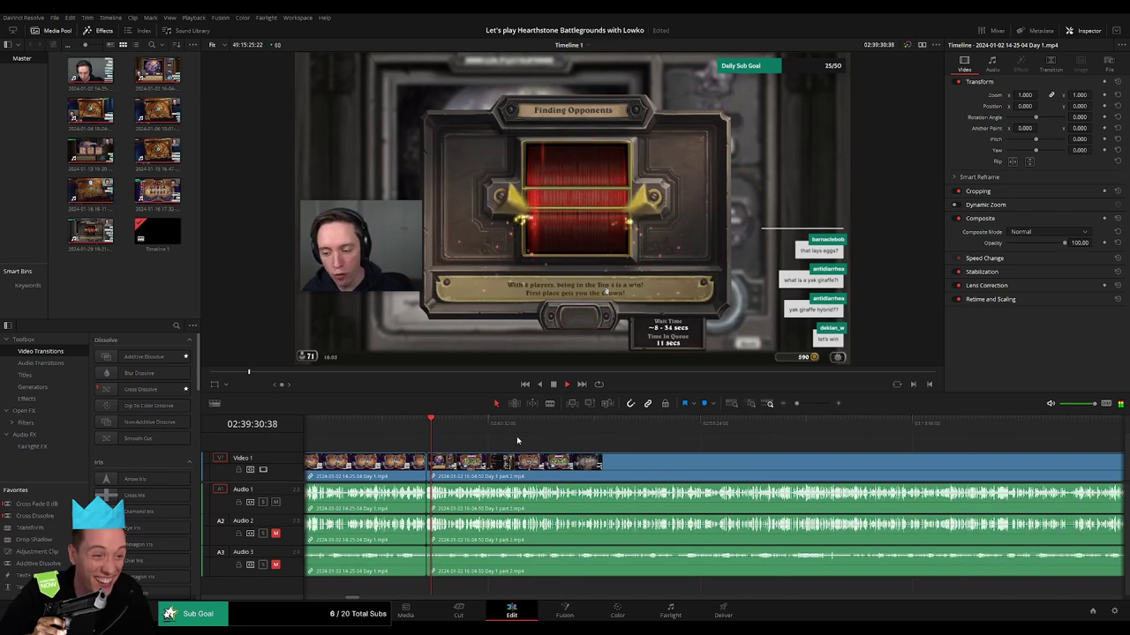
left_click(545, 430)
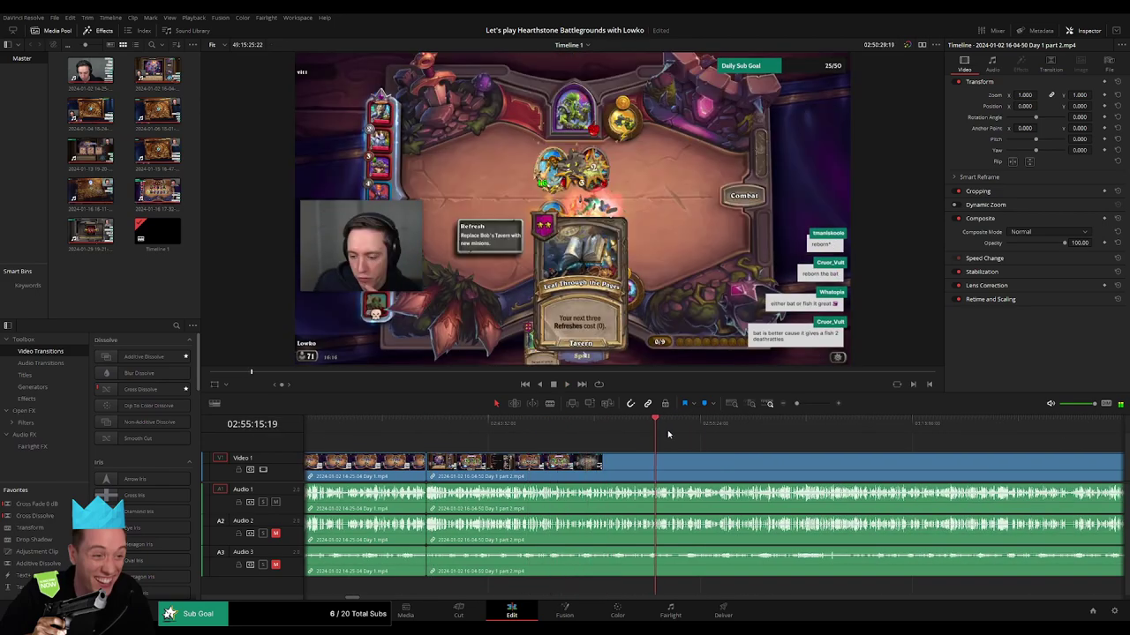
left_click_drag(544, 433, 690, 437)
left_click_drag(797, 403, 812, 403)
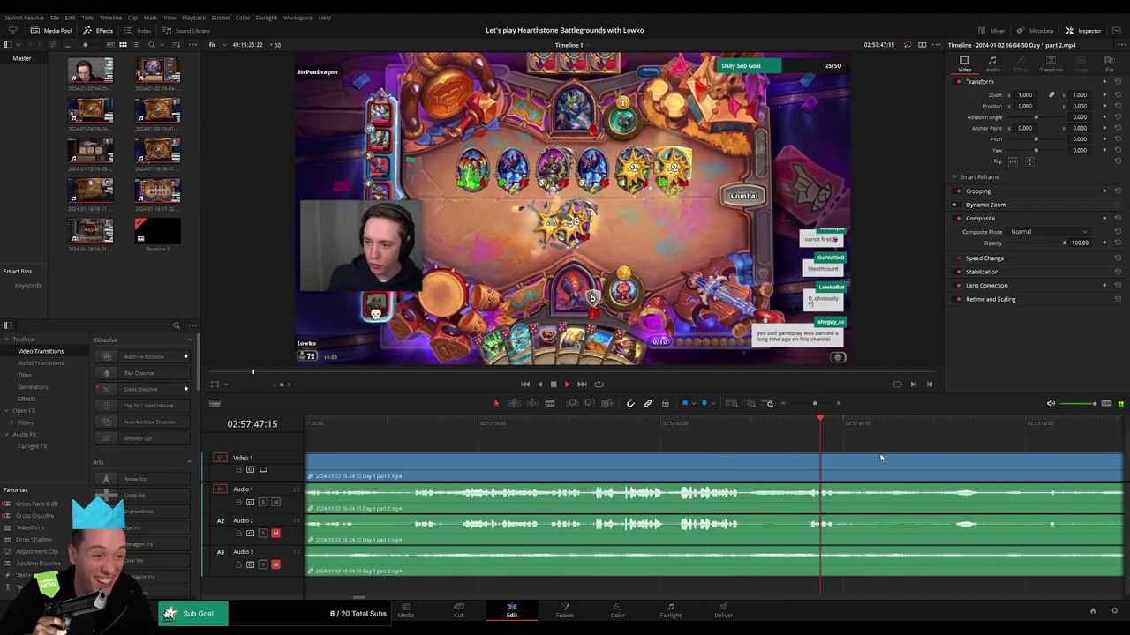
scroll(706, 441, "down", 2)
left_click(666, 429)
- Scrub through Day 1 part 2 to the recruit board moment near 02:58:09
left_click(907, 422)
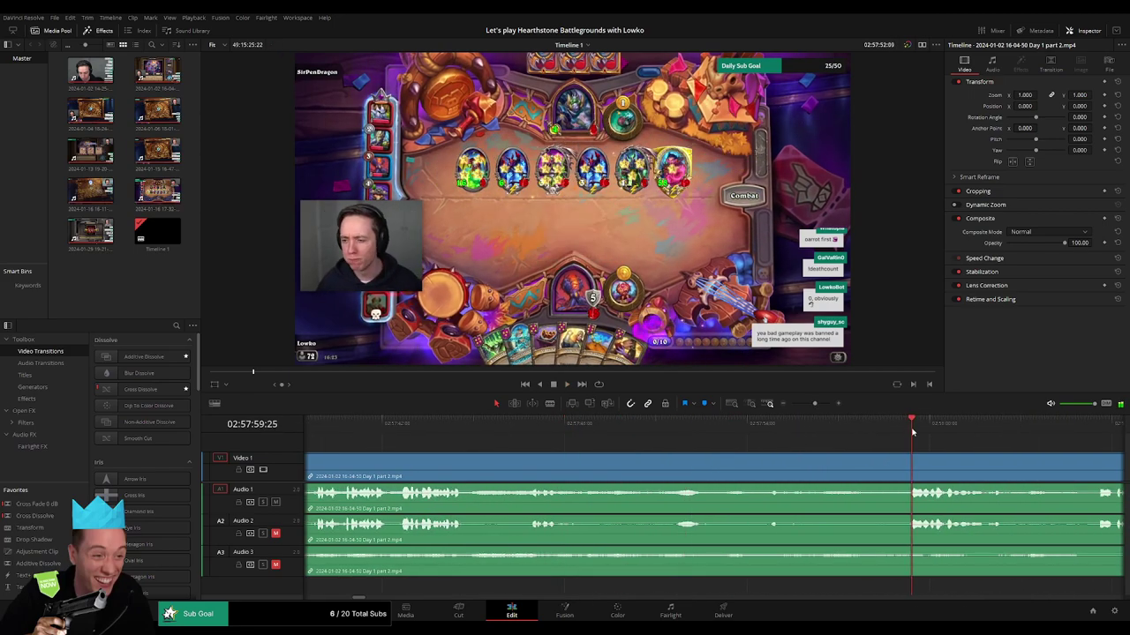
left_click(715, 423)
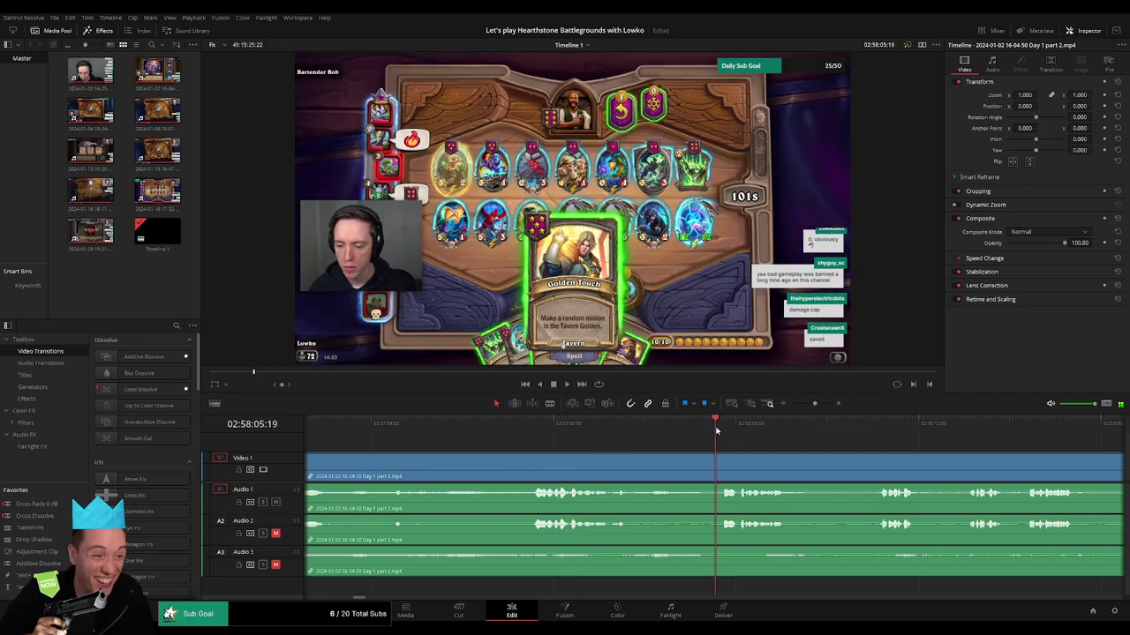
scroll(557, 442, "down", 2)
left_click(668, 424)
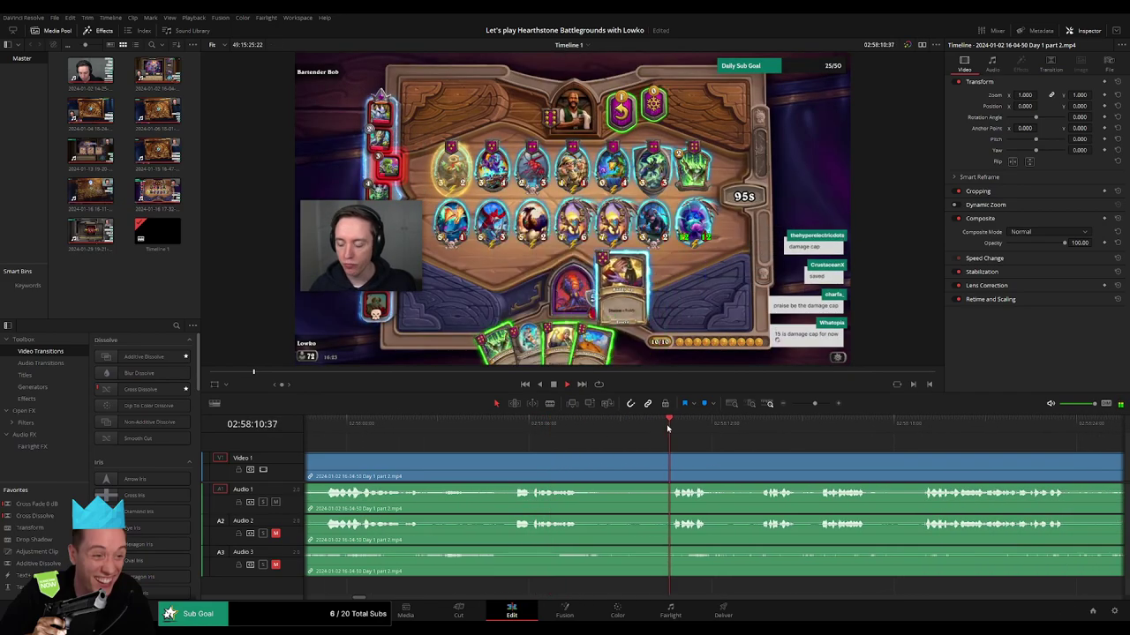
scroll(618, 450, "down", 1)
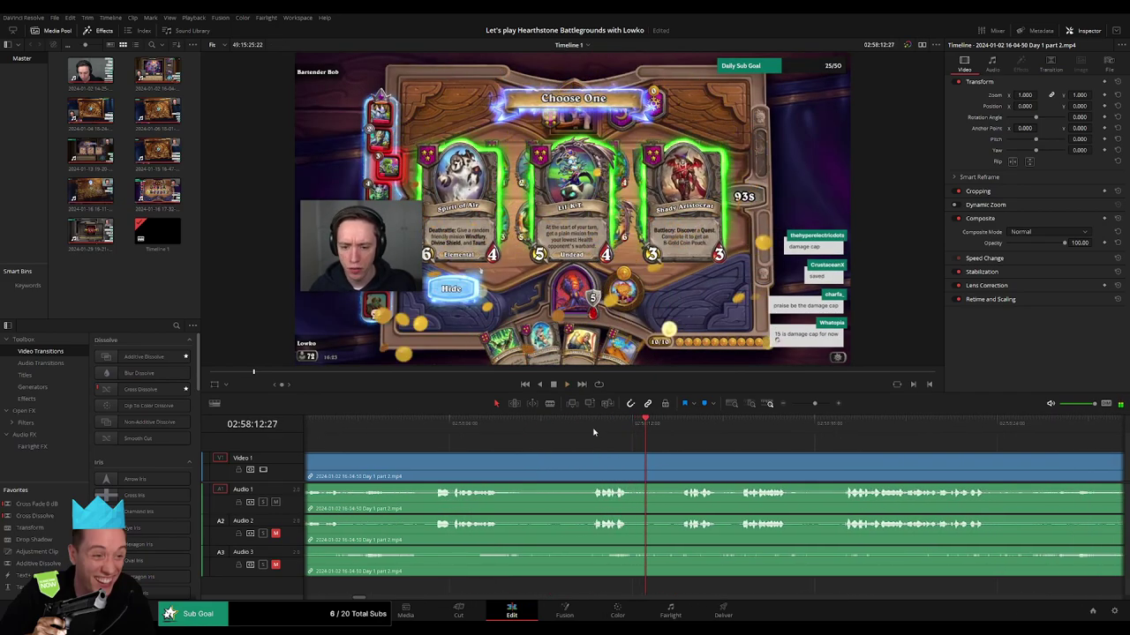
left_click_drag(592, 432, 556, 431)
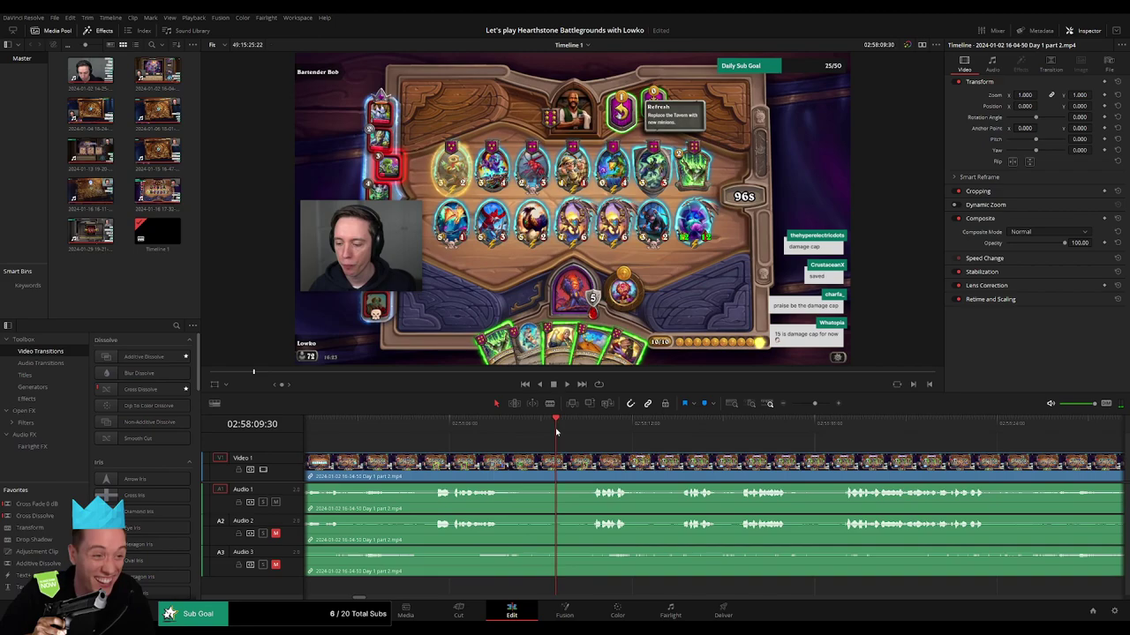
- Split all tracks at 02:58:09 and play back across the new cut
key("ctrl+b")
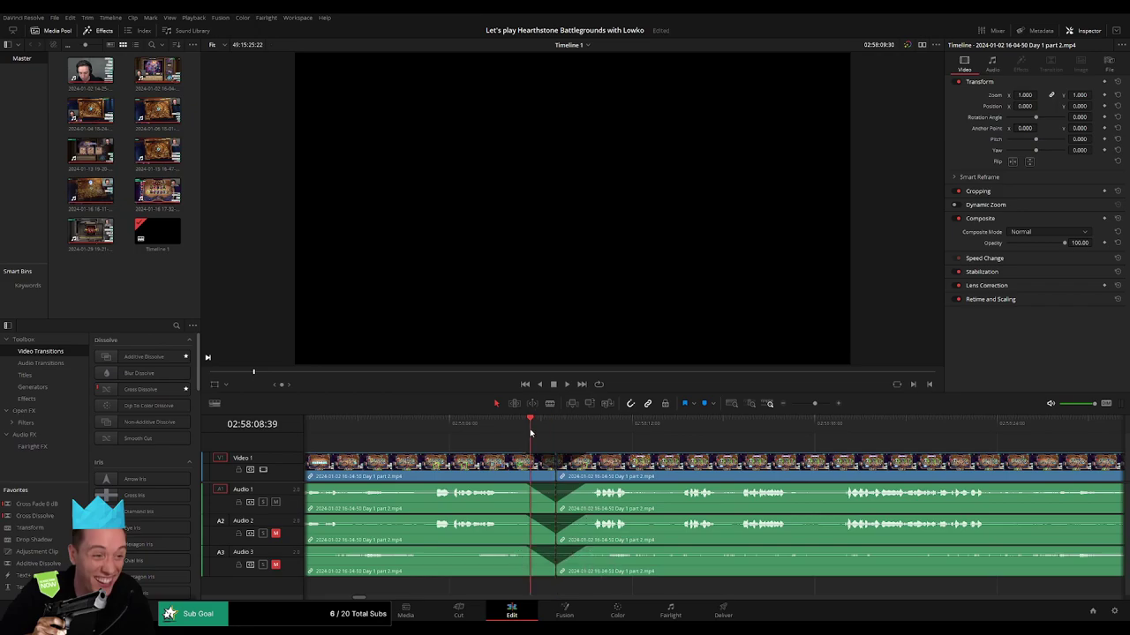
key("space")
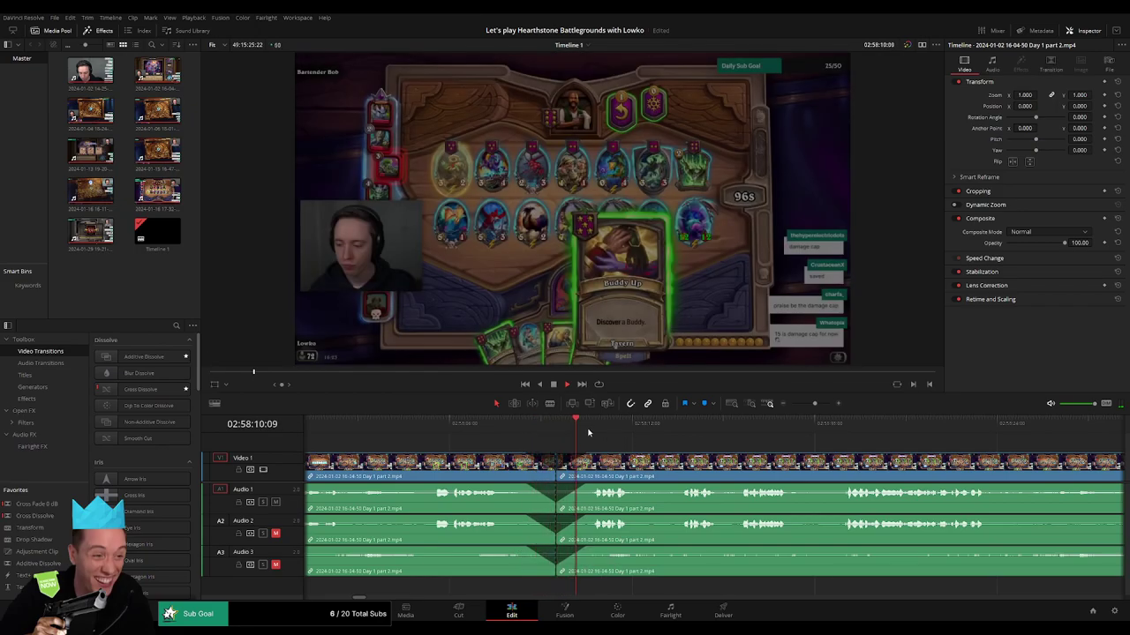
left_click_drag(587, 431, 680, 429)
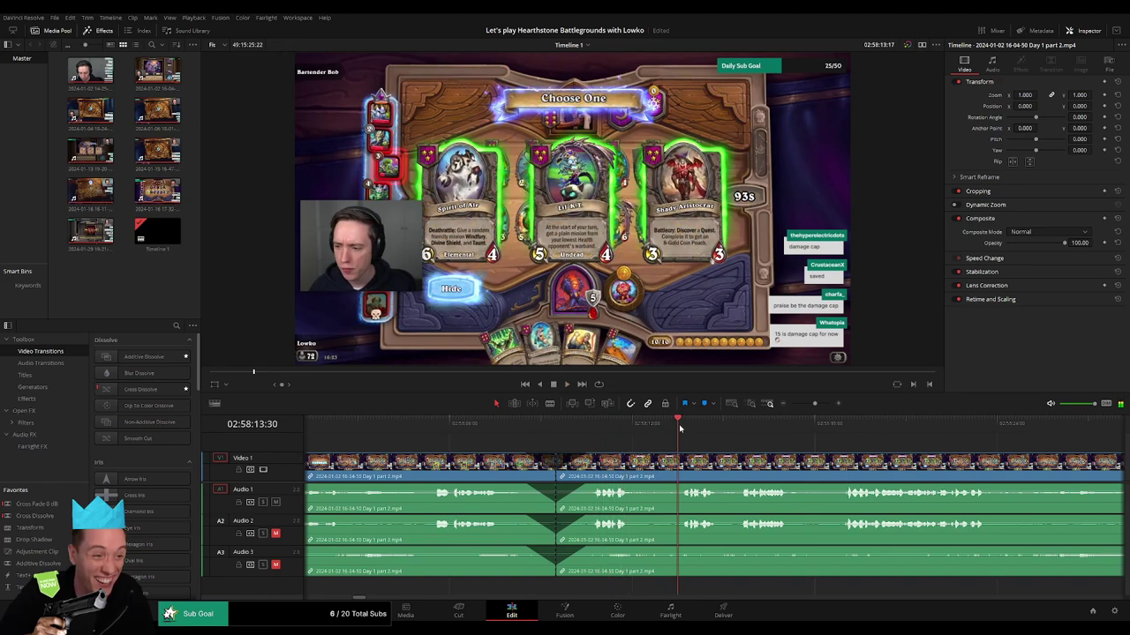
- Zoom out and push the Day 1 part 2 clip slightly later
left_click_drag(814, 403, 782, 409)
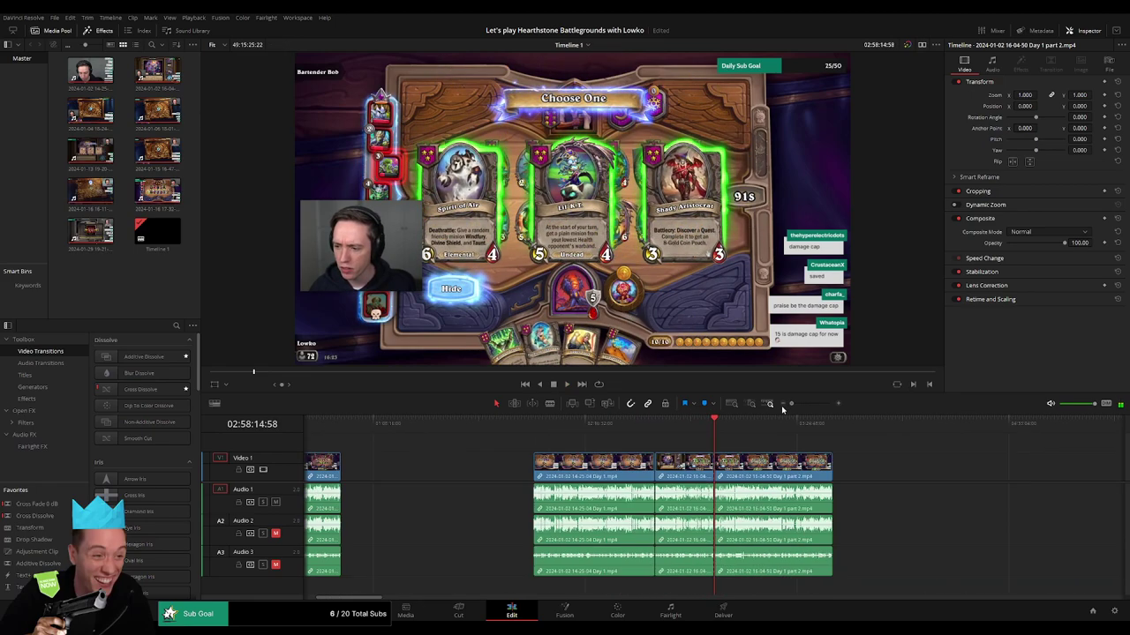
scroll(680, 438, "right", 3)
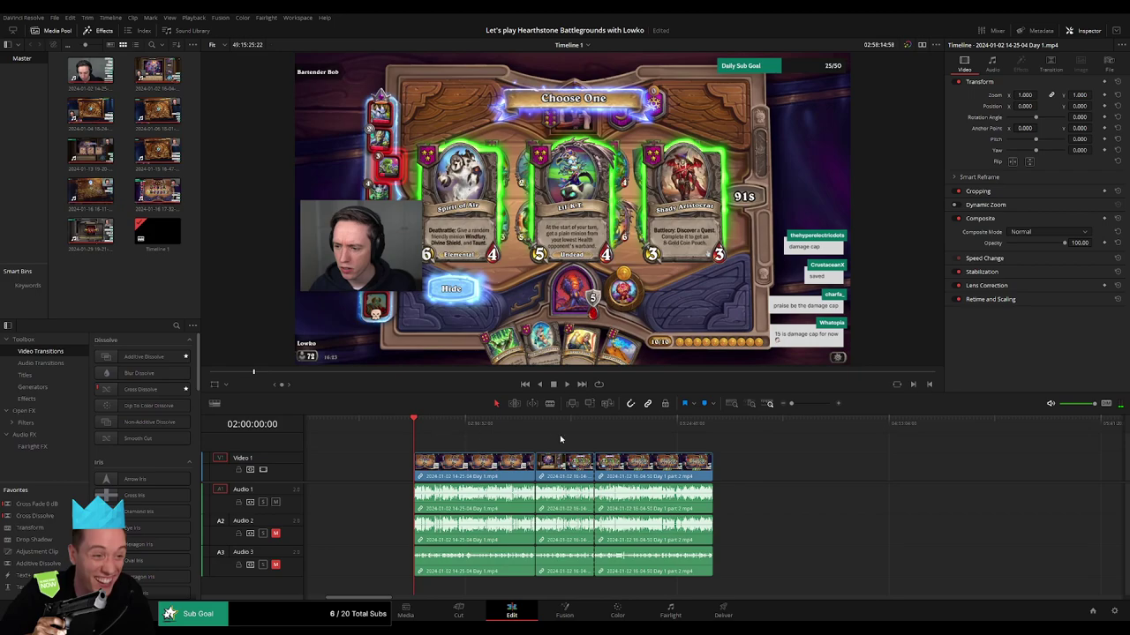
left_click_drag(679, 475, 699, 474)
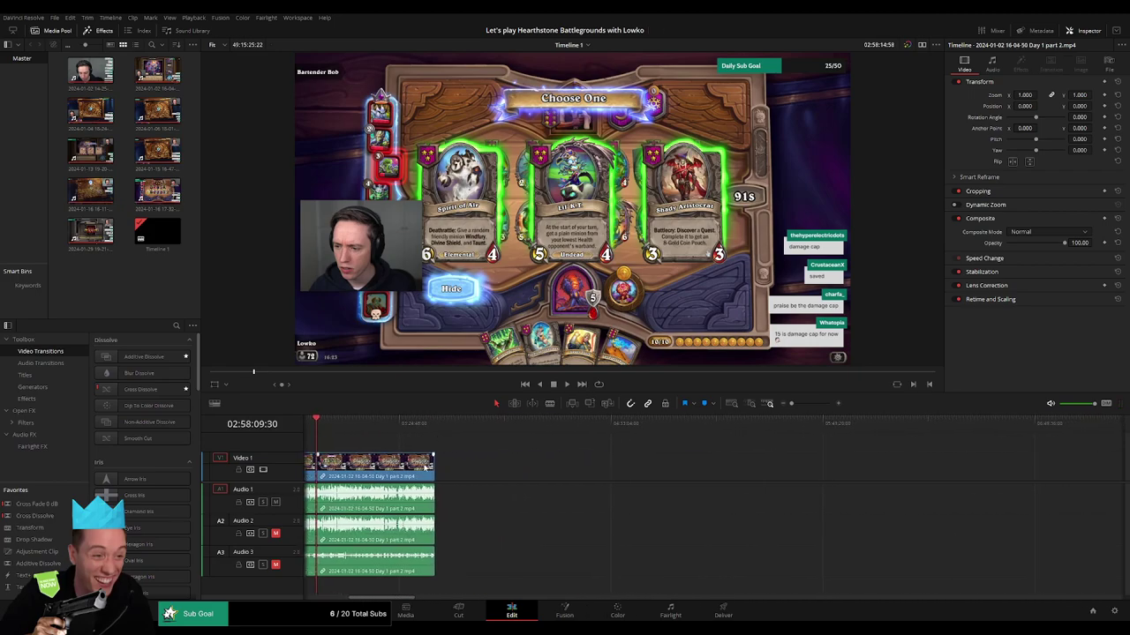
left_click(451, 446)
scroll(459, 441, "left", 3)
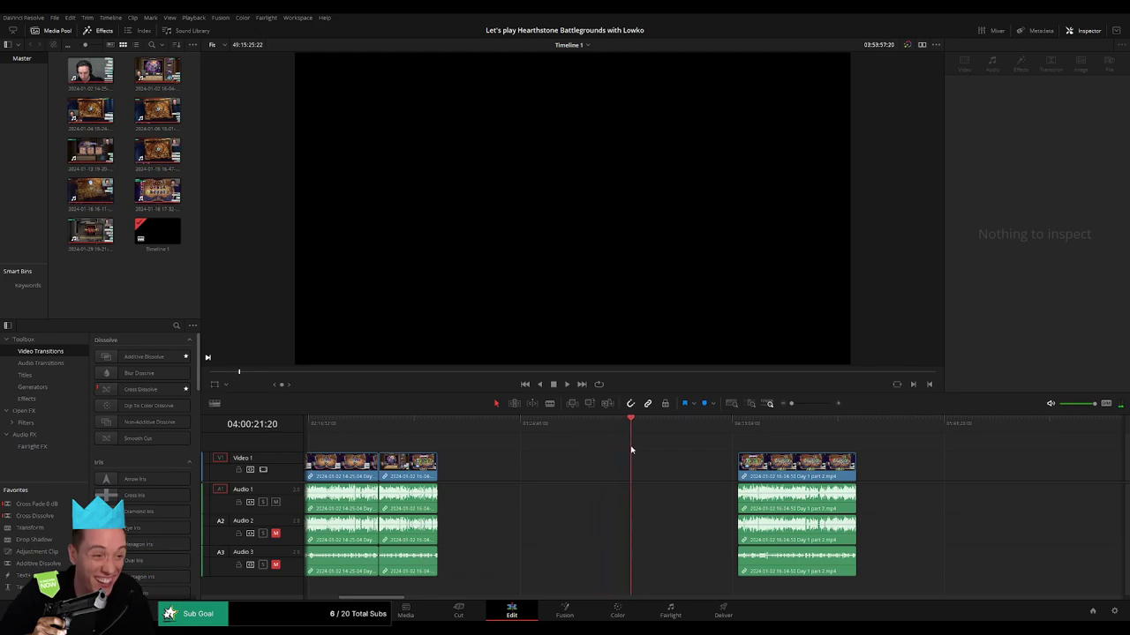
- Drag the Day 2 clip left to butt against the end of Day 1 part 2, then play it
left_click(803, 404)
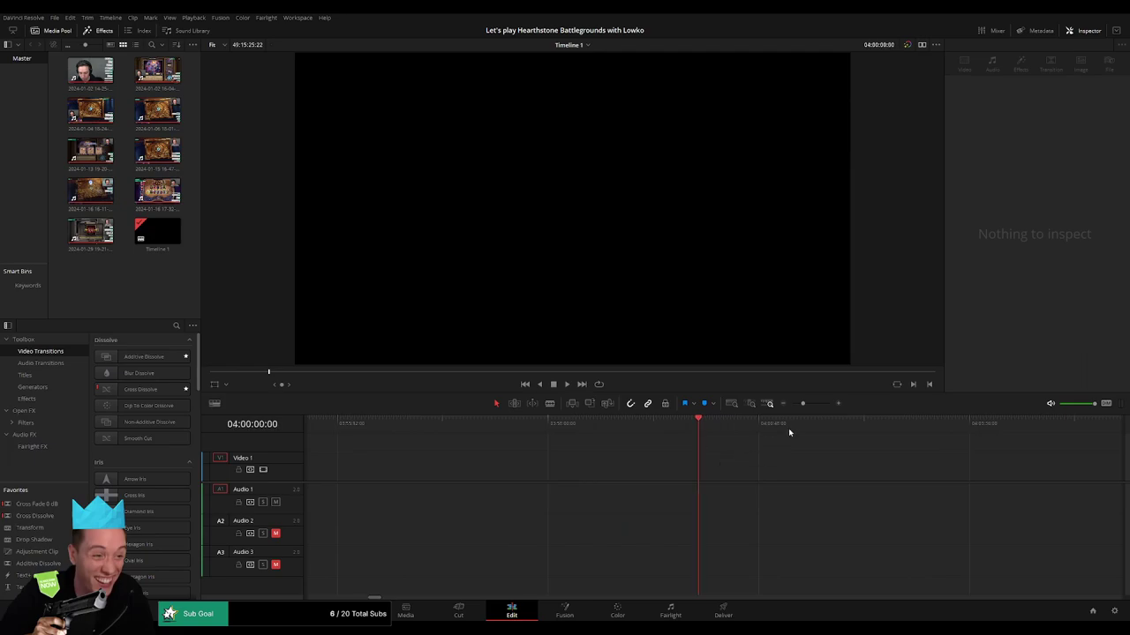
left_click(790, 403)
left_click_drag(864, 474, 756, 474)
scroll(816, 469, "right", 10)
scroll(785, 469, "right", 5)
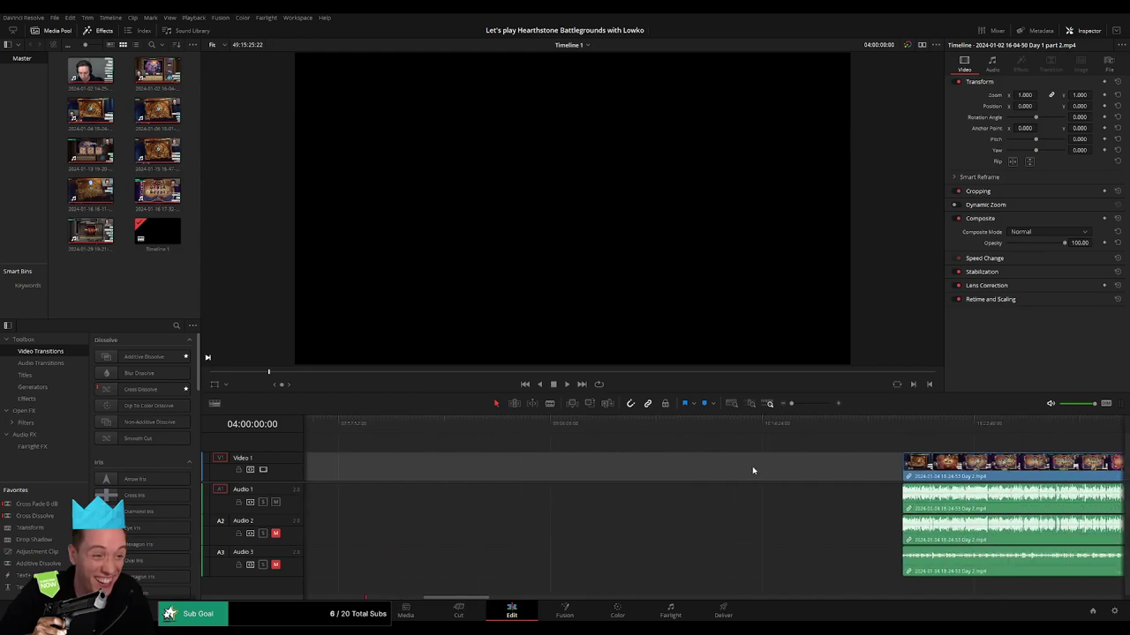
left_click_drag(995, 474, 526, 474)
scroll(749, 456, "right", 5)
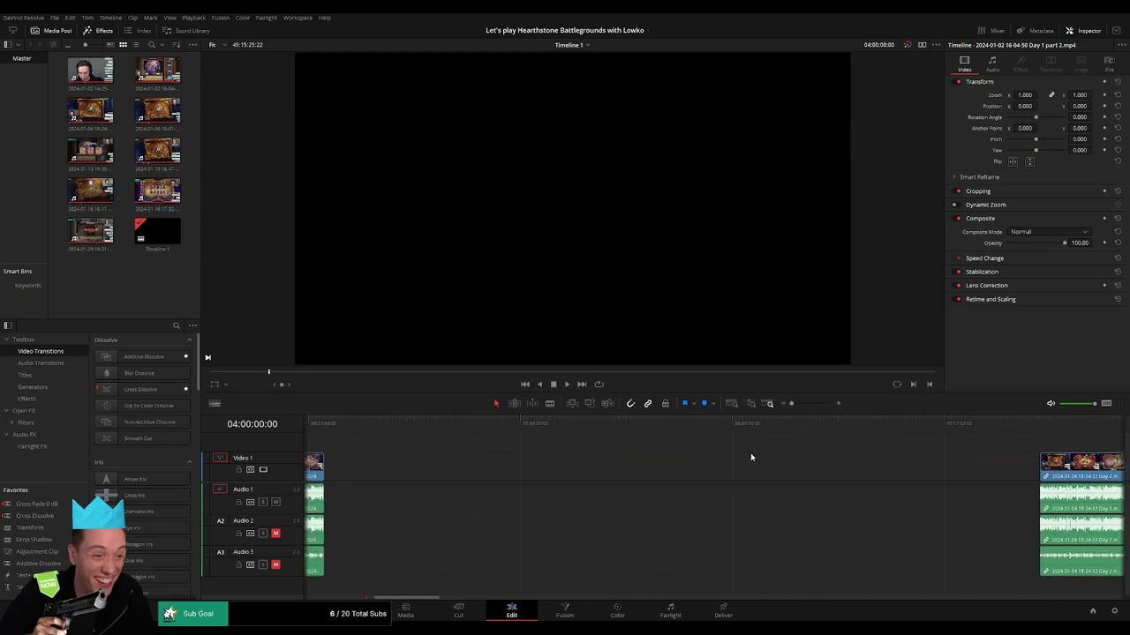
scroll(451, 444, "left", 5)
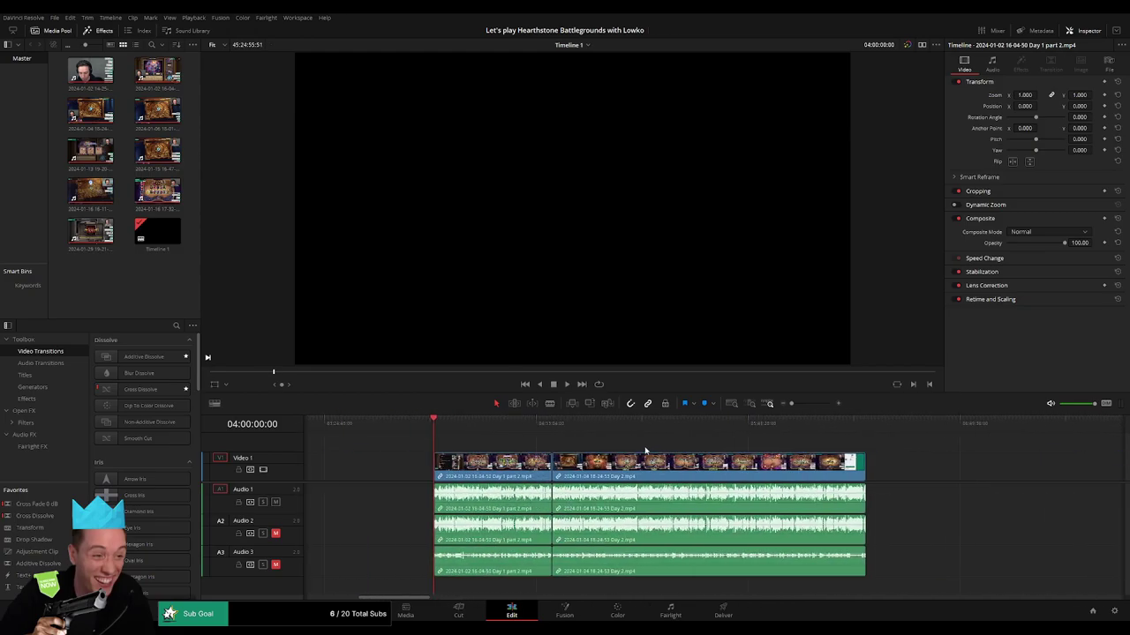
key("space")
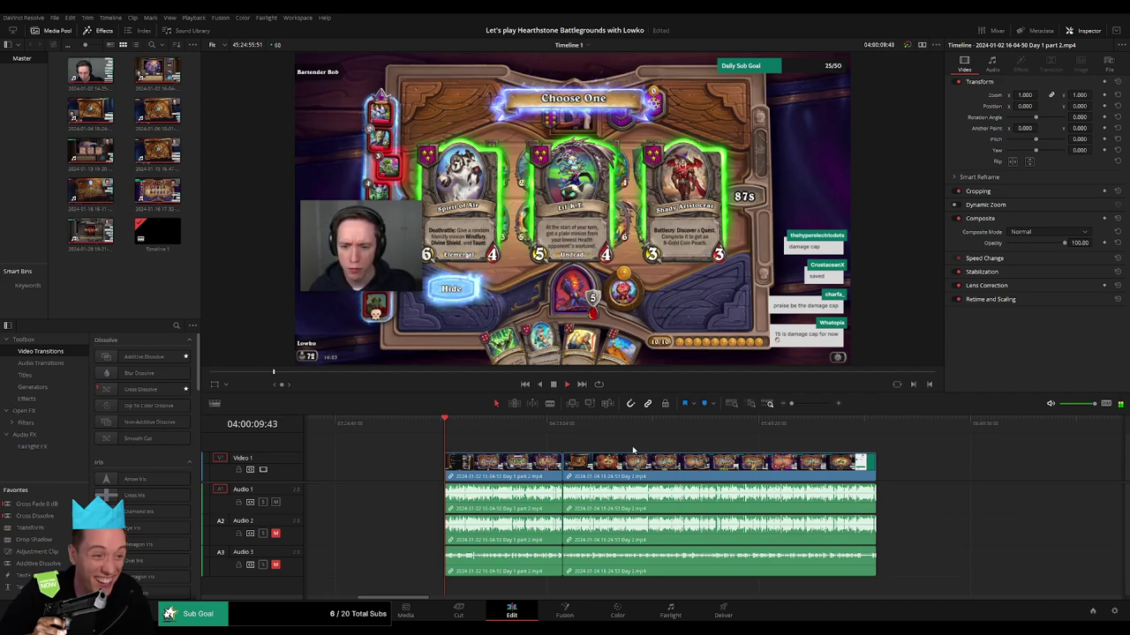
- Scrub ahead to the join between Day 1 part 2 and Day 2
left_click(456, 426)
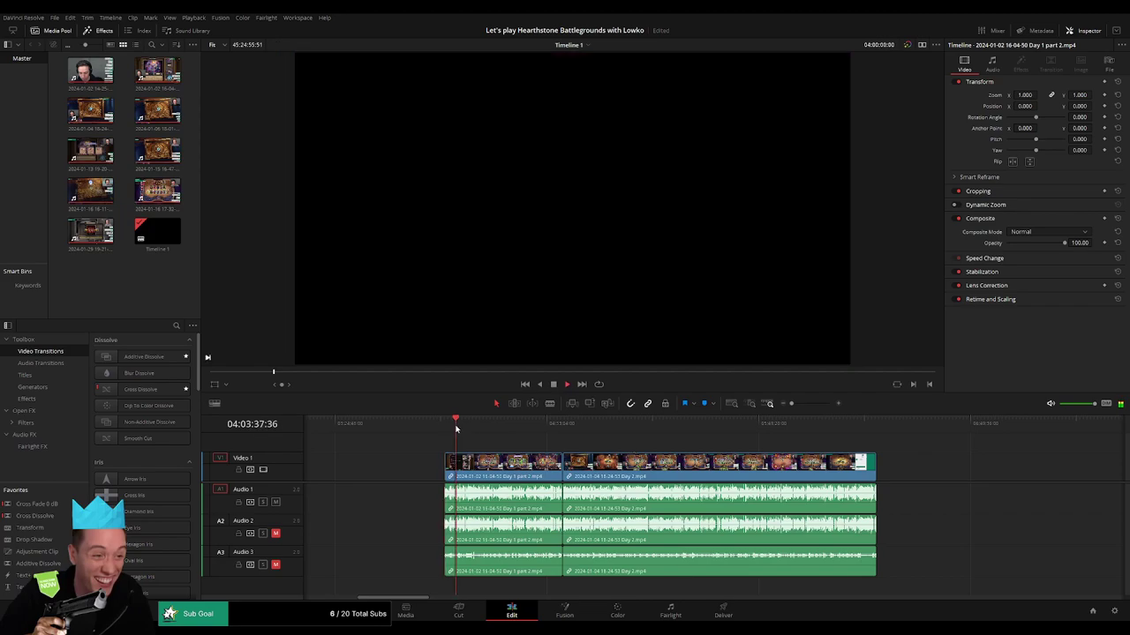
left_click(493, 428)
left_click_drag(493, 428, 551, 429)
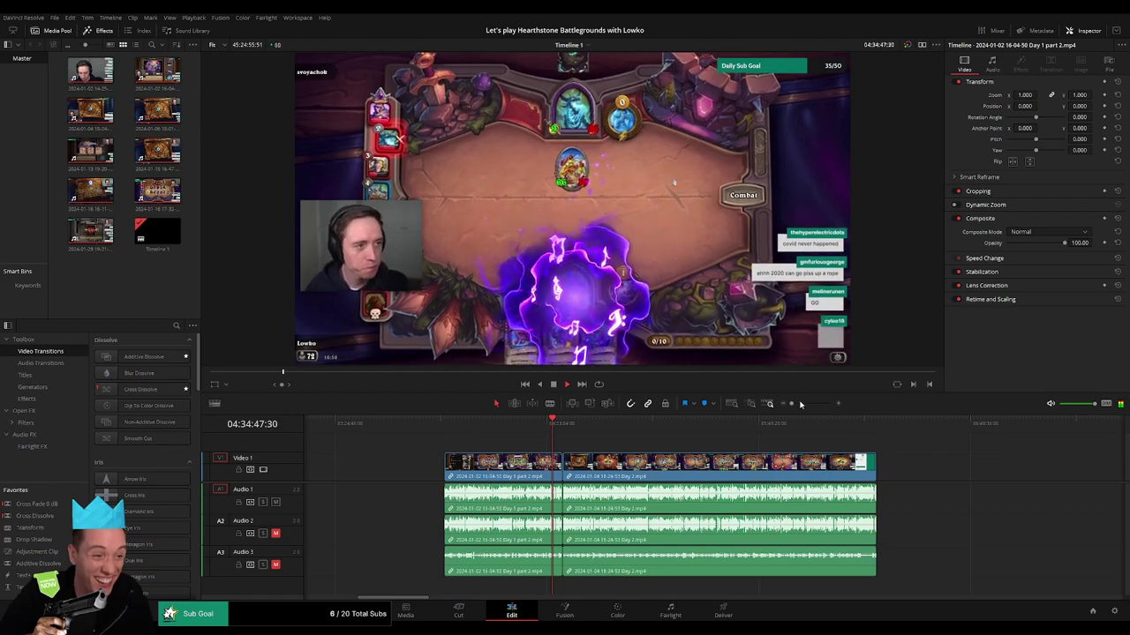
scroll(834, 445, "up", 3)
left_click(980, 426)
scroll(794, 441, "right", 5)
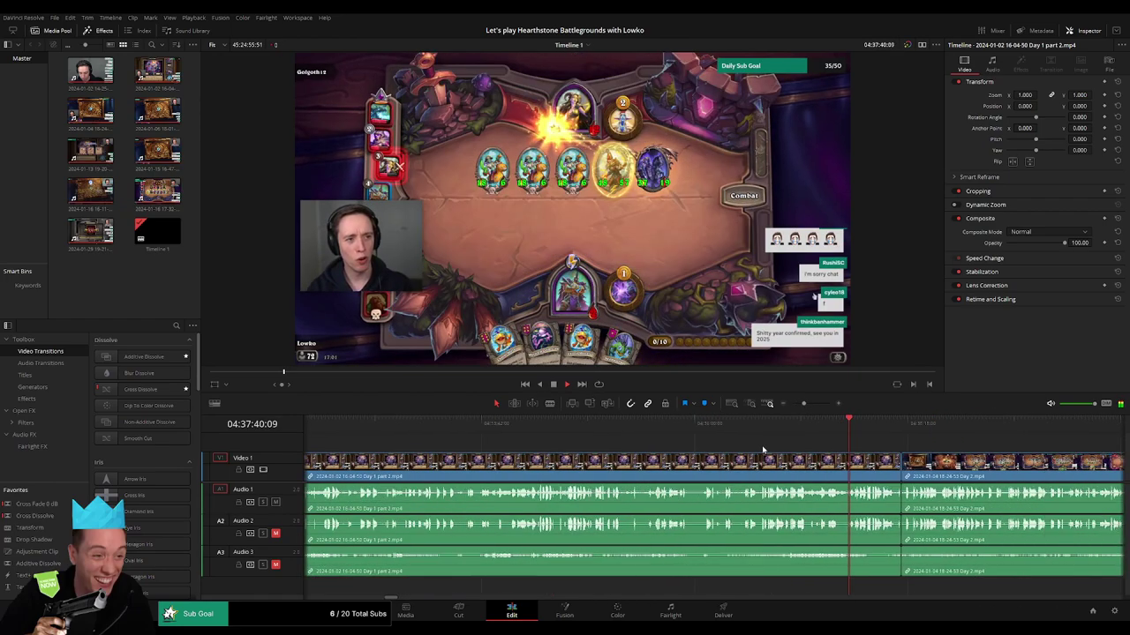
left_click(649, 425)
scroll(776, 428, "up", 3)
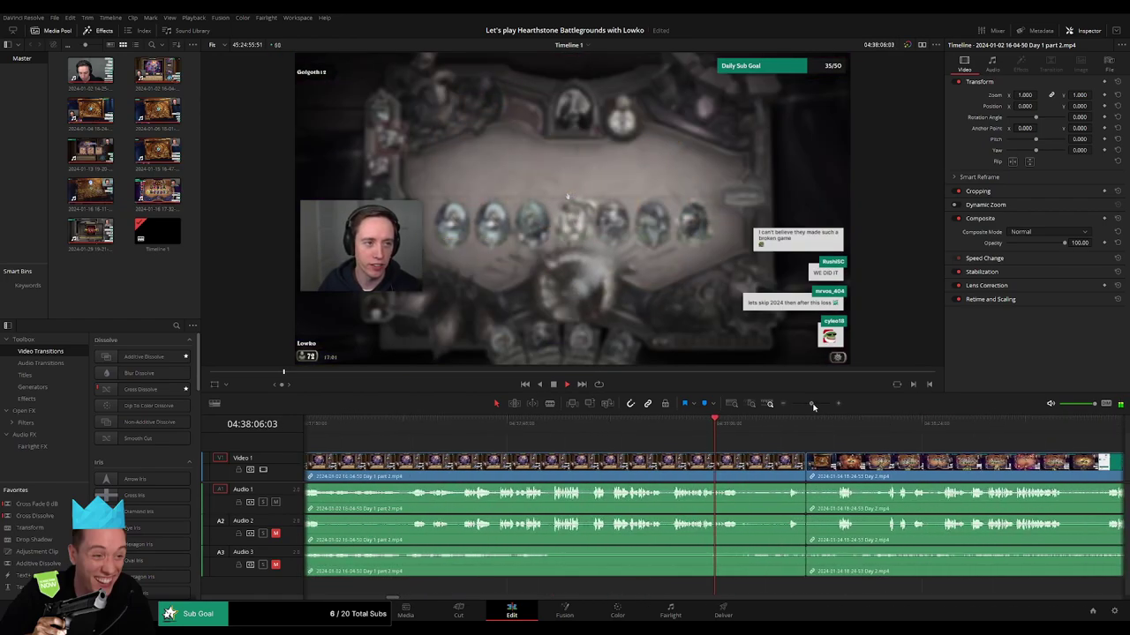
scroll(623, 443, "right", 3)
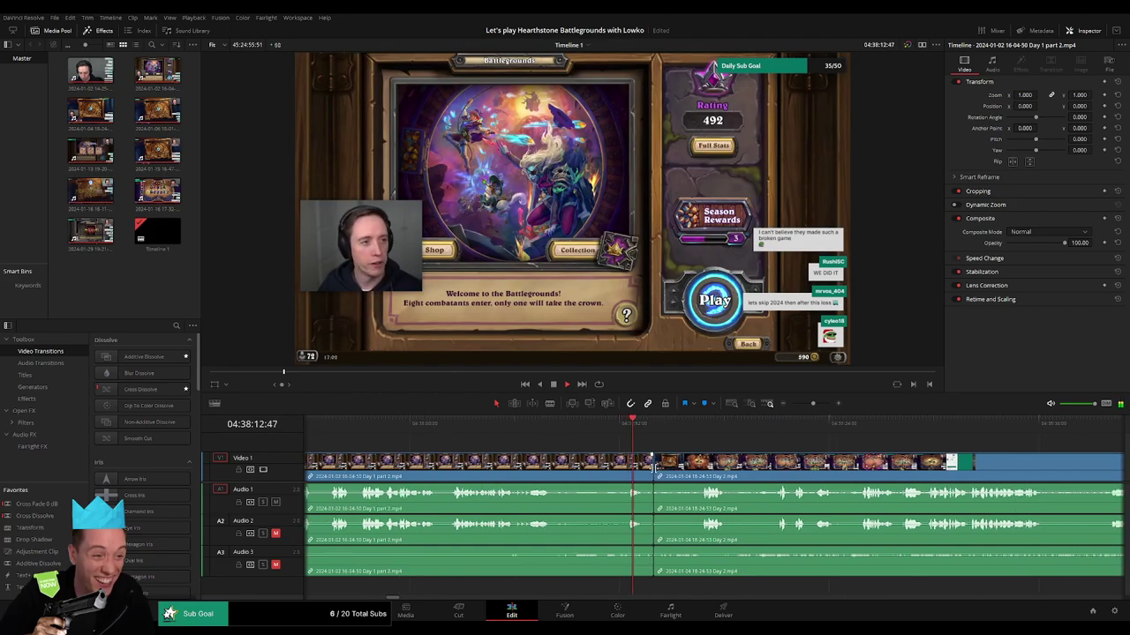
- Ripple-delete the short section at the join and play across it to check
key("ctrl+shift+bracketright")
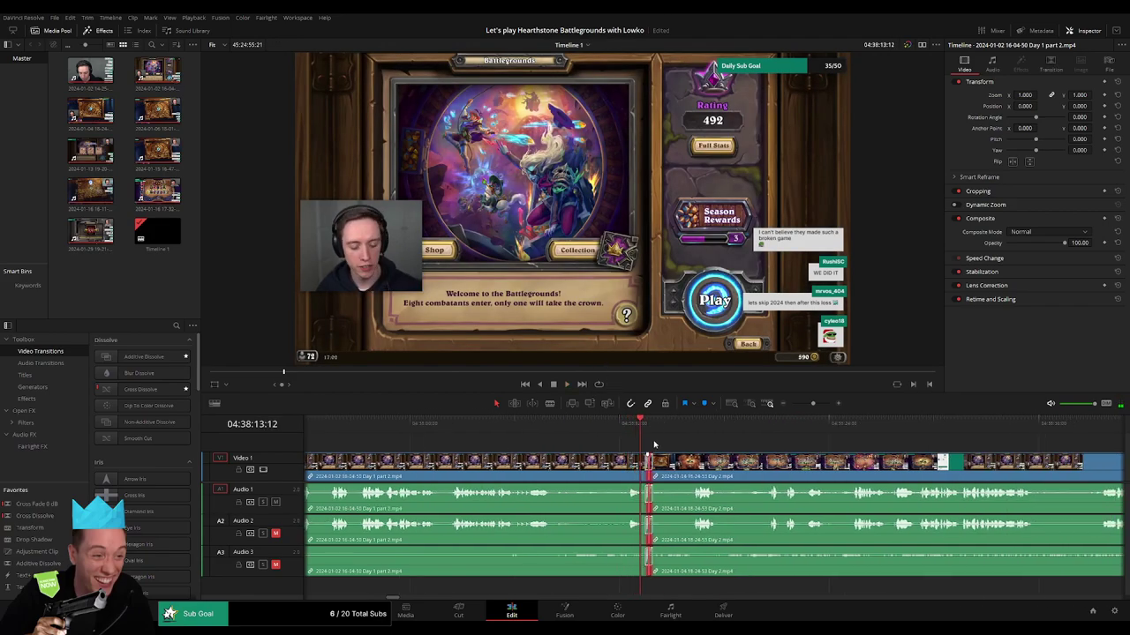
left_click(627, 427)
key("space")
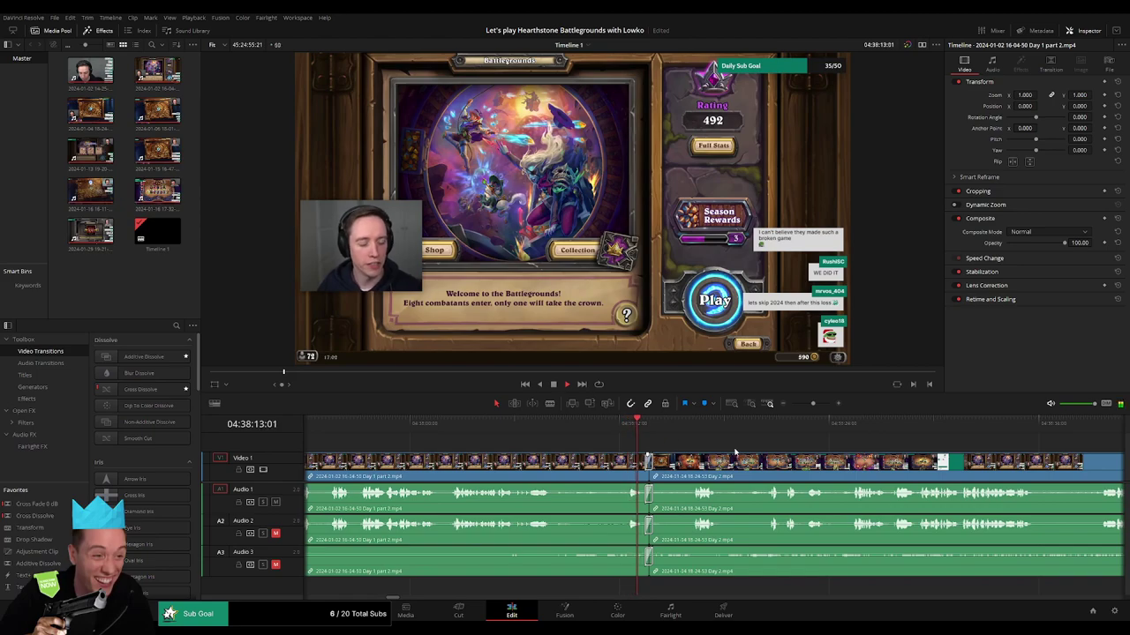
scroll(734, 452, "right", 3)
left_click(528, 428)
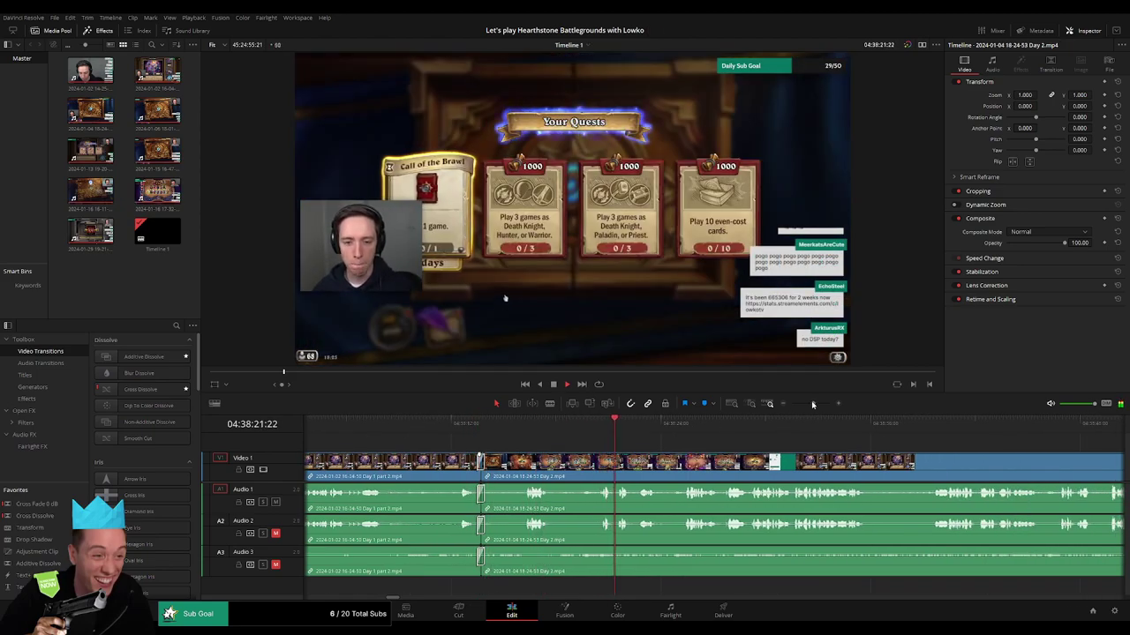
- Scrub and zoom through the Day 2 gameplay to find a cut point
left_click_drag(812, 403, 786, 405)
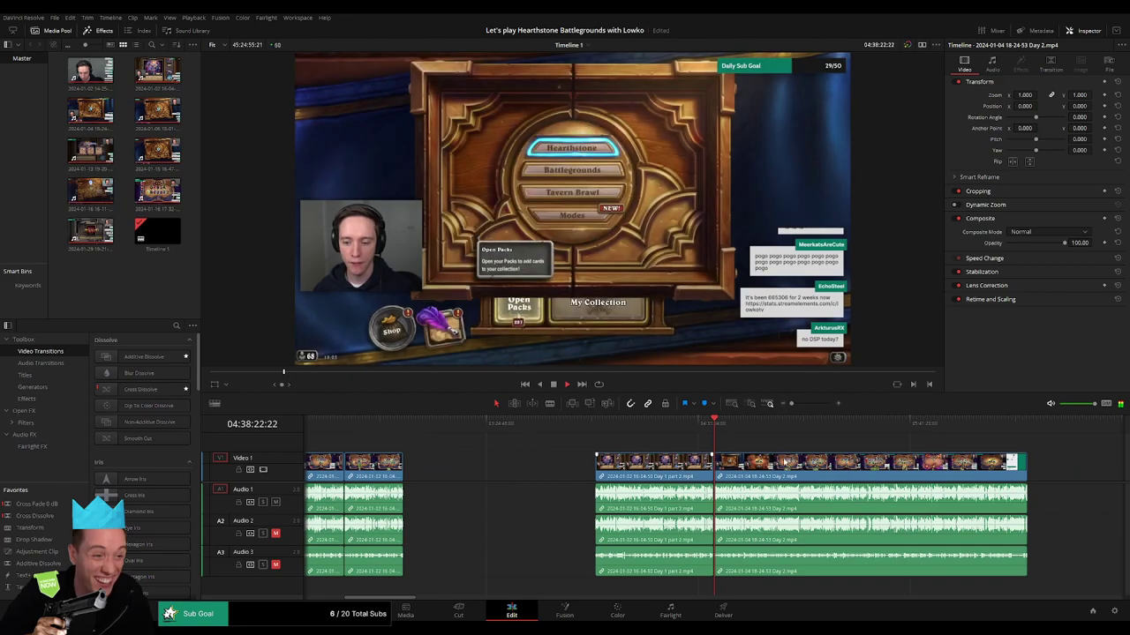
scroll(618, 441, "right", 4)
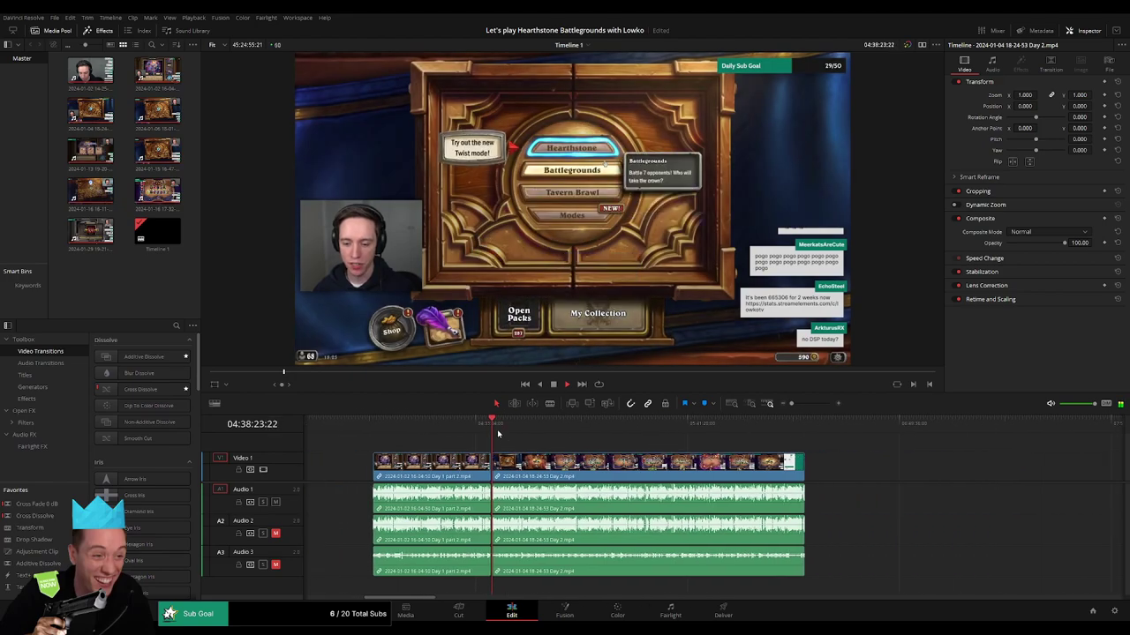
left_click(508, 428)
left_click_drag(508, 431, 548, 432)
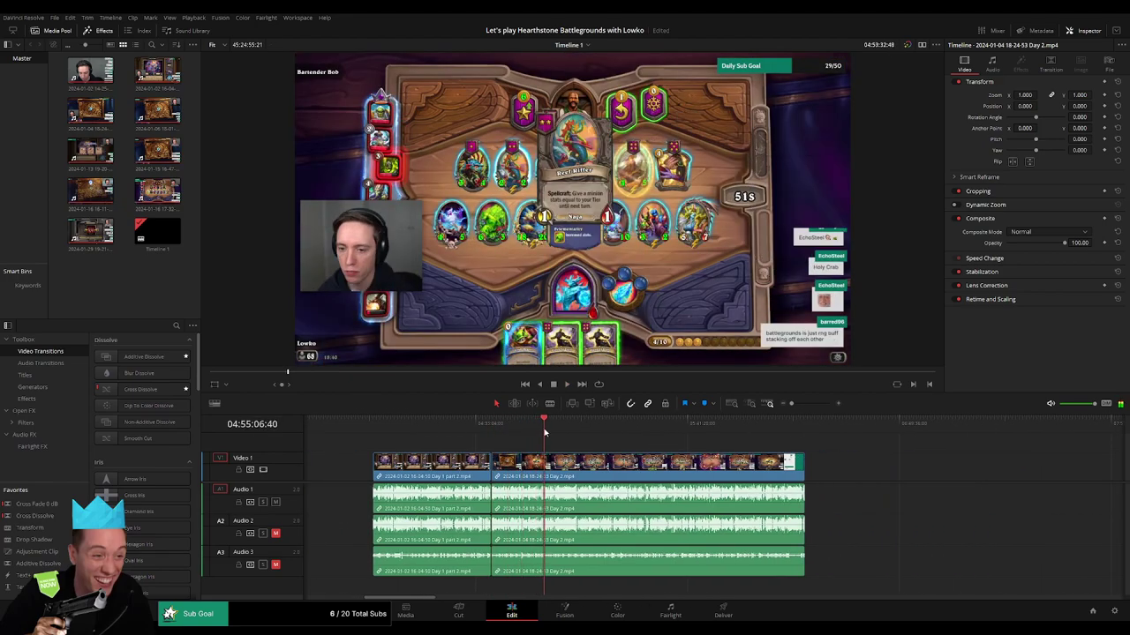
left_click_drag(791, 404, 805, 405)
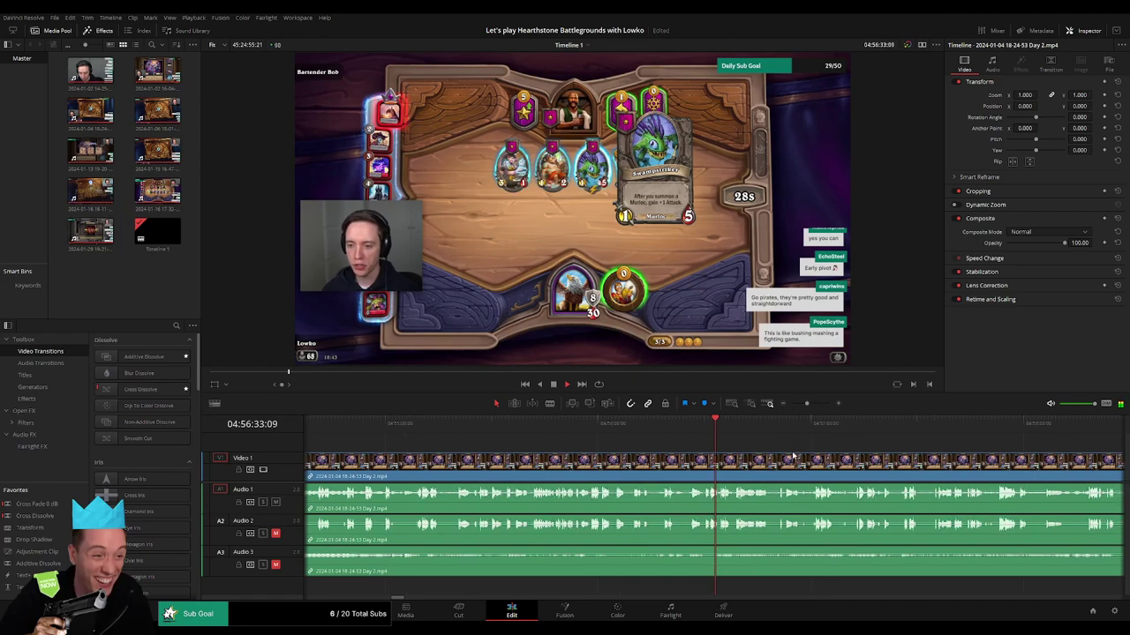
left_click(731, 431)
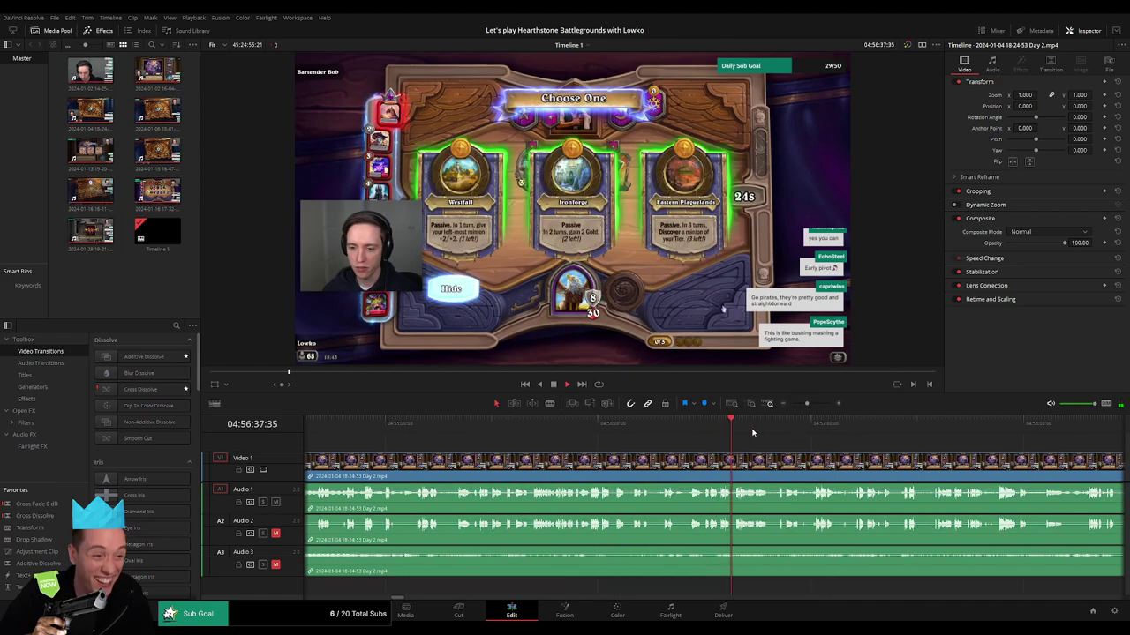
left_click_drag(752, 432, 767, 465)
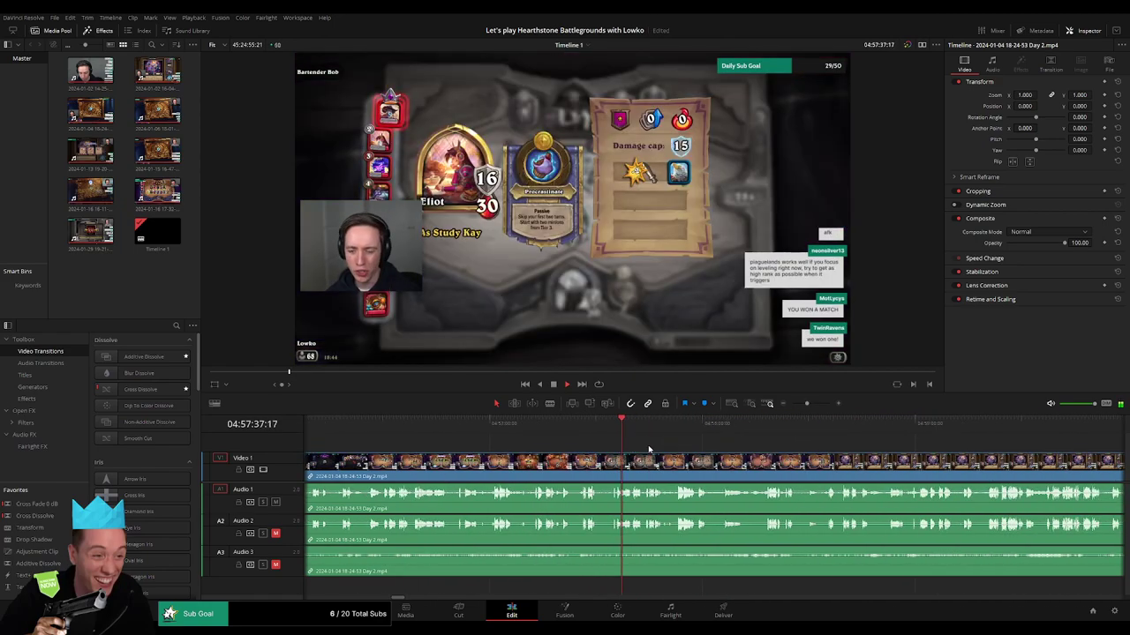
left_click_drag(676, 429, 756, 429)
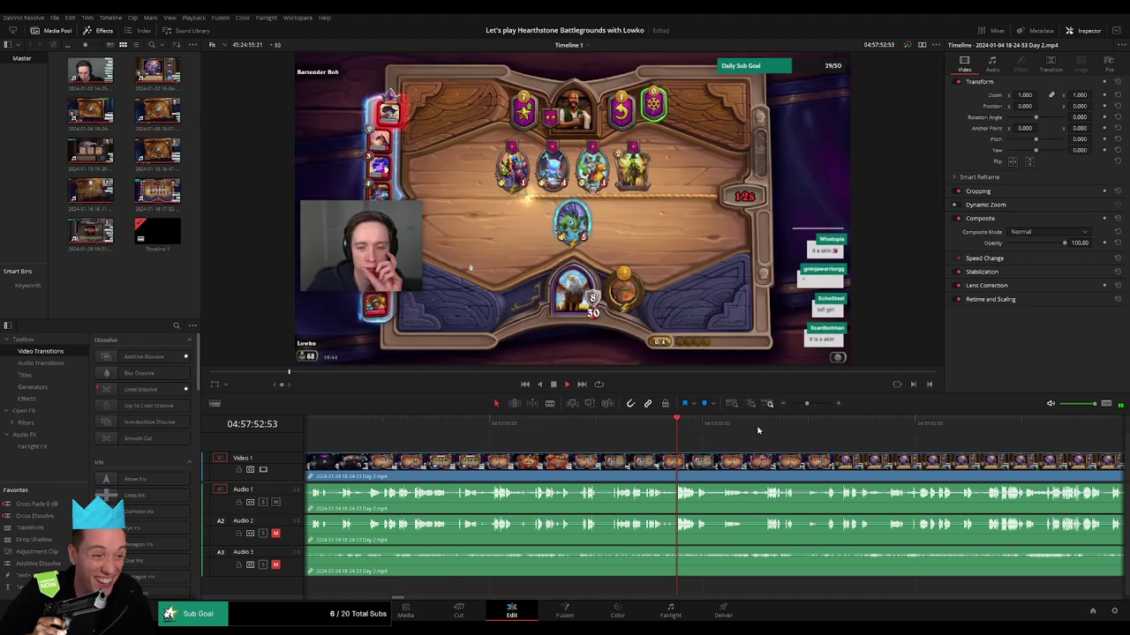
left_click(818, 403)
left_click_drag(818, 404, 812, 403)
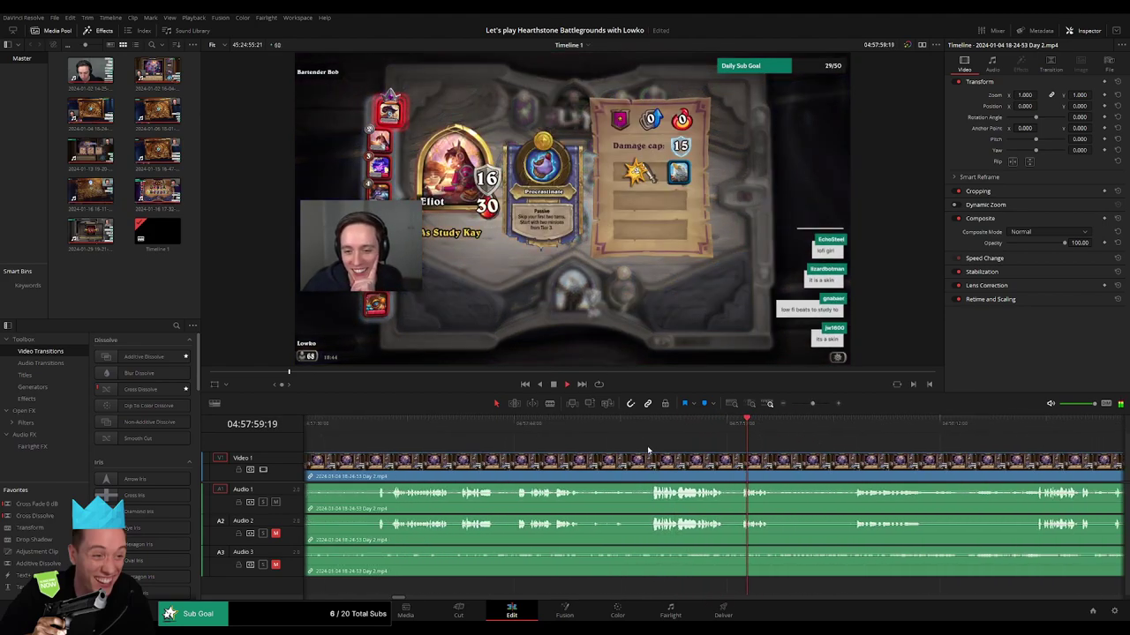
left_click(657, 426)
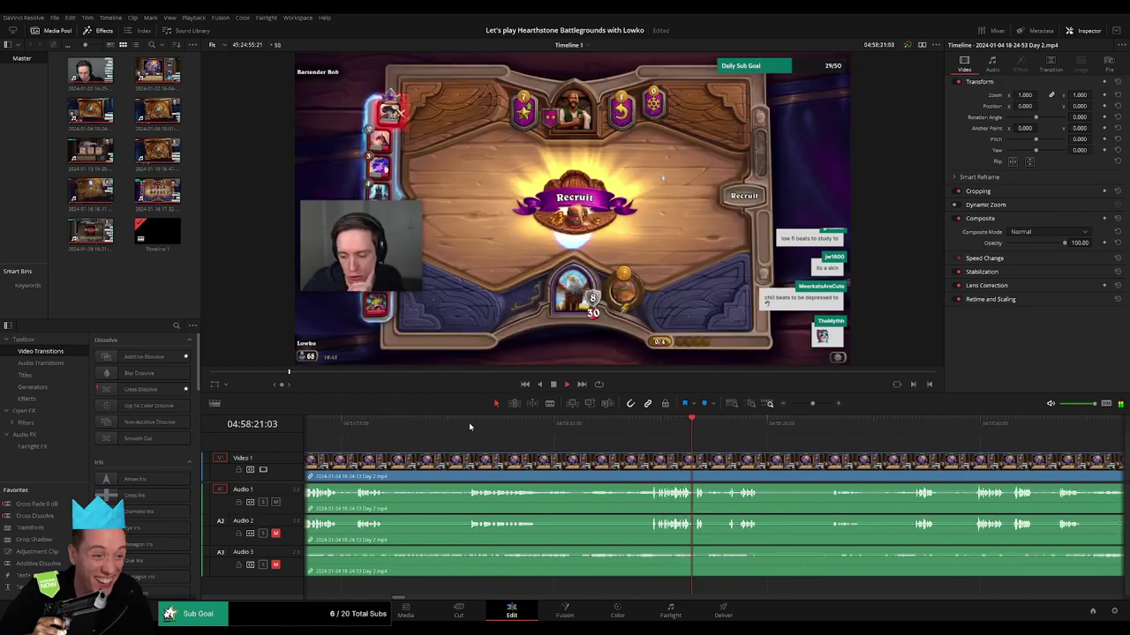
- Position the playhead near 04:58:05 and split the Day 2 clip there
left_click(468, 427)
left_click_drag(812, 404, 817, 406)
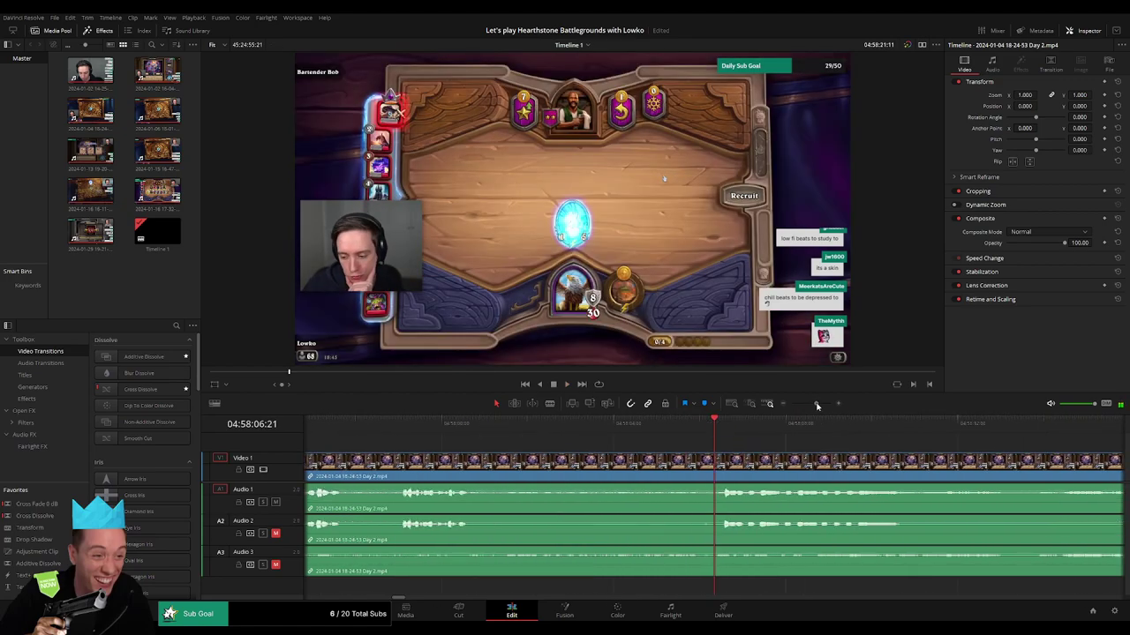
left_click(723, 428)
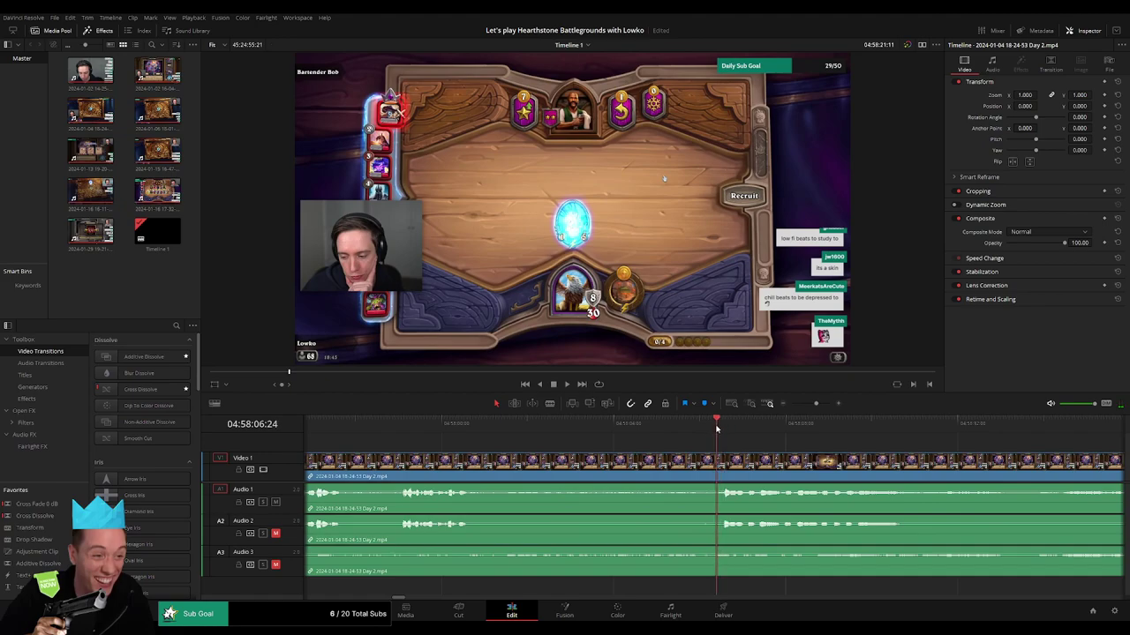
mouse_move(690, 433)
left_mouse_down()
mouse_move(697, 465)
mouse_move(648, 463)
left_mouse_up()
key("ctrl+b")
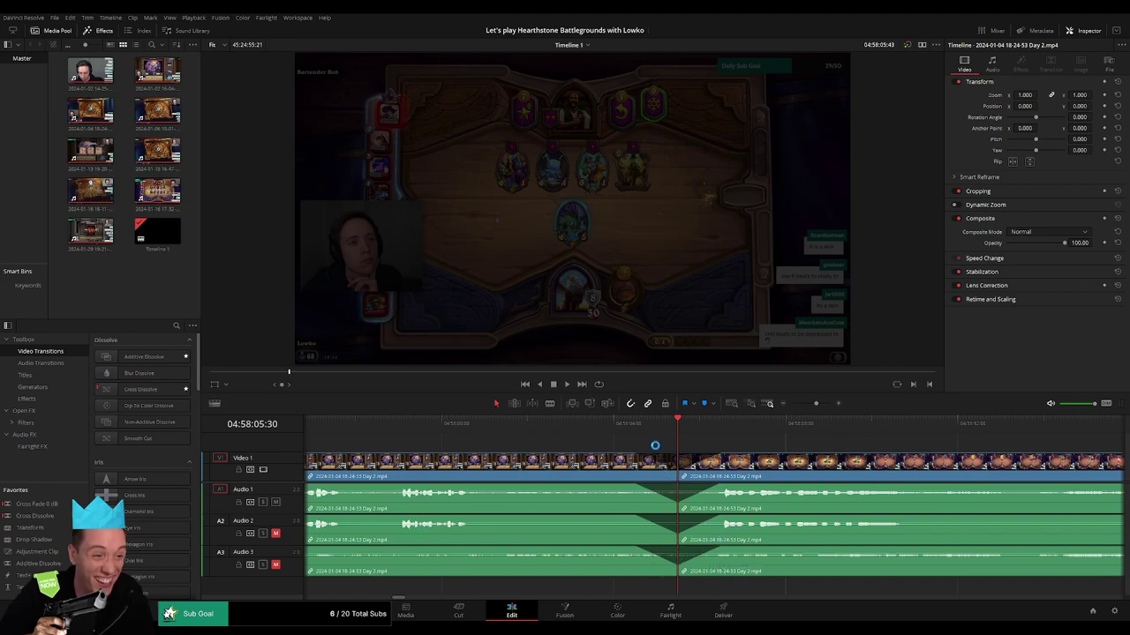
- Play back across the new Day 2 cut to review it
left_click(703, 441)
key("space")
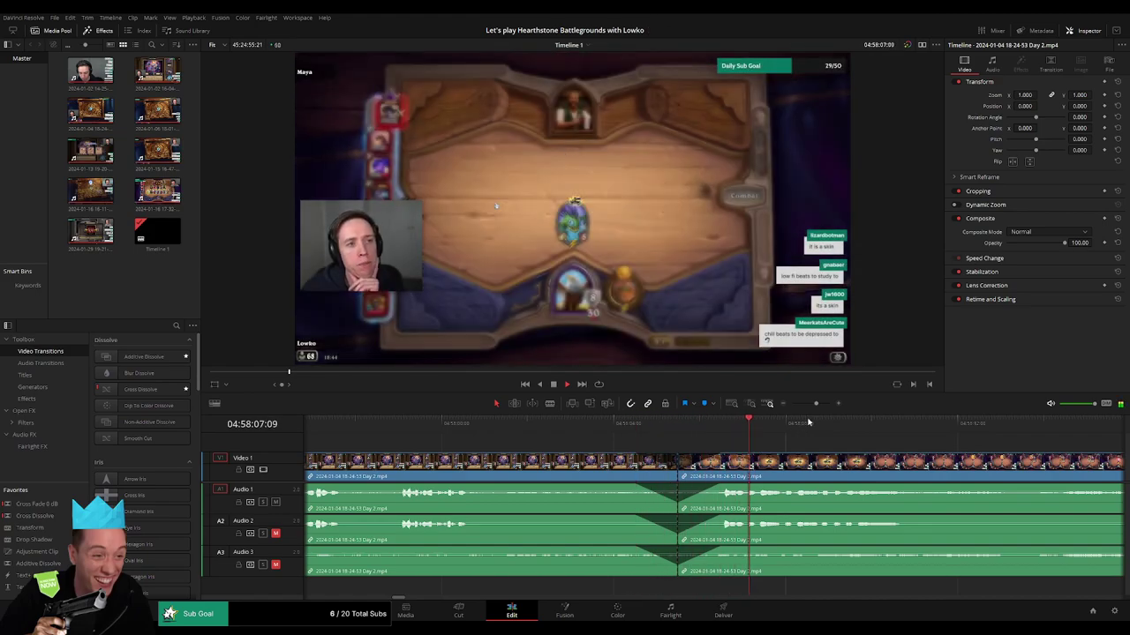
scroll(780, 448, "down", 4)
scroll(780, 448, "right", 3)
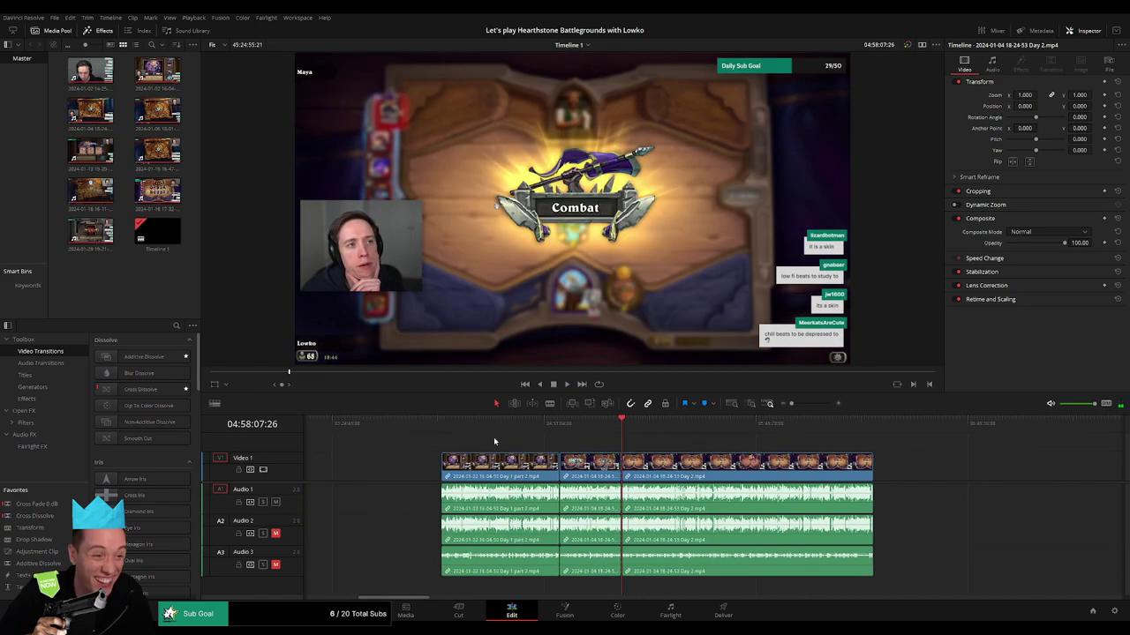
- Move the later Day 2 piece away, snap it to start at 06:00:00:00, and play it
scroll(623, 430, "right", 10)
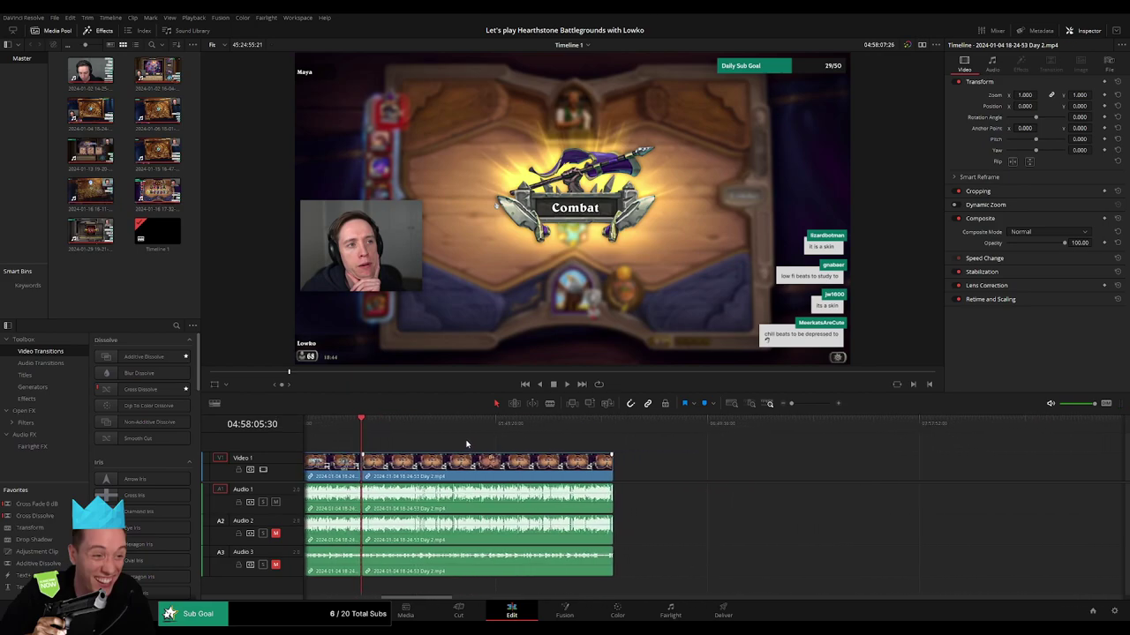
left_click_drag(462, 477, 800, 477)
left_click(401, 450)
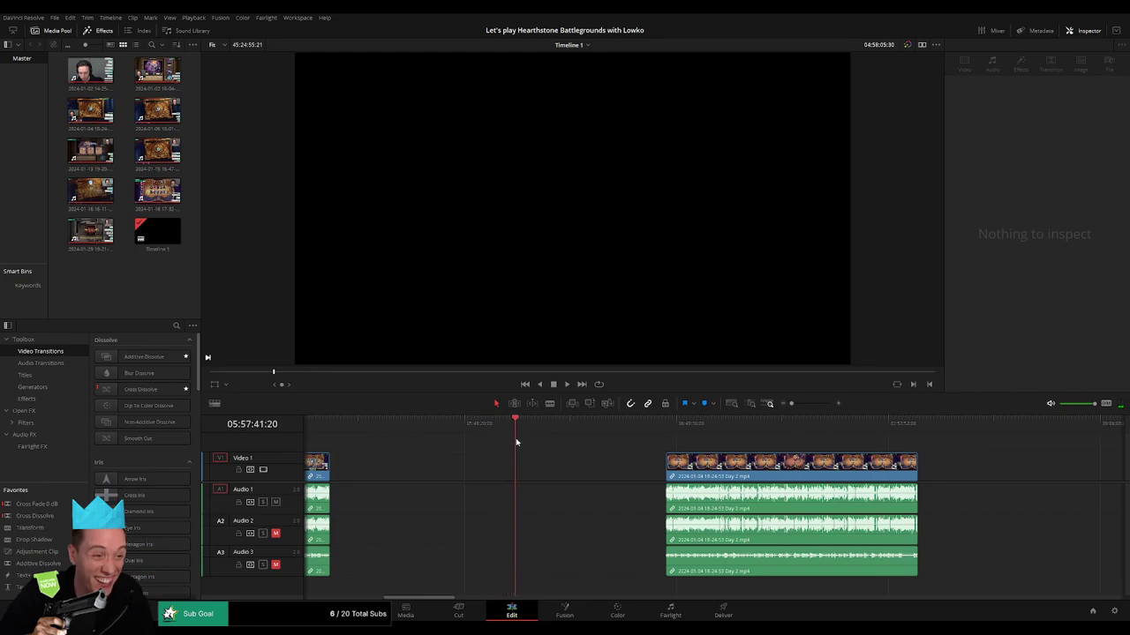
left_click(770, 404)
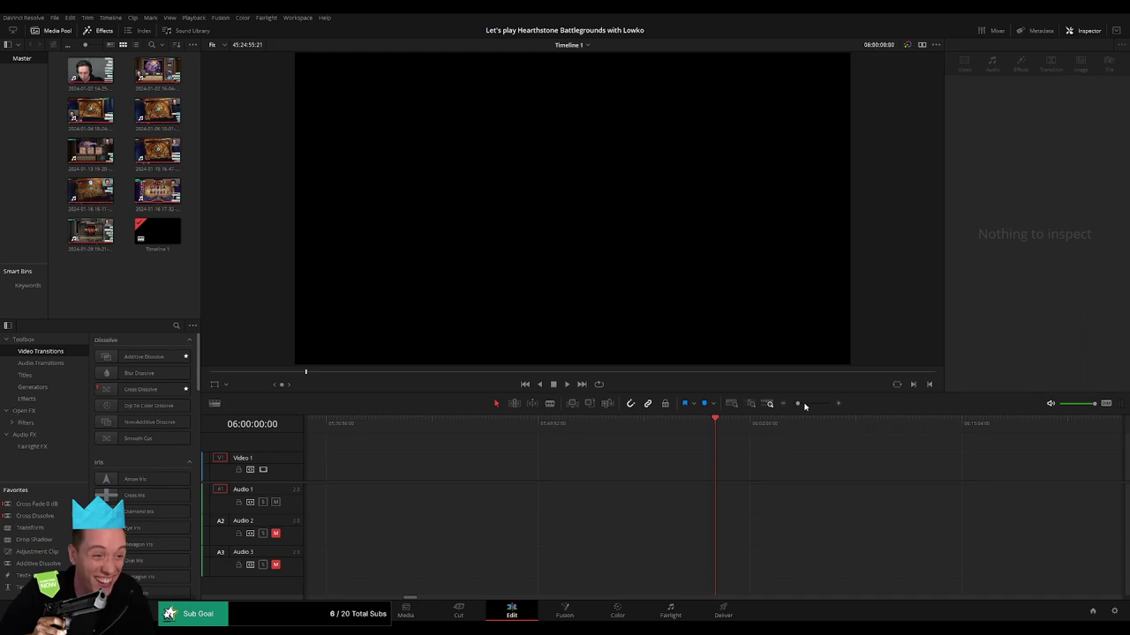
key("shift+z")
left_click_drag(840, 459, 770, 450)
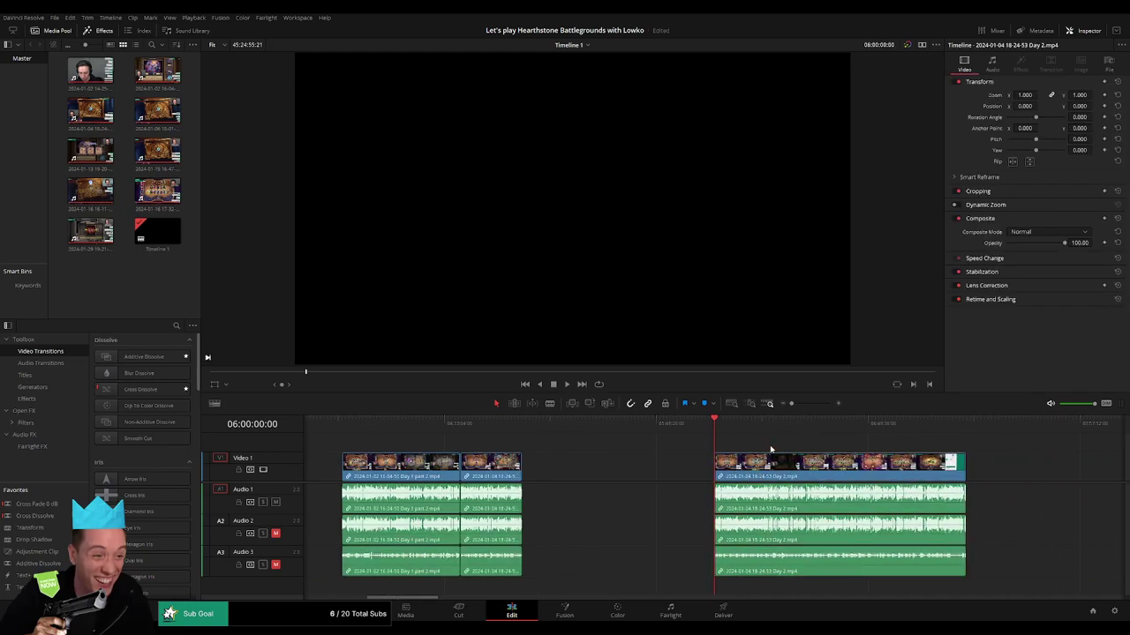
key("space")
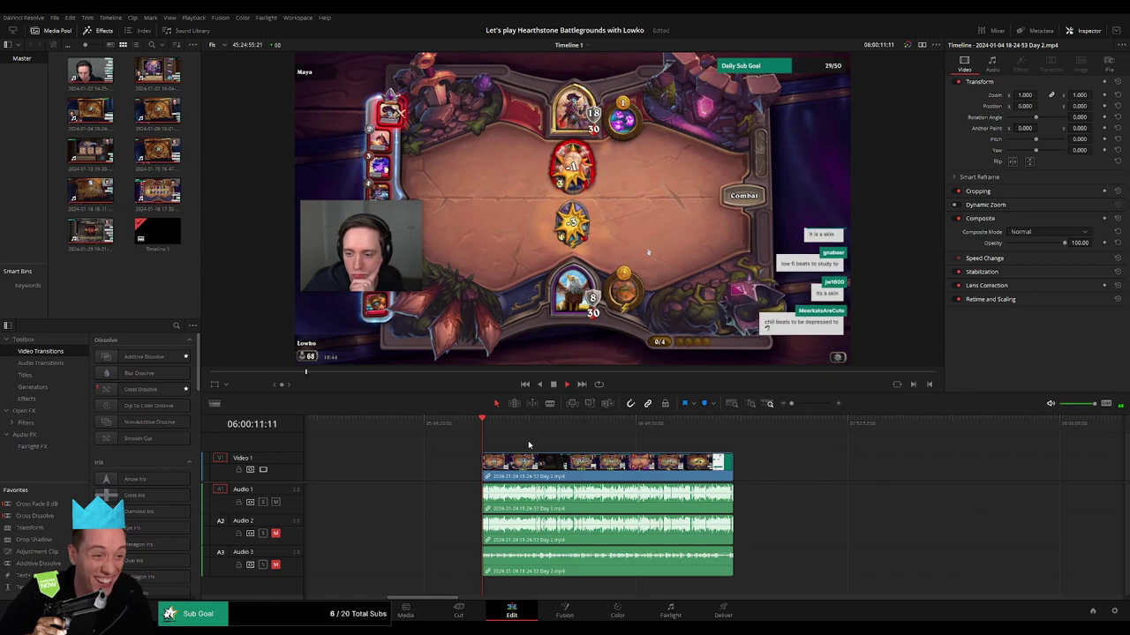
scroll(529, 445, "right", 3)
left_click_drag(422, 424, 587, 440)
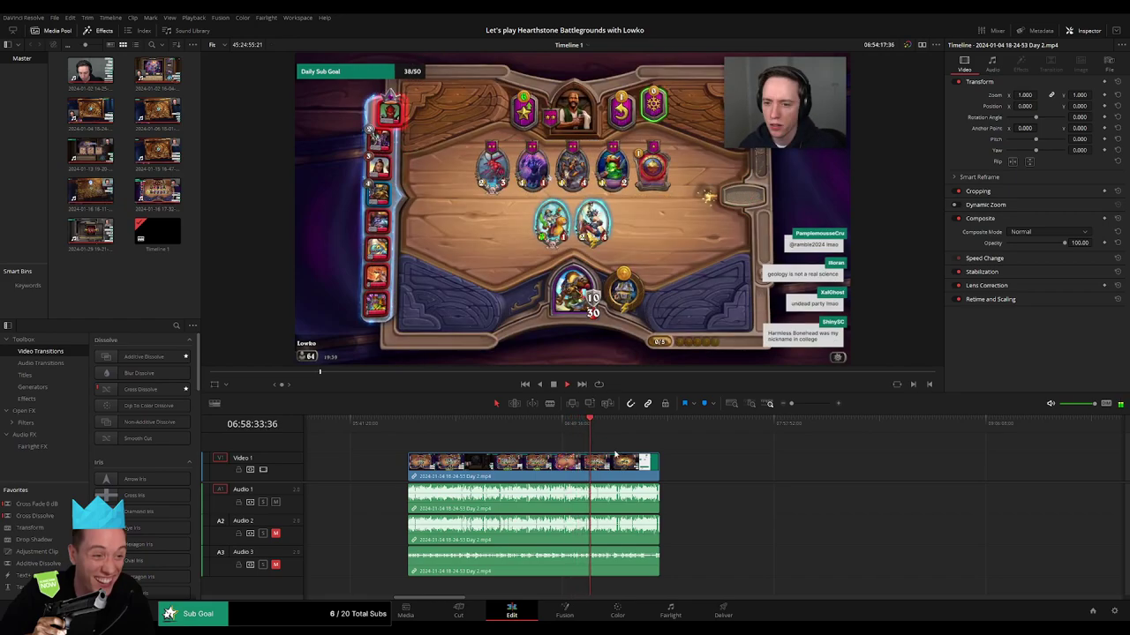
scroll(769, 427, "up", 3)
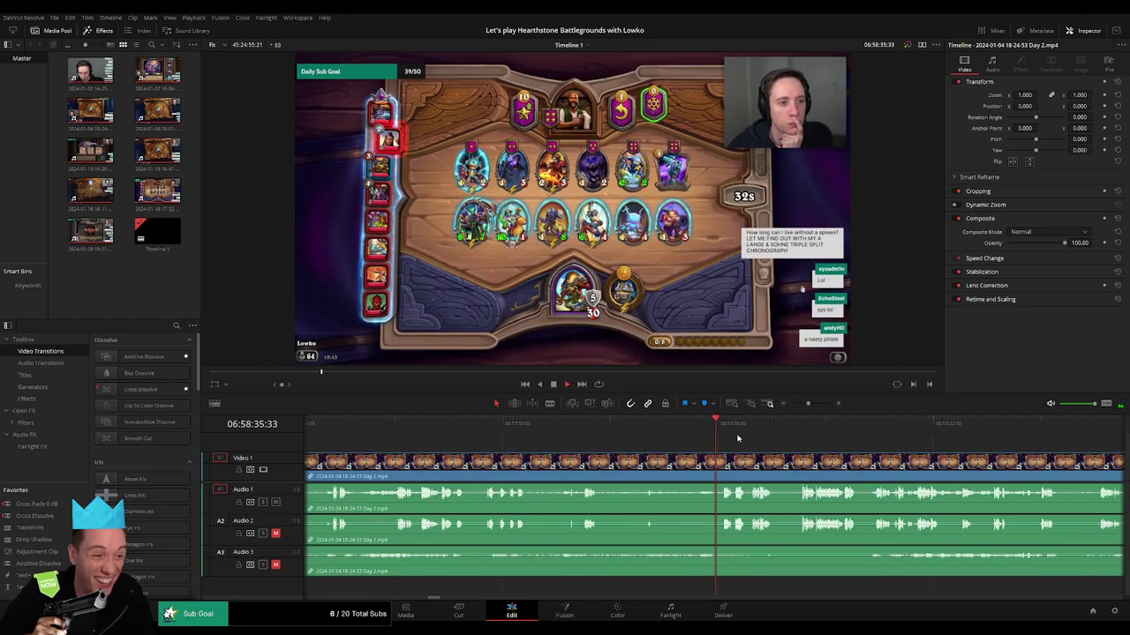
left_click(586, 429)
left_click_drag(586, 429, 516, 435)
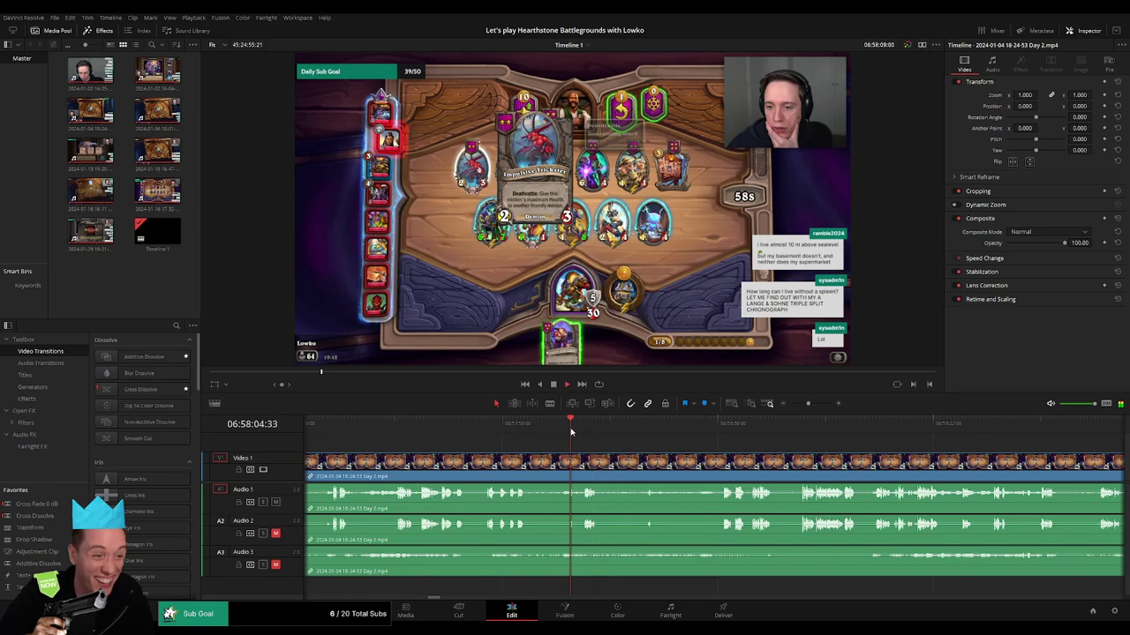
key("space")
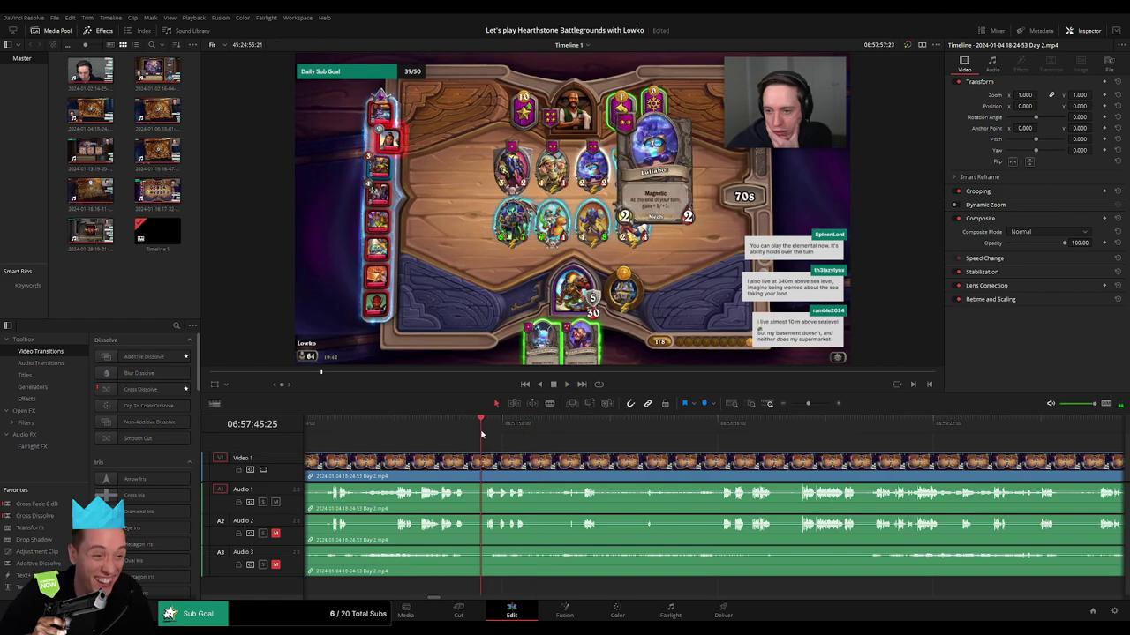
left_click(569, 430)
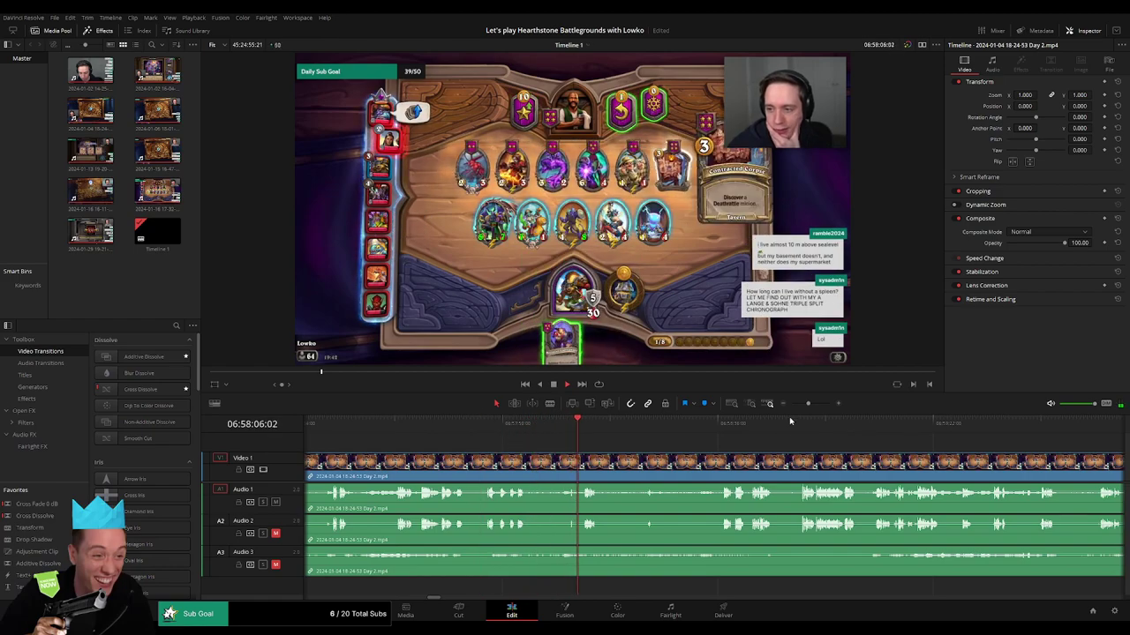
scroll(790, 421, "up", 2)
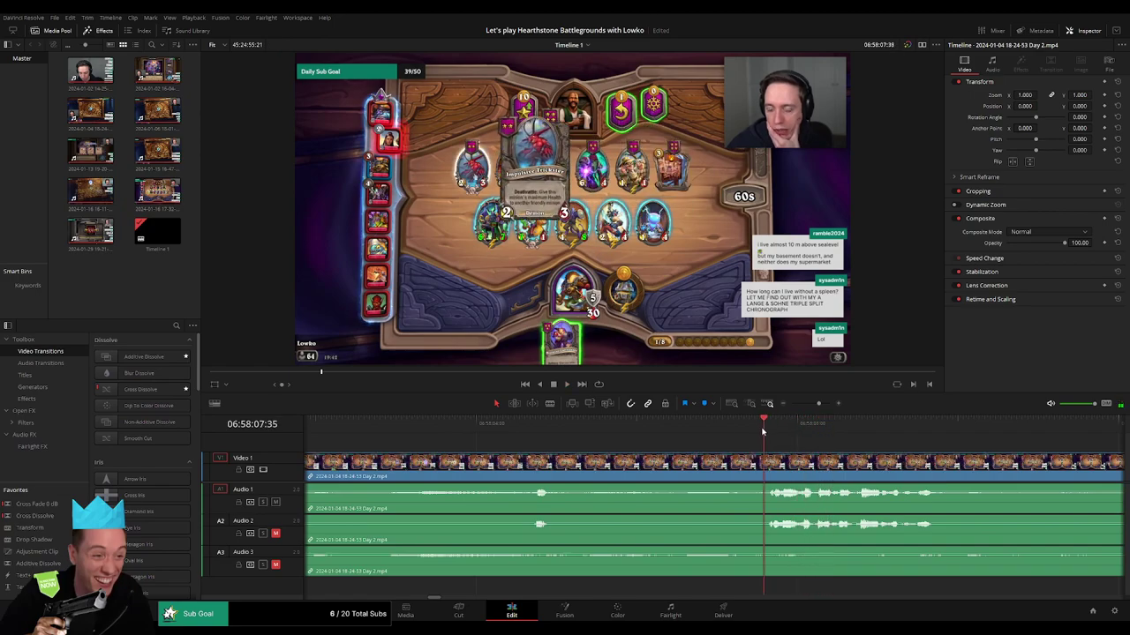
- Split Day 2 near 06:58:06:30 and fade Audio 1–3 out and back in at the cut
mouse_move(764, 425)
left_mouse_down()
mouse_move(680, 438)
mouse_move(751, 461)
left_mouse_up()
key("ctrl+b")
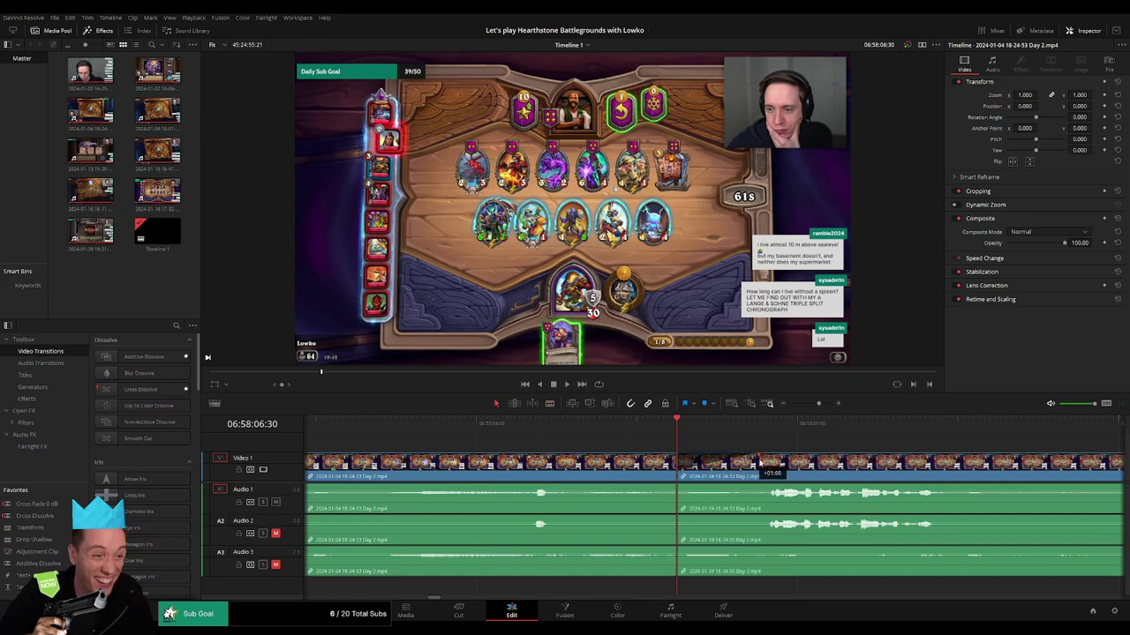
left_click_drag(674, 456, 591, 461)
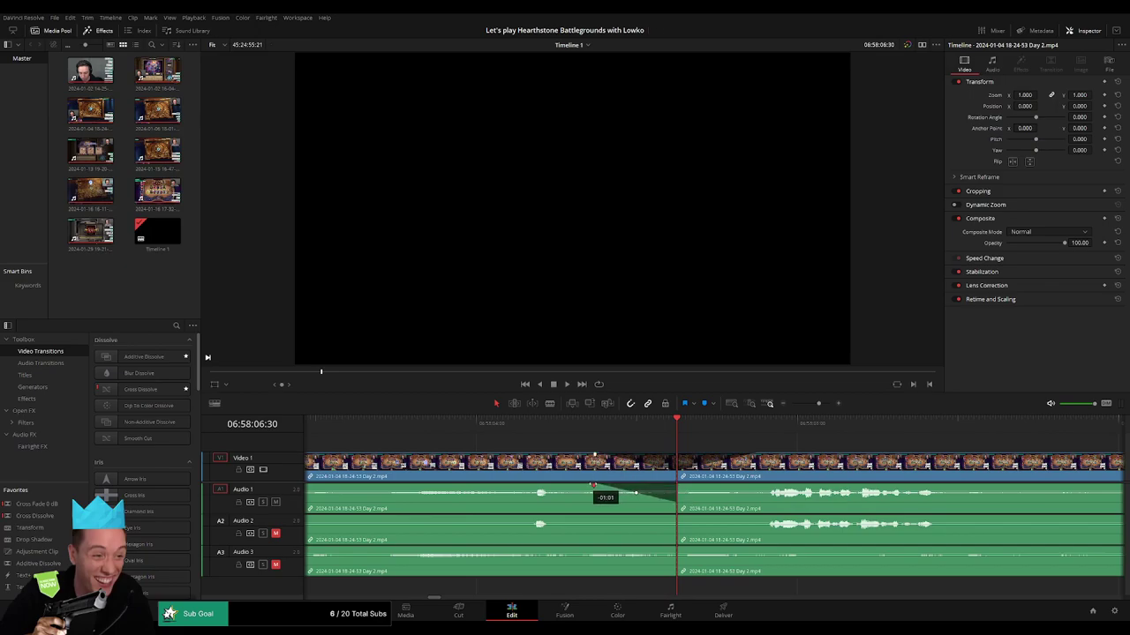
left_click_drag(679, 487, 752, 486)
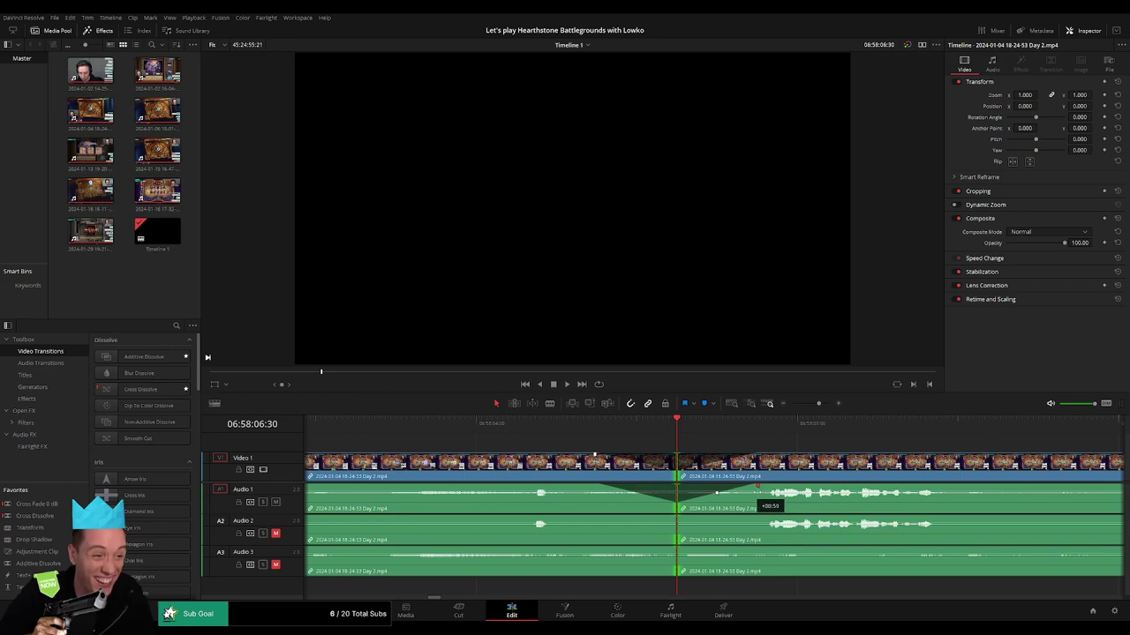
left_click_drag(674, 517, 595, 518)
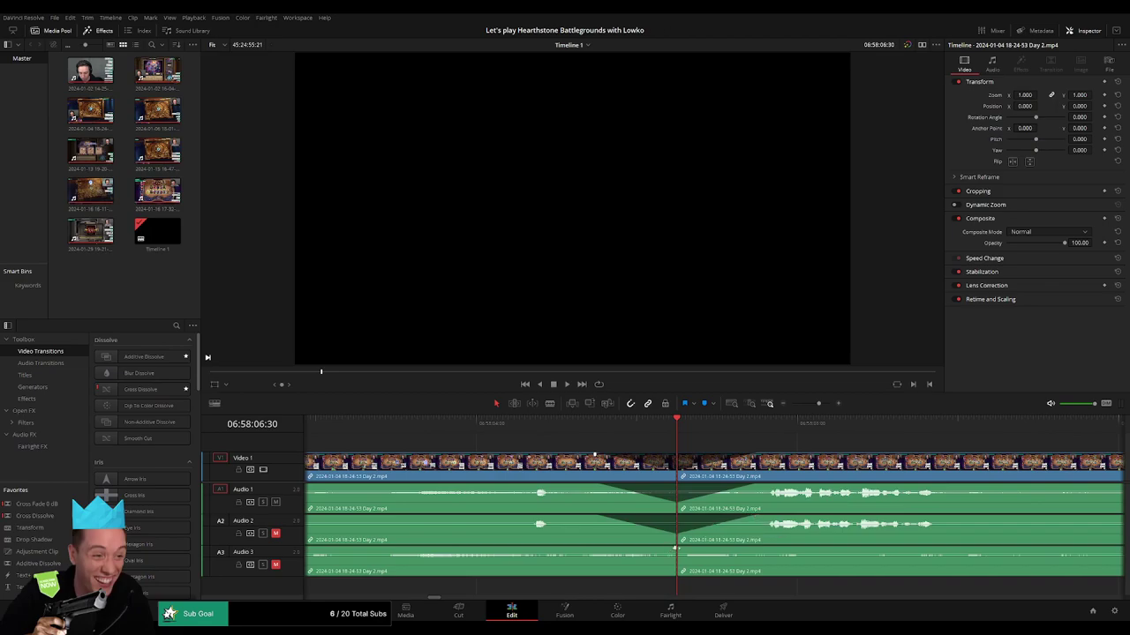
left_click_drag(675, 548, 599, 548)
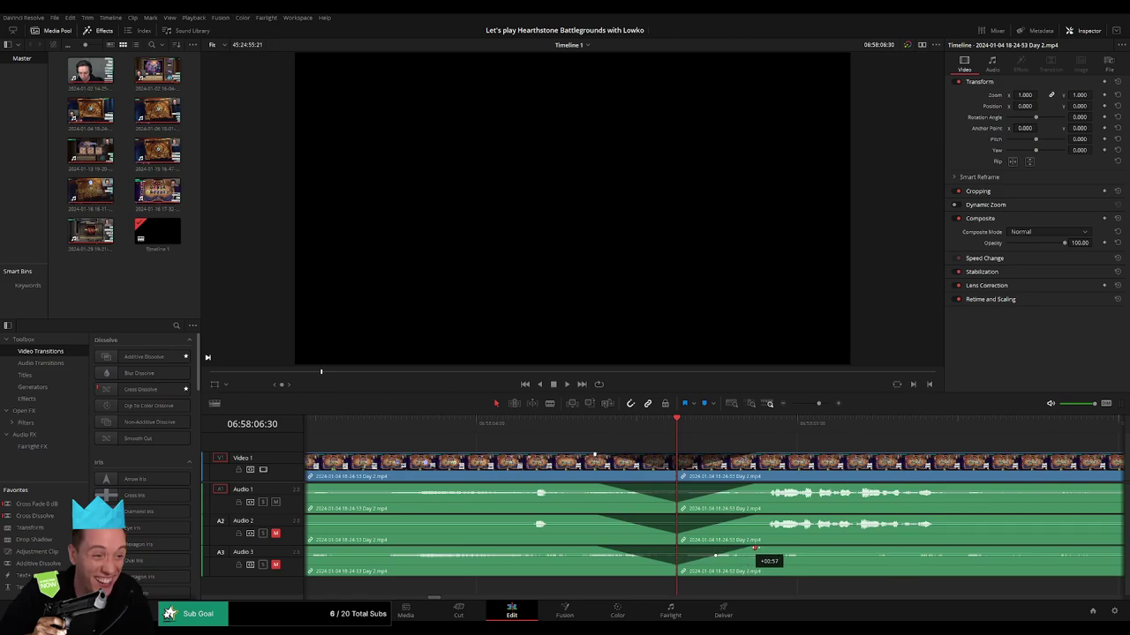
key("space")
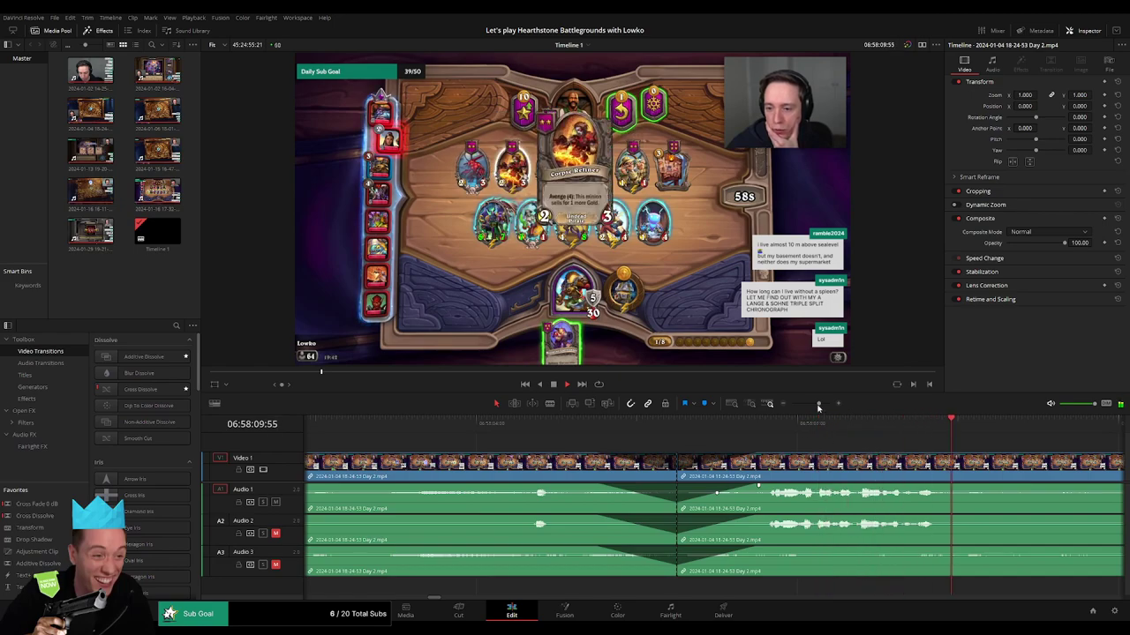
- Play through the later Day 2 footage, then zoom out to show all clips
left_click_drag(818, 407, 809, 409)
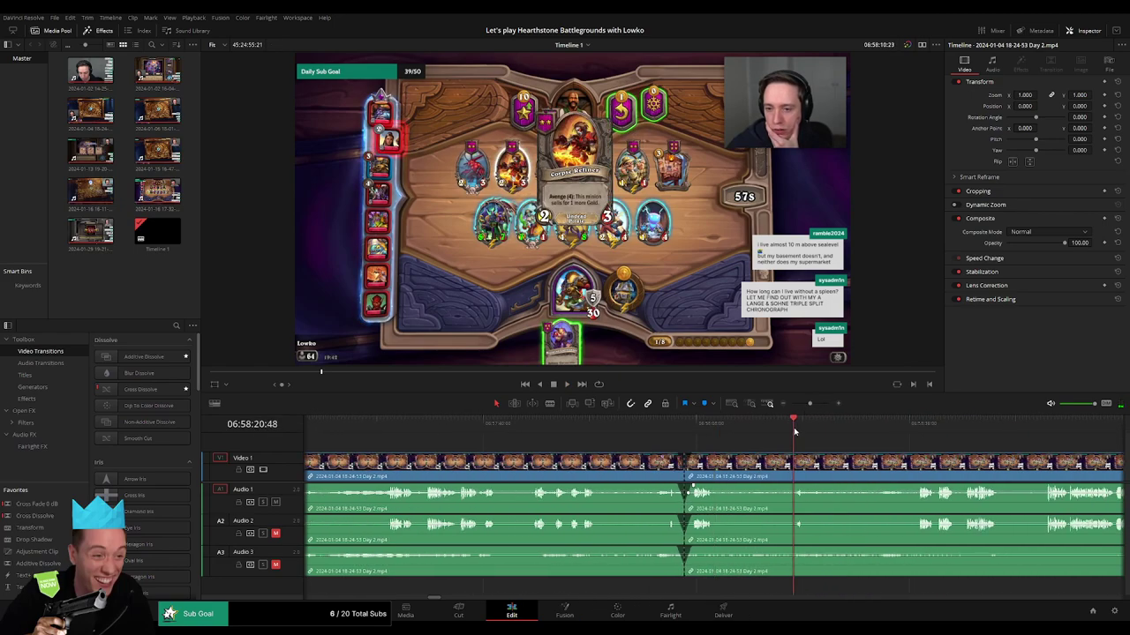
key("space")
left_click(915, 424)
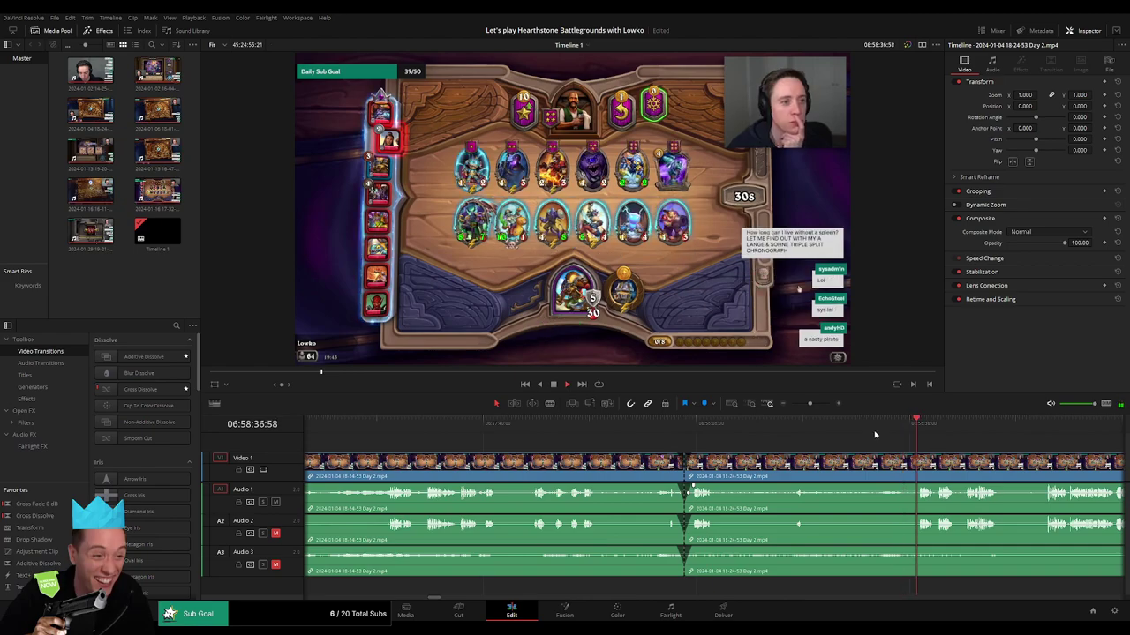
key("space")
key("ctrl+minus")
key("ctrl+minus")
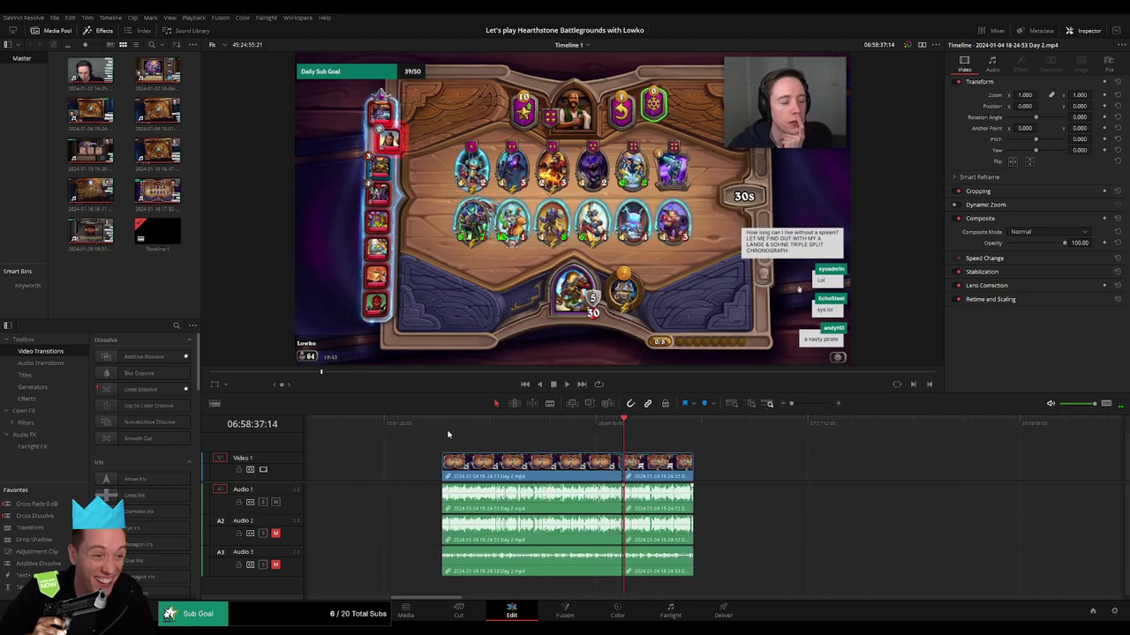
- Slide the later clips left to the 08:00:00:00 playhead, delete the gap before Day 3, and play
scroll(716, 454, "right", 3)
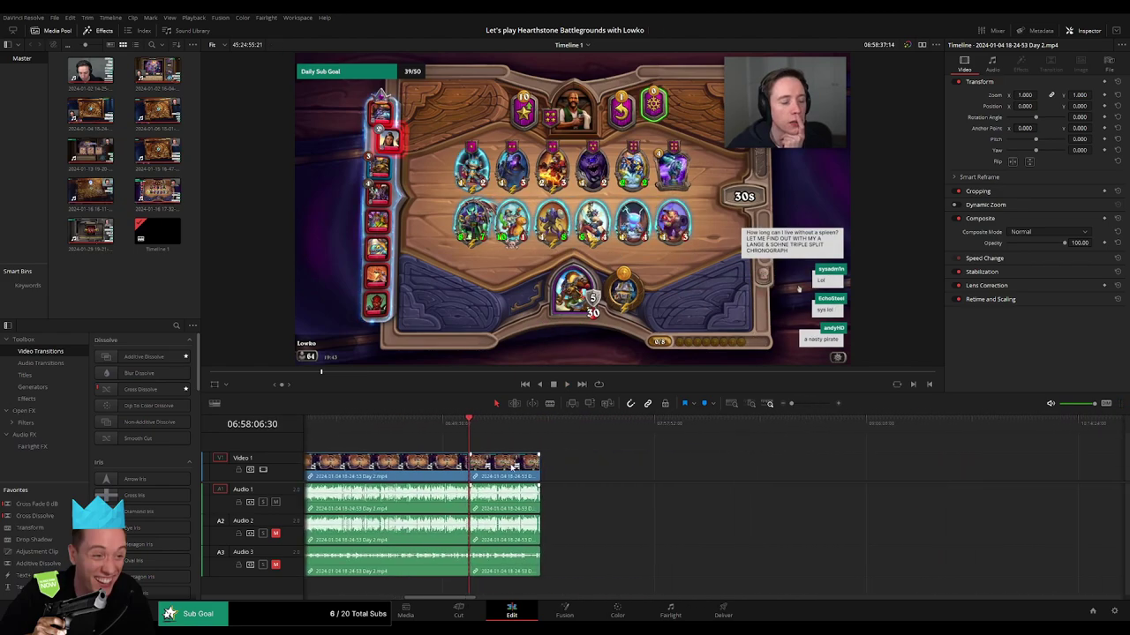
left_click_drag(508, 463, 832, 463)
left_click(494, 430)
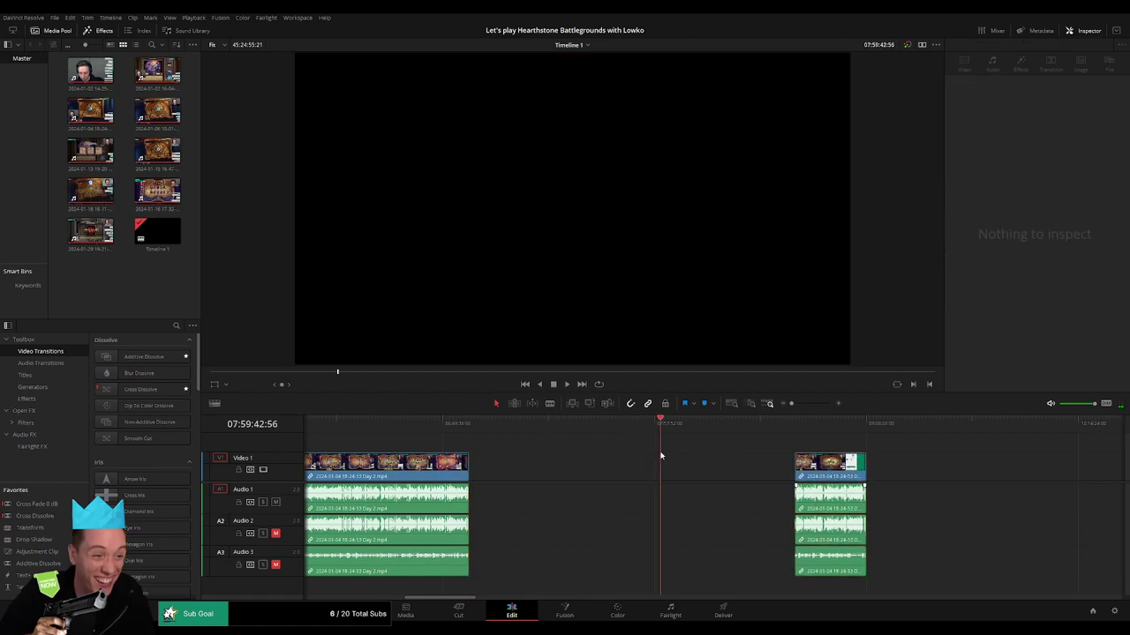
left_click_drag(810, 477, 678, 476)
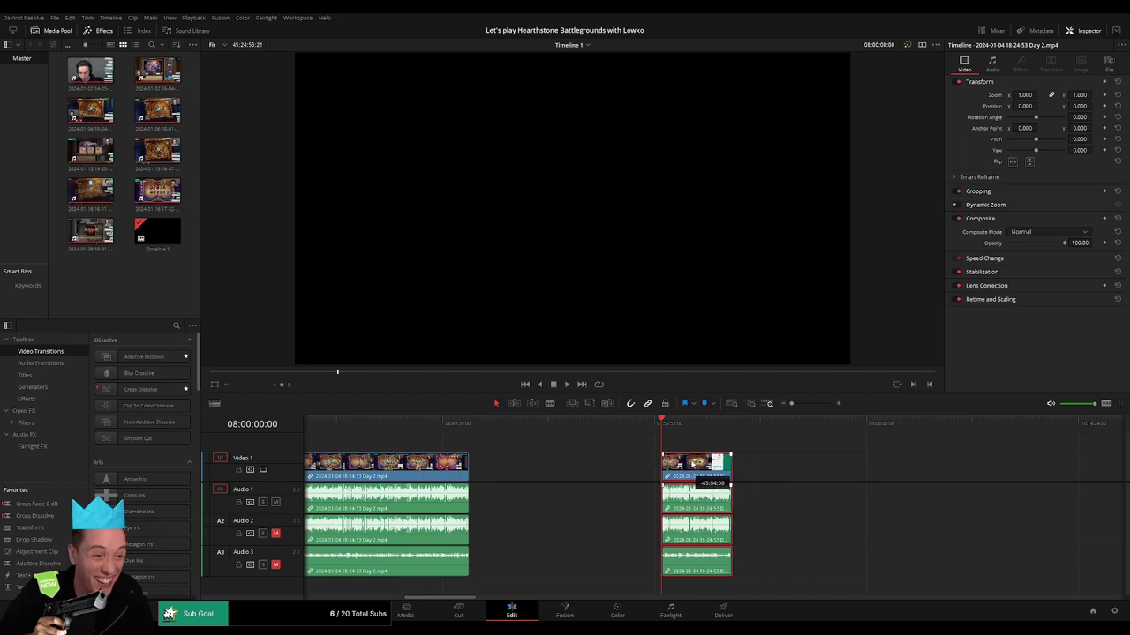
scroll(802, 459, "right", 4)
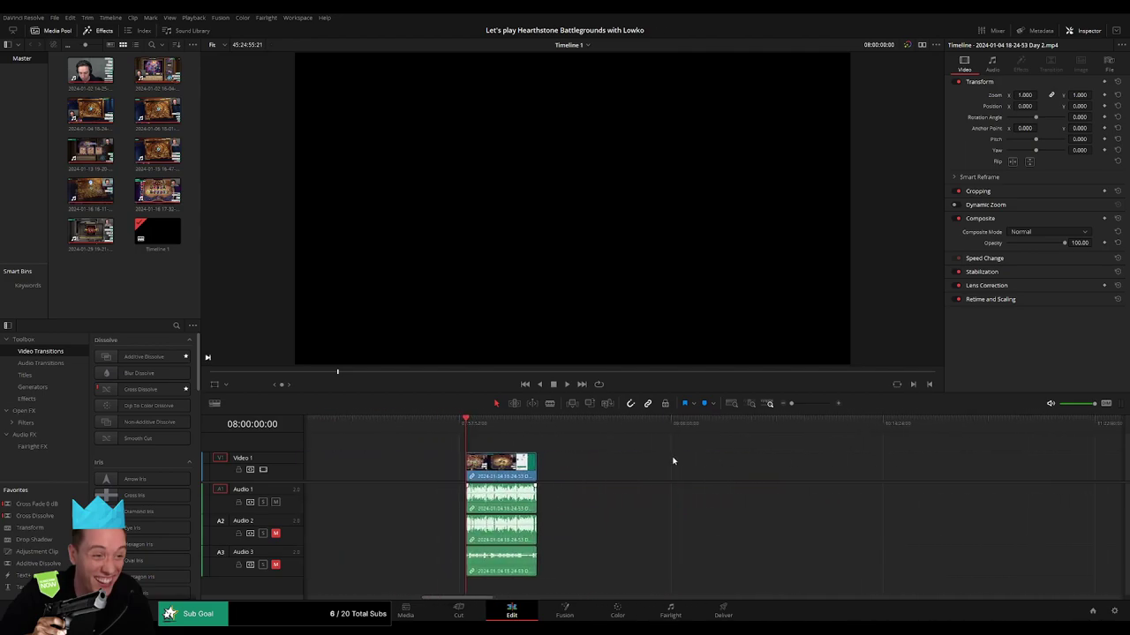
key("Delete")
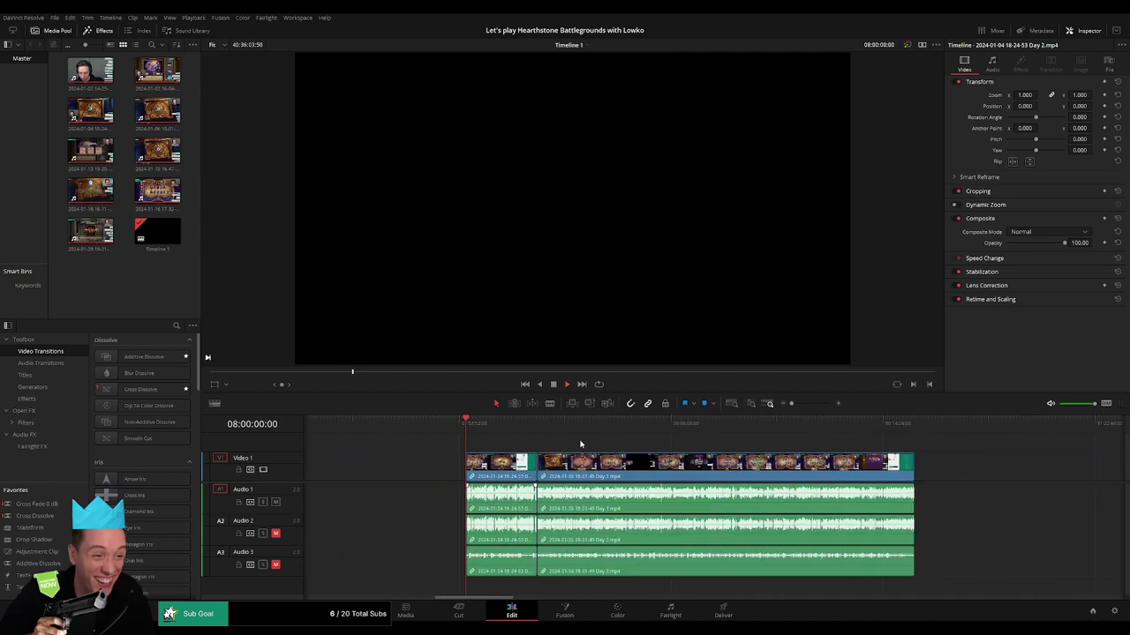
key("space")
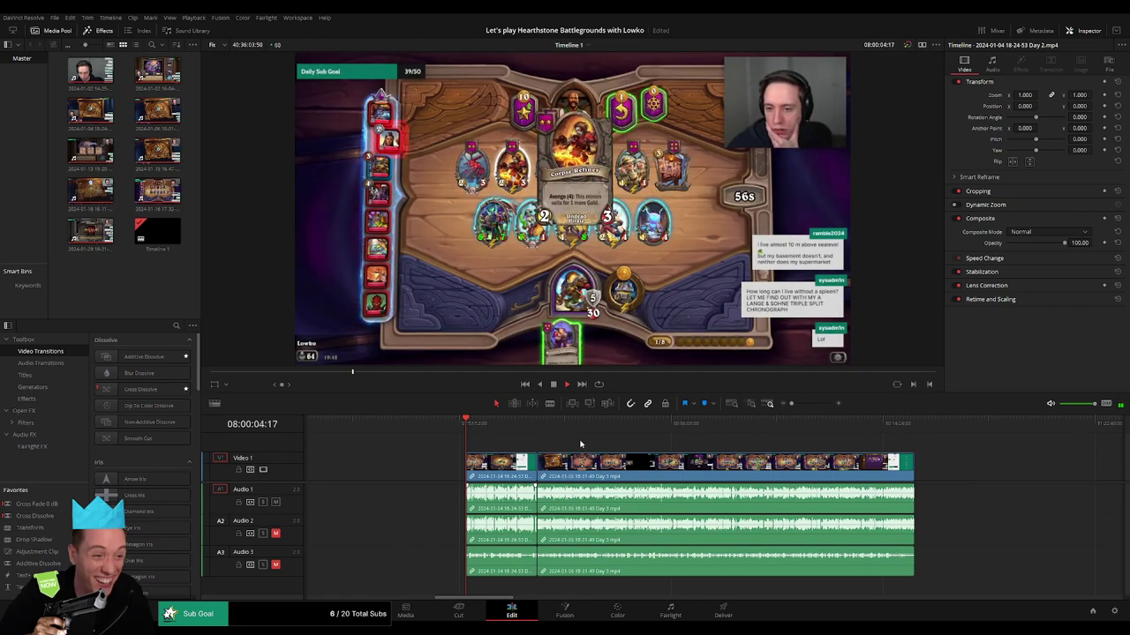
left_click_drag(794, 405, 796, 407)
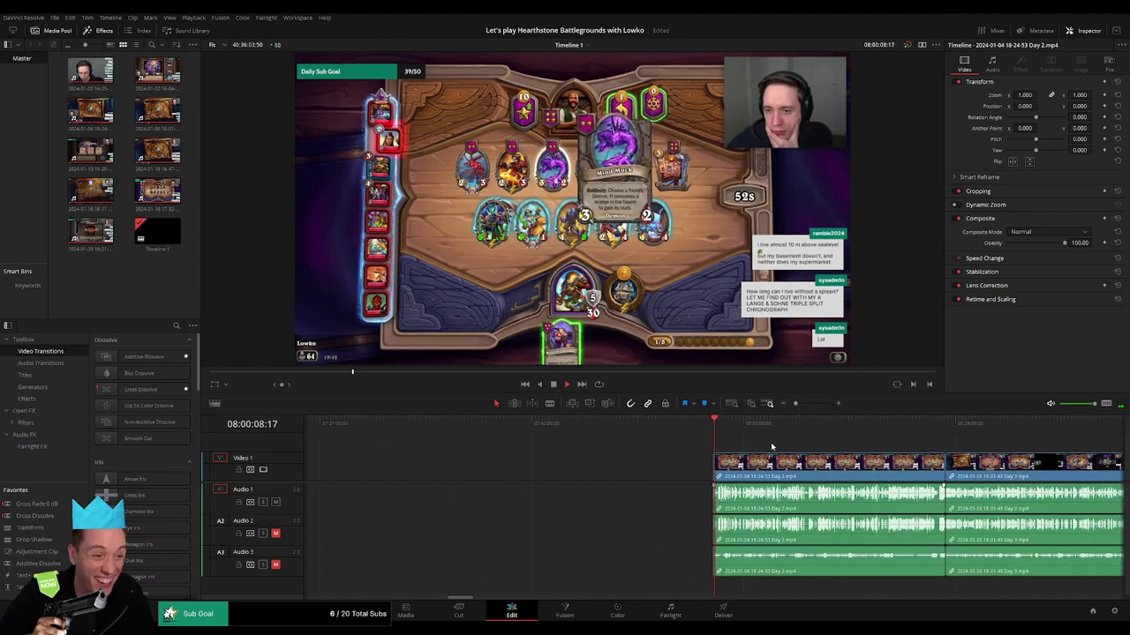
scroll(770, 442, "right", 3)
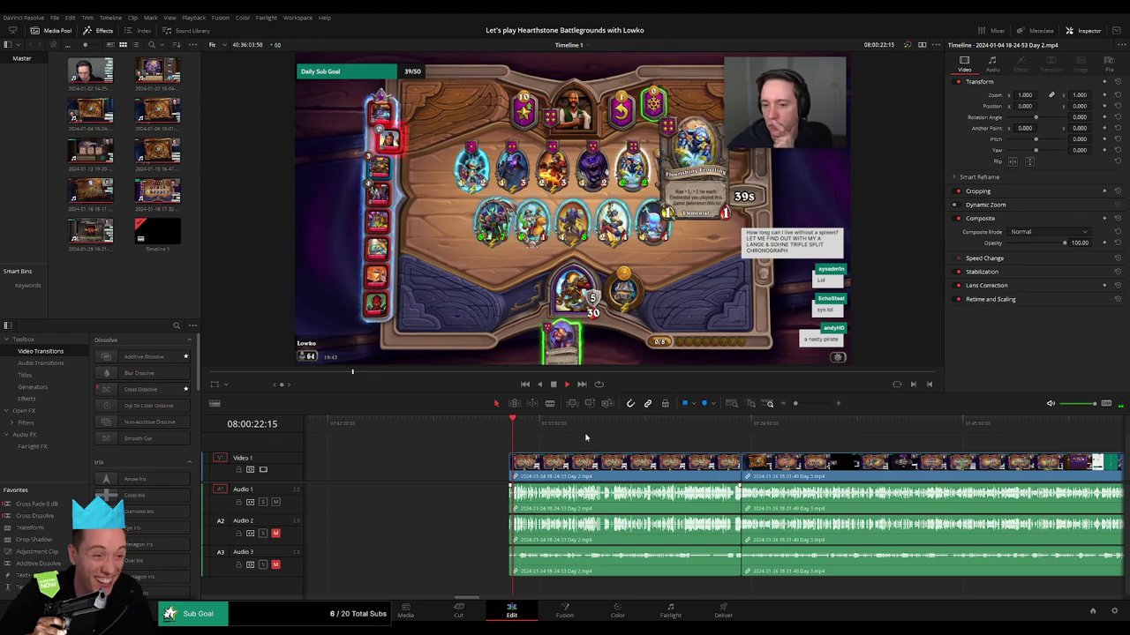
left_click(606, 431)
left_click_drag(609, 431, 738, 433)
left_click_drag(794, 403, 806, 405)
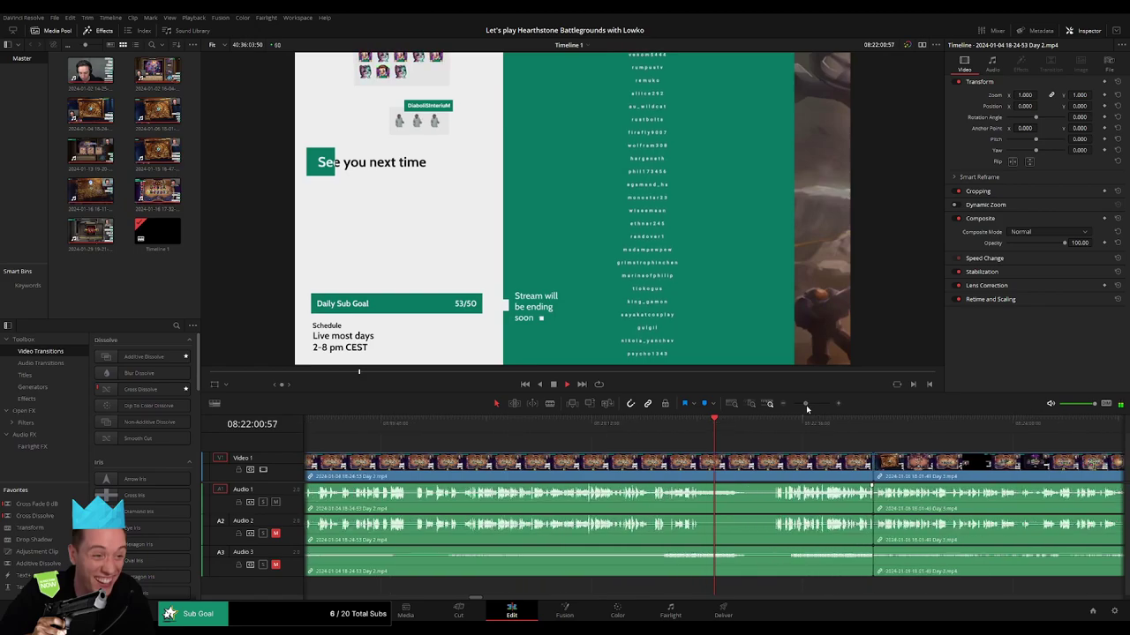
left_click(641, 431)
left_click_drag(640, 431, 607, 432)
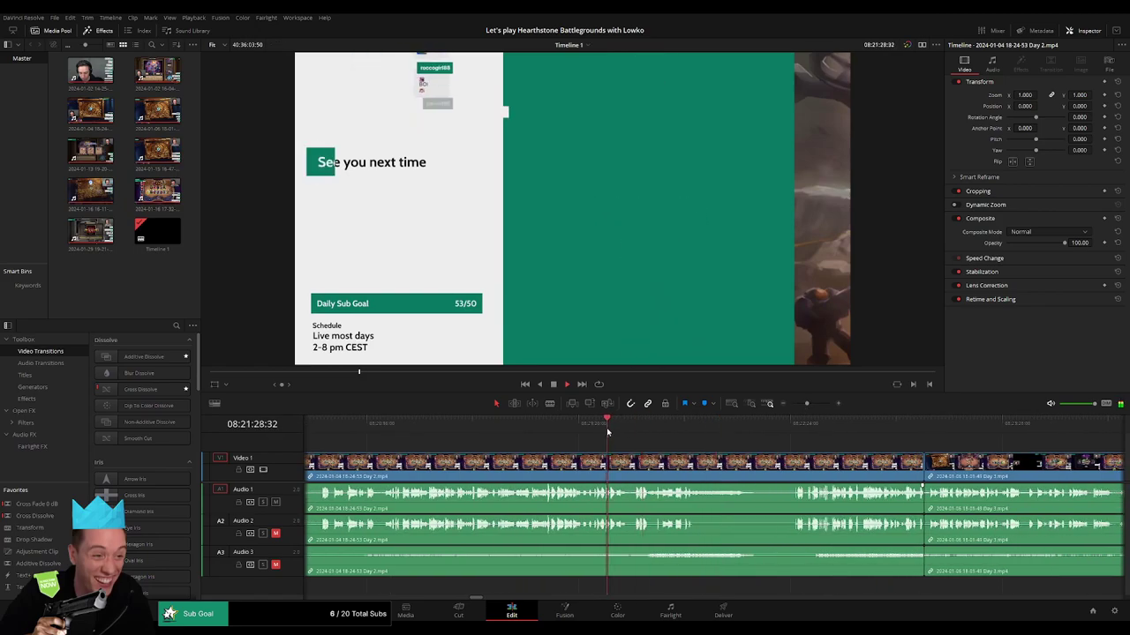
left_click(792, 433)
key("space")
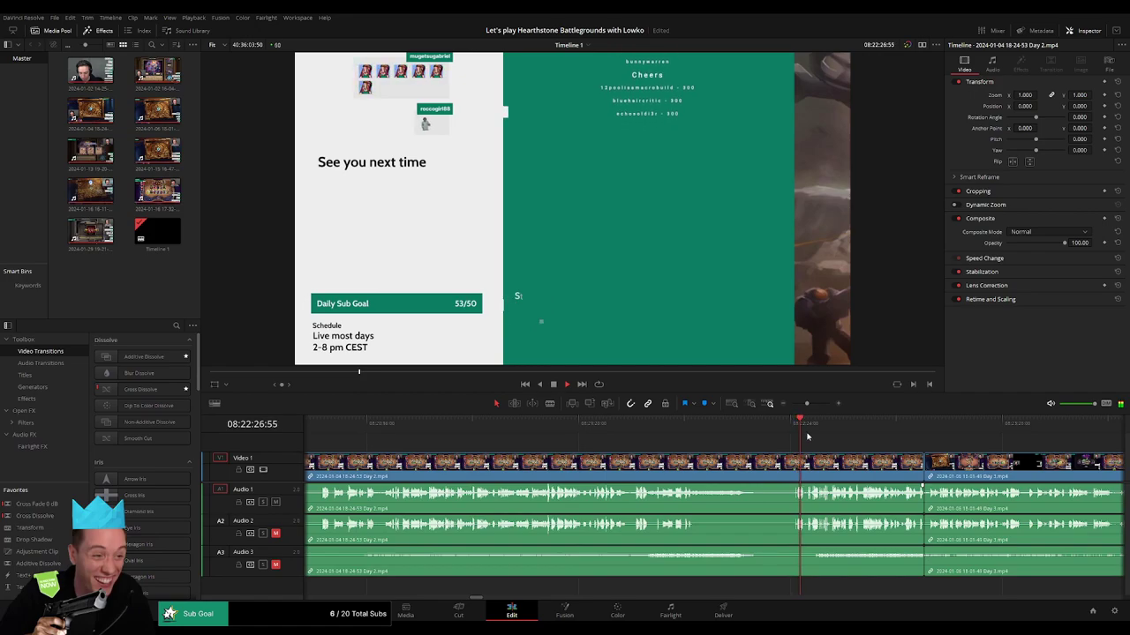
left_click(830, 434)
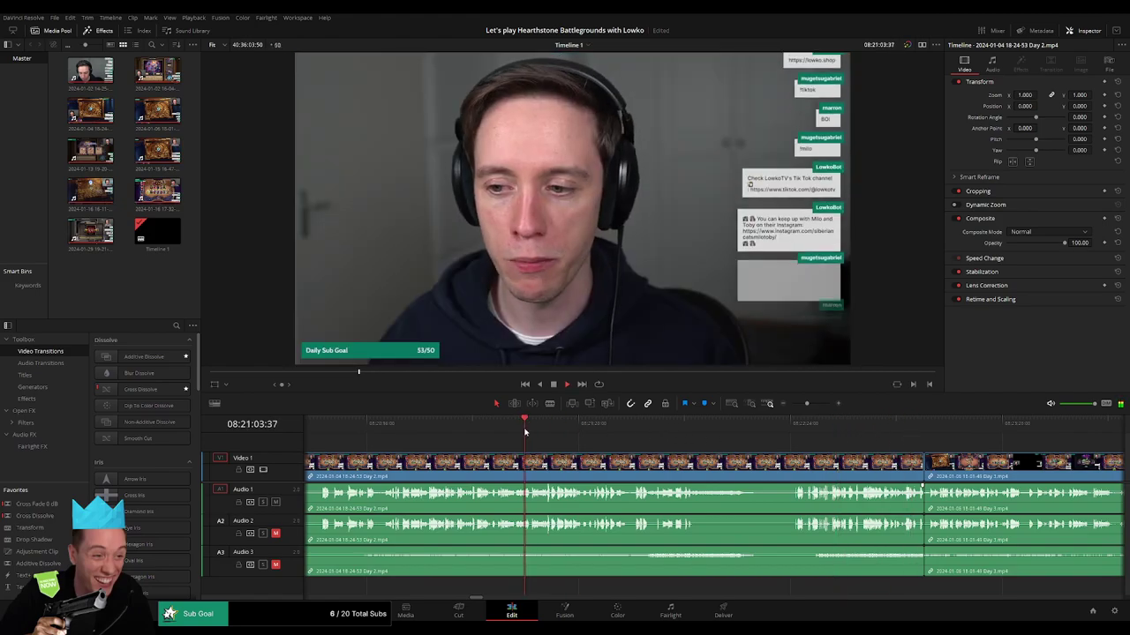
left_click(389, 424)
scroll(629, 460, "left", 3)
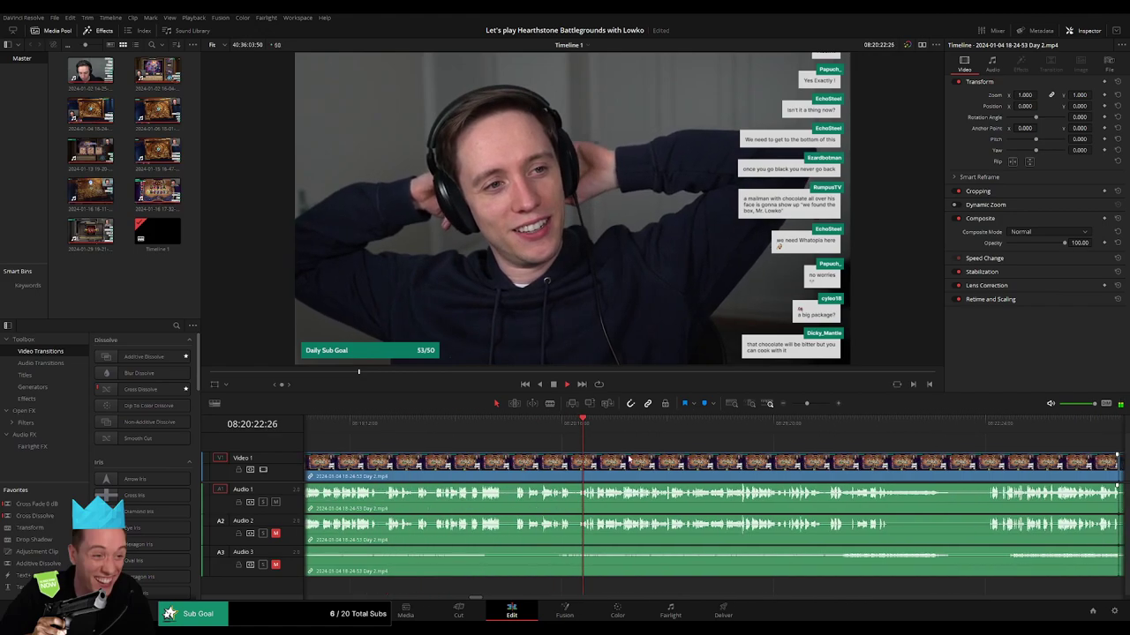
left_click(504, 433)
left_click(378, 425)
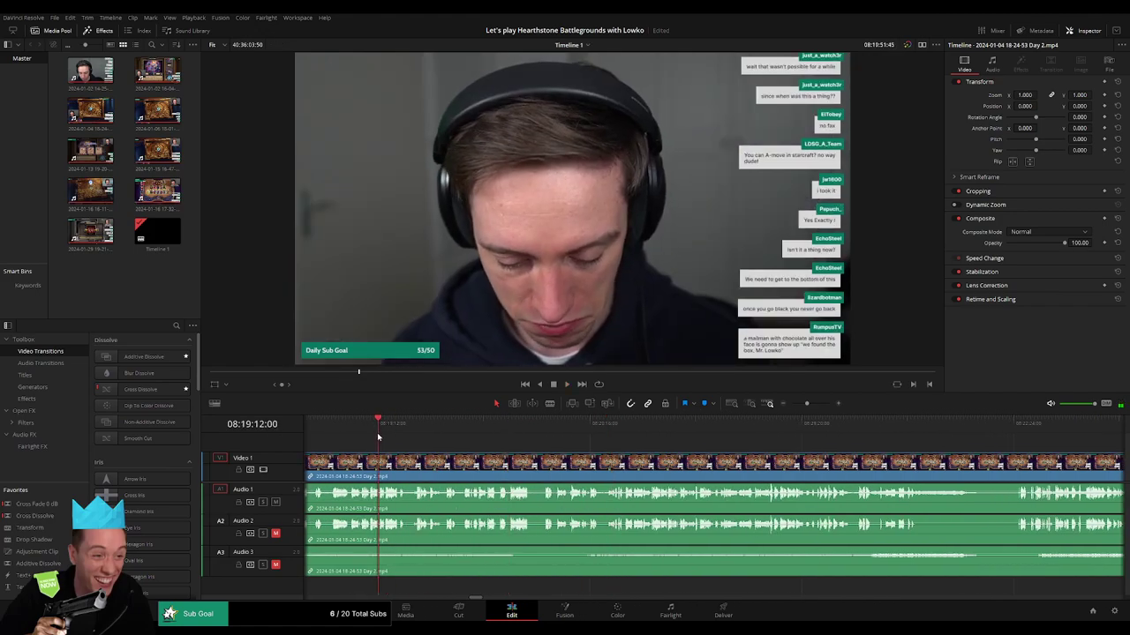
scroll(558, 434, "left", 3)
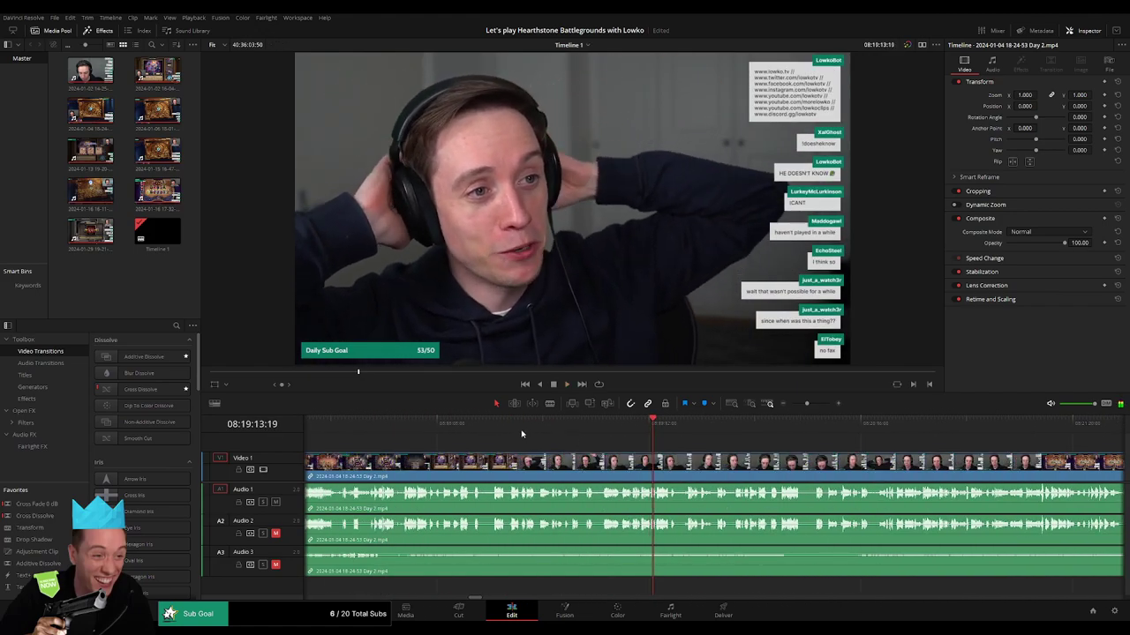
left_click(481, 427)
left_click(456, 430)
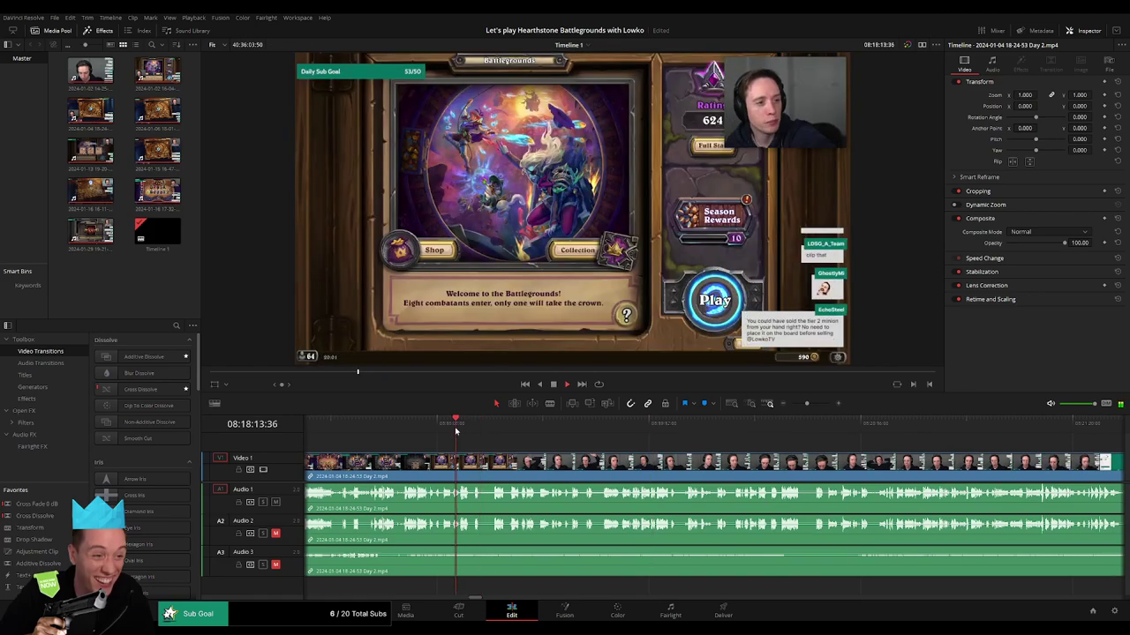
scroll(538, 452, "left", 3)
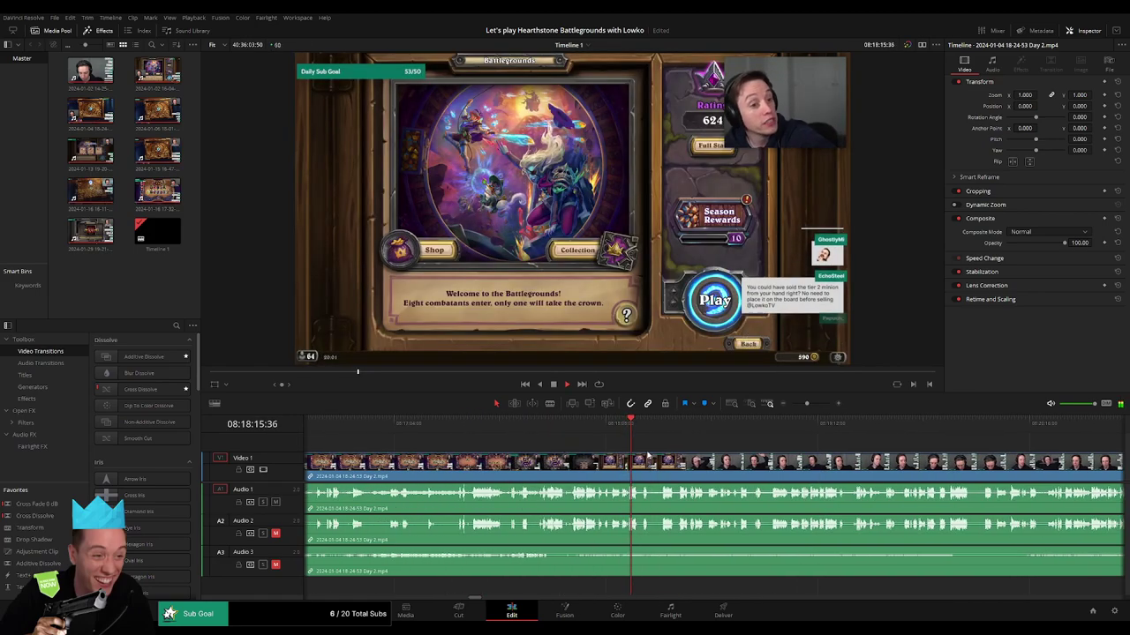
left_click_drag(805, 403, 816, 406)
scroll(763, 435, "right", 5)
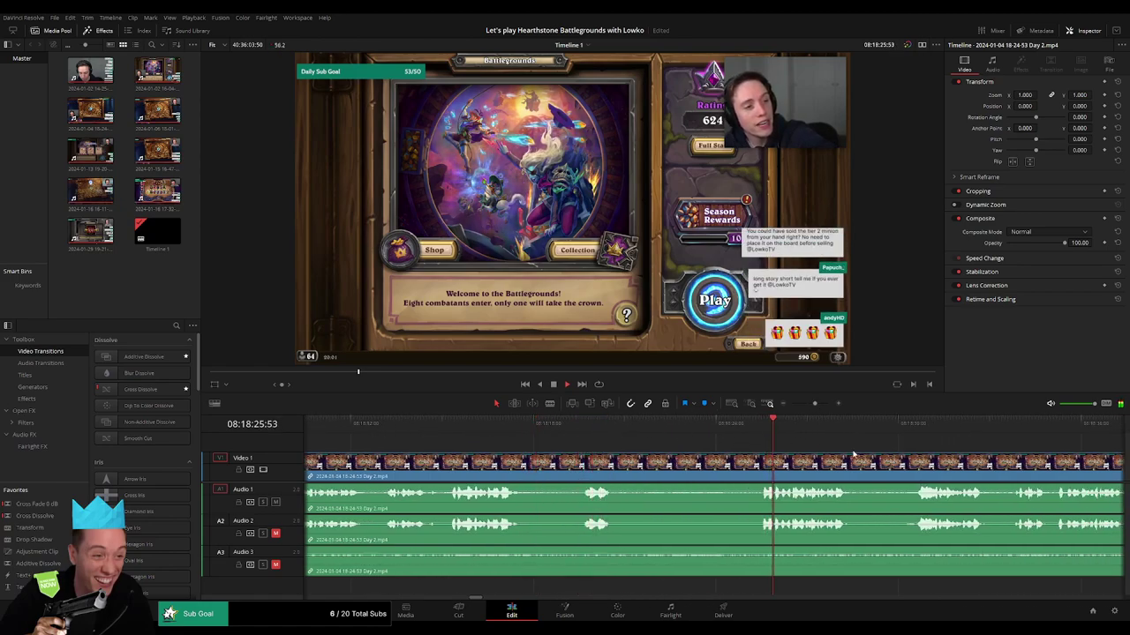
scroll(618, 439, "right", 5)
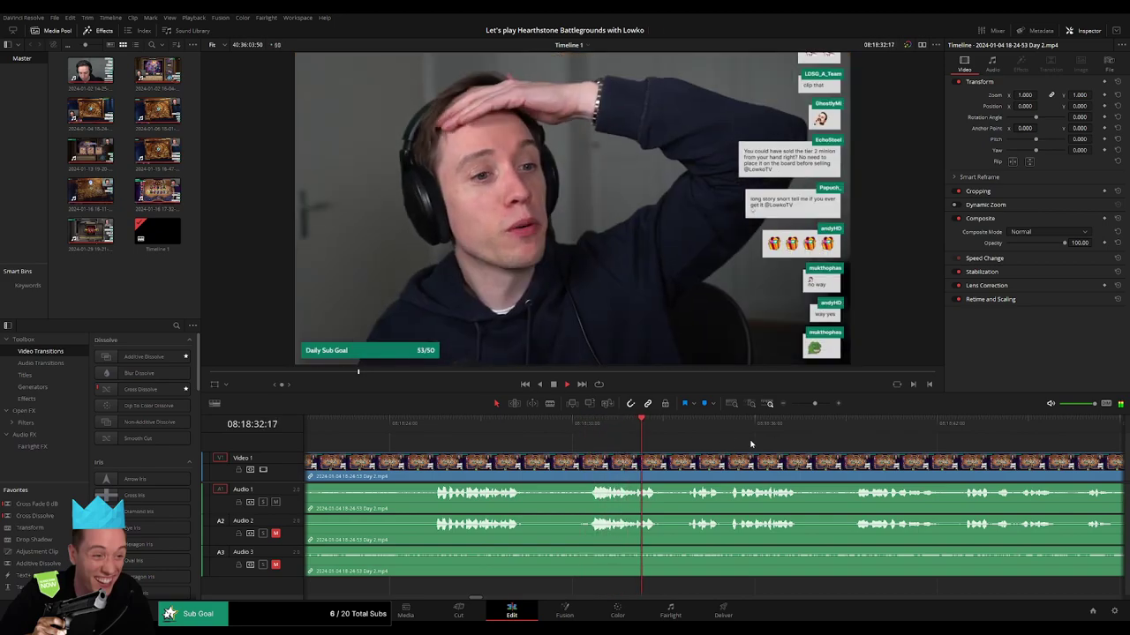
left_click_drag(815, 403, 811, 406)
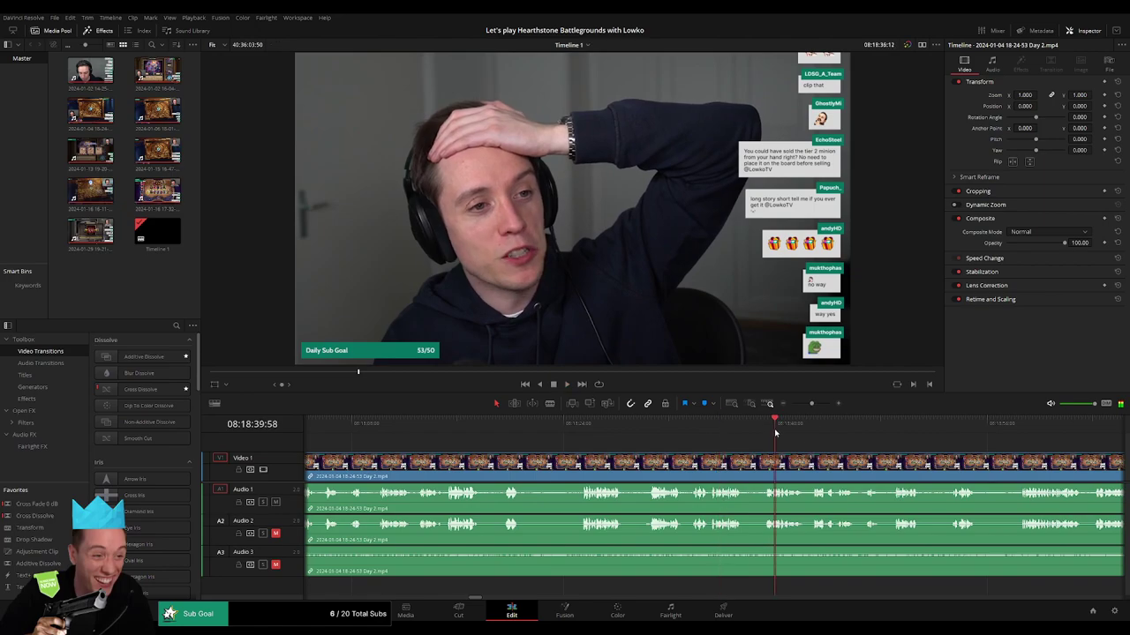
left_click(736, 447)
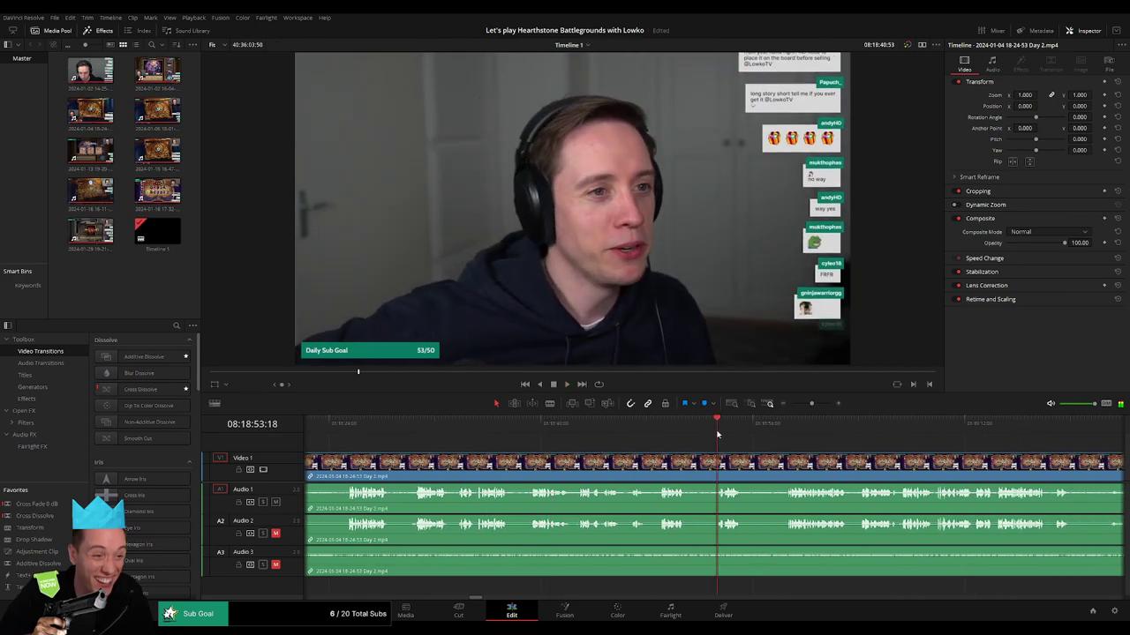
key("space")
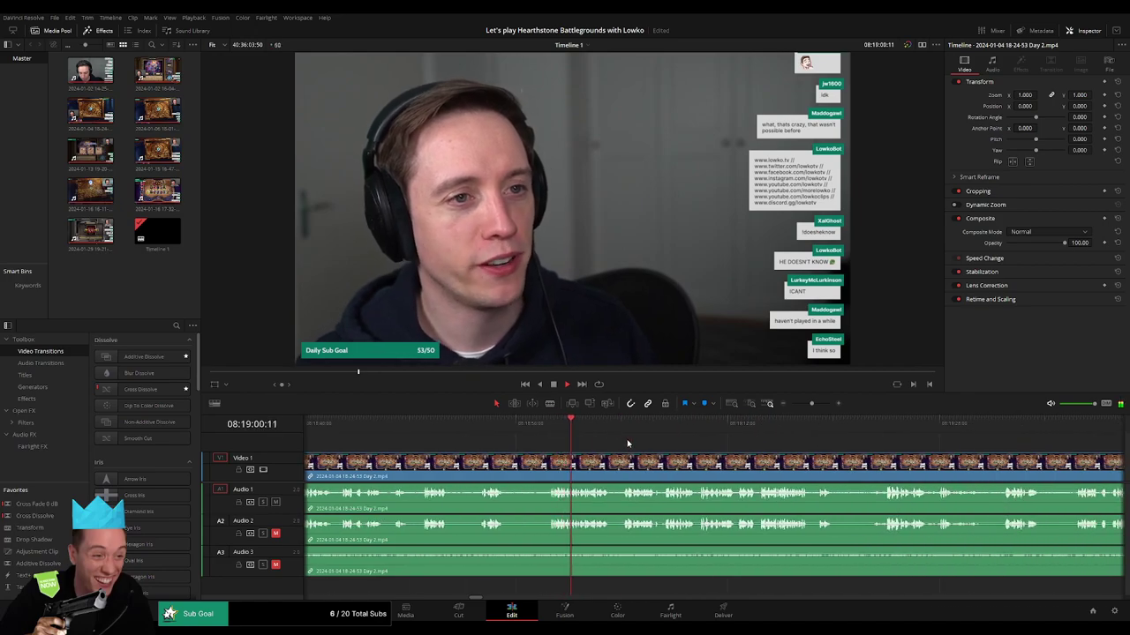
left_click_drag(736, 435, 763, 435)
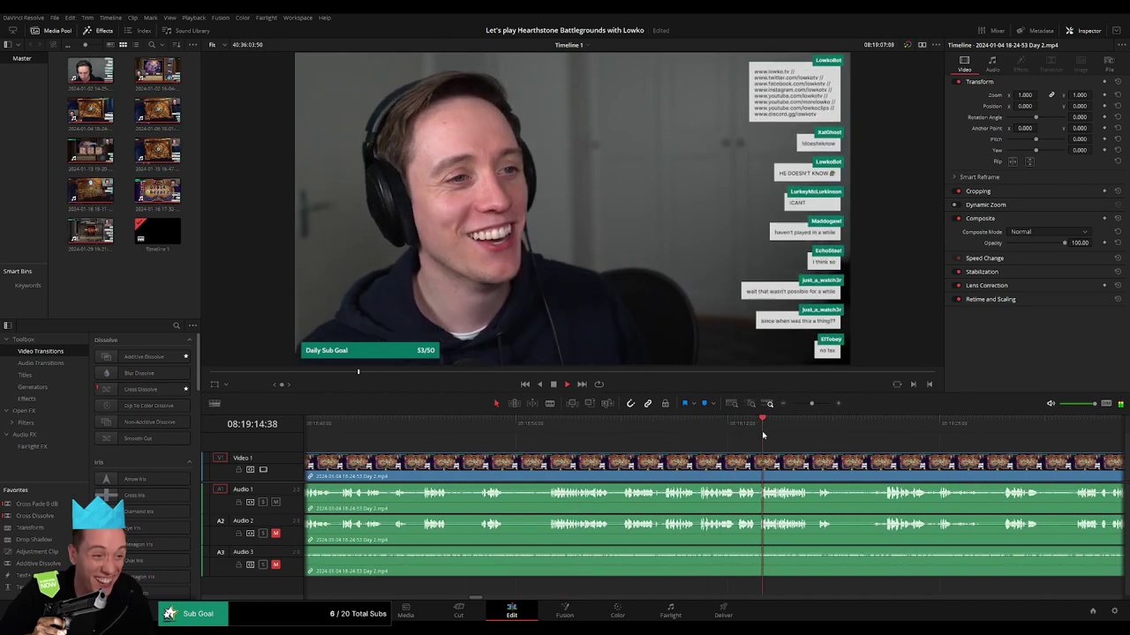
left_click(490, 428)
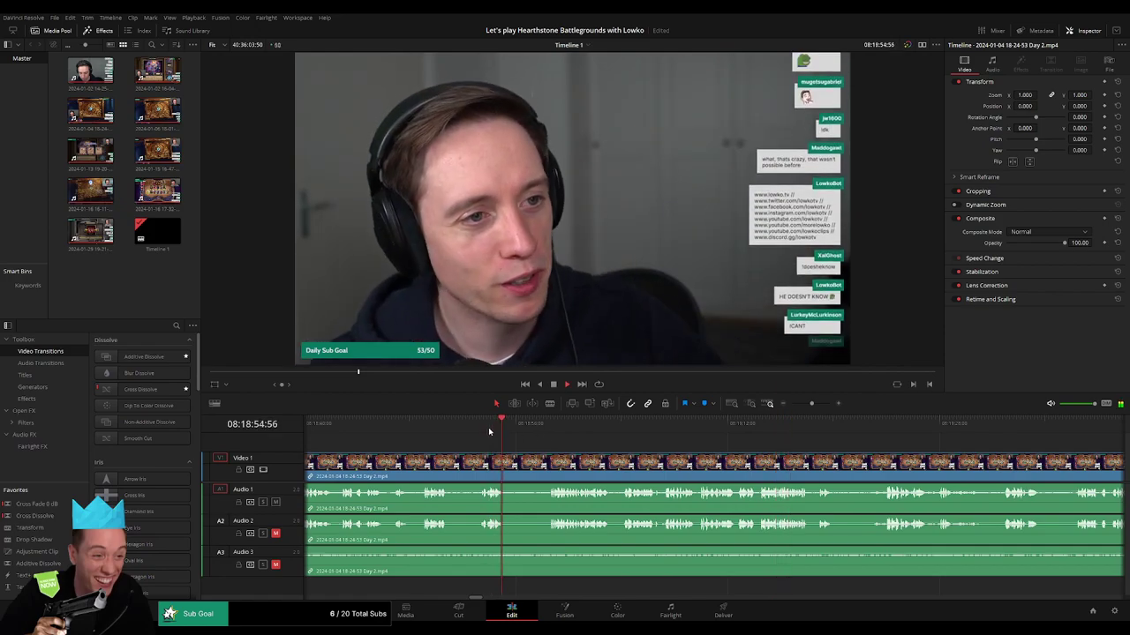
- Split the clips at the cut point around 08:19 and locate where Day 3 begins
key("space")
key("ctrl+b")
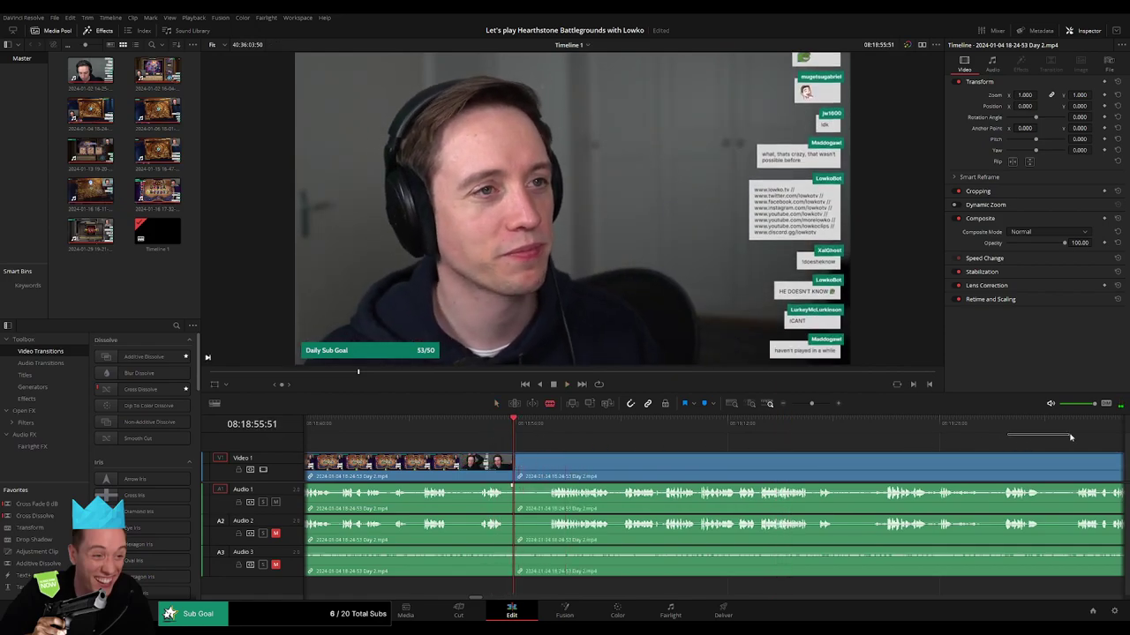
key("space")
left_click_drag(811, 403, 800, 404)
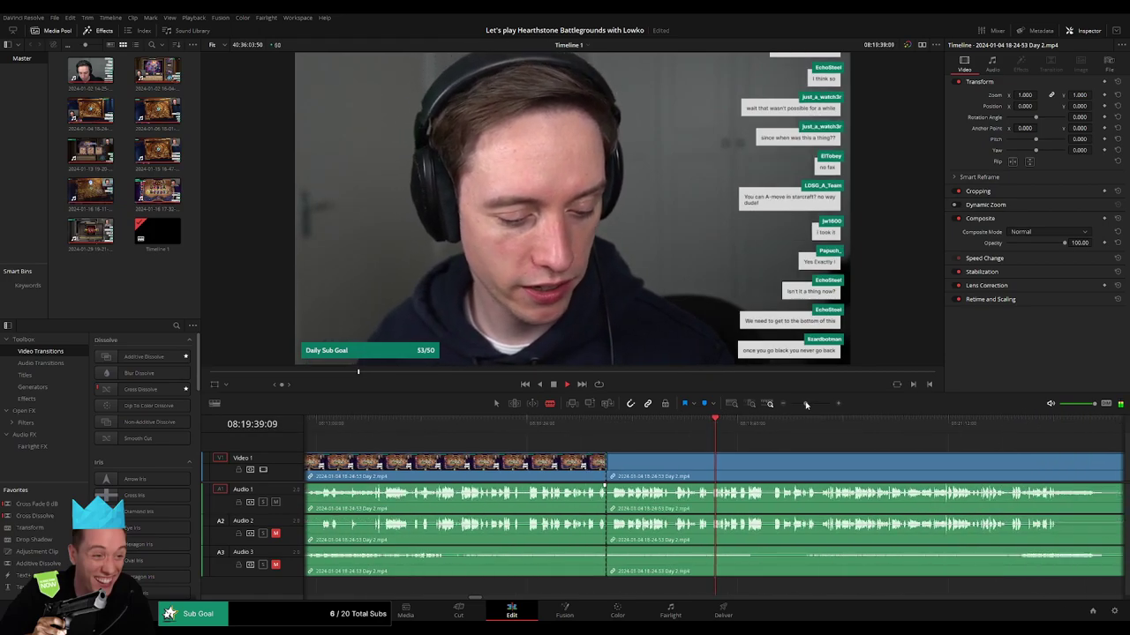
left_click(749, 429)
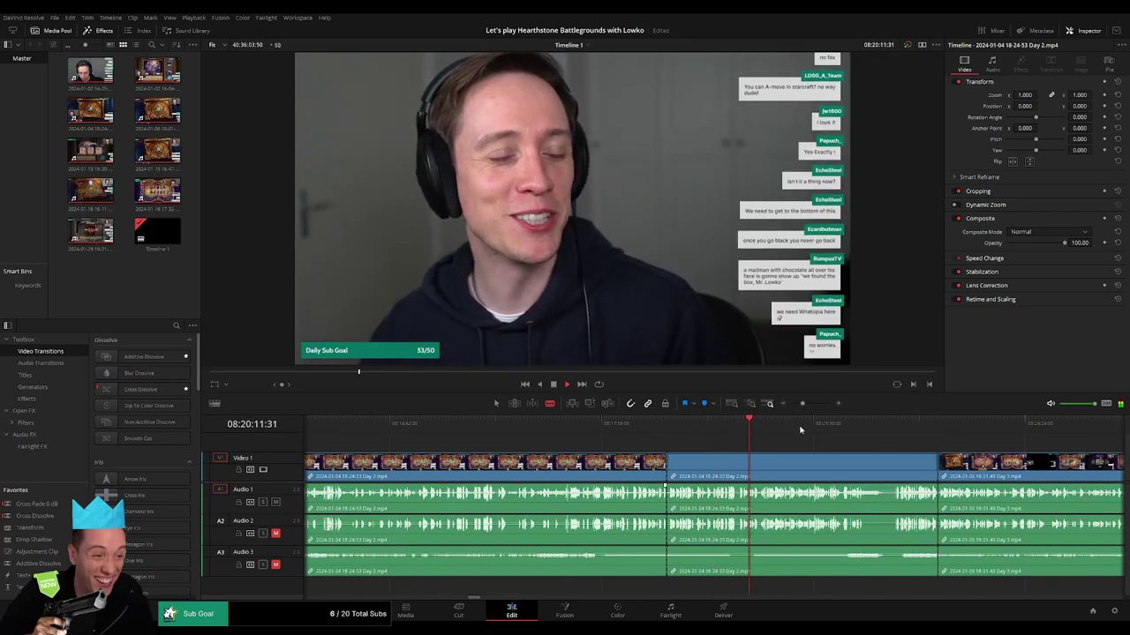
left_click(800, 431)
key("space")
- Delete the leftover Day 2 section and slide Day 3 left against the Day 2 clip
key("a")
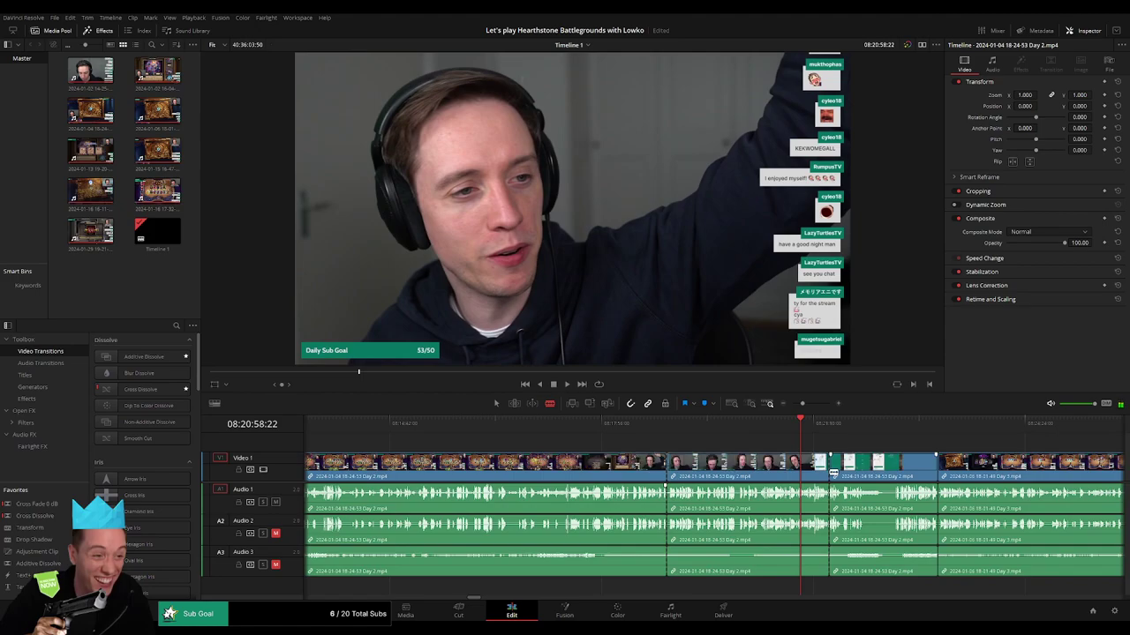
left_click(829, 475)
key("BackSpace")
left_click_drag(953, 465, 667, 465)
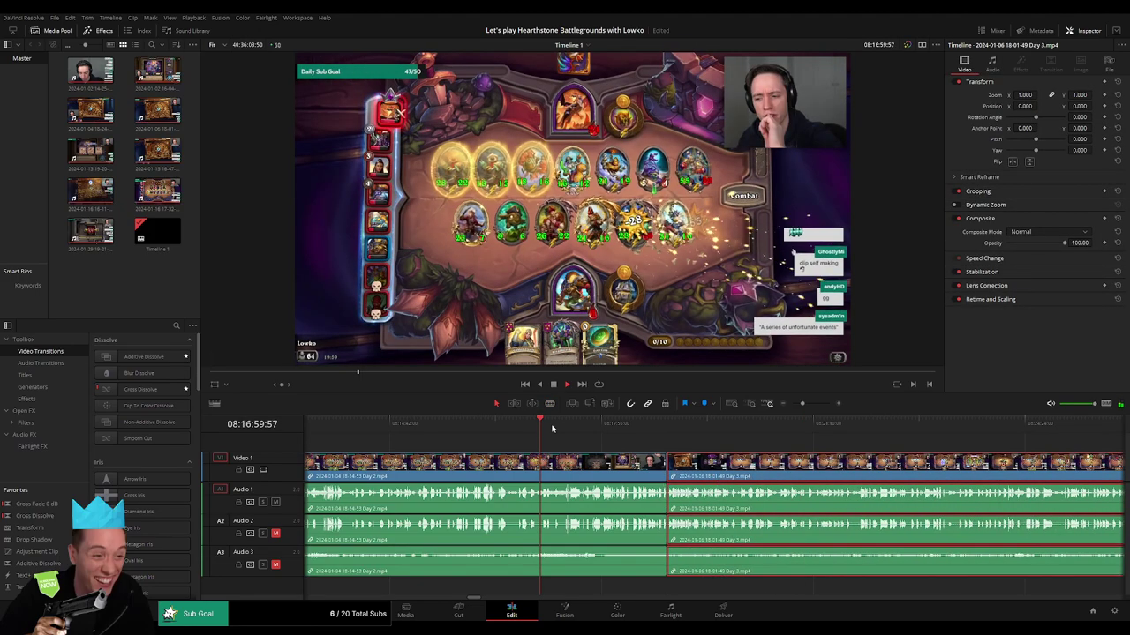
left_click_drag(540, 424, 665, 431)
- Add a dissolve on video and audio at the Day 2–Day 3 join and play it back
scroll(665, 432, "up", 2)
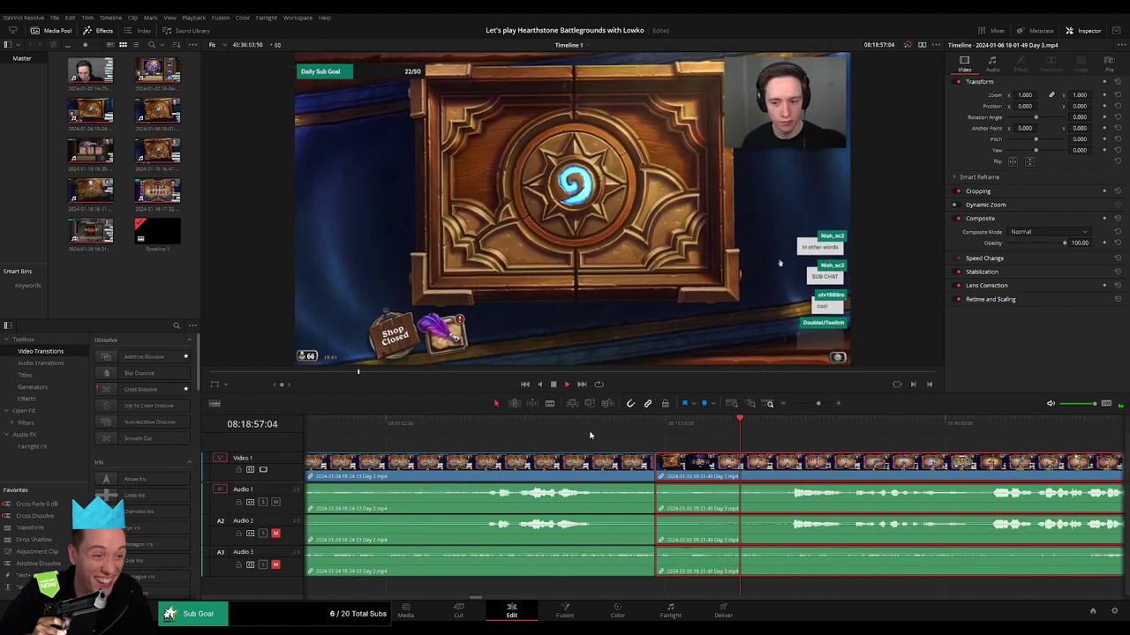
left_click(657, 465)
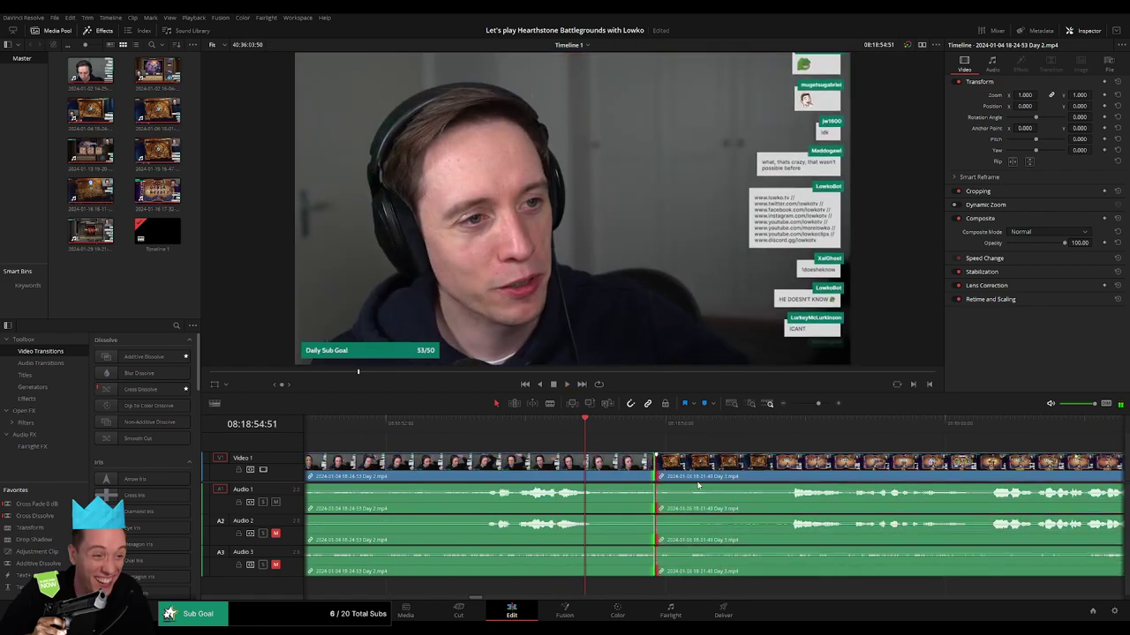
key("ctrl+t")
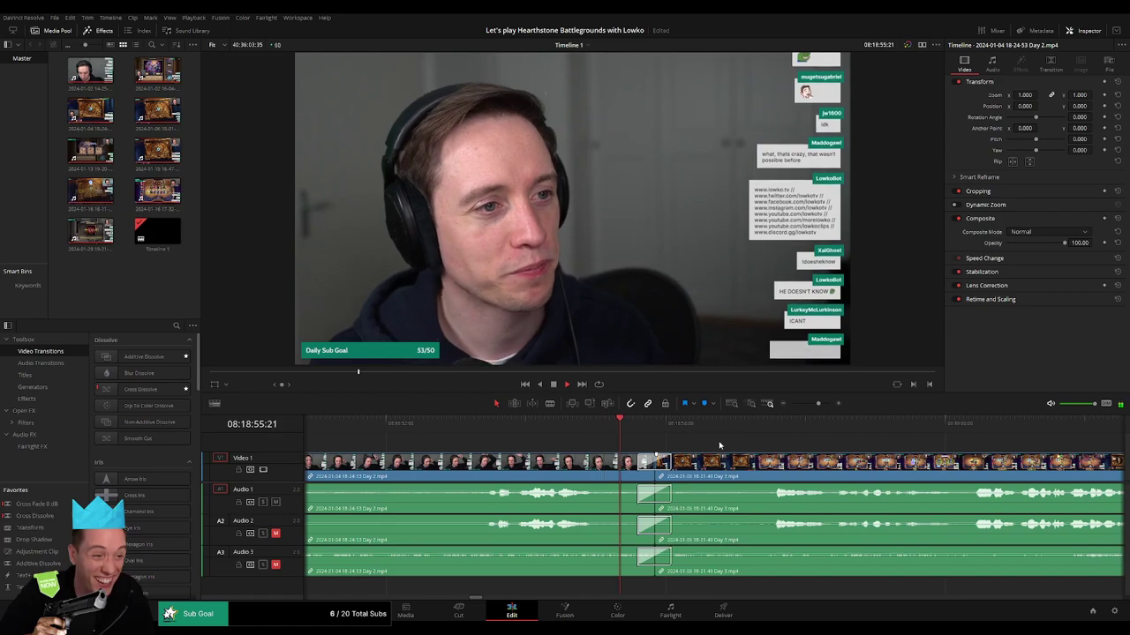
left_click(768, 435)
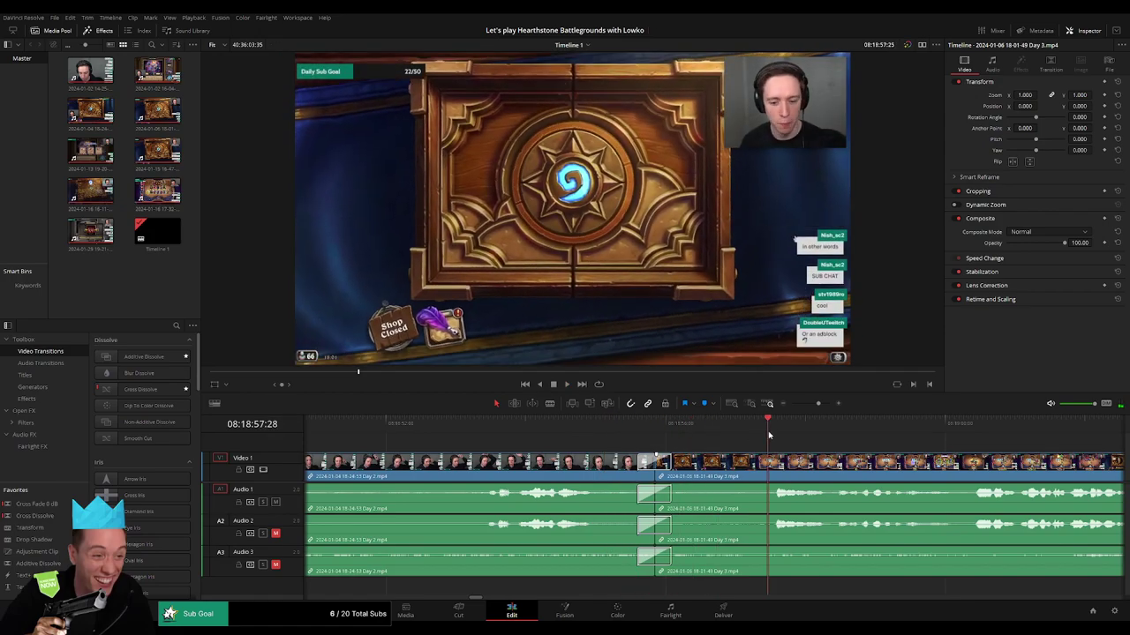
key("space")
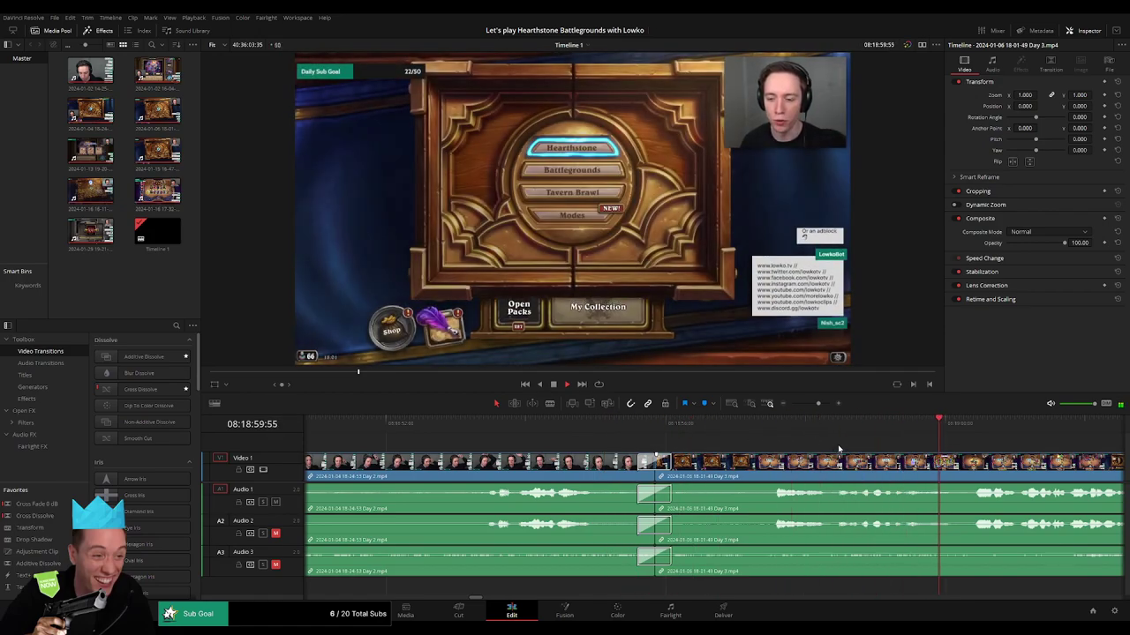
key("space")
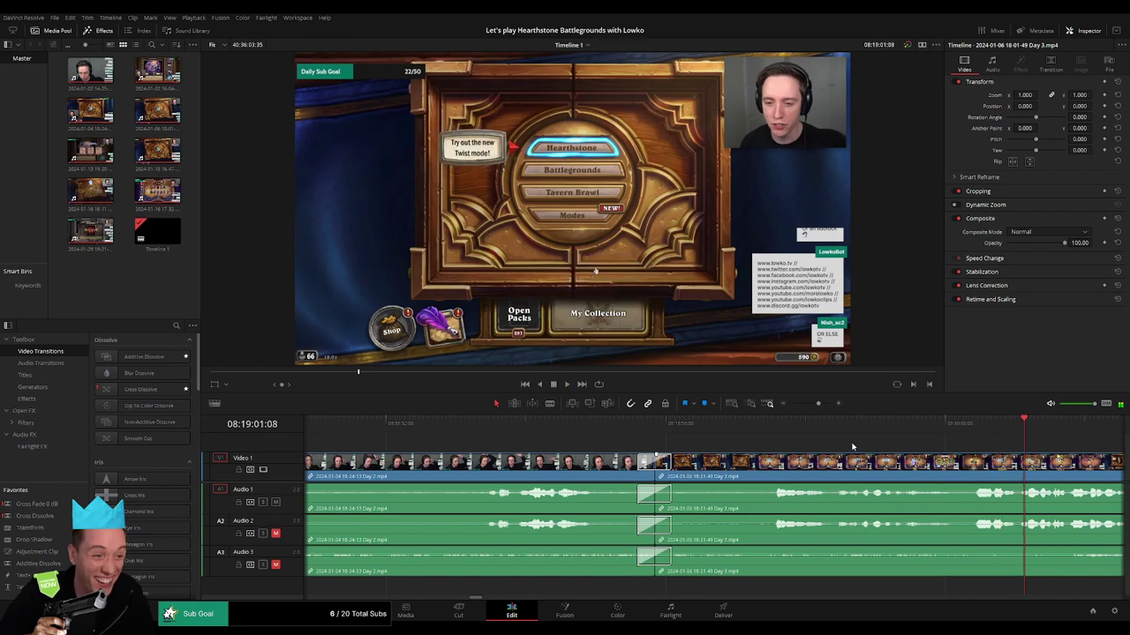
key("space")
- Zoom out and scrub ahead to a later scene in the Day 3 footage
left_click_drag(818, 404, 799, 405)
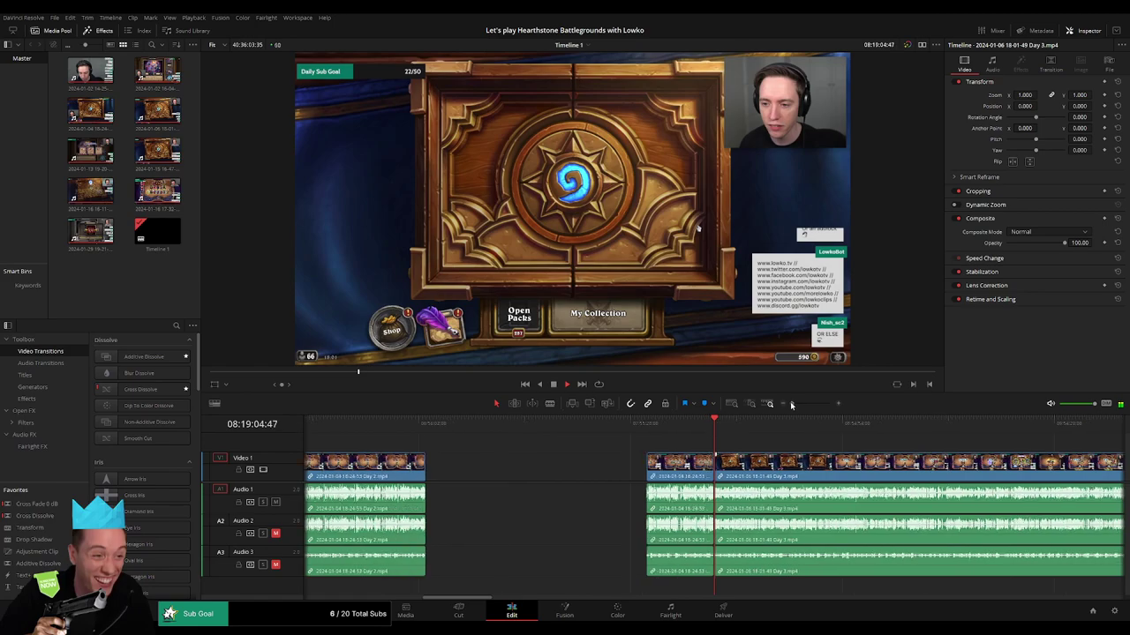
left_click_drag(798, 405, 791, 405)
scroll(547, 436, "right", 3)
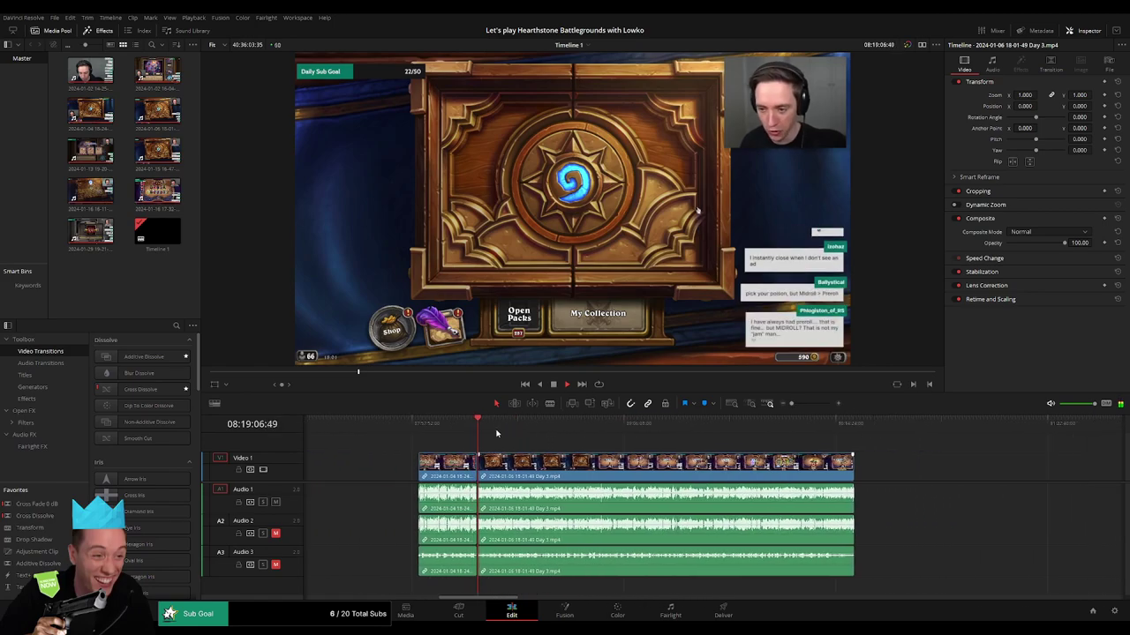
left_click_drag(427, 429, 597, 439)
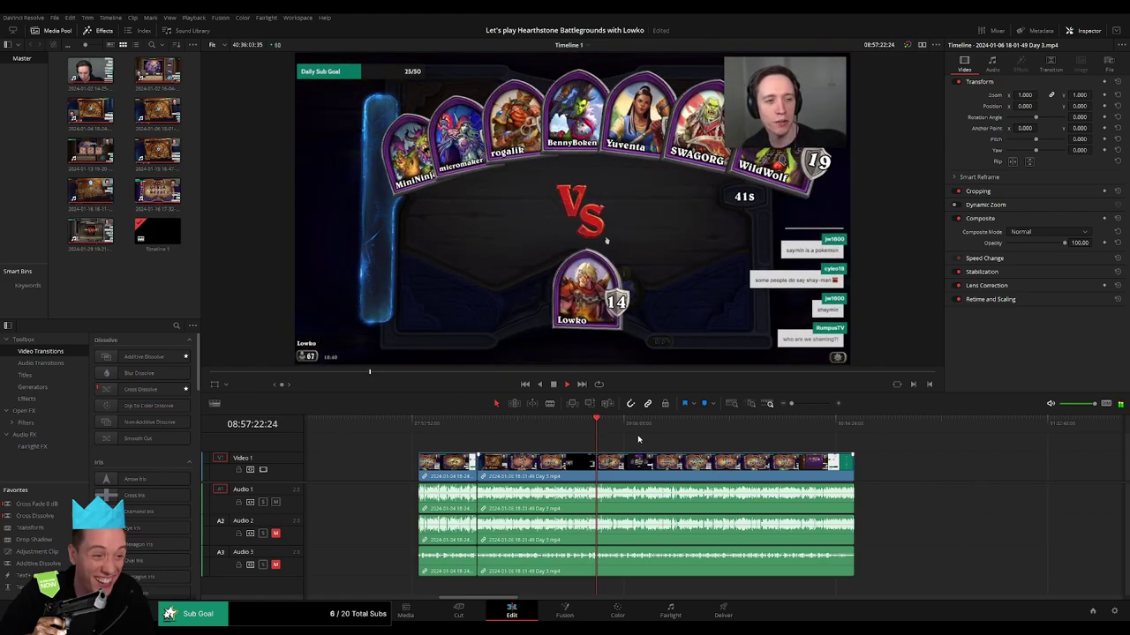
scroll(630, 448, "up", 3)
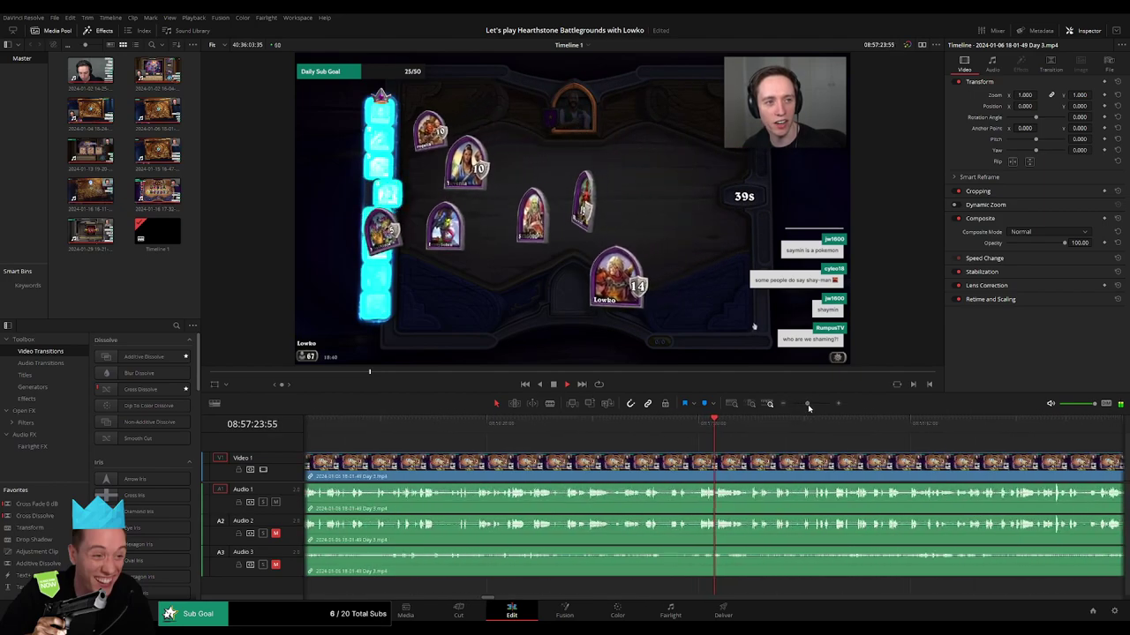
left_click(763, 430)
scroll(942, 434, "up", 2)
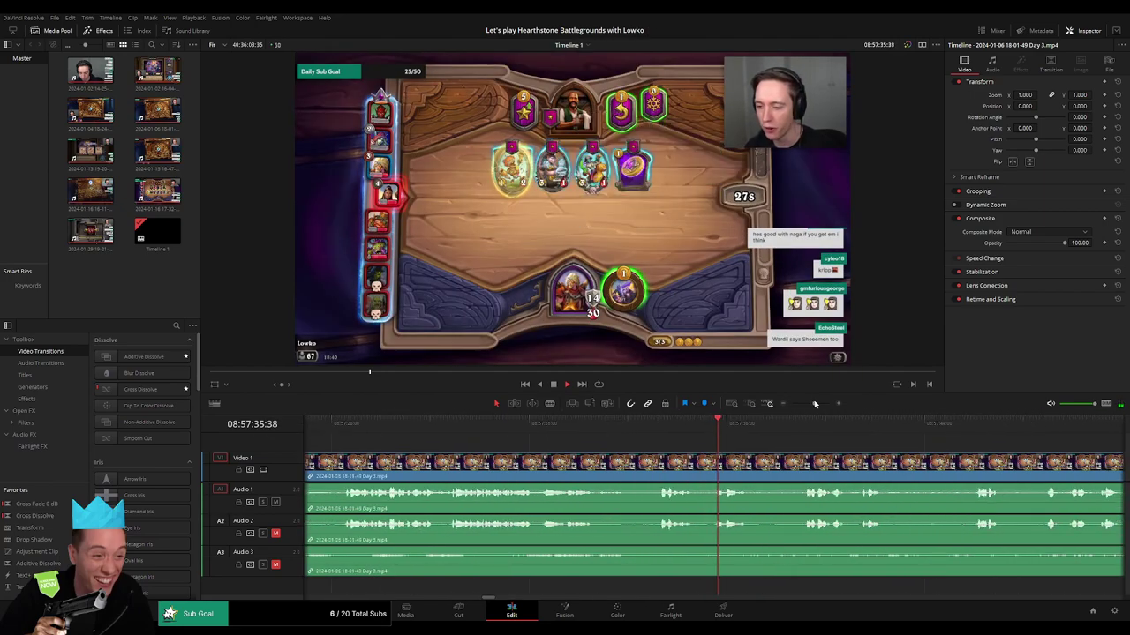
left_click(569, 446)
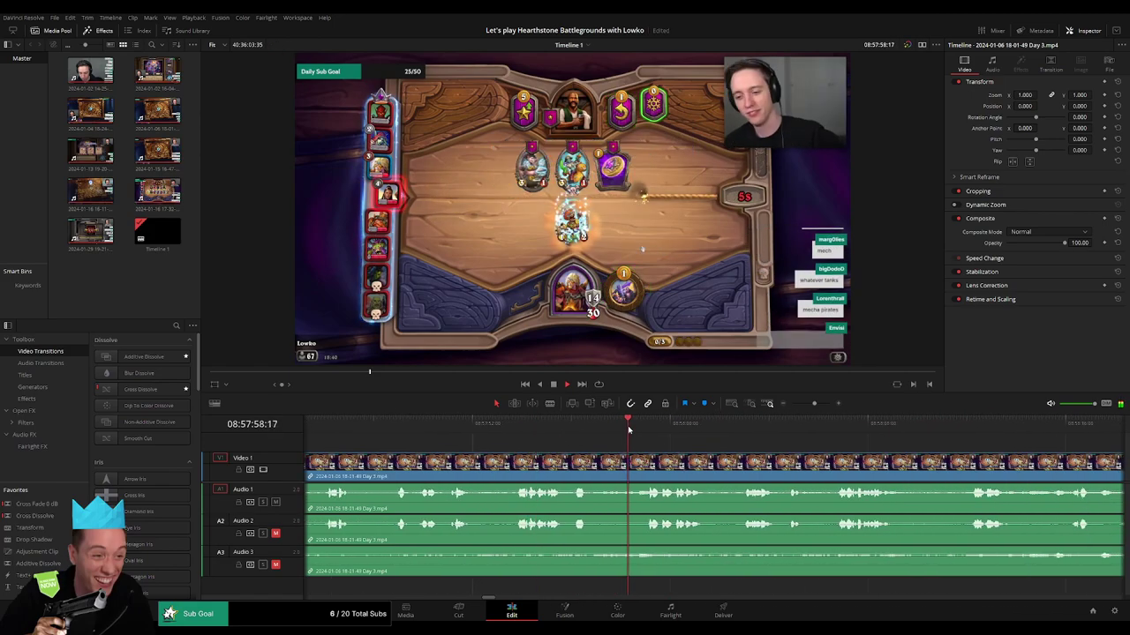
left_click(527, 438)
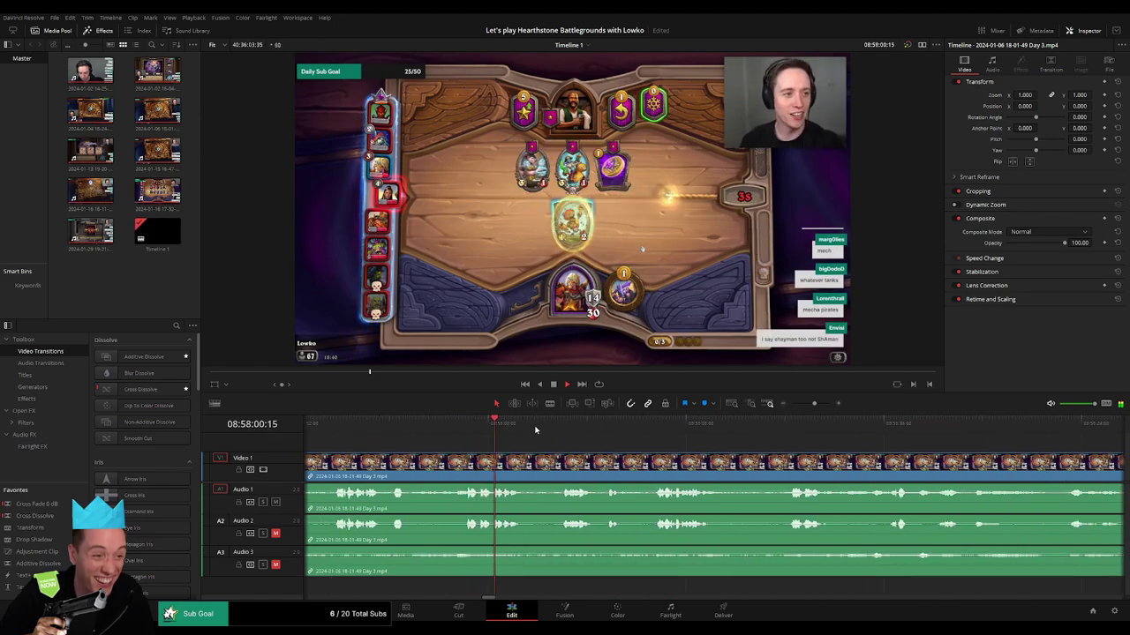
left_click(556, 427)
left_click(630, 431)
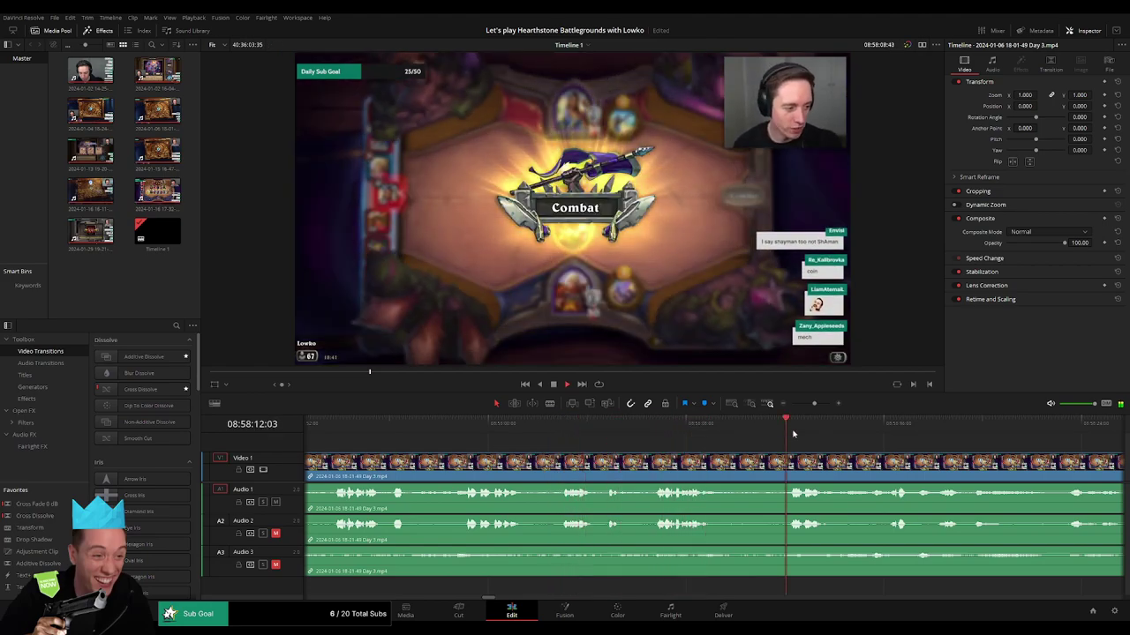
left_click(780, 436)
left_click(671, 431)
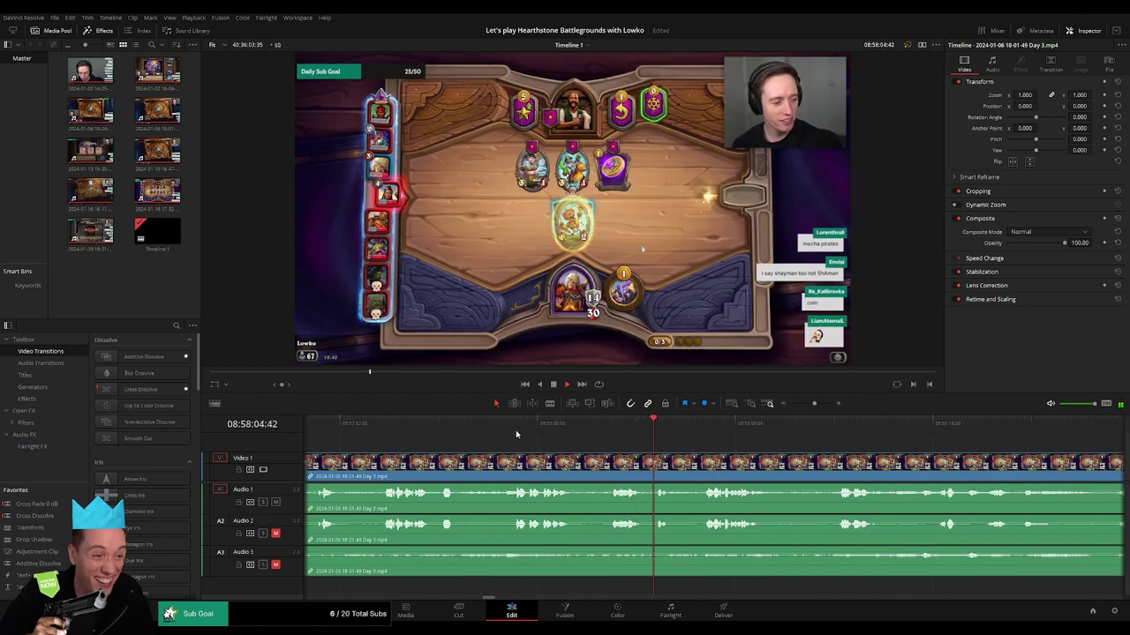
left_click(516, 429)
left_click(528, 430)
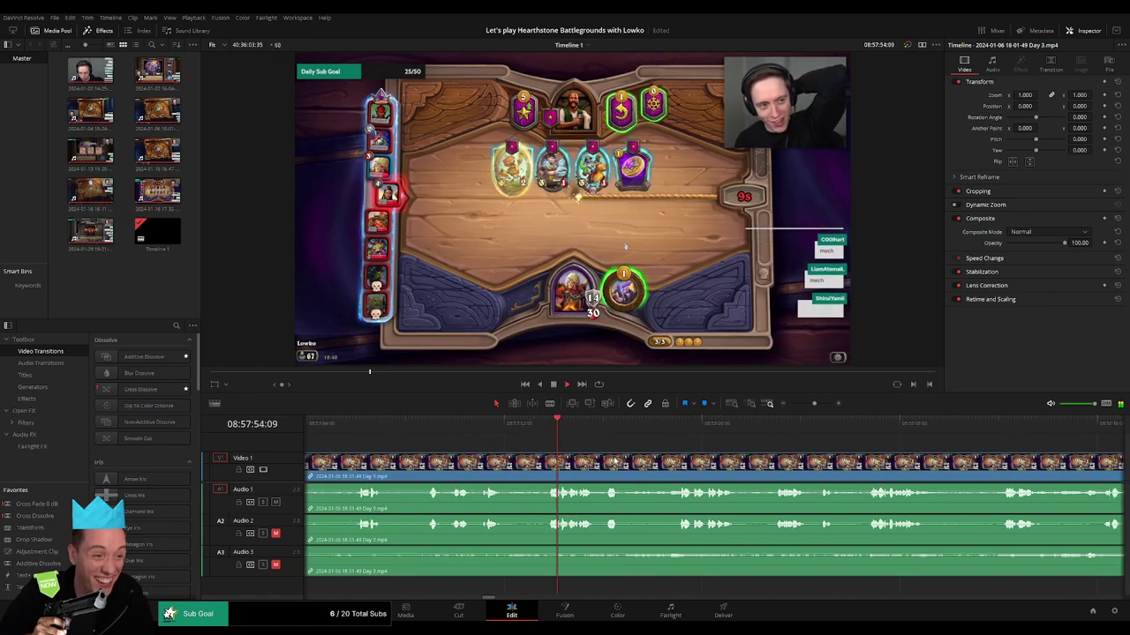
left_click(494, 432)
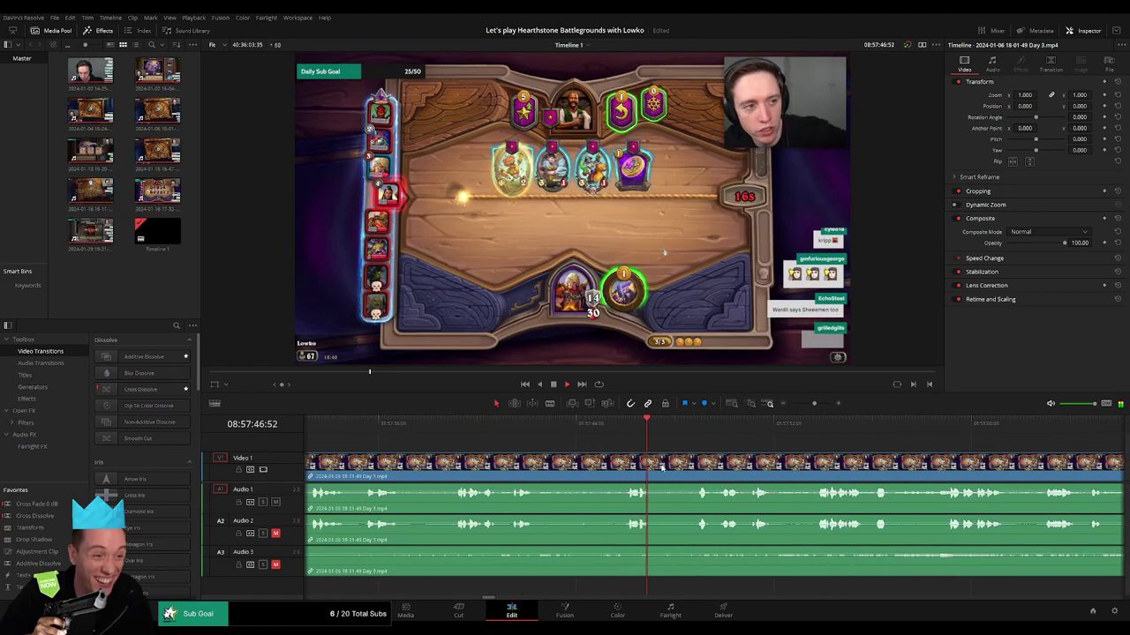
left_click(458, 431)
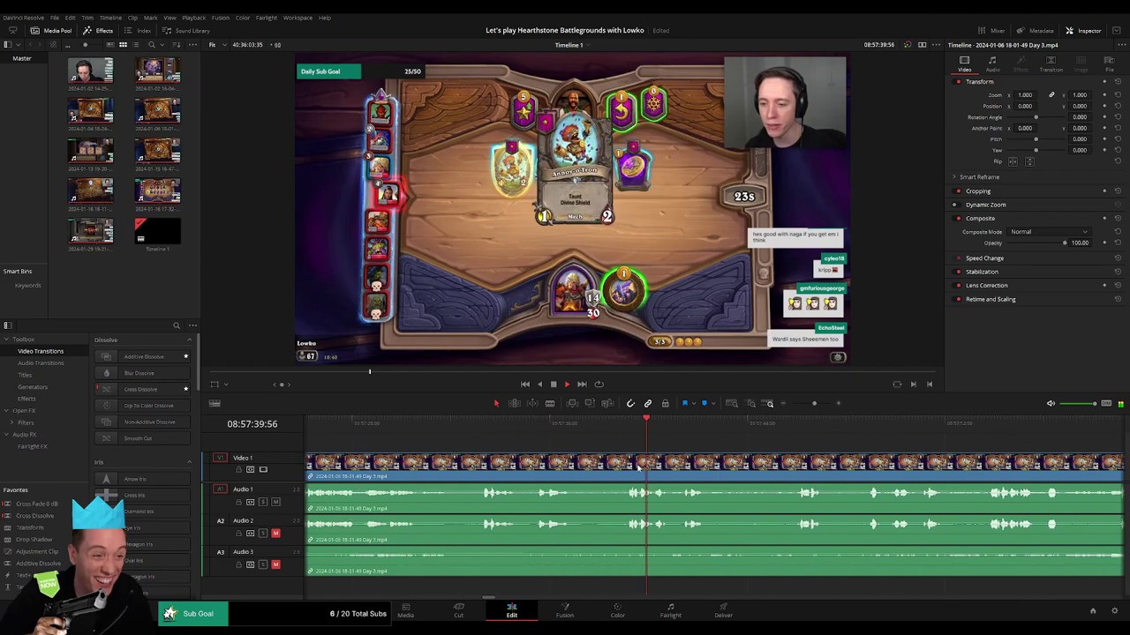
left_click(535, 431)
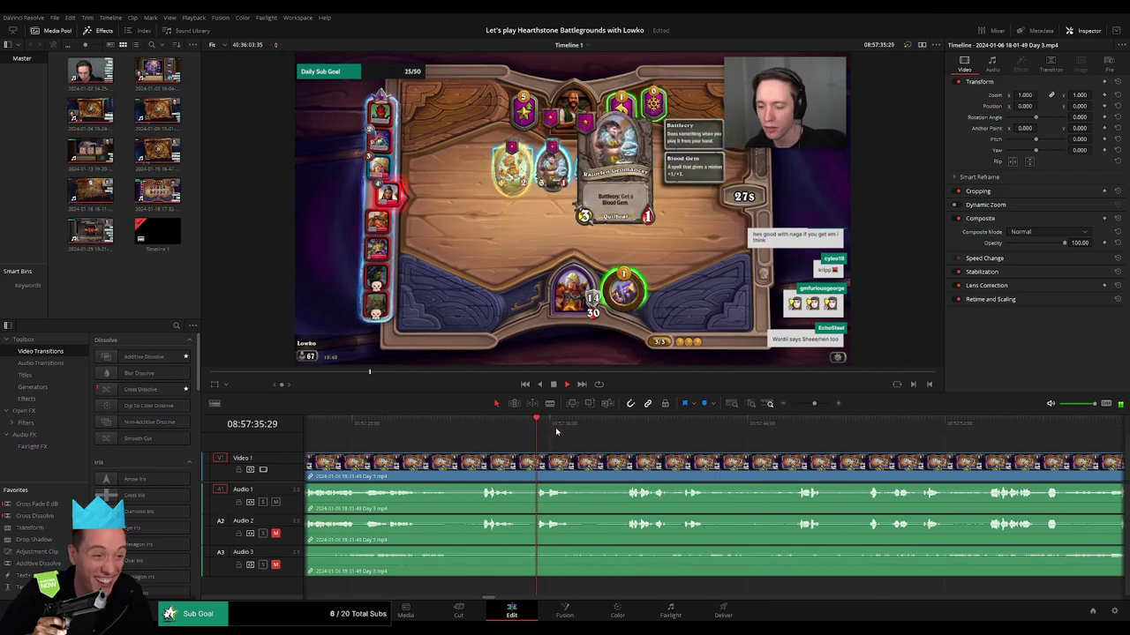
left_click(613, 432)
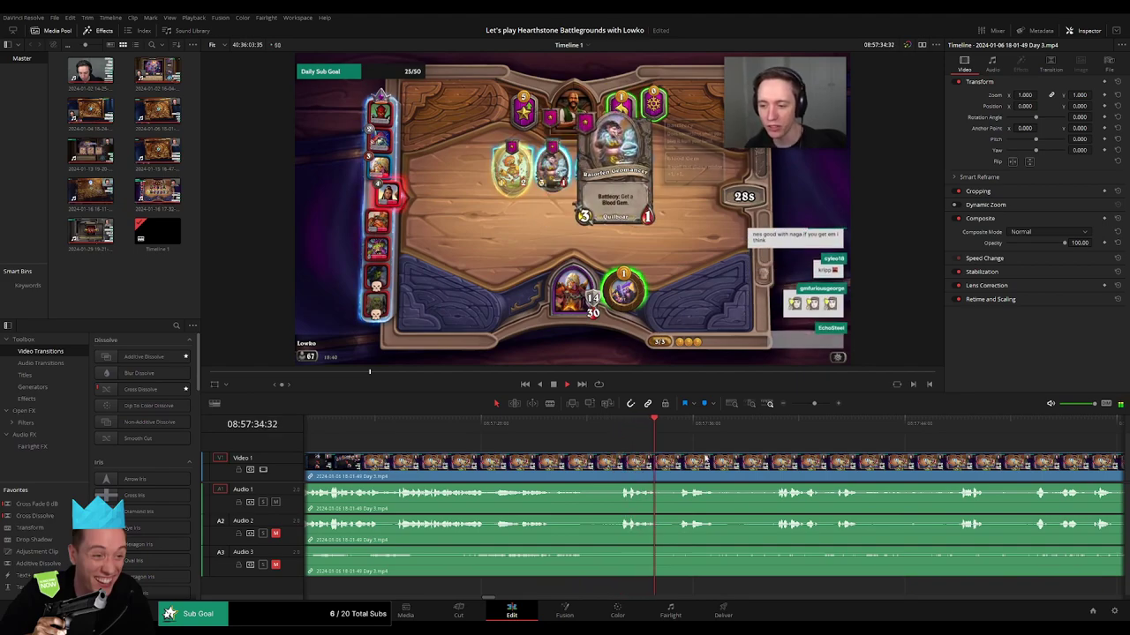
left_click(540, 429)
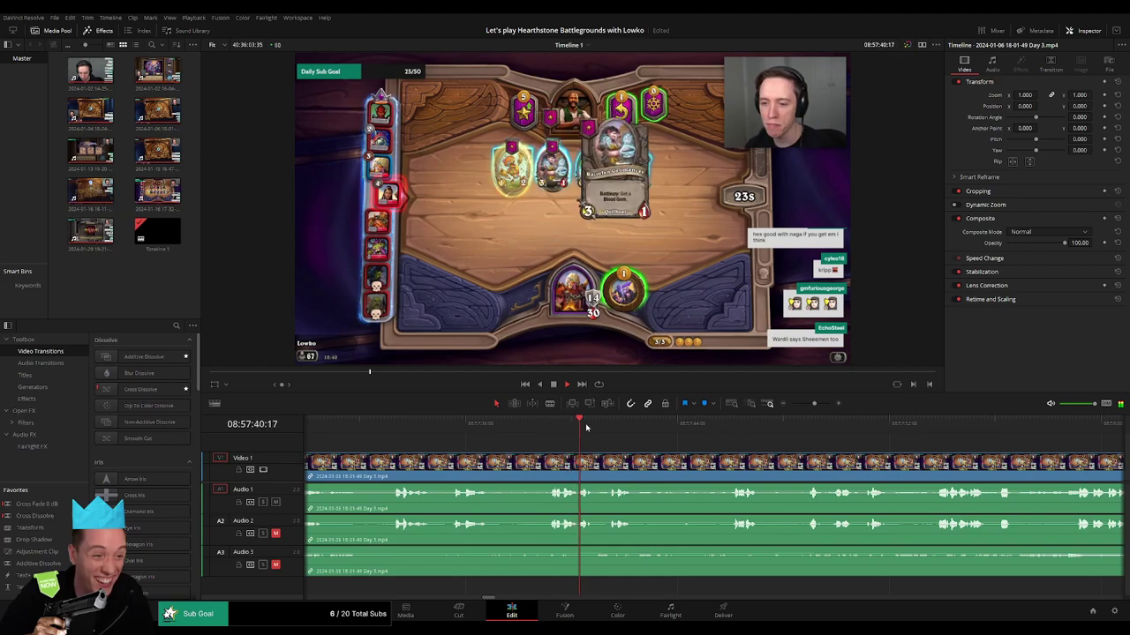
left_click(550, 424)
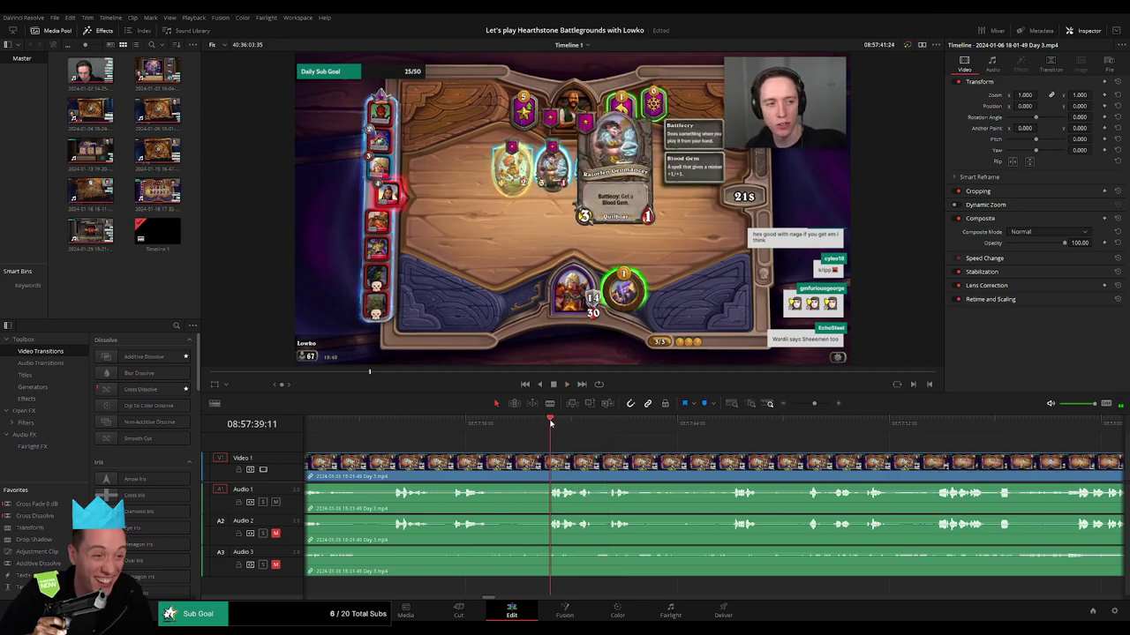
- Blade Day 3 on all tracks at about 08:57:38 and adjust the audio edges at the cut
left_click_drag(547, 424, 519, 426)
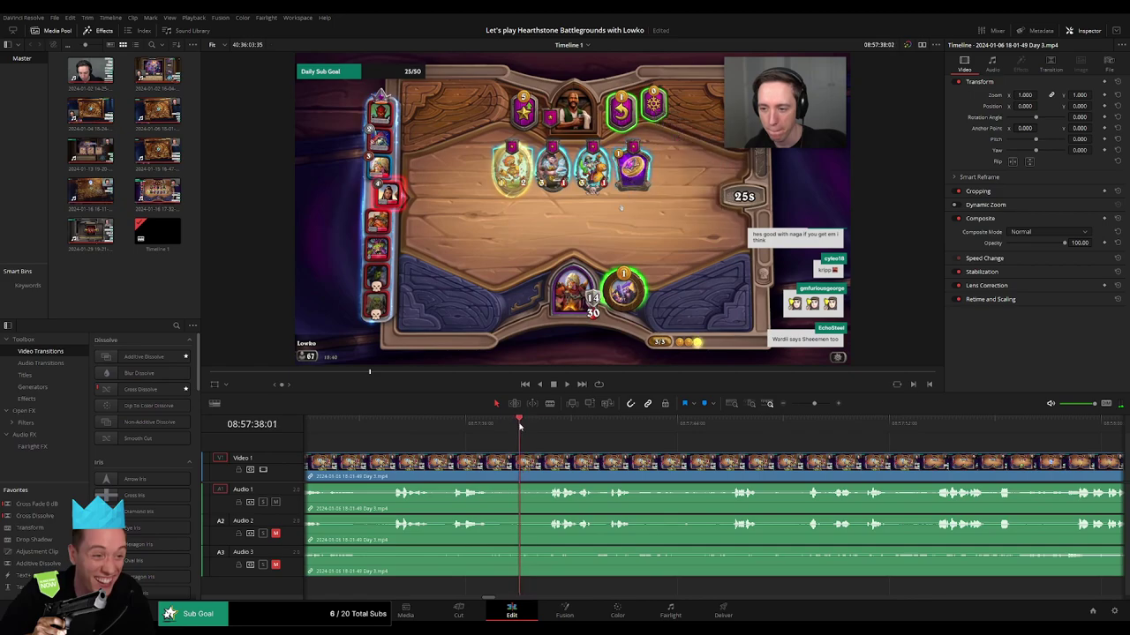
left_click(523, 465)
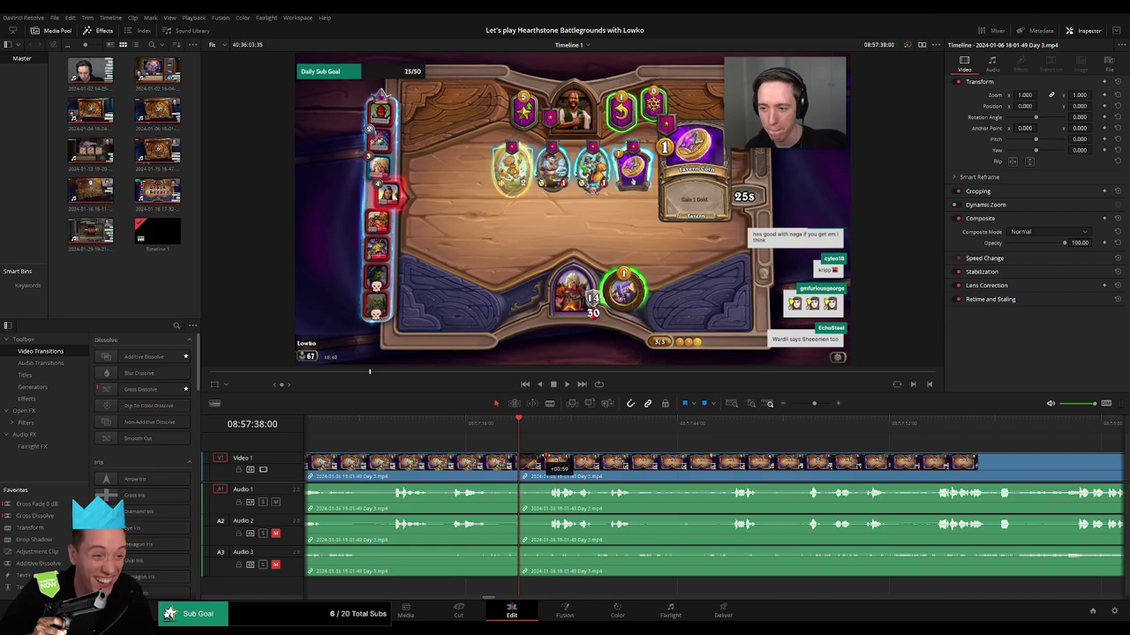
left_click_drag(520, 455, 500, 462)
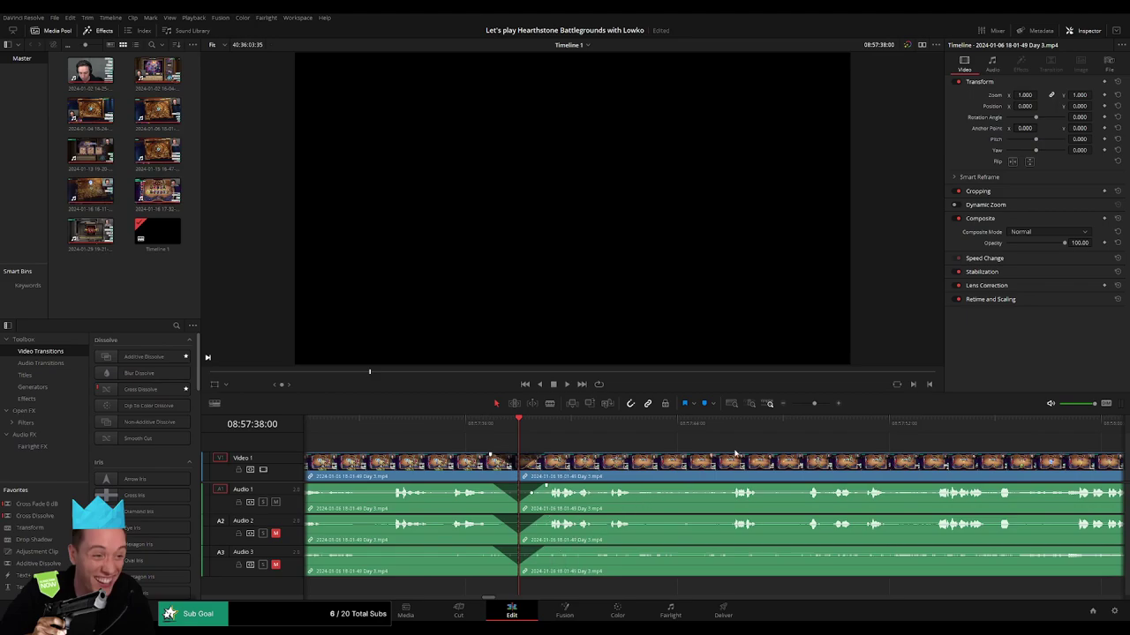
left_click_drag(814, 403, 791, 403)
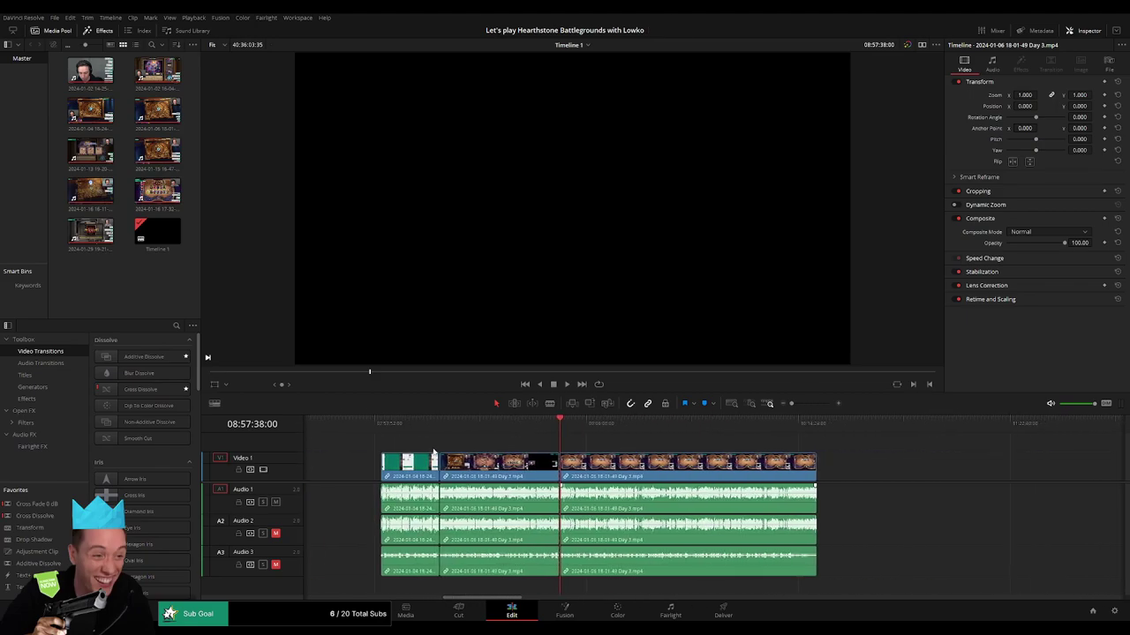
- Move the later Day 3 piece right so it starts at 10:00:00:00, then play it
scroll(559, 429, "right", 5)
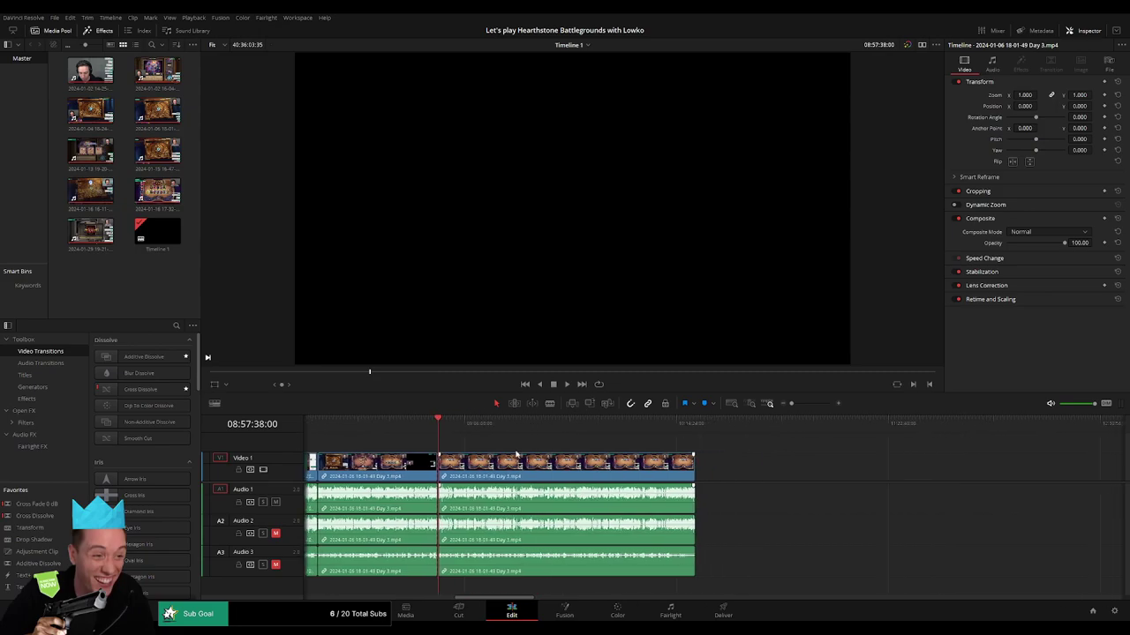
left_click_drag(434, 464, 738, 464)
left_click(461, 455)
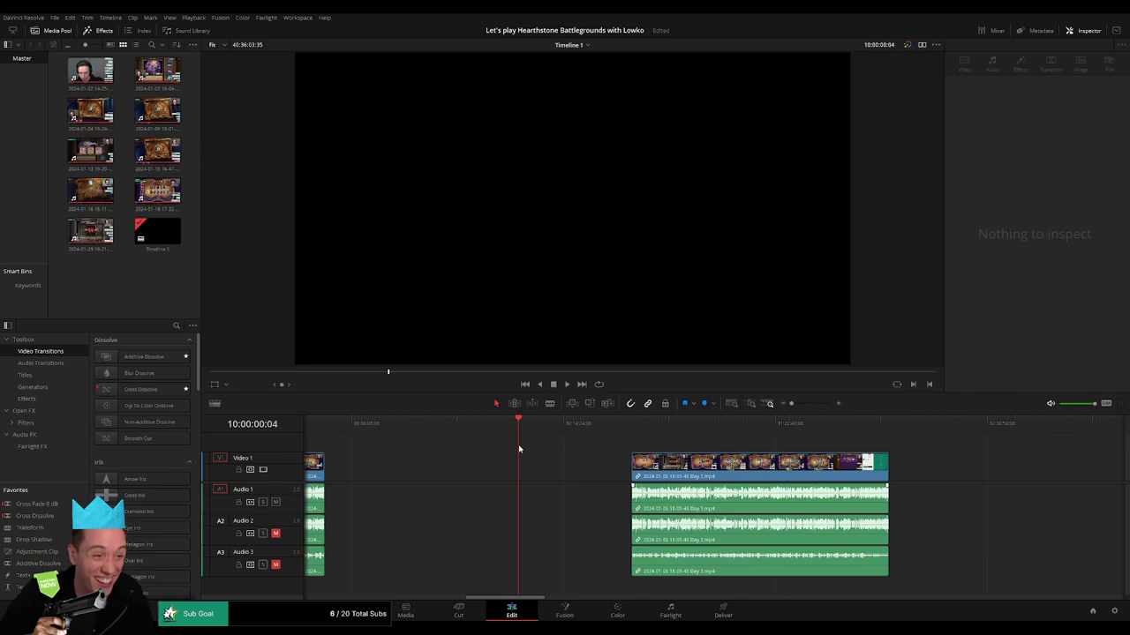
mouse_move(675, 464)
left_mouse_down()
mouse_move(562, 463)
mouse_move(700, 445)
left_mouse_up()
key("space")
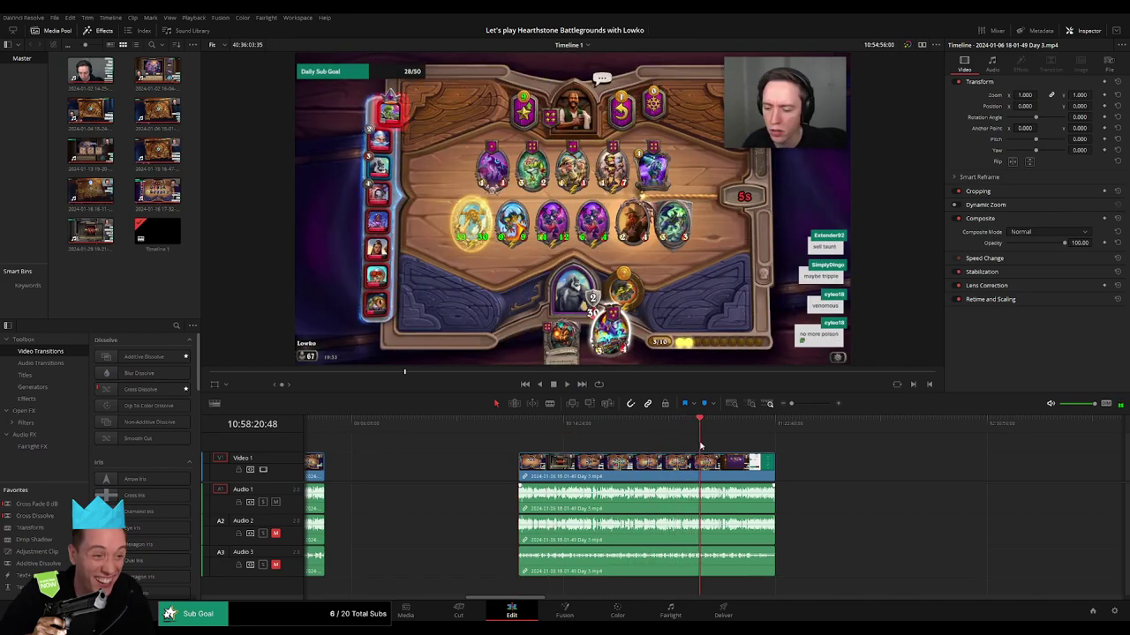
- Find the cut moment and blade the later Day 3 piece on all tracks at about 10:58:27:30
left_click(814, 403)
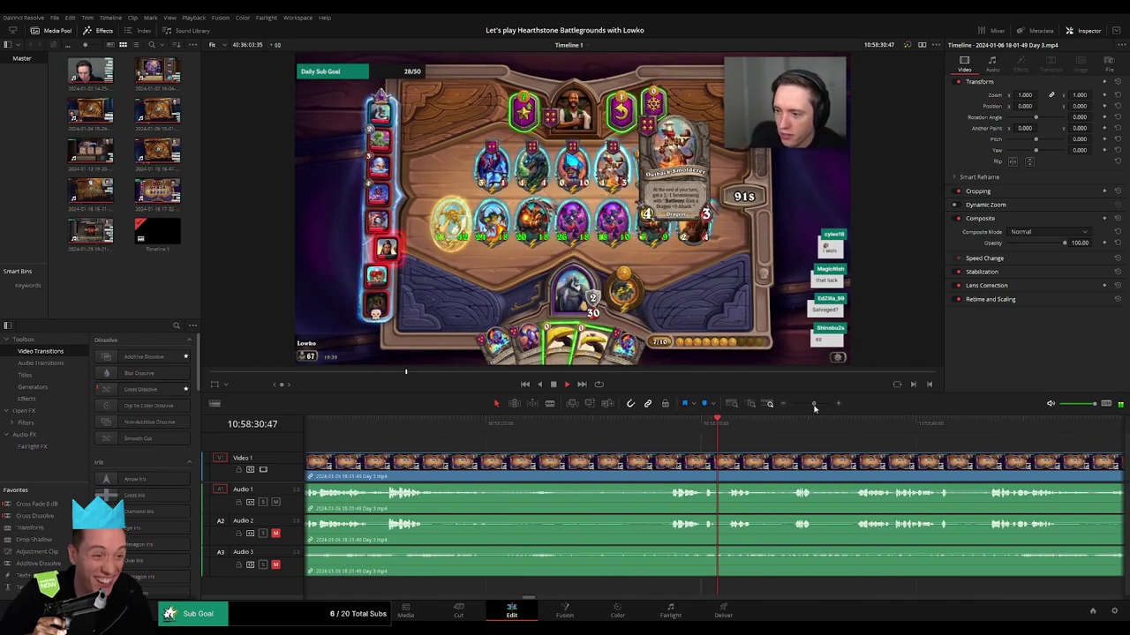
left_click(672, 423)
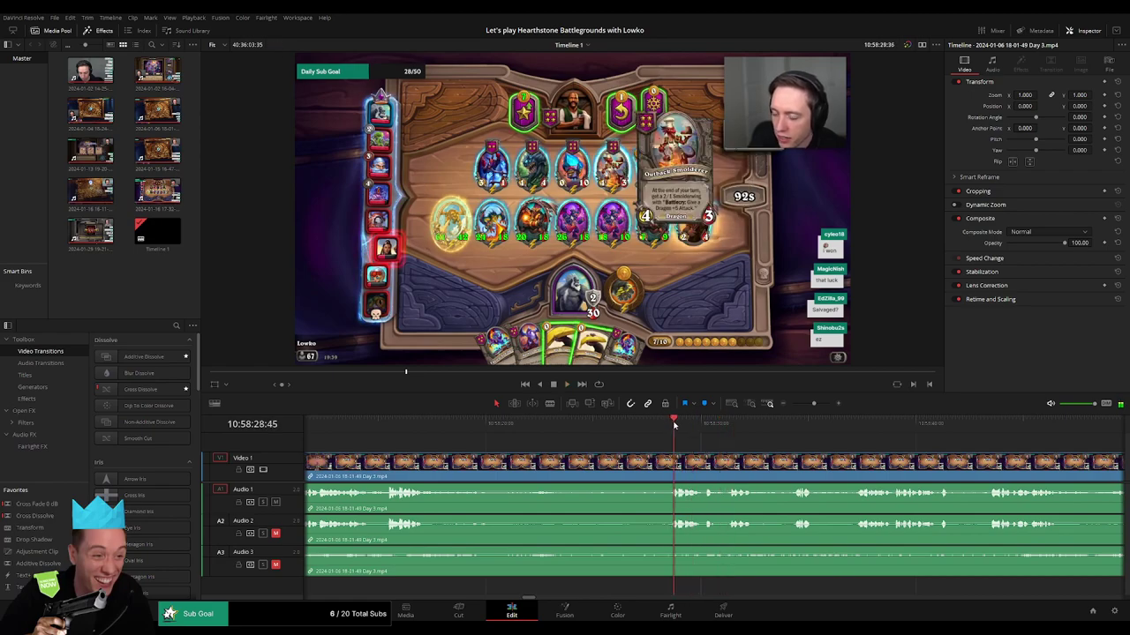
left_click(395, 428)
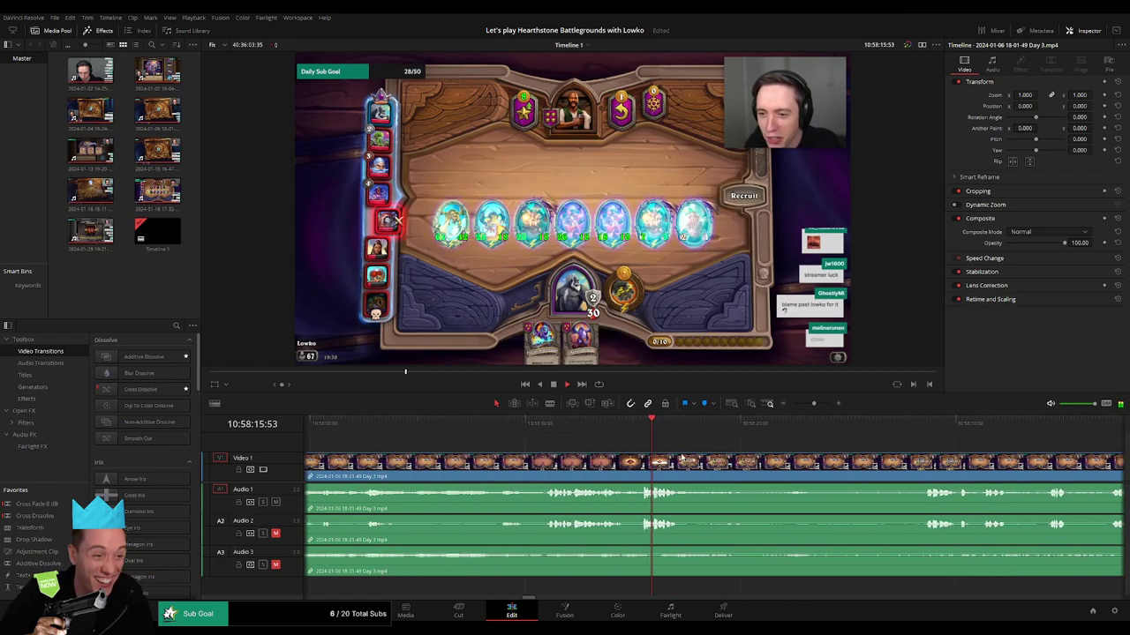
left_click(565, 424)
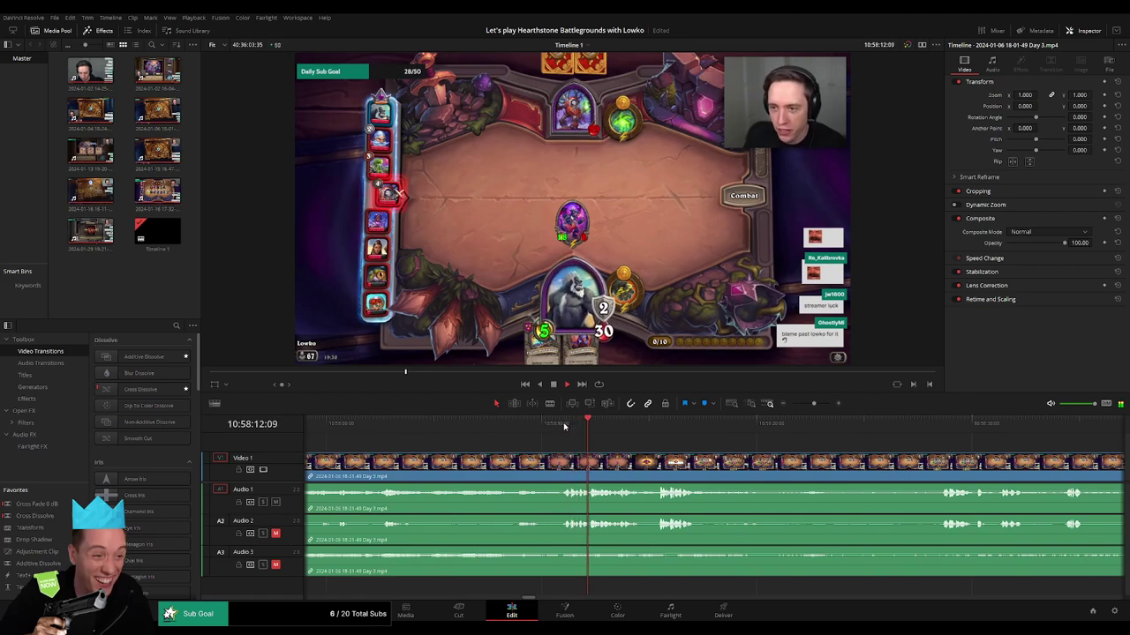
left_click(378, 437)
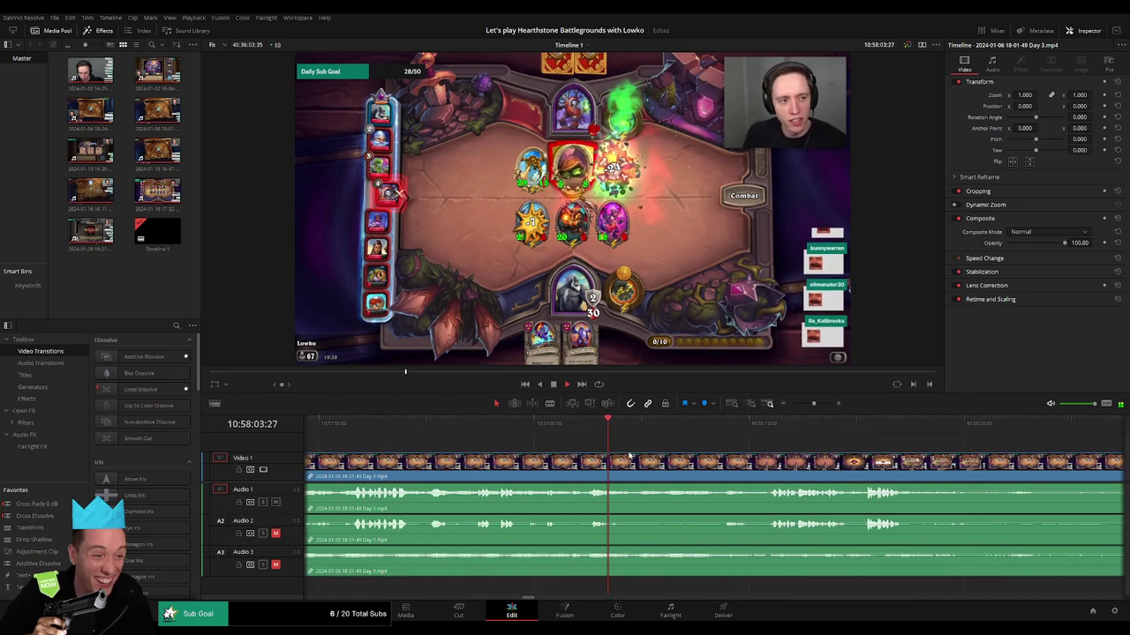
scroll(677, 429, "right", 3)
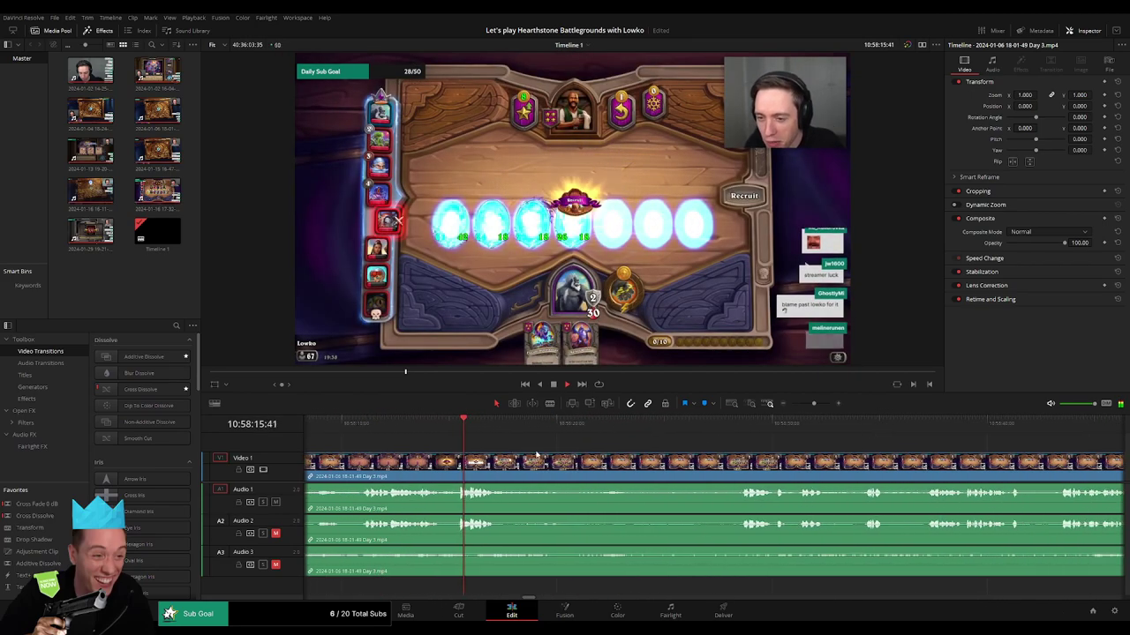
left_click(735, 428)
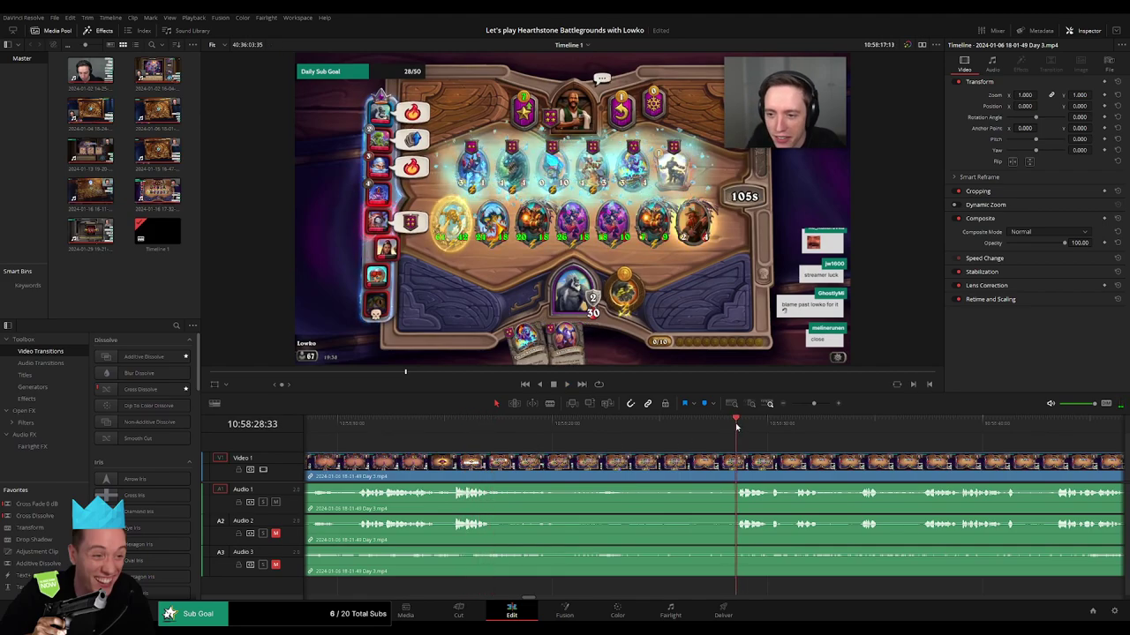
left_click_drag(737, 428, 714, 424)
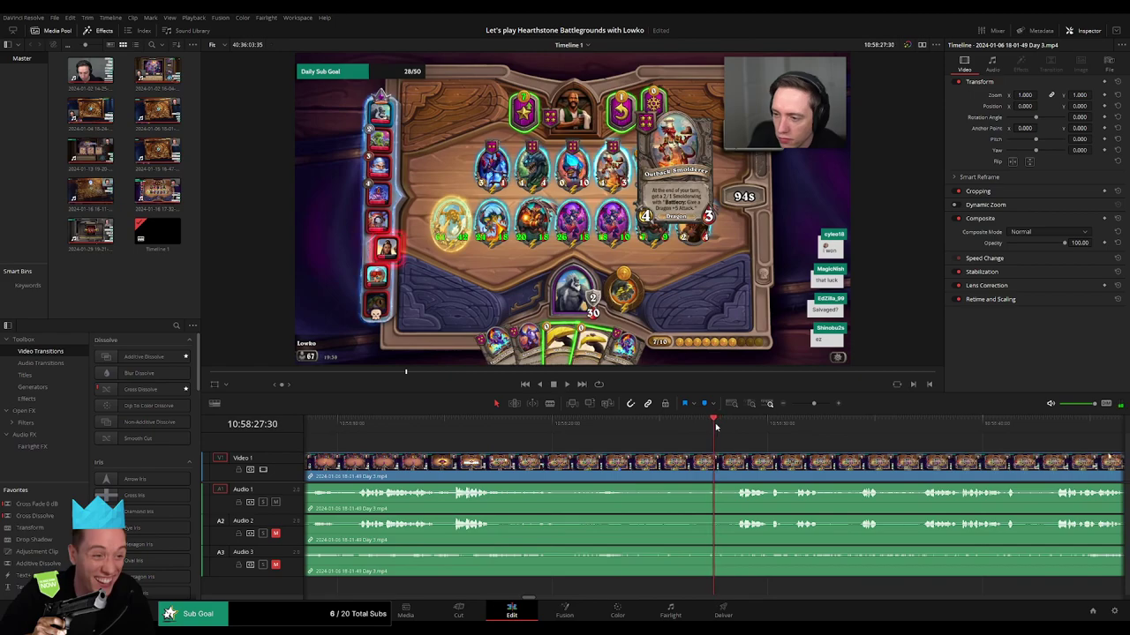
key("ctrl+b")
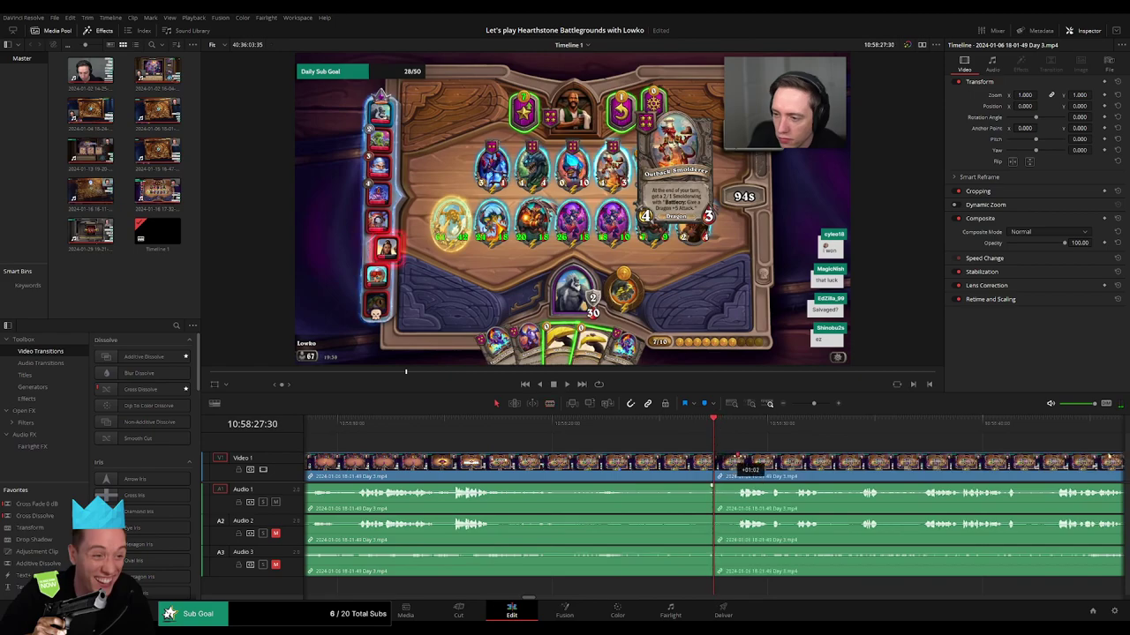
- Fade the audio around the 10:58:27:30 cut and leave the Day 3 tail apart past a gap
left_click_drag(737, 457, 736, 456)
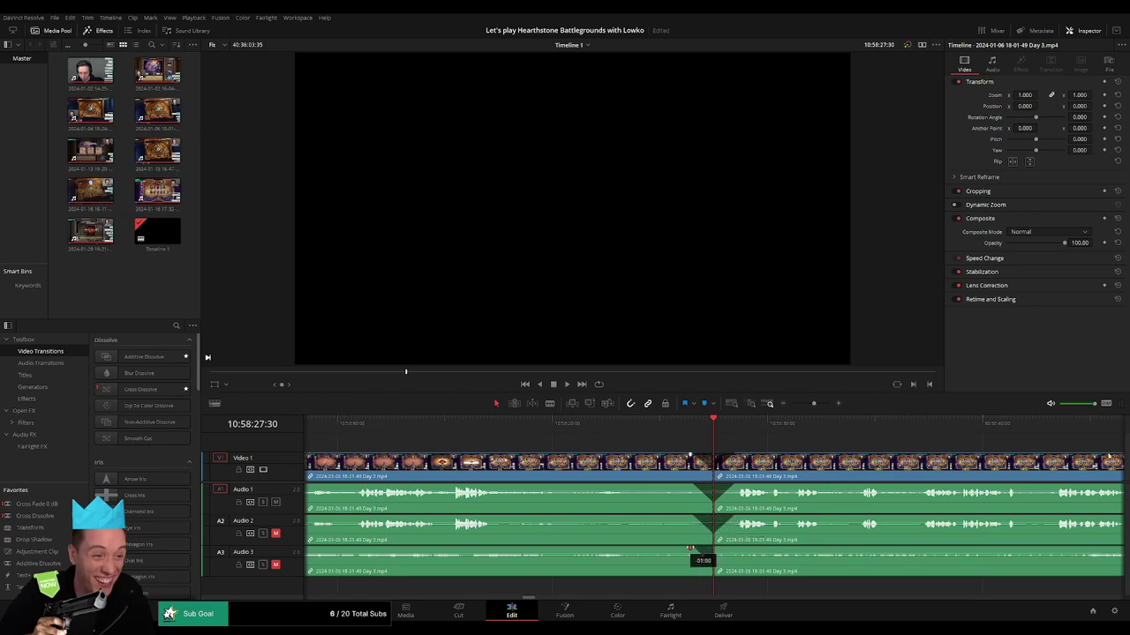
left_click_drag(711, 548, 726, 554)
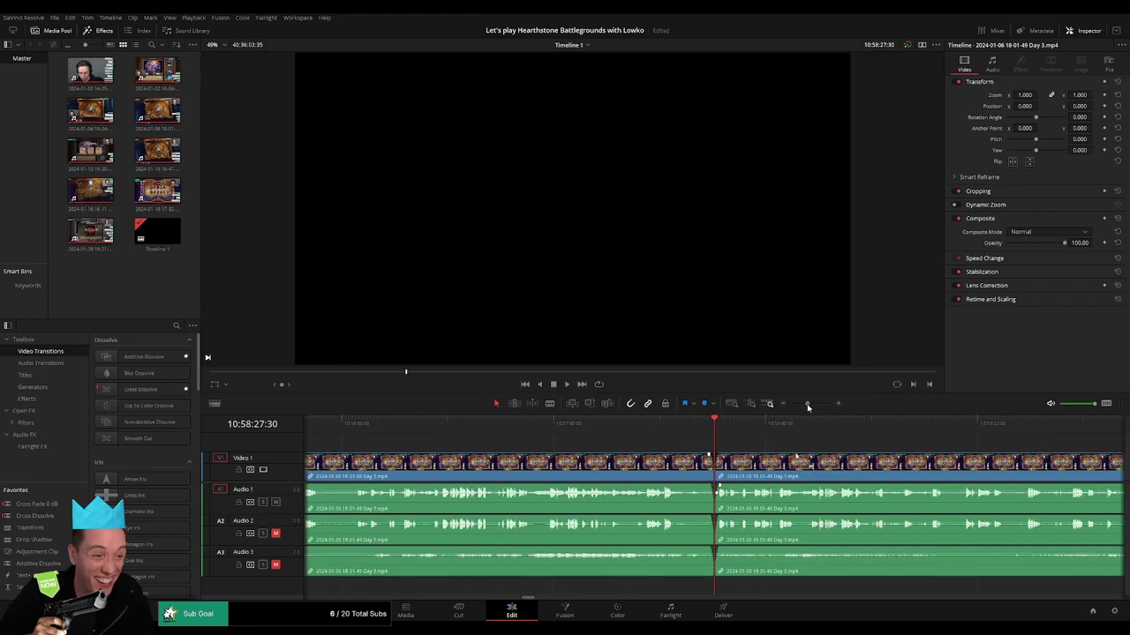
left_click_drag(812, 404, 790, 403)
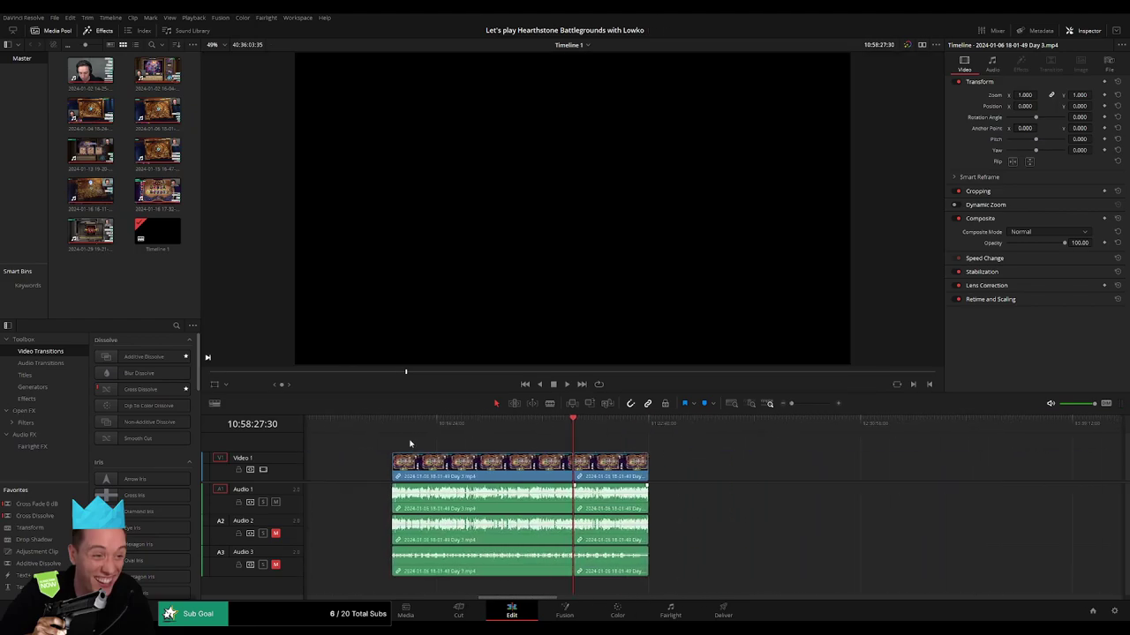
key("Down")
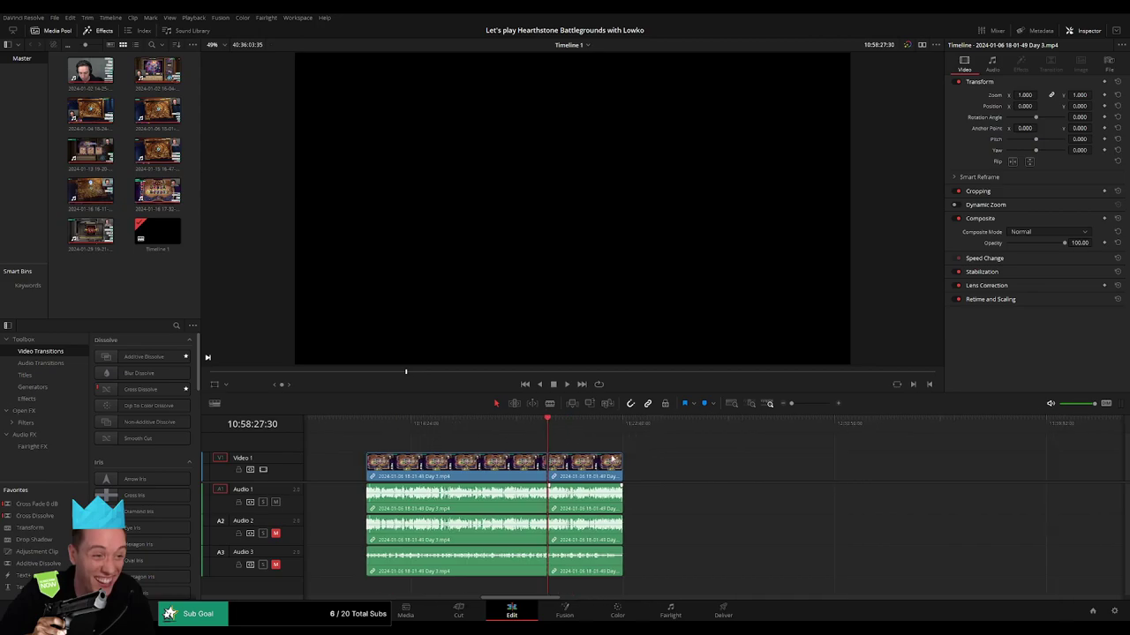
key("ctrl+z")
- Place the Day 3 tail at 12:00:00:00, butt the Day 4 clip right after it, and play
left_click(540, 447)
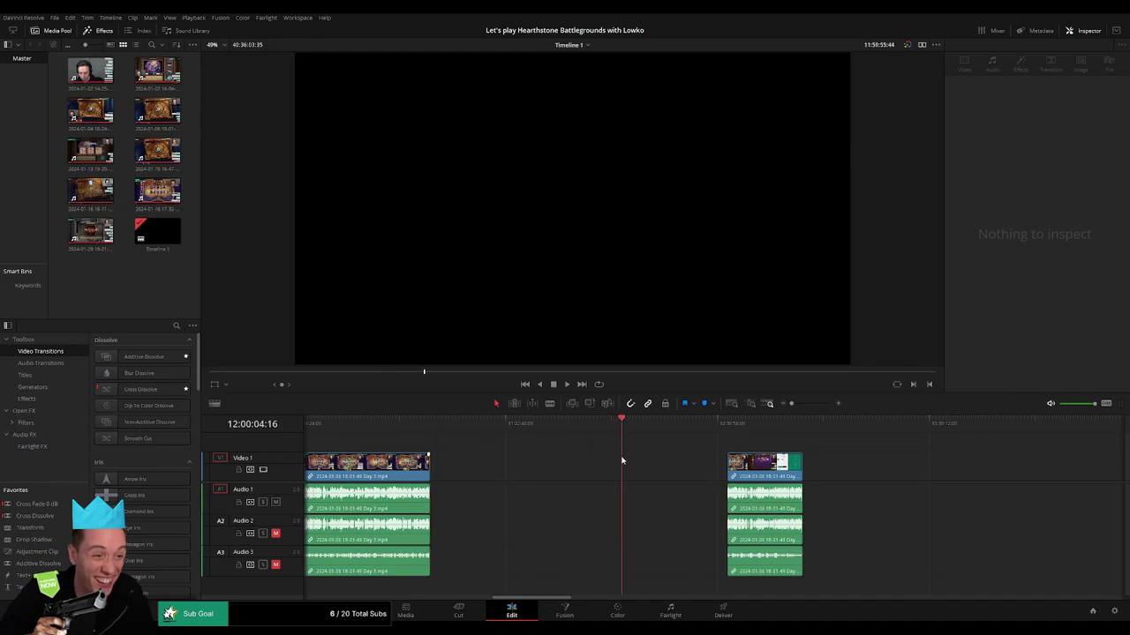
scroll(779, 425, "up", 3)
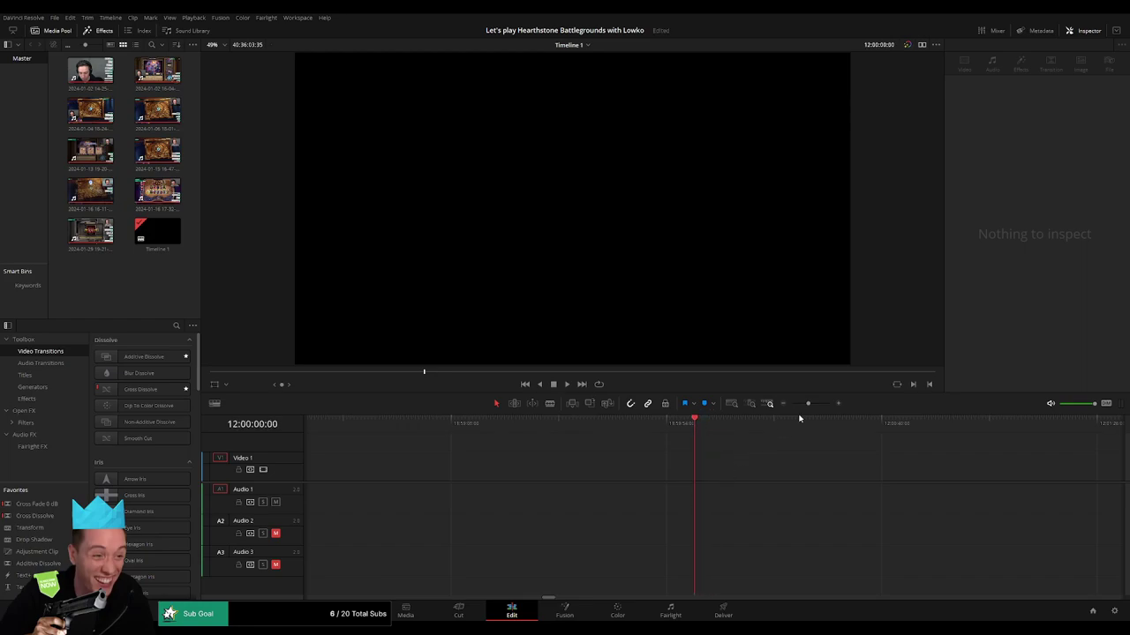
left_click_drag(808, 403, 791, 403)
left_click_drag(856, 464, 751, 464)
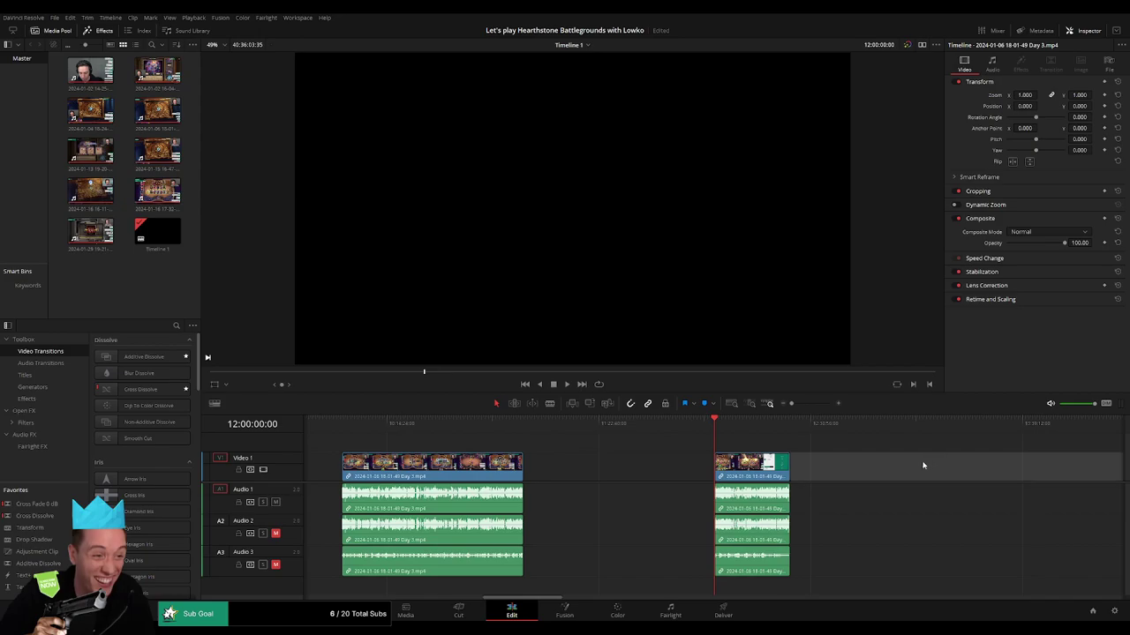
scroll(923, 464, "right", 5)
left_click_drag(953, 476, 513, 476)
key("space")
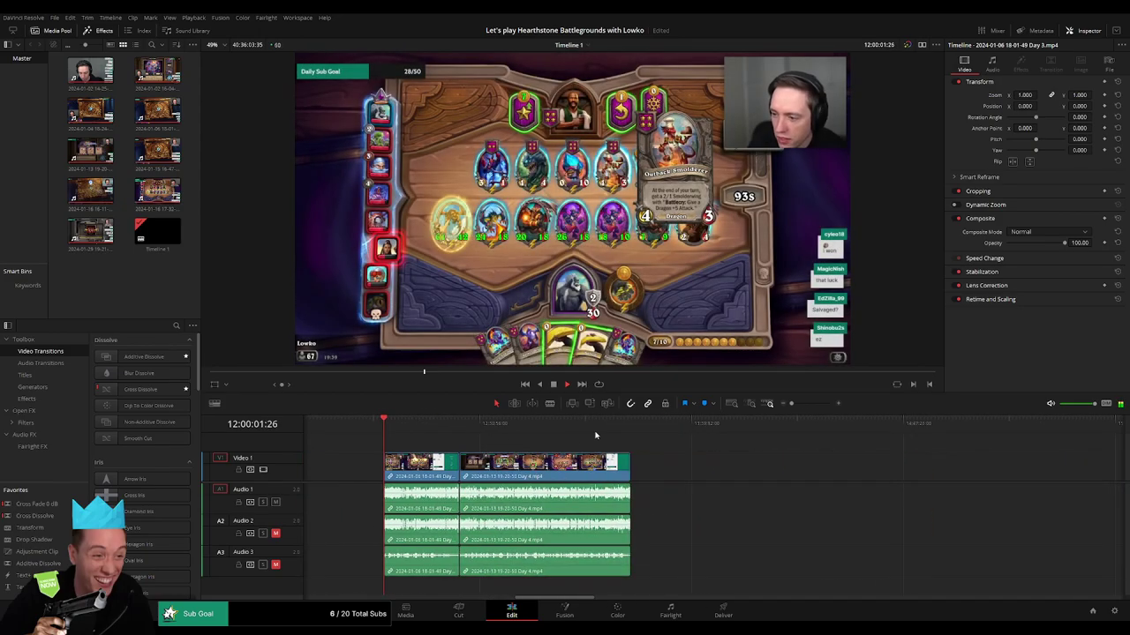
left_click_drag(791, 403, 793, 404)
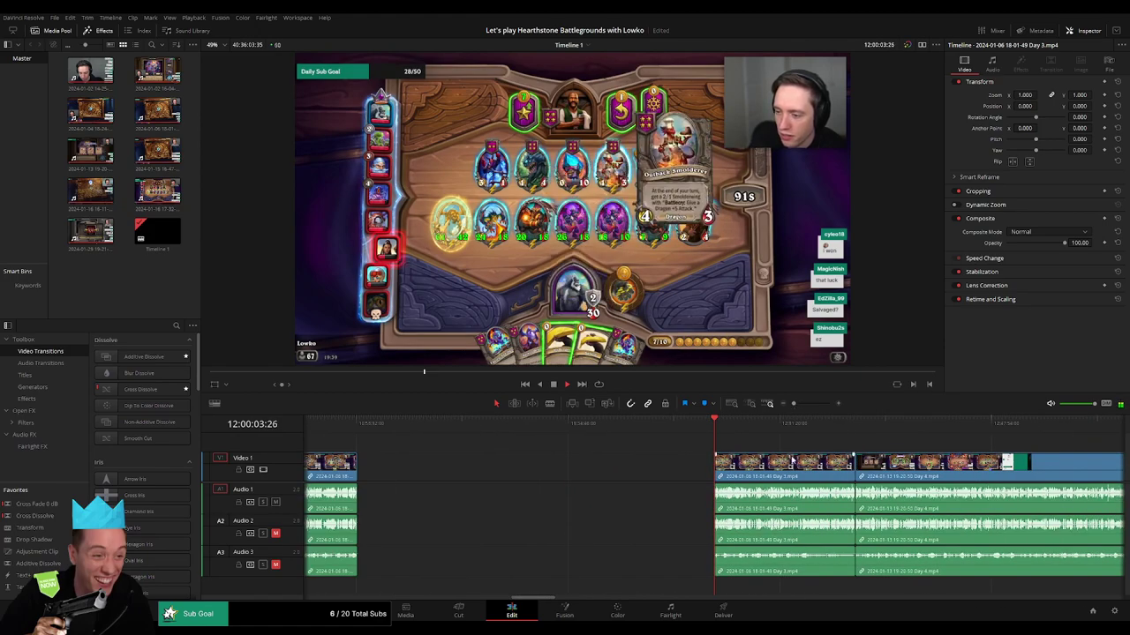
left_click_drag(473, 434, 592, 430)
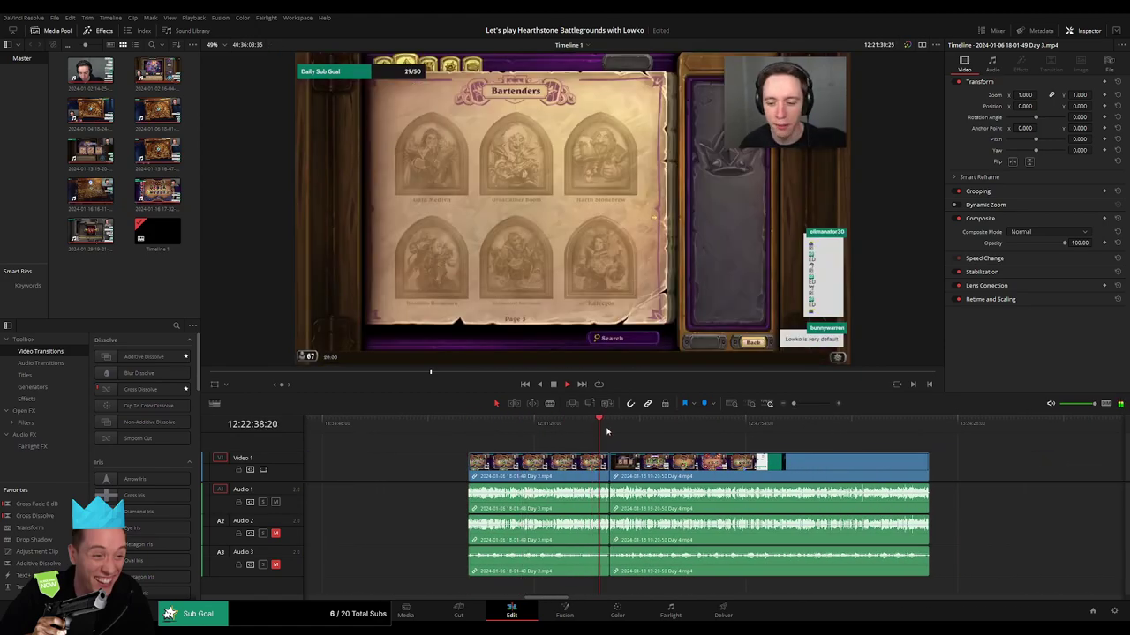
- Play the final stretch of Day 3 near its end to review it
left_click(607, 431)
left_click_drag(793, 404, 806, 403)
left_click(987, 430)
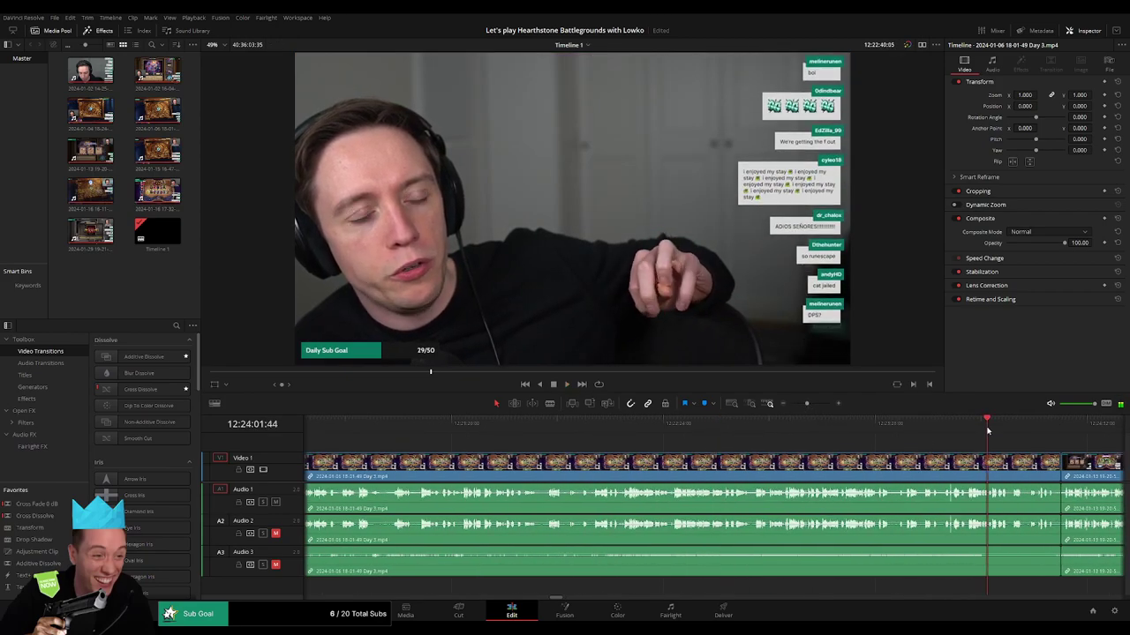
key("space")
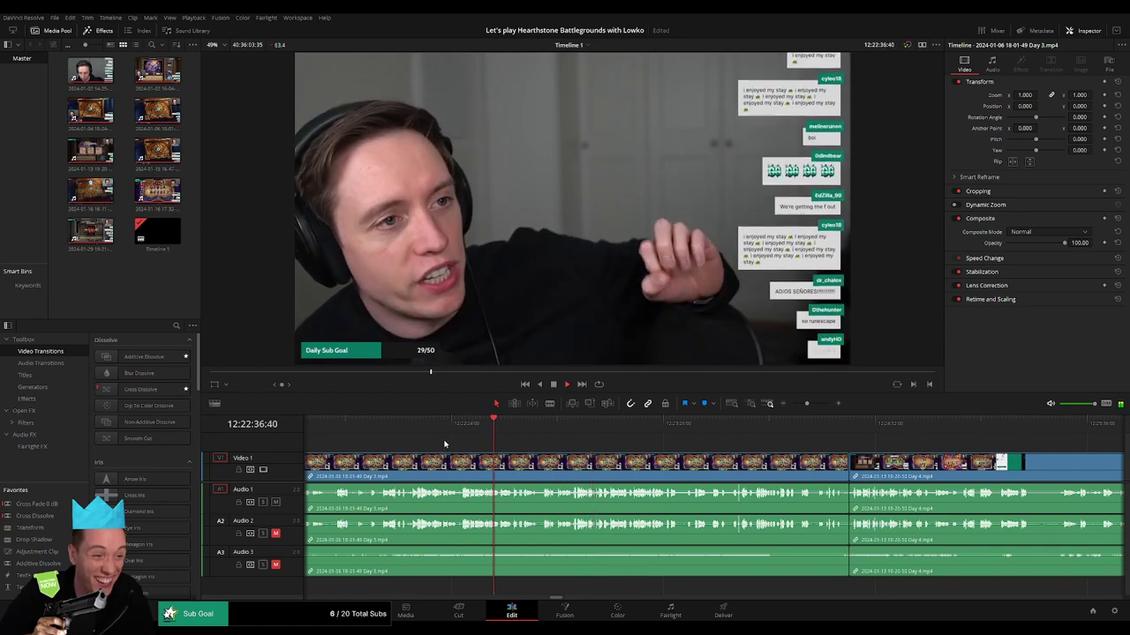
left_click(365, 430)
scroll(540, 465, "up", 2)
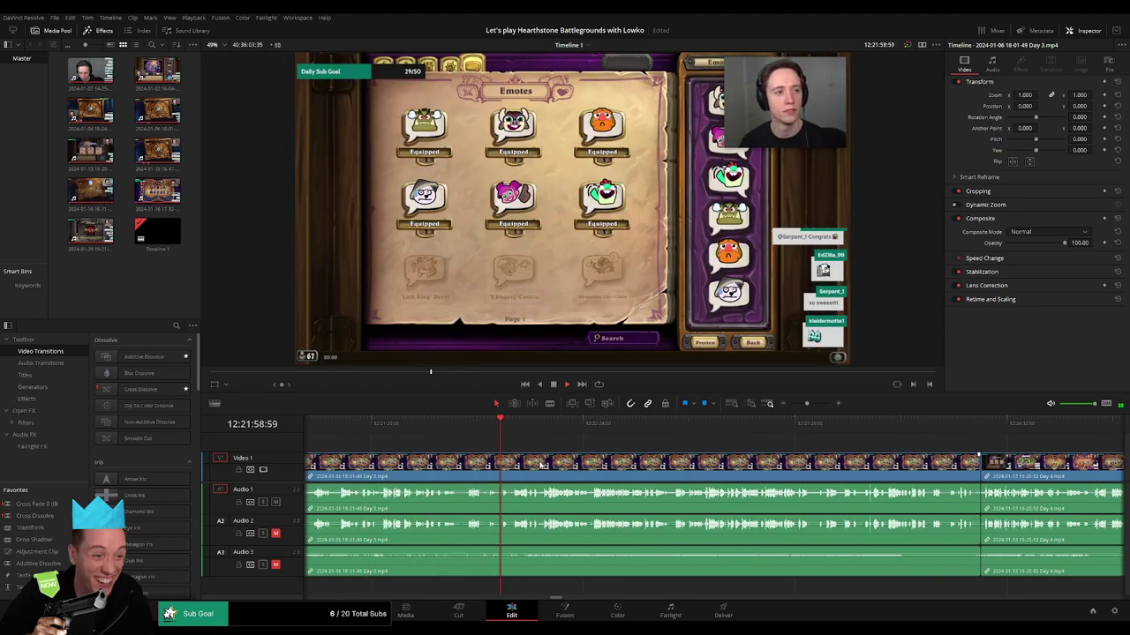
- Pick the moment before the closing credits and blade all tracks there
left_click_drag(806, 403, 812, 404)
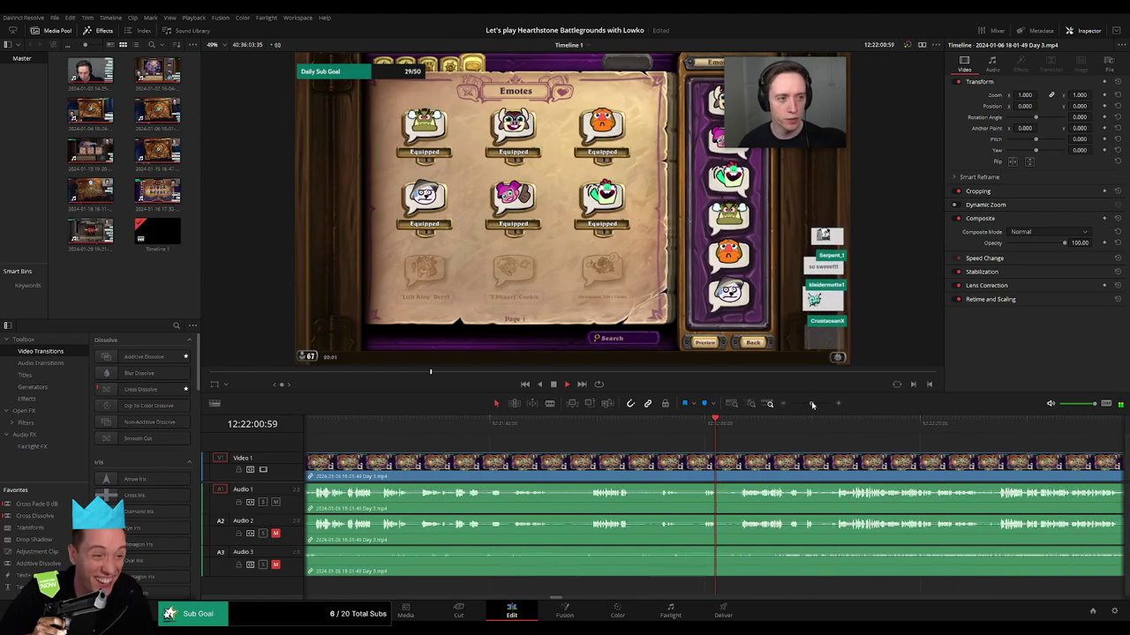
mouse_move(574, 424)
left_mouse_down()
mouse_move(670, 428)
mouse_move(580, 441)
left_mouse_up()
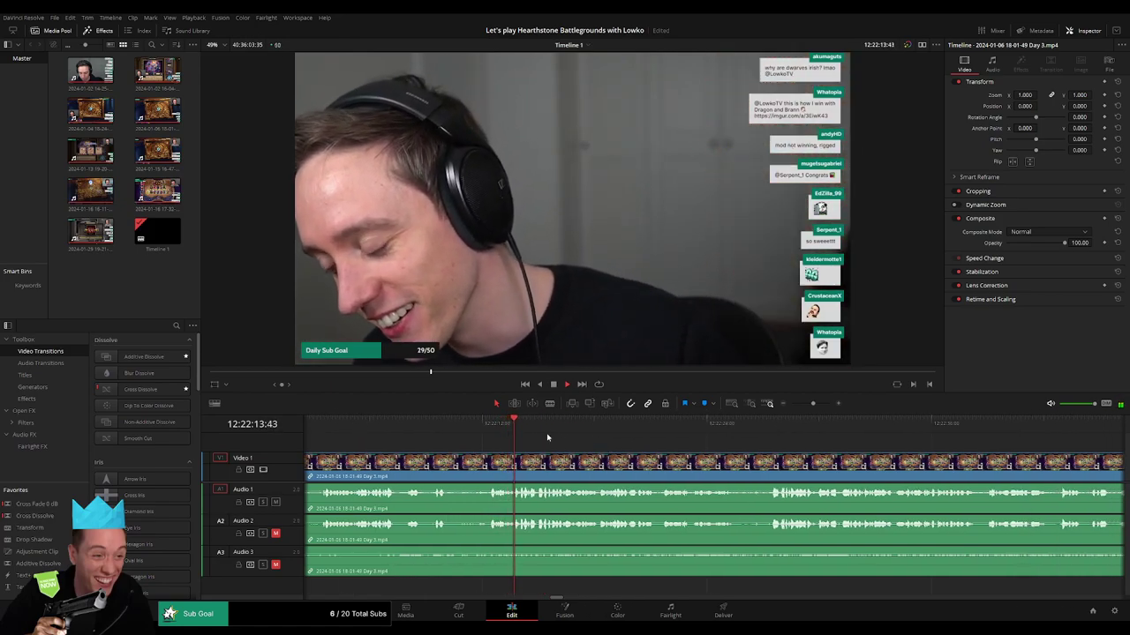
left_click(433, 425)
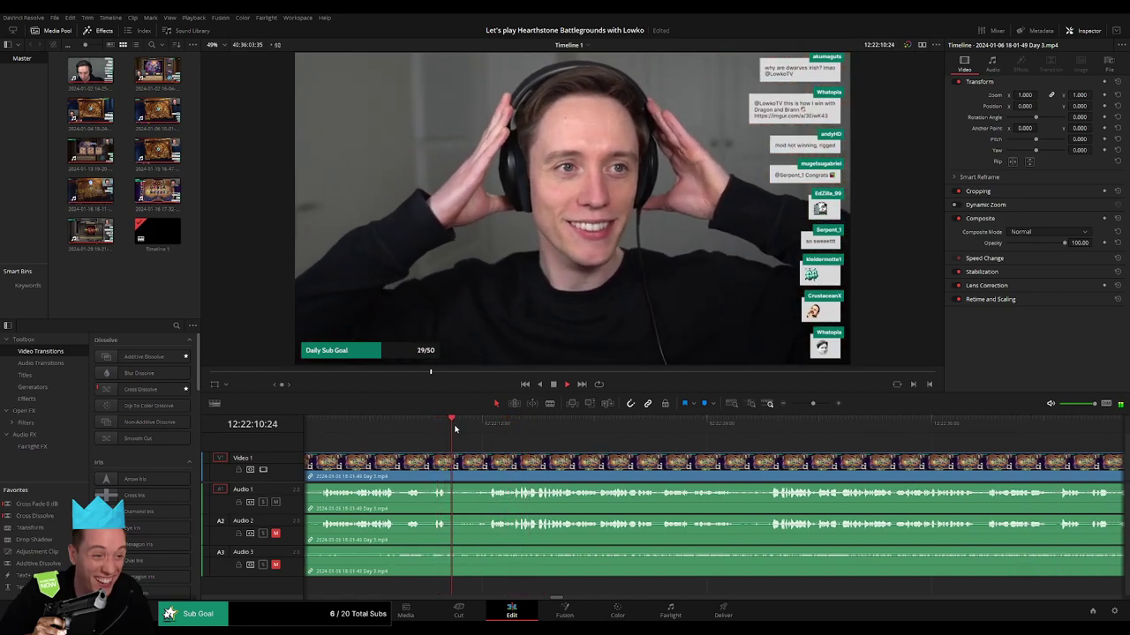
left_click(625, 425)
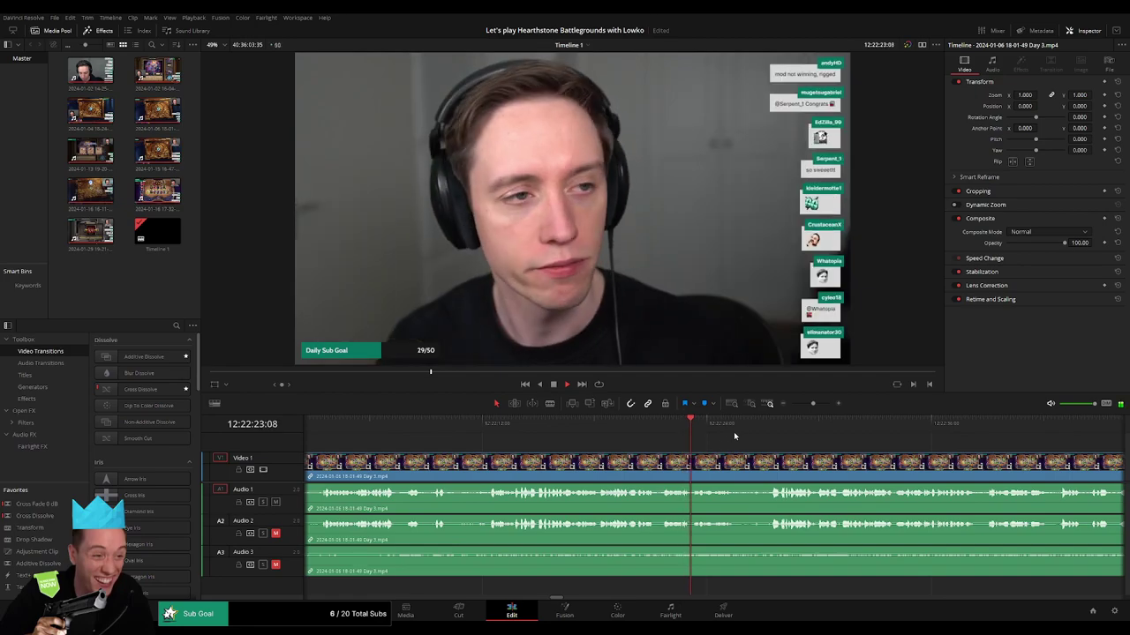
left_click(801, 426)
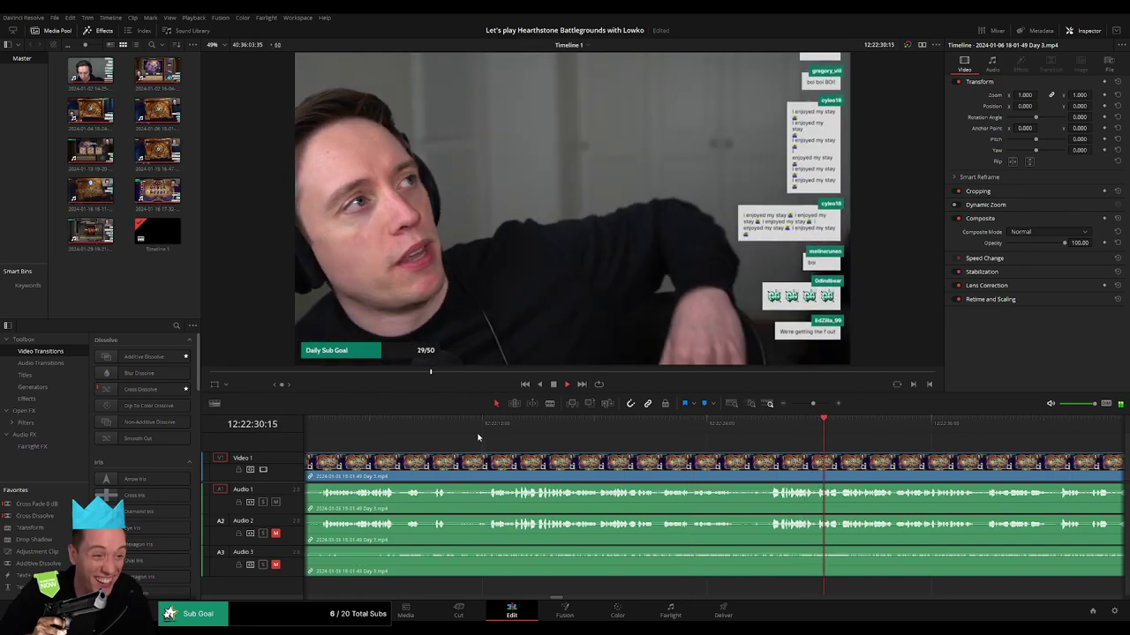
left_click(429, 426)
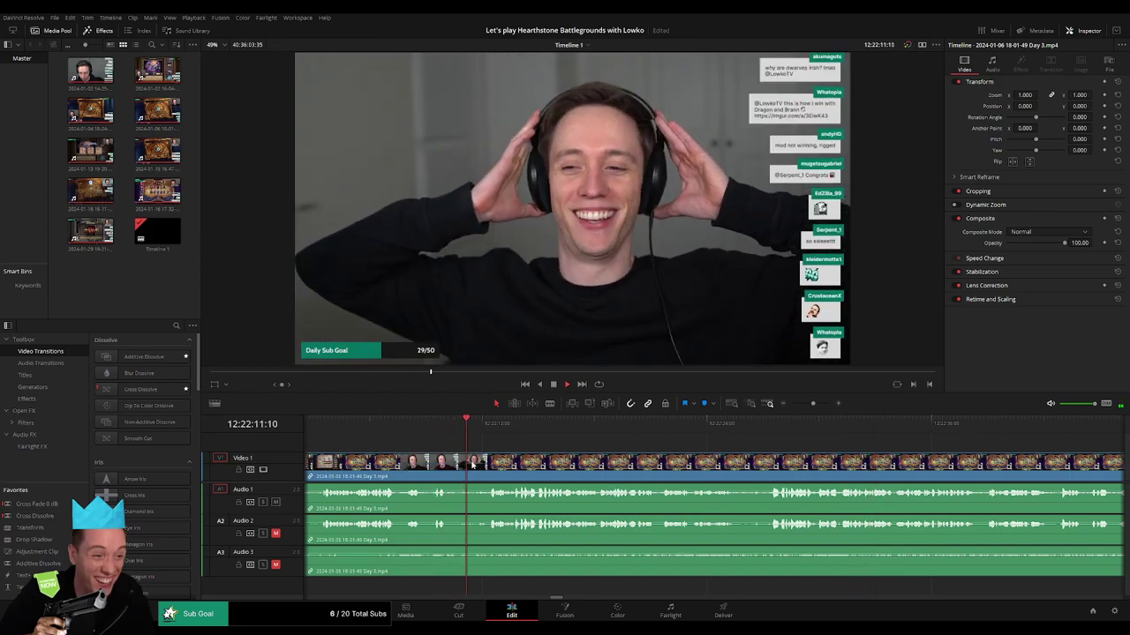
key("ctrl+b")
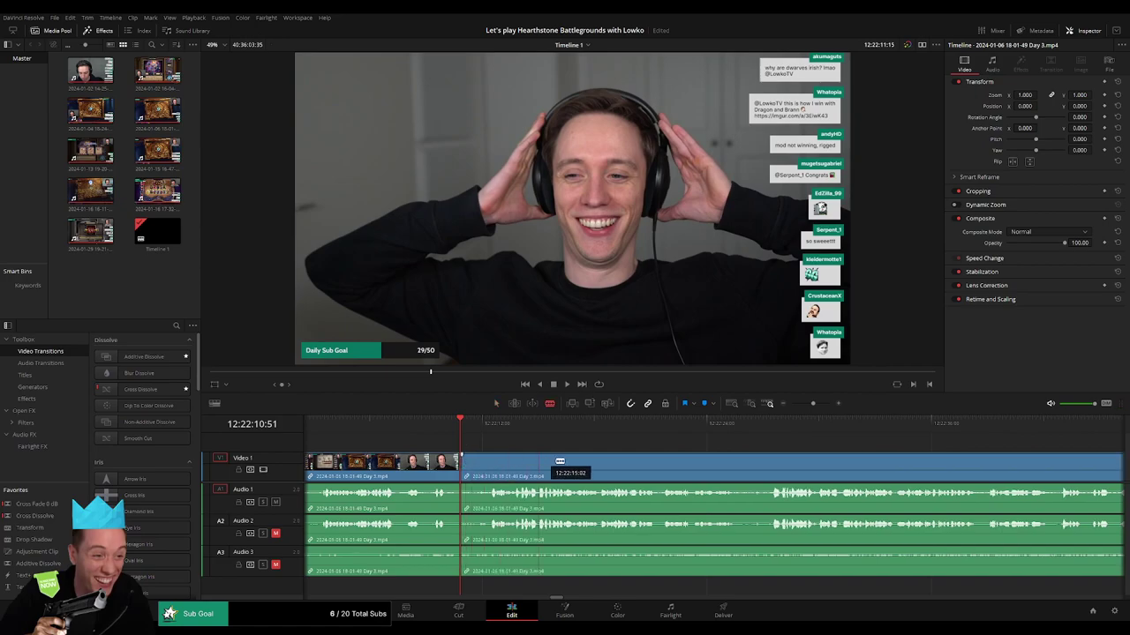
- Select the Day 3 tail with its credits screen and ripple-delete it so Day 4 follows
scroll(800, 420, "left", 5)
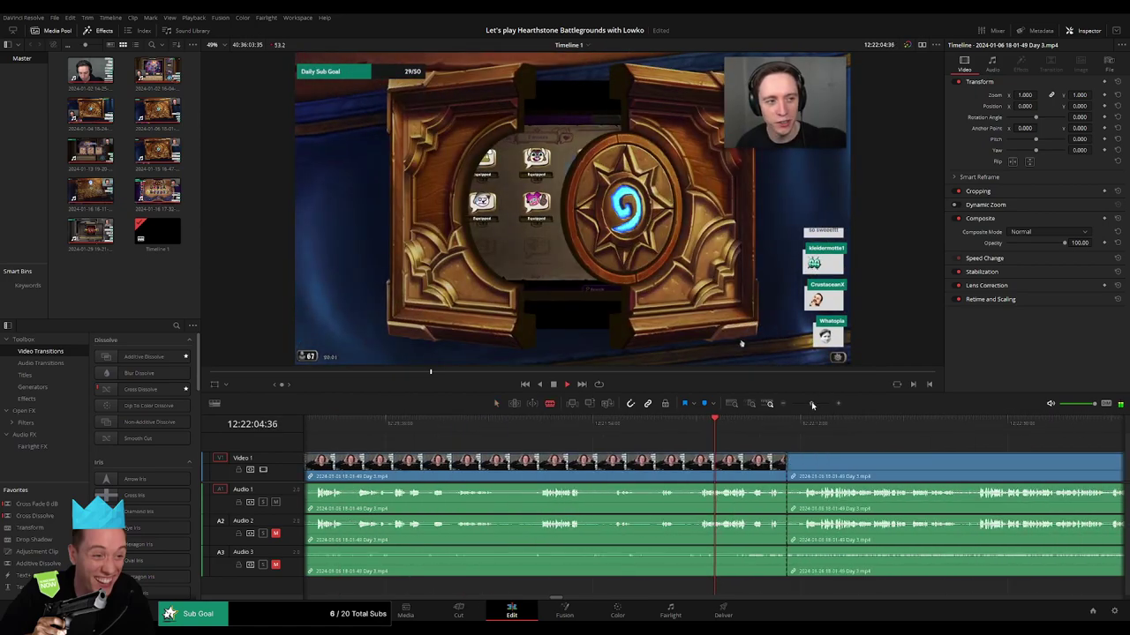
left_click(536, 424)
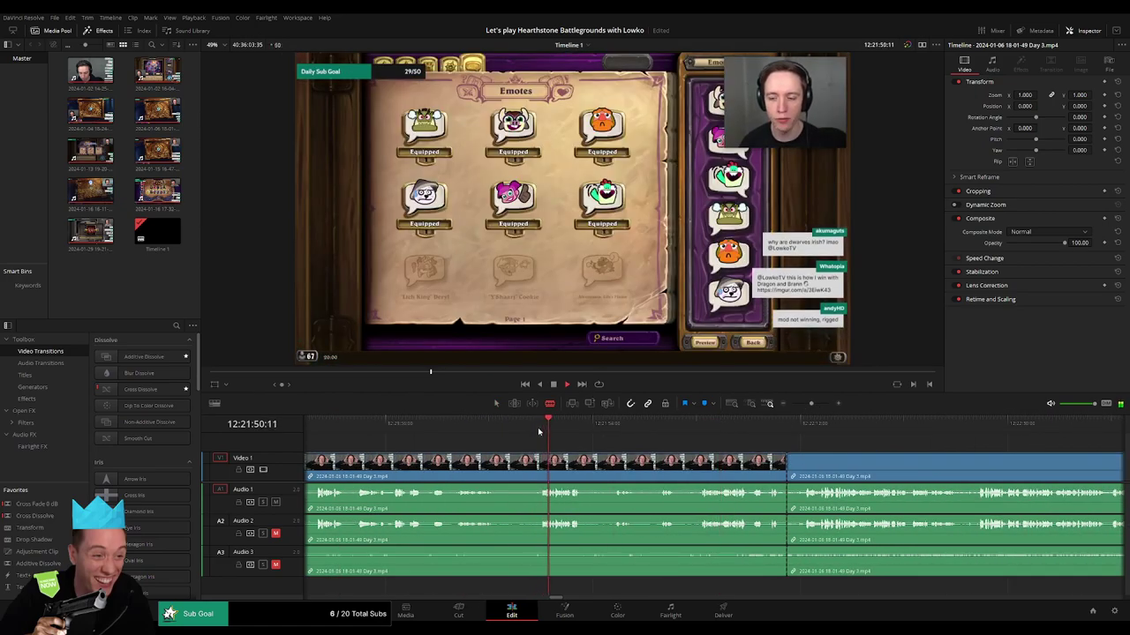
left_click(407, 435)
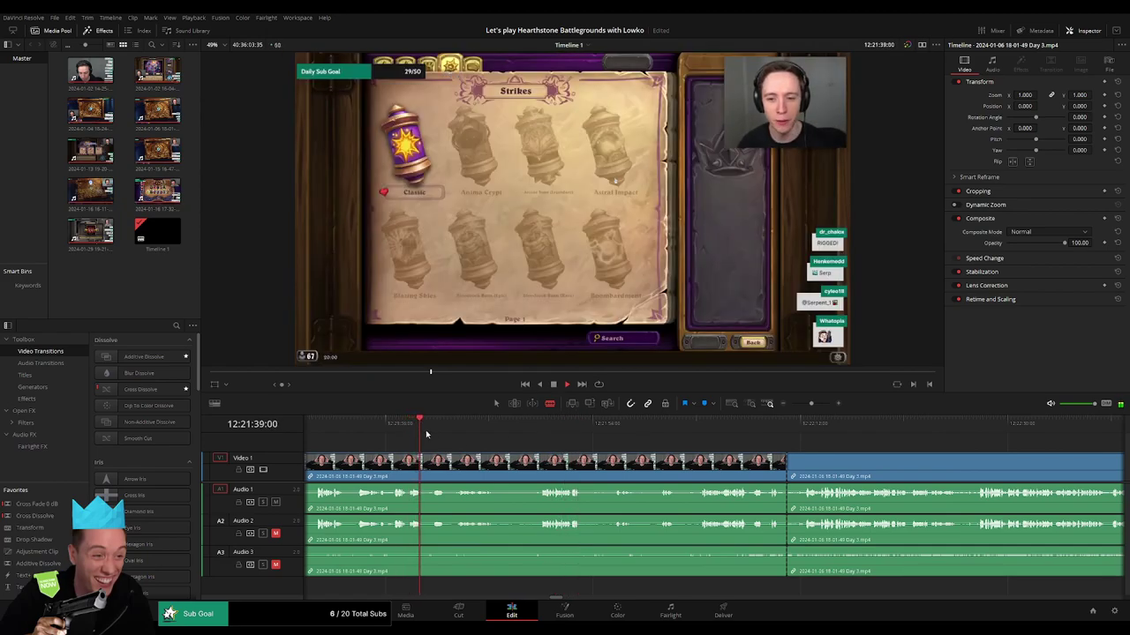
left_click_drag(812, 404, 805, 404)
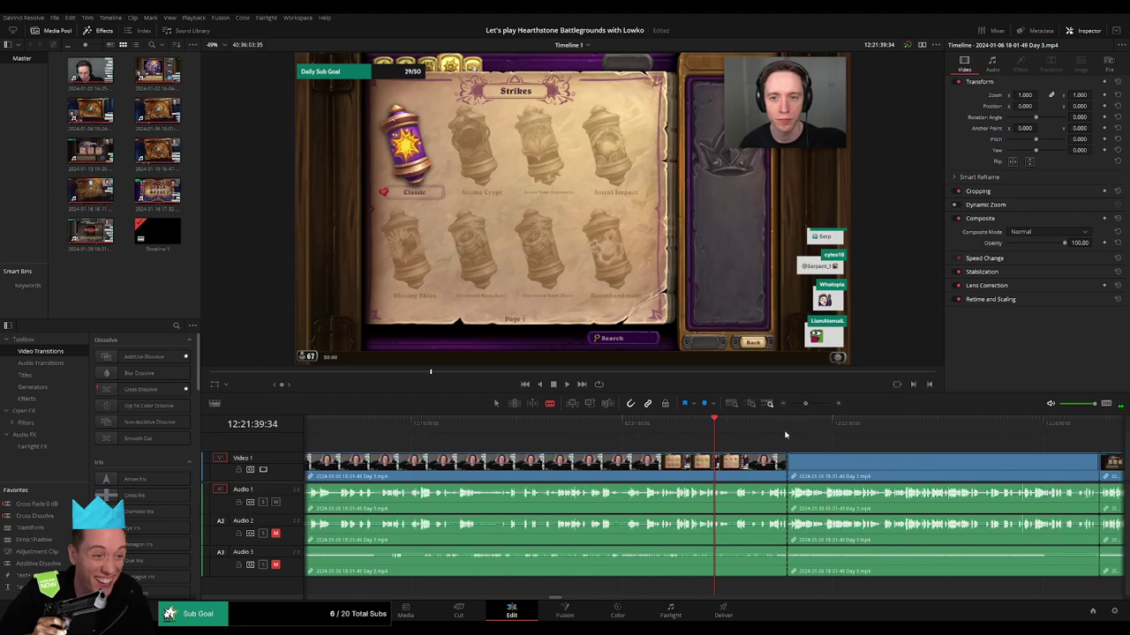
left_click_drag(640, 424, 703, 427)
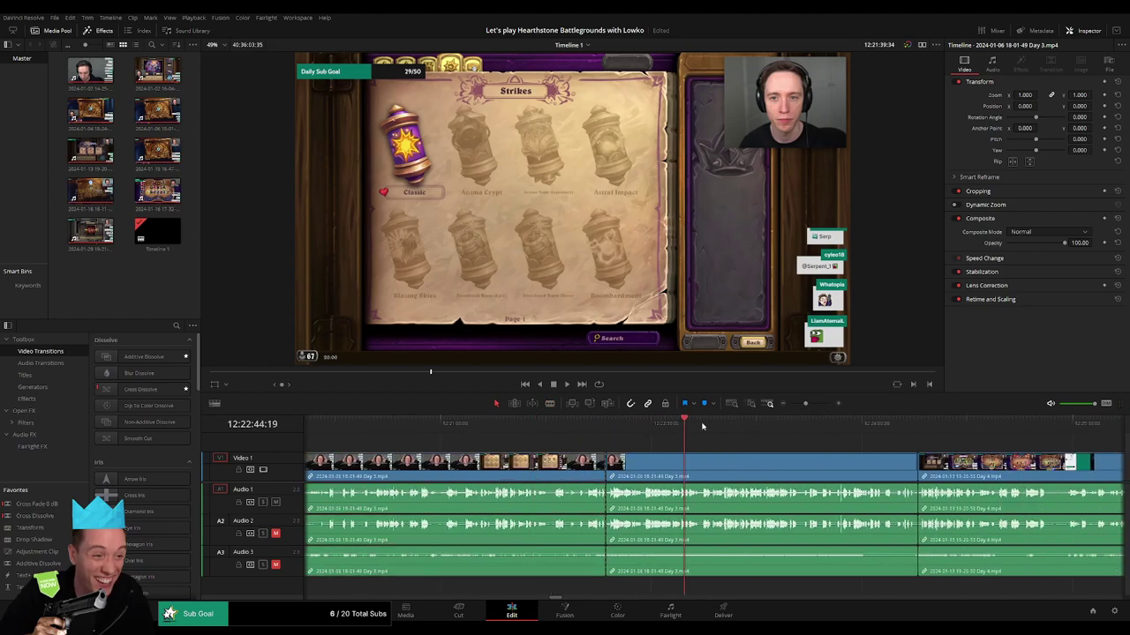
key("Down")
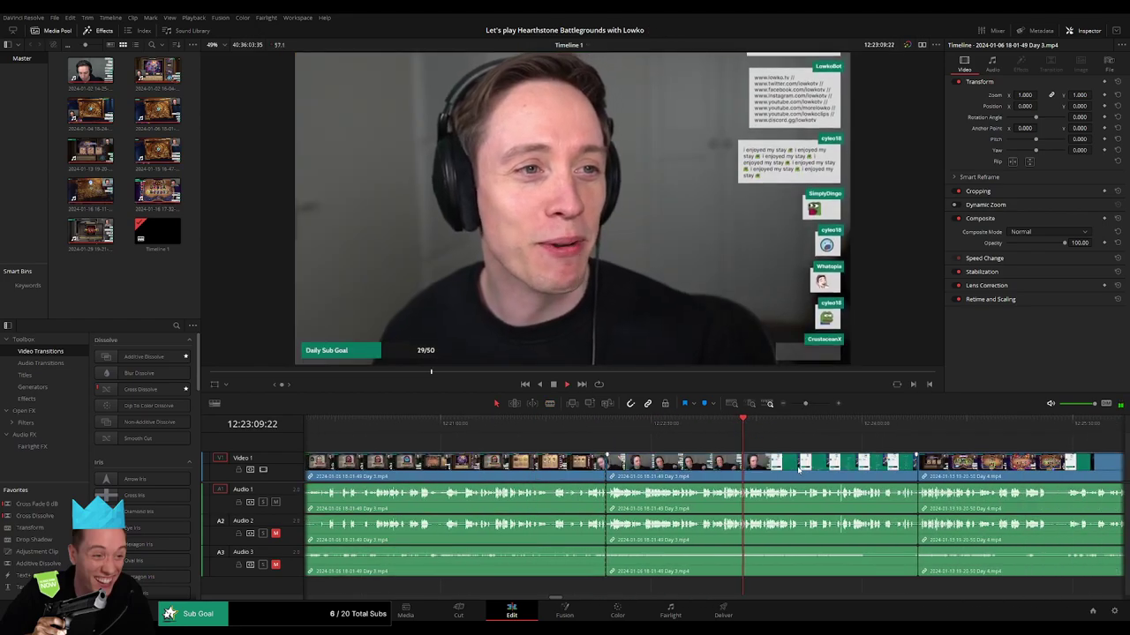
left_click_drag(629, 431, 665, 433)
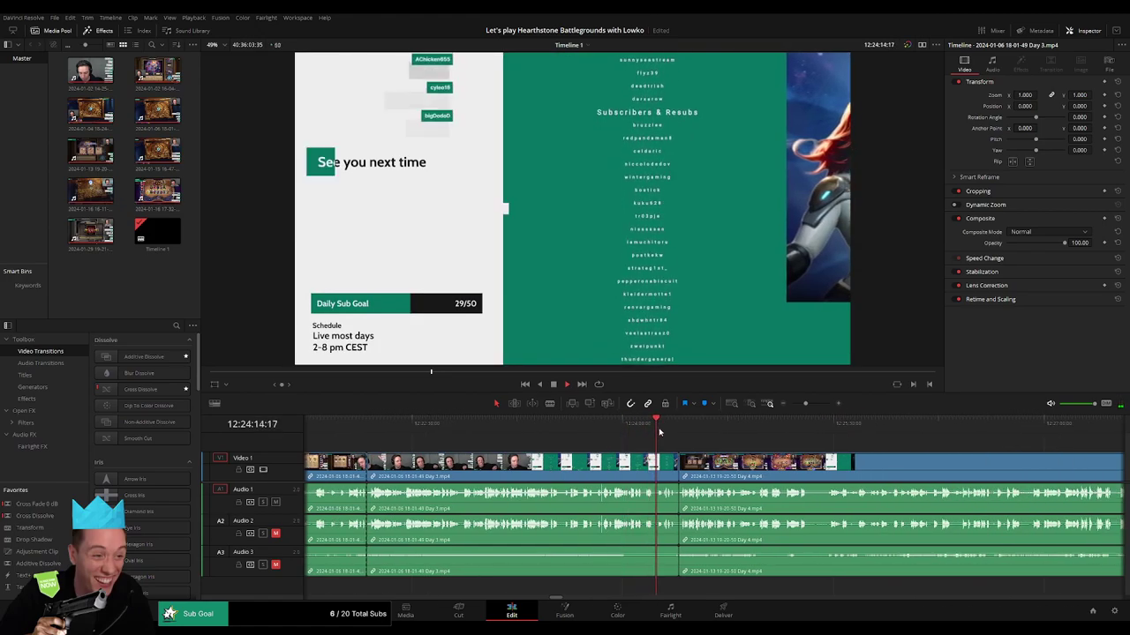
left_click(596, 470)
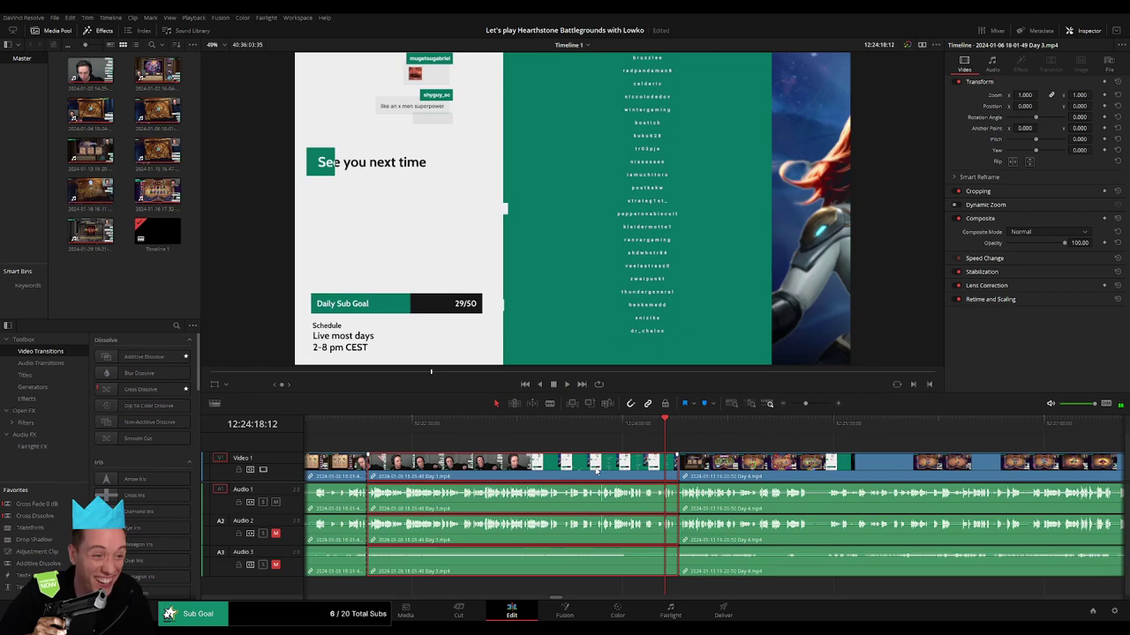
key("Delete")
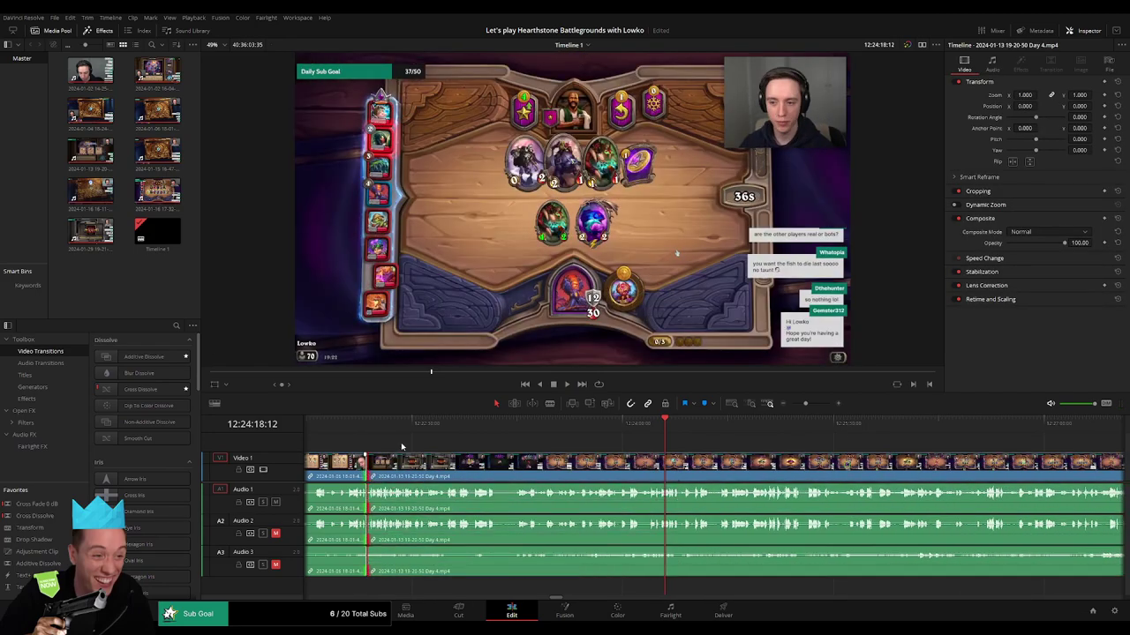
- Replay the Day 3 to Day 4 join, then scrub ahead into the Day 4 gameplay
key("Up")
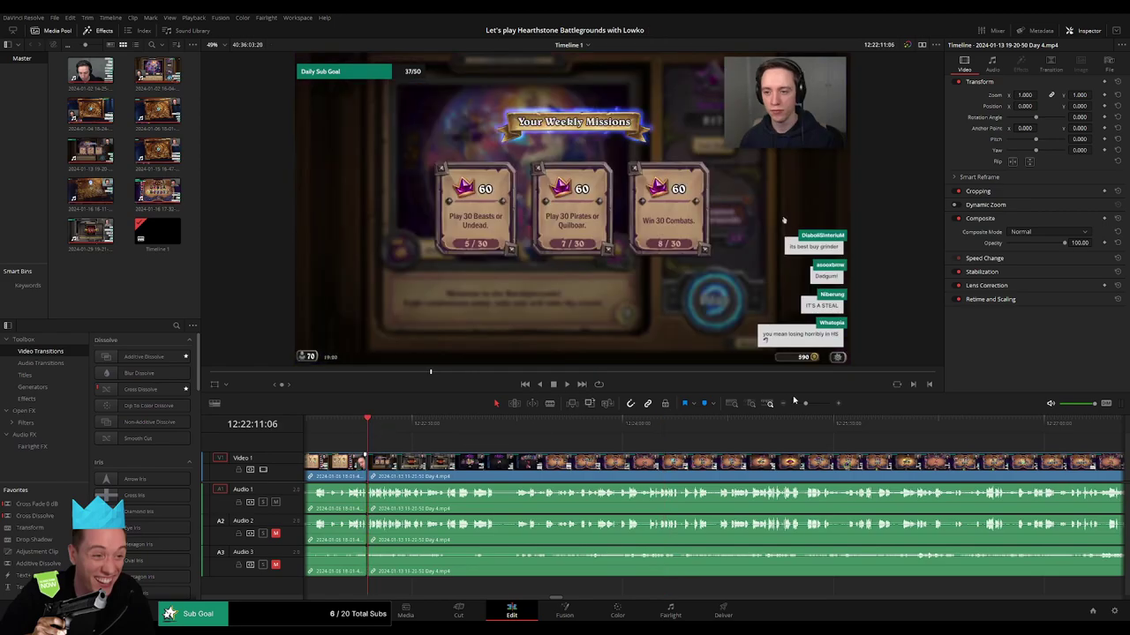
left_click_drag(805, 403, 812, 403)
key("/")
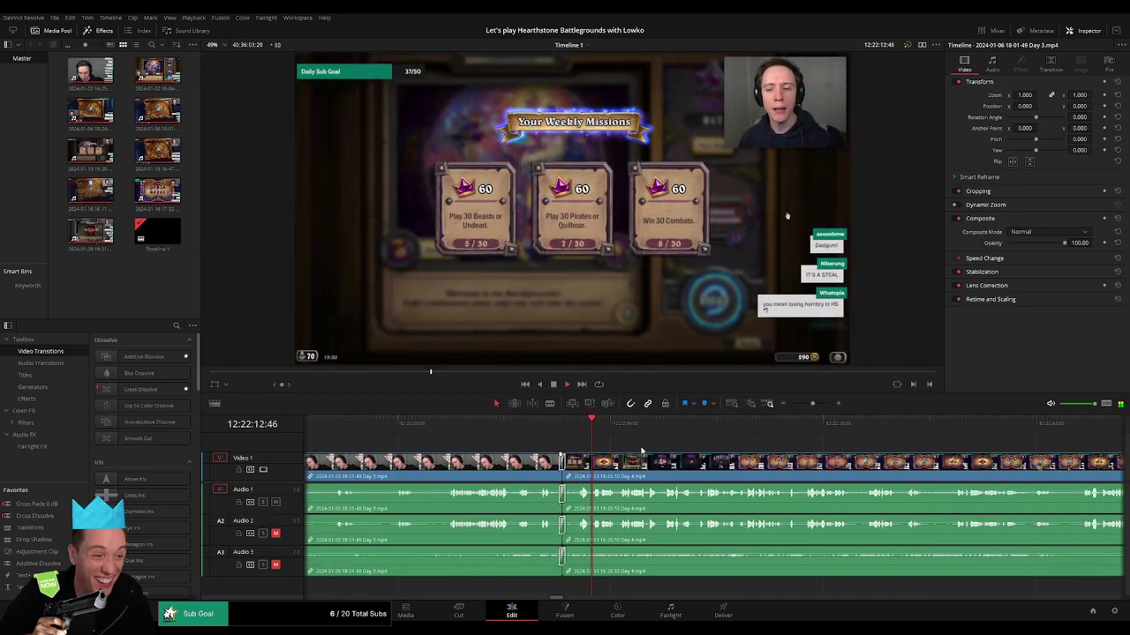
left_click_drag(812, 404, 791, 403)
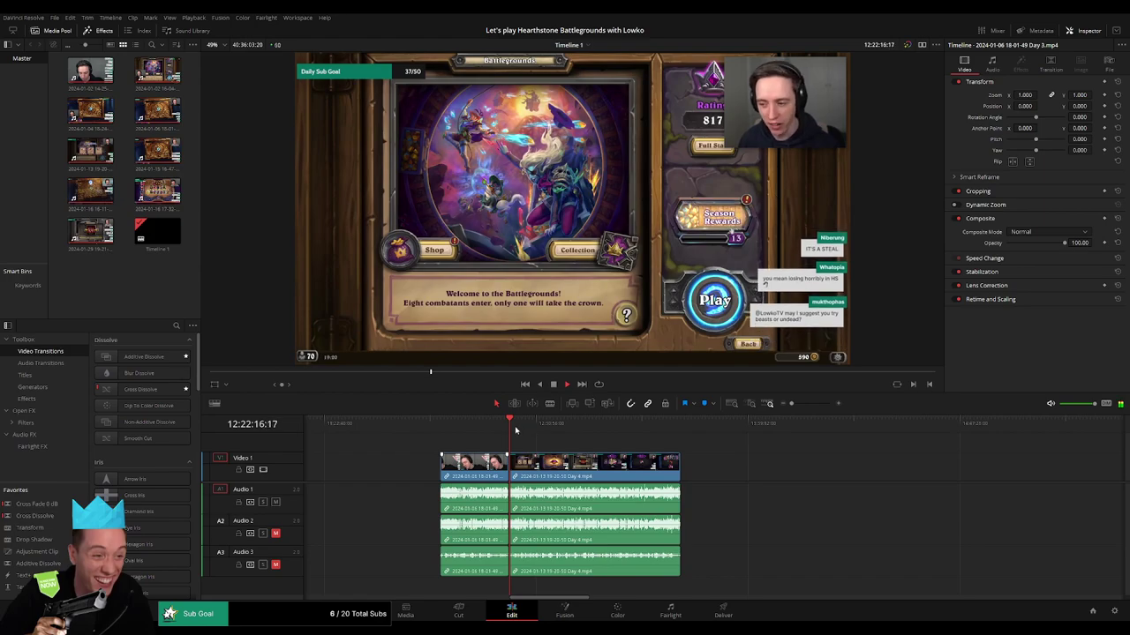
left_click_drag(536, 438, 620, 433)
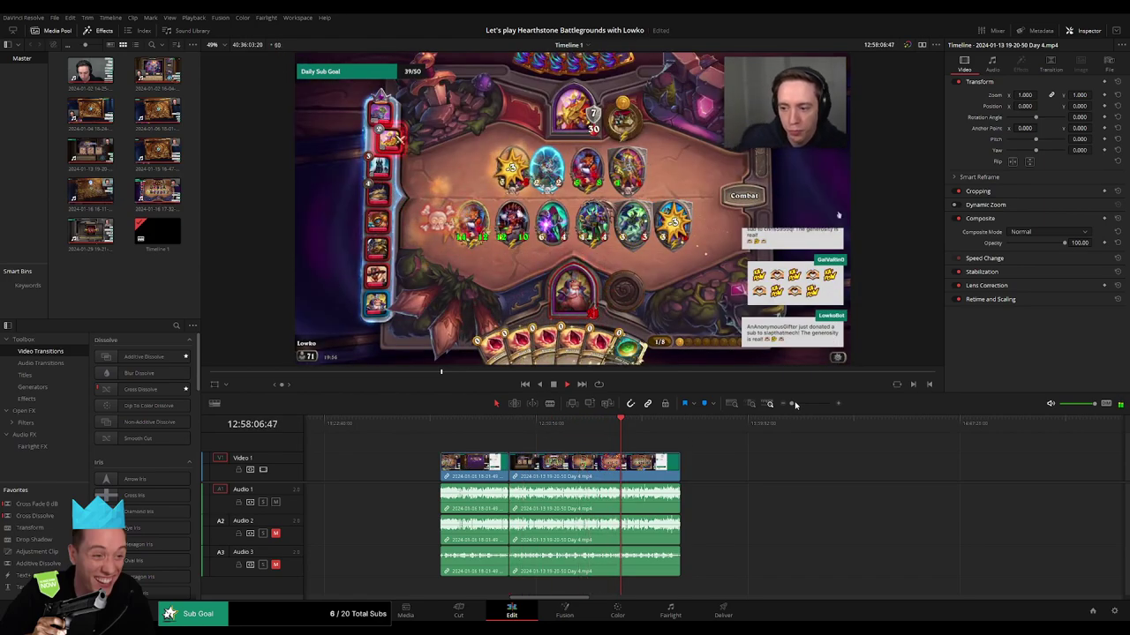
scroll(618, 437, "up", 3)
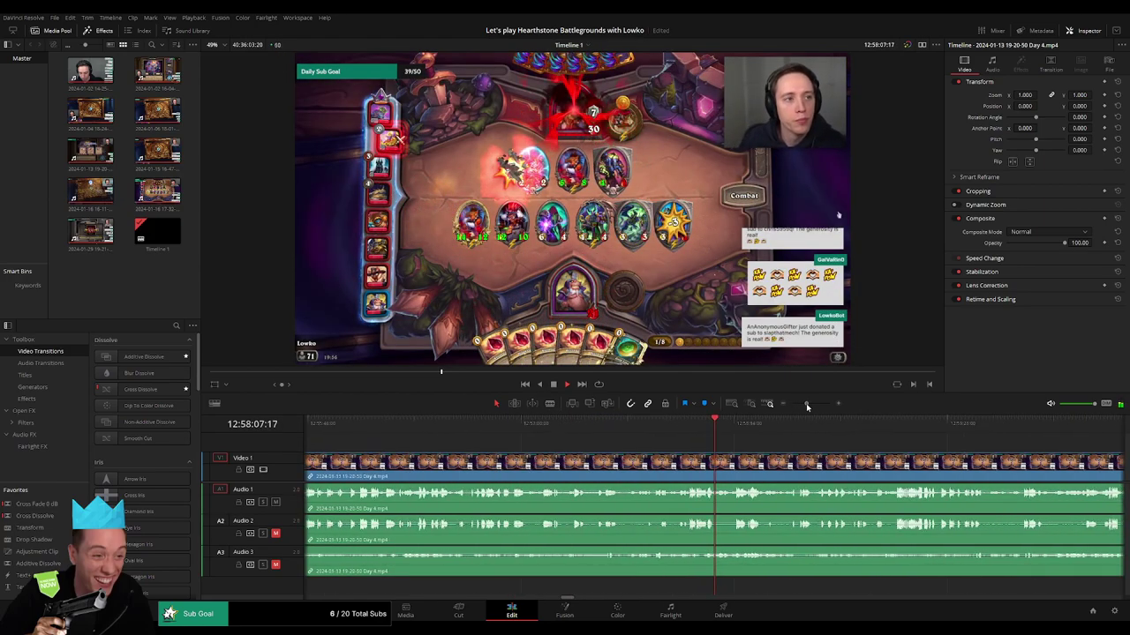
left_click(608, 428)
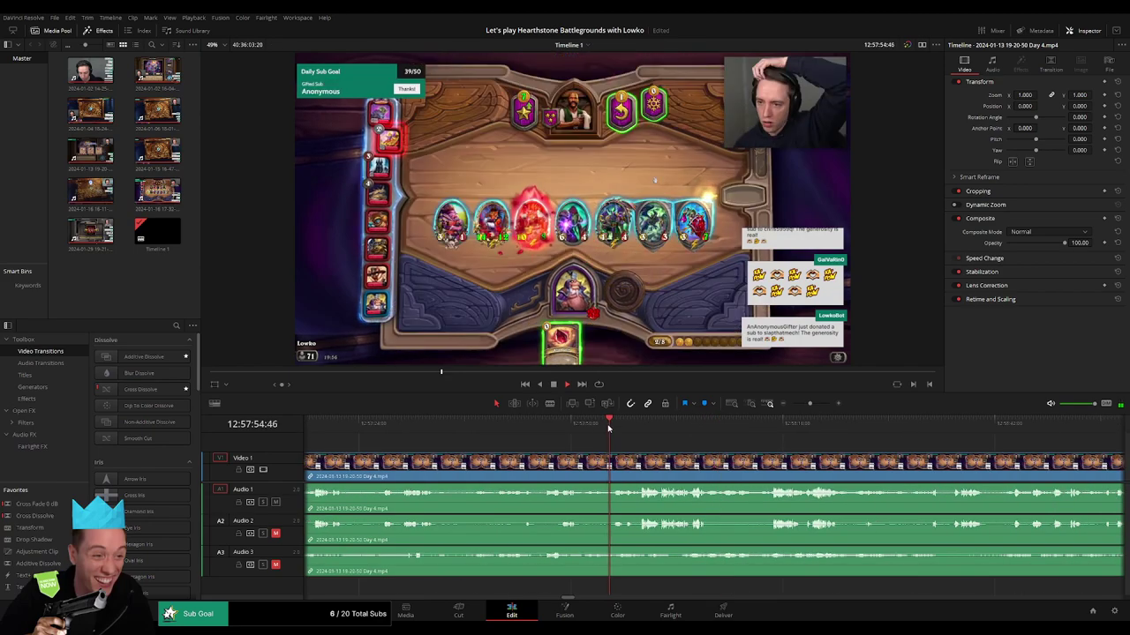
left_click(549, 428)
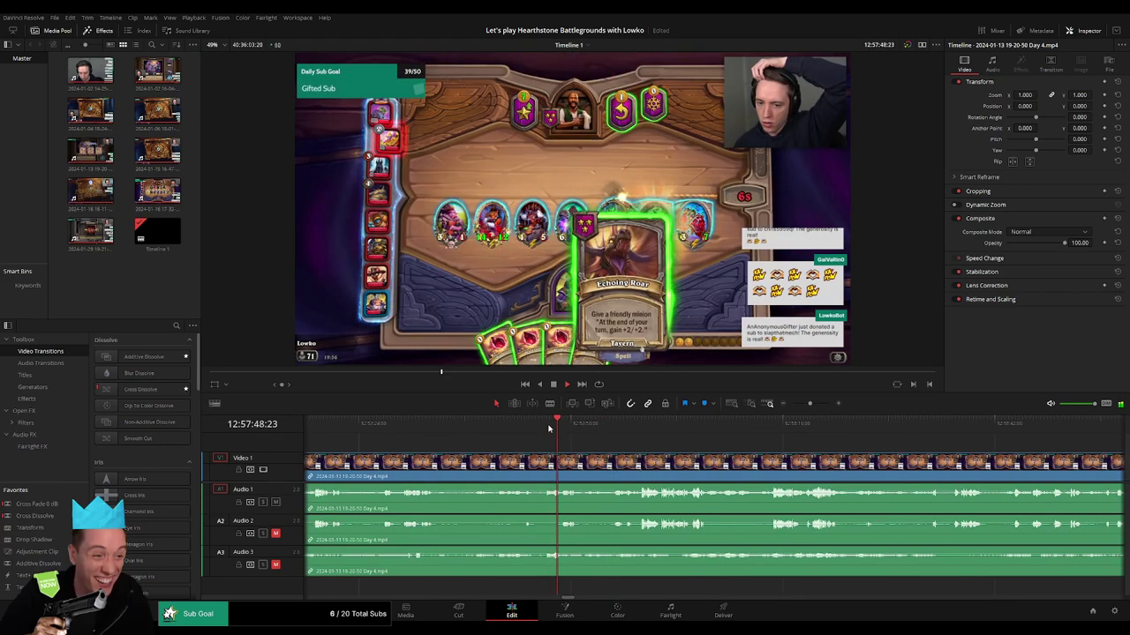
left_click(638, 430)
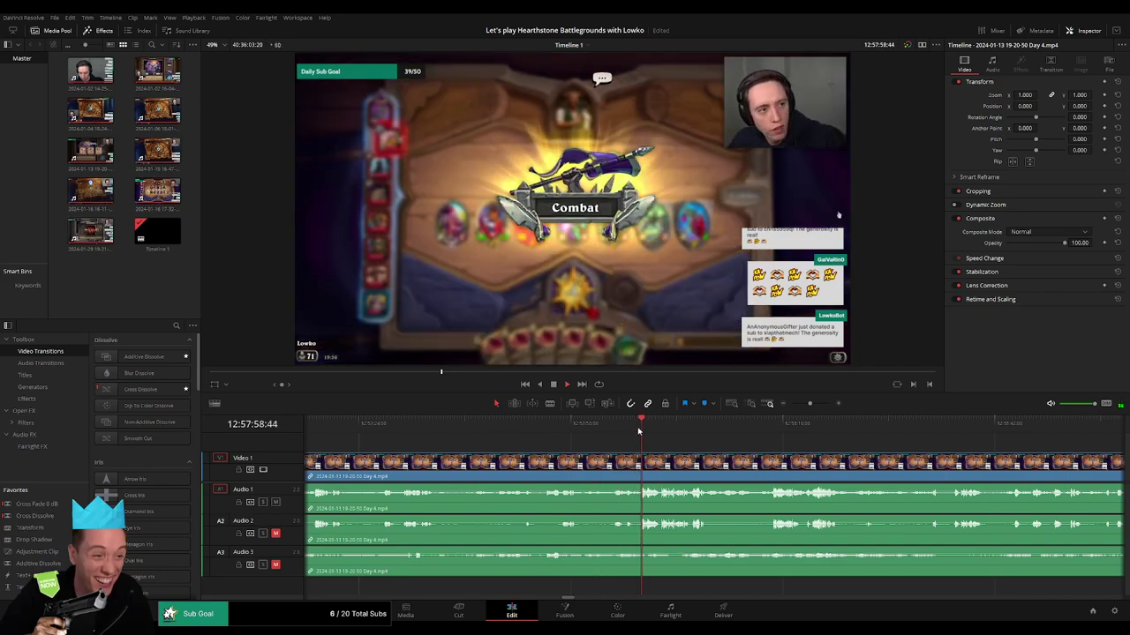
- Scrub Day 4 to the Combat screen and rewatch the moment just before combat
left_click_drag(807, 403, 815, 403)
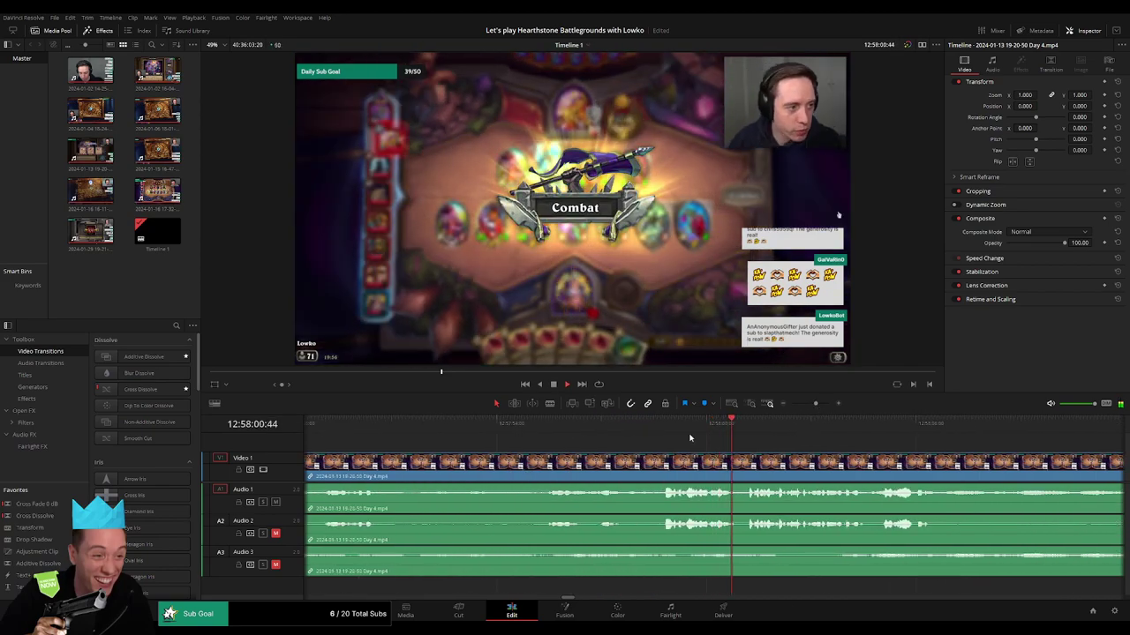
left_click_drag(548, 431, 650, 432)
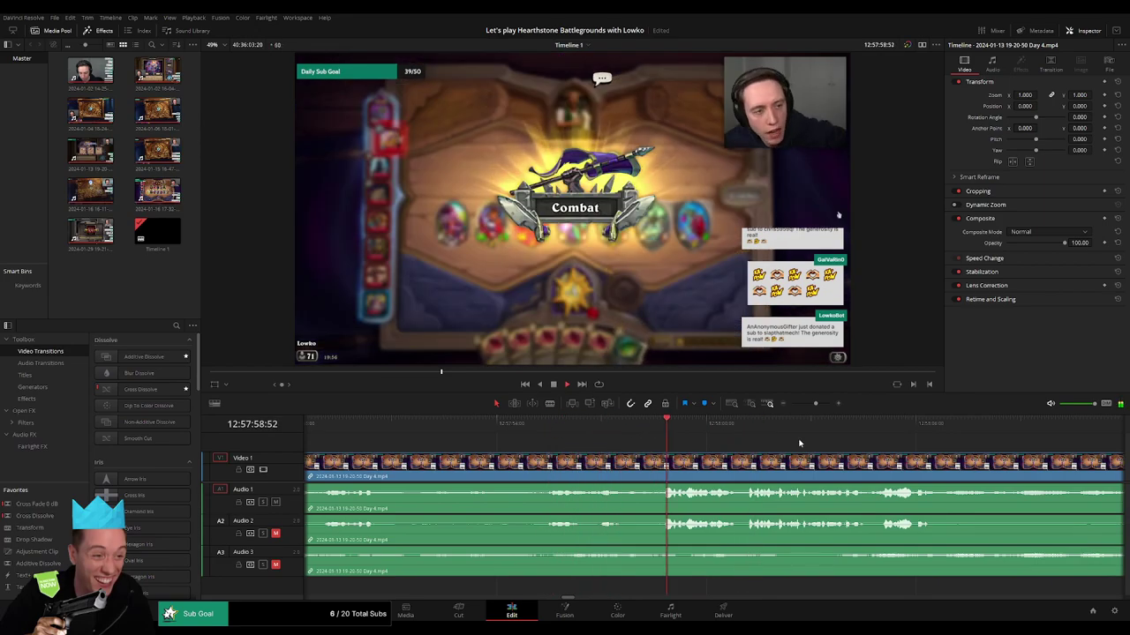
left_click_drag(814, 403, 810, 403)
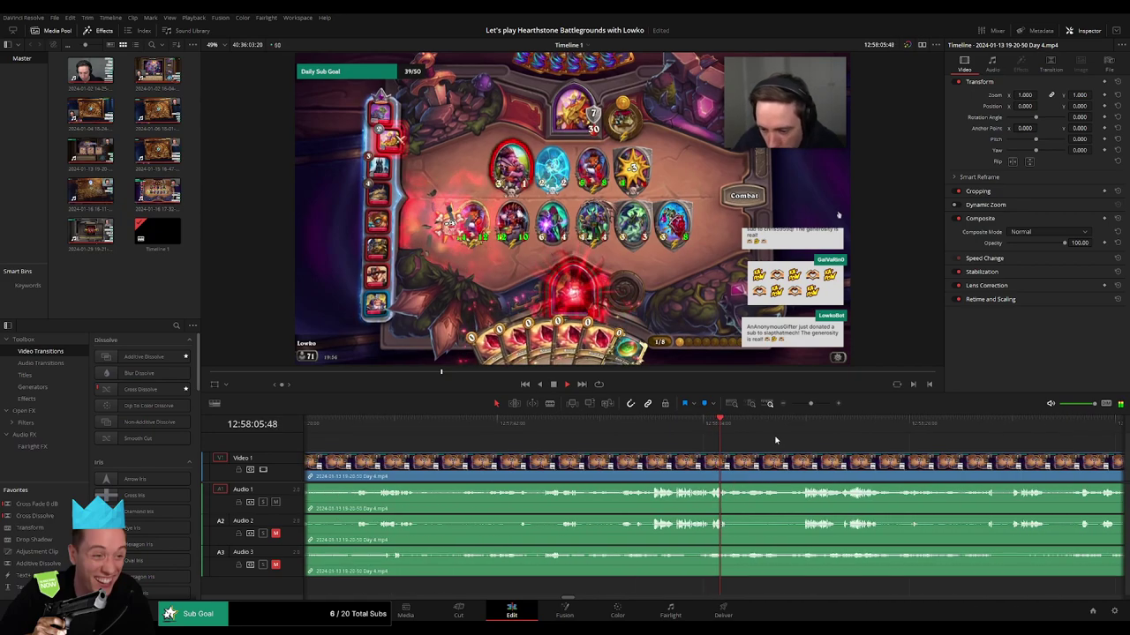
left_click(804, 430)
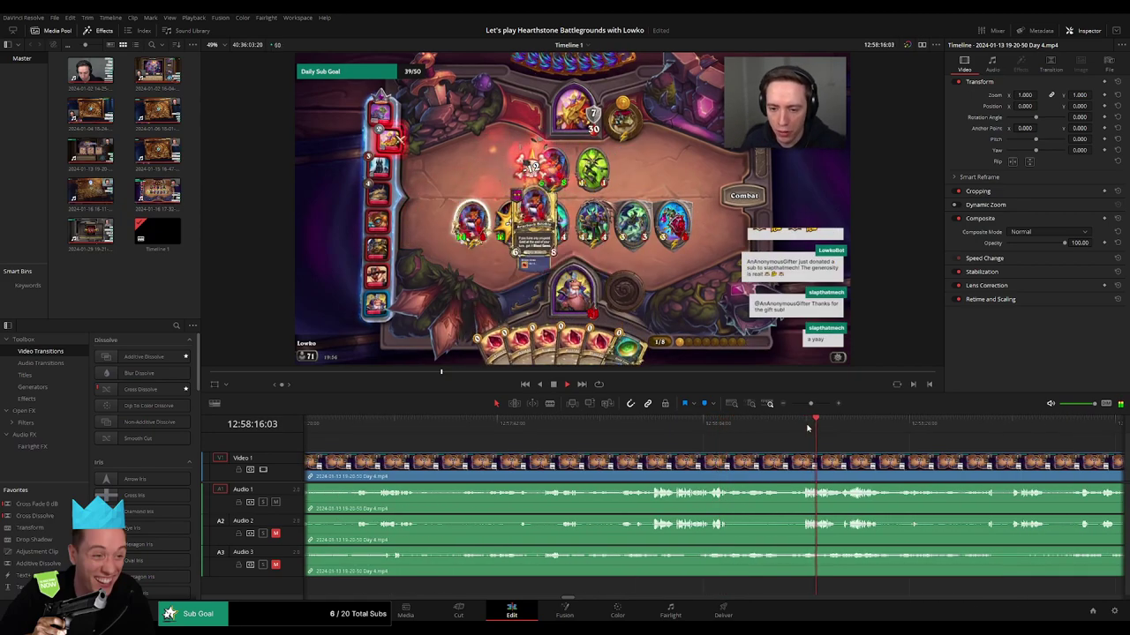
left_click(618, 433)
left_click_drag(810, 404, 814, 403)
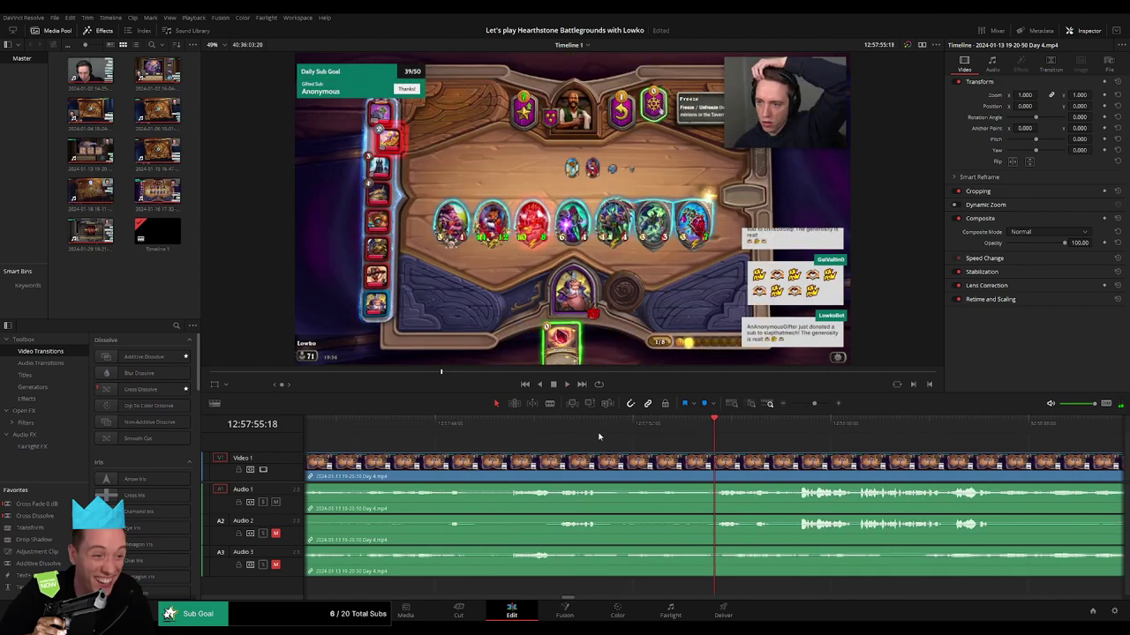
- Play the Day 4 footage and park the playhead exactly at 12:57:26
key("space")
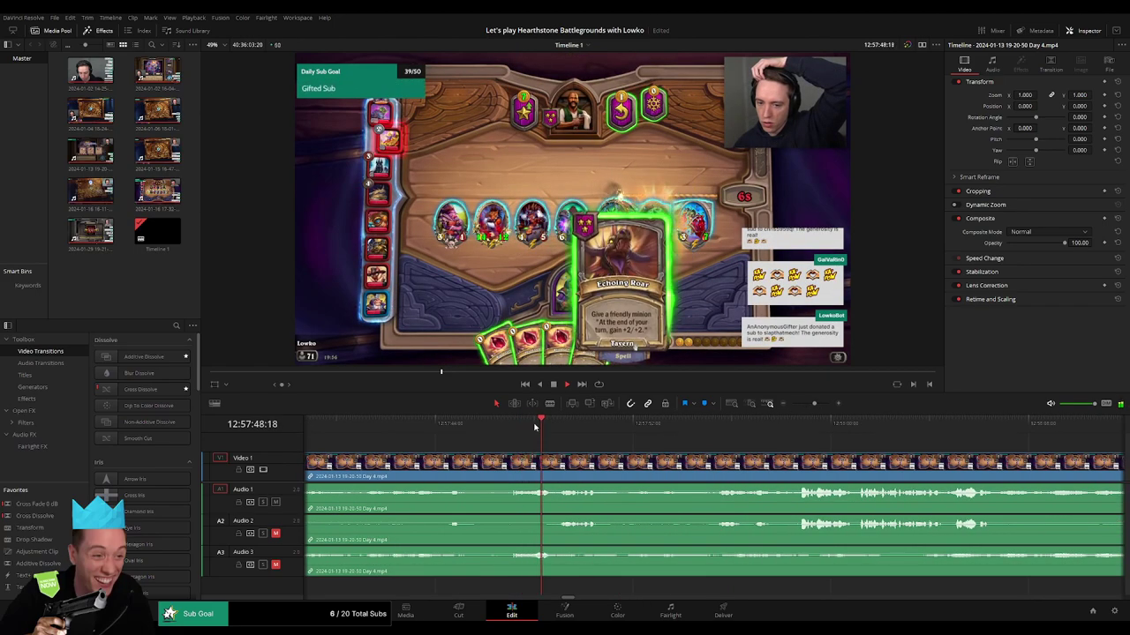
scroll(590, 437, "left", 2)
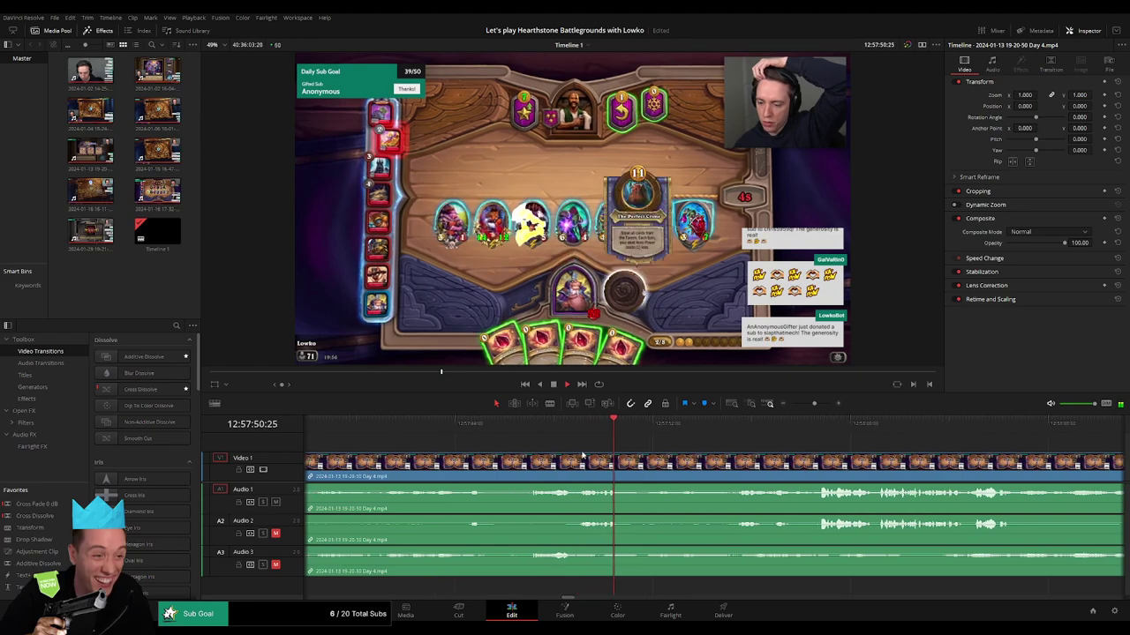
left_click(500, 424)
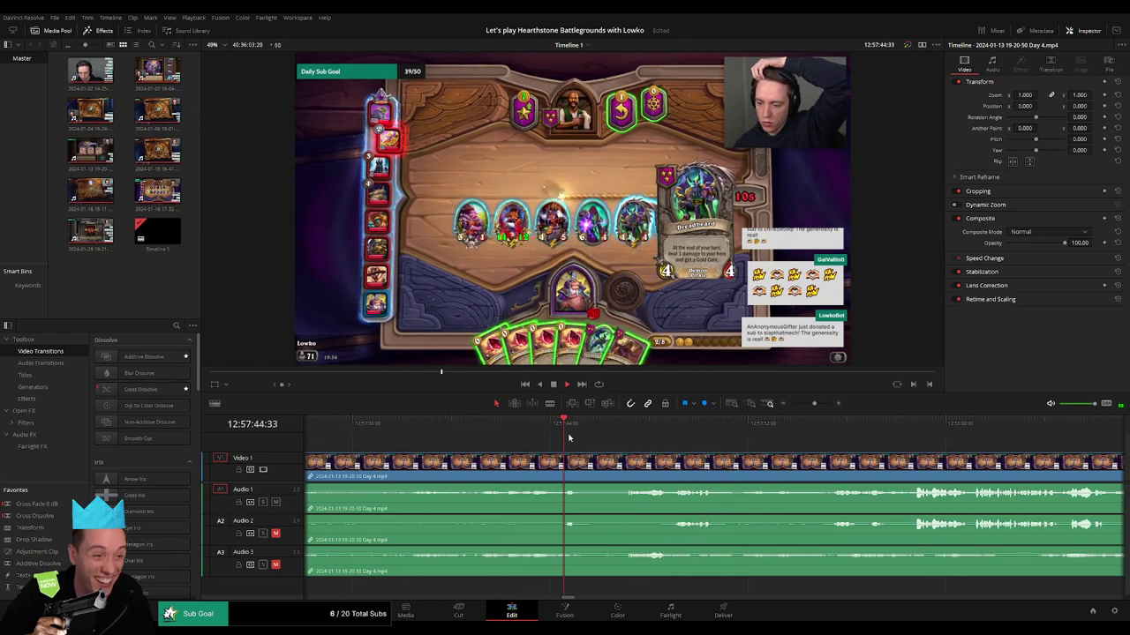
left_click(417, 426)
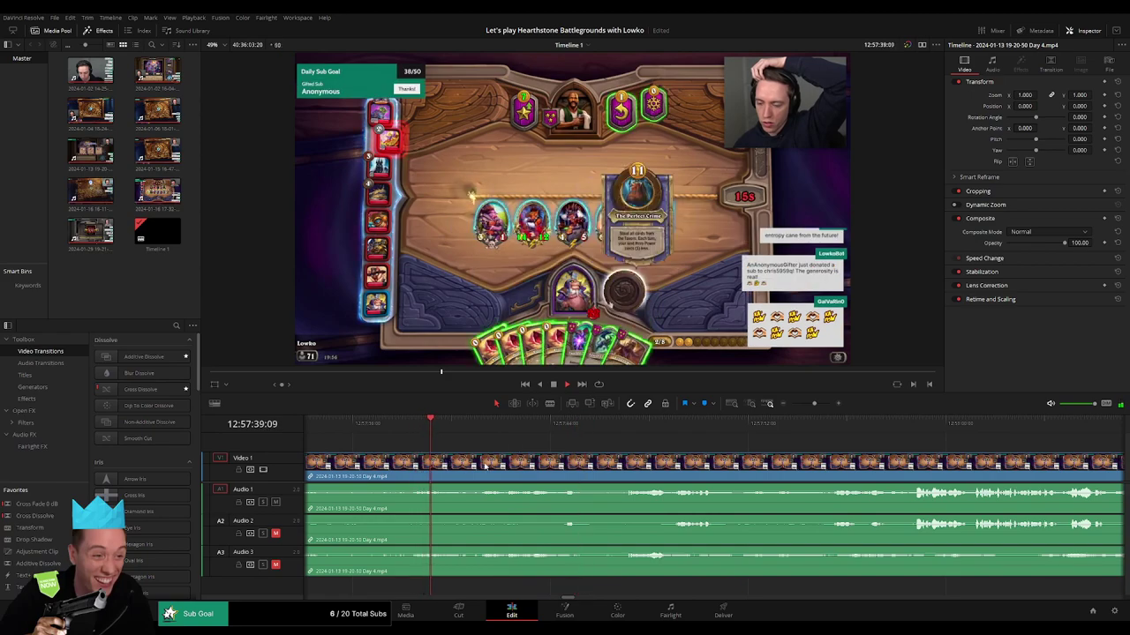
scroll(485, 467, "left", 3)
left_click(455, 426)
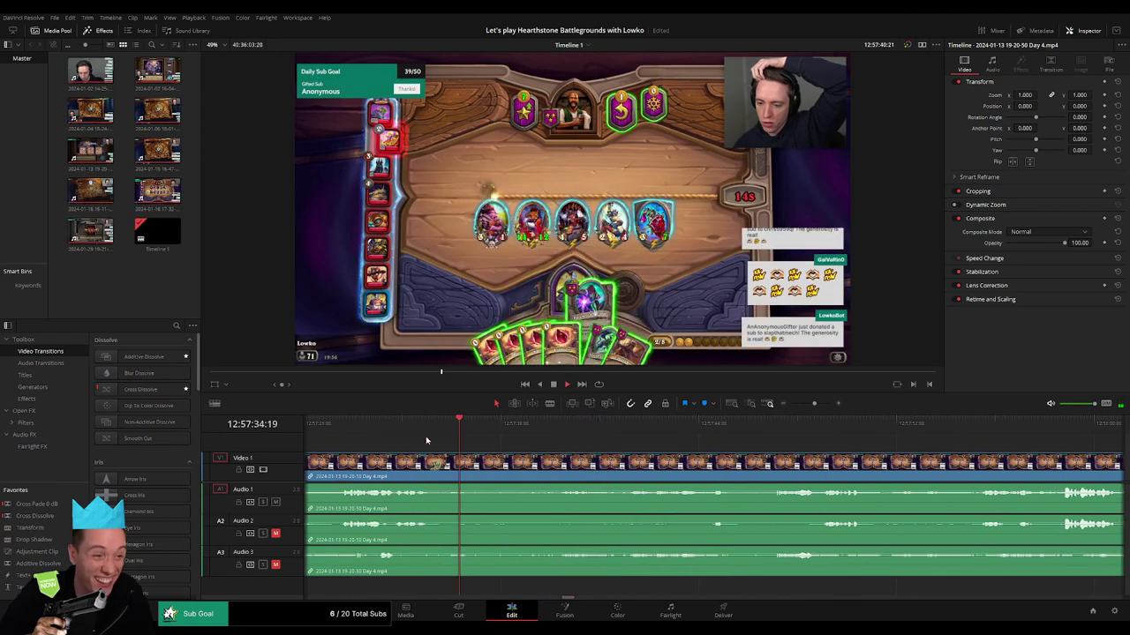
left_click(343, 430)
scroll(343, 431, "left", 3)
left_click(557, 431)
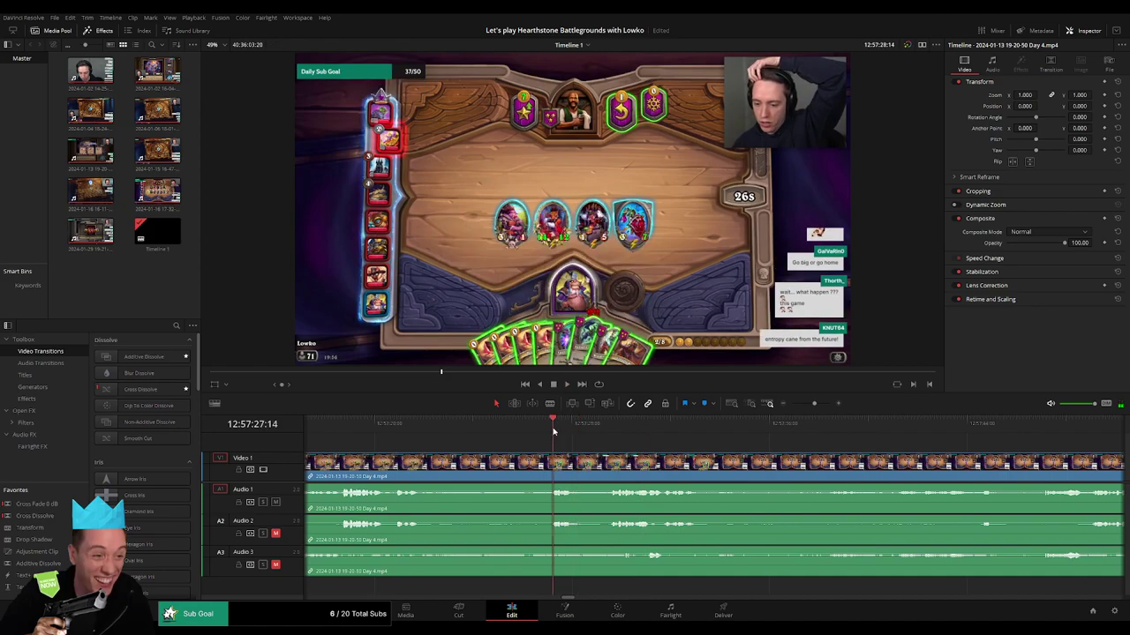
left_click_drag(549, 432, 529, 434)
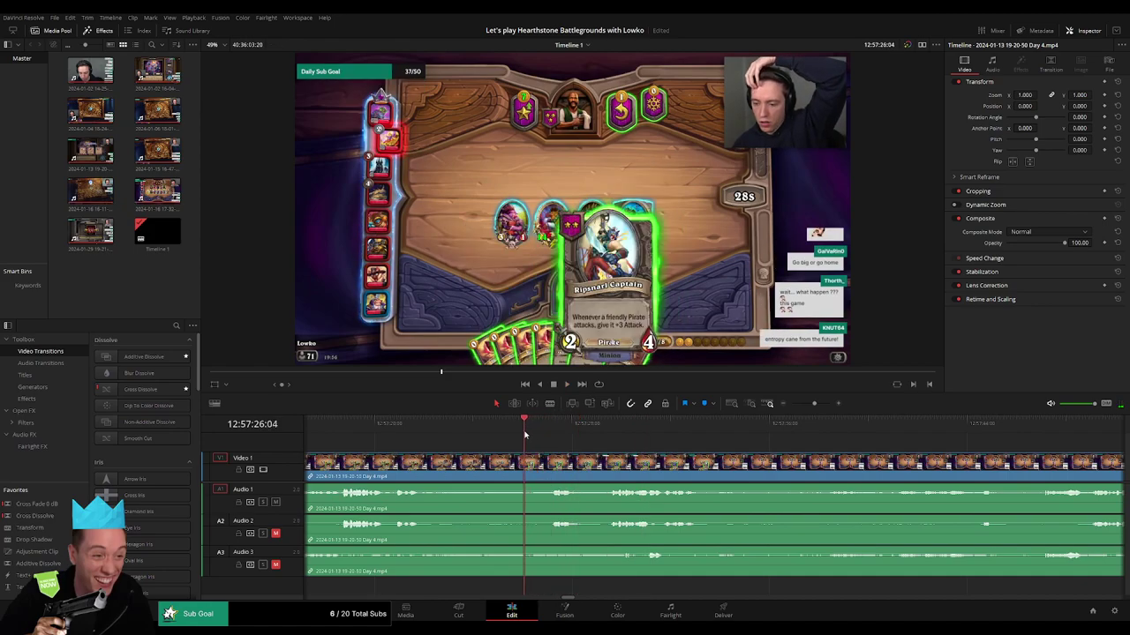
- Blade the Day 4 clip at 12:57:26 and fade all three audio tracks across the cut
left_click(526, 466)
key("a")
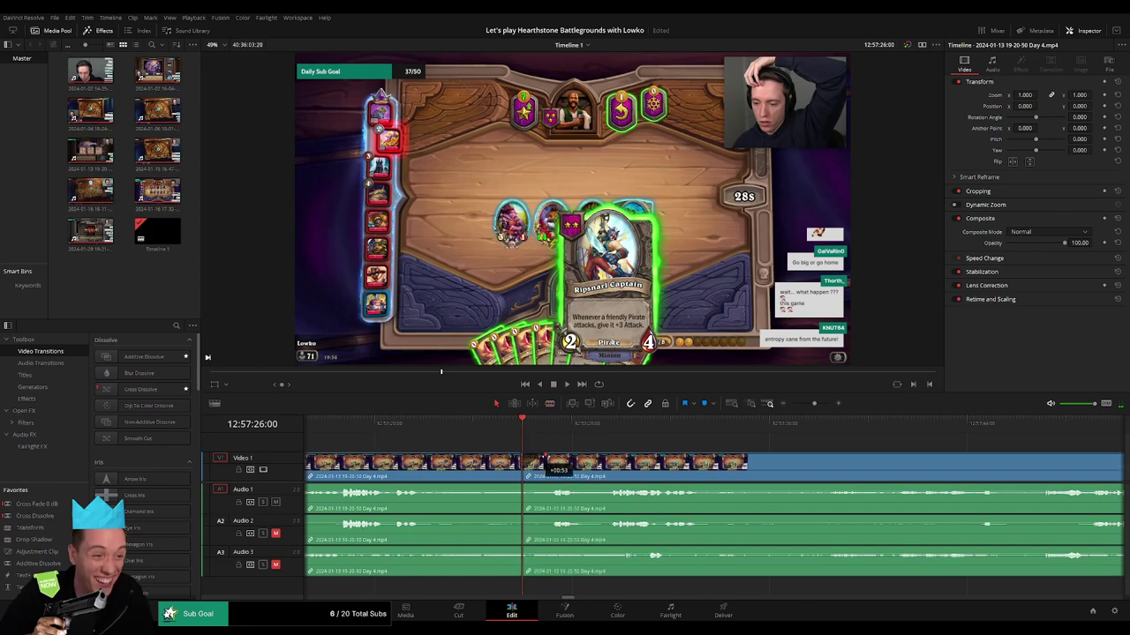
left_click_drag(547, 459, 521, 452)
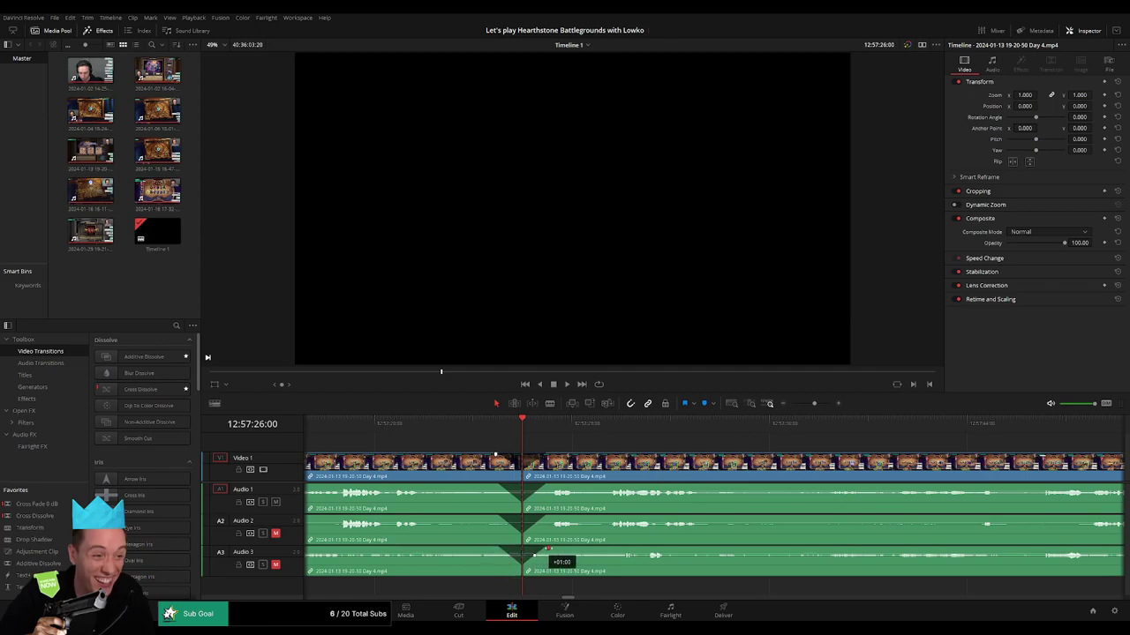
scroll(741, 450, "down", 5)
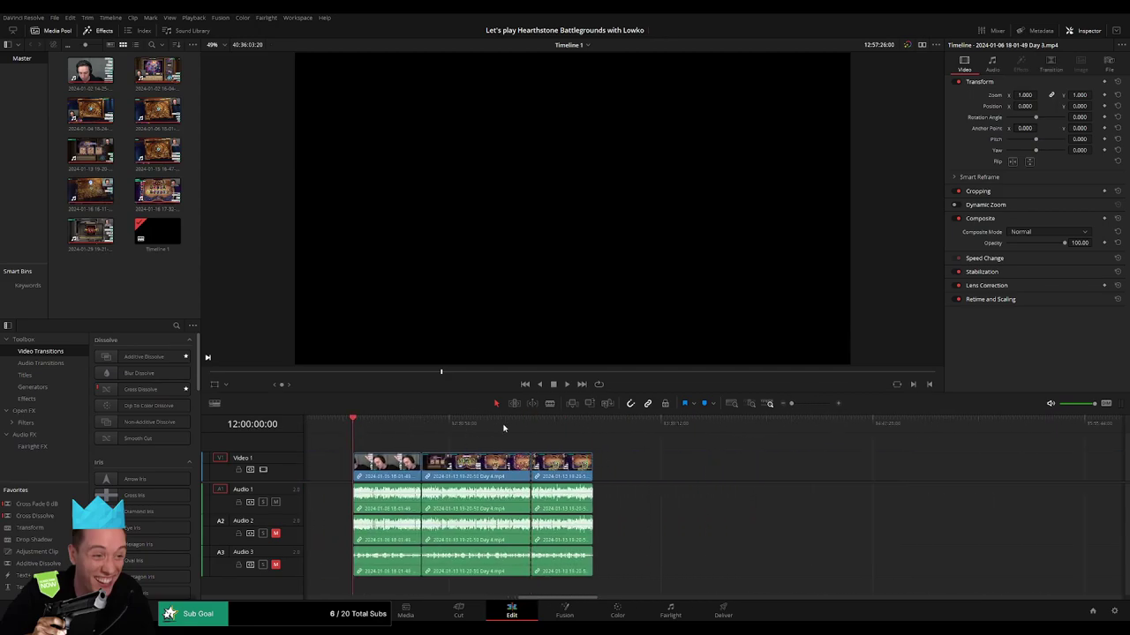
- Move the split-off Day 4 piece to start at 14:00:00:00, butting against Day 5
scroll(607, 456, "right", 3)
left_click_drag(438, 484, 838, 484)
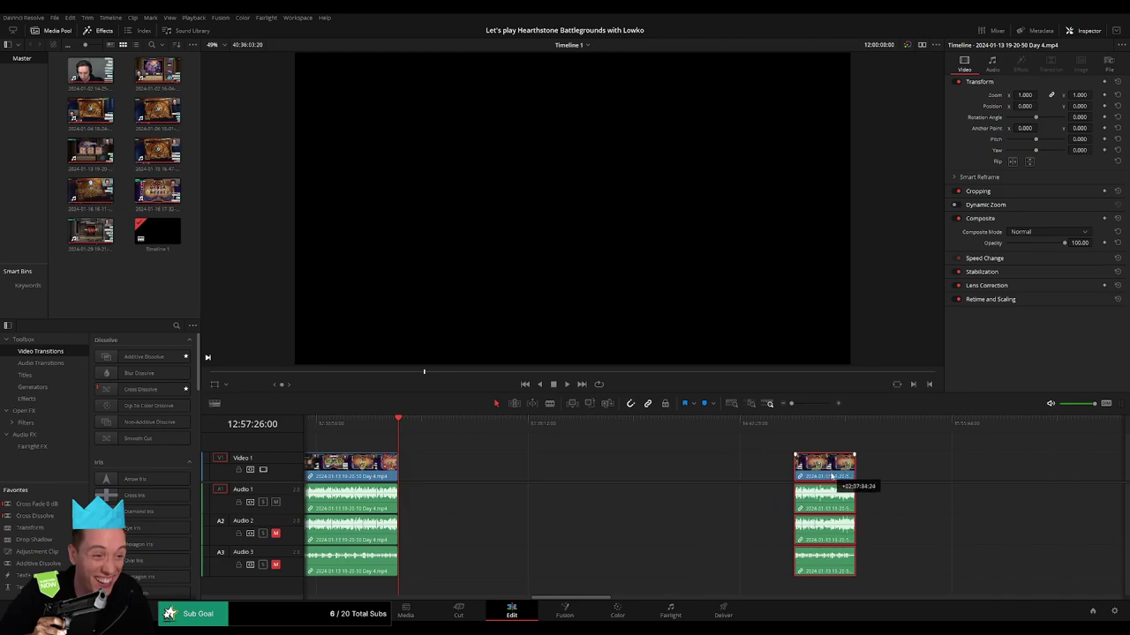
left_click(577, 458)
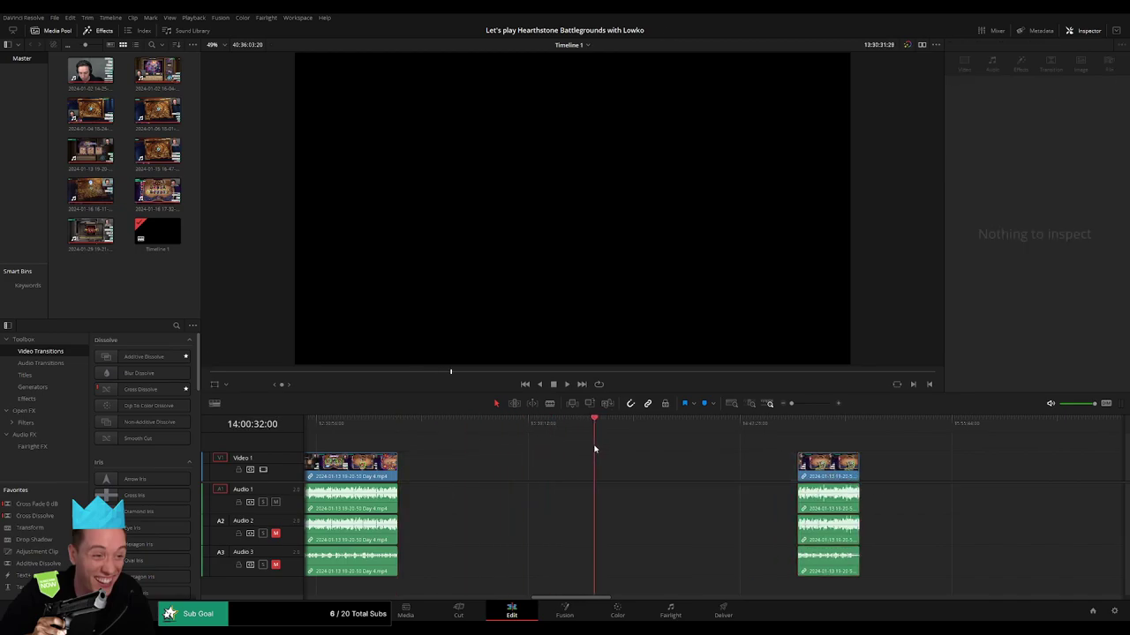
left_click(797, 404)
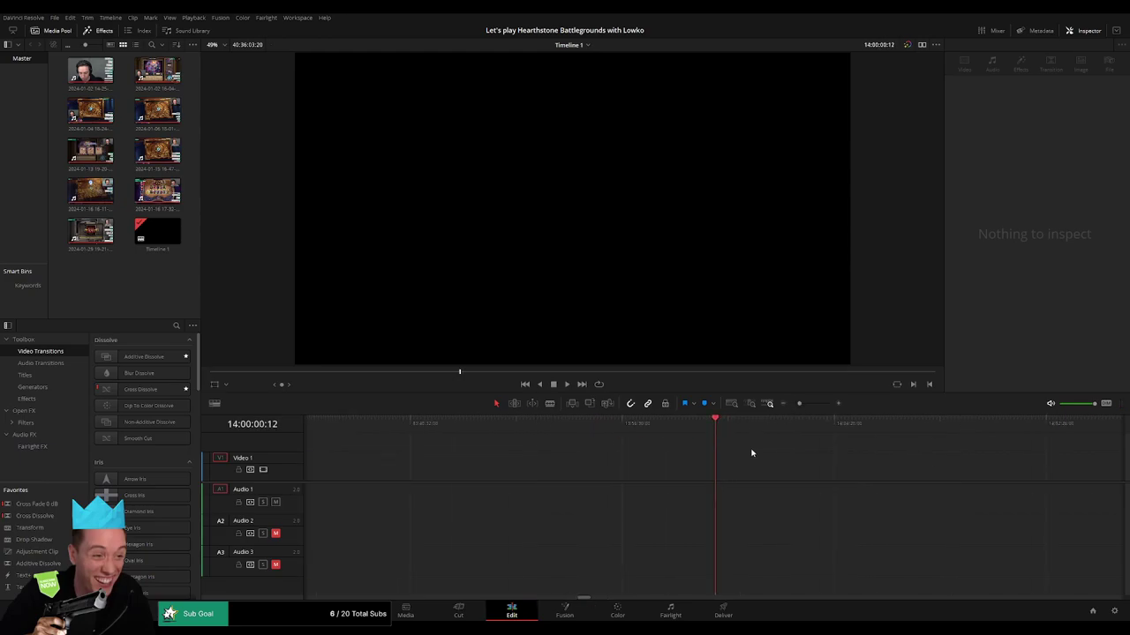
left_click(776, 405)
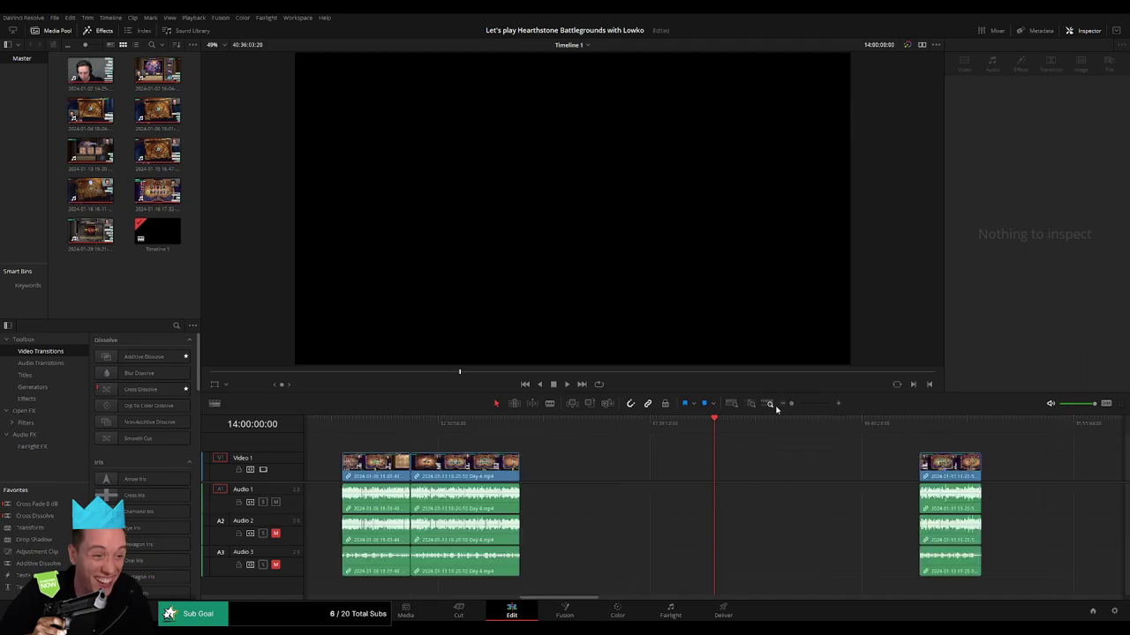
left_click_drag(941, 471, 745, 468)
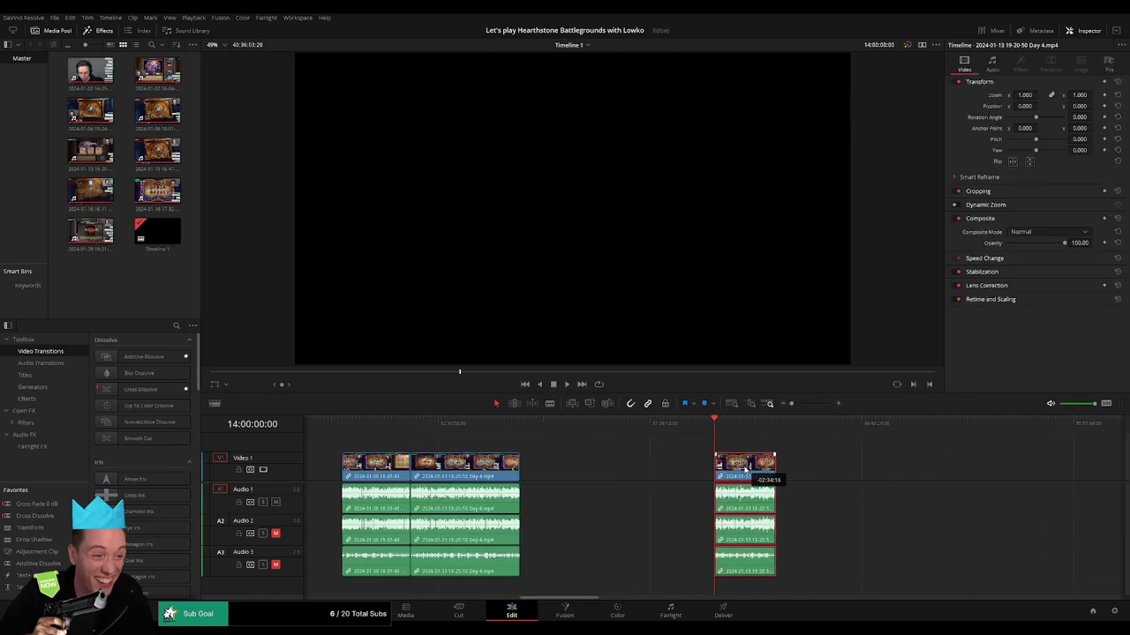
scroll(847, 459, "right", 5)
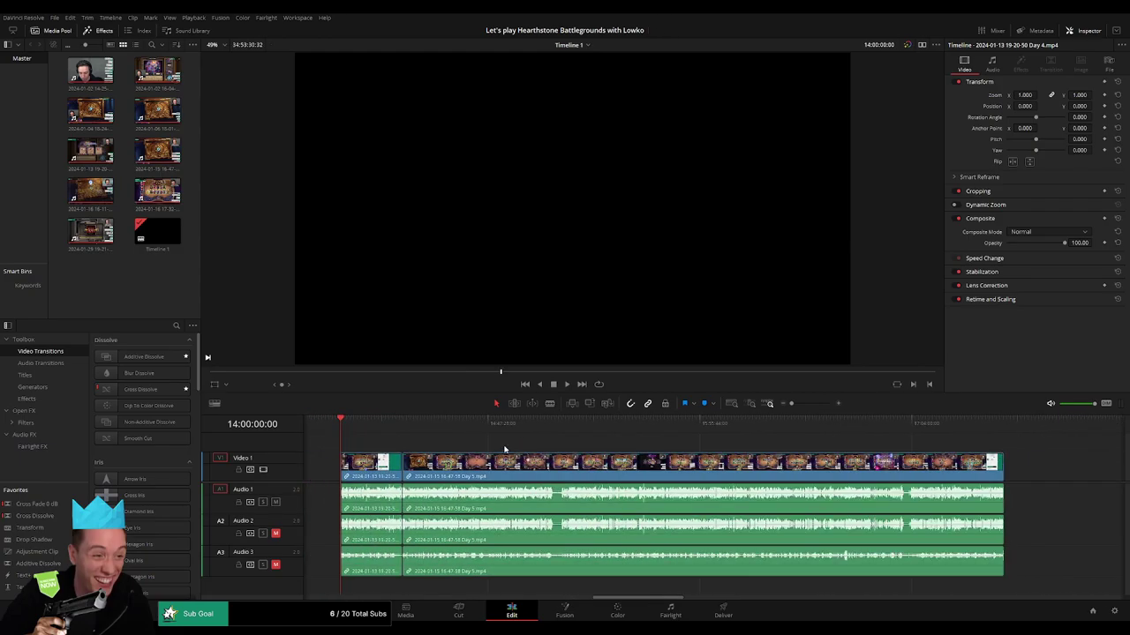
- Play through the Day 4 ending past the 1st Place screen, stopping at 14:17:26 where facecam begins
key("space")
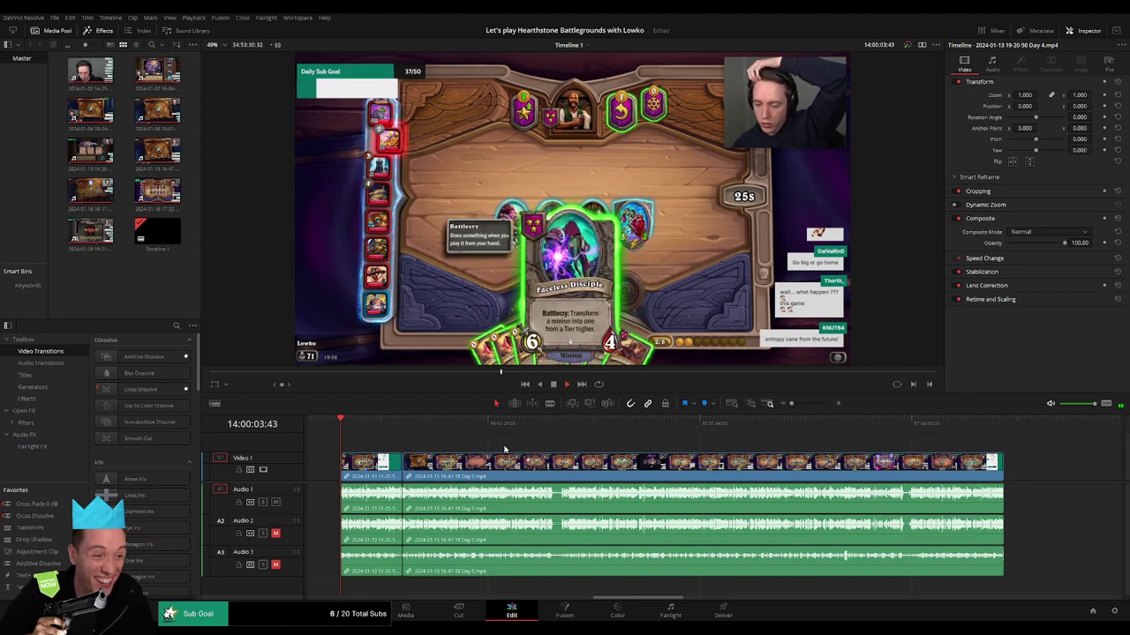
left_click_drag(790, 403, 801, 404)
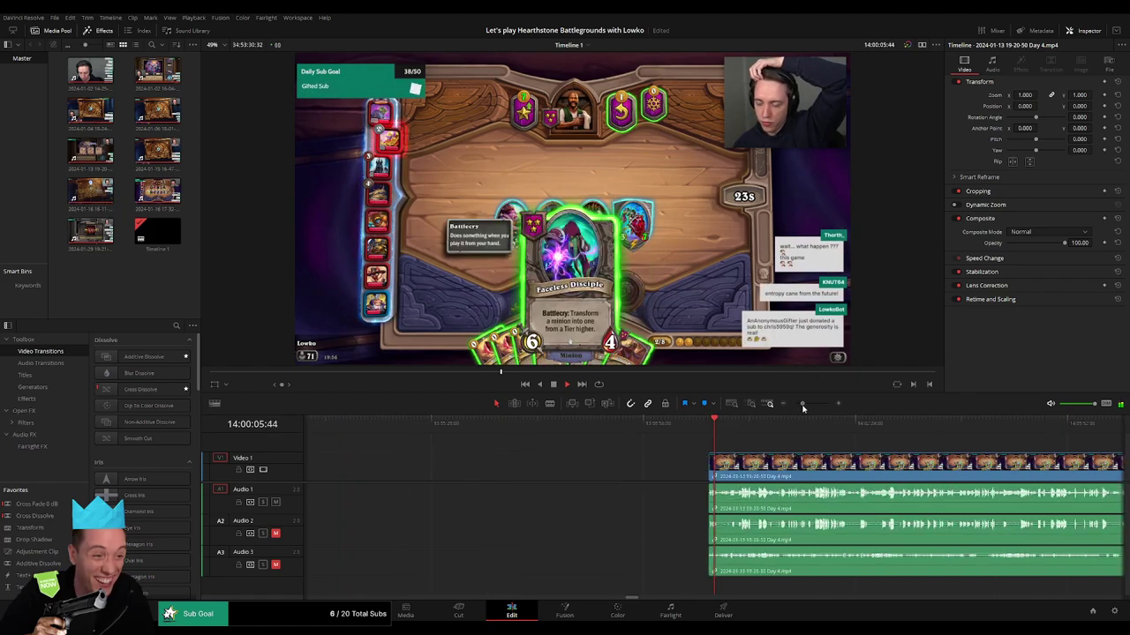
scroll(667, 440, "right", 5)
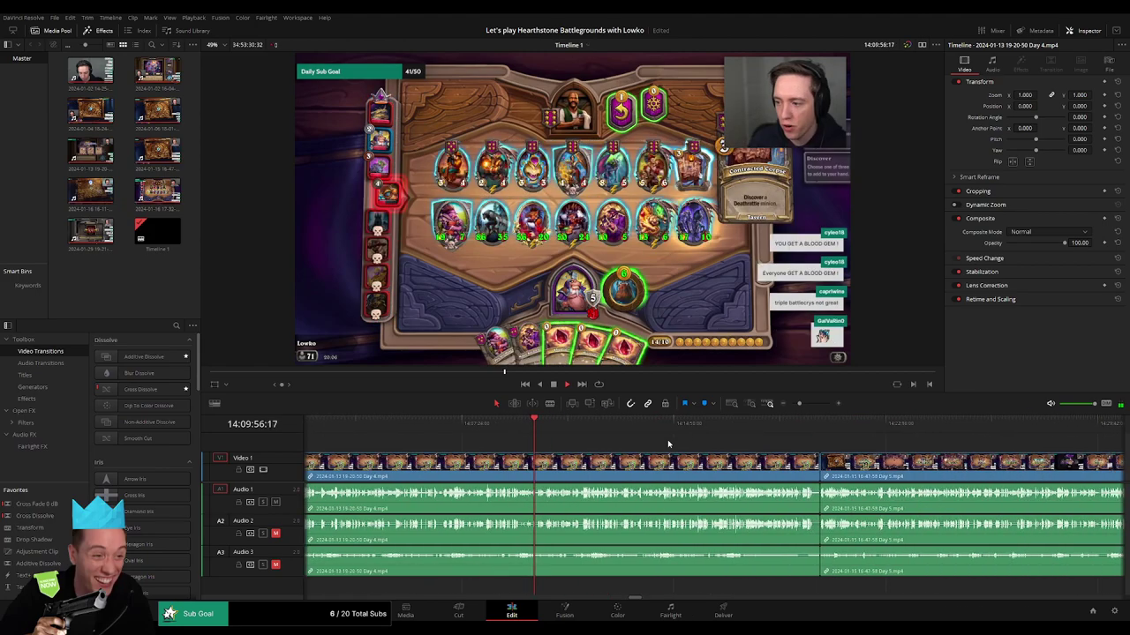
left_click(800, 432)
key("space")
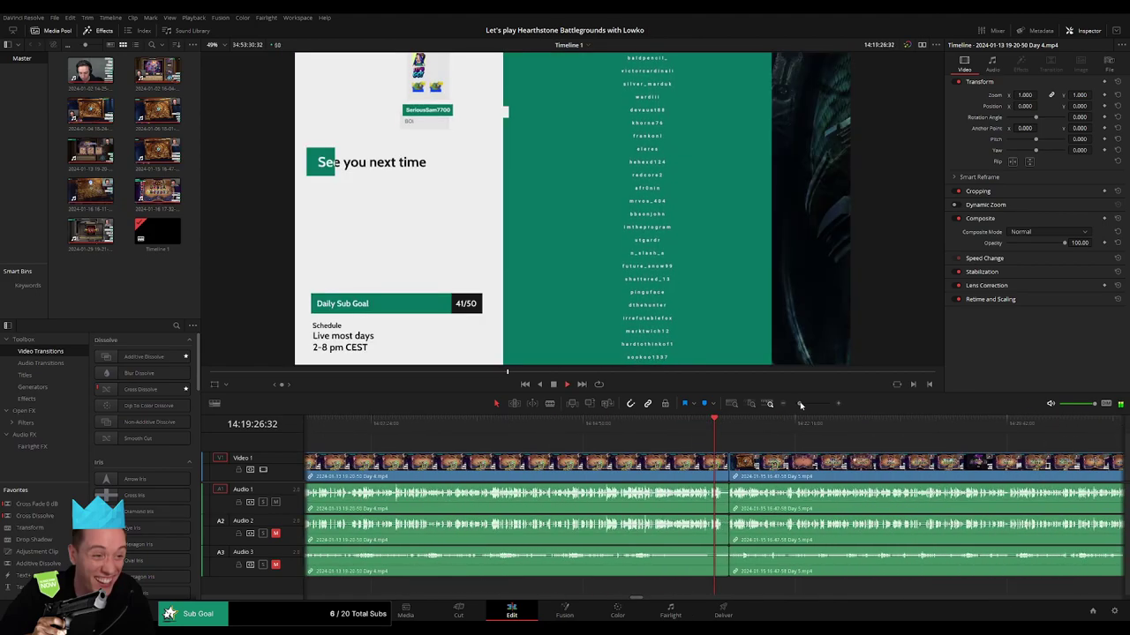
left_click(516, 431)
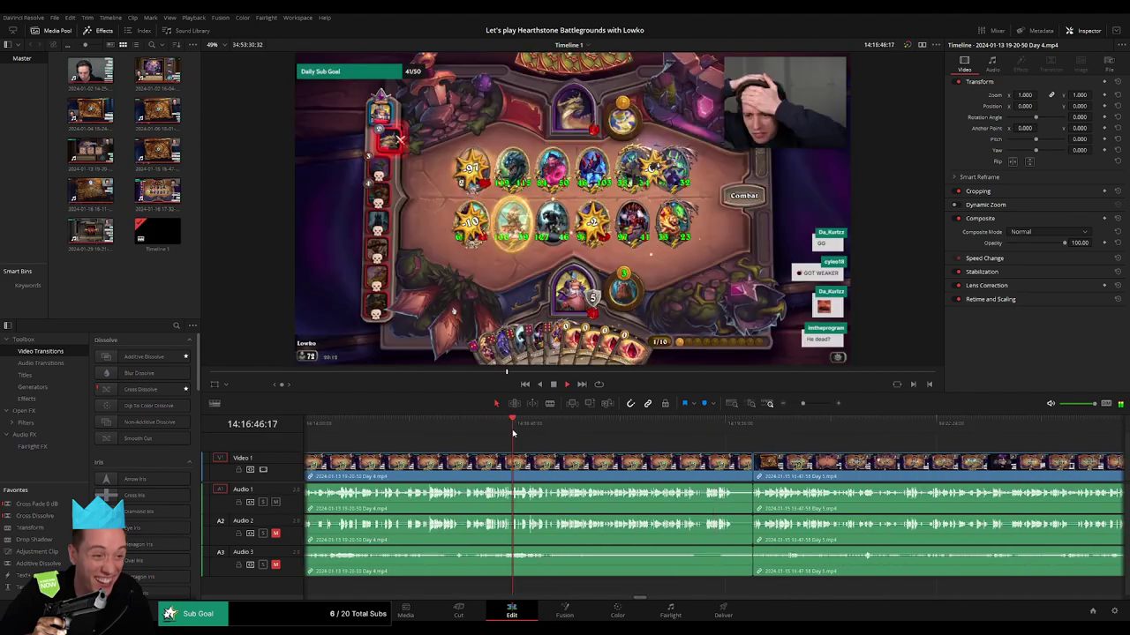
left_click(542, 430)
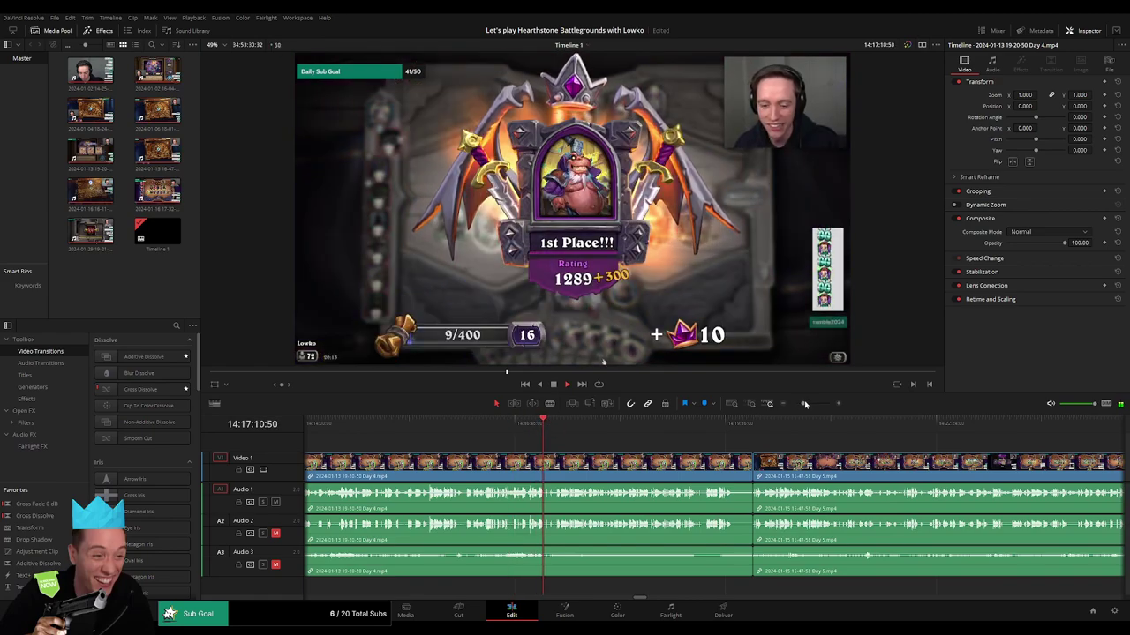
left_click_drag(802, 403, 810, 404)
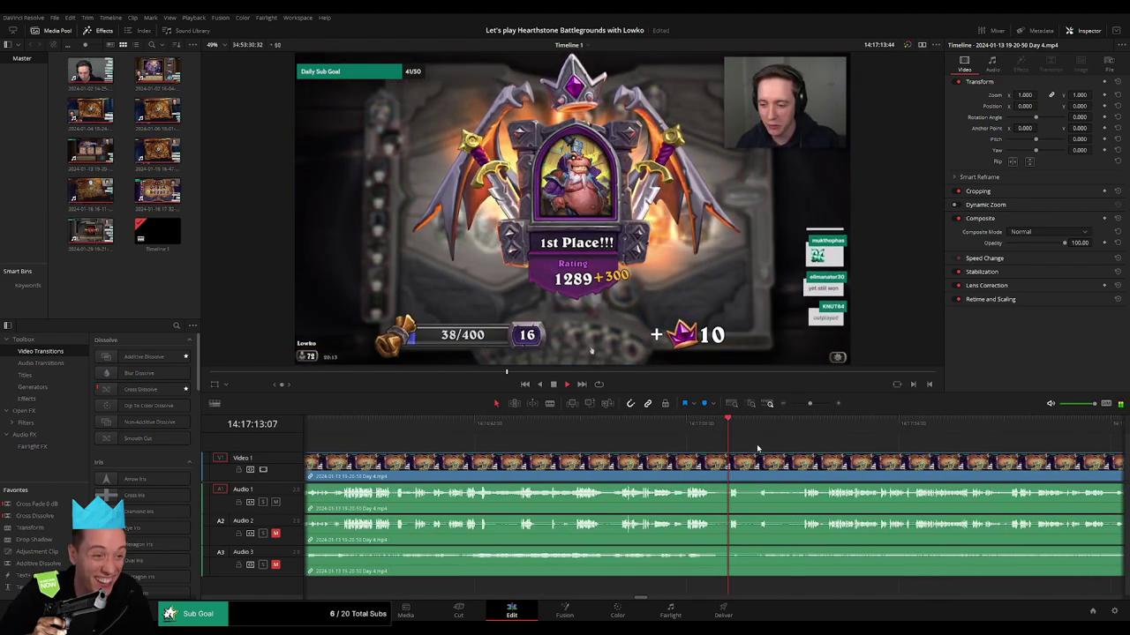
scroll(574, 442, "right", 3)
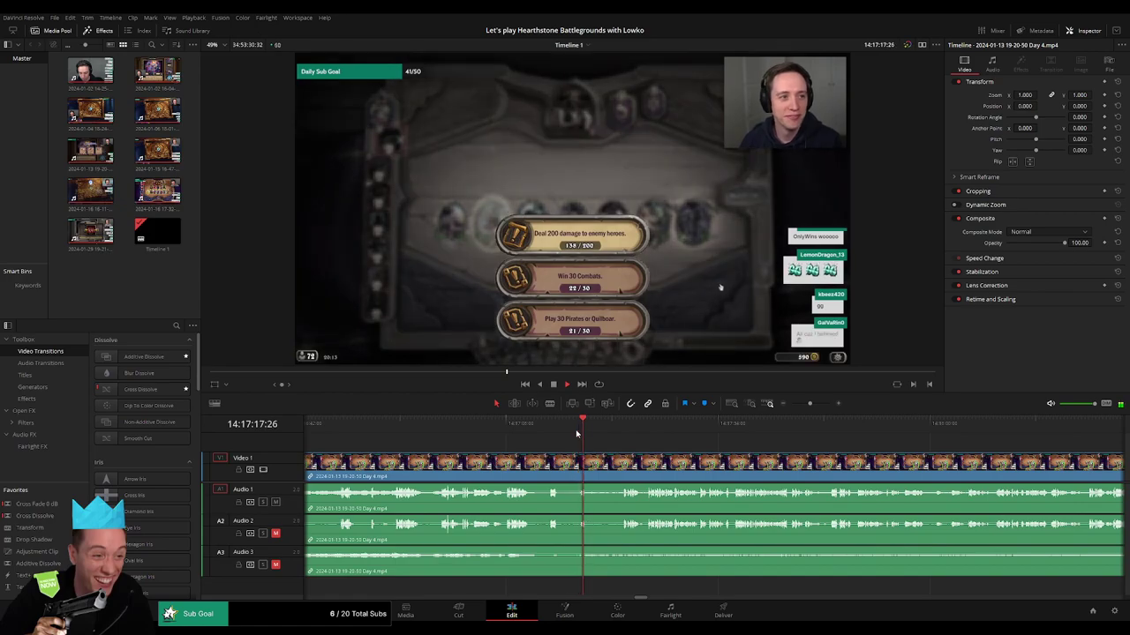
left_click(605, 431)
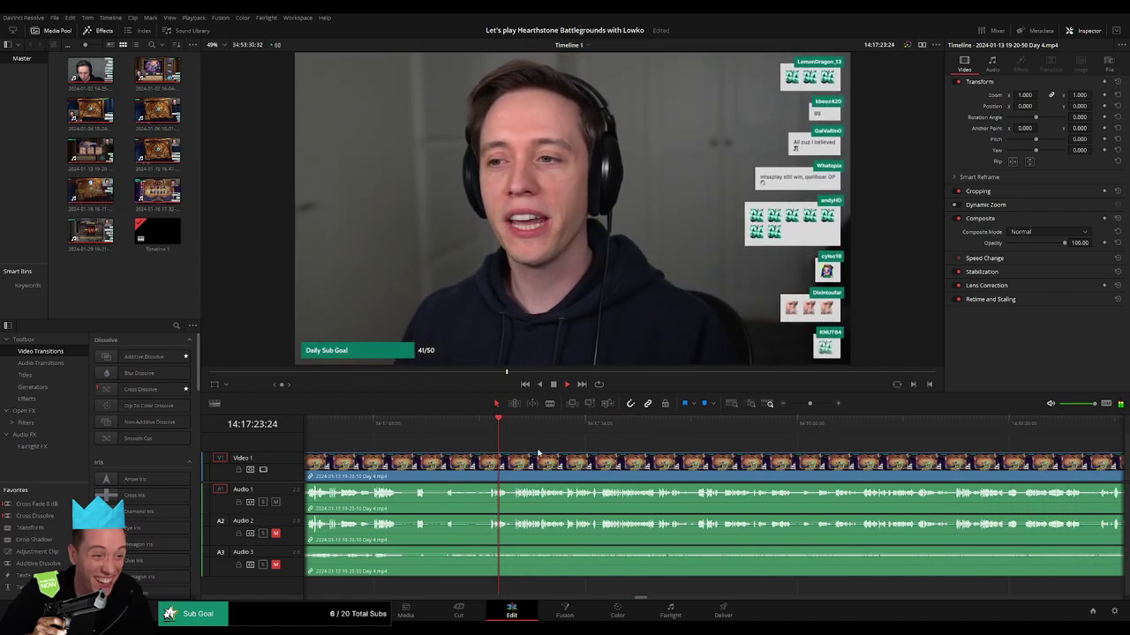
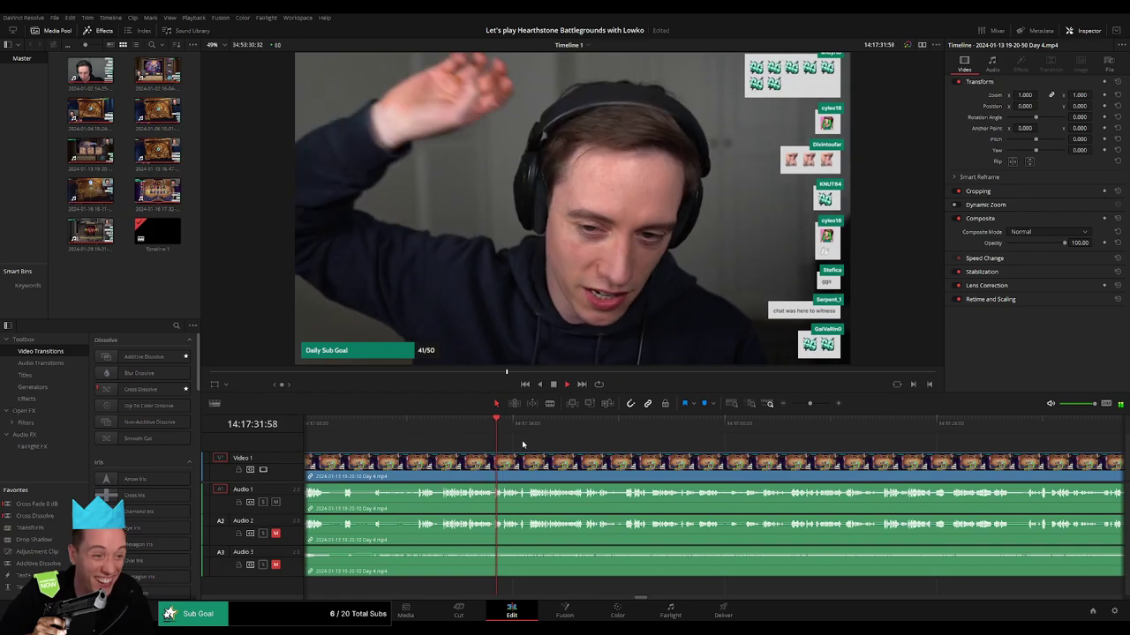
- Scrub the Day 4 footage and stop at the Battlegrounds menu moment
left_click_drag(517, 442, 593, 430)
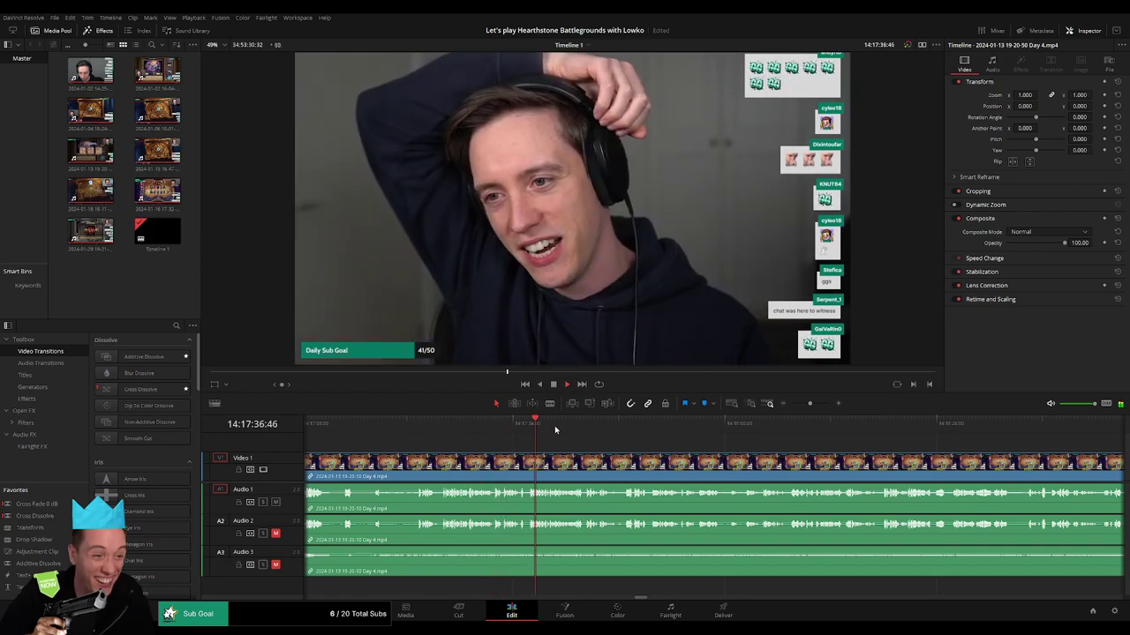
key("space")
left_click(624, 429)
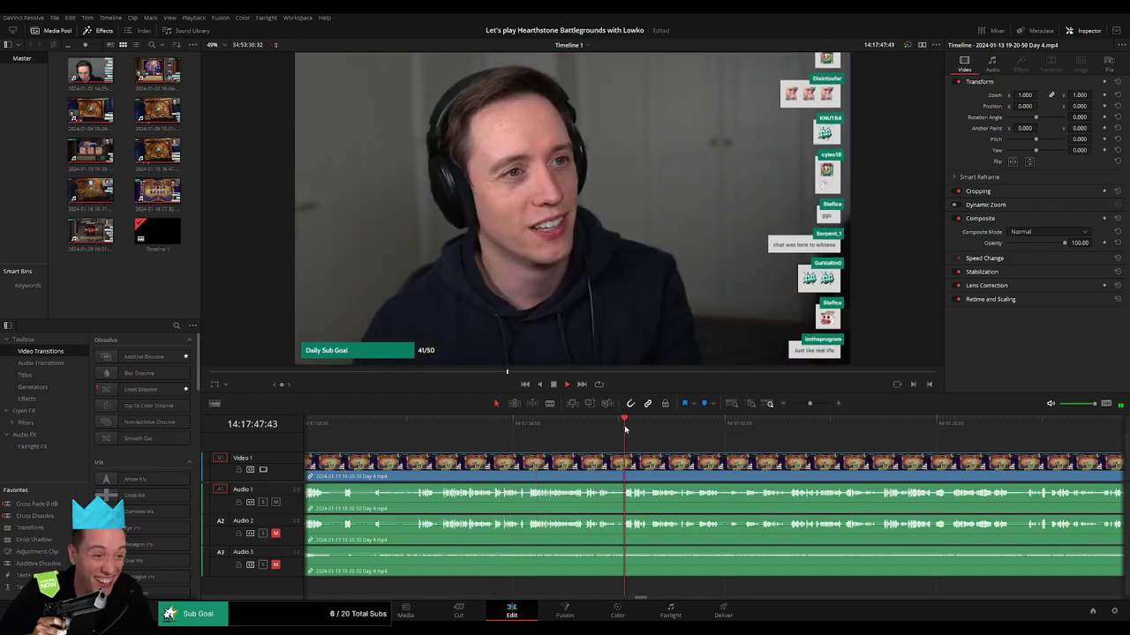
scroll(618, 452, "right", 3)
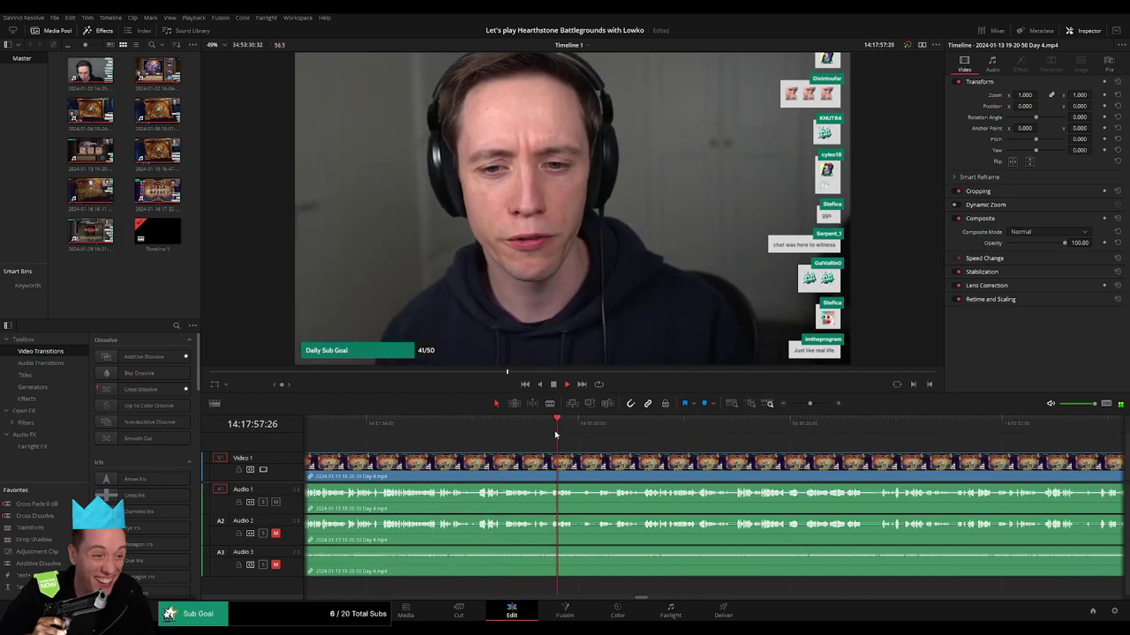
scroll(524, 460, "left", 4)
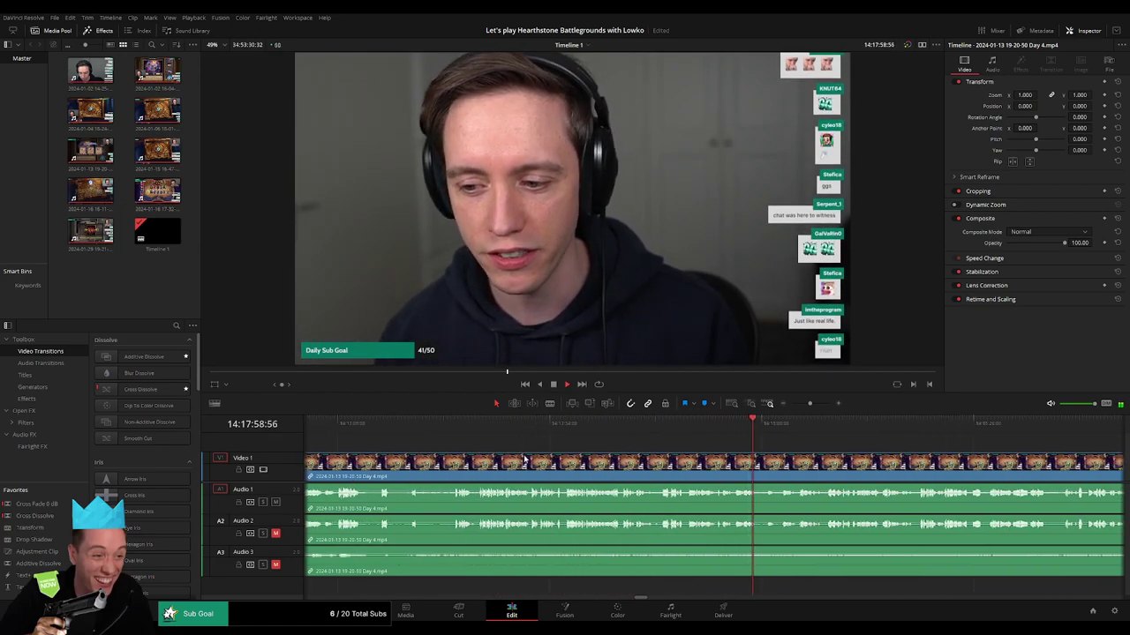
left_click(408, 429)
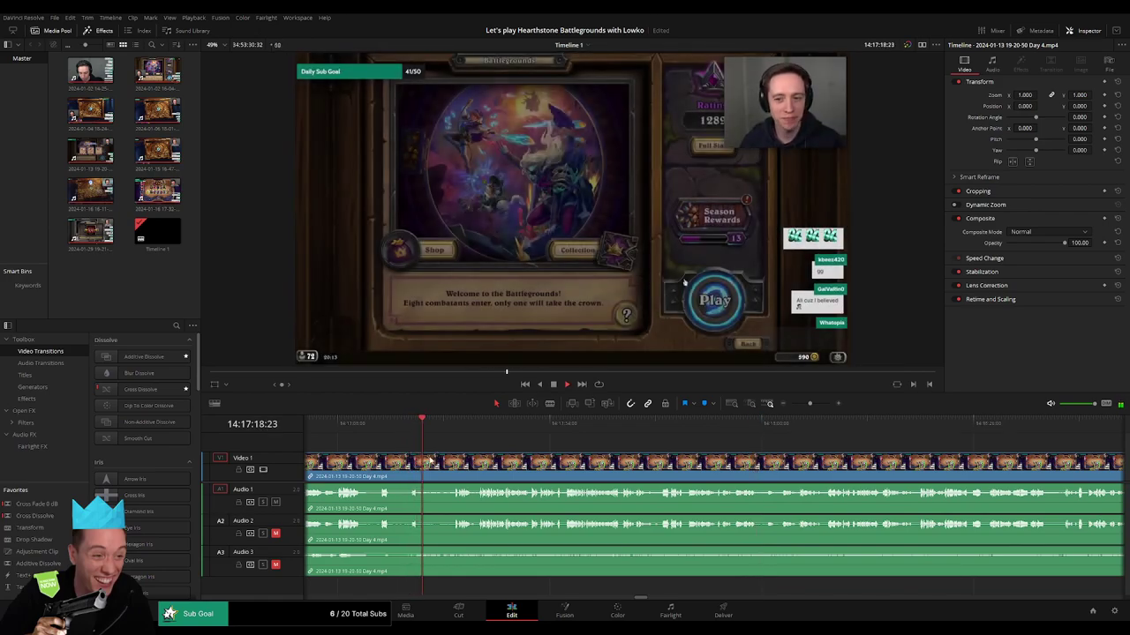
key("space")
- Blade the video and all three audio tracks at the 14:17:18:25 welcome-screen frame
key("b")
left_click(434, 466)
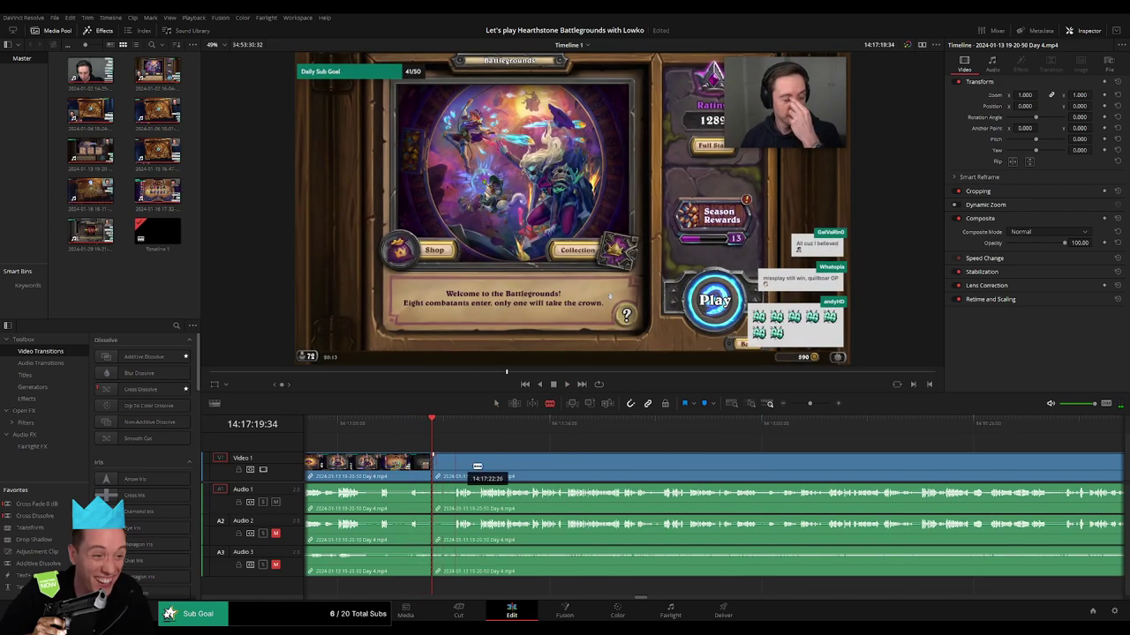
key("ctrl+z")
left_click_drag(415, 421, 420, 421)
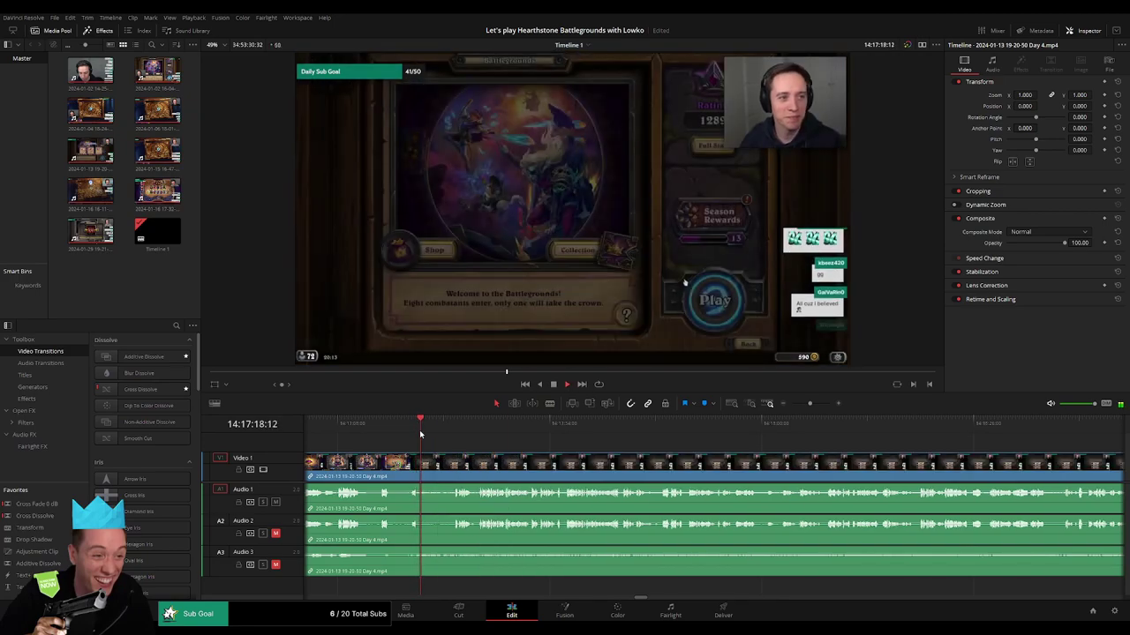
key("space")
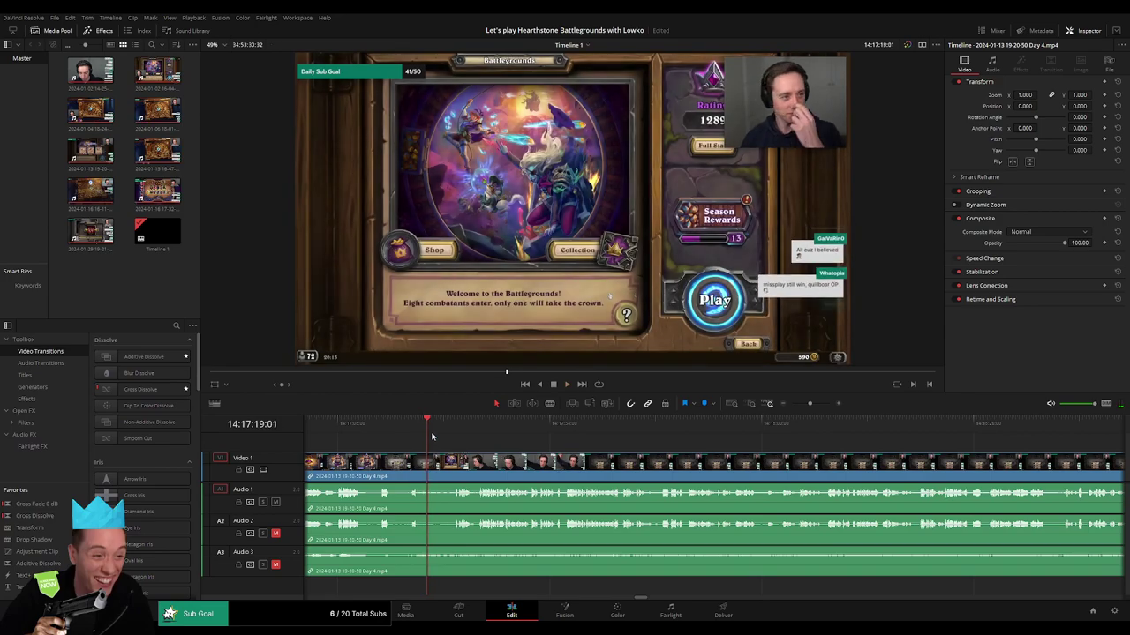
left_click_drag(427, 428, 421, 426)
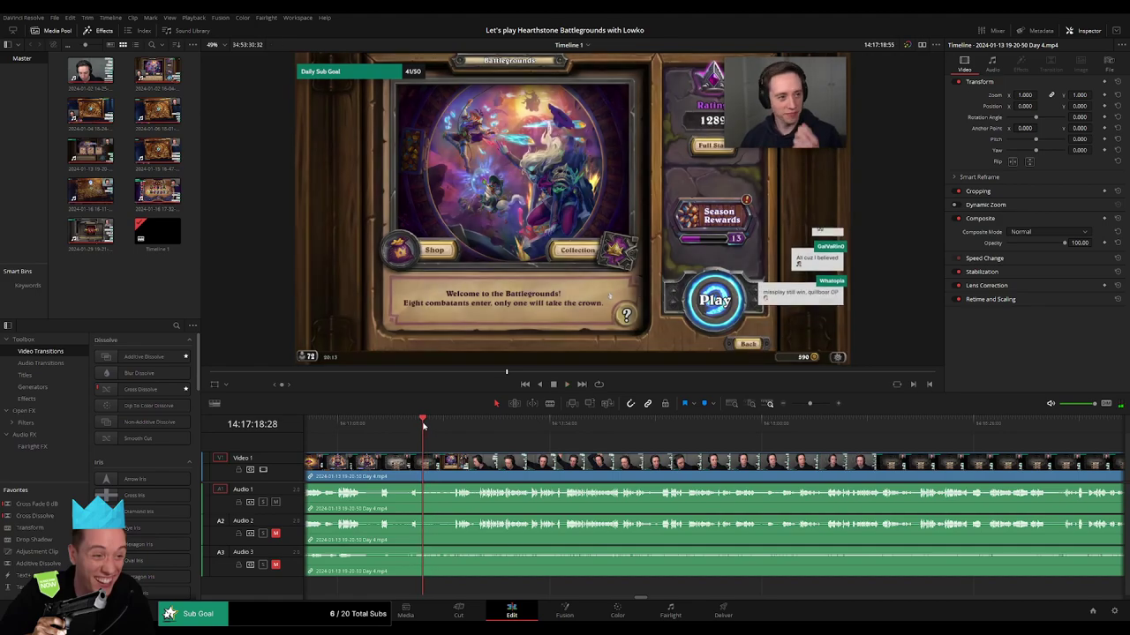
left_click(428, 465)
- Slide the Day 5 clip toward the Day 4 cut and preview a trial transition there
key("a")
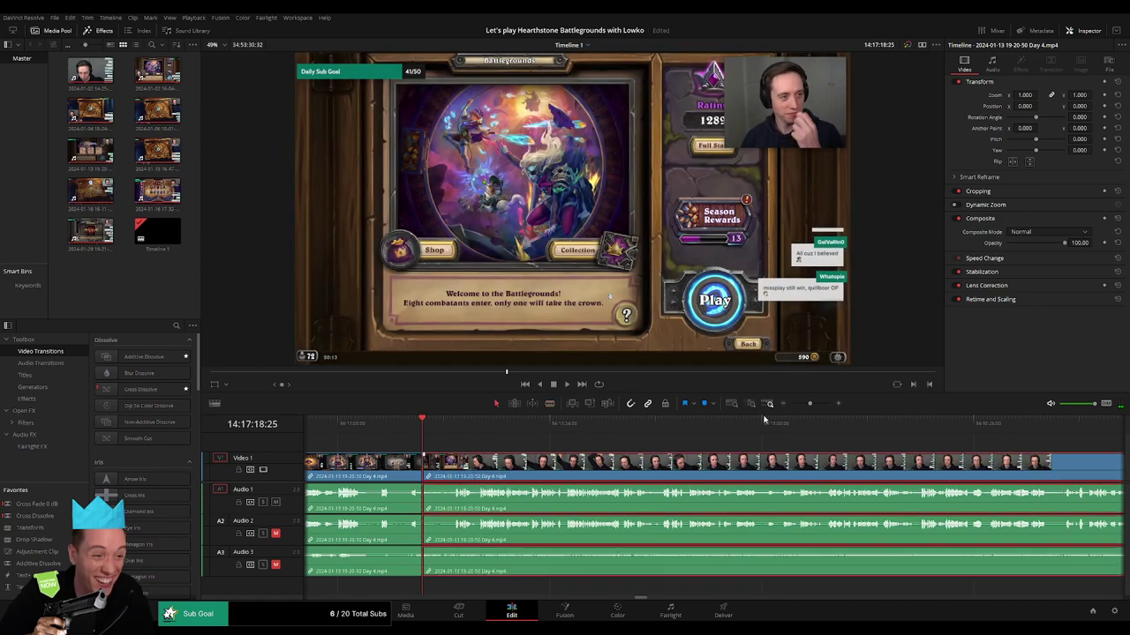
left_click(799, 405)
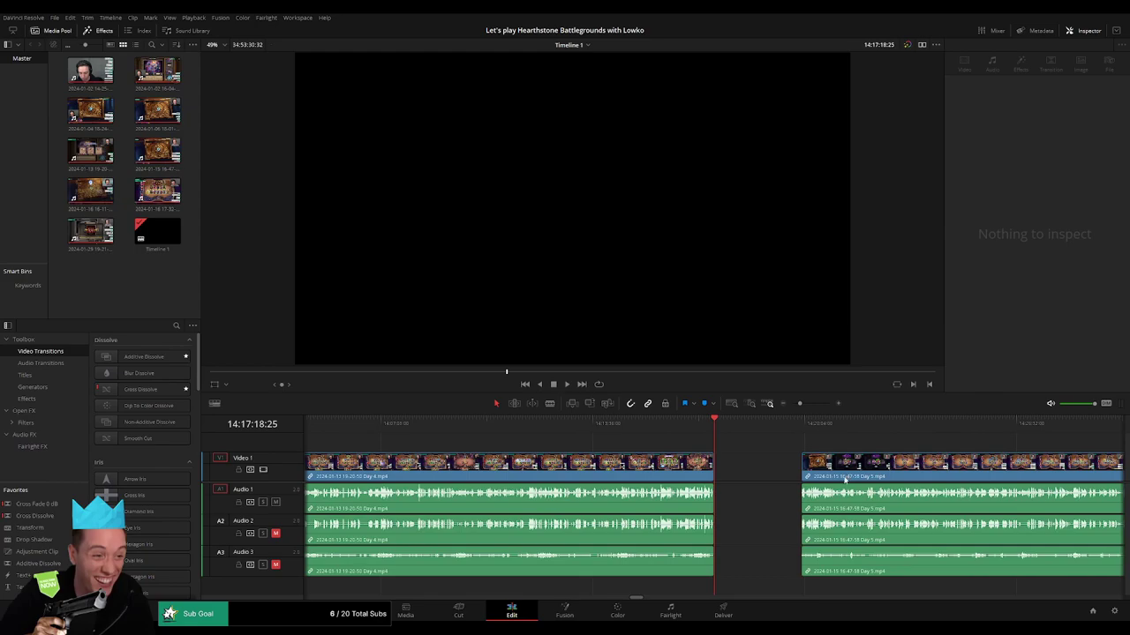
left_click_drag(836, 477, 748, 477)
left_click(819, 405)
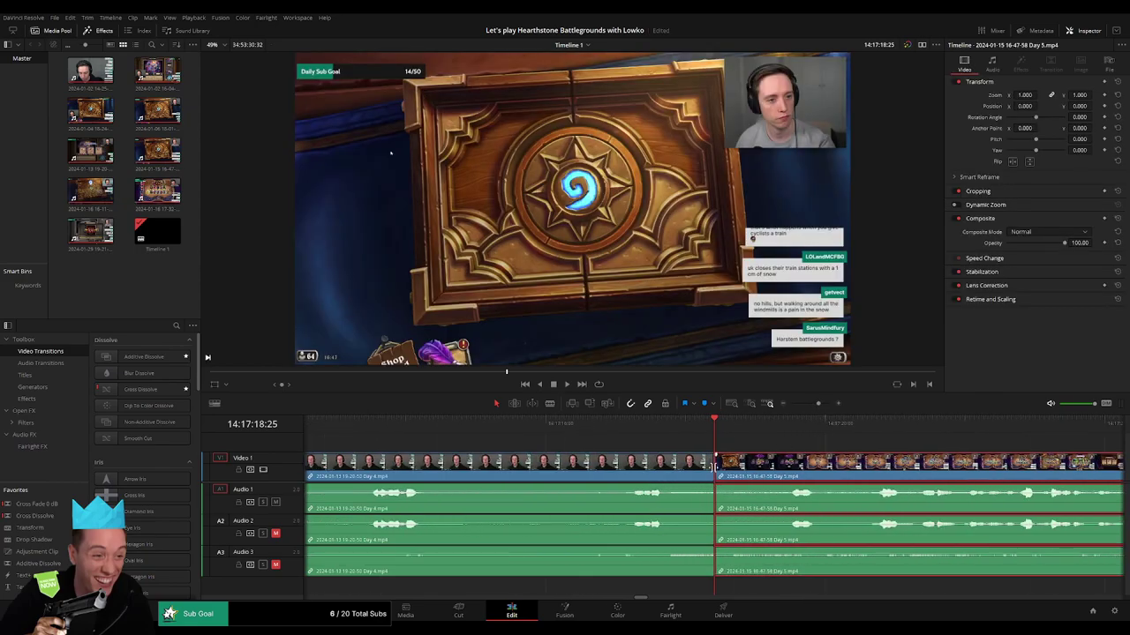
left_click(718, 477)
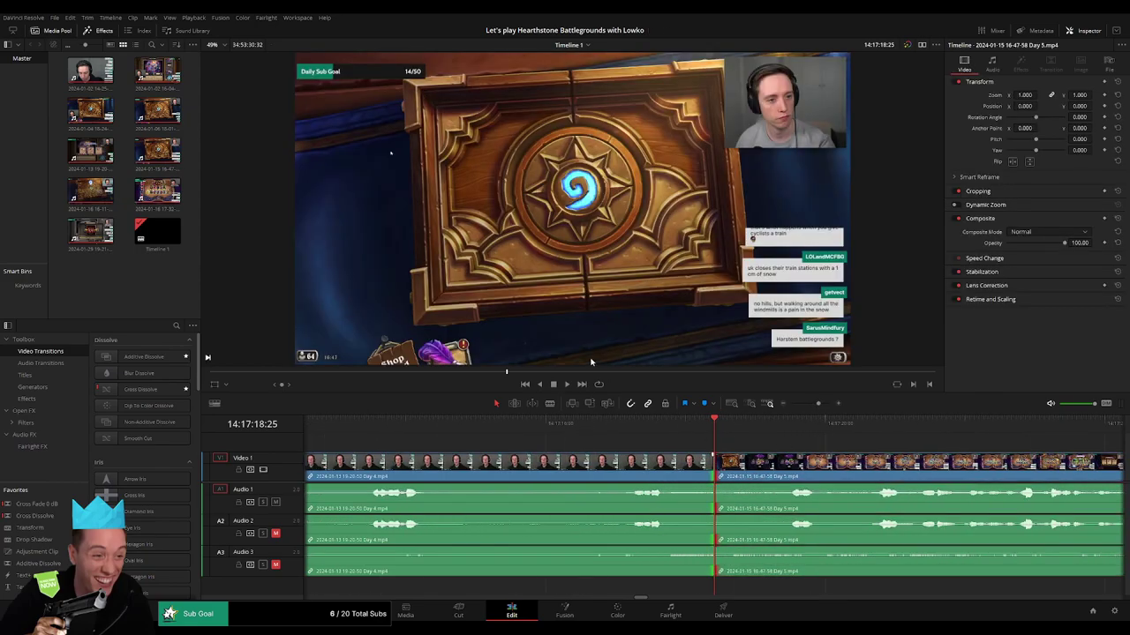
key("ctrl+t")
key("slash")
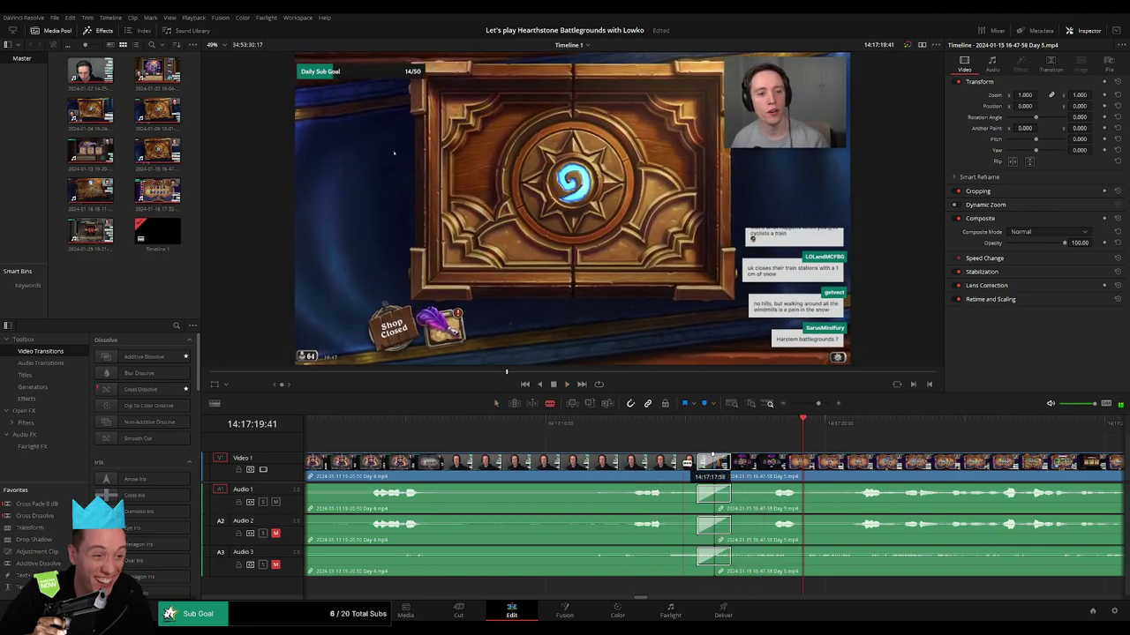
- Remove the trial transition, butt Day 5 against Day 4, and add a cross dissolve
left_click(691, 478)
key("Delete")
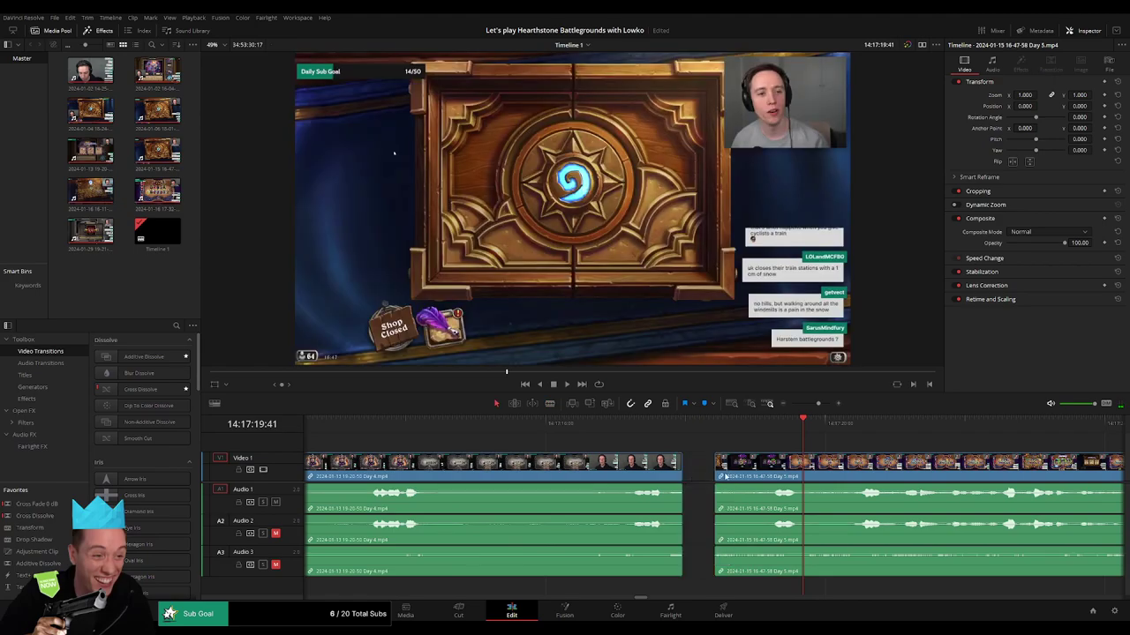
left_click_drag(713, 466, 686, 465)
left_click(684, 466)
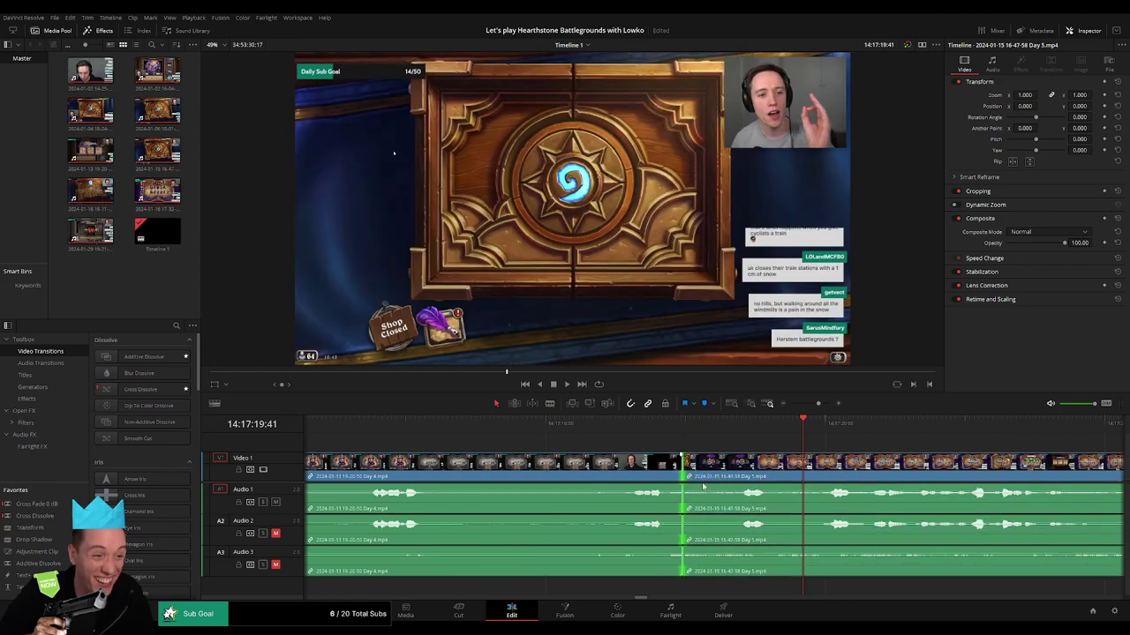
key("ctrl+t")
left_click(628, 432)
key("space")
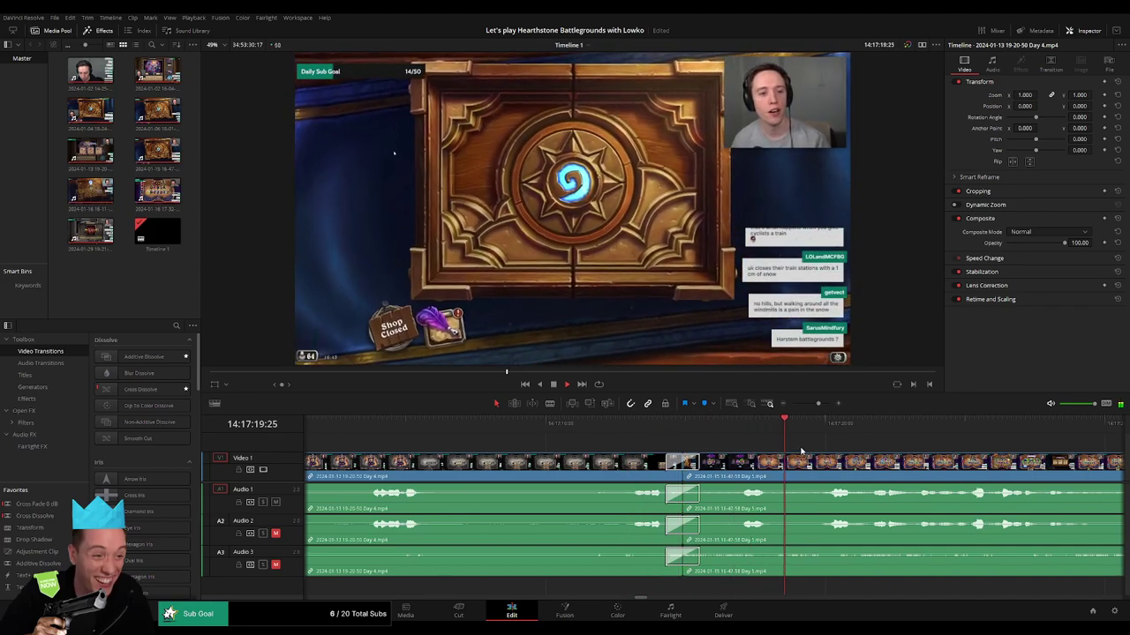
- Find the Choose One frame near 14:58:09 and blade all Day 5 tracks there
left_click_drag(820, 403, 792, 405)
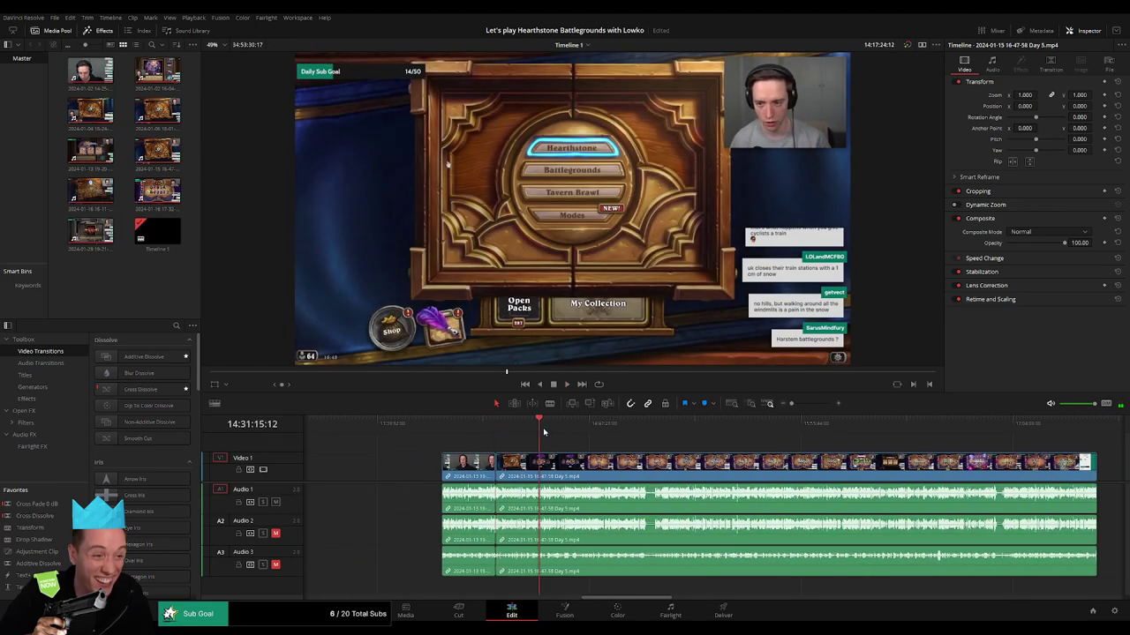
left_click_drag(540, 425, 622, 434)
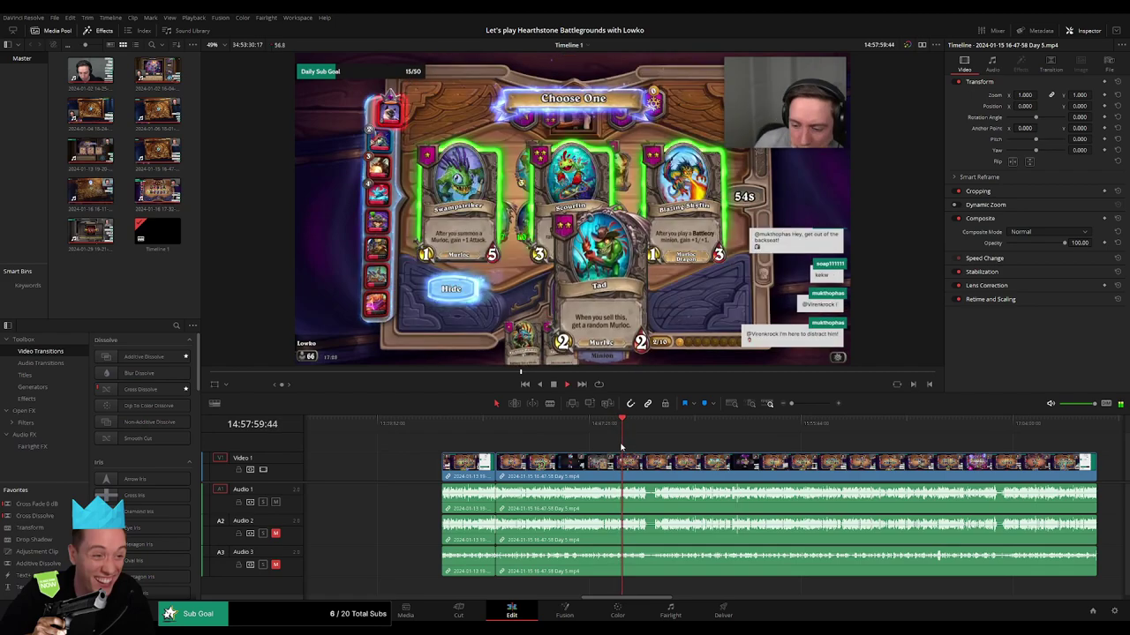
left_click_drag(790, 403, 818, 400)
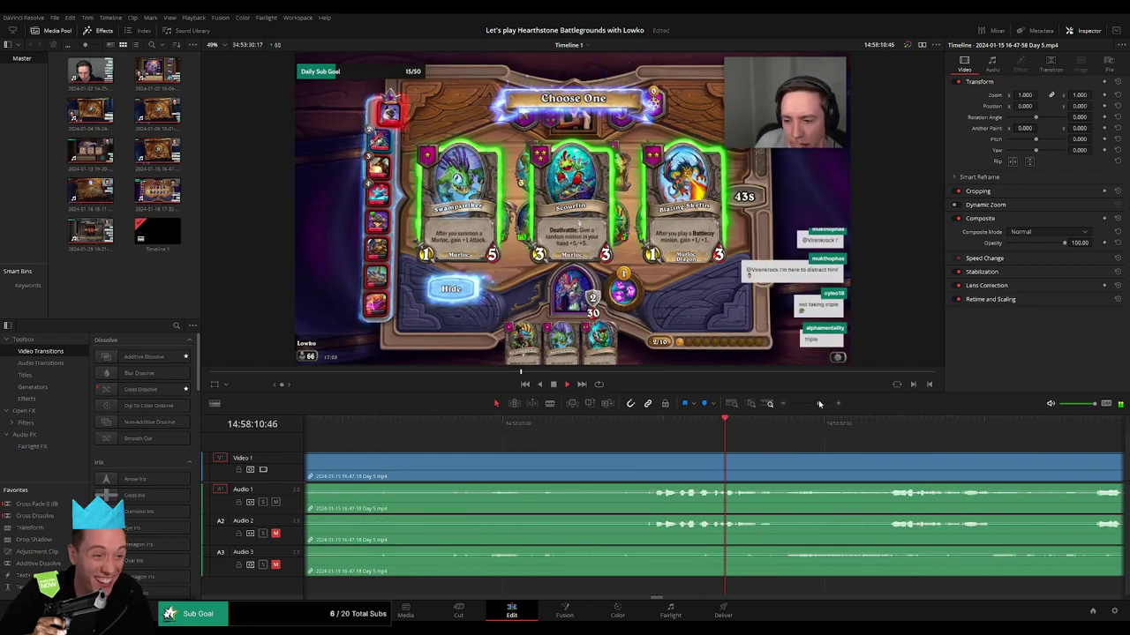
left_click_drag(675, 424, 653, 427)
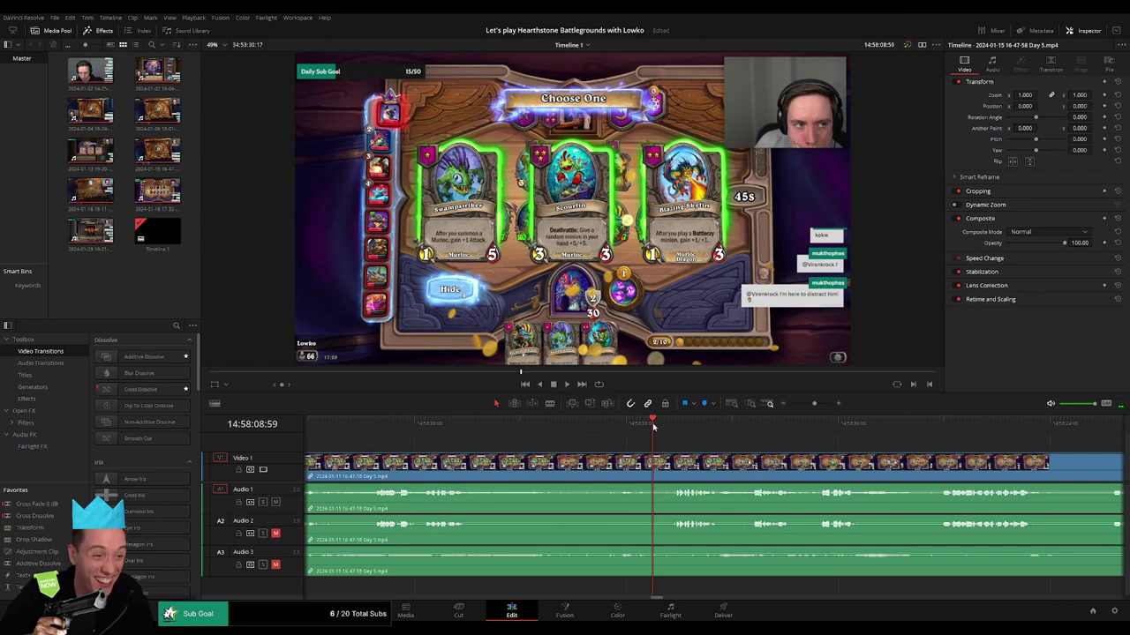
key("b")
key("ctrl+b")
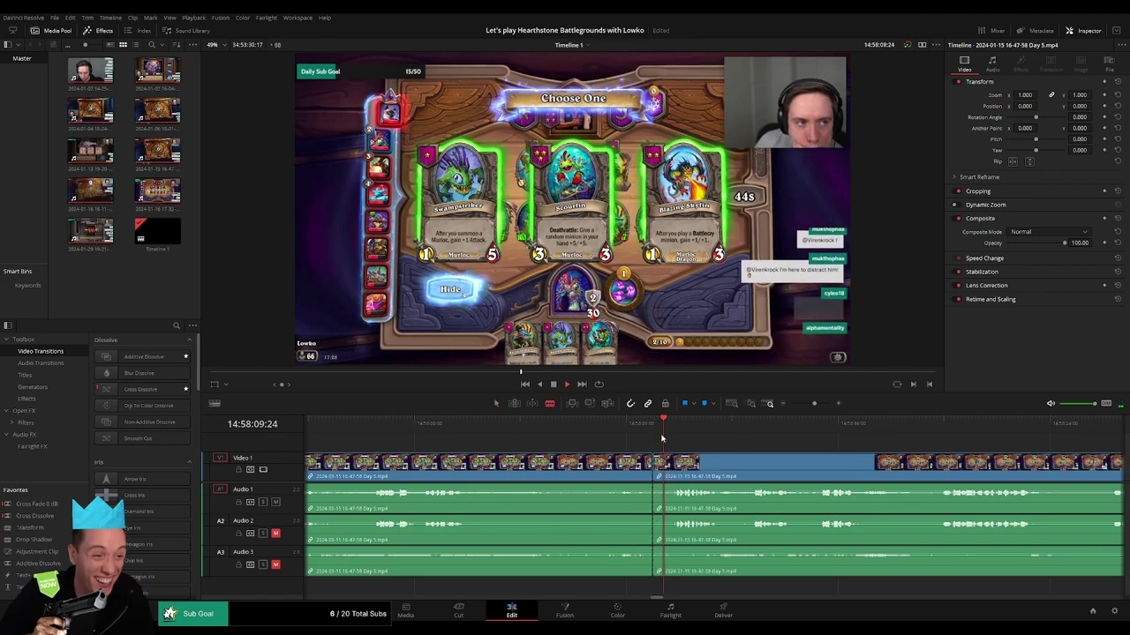
- Fade out the first Day 5 piece's video and Audio 1–3 before the Choose One cut
left_click_drag(814, 404, 821, 406)
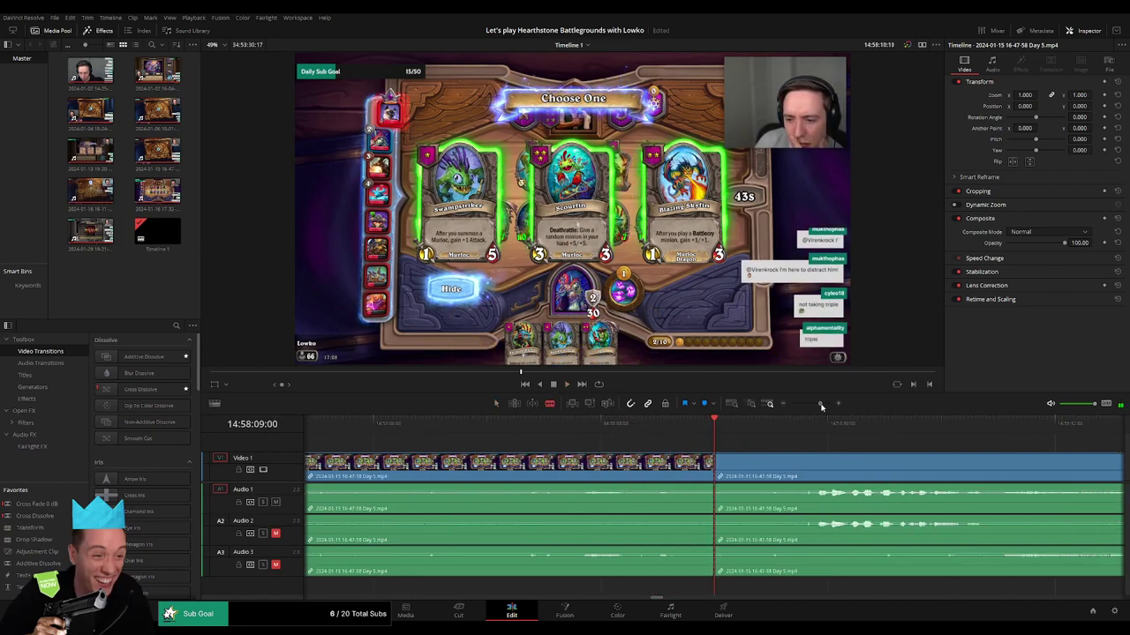
left_click_drag(585, 422, 636, 422)
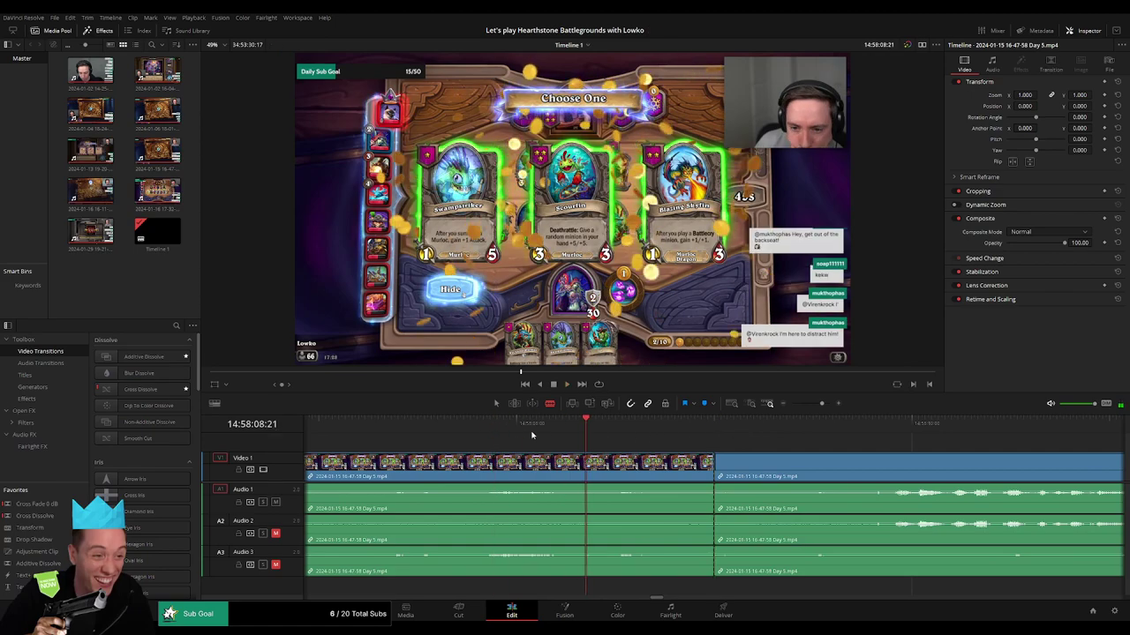
left_click_drag(708, 460, 510, 460)
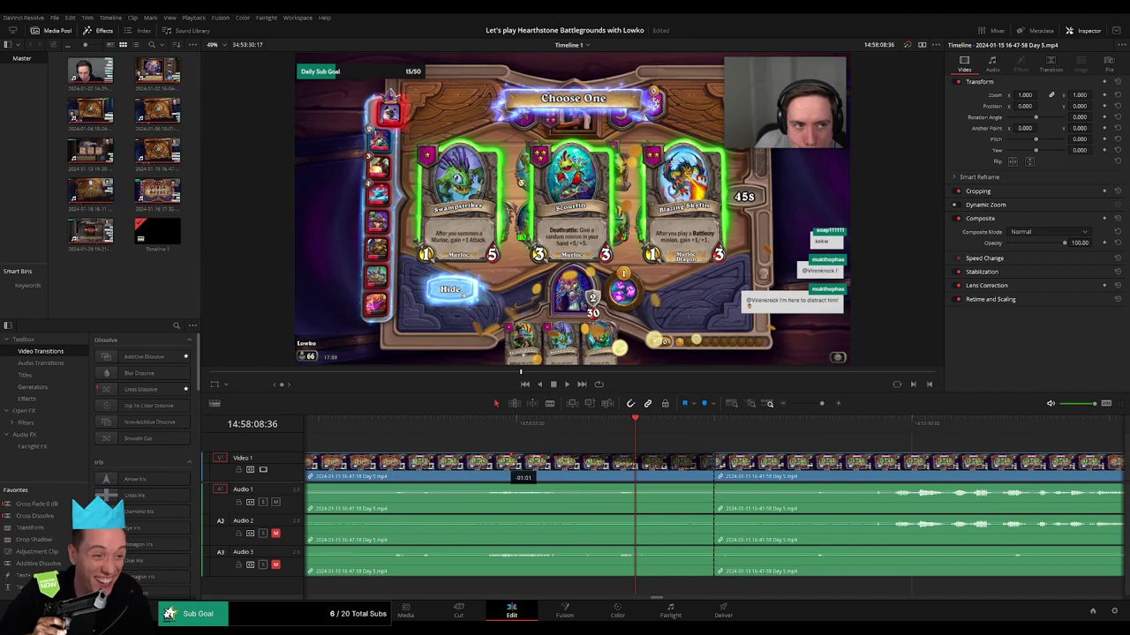
left_click_drag(694, 484, 509, 487)
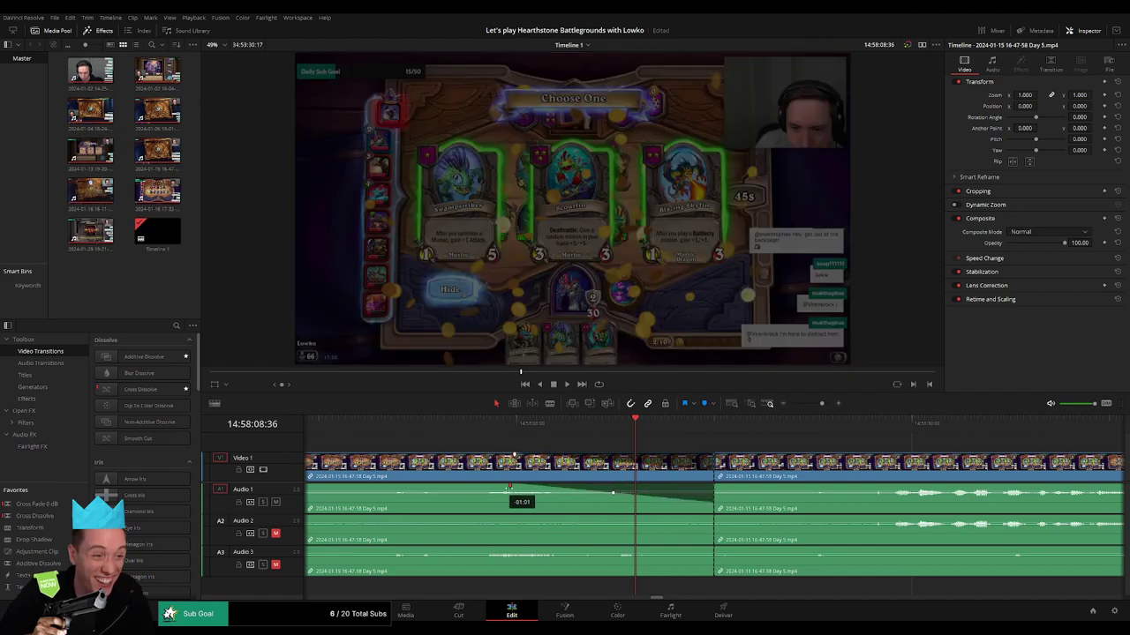
left_click_drag(716, 516, 506, 518)
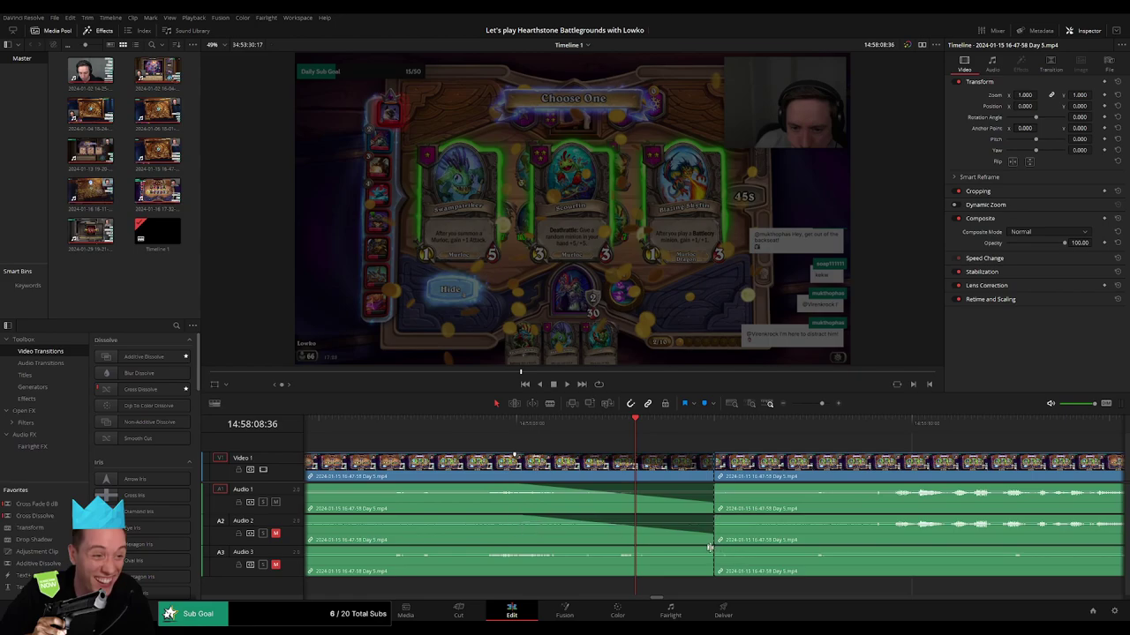
left_click_drag(709, 548, 547, 550)
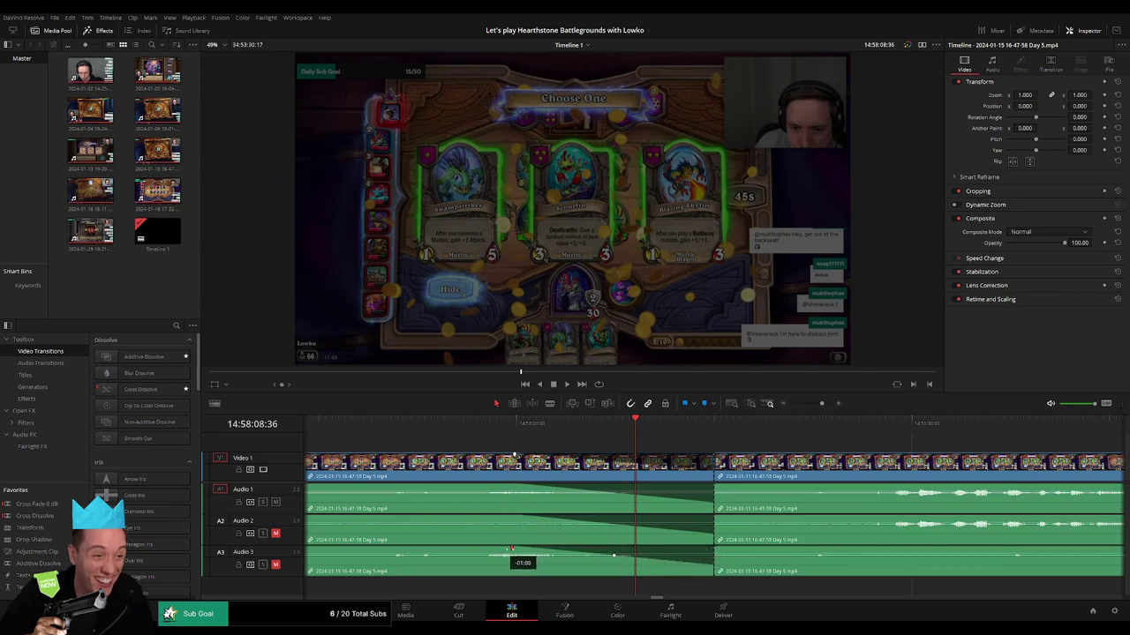
- Fade in the second piece's video and Audio 1–3 after the cut
left_click_drag(715, 455, 857, 457)
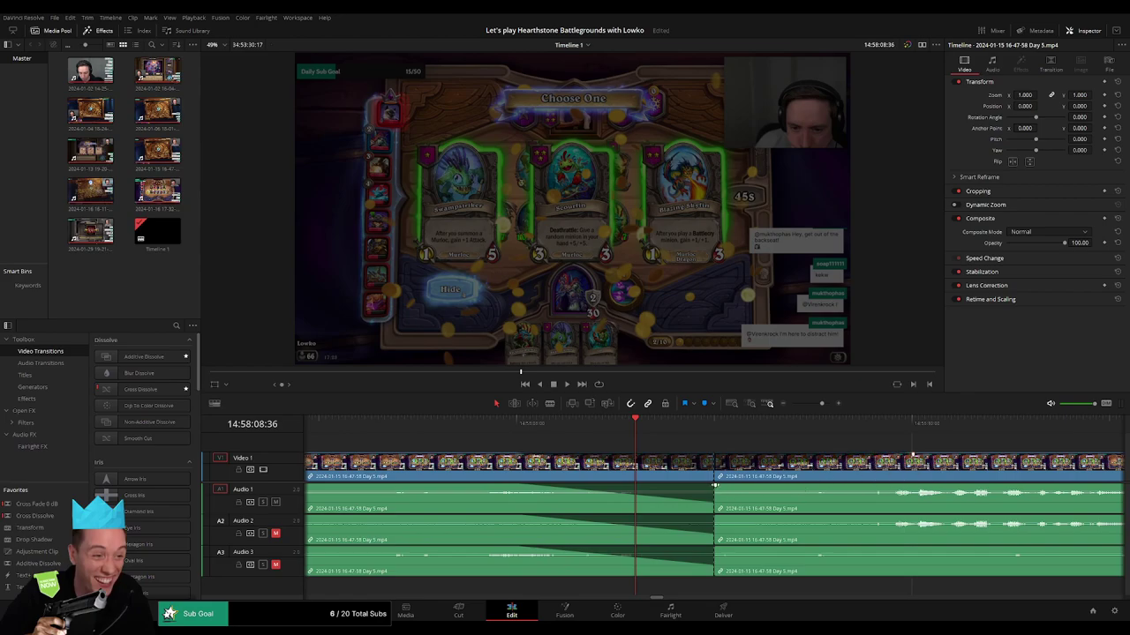
left_click_drag(714, 484, 943, 486)
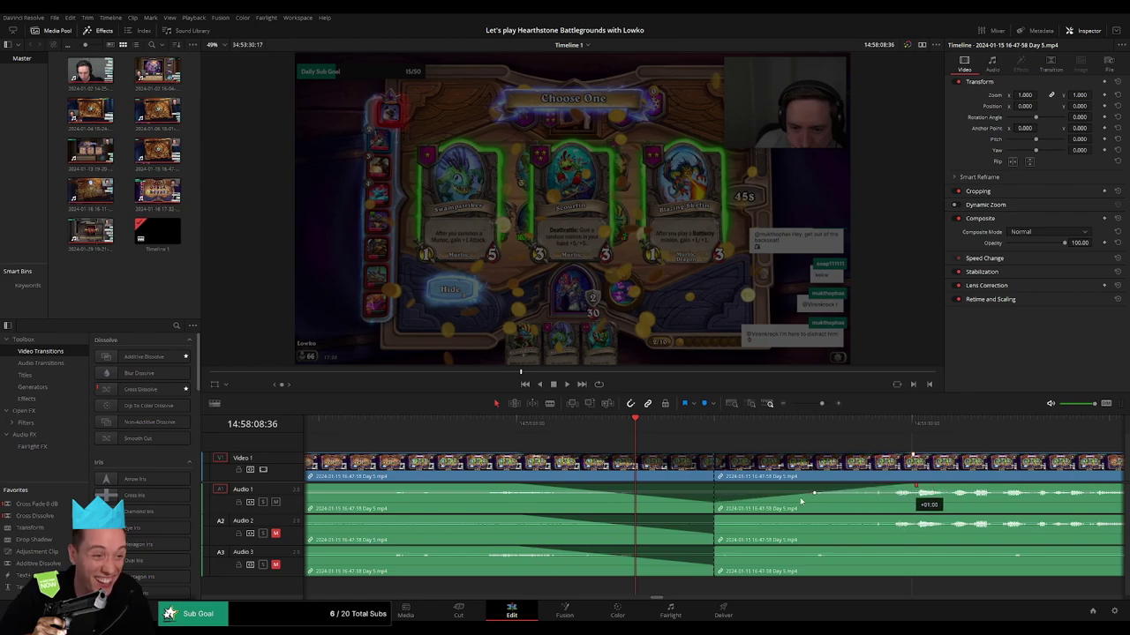
left_click_drag(715, 517, 921, 521)
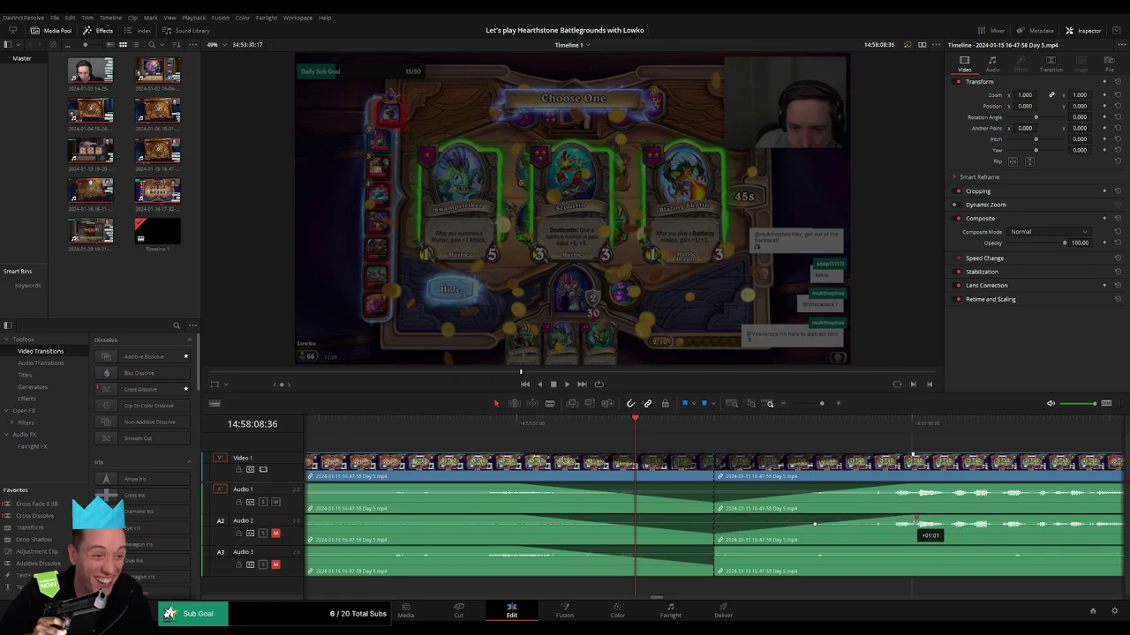
left_click_drag(712, 549, 900, 550)
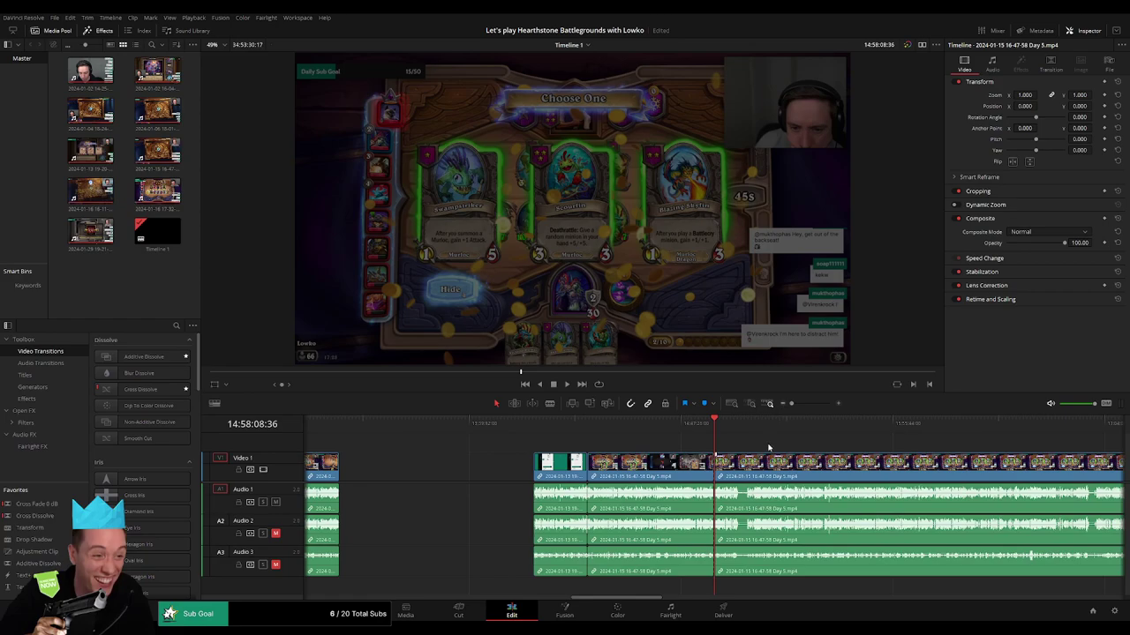
- Move the later Day 5 piece earlier to start at the playhead in the empty stretch
scroll(798, 460, "right", 3)
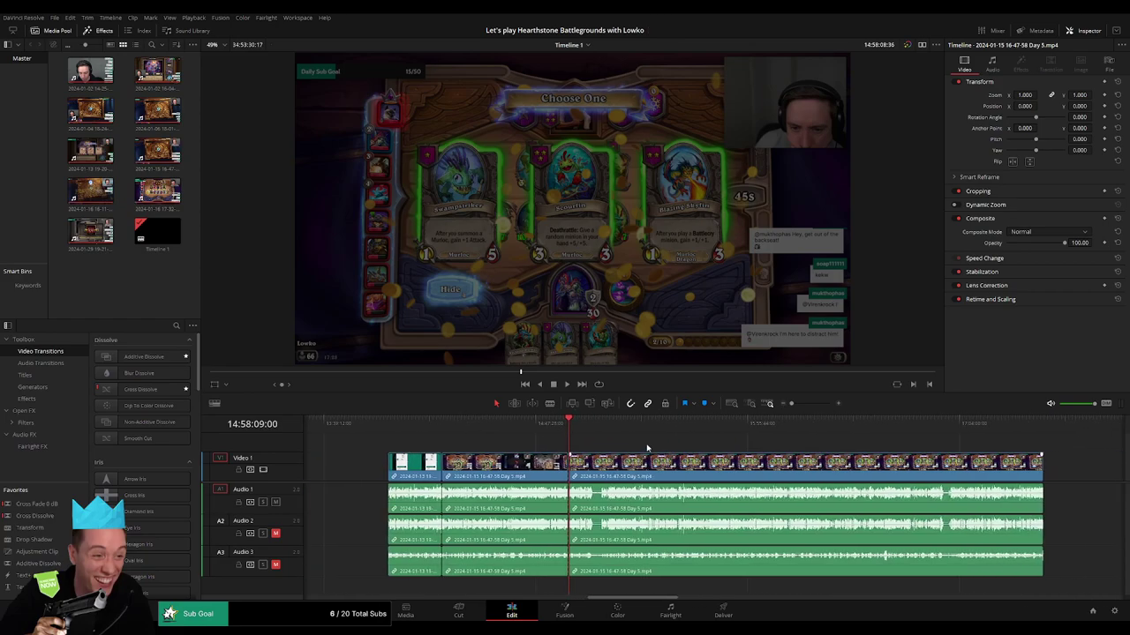
scroll(568, 433, "right", 5)
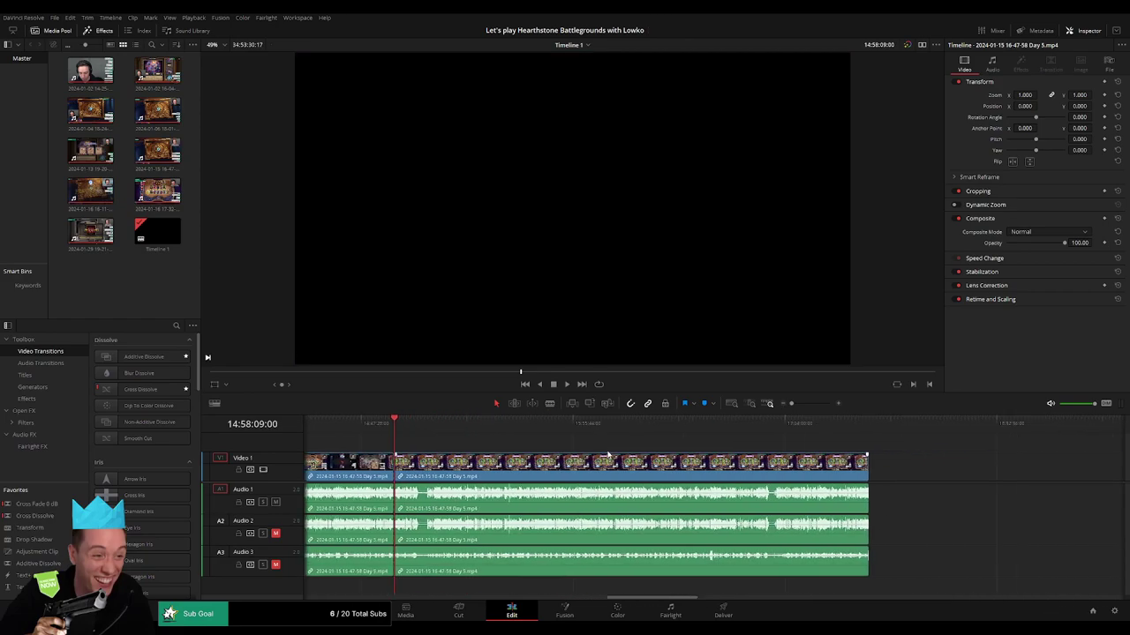
left_click_drag(496, 481, 791, 483)
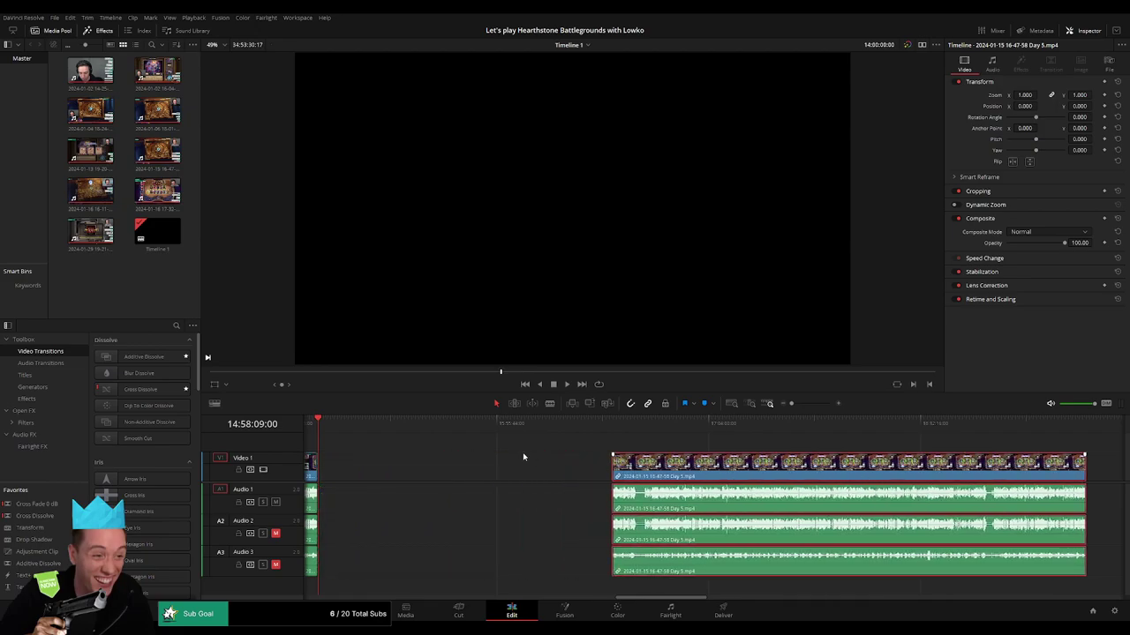
scroll(523, 457, "left", 2)
left_click(514, 437)
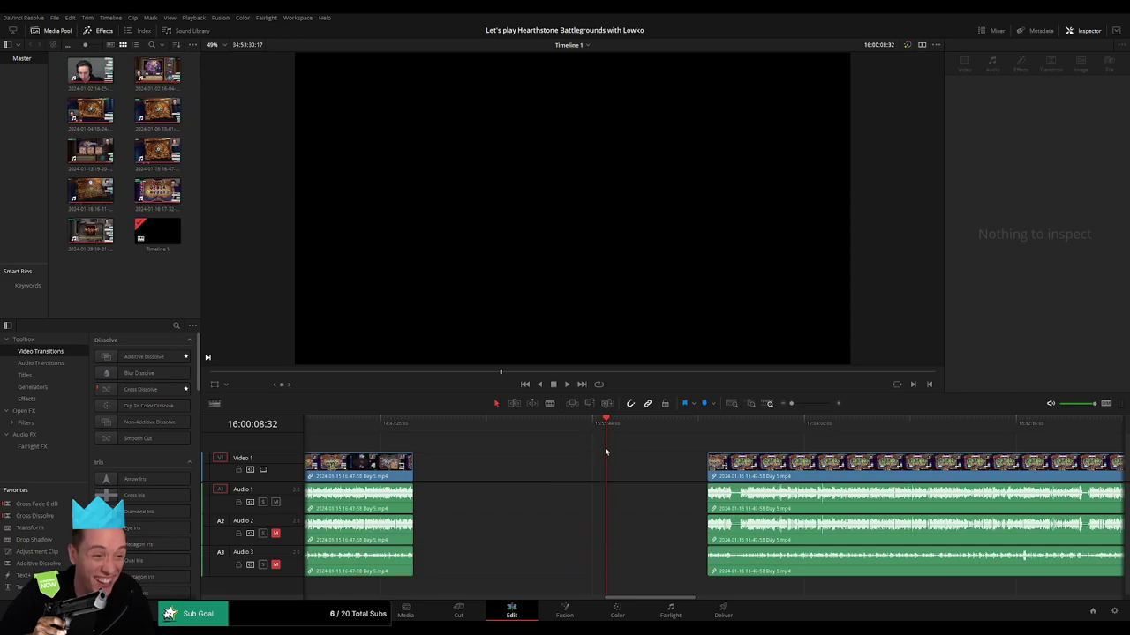
left_click_drag(785, 466, 684, 466)
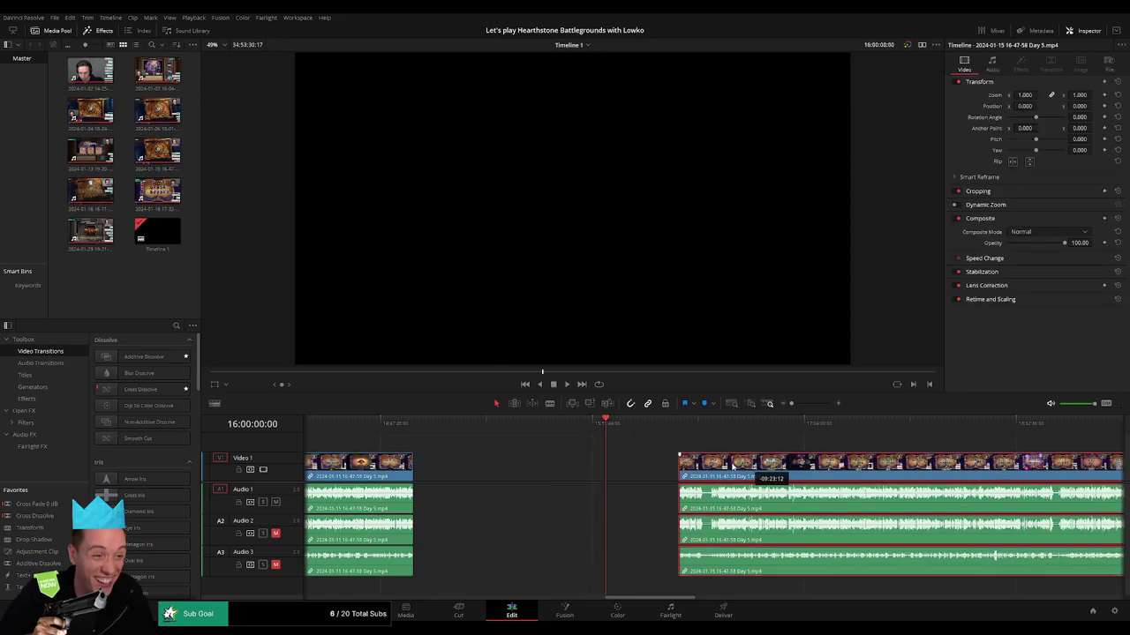
key("space")
- Cue the viewer to the Battlegrounds lobby footage about six minutes into the clip
left_click(624, 431)
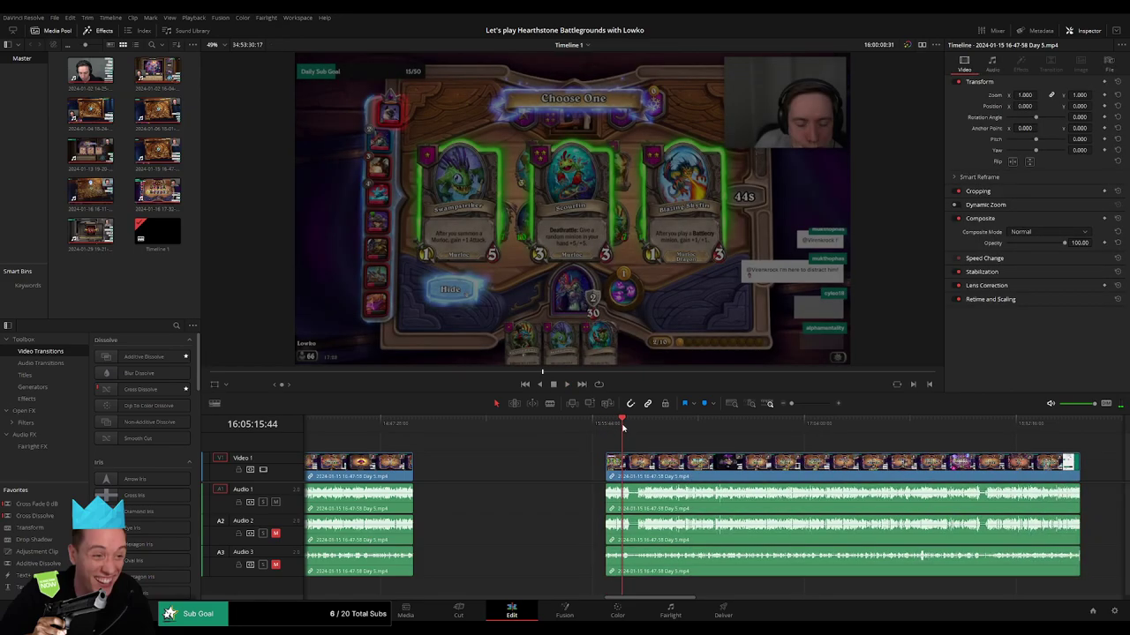
left_click_drag(791, 404, 799, 403)
left_click(749, 433)
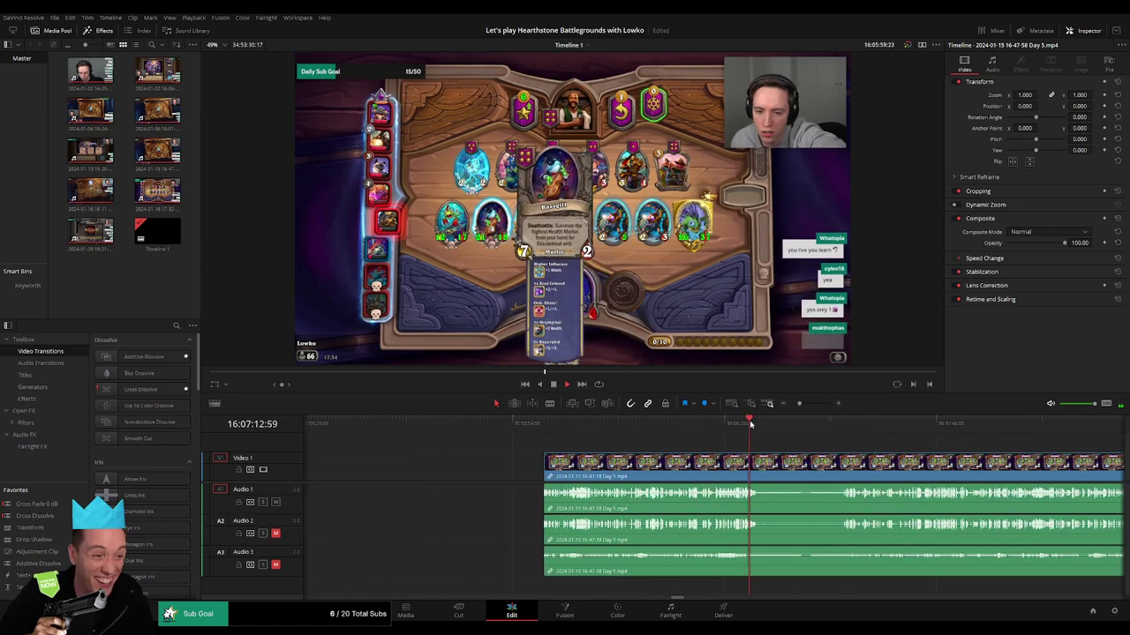
scroll(767, 440, "up", 1)
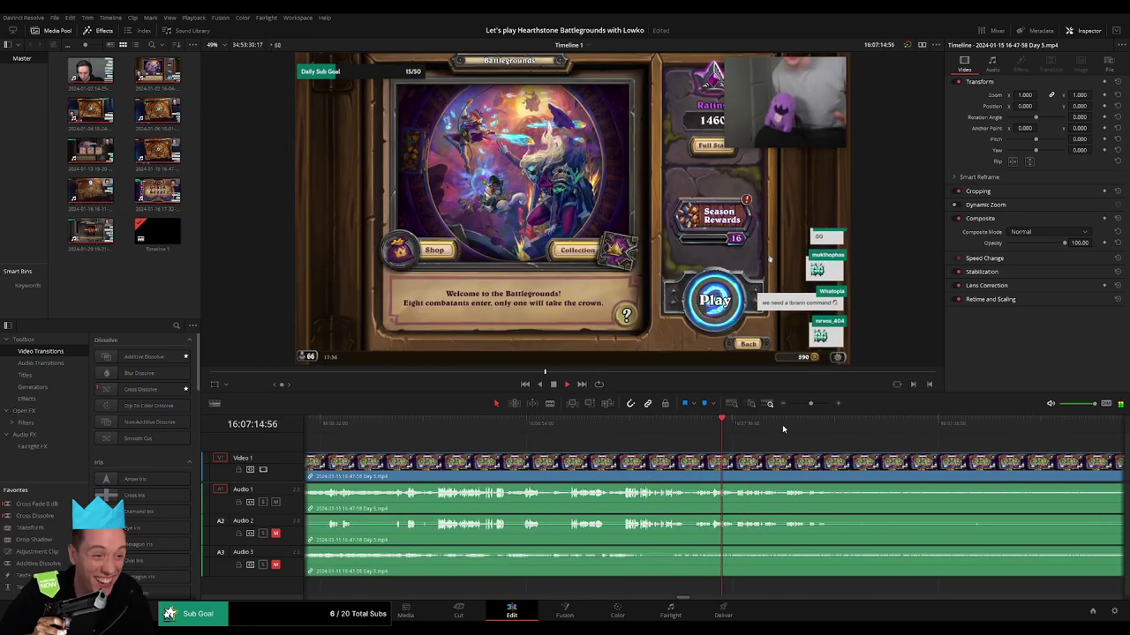
left_click(805, 424)
scroll(794, 437, "down", 2)
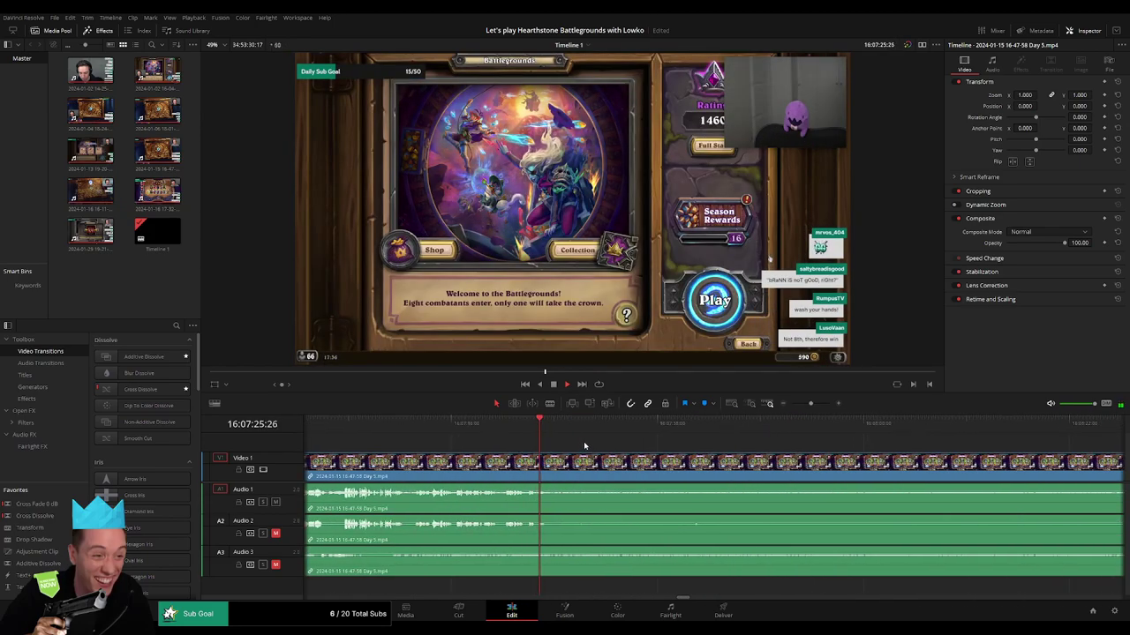
- Blade all Day 5 tracks where the idle lobby stretch begins
key("space")
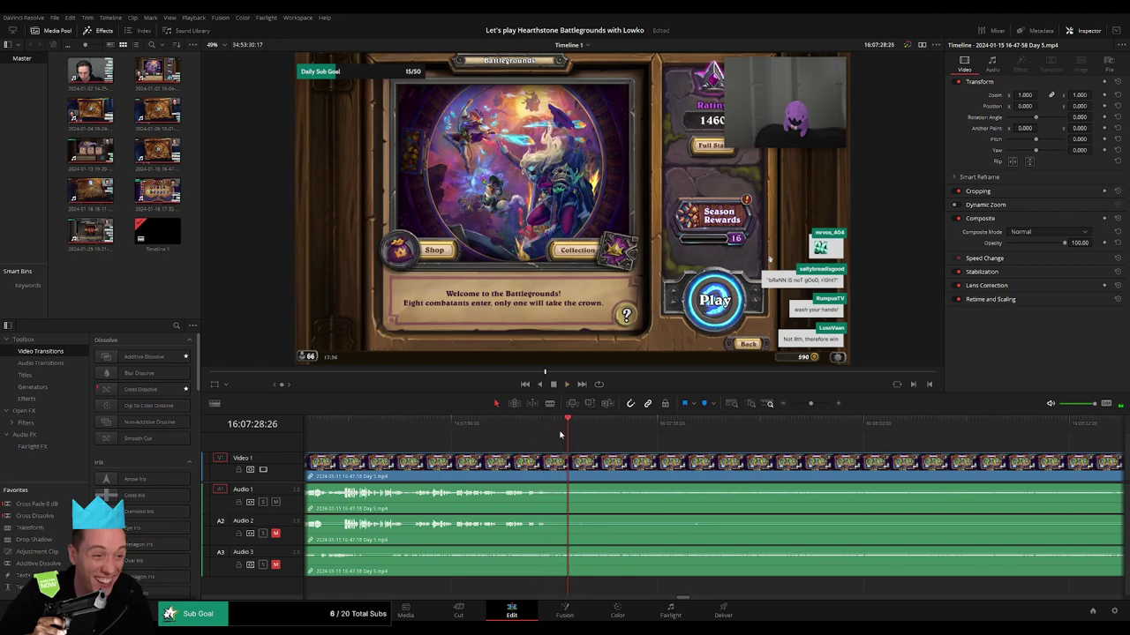
key("ctrl+b")
left_click_drag(571, 430, 582, 430)
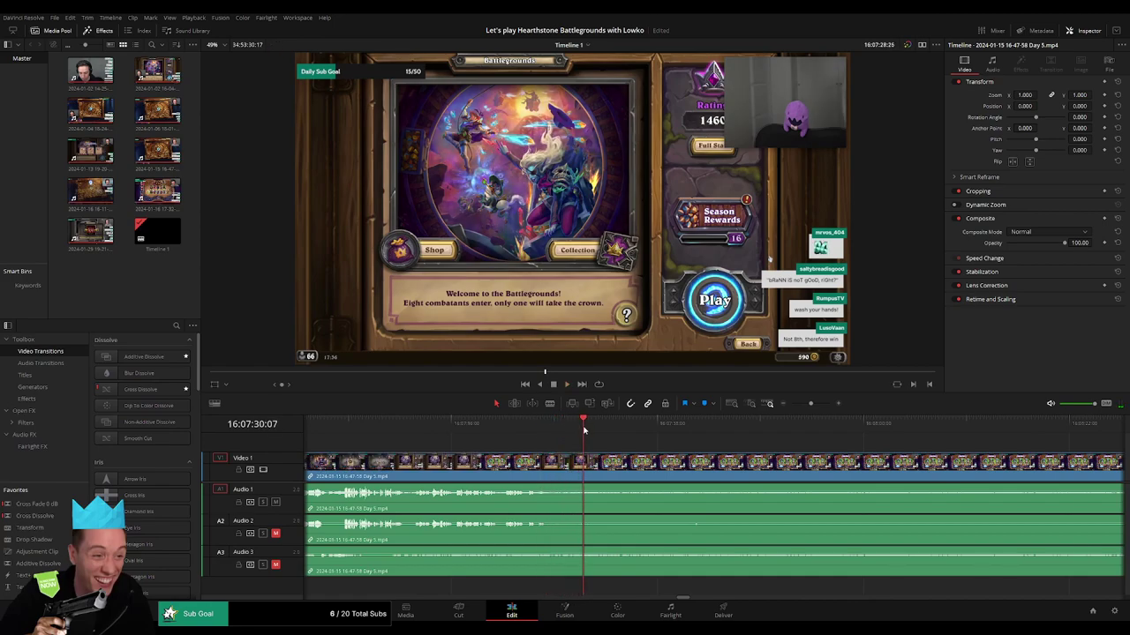
key("space")
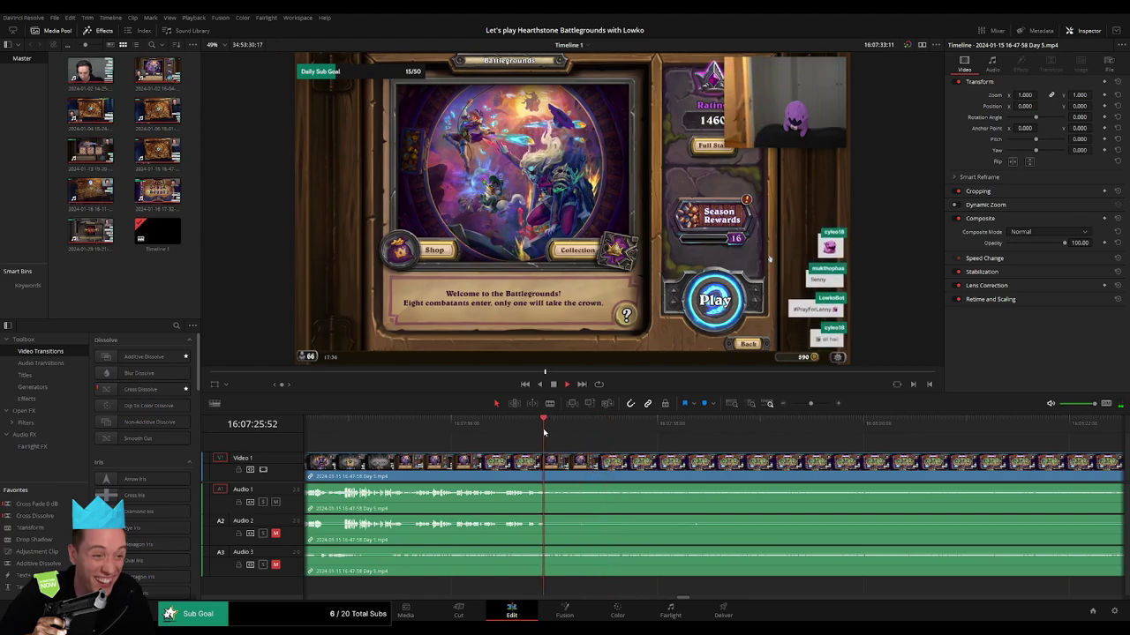
key("b")
left_click(590, 461)
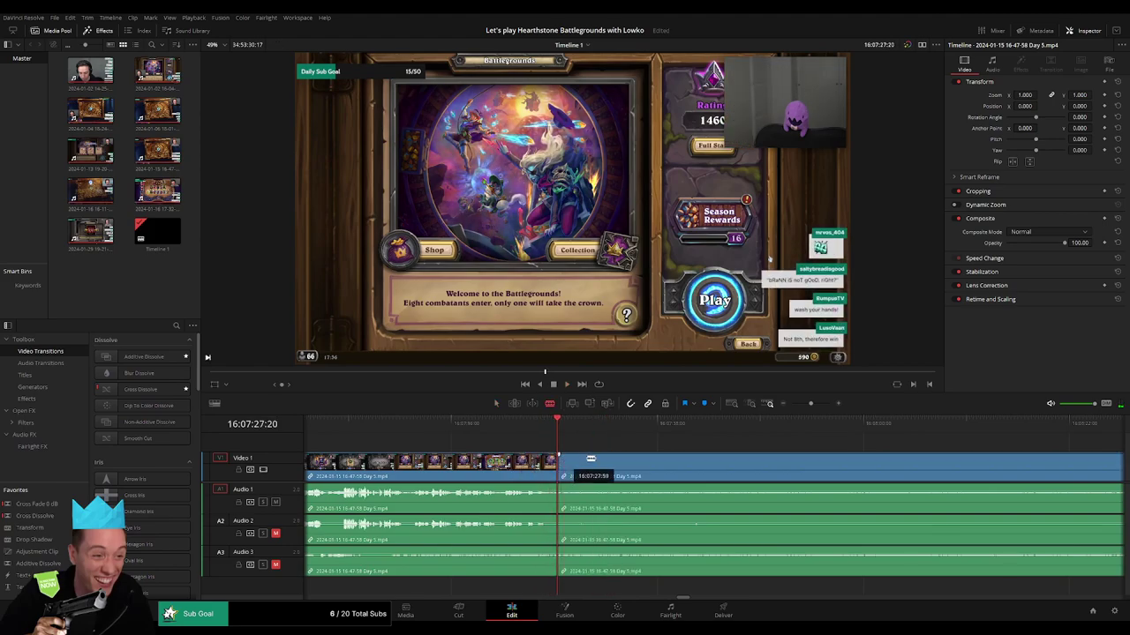
- Delete the lobby section between the cuts and slide the following clip left to close the gap
left_click_drag(809, 409, 784, 430)
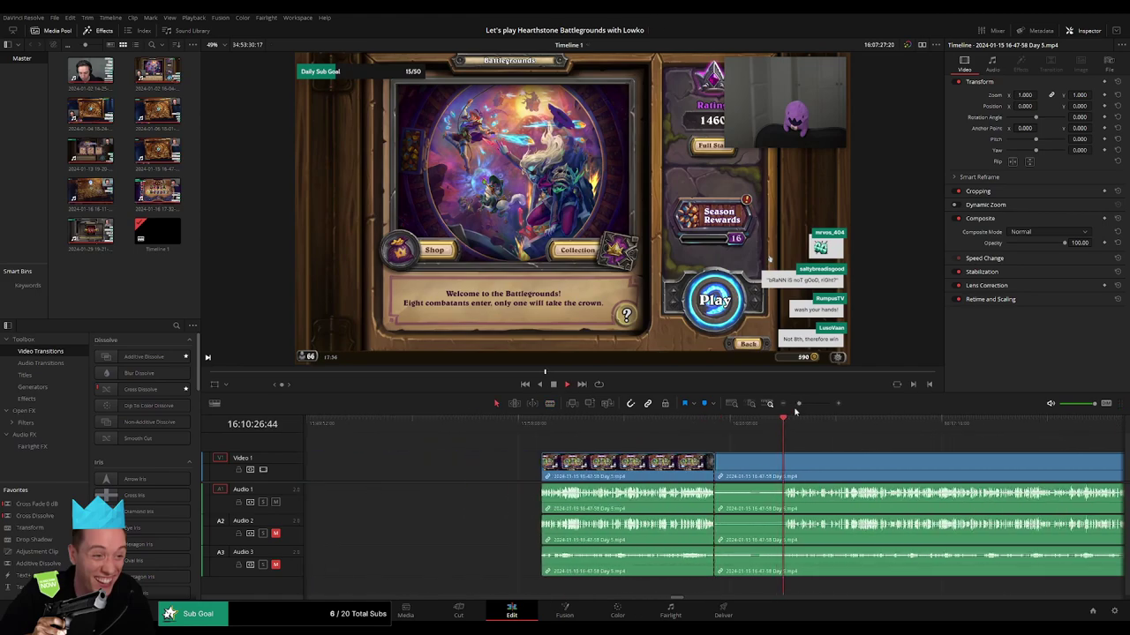
key("shift+Delete")
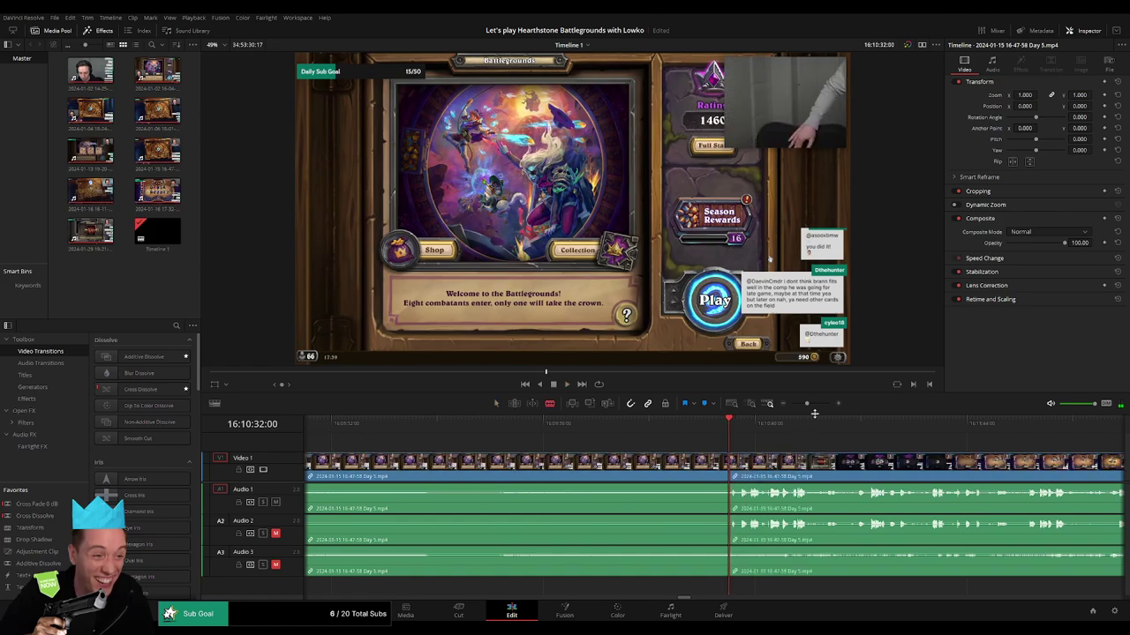
key("ctrl+z")
left_click(645, 474)
key("Delete")
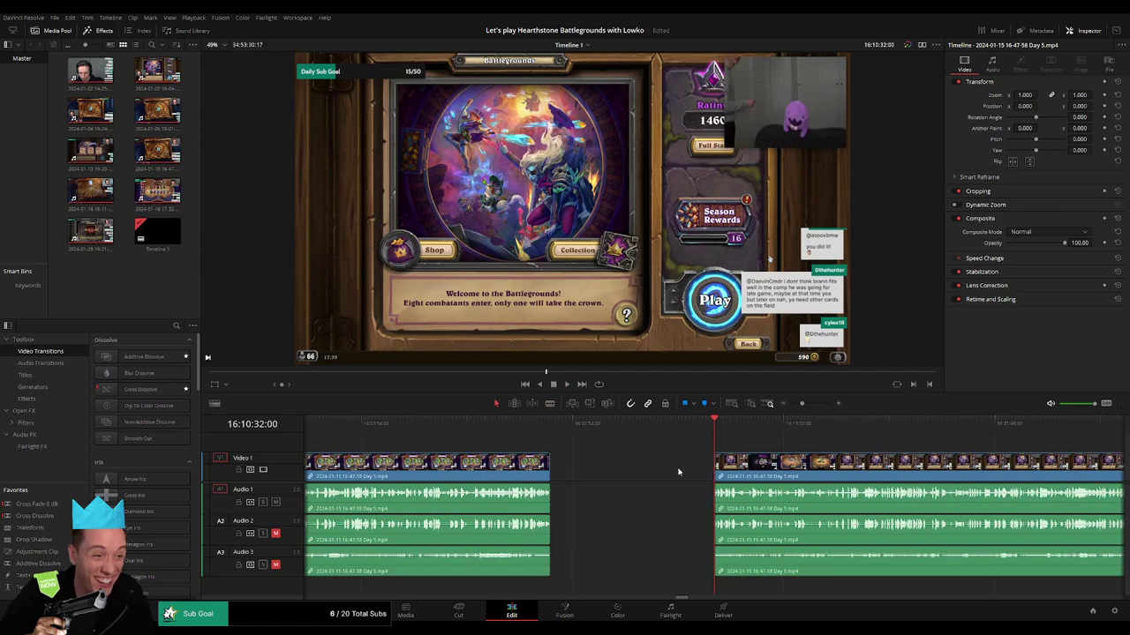
left_click_drag(724, 473, 583, 477)
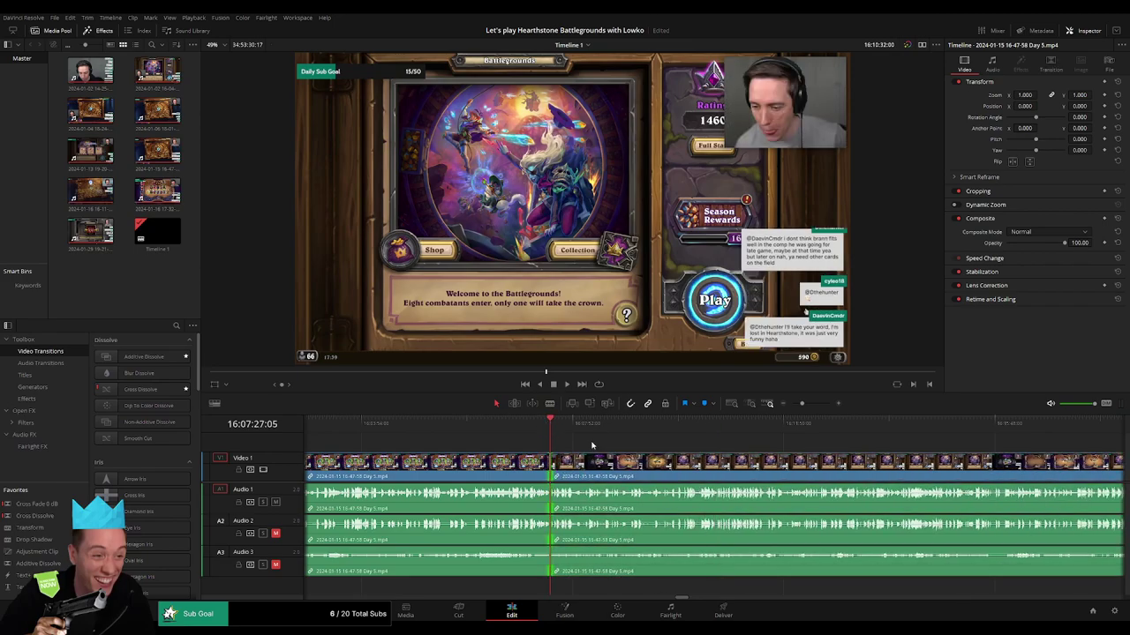
- Add the default cross dissolve at the Battlegrounds welcome-screen cut and replay it
key("ctrl+t")
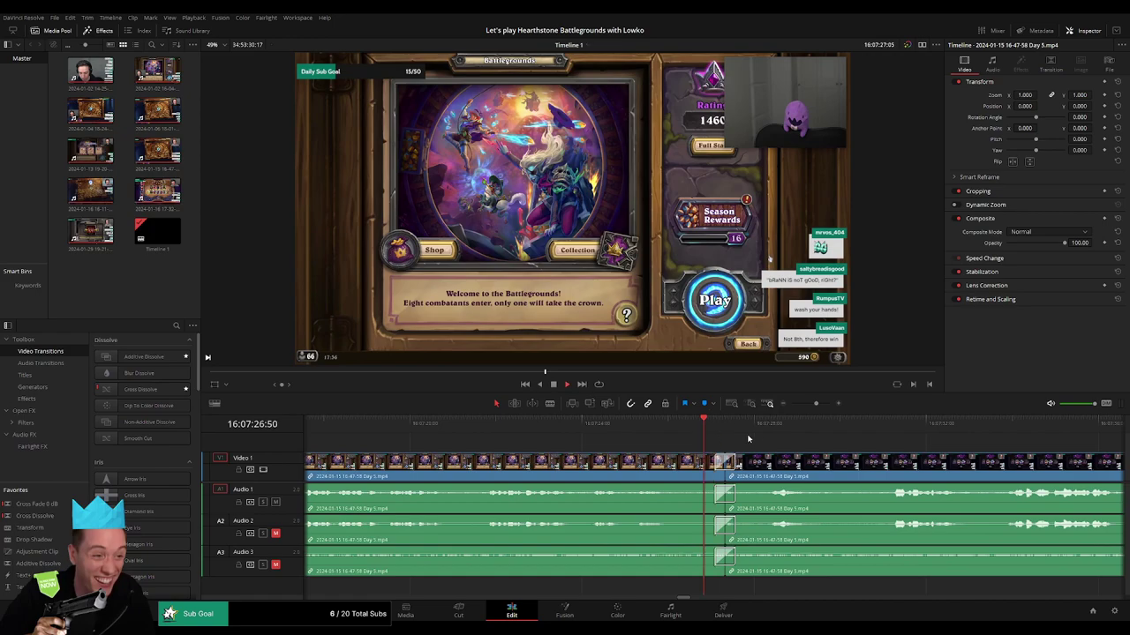
key("slash")
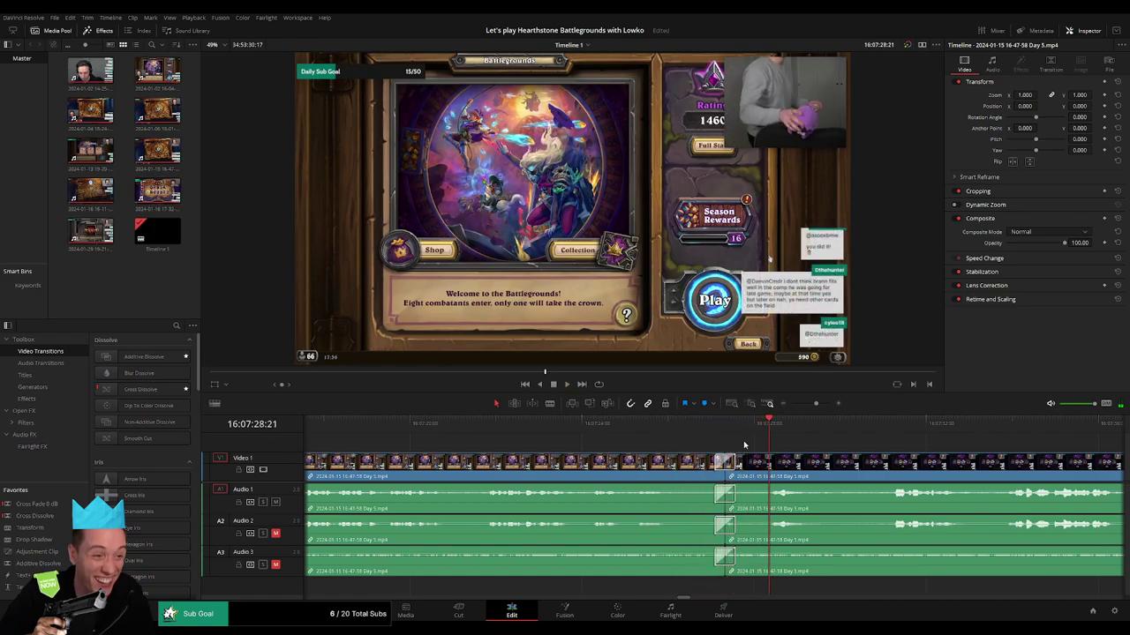
left_click(711, 430)
left_click(705, 429)
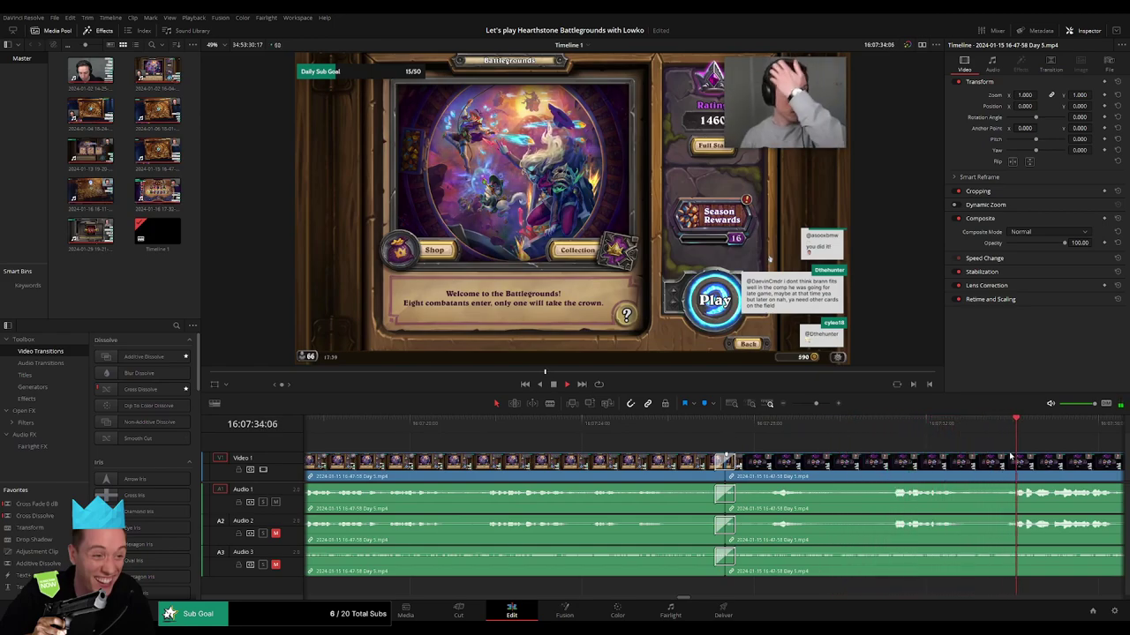
left_click_drag(812, 403, 791, 404)
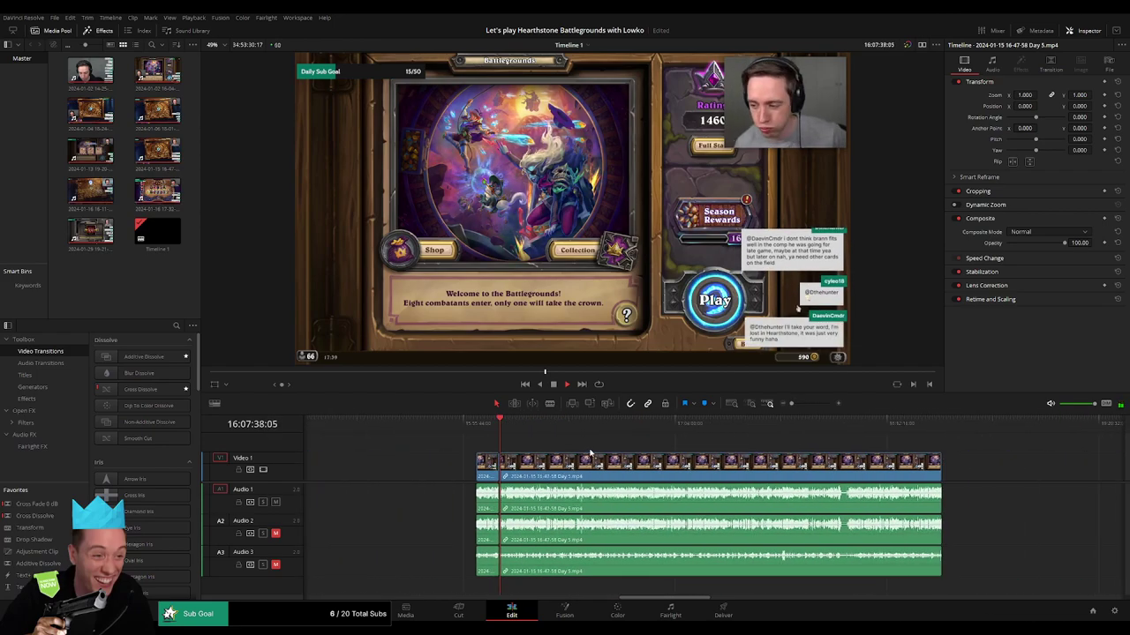
- Scrub ahead to around 16:58 in the later Day 5 footage and play from there
left_click_drag(511, 427, 622, 437)
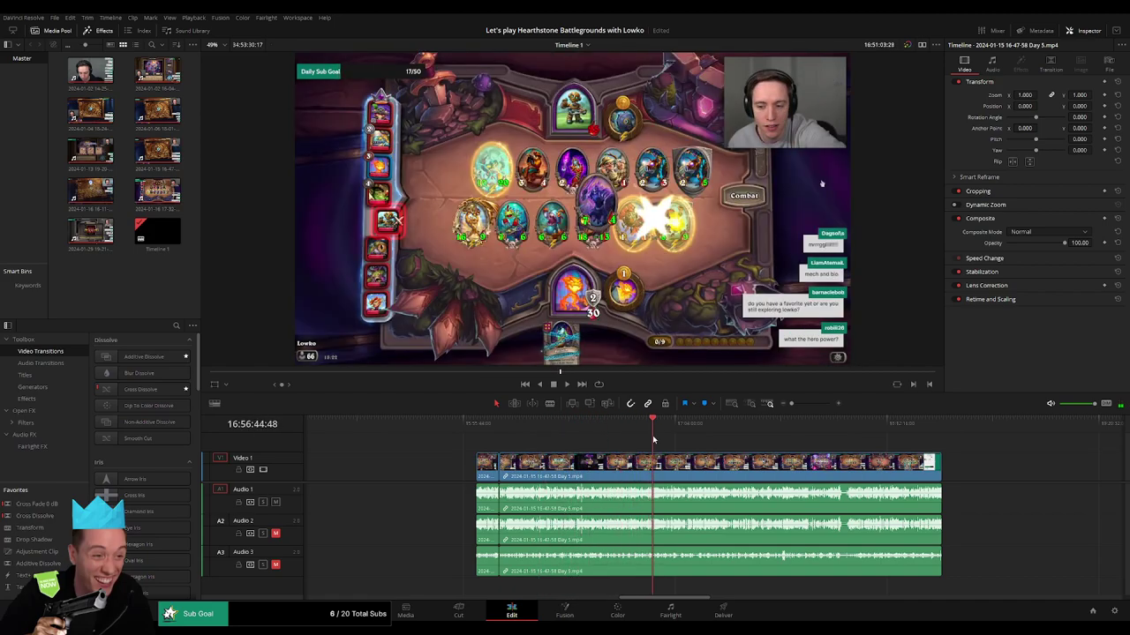
left_click_drag(622, 437, 655, 439)
key("space")
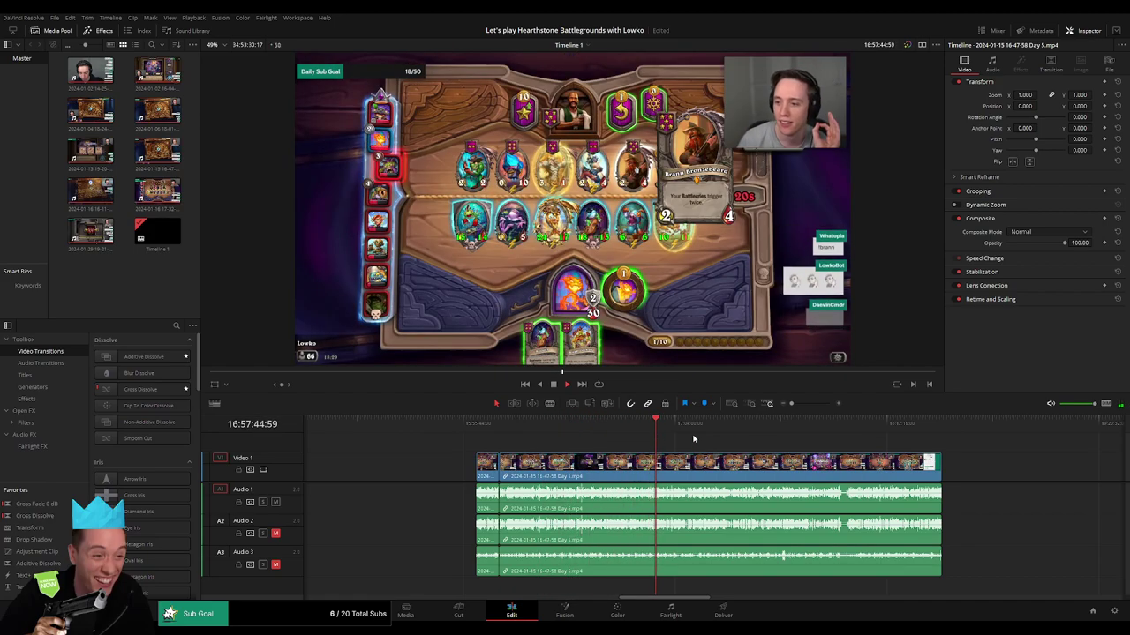
left_click_drag(791, 403, 811, 404)
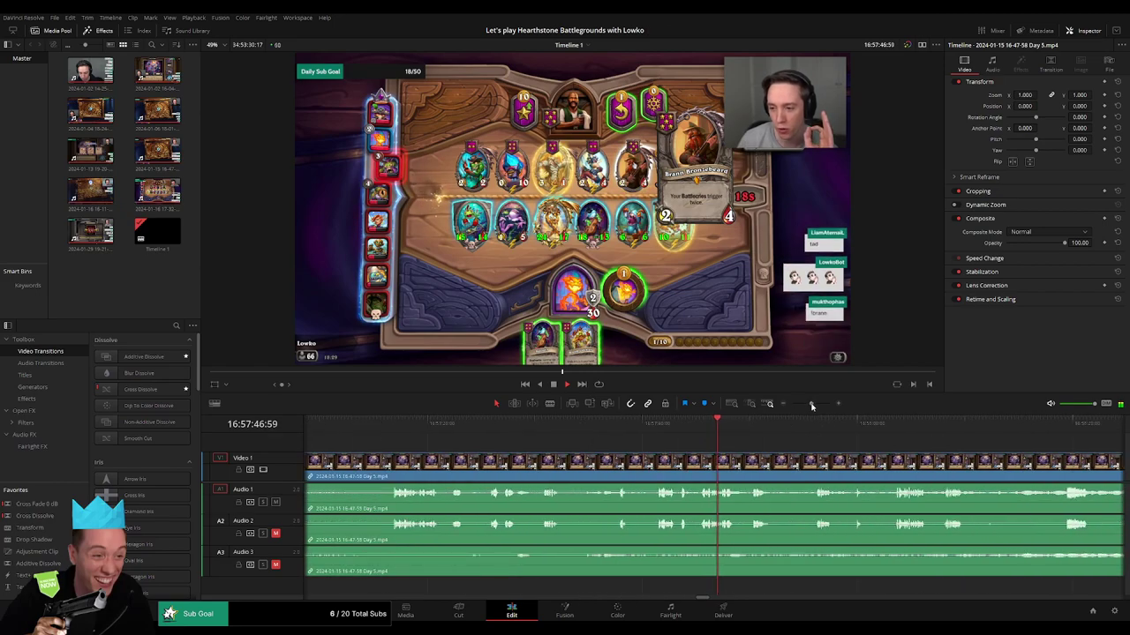
scroll(840, 455, "right", 5)
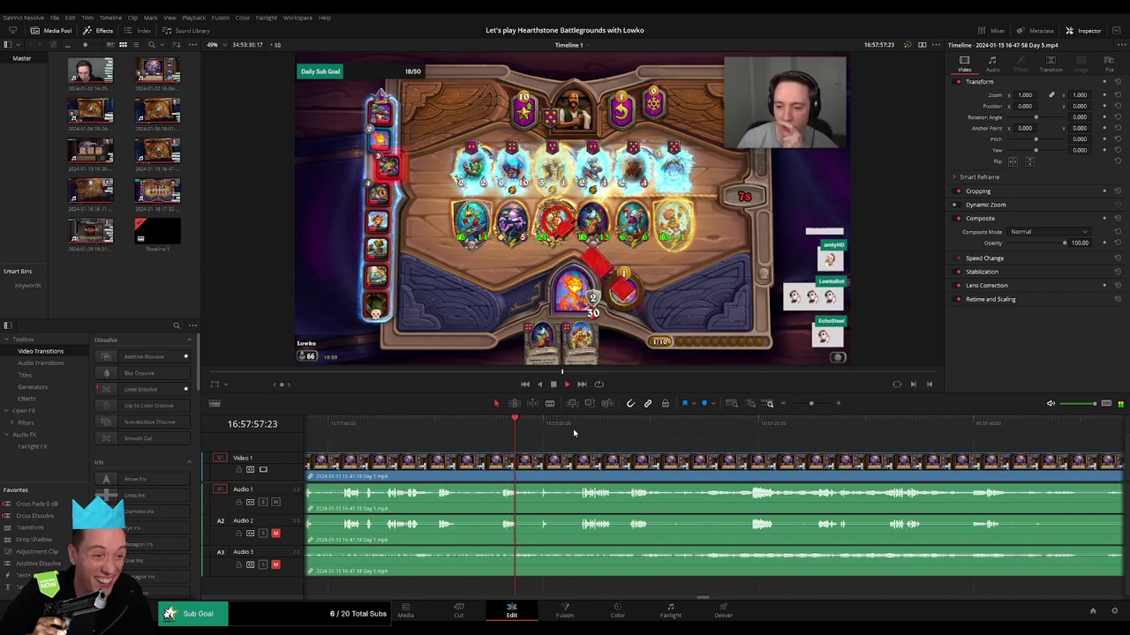
left_click(583, 441)
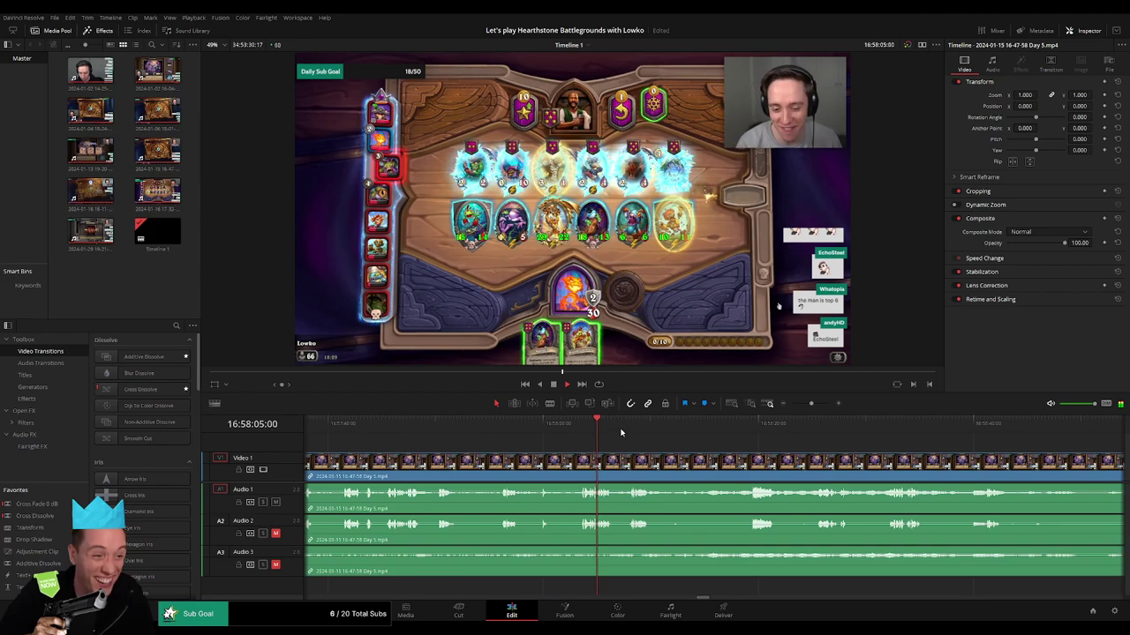
- Zoom in and park the playhead just before the Combat banner at 16:58:07
left_click(631, 430)
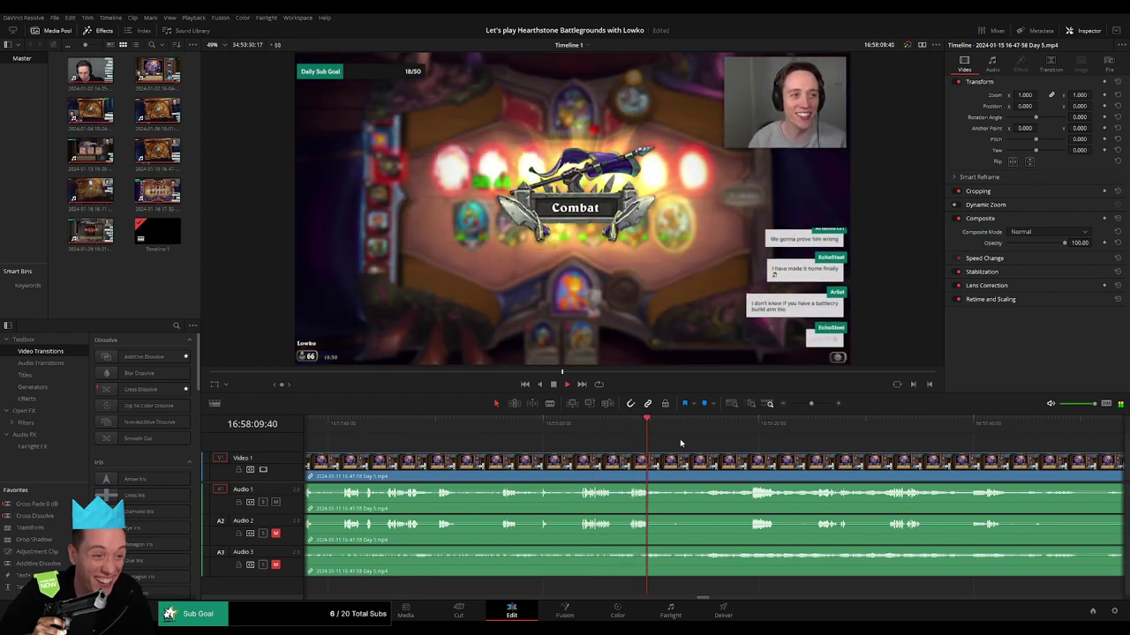
left_click(743, 431)
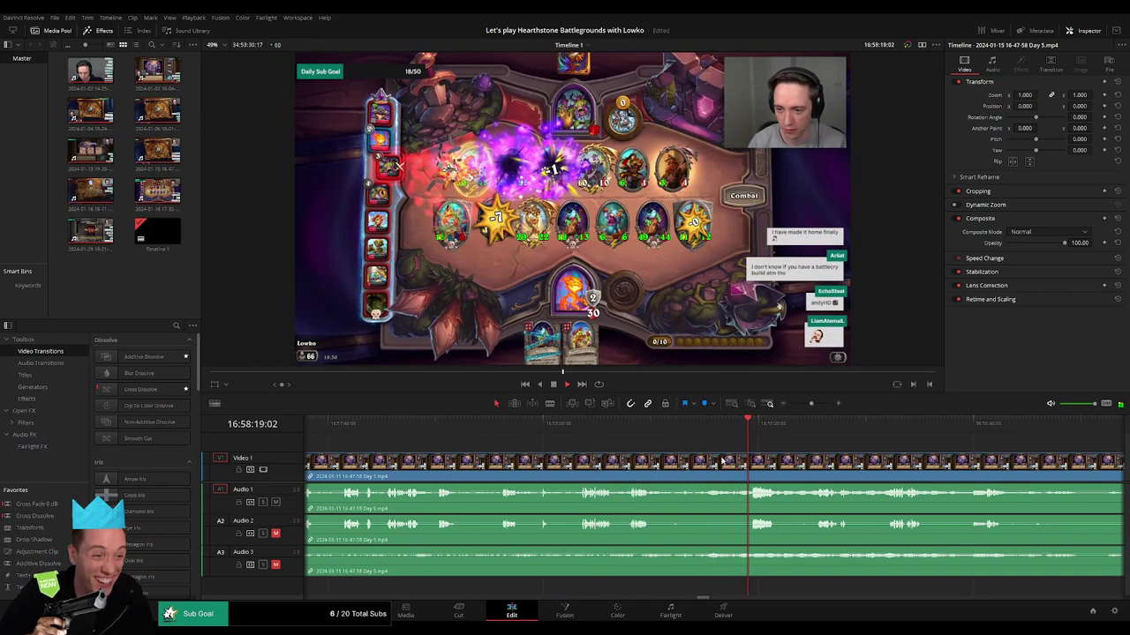
left_click_drag(810, 403, 813, 404)
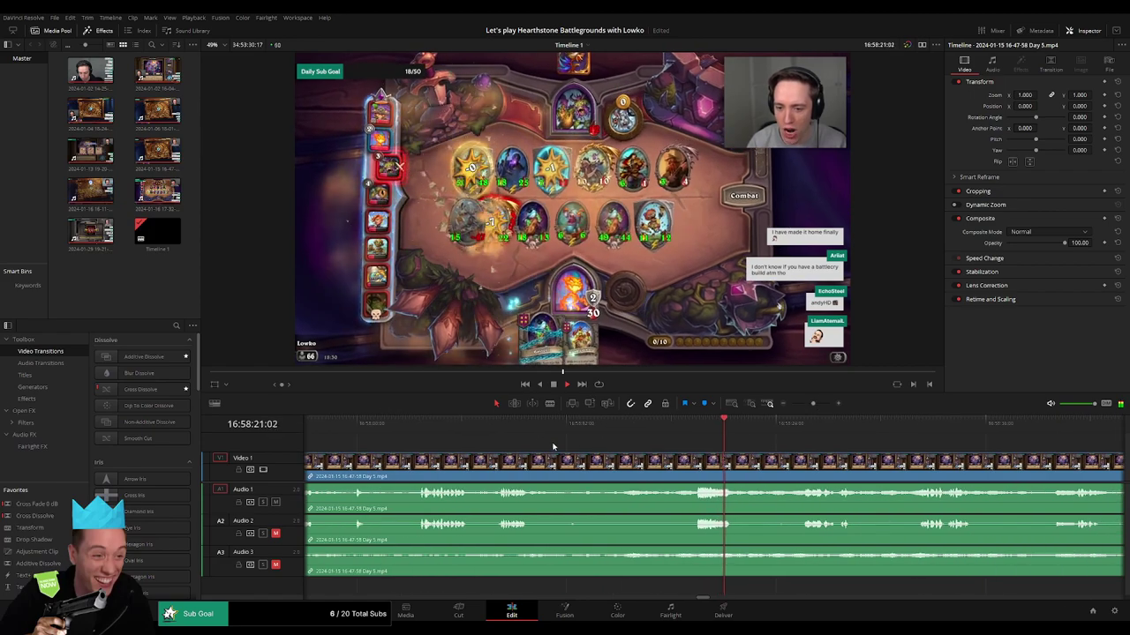
left_click(501, 425)
left_click_drag(811, 403, 819, 403)
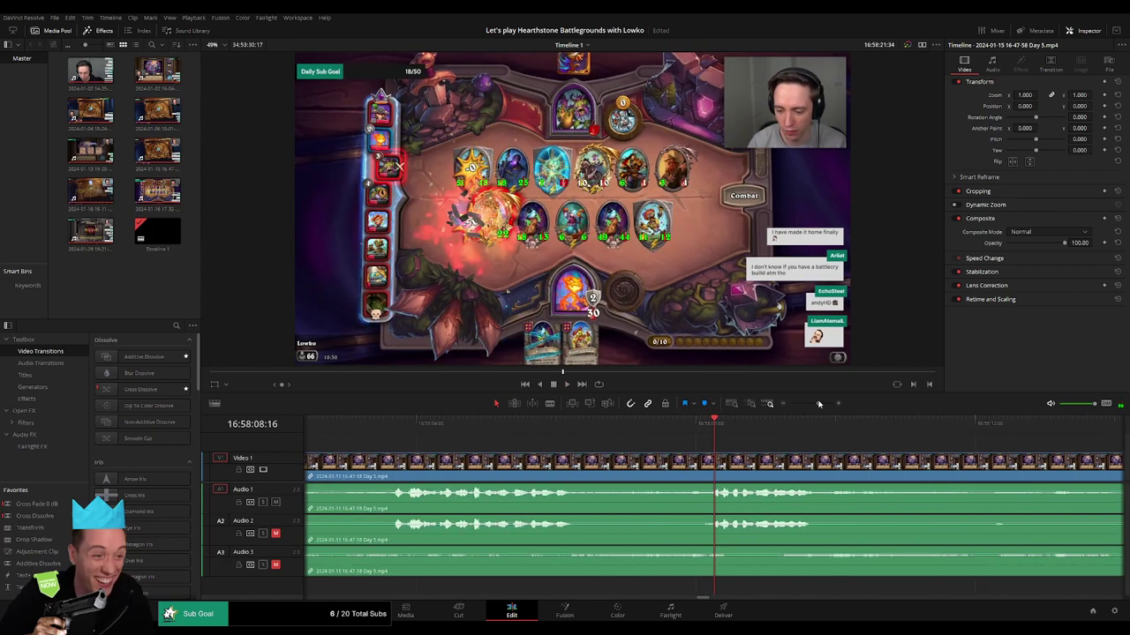
left_click(712, 430)
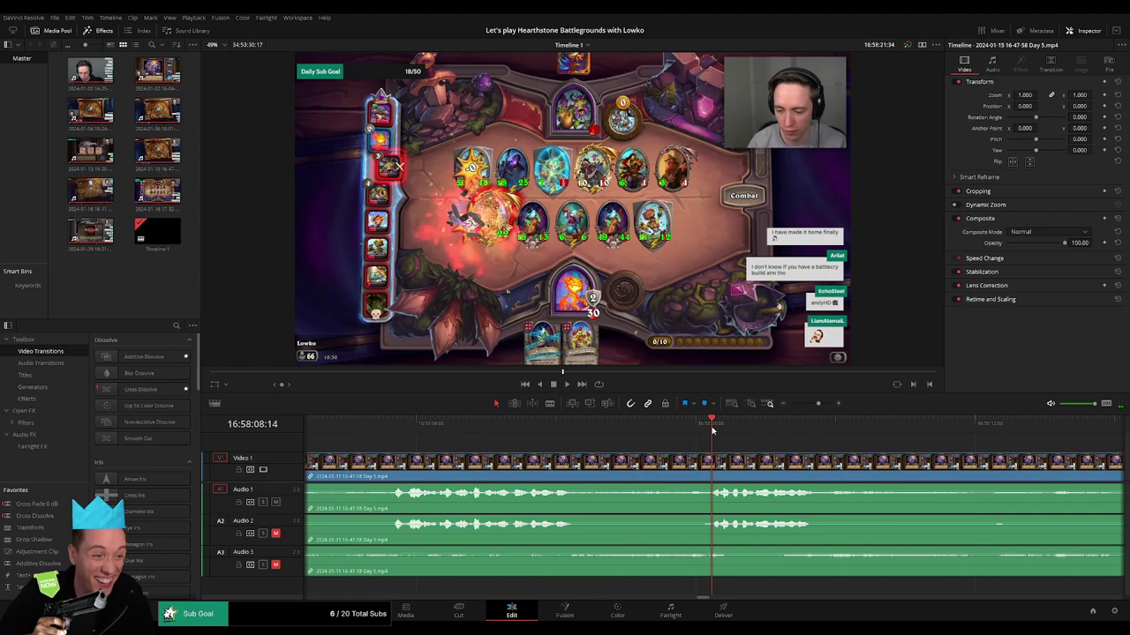
left_click_drag(713, 431, 628, 441)
- Blade video and all audio tracks at the 16:58:07 Combat banner
key("b")
left_click(627, 465)
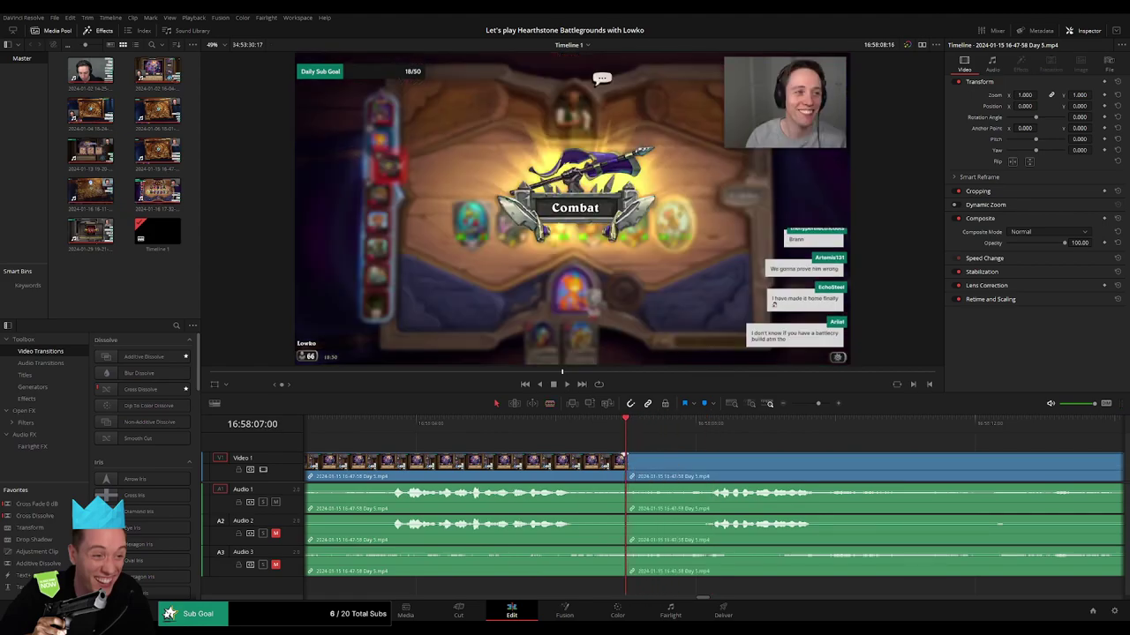
left_click_drag(670, 460, 702, 459)
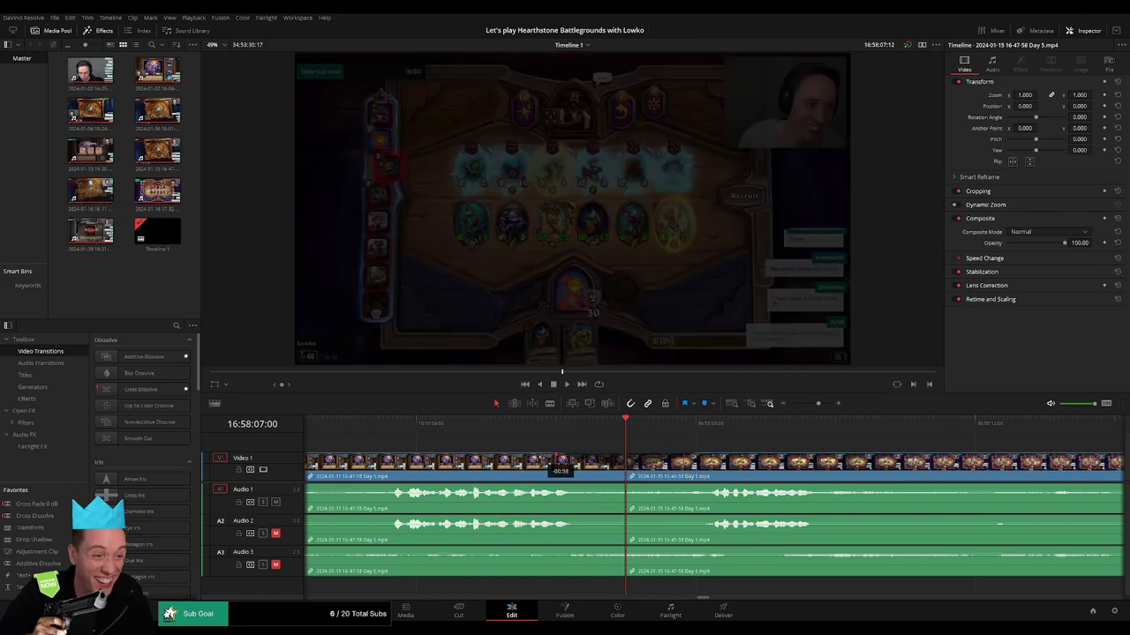
left_click_drag(702, 459, 521, 460)
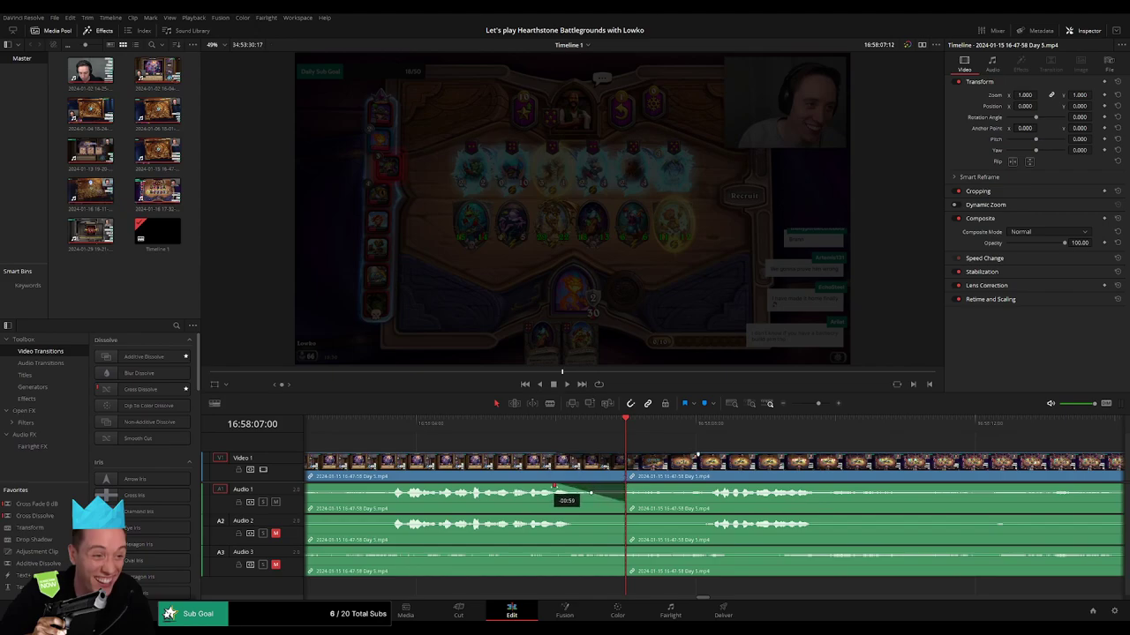
- Add fade-outs before and fade-ins after the Combat cut on Audio 1, 2 and 3
left_click_drag(552, 488, 709, 487)
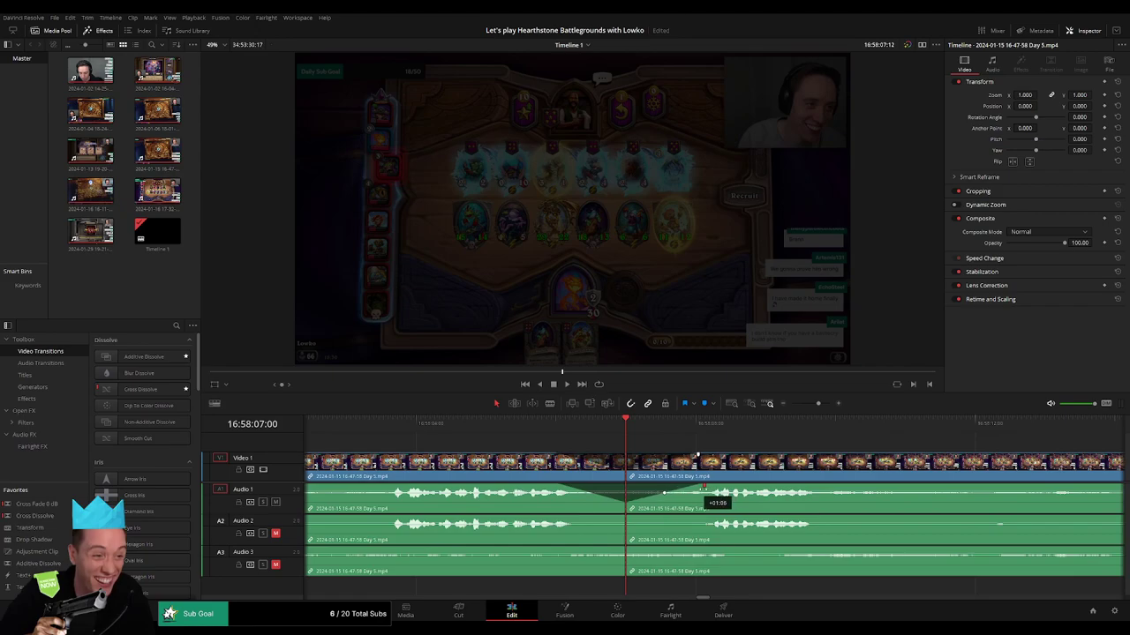
left_click_drag(627, 516, 704, 521)
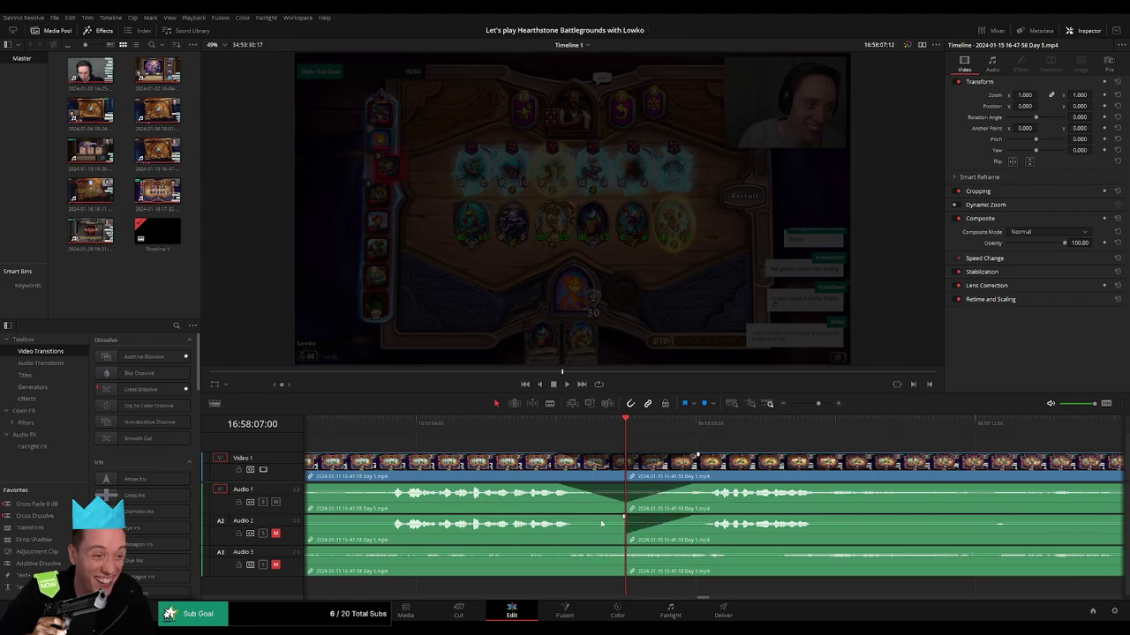
left_click_drag(624, 517, 556, 520)
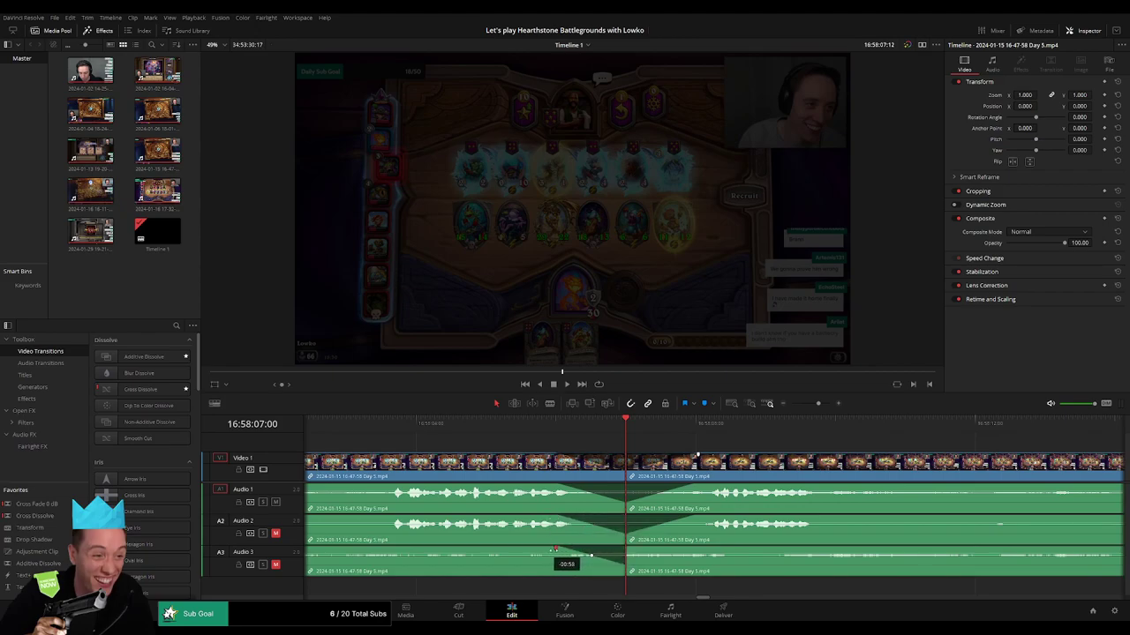
left_click_drag(625, 548, 696, 549)
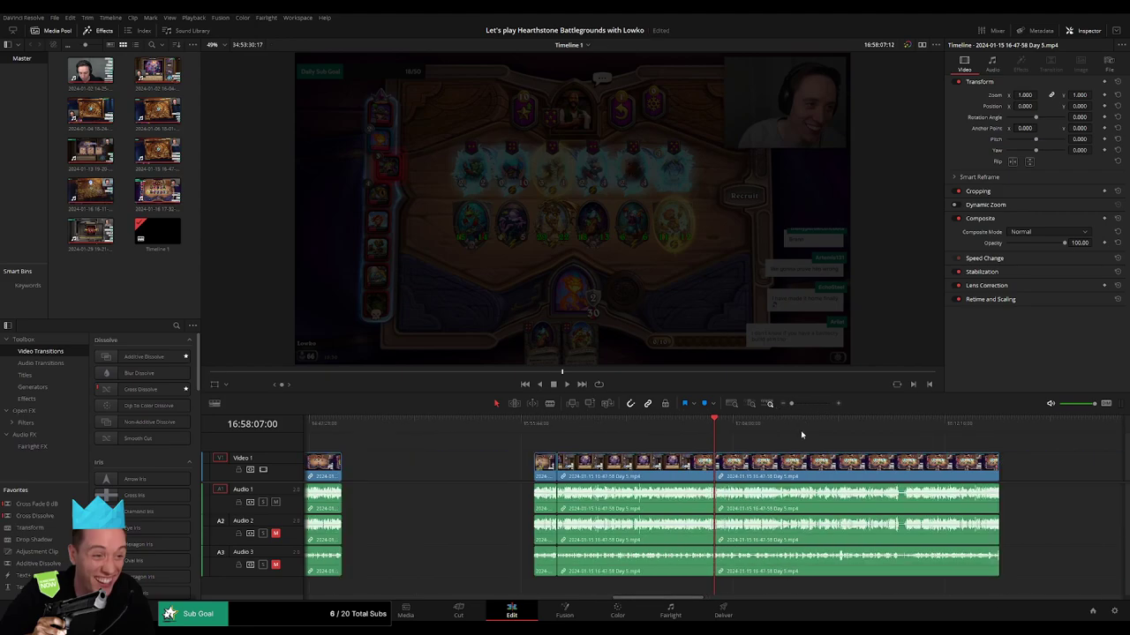
- Move the later Day 5 piece earlier so it starts at 18:00:00:00
left_click_drag(817, 407, 791, 404)
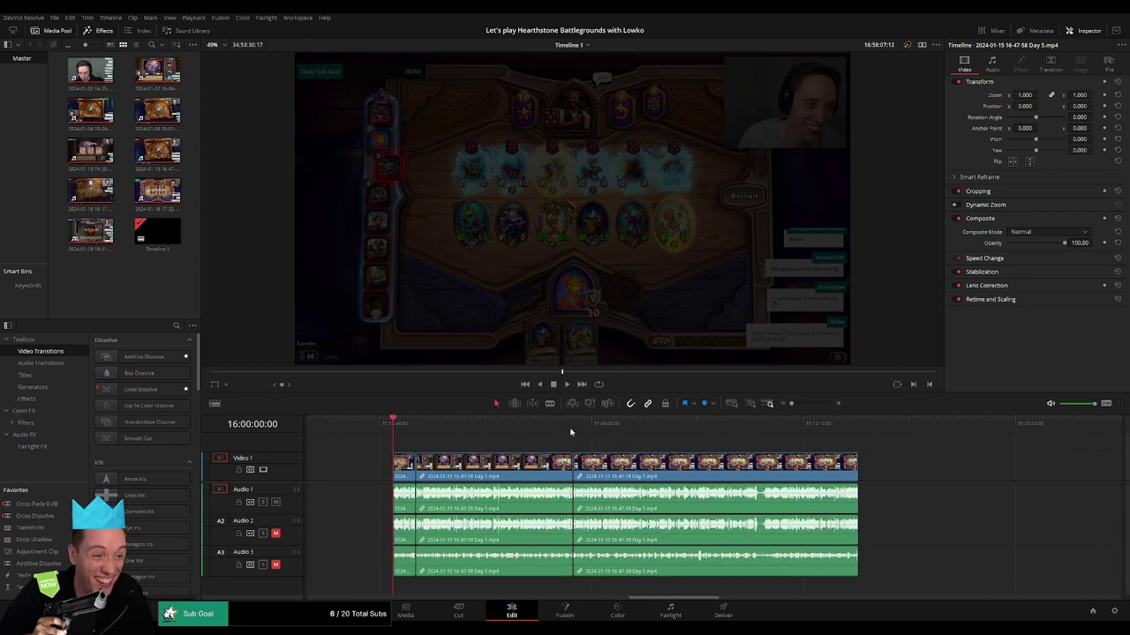
left_click(570, 432)
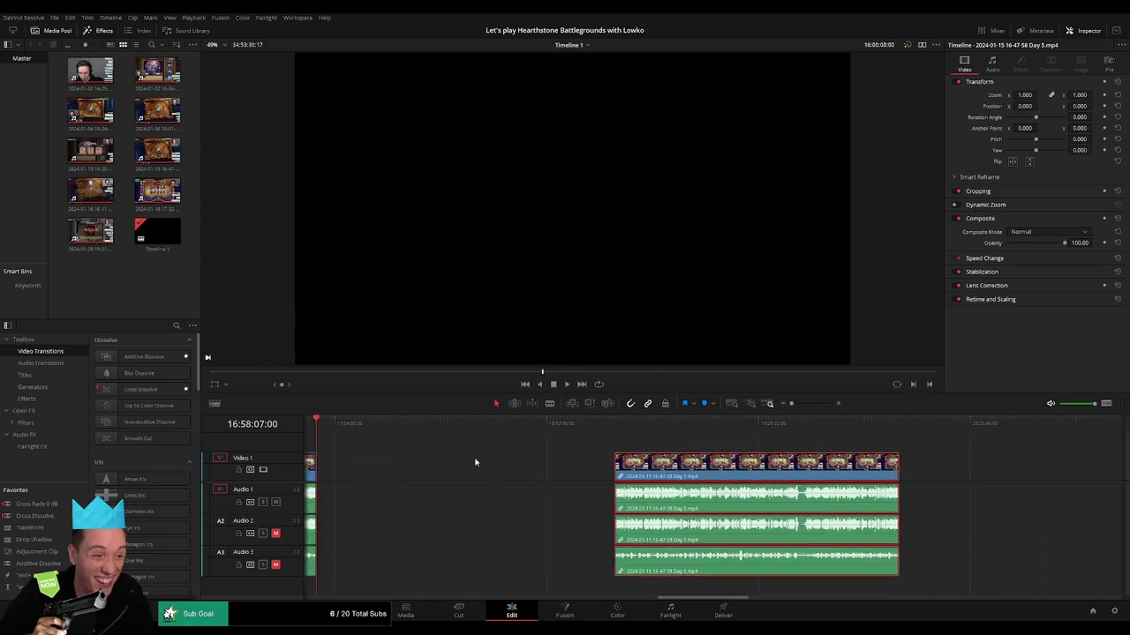
left_click(418, 453)
left_click(381, 425)
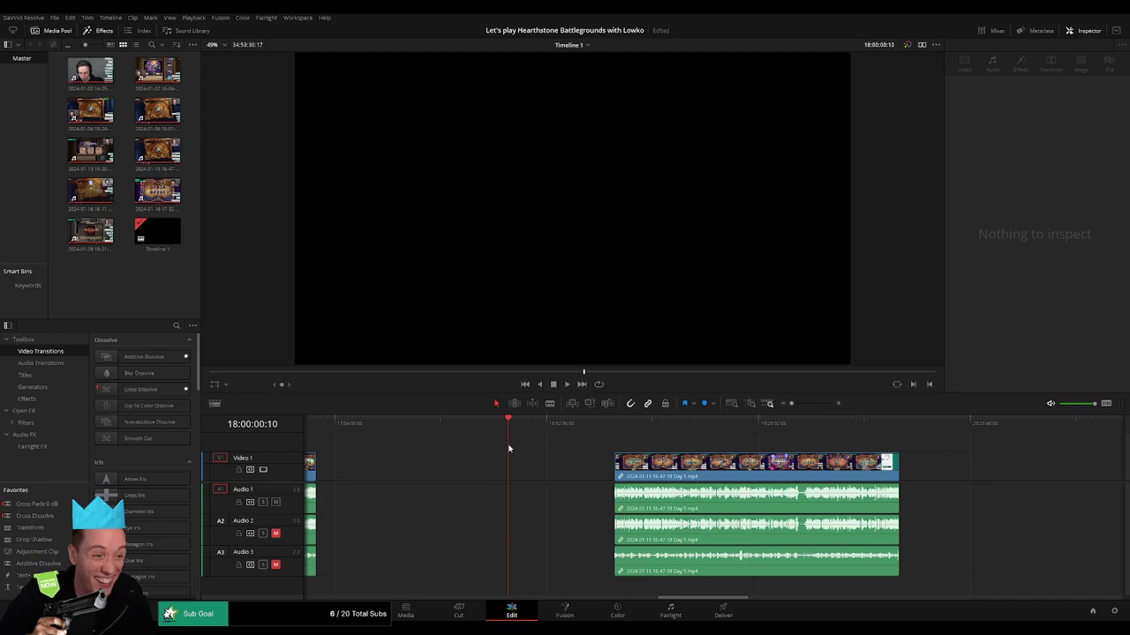
left_click_drag(672, 467, 567, 466)
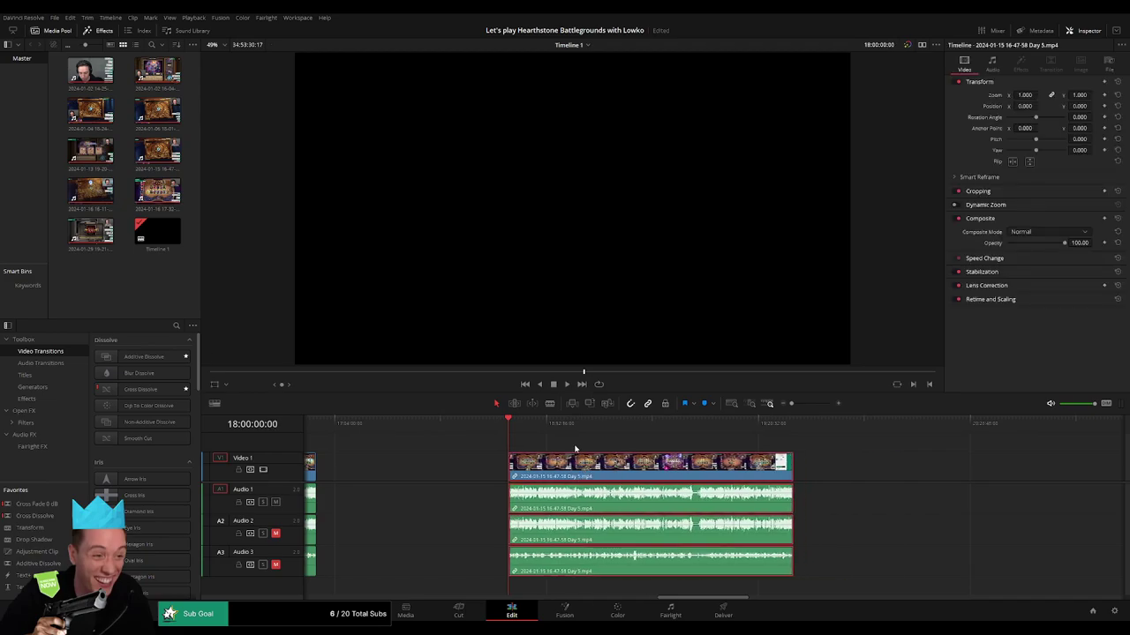
key("space")
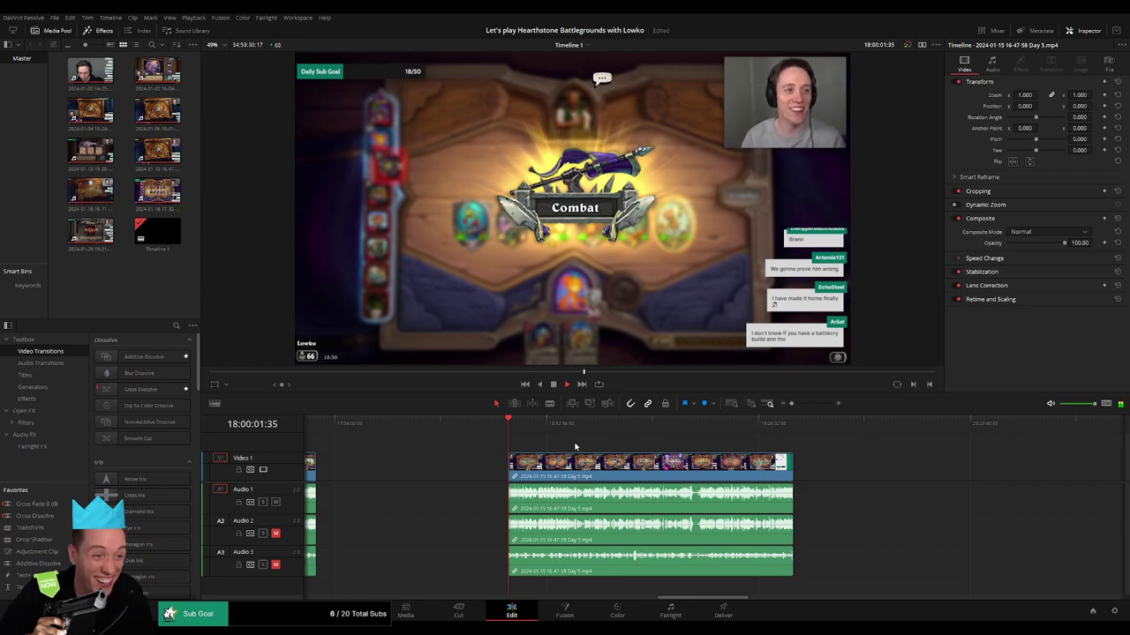
left_click(509, 422)
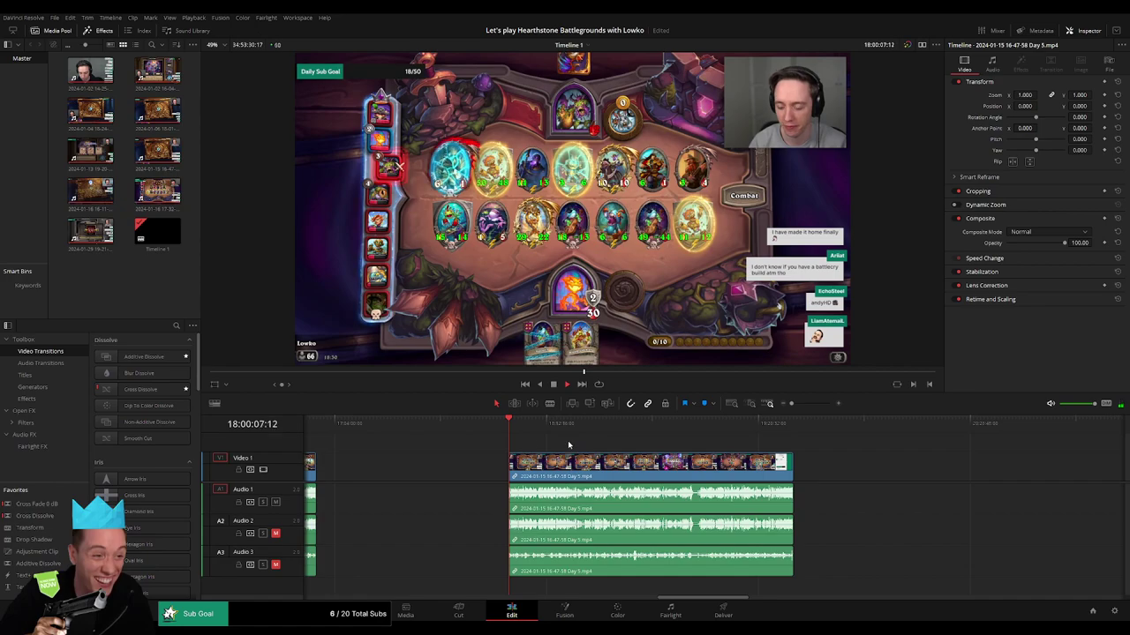
left_click_drag(520, 424, 703, 448)
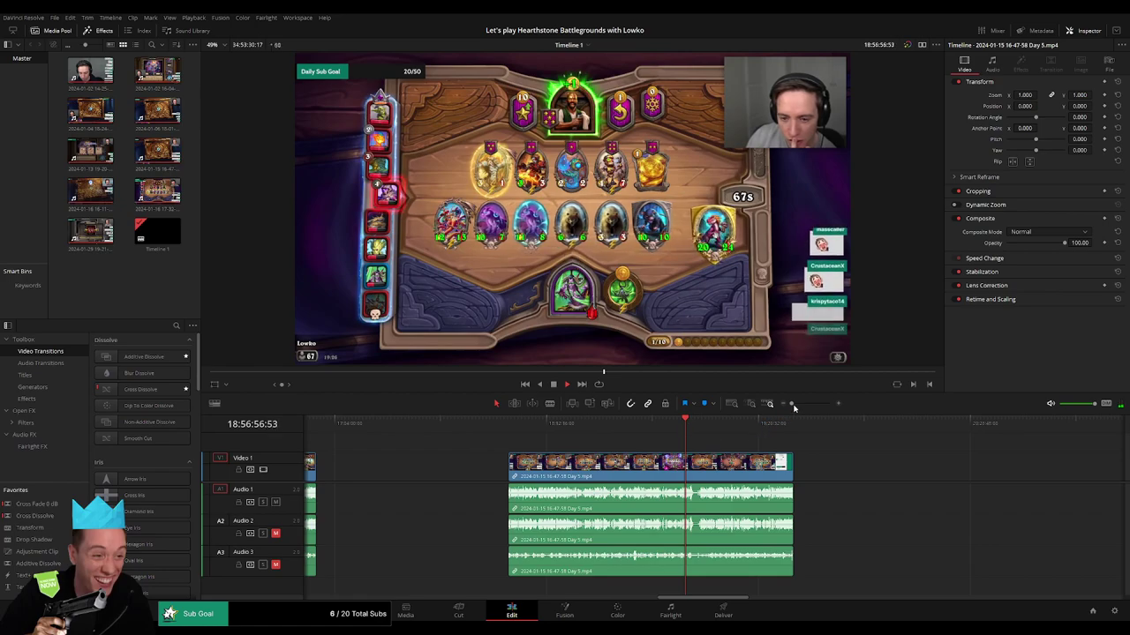
left_click_drag(791, 403, 780, 429)
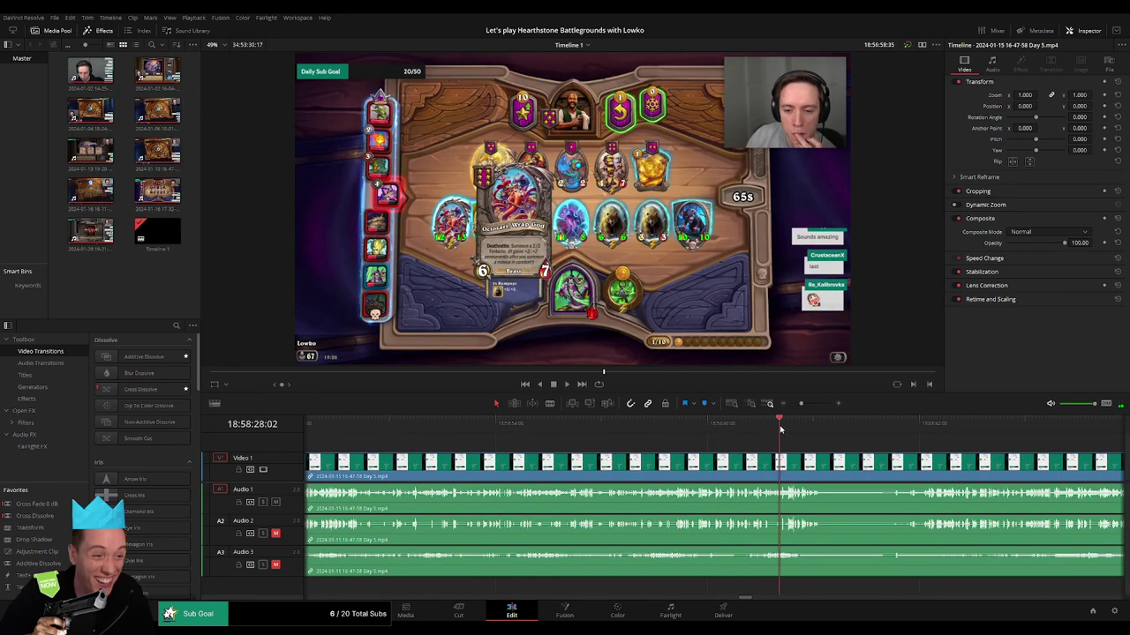
left_click(816, 429)
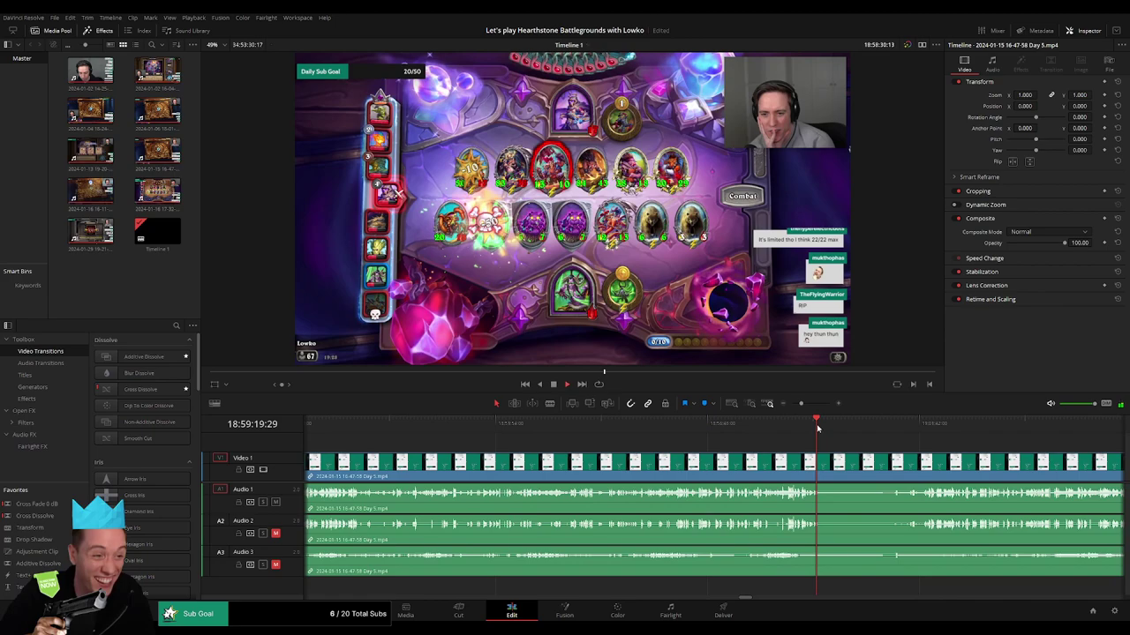
left_click(888, 429)
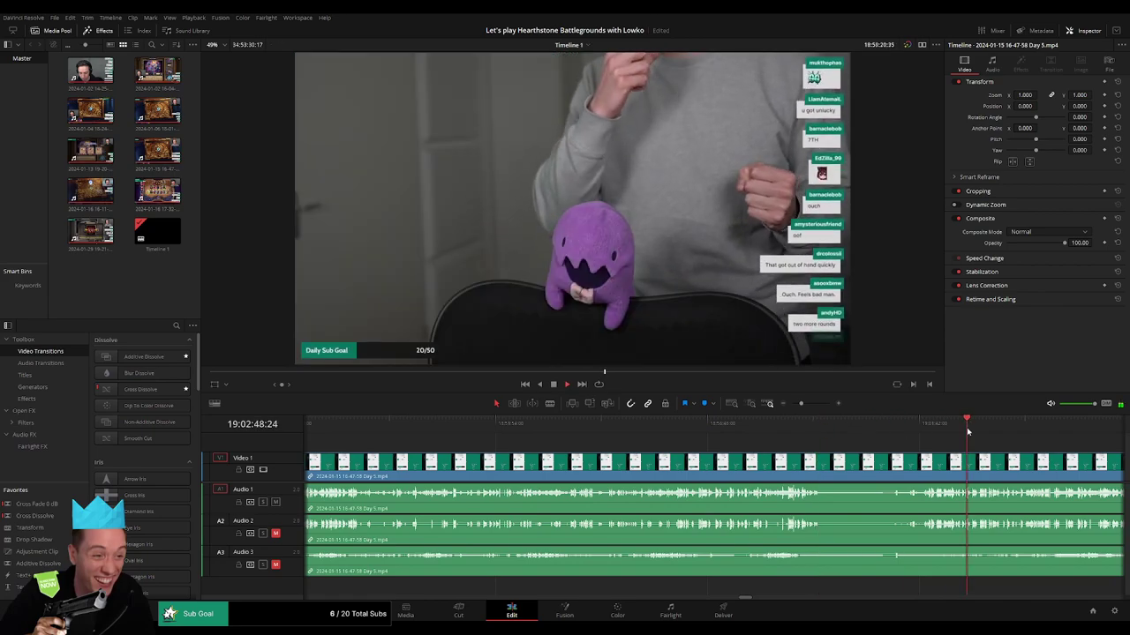
left_click(784, 429)
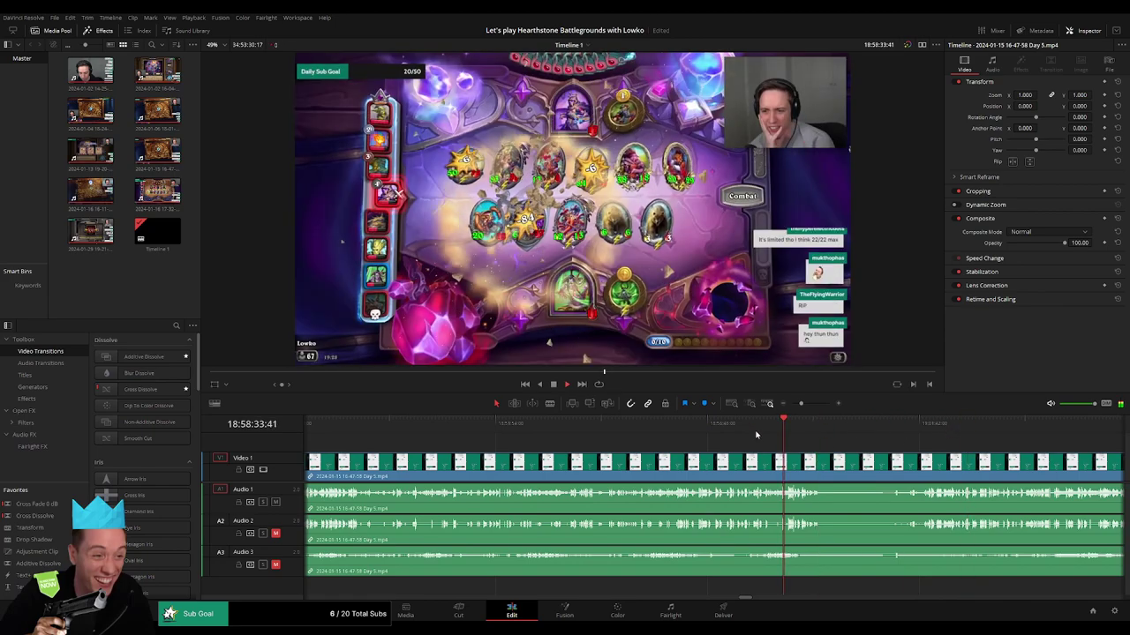
left_click(760, 432)
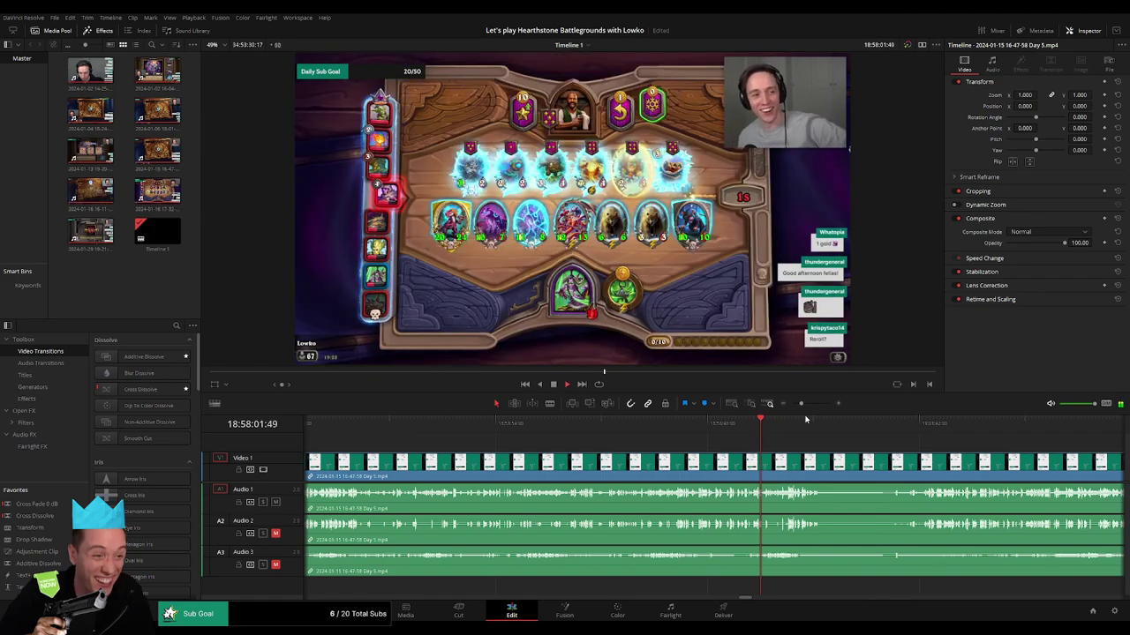
left_click_drag(803, 404, 813, 404)
left_click(575, 431)
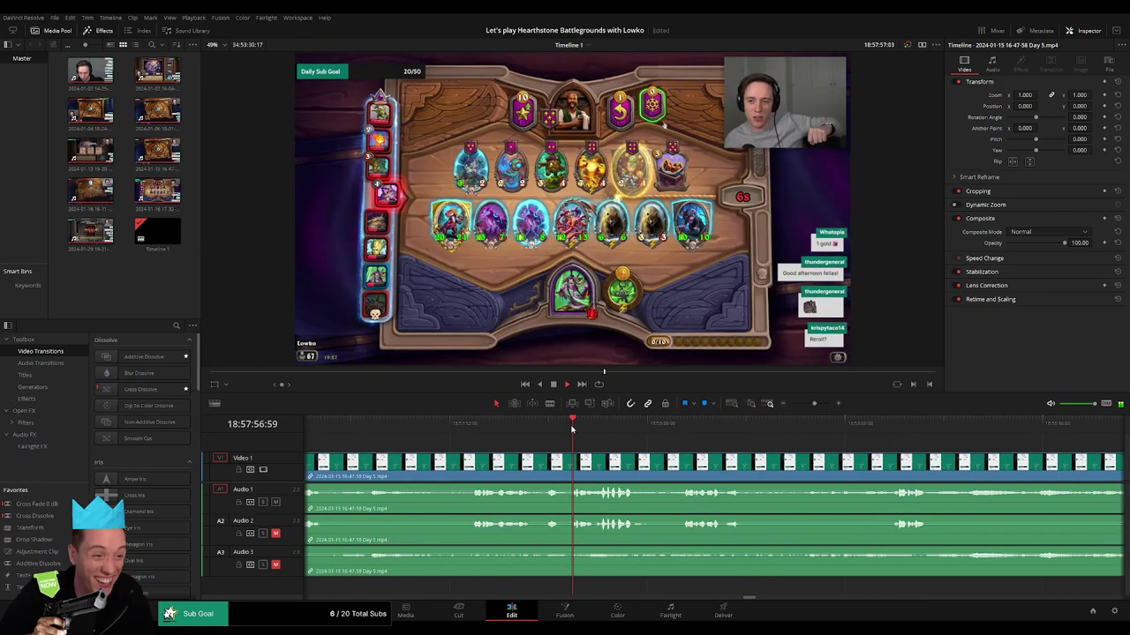
left_click(468, 432)
scroll(503, 435, "left", 3)
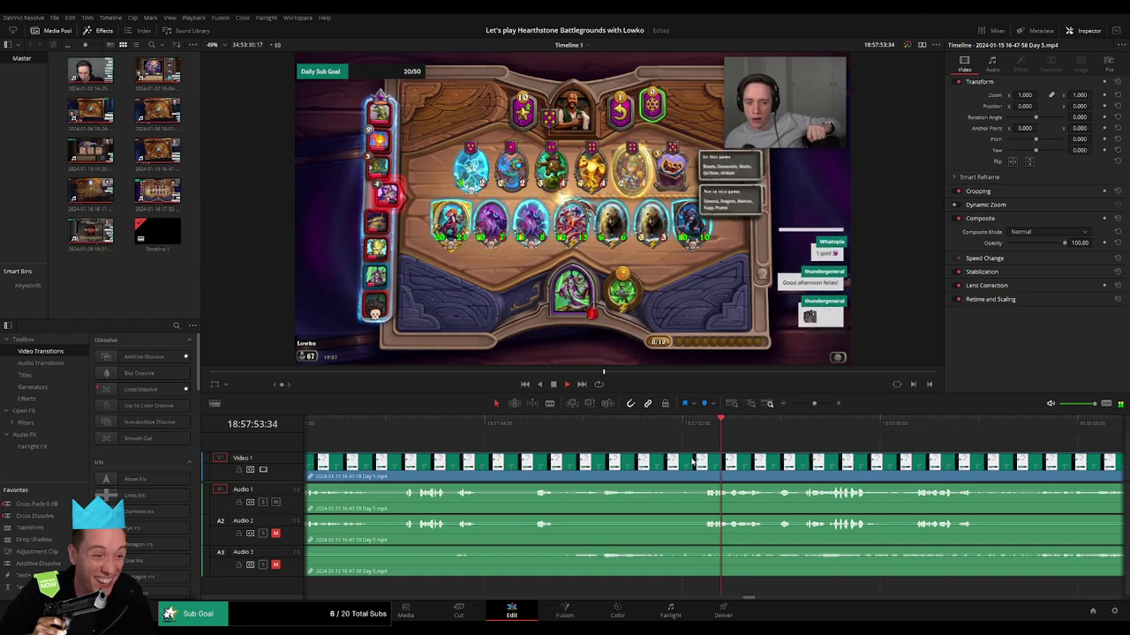
left_click(540, 437)
scroll(542, 434, "left", 3)
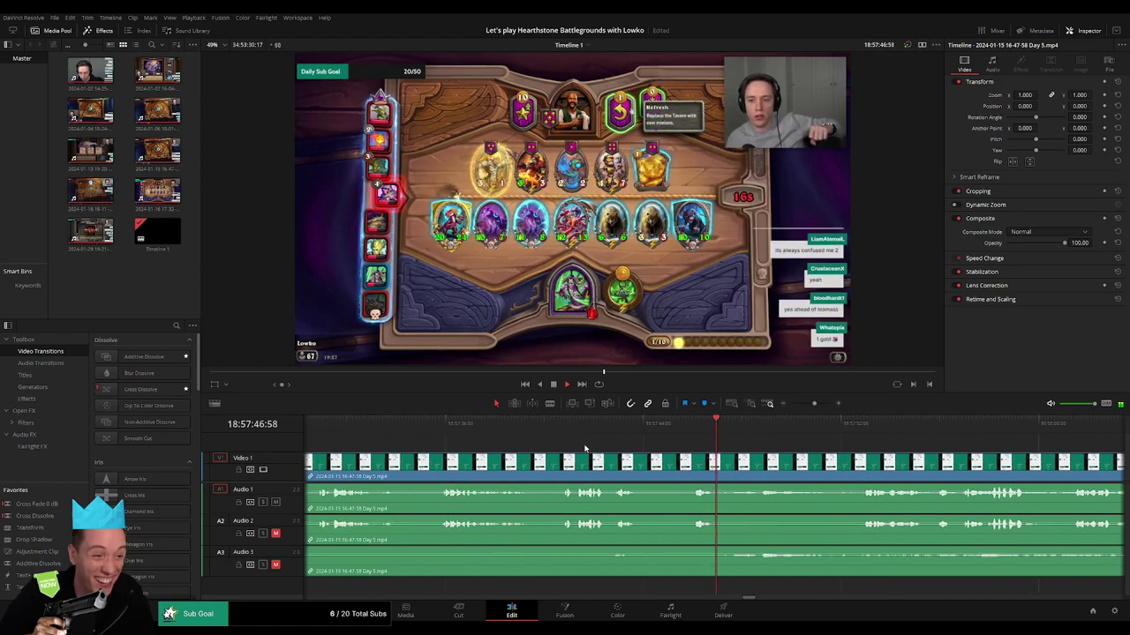
left_click(561, 429)
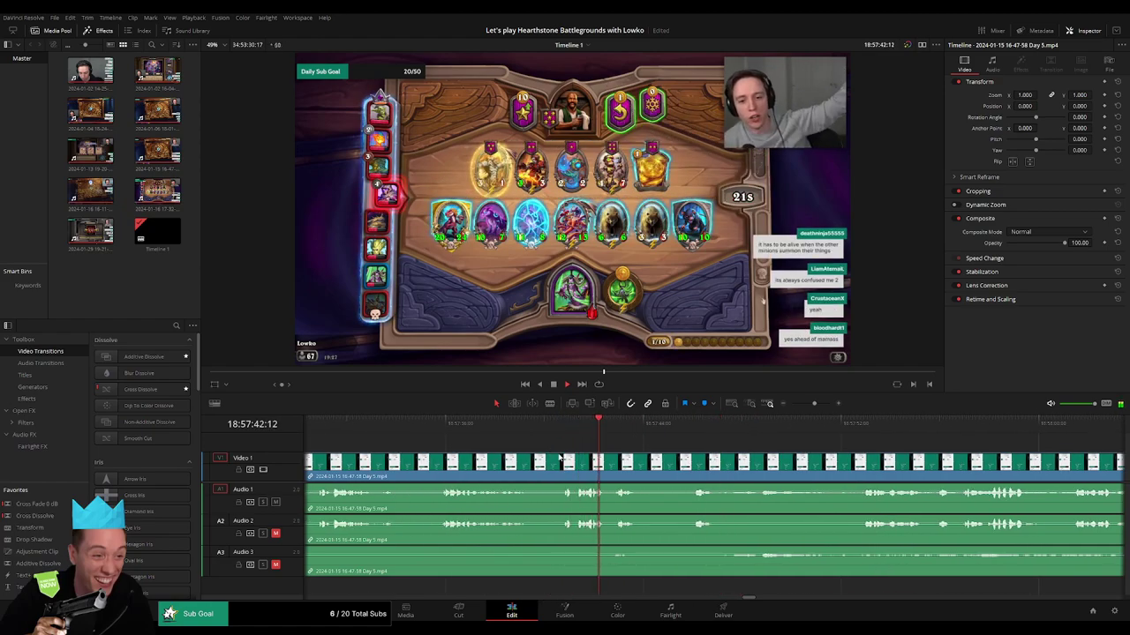
scroll(591, 448, "left", 2)
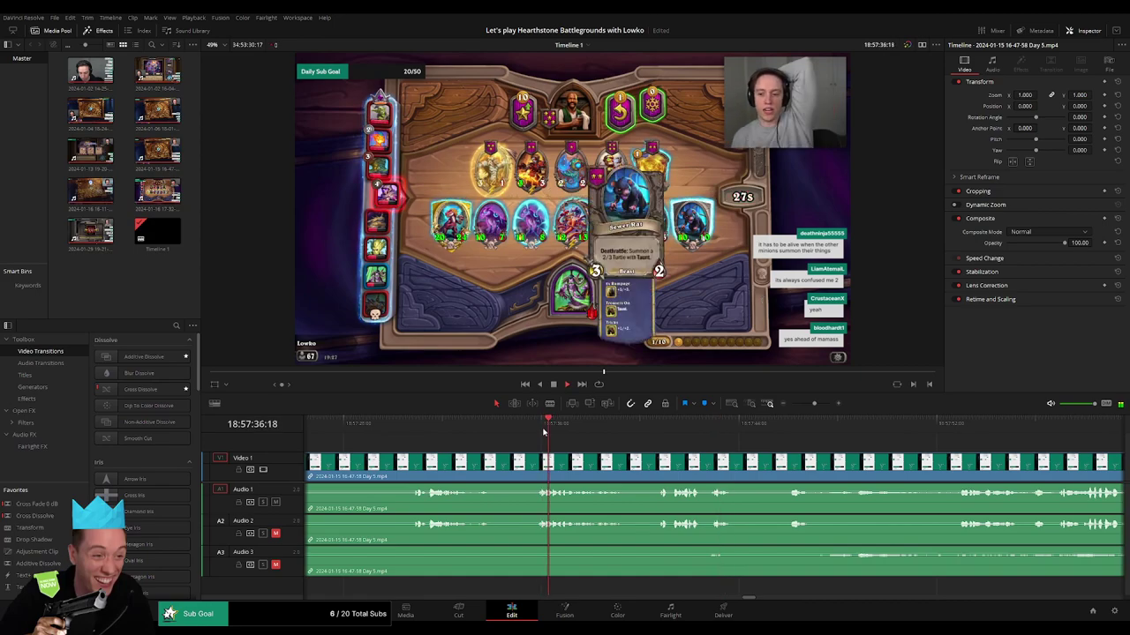
left_click(559, 427)
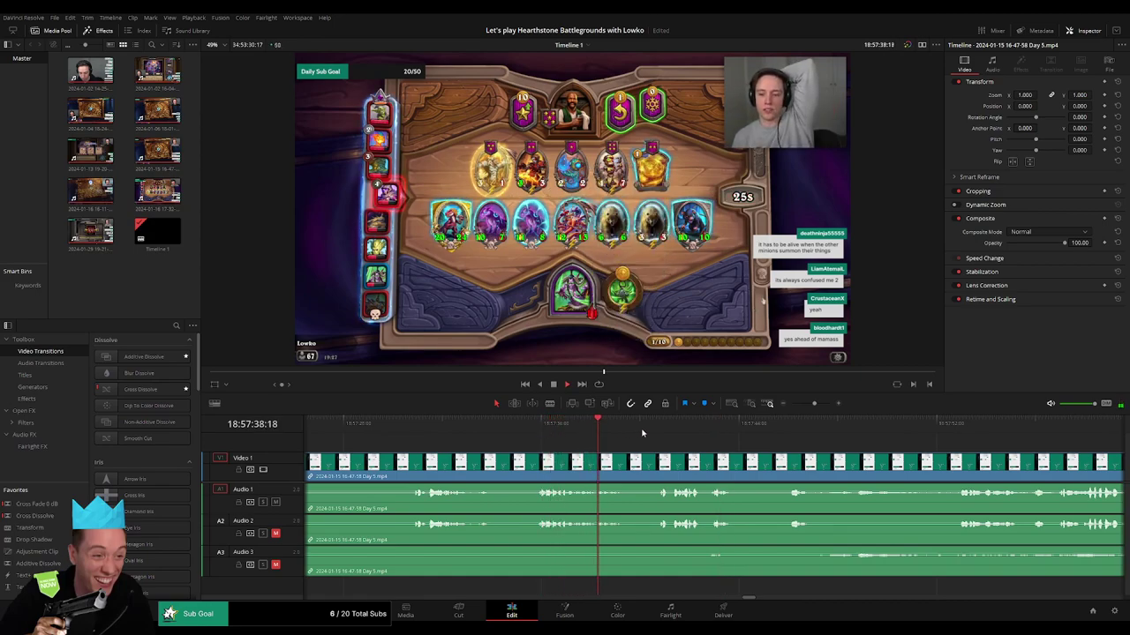
left_click(416, 427)
scroll(653, 461, "left", 4)
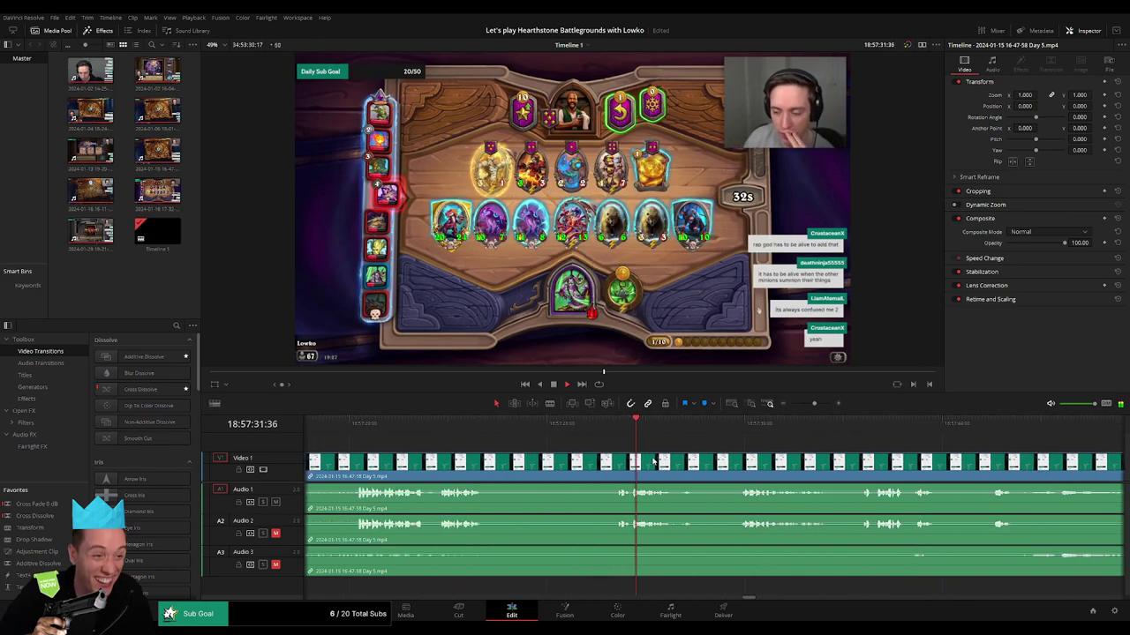
scroll(653, 461, "right", 4)
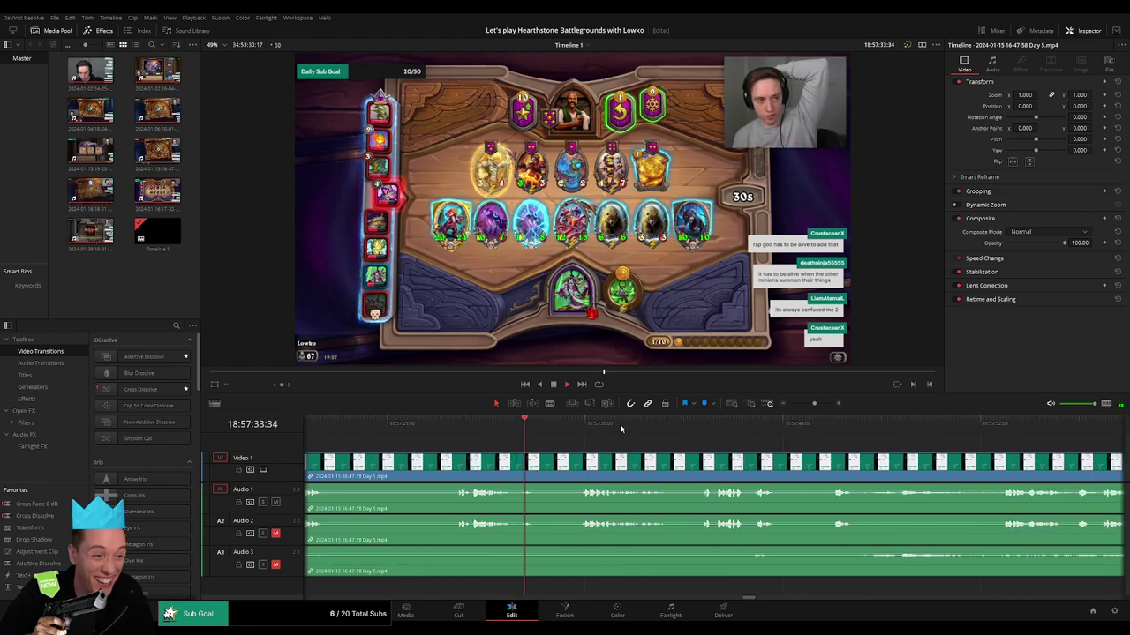
left_click(699, 429)
scroll(622, 443, "right", 4)
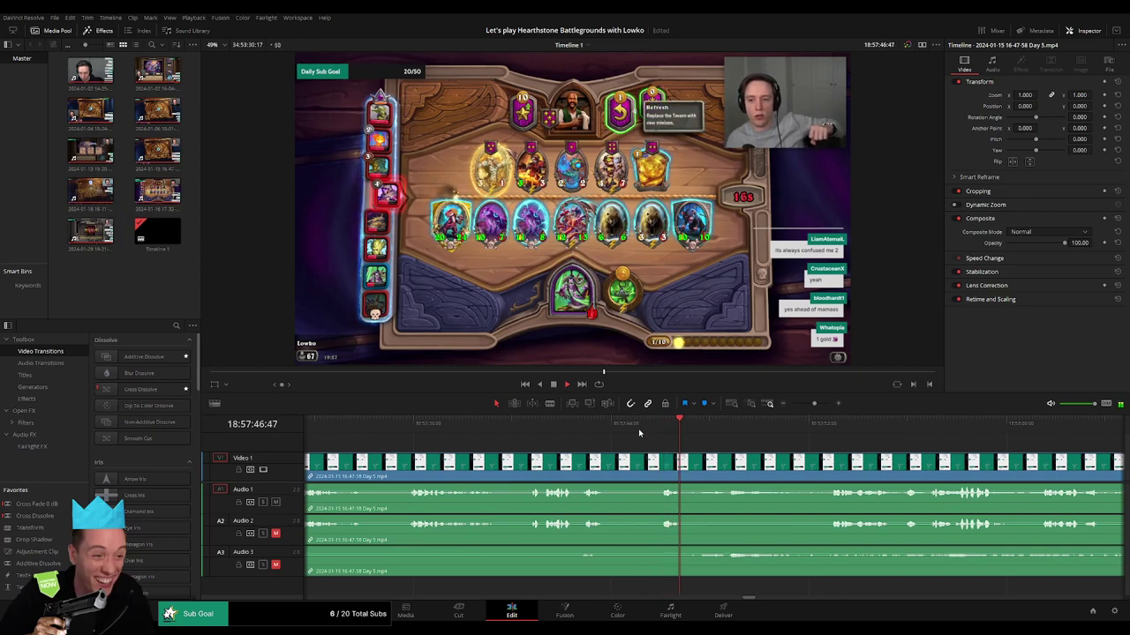
left_click(532, 426)
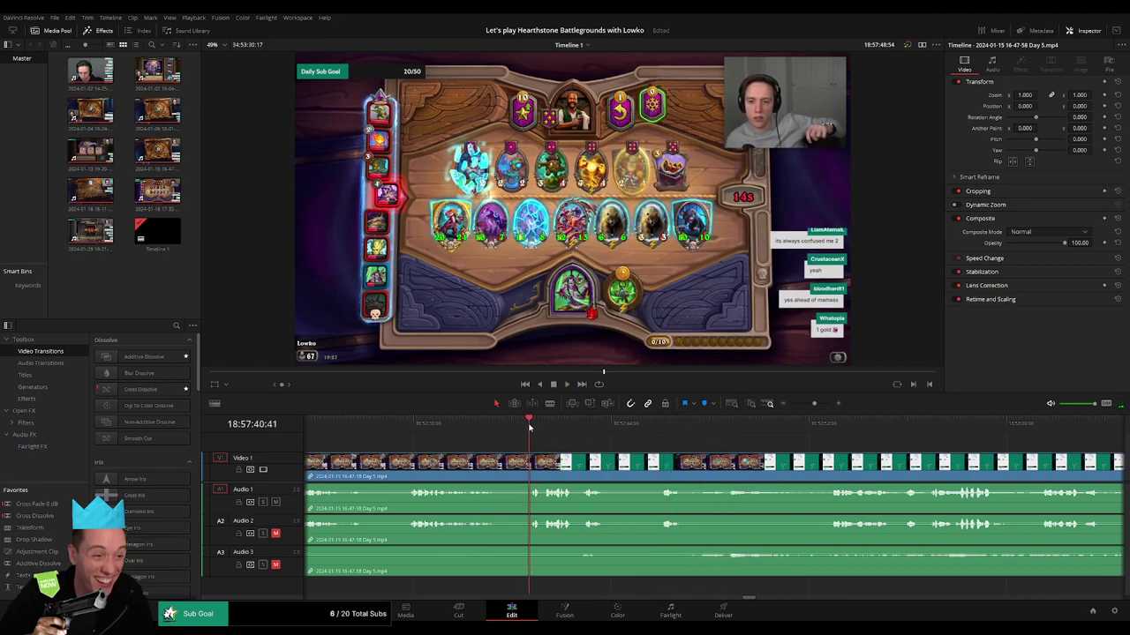
left_click(521, 428)
left_click_drag(520, 428, 512, 429)
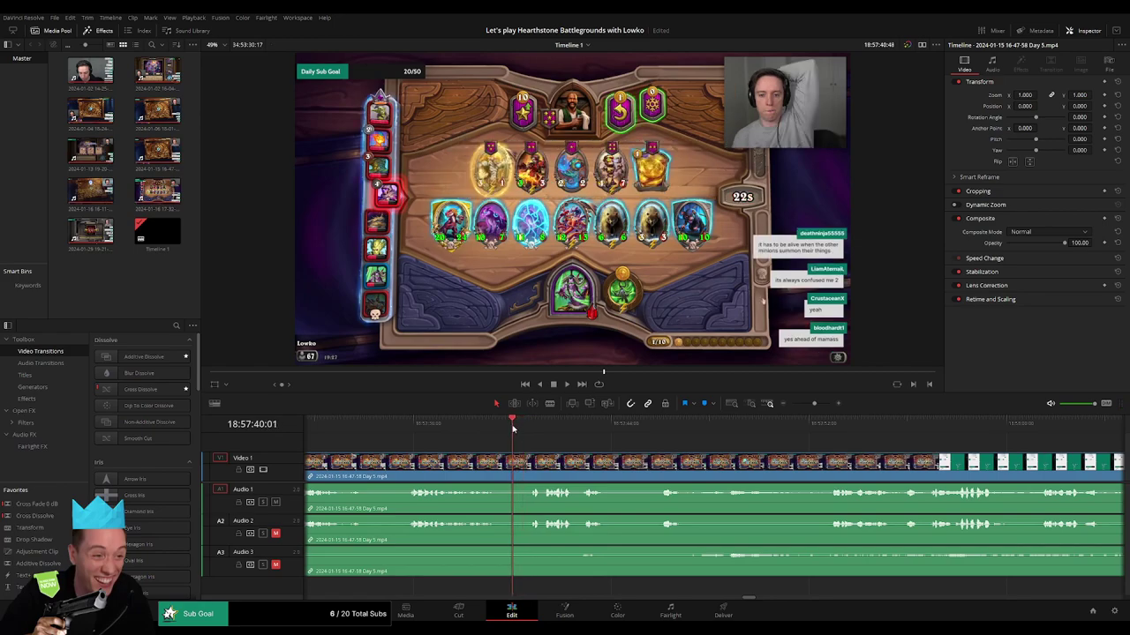
left_click(818, 407)
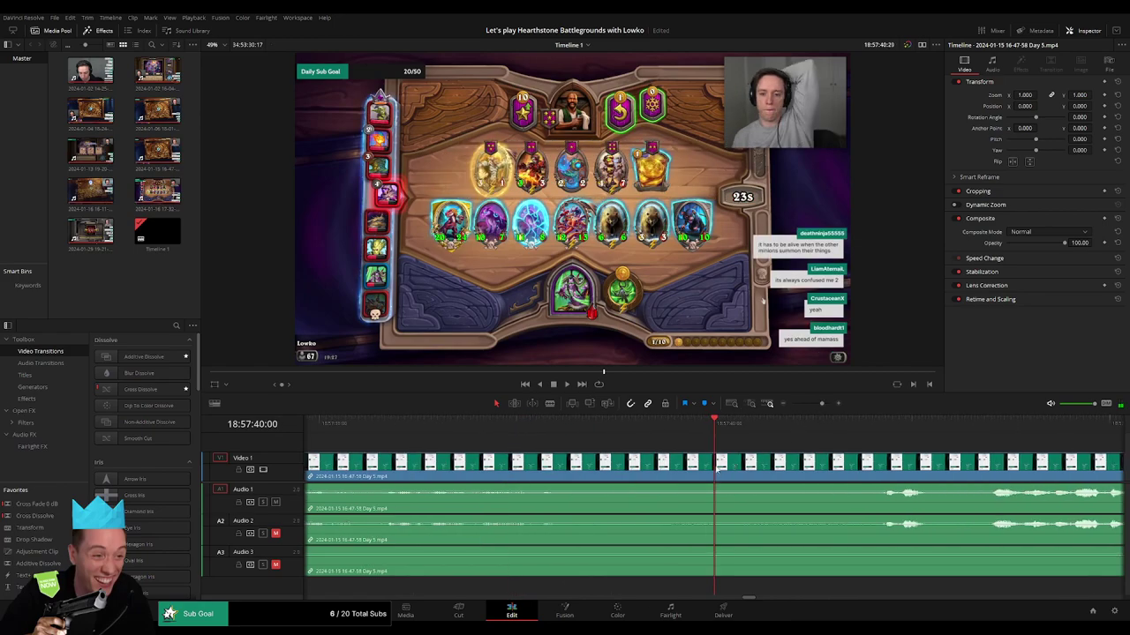
- Split all clips at the playhead, trim the earlier section, and fade out Audio 1–3 of the first clip
key("ctrl+b")
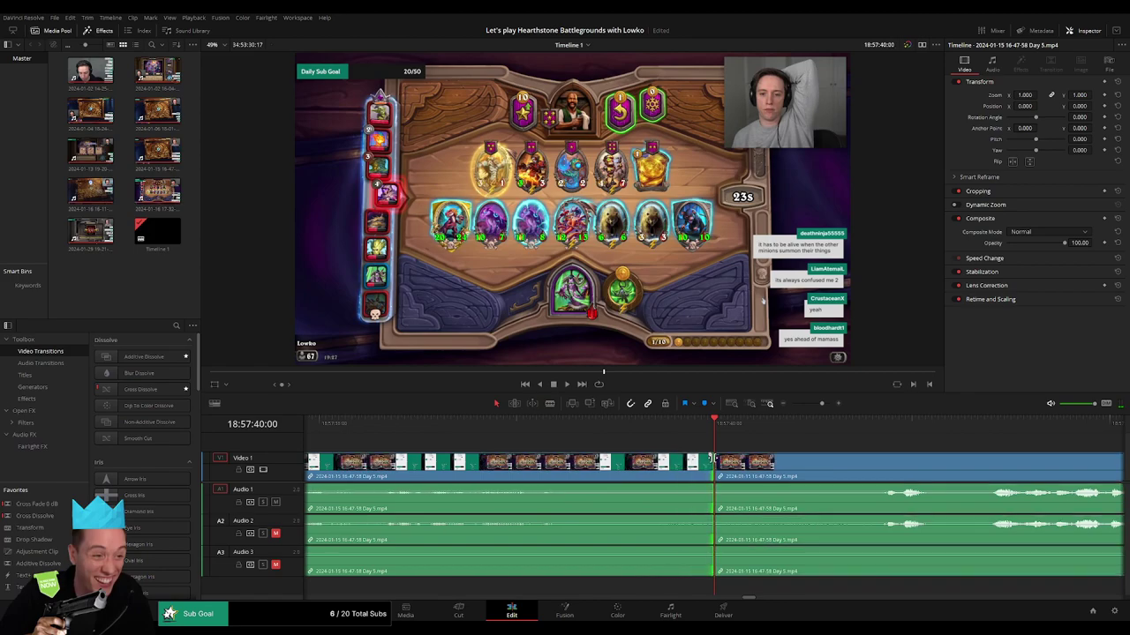
left_click_drag(711, 459, 516, 478)
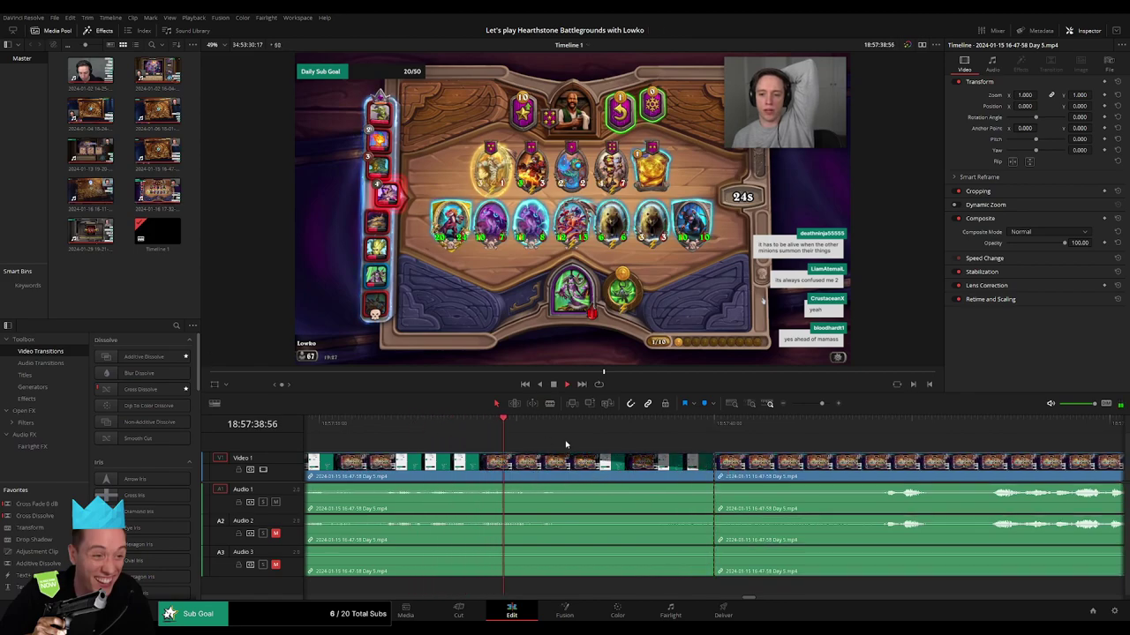
left_click_drag(711, 486, 561, 487)
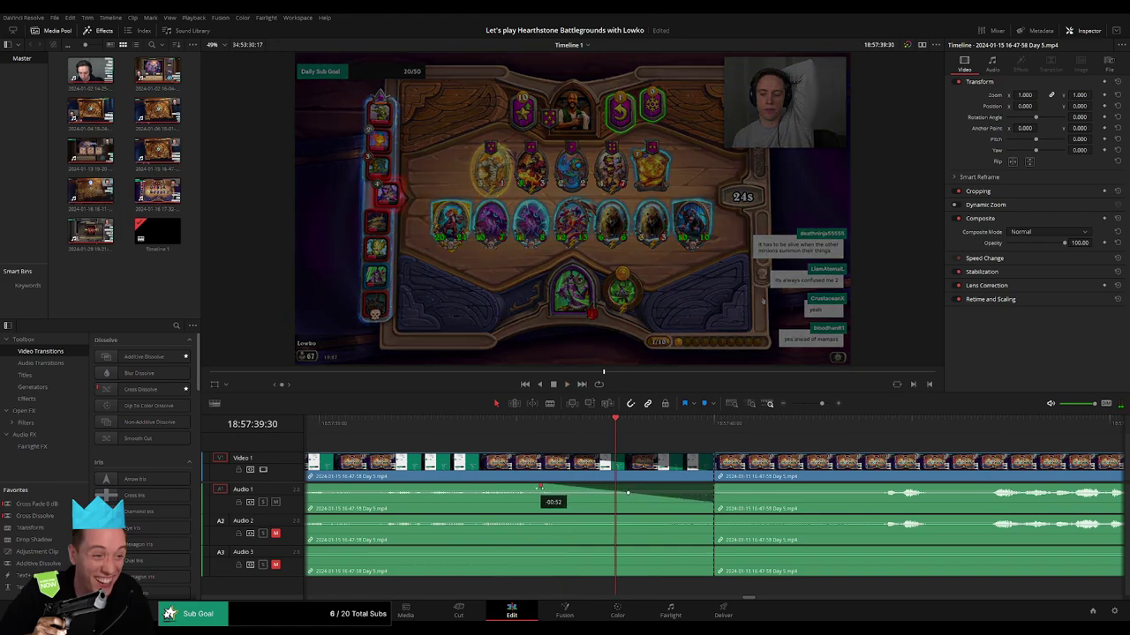
scroll(703, 479, "up", 2)
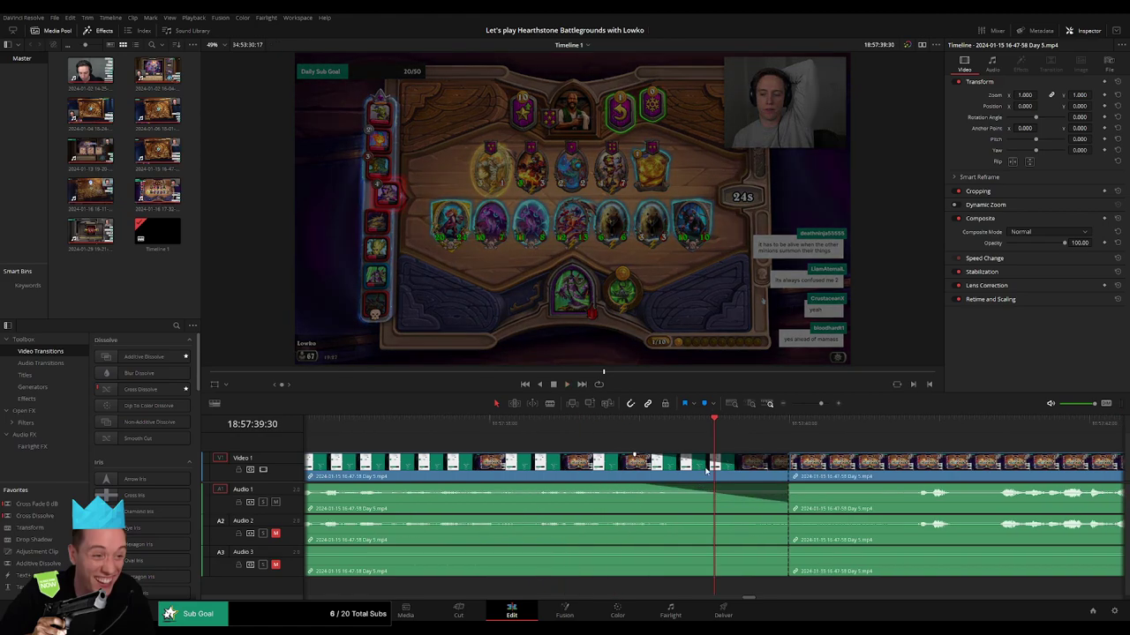
left_click_drag(781, 519, 654, 517)
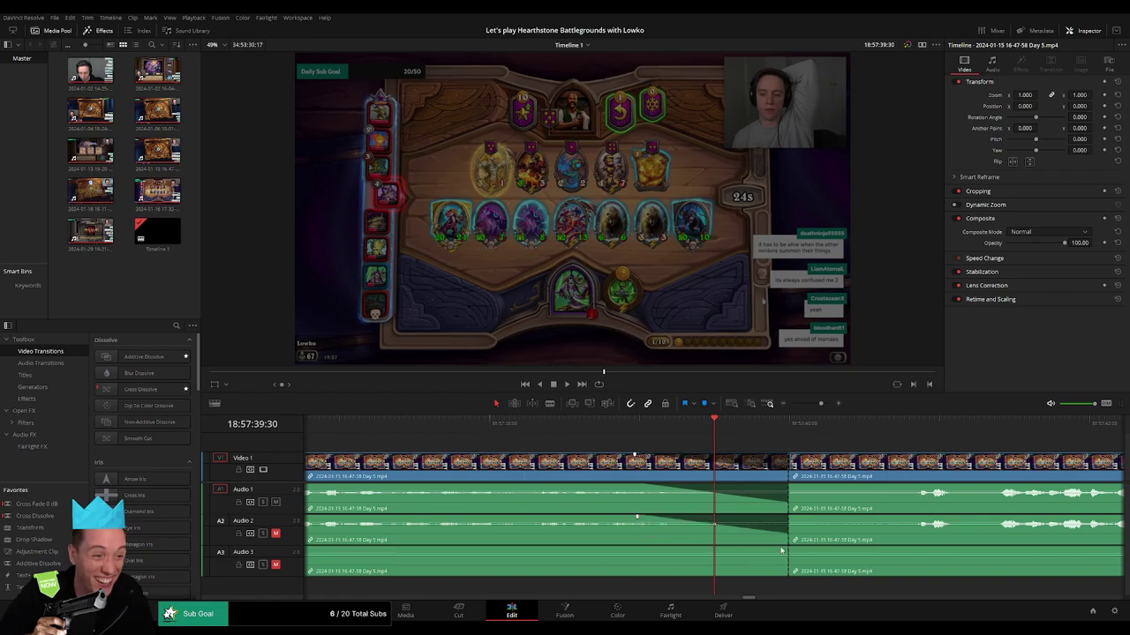
left_click_drag(783, 549, 642, 547)
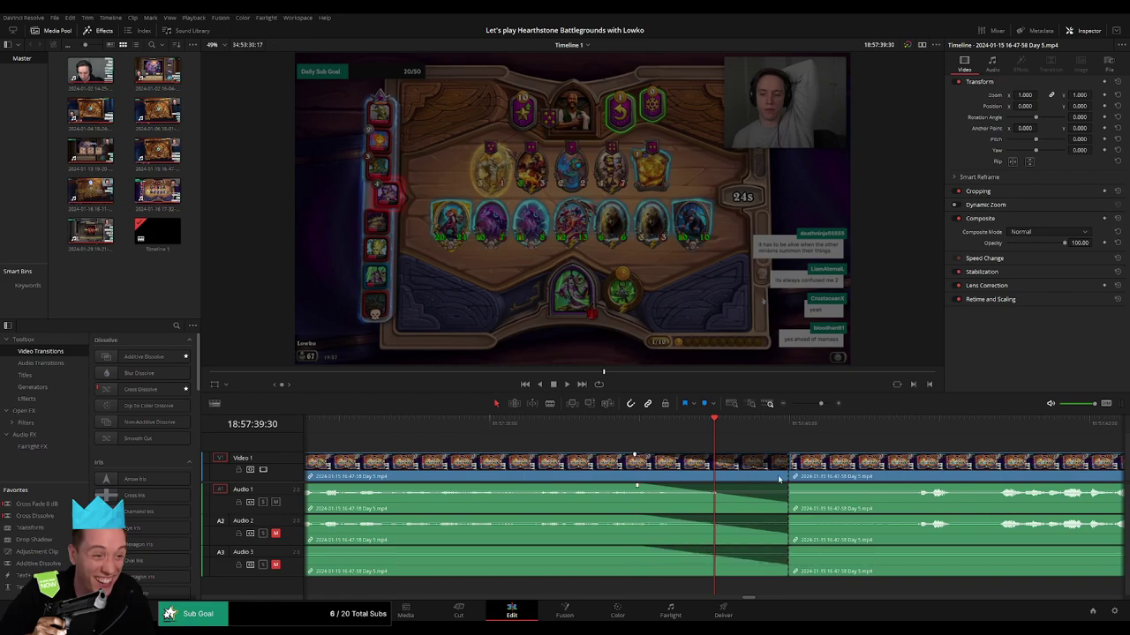
- Fade in the second clip's video and all three audio tracks
left_click_drag(789, 457, 885, 458)
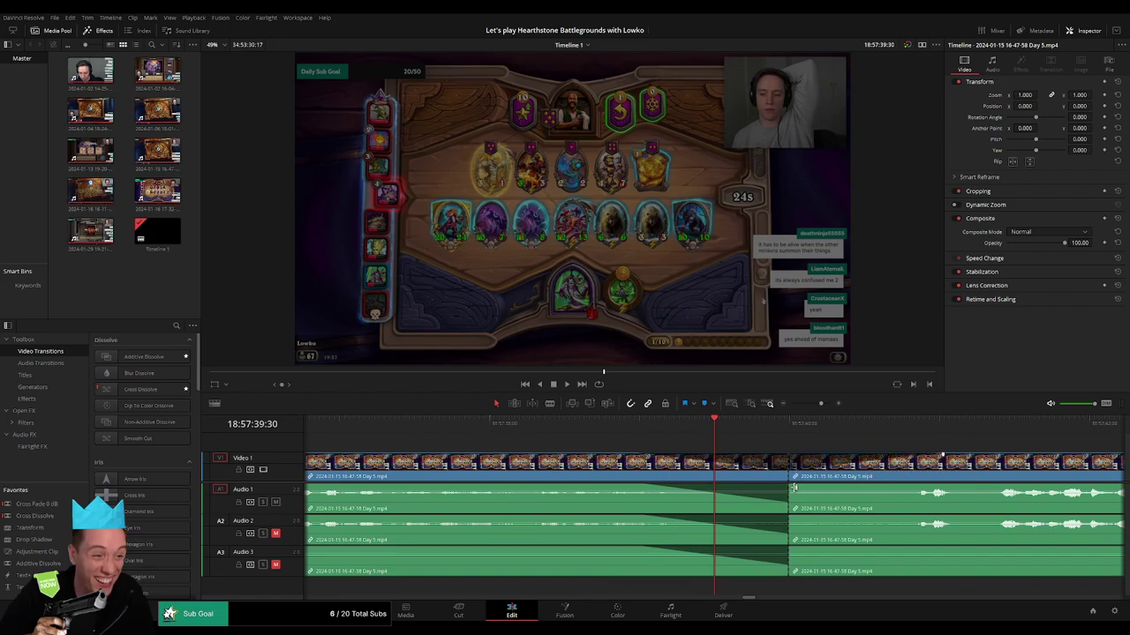
left_click_drag(799, 486, 924, 486)
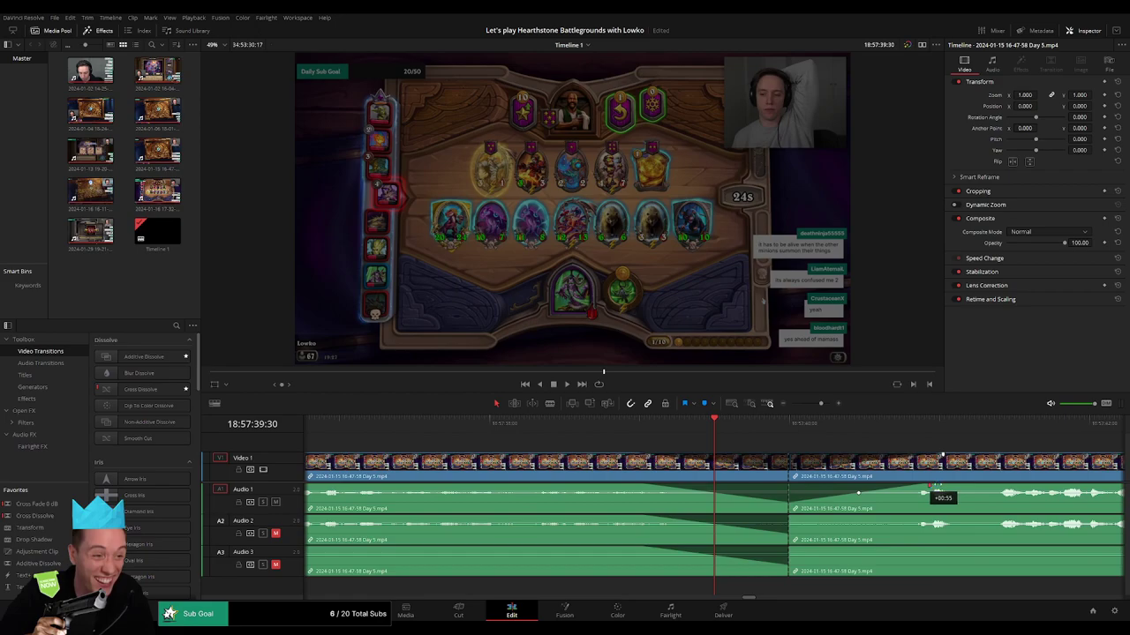
left_click_drag(789, 516, 920, 518)
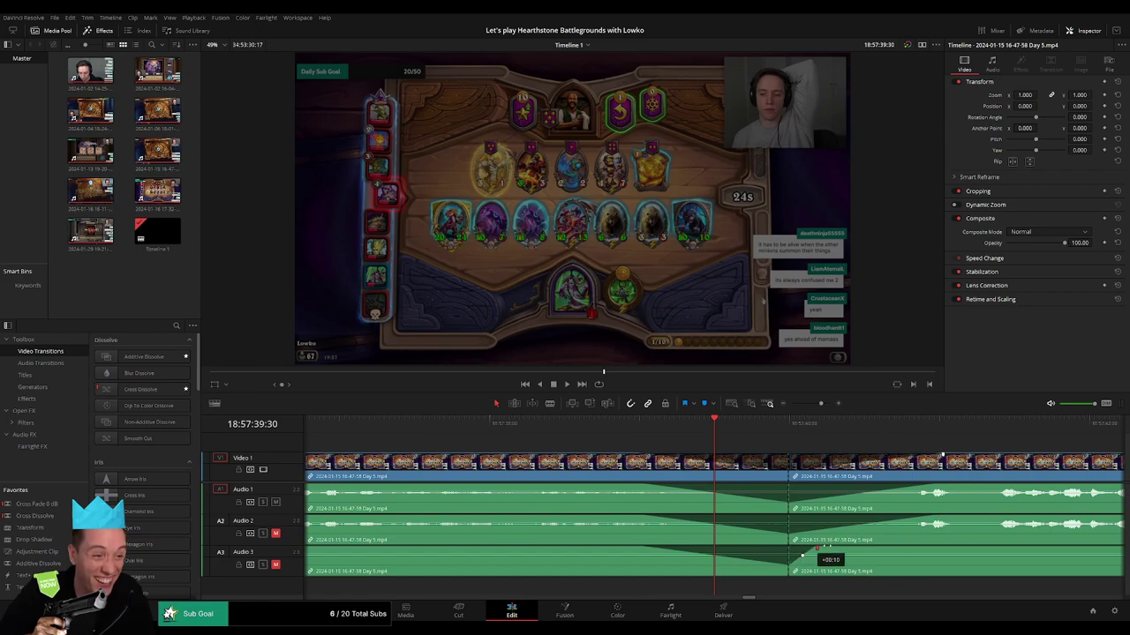
left_click_drag(817, 548, 917, 548)
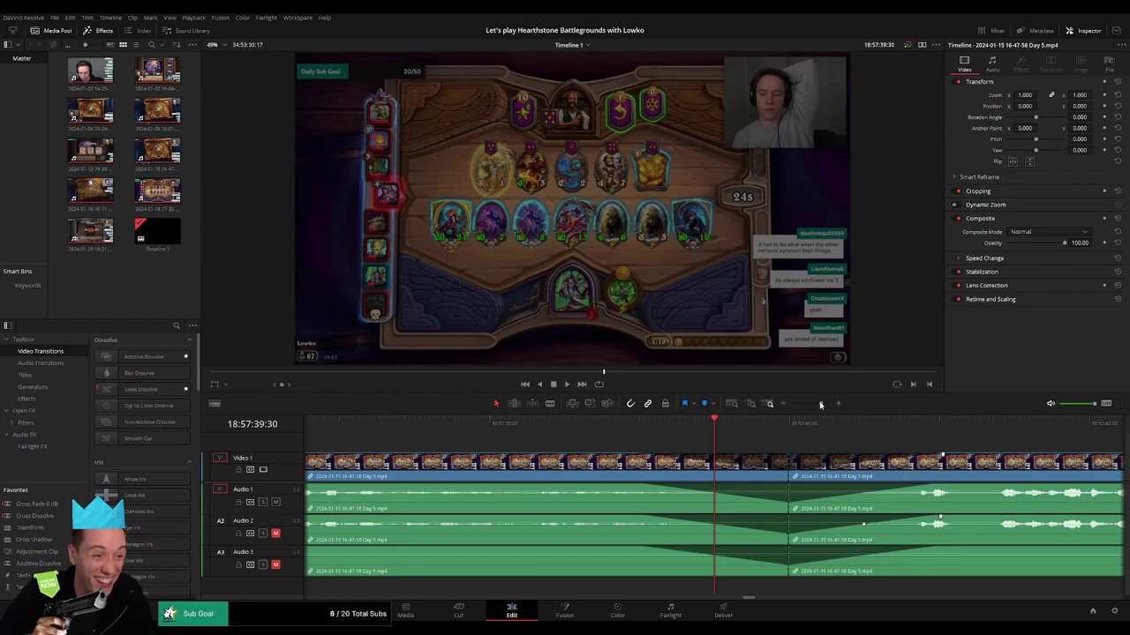
left_click_drag(821, 405, 768, 408)
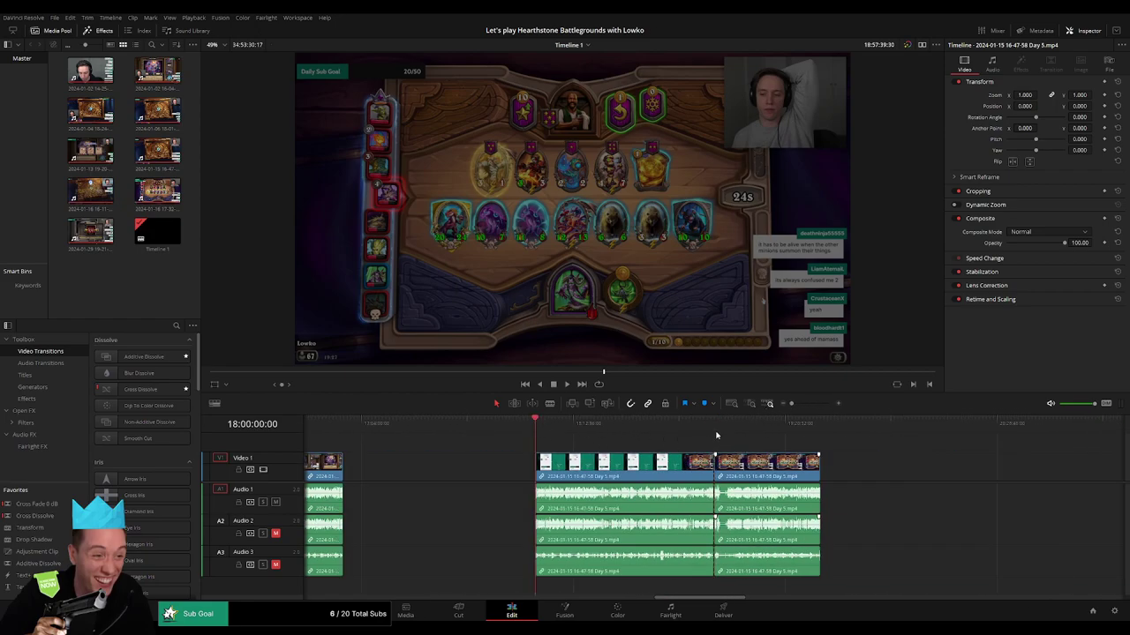
- Slide the later clip left so it starts at the playhead, then cue to its start
key("ctrl+z")
key("ctrl+z")
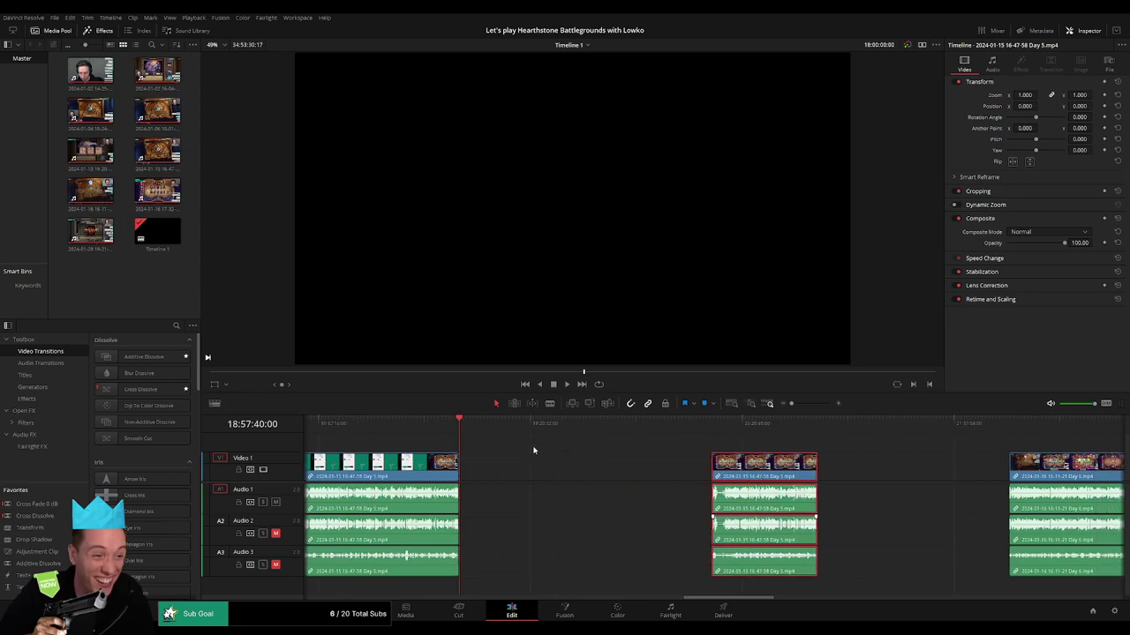
left_click(533, 451)
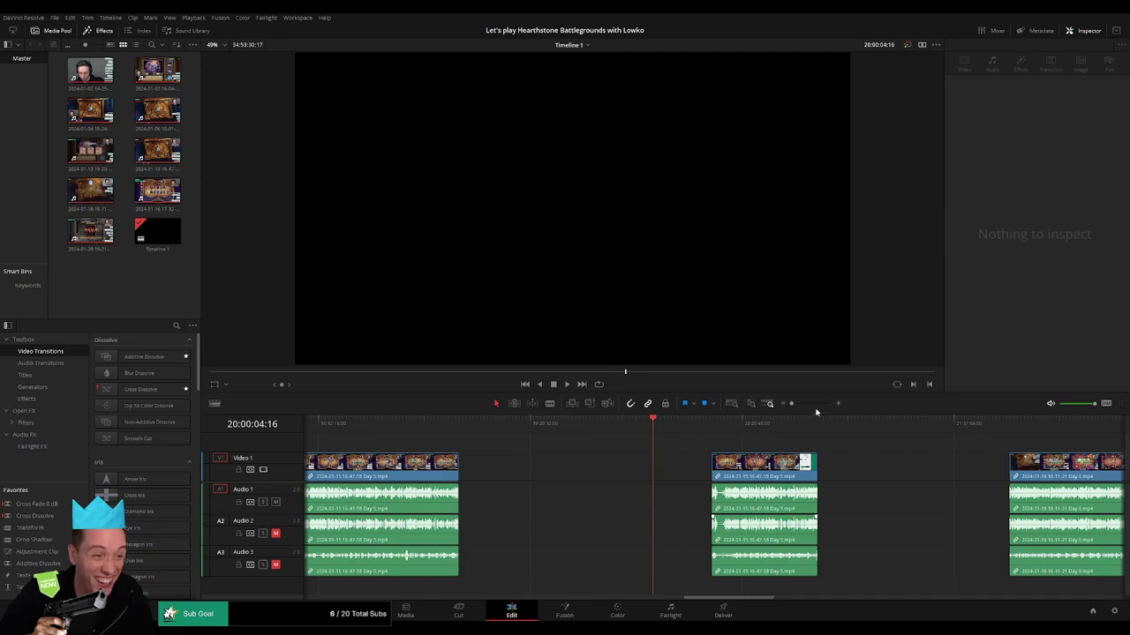
scroll(737, 429, "up", 3)
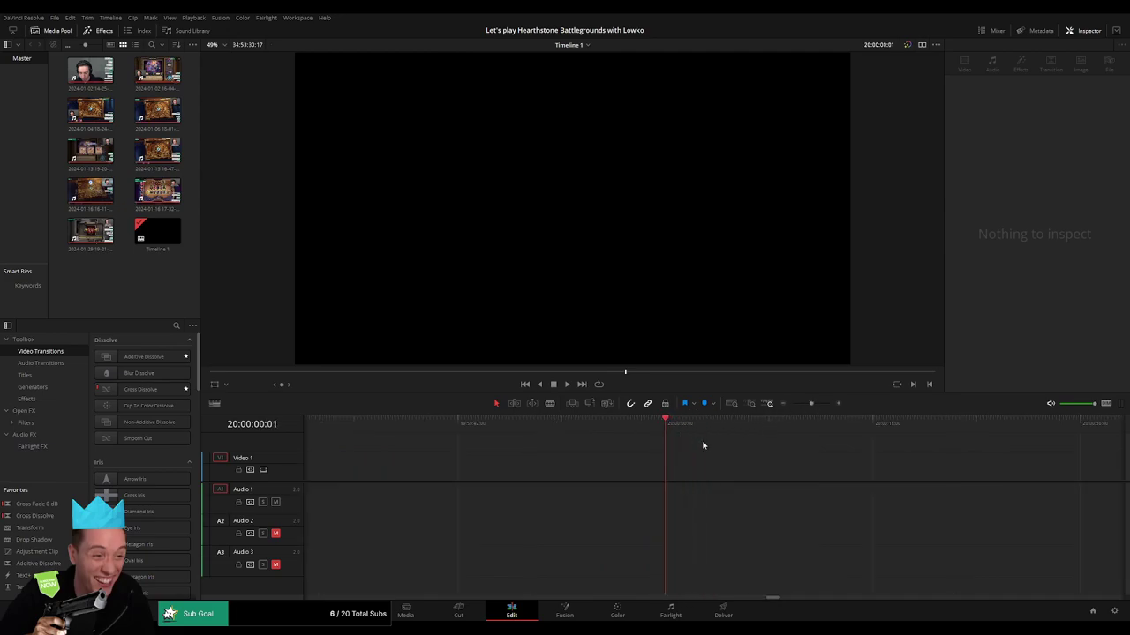
left_click(769, 407)
left_click_drag(800, 462, 741, 462)
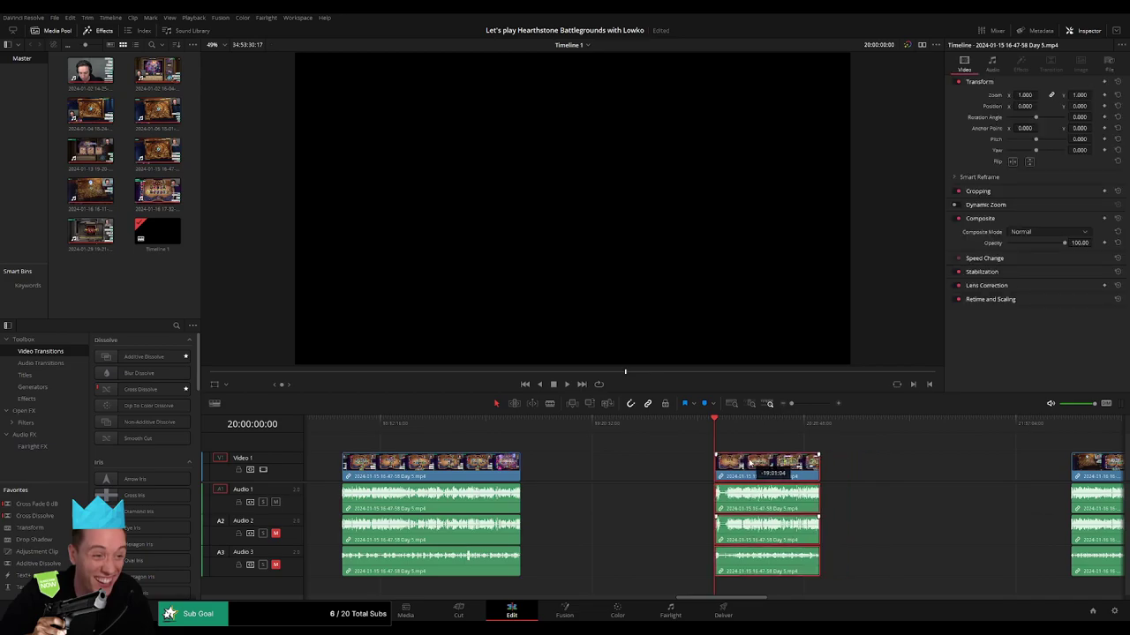
left_click(573, 451)
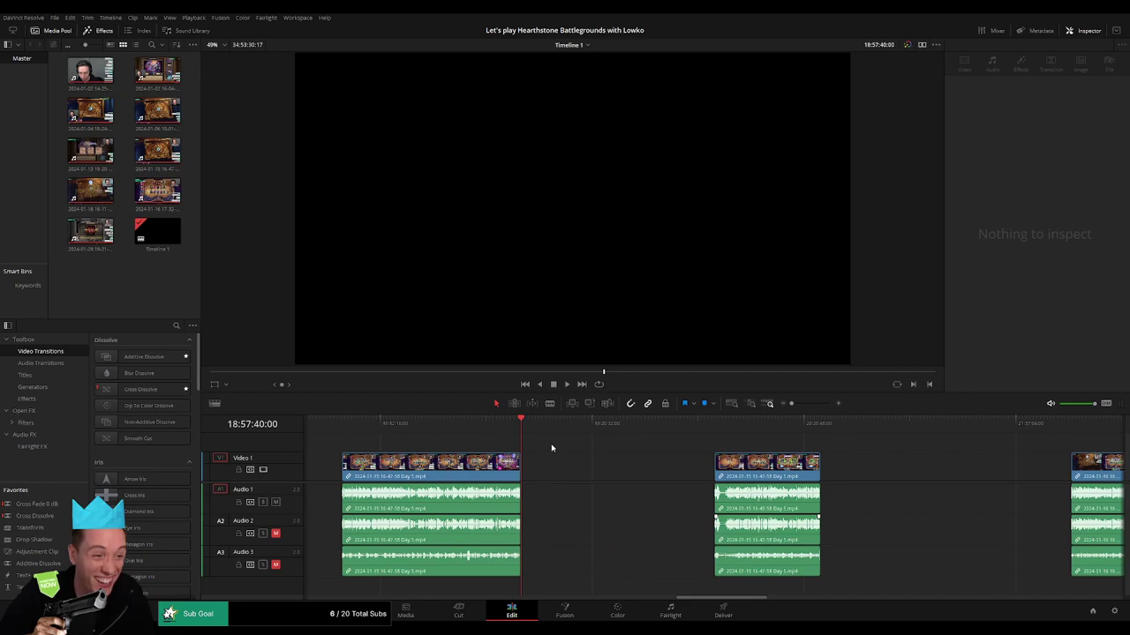
mouse_move(521, 432)
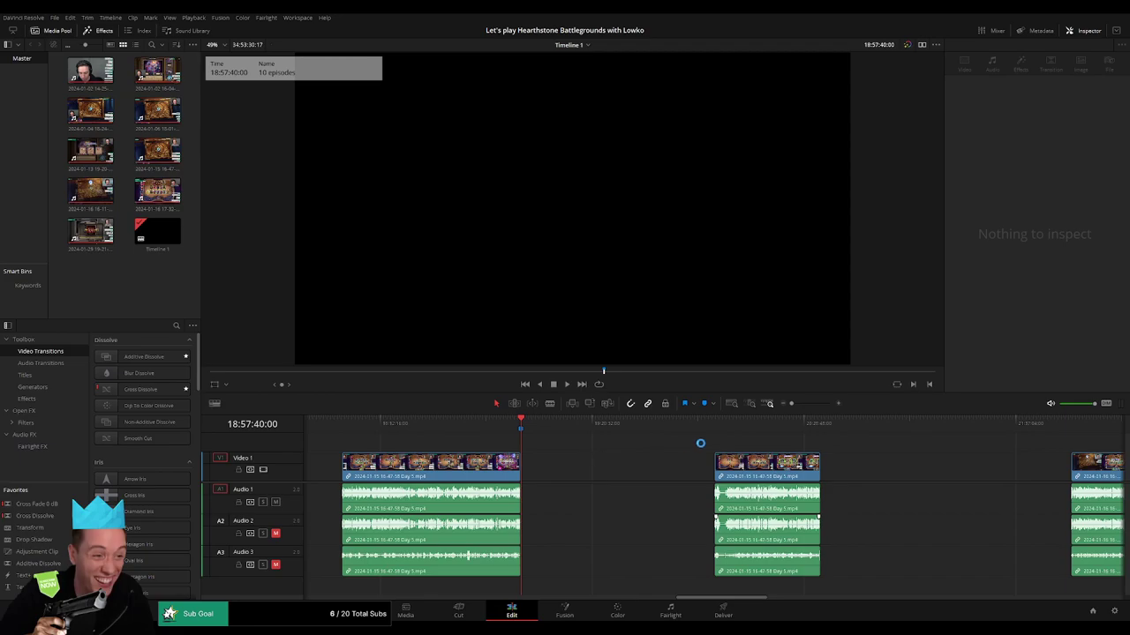
left_click(714, 430)
- Zoom in and scrub to the purple plush camera shot near 20:03:21
scroll(797, 414, "up", 3)
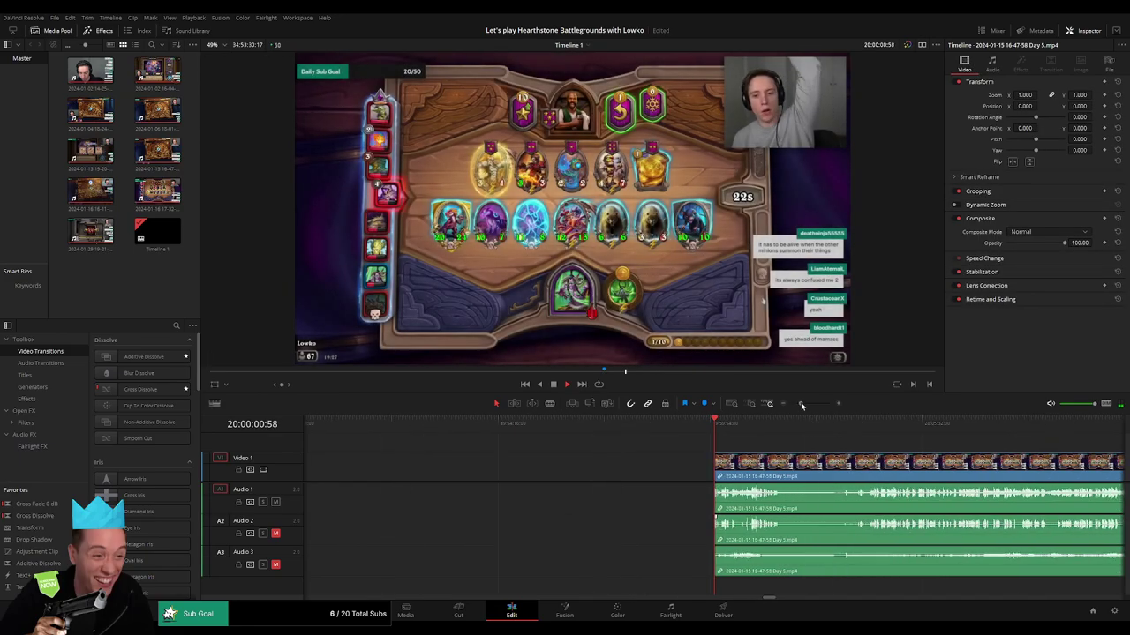
left_click_drag(774, 421, 782, 424)
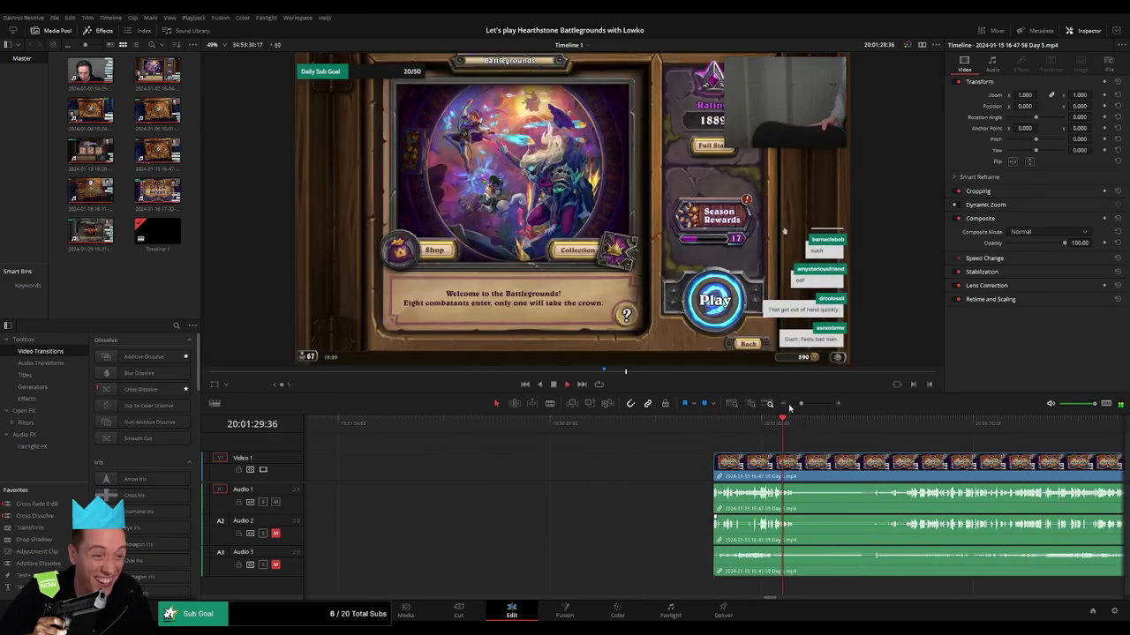
scroll(784, 430, "up", 4)
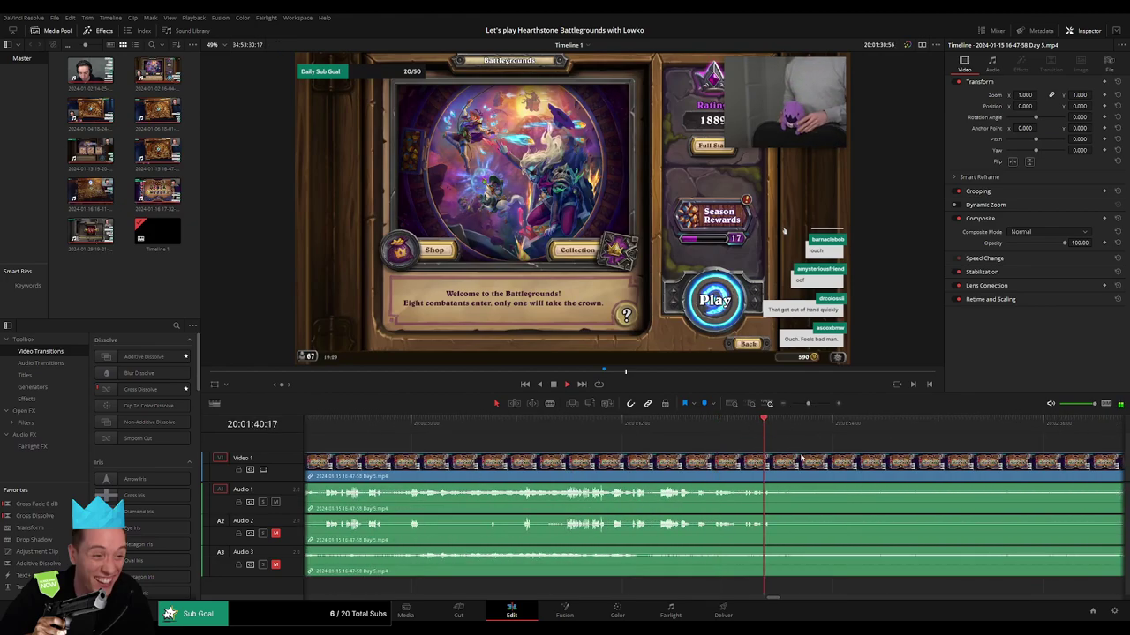
left_click(544, 425)
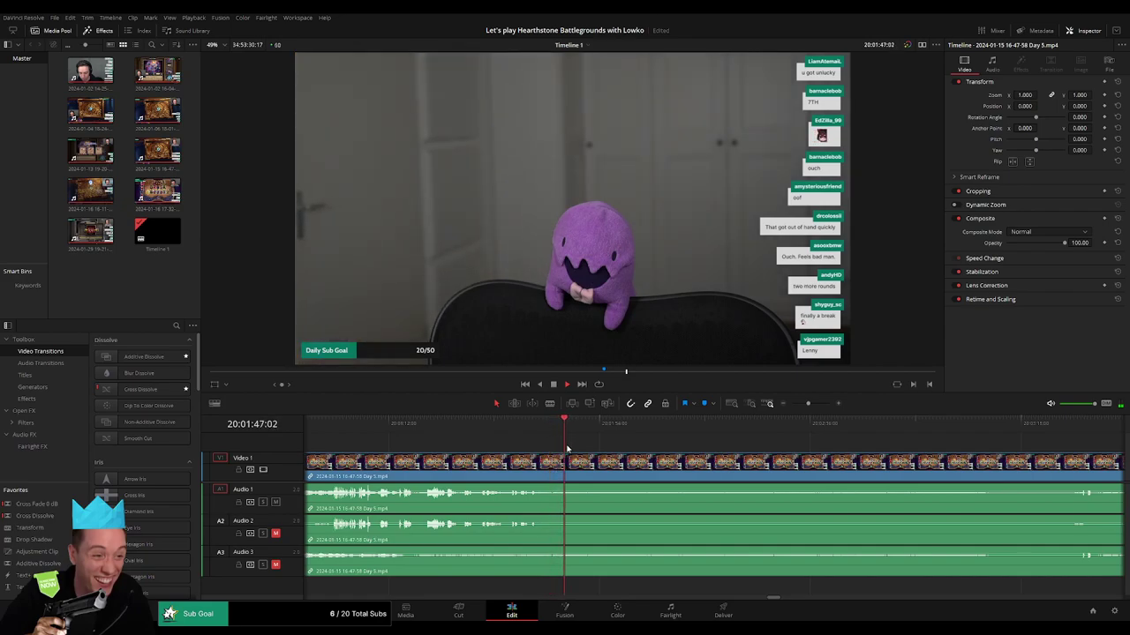
left_click_drag(809, 404, 806, 404)
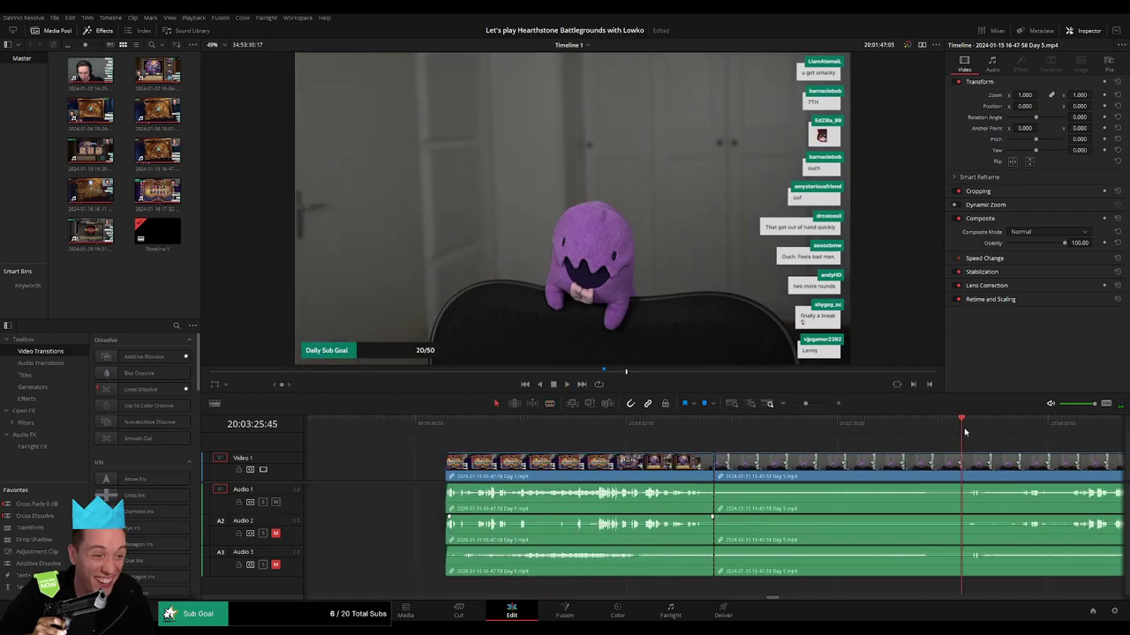
scroll(976, 462, "right", 5)
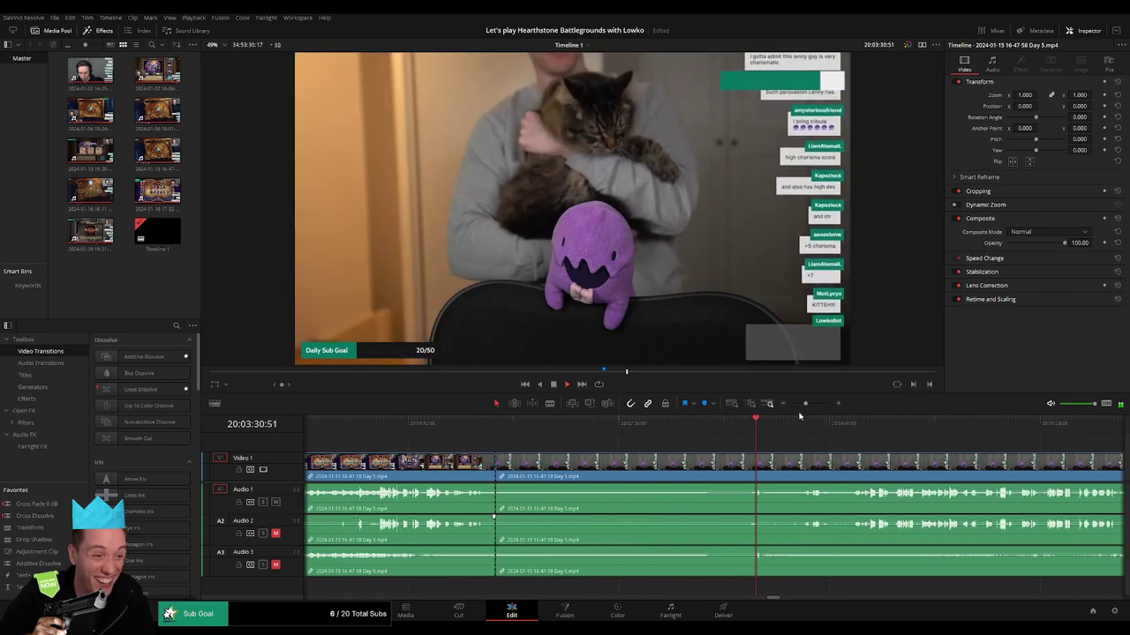
left_click(578, 430)
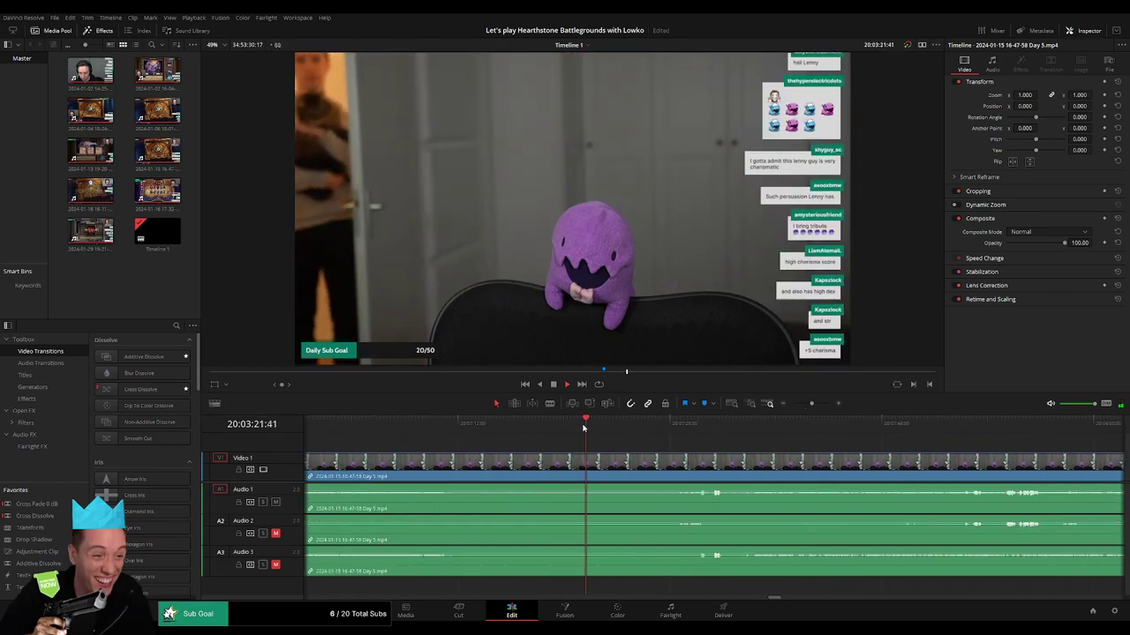
- Blade all tracks at the playhead, delete the section between the cuts, and close the gap
key("b")
left_click(576, 464)
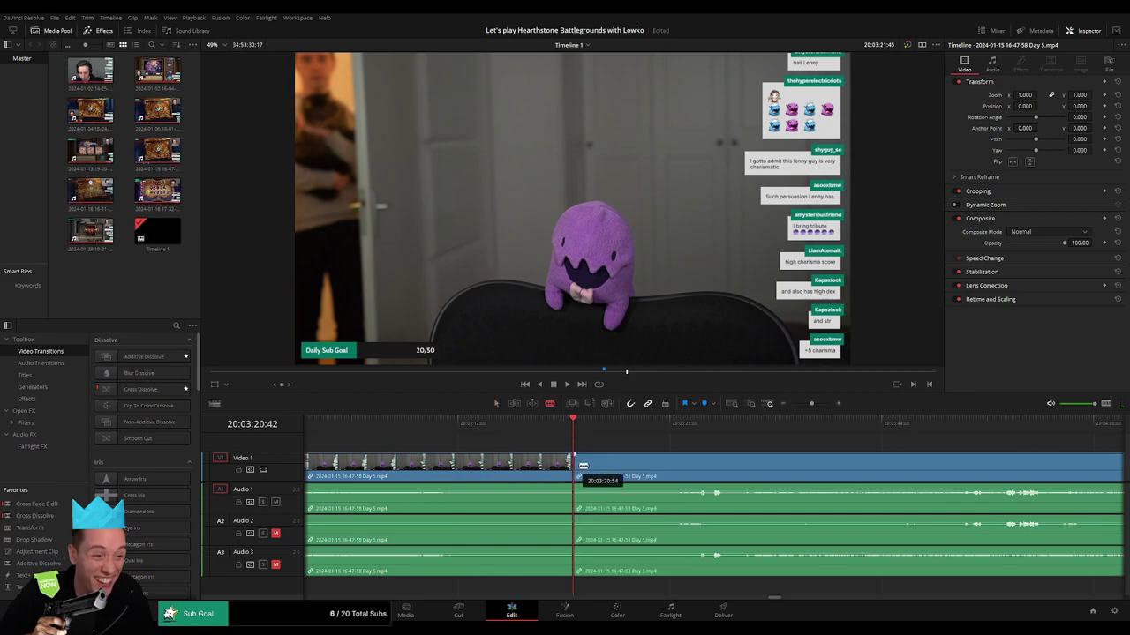
key("a")
left_click(671, 468)
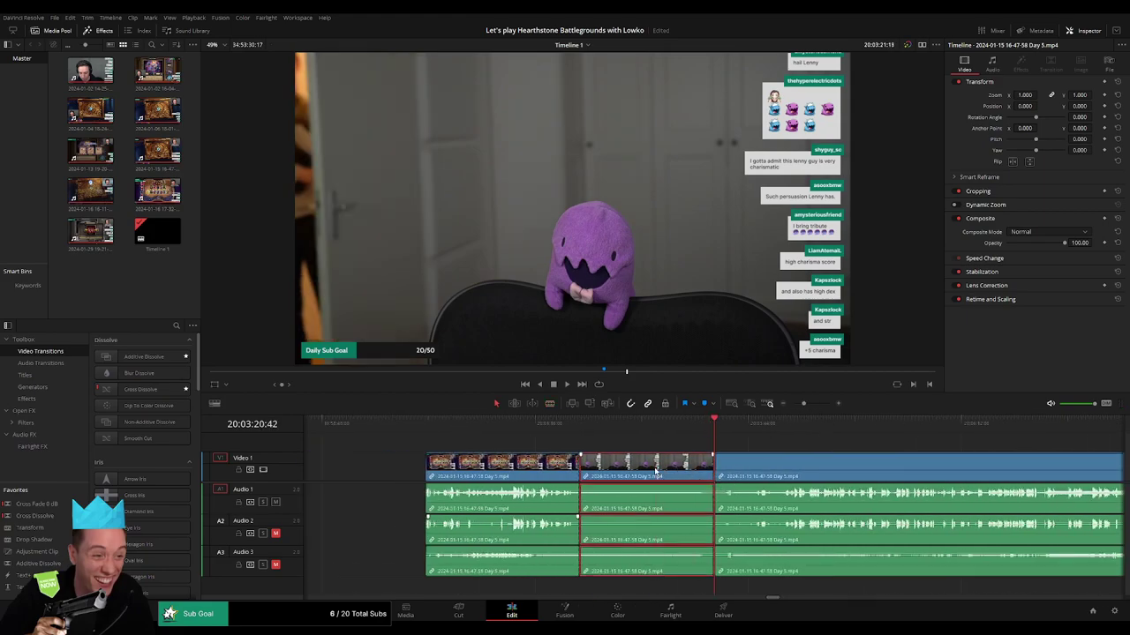
key("BackSpace")
left_click_drag(717, 471, 579, 468)
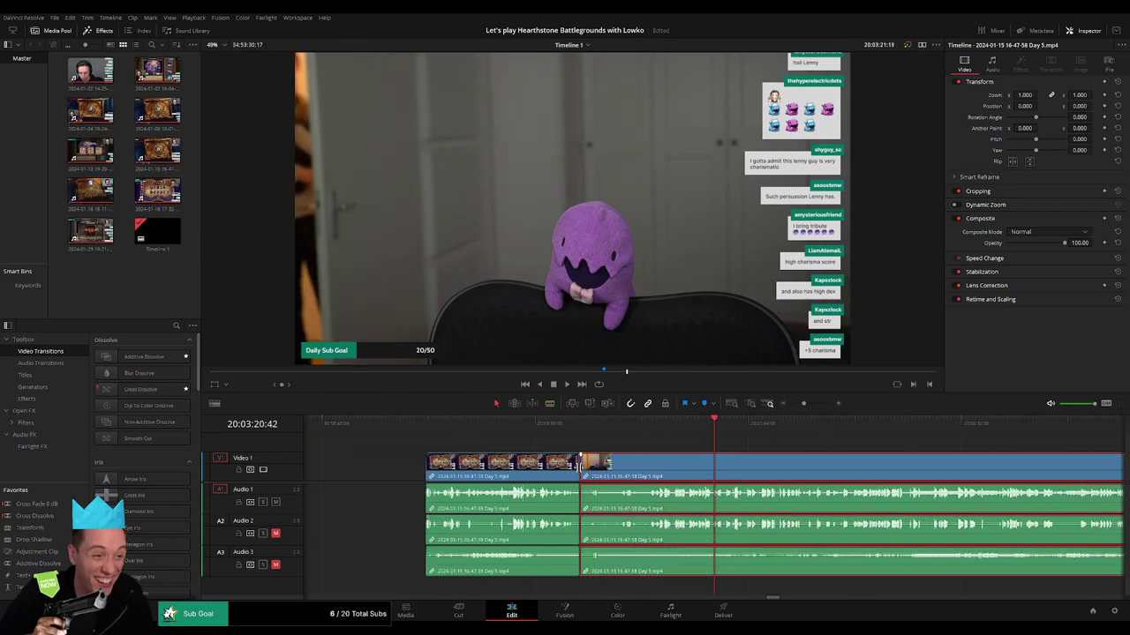
- Replay the new join around 20:01:47 to check it
left_click(580, 433)
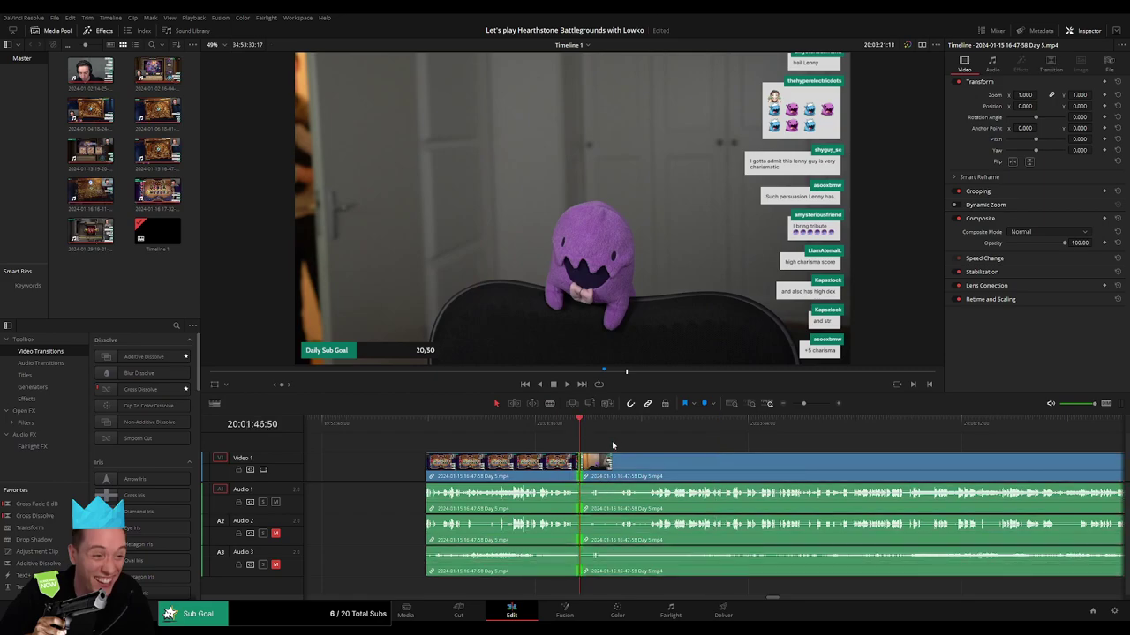
left_click_drag(803, 407, 818, 407)
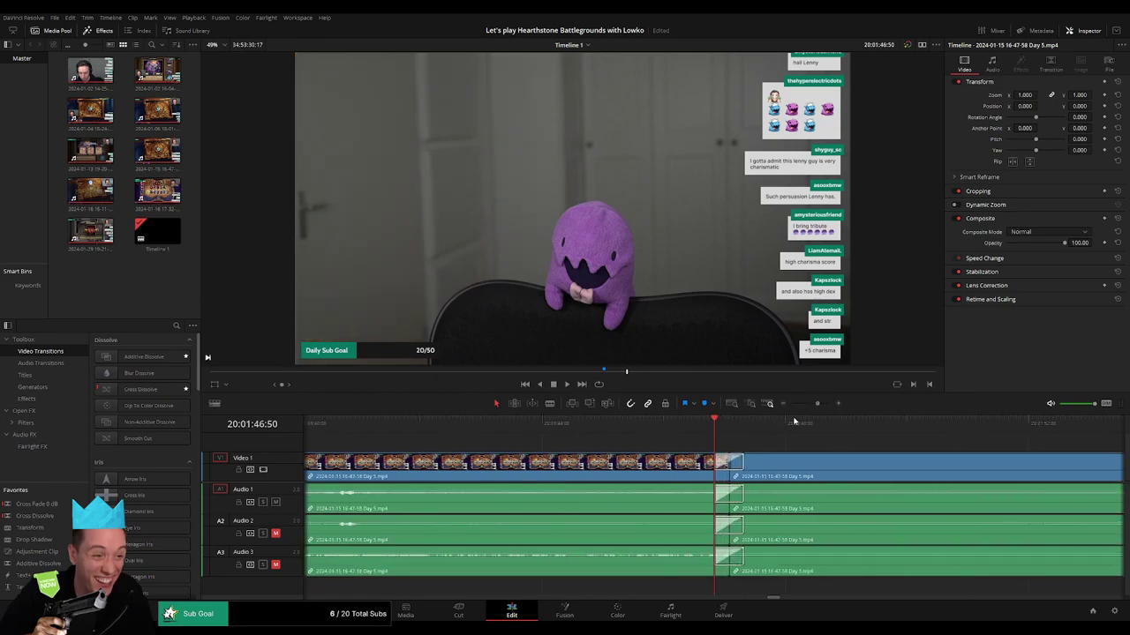
left_click(704, 427)
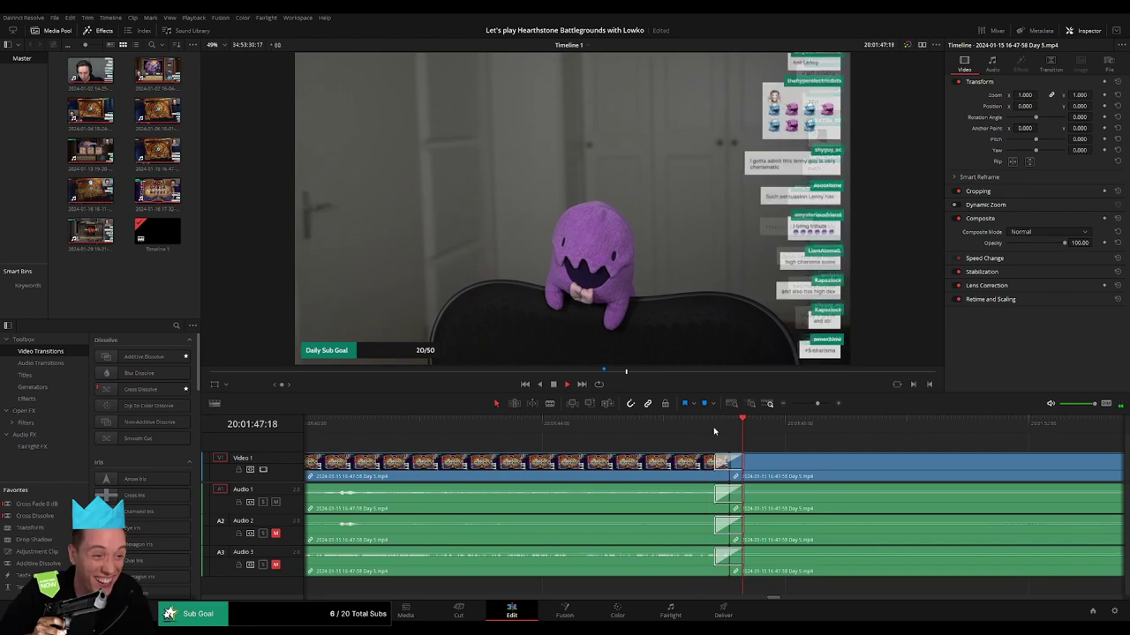
left_click_drag(817, 403, 805, 404)
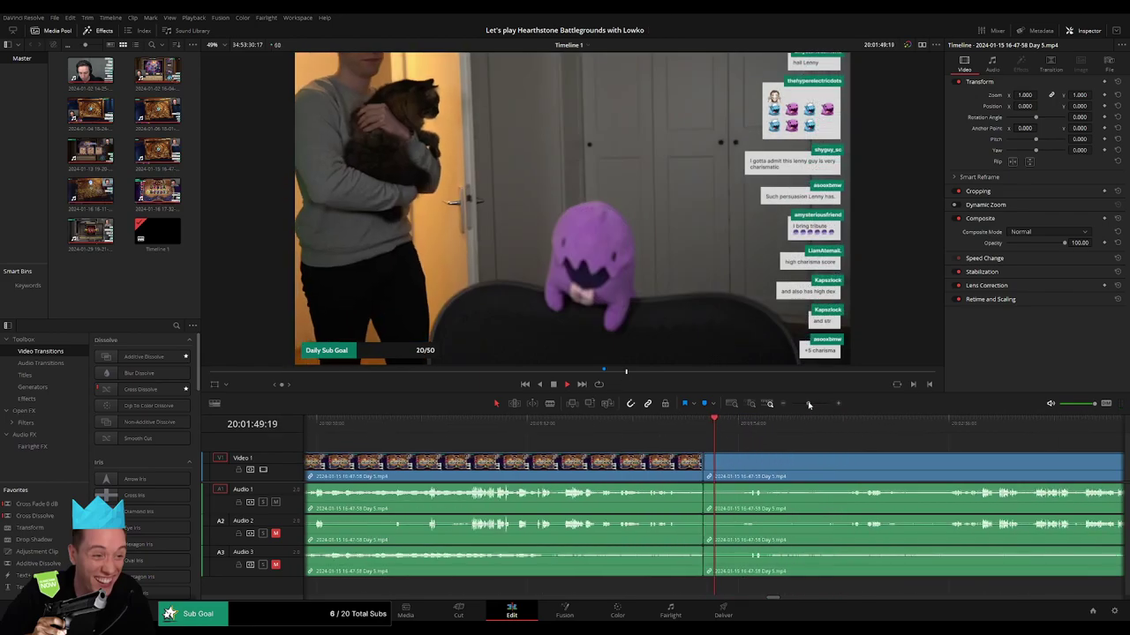
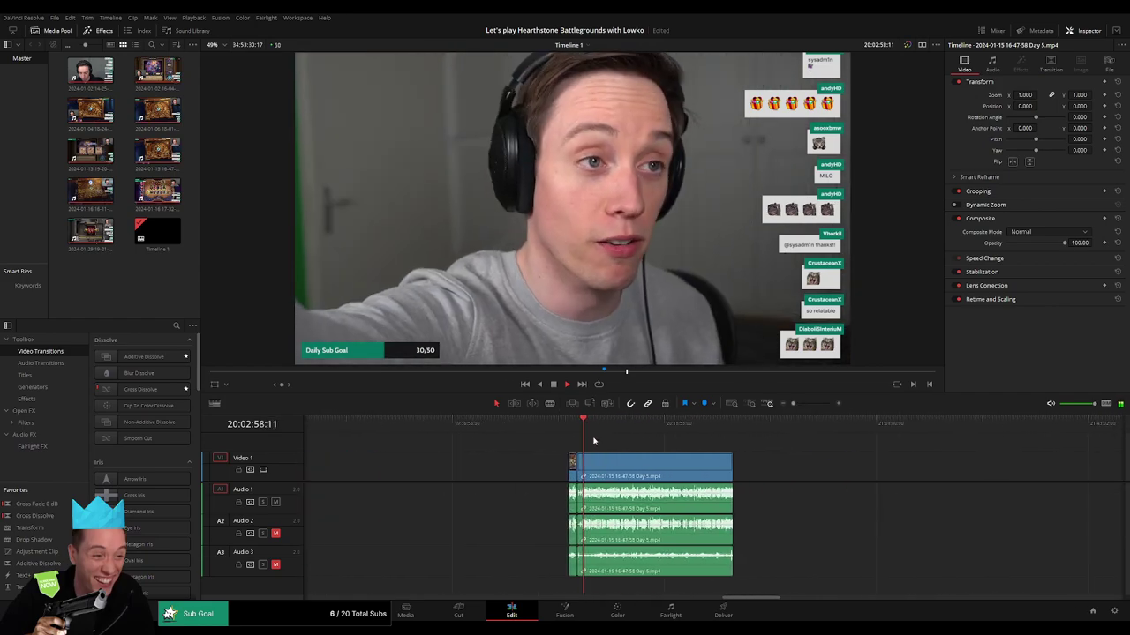
- Check the end of the Day 5 clip and butt the Day 6 clip directly against it
left_click(642, 426)
left_click_drag(642, 426, 731, 426)
scroll(815, 414, "down", 2)
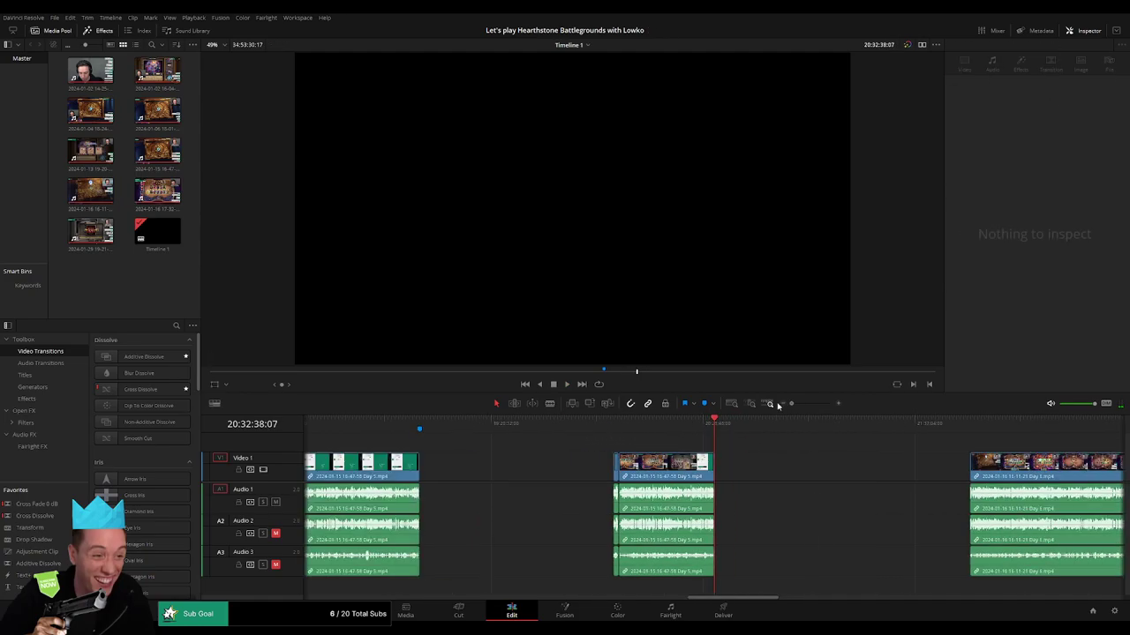
scroll(830, 459, "right", 3)
scroll(830, 459, "right", 2)
left_click_drag(834, 464, 590, 471)
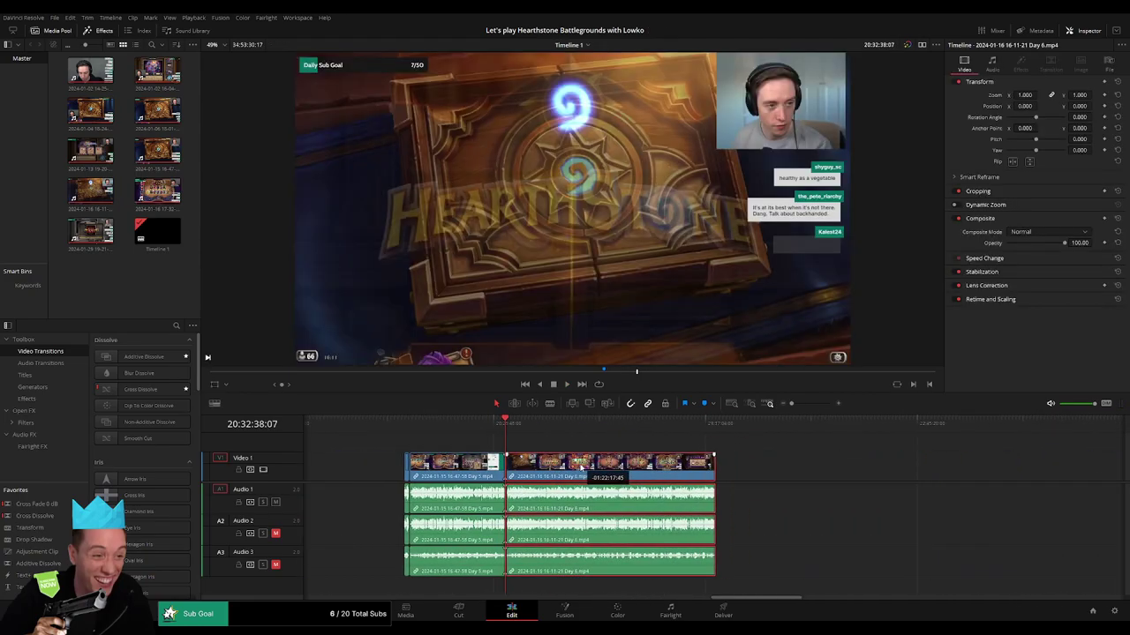
left_click(801, 404)
- Add a cross dissolve at the Day 5 / Day 6 join with Ctrl+T
left_click(814, 404)
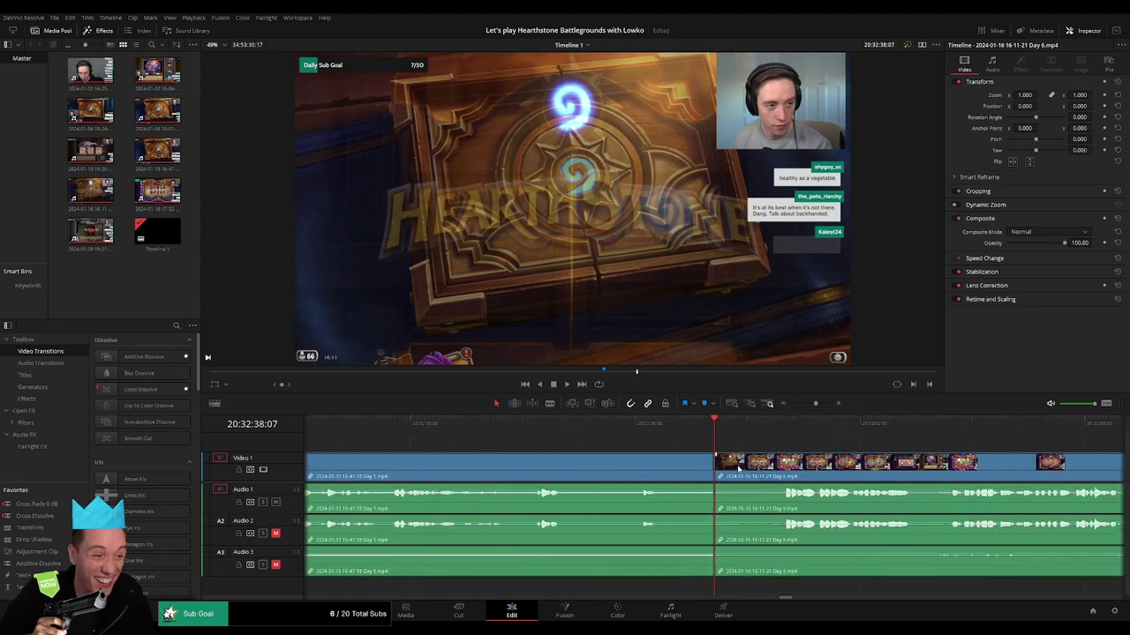
left_click(713, 466)
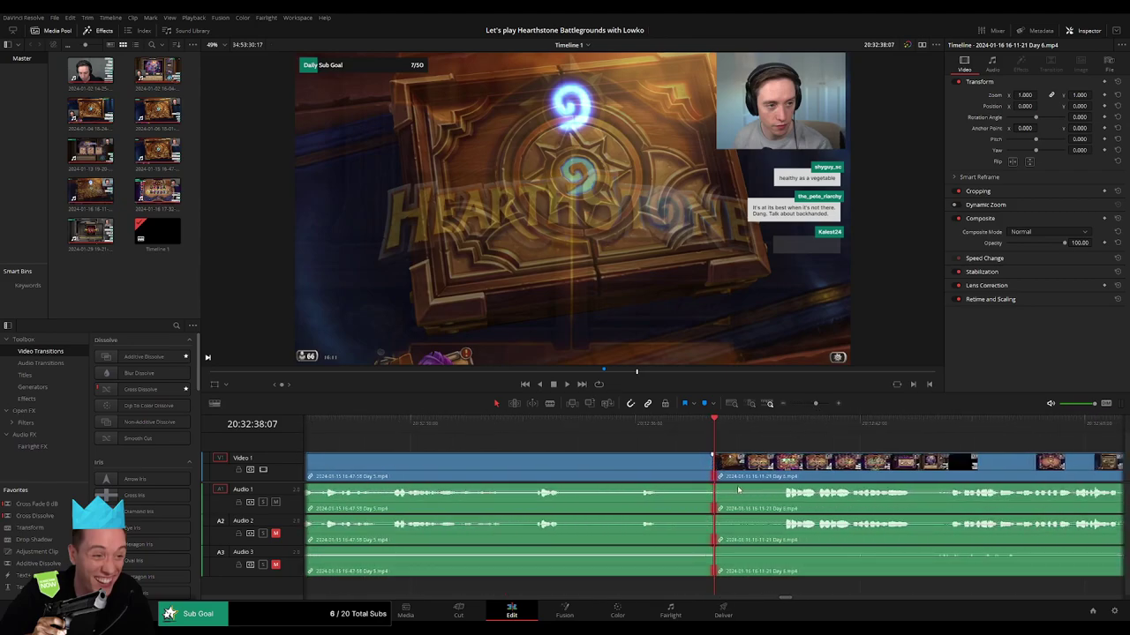
key("ctrl+t")
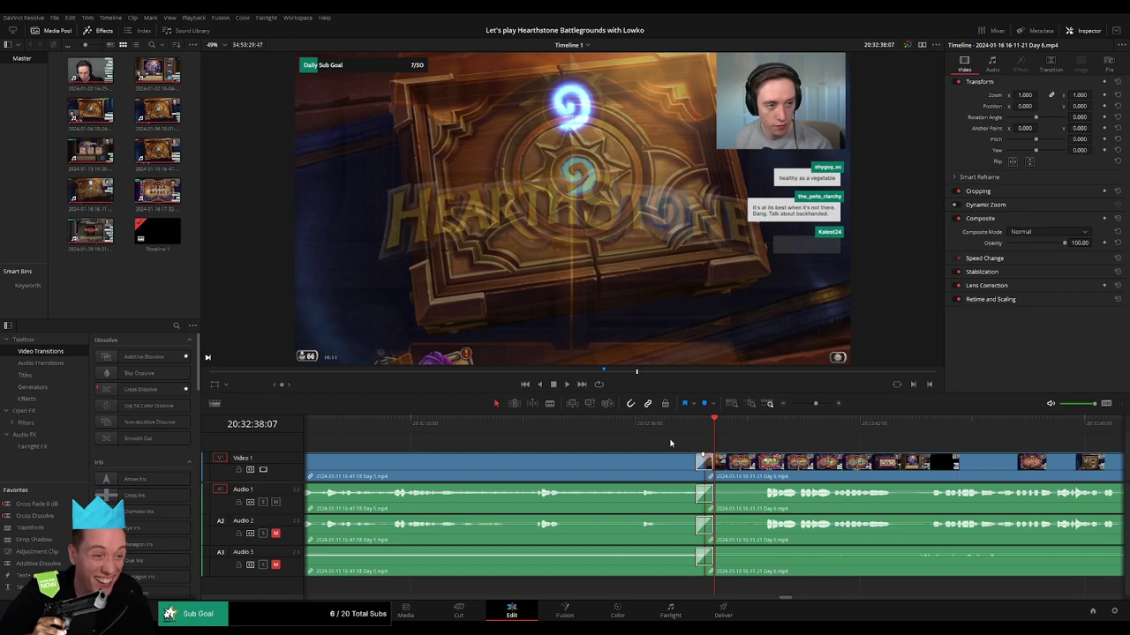
left_click(405, 432)
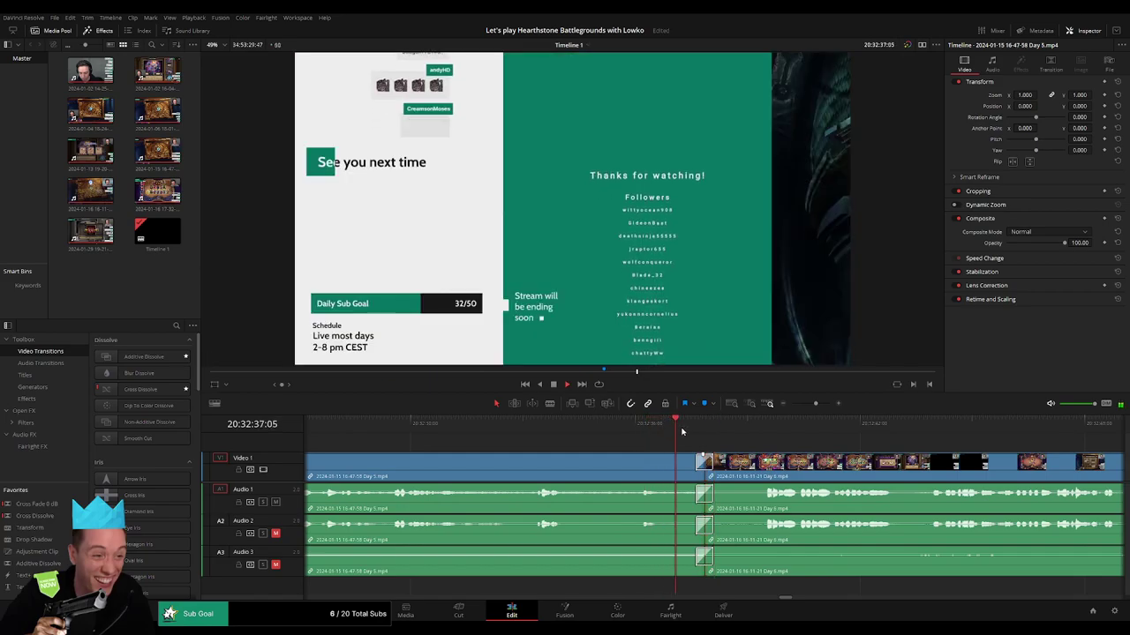
- Find where the Day 5 end screen begins, split there, and delete the tail
left_click_drag(815, 404, 811, 406)
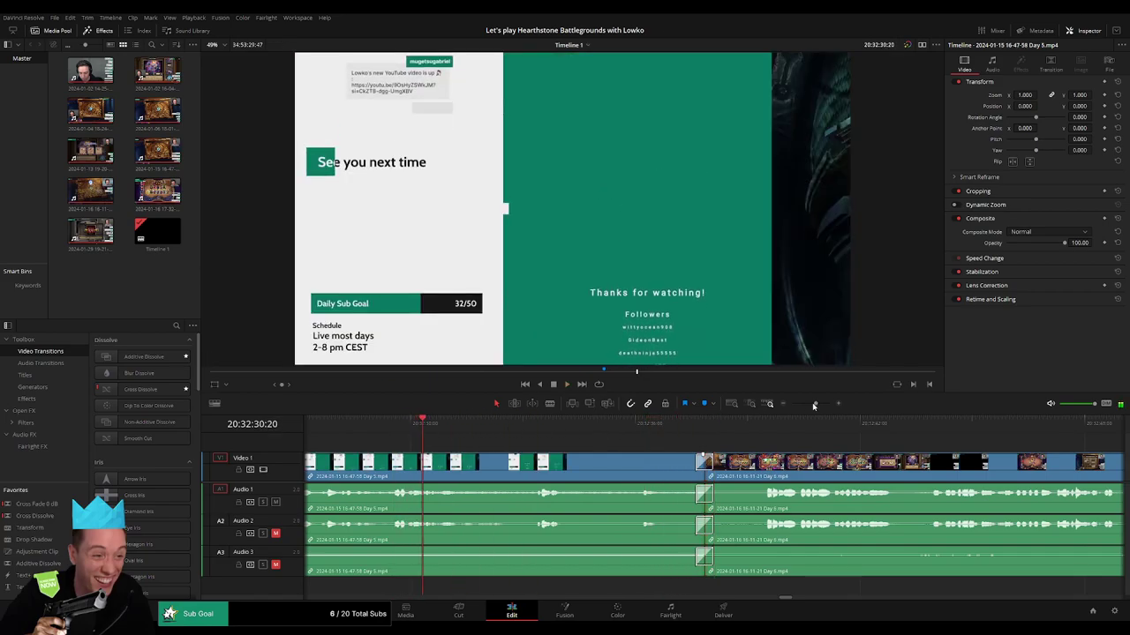
left_click(542, 425)
key("space")
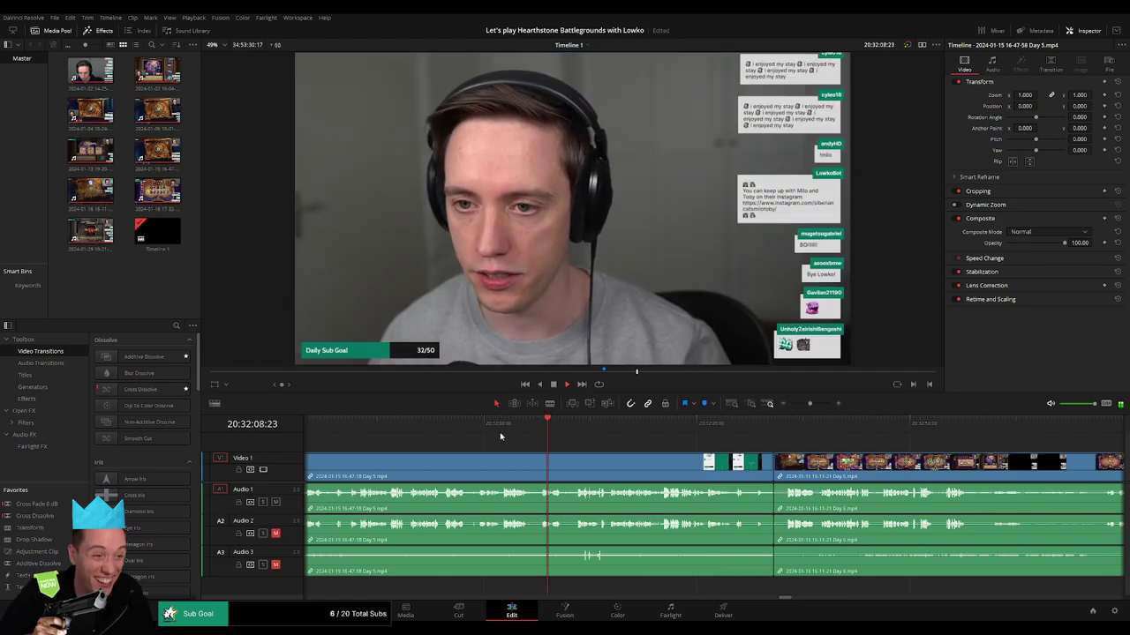
left_click(440, 428)
key("j")
key("j")
key("j")
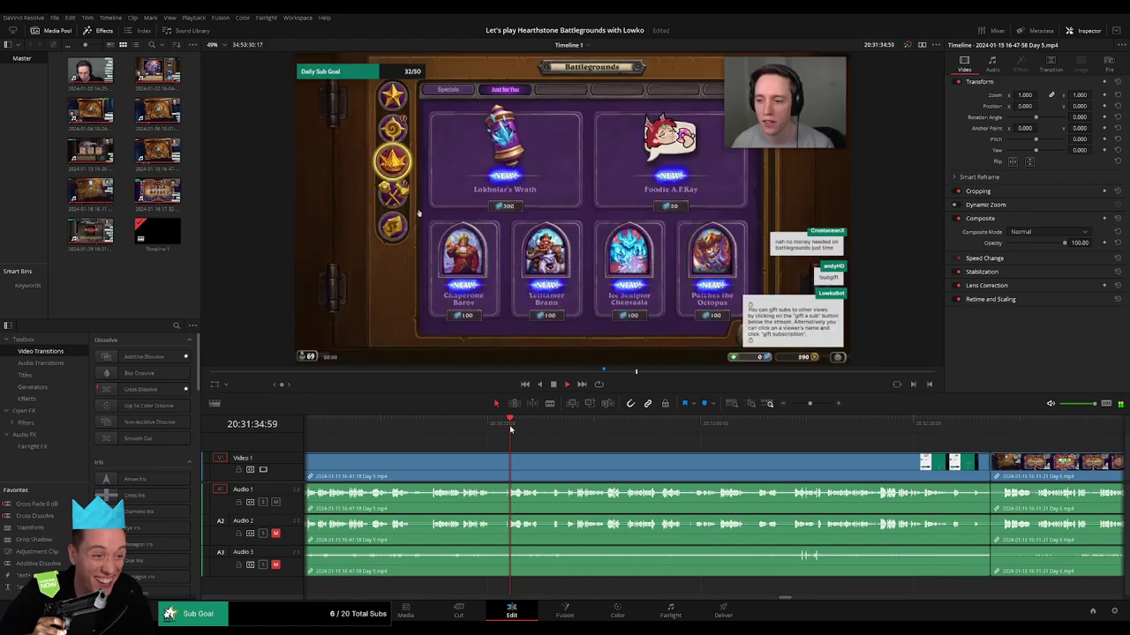
left_click_drag(676, 423, 705, 422)
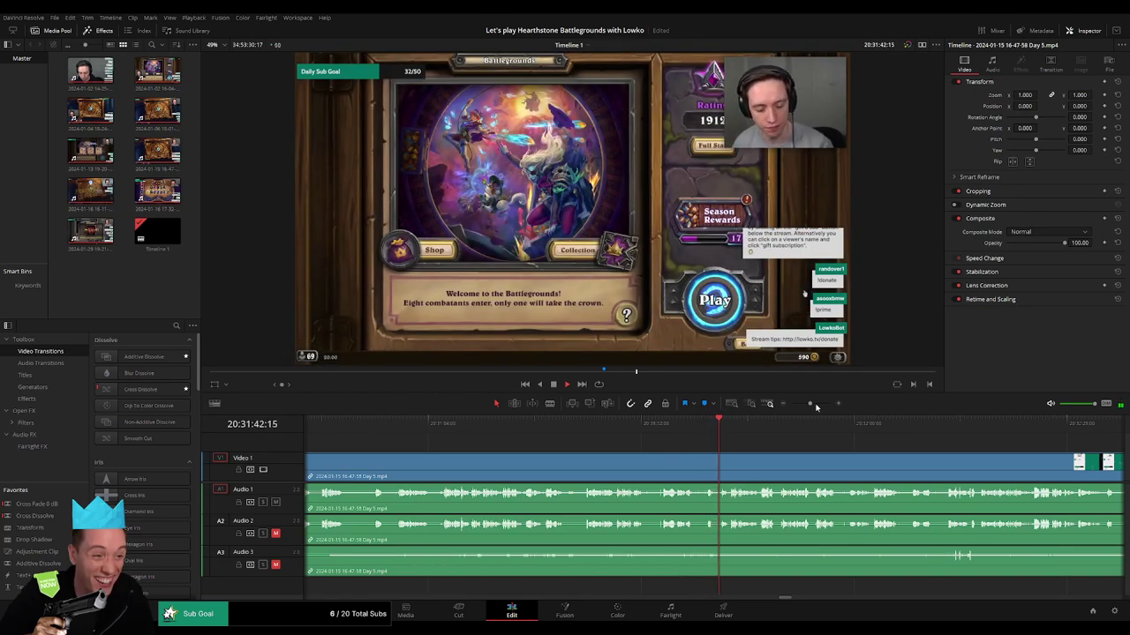
left_click_drag(812, 403, 814, 403)
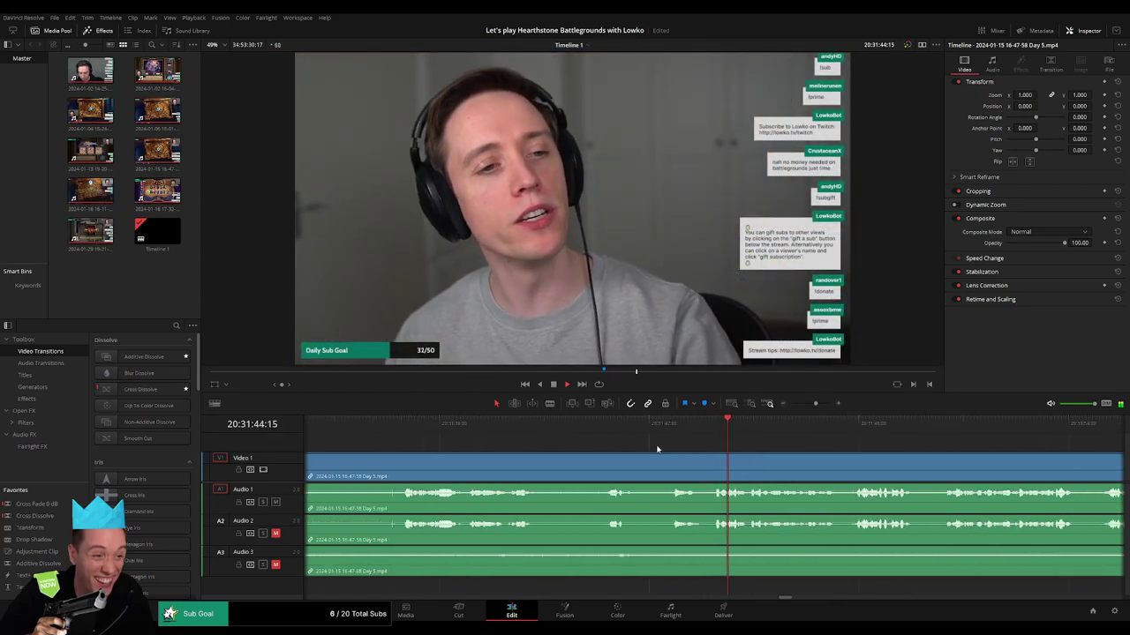
left_click(612, 424)
key("space")
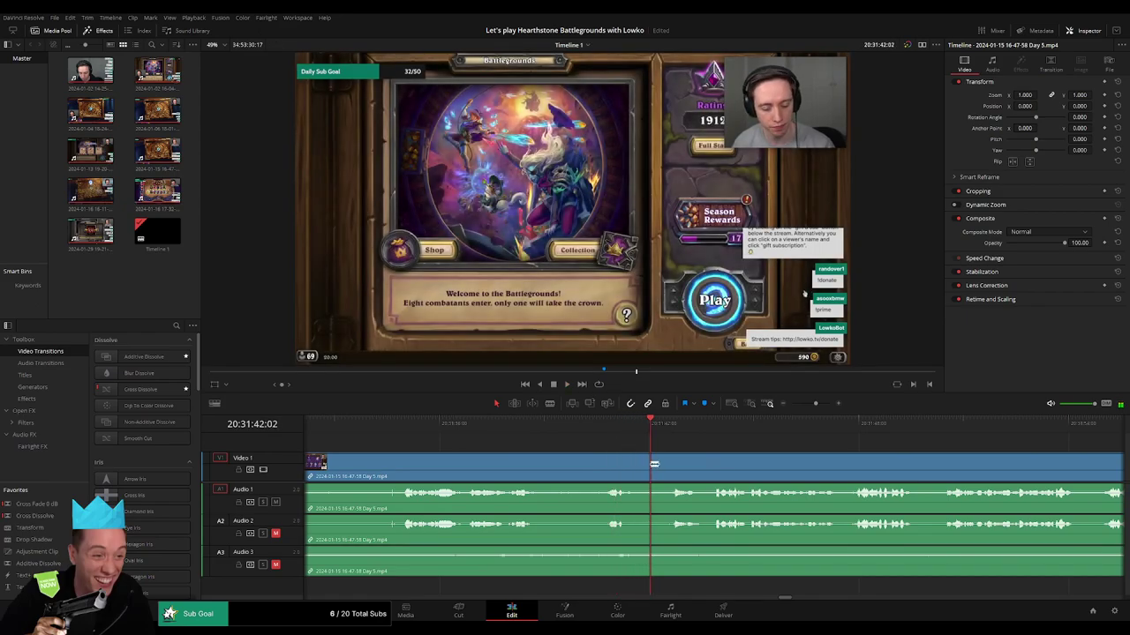
key("ctrl+b")
key("BackSpace")
- Slide Day 6 left to close the gap and add a cross dissolve at the new join
scroll(727, 465, "down", 5)
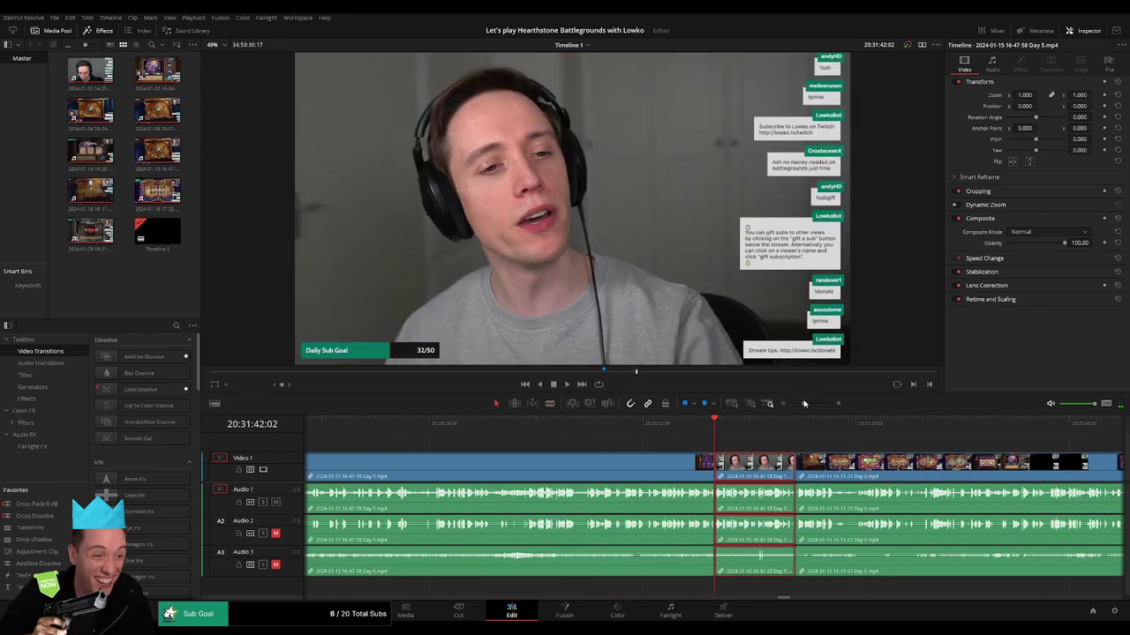
left_click_drag(810, 465, 728, 466)
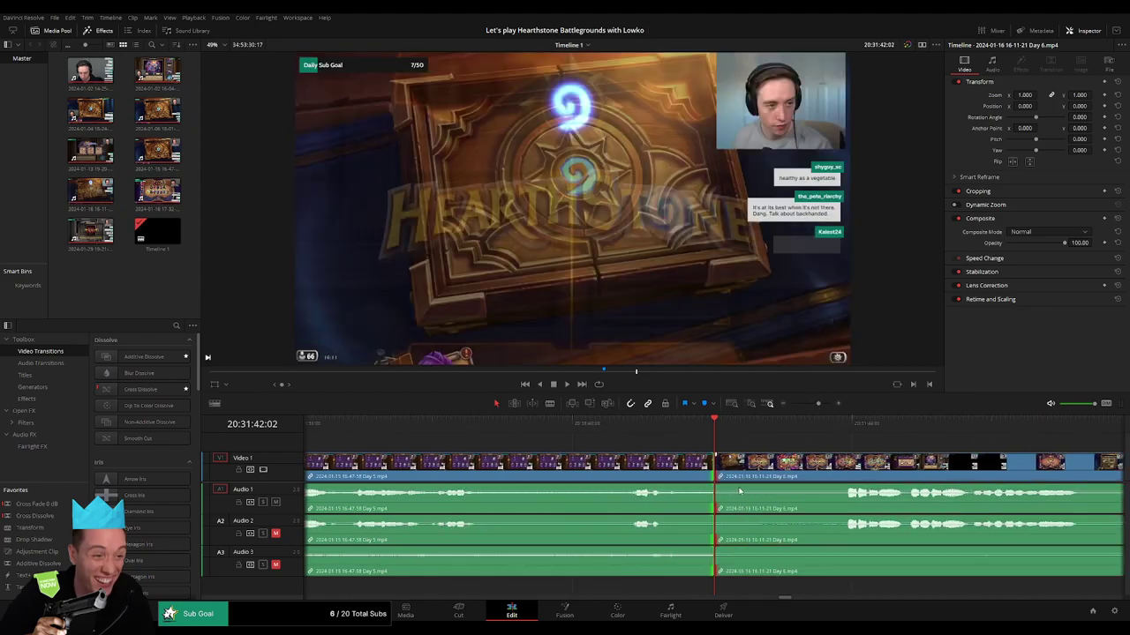
key("ctrl+t")
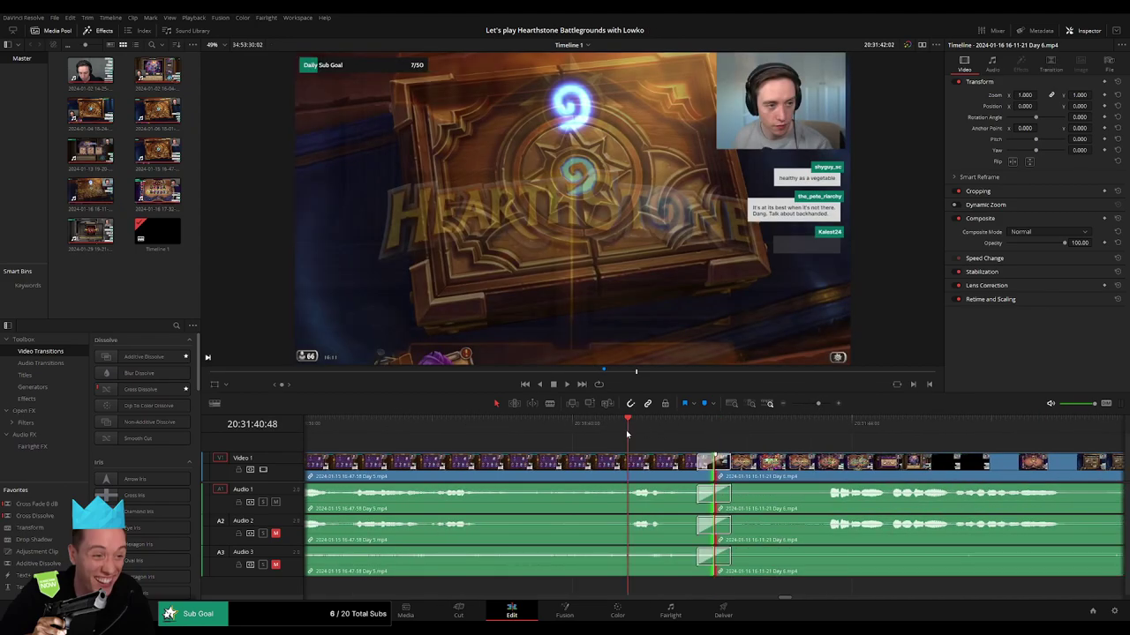
key("space")
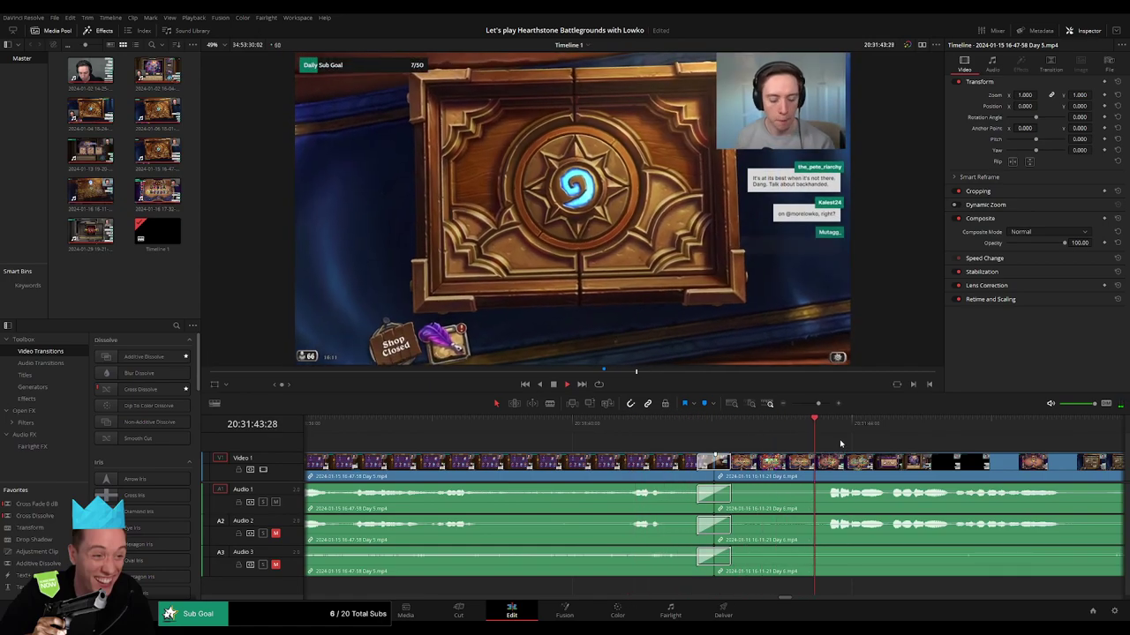
scroll(850, 439, "down", 3)
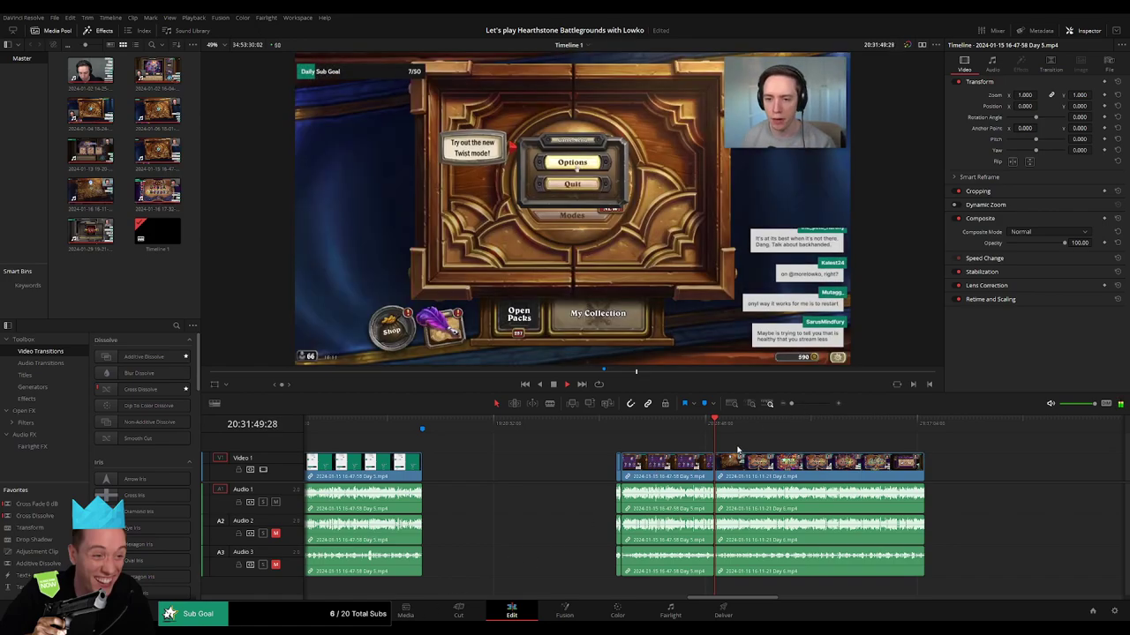
- Scrub through the Day 6 gameplay looking for the Recruit banner frame
scroll(588, 454, "right", 3)
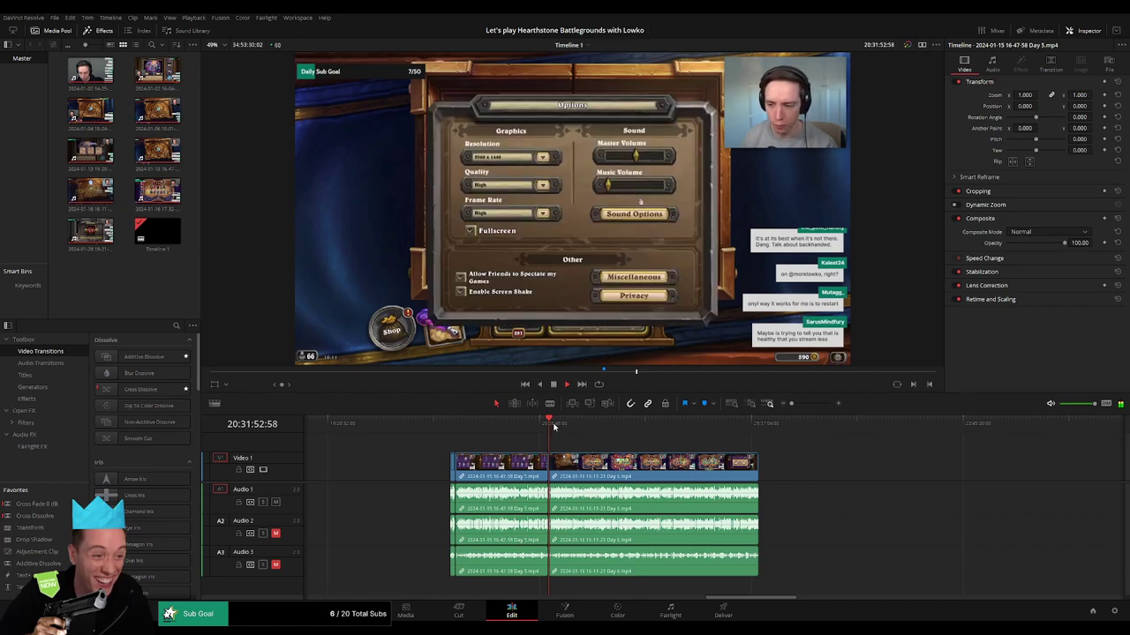
left_click_drag(552, 426, 611, 429)
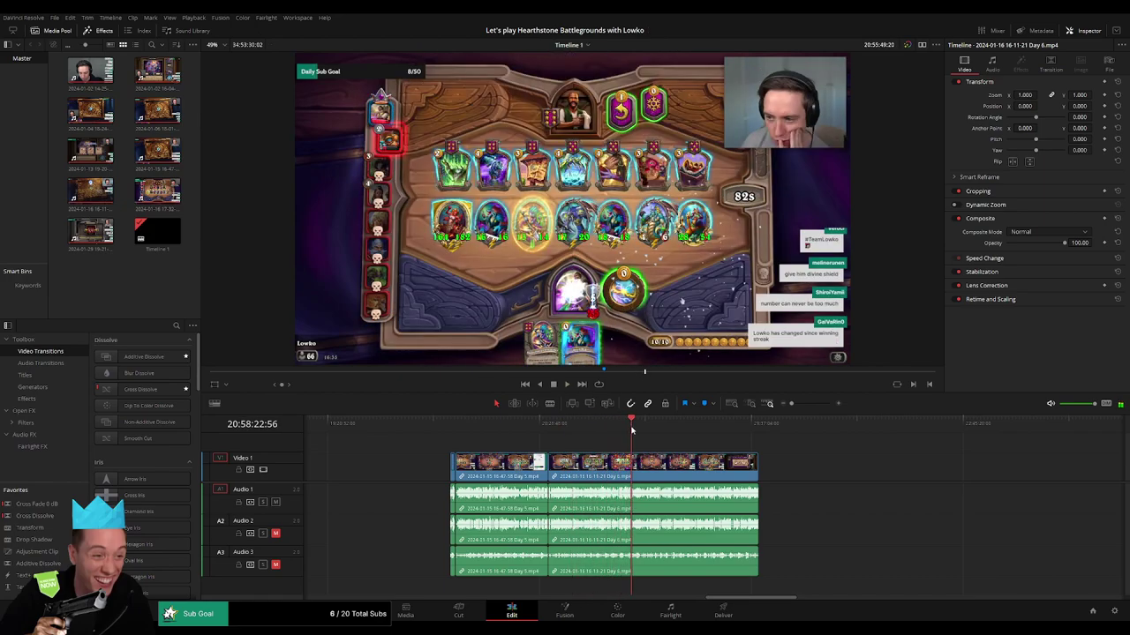
left_click_drag(612, 429, 631, 427)
left_click_drag(792, 405, 811, 404)
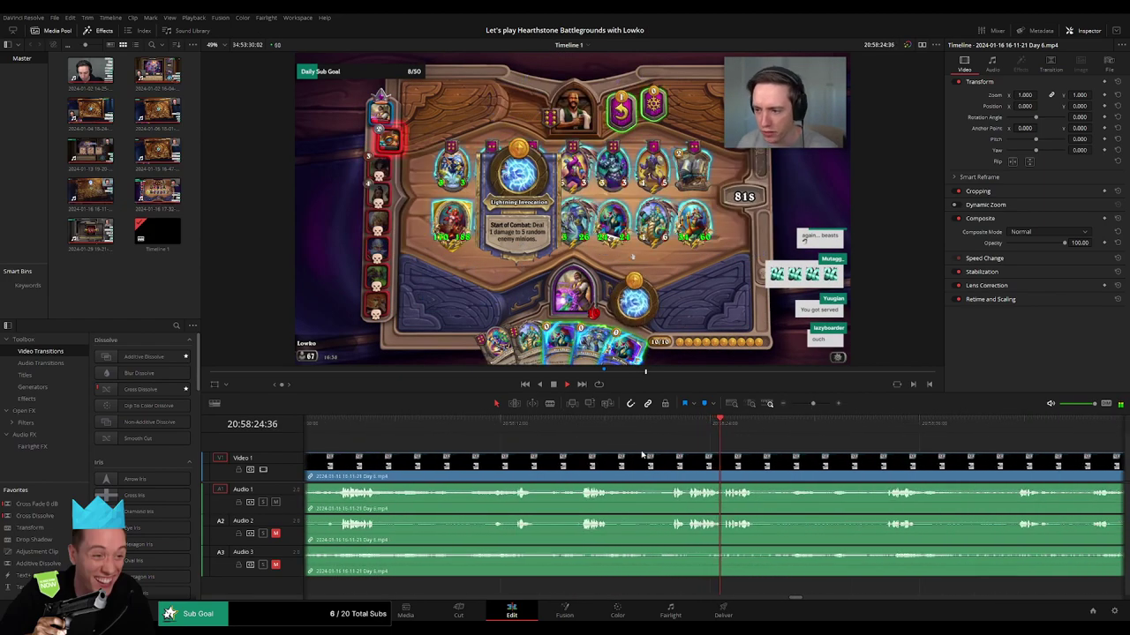
left_click(588, 427)
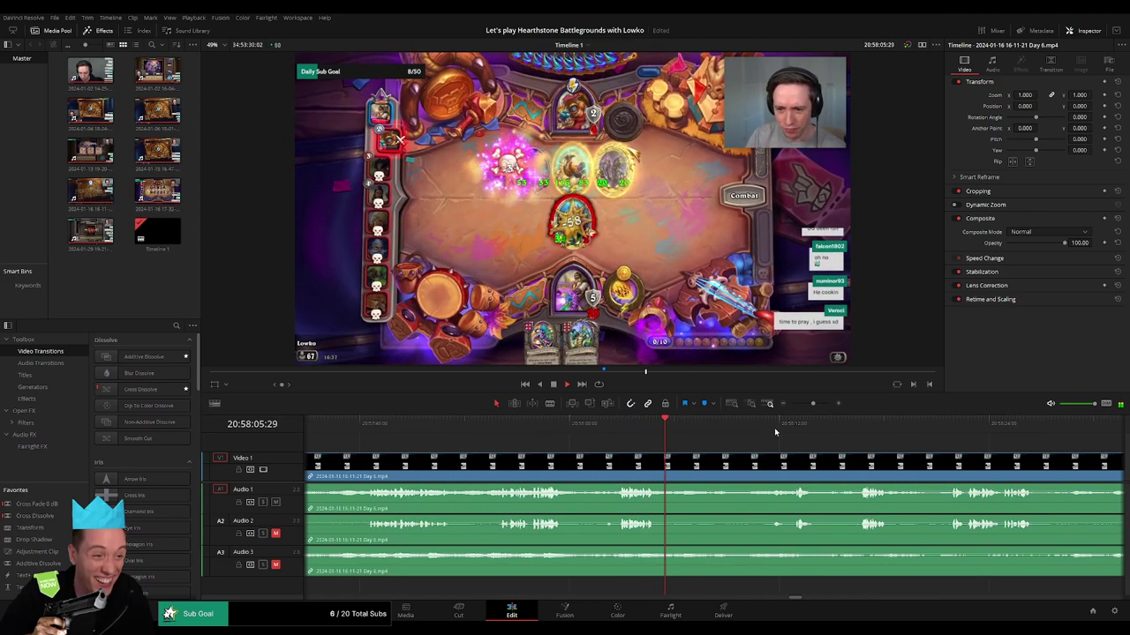
left_click_drag(792, 432, 668, 433)
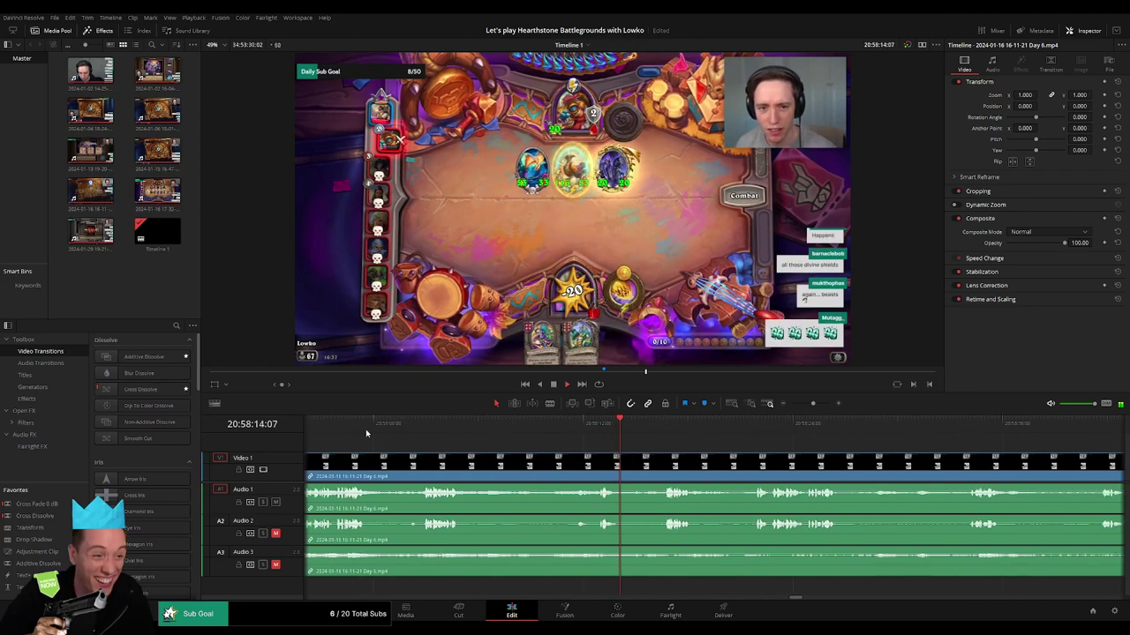
left_click(570, 440)
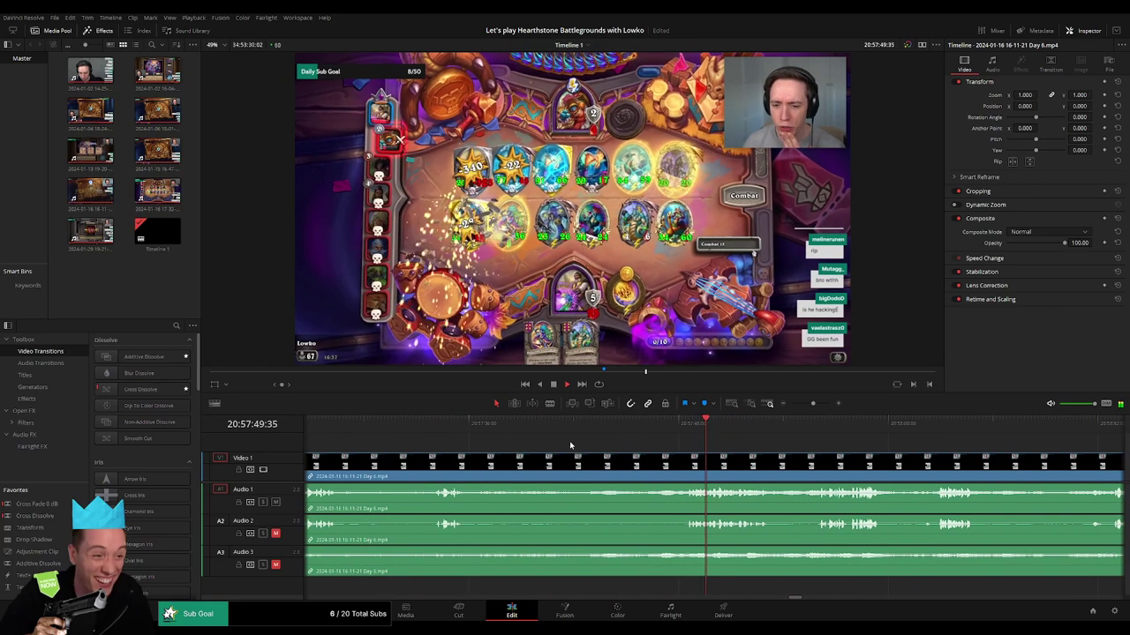
left_click(434, 441)
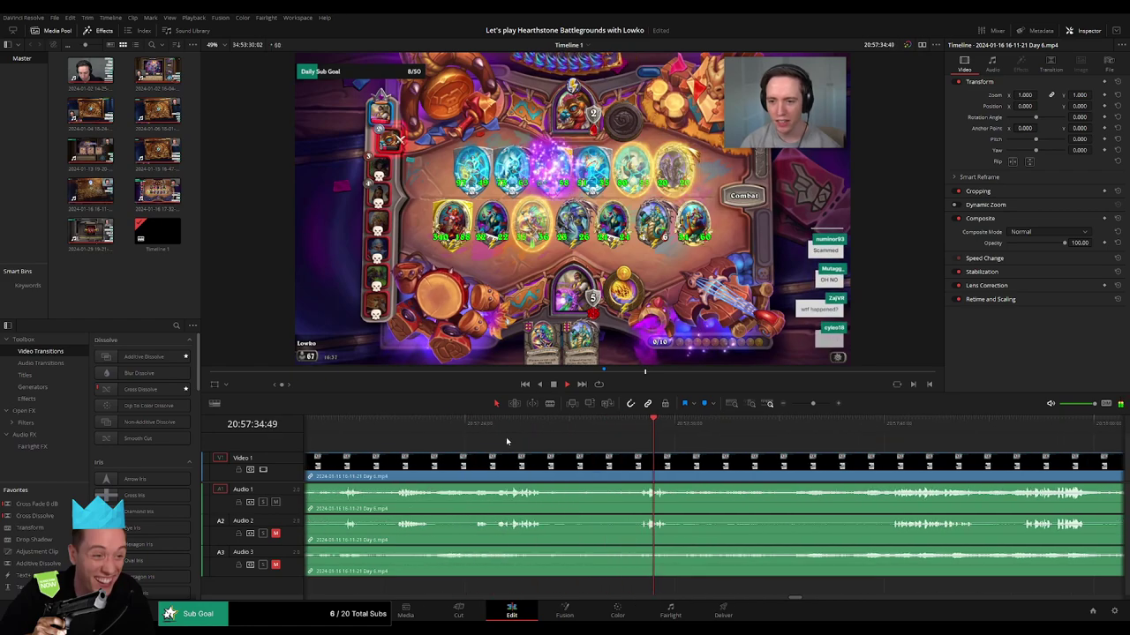
left_click(503, 447)
left_click(460, 433)
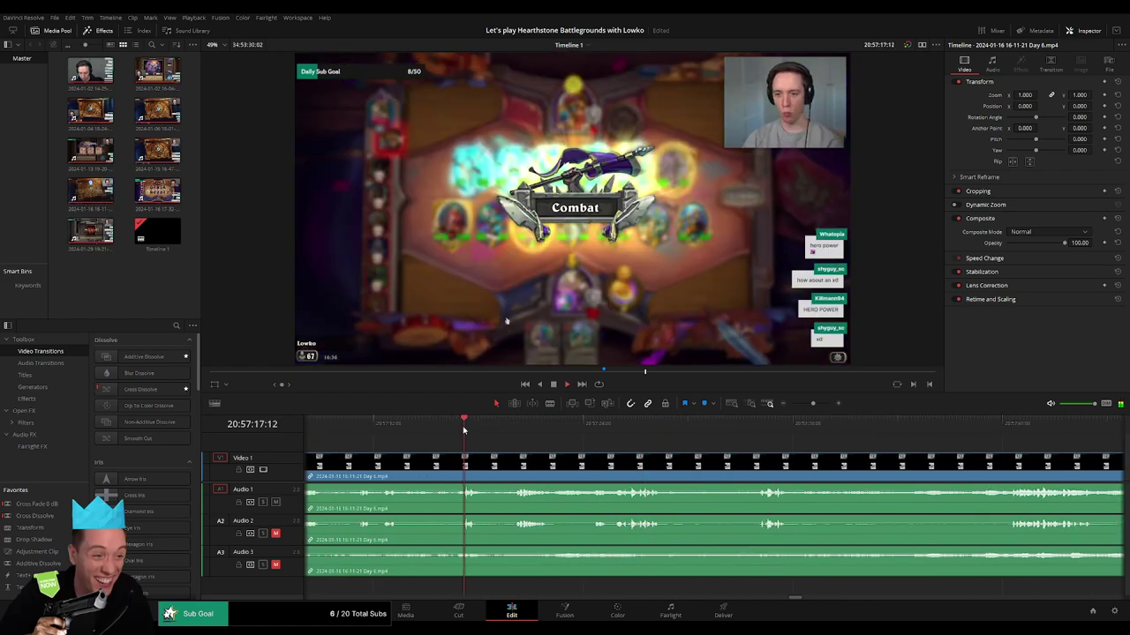
left_click(1050, 433)
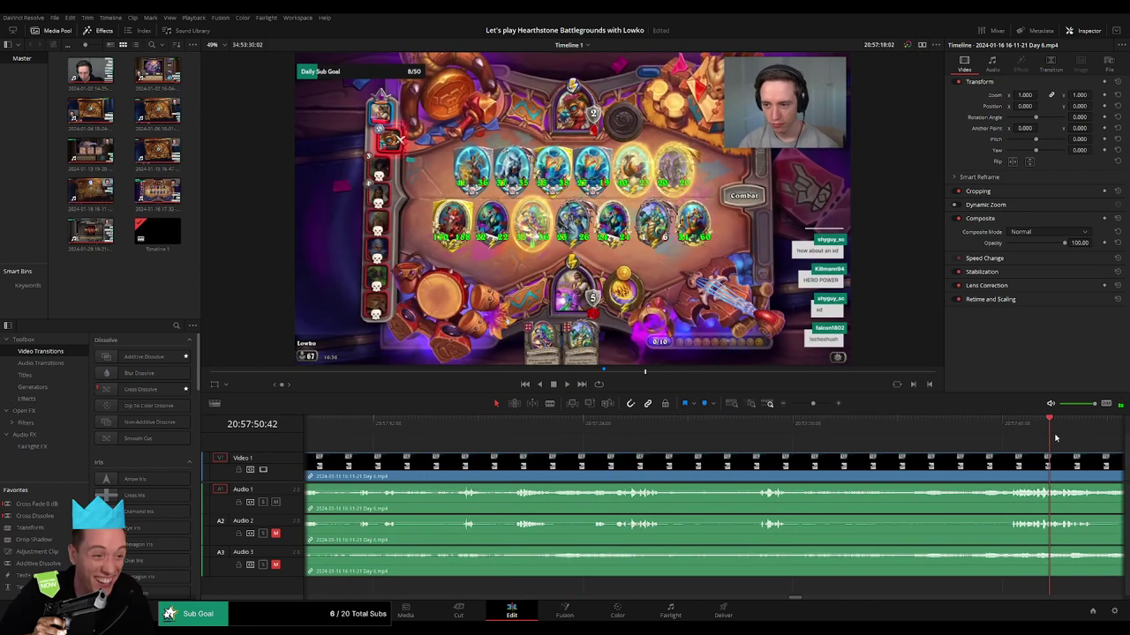
left_click(880, 433)
left_click(565, 433)
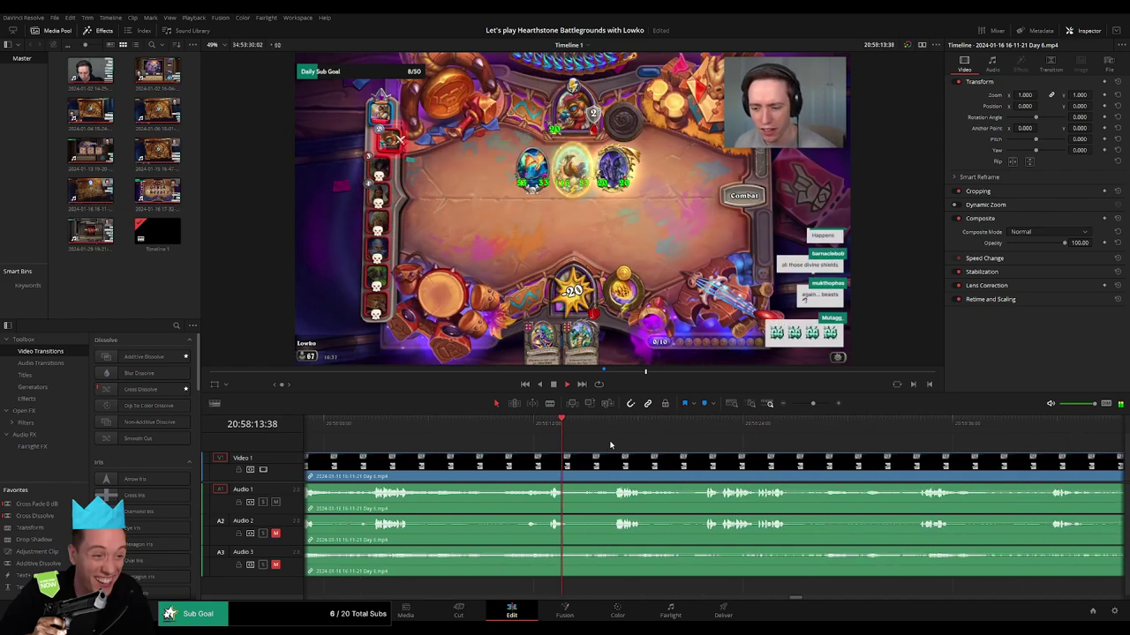
left_click(612, 431)
- Park the playhead on the Recruit banner at 20:58:15:30 and blade the Day 6 clip there
left_click_drag(612, 431, 709, 428)
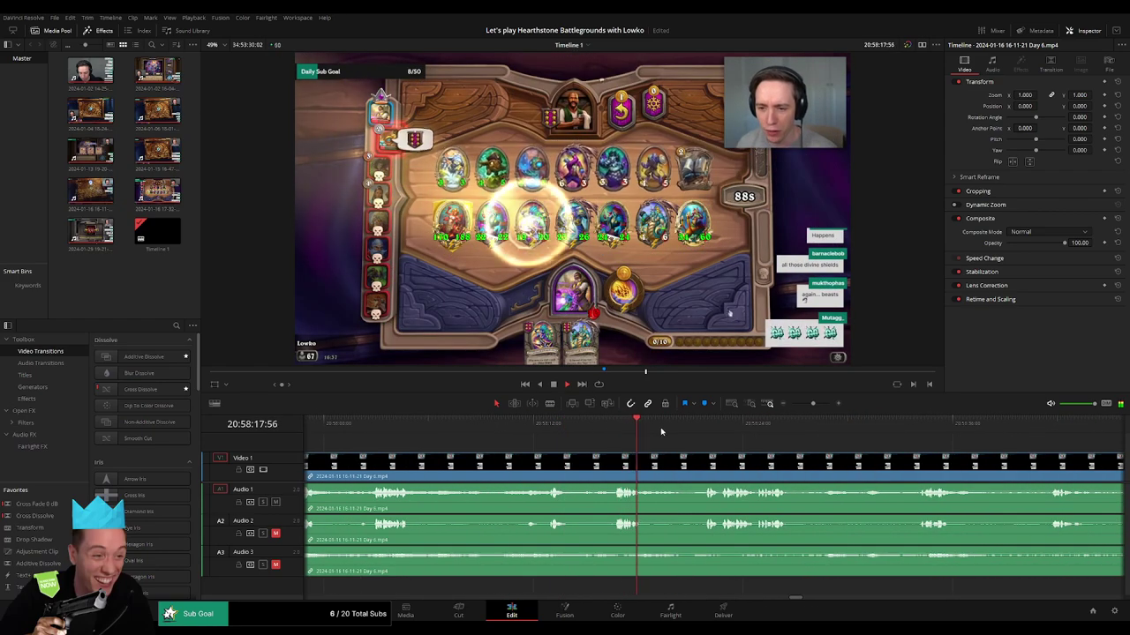
key("space")
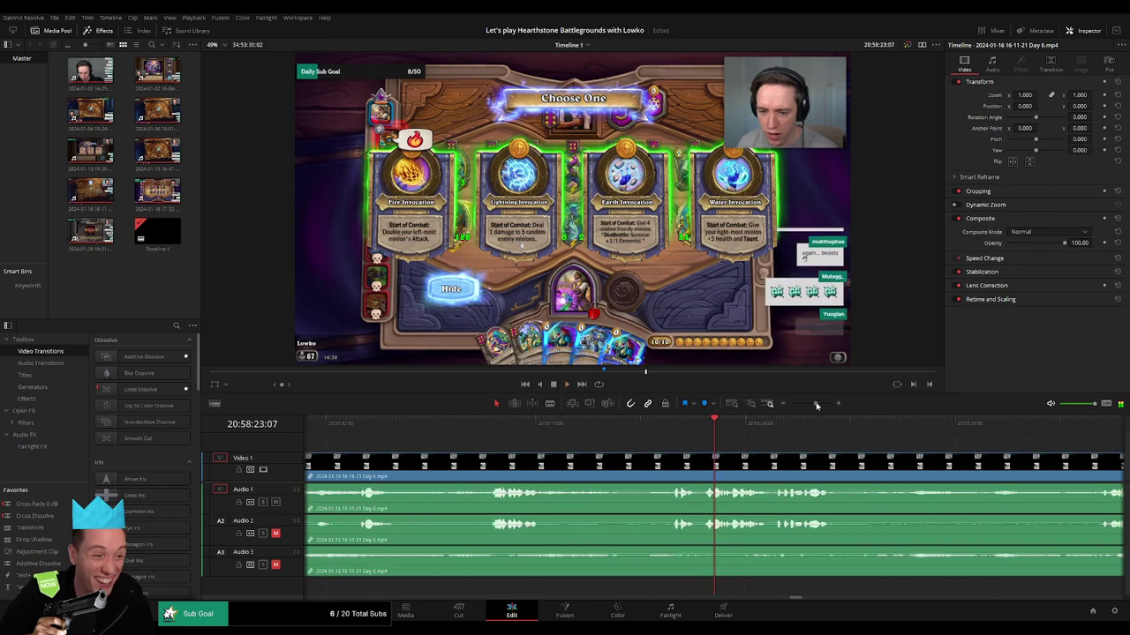
left_click(360, 430)
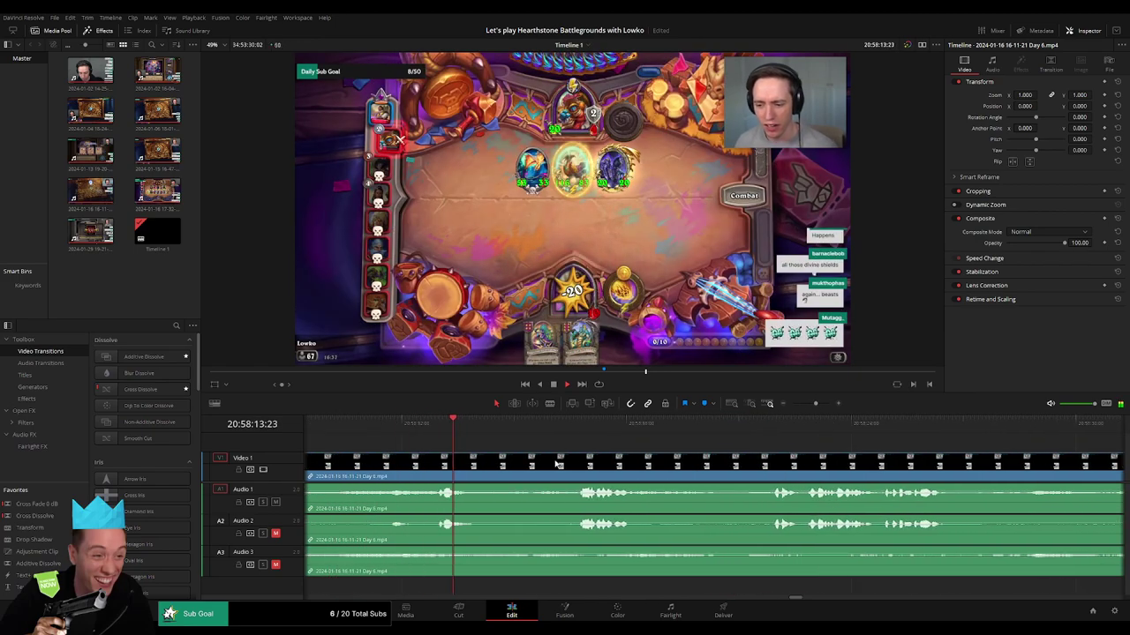
left_click(571, 425)
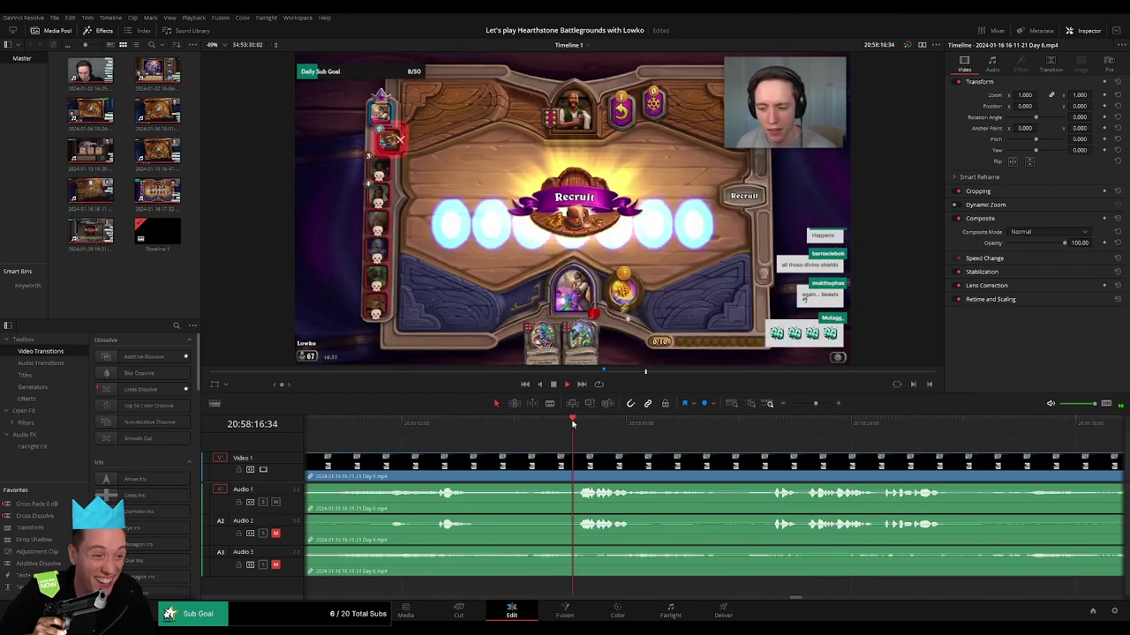
left_click(579, 425)
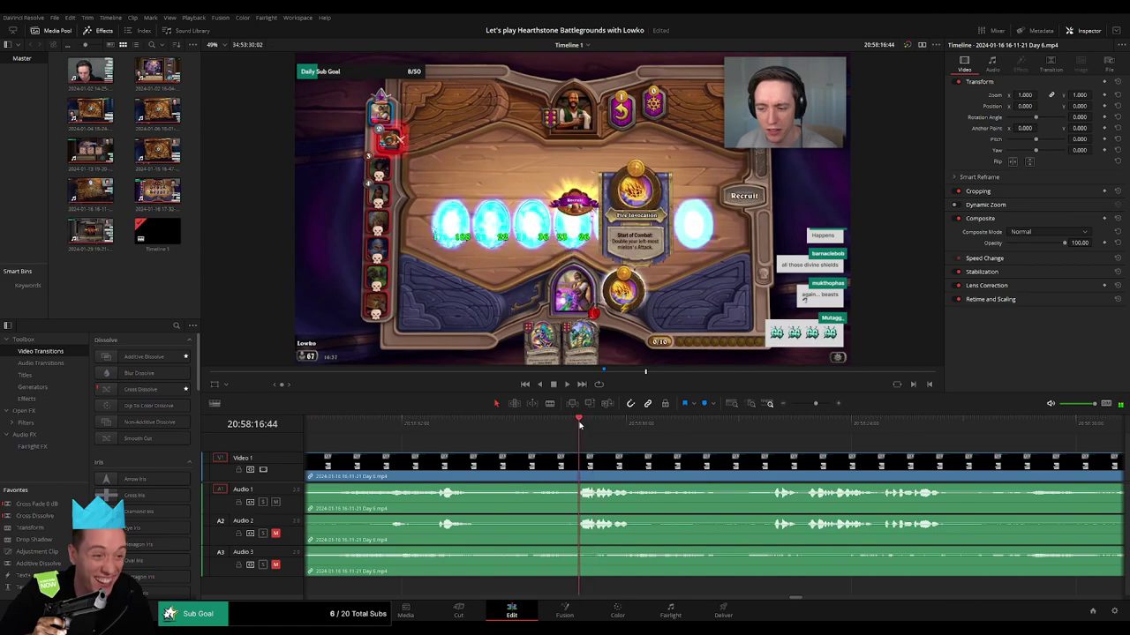
left_click(522, 425)
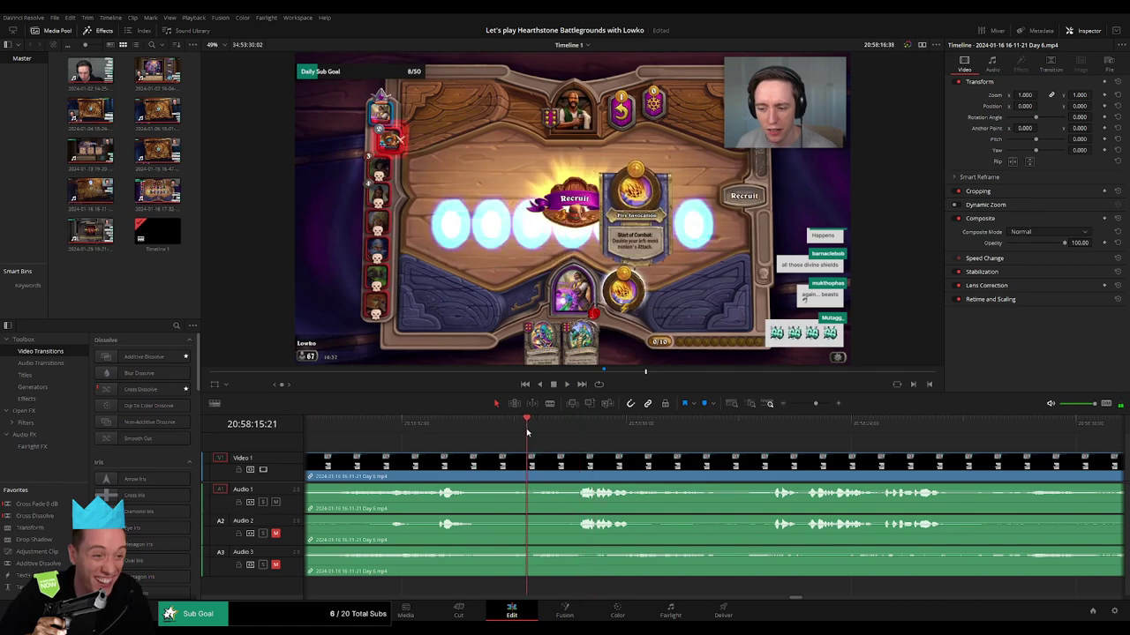
left_click_drag(524, 432, 533, 434)
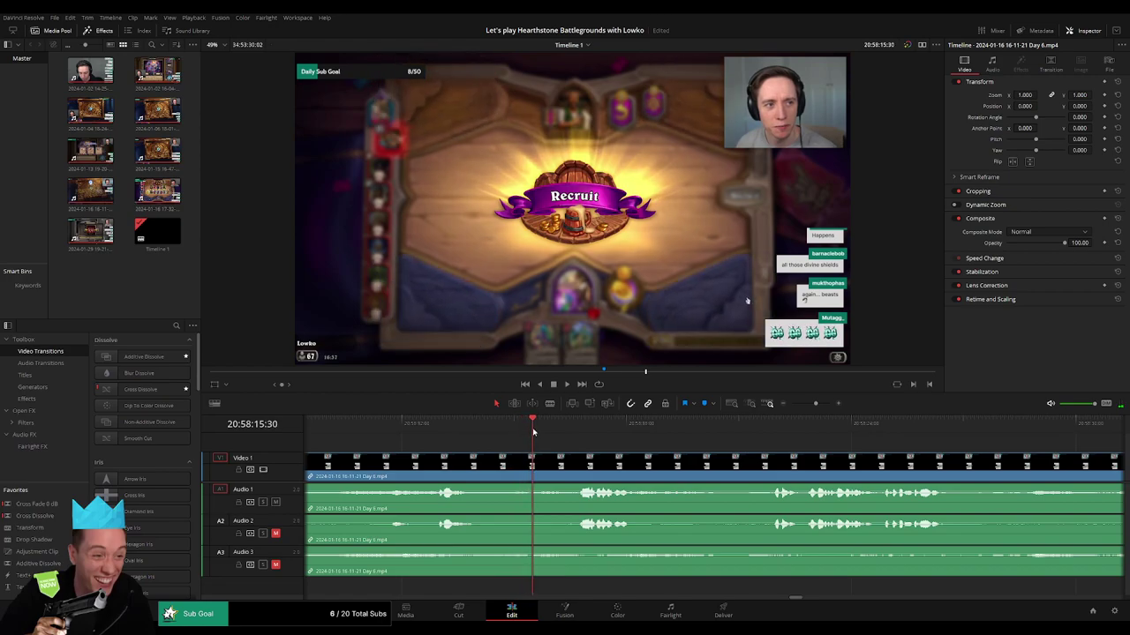
key("b")
left_click(534, 465)
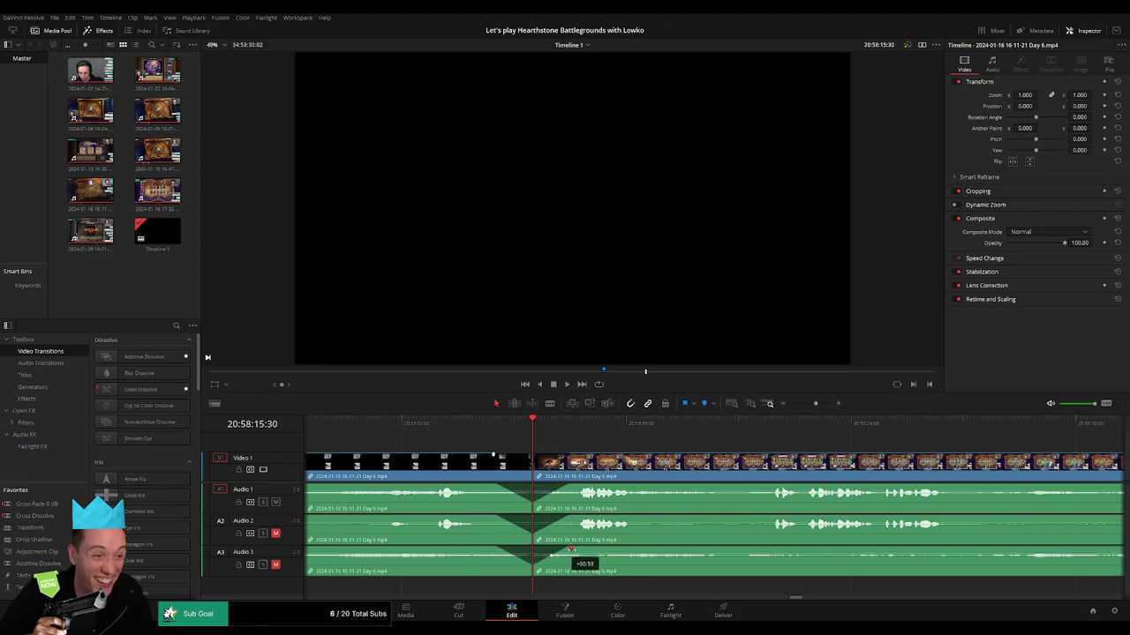
- Zoom the timeline out and drag the trimmed Day 6 clip right, leaving an empty gap before it
left_click_drag(814, 403, 790, 403)
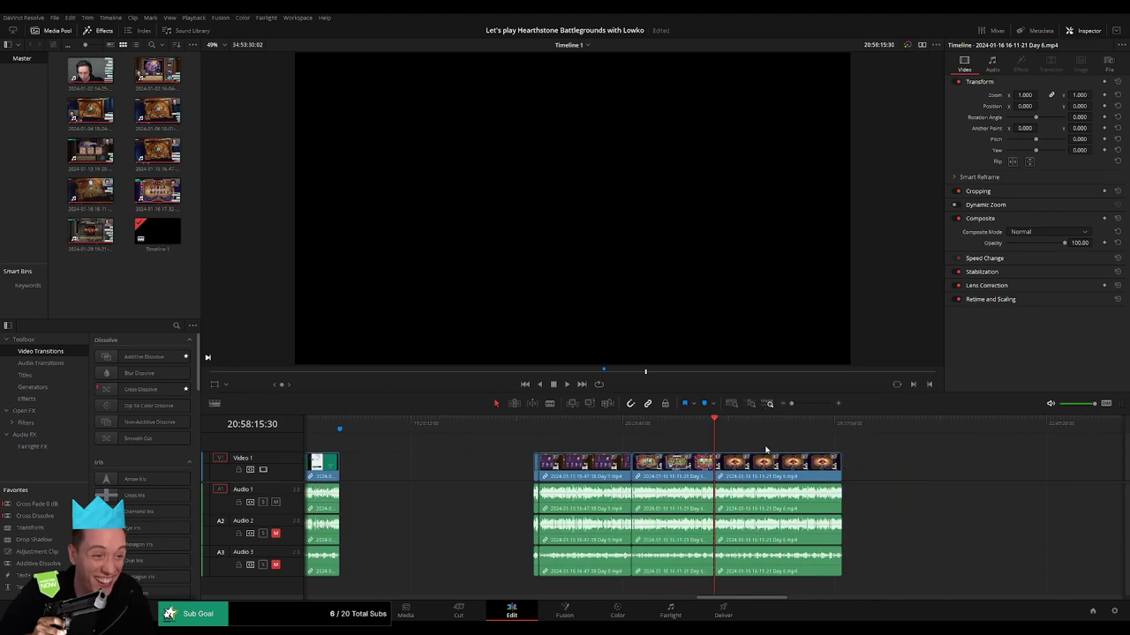
scroll(772, 450, "right", 3)
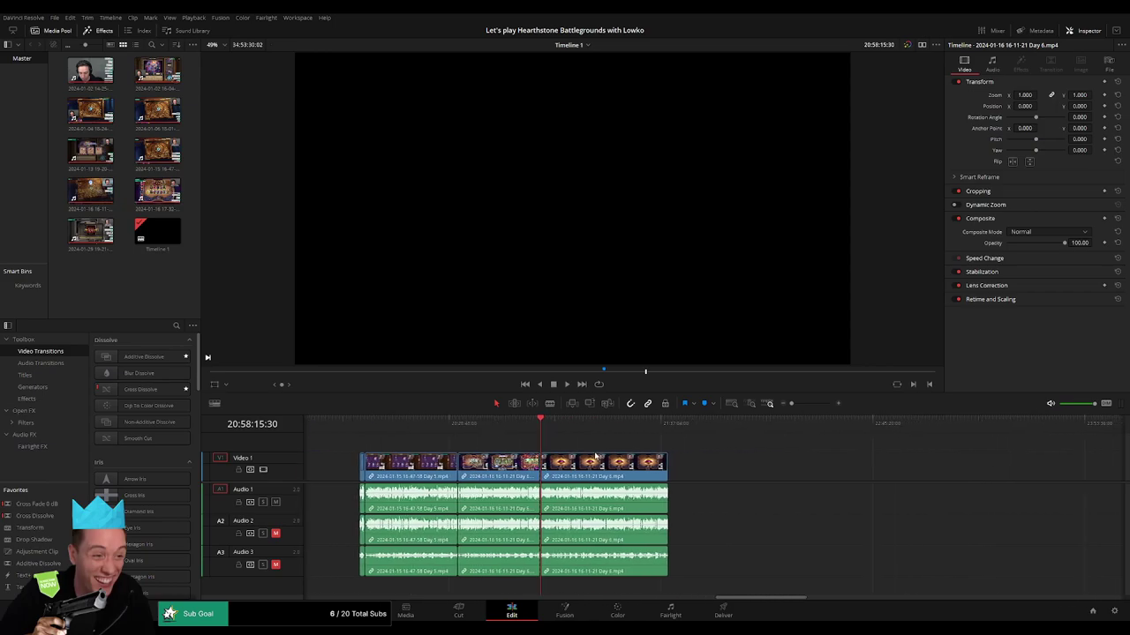
left_click(359, 424)
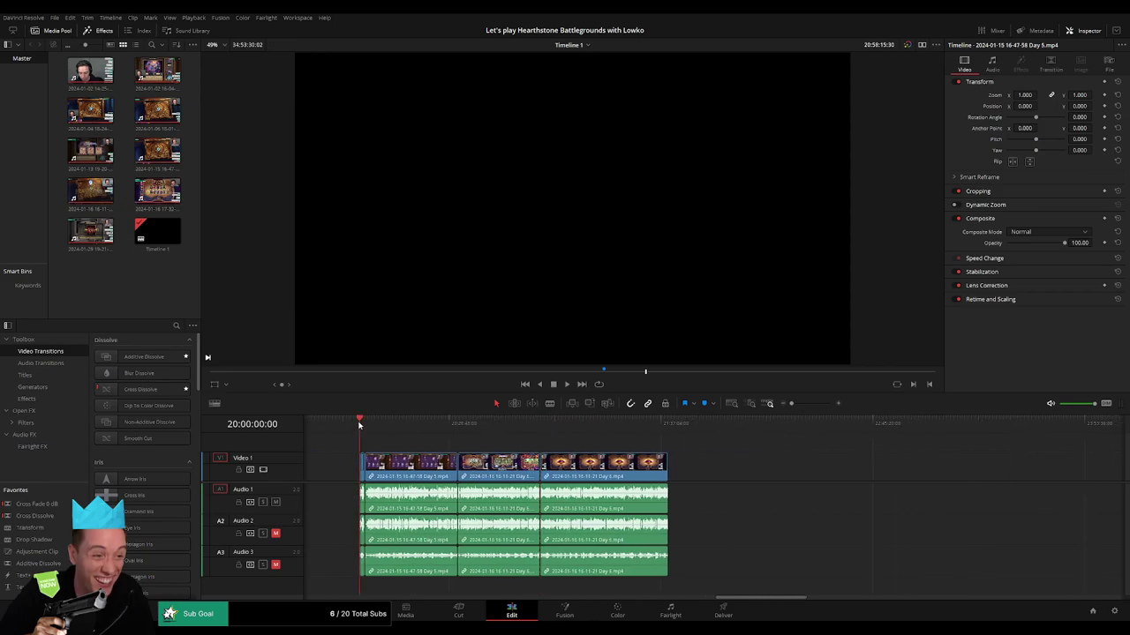
scroll(529, 450, "right", 4)
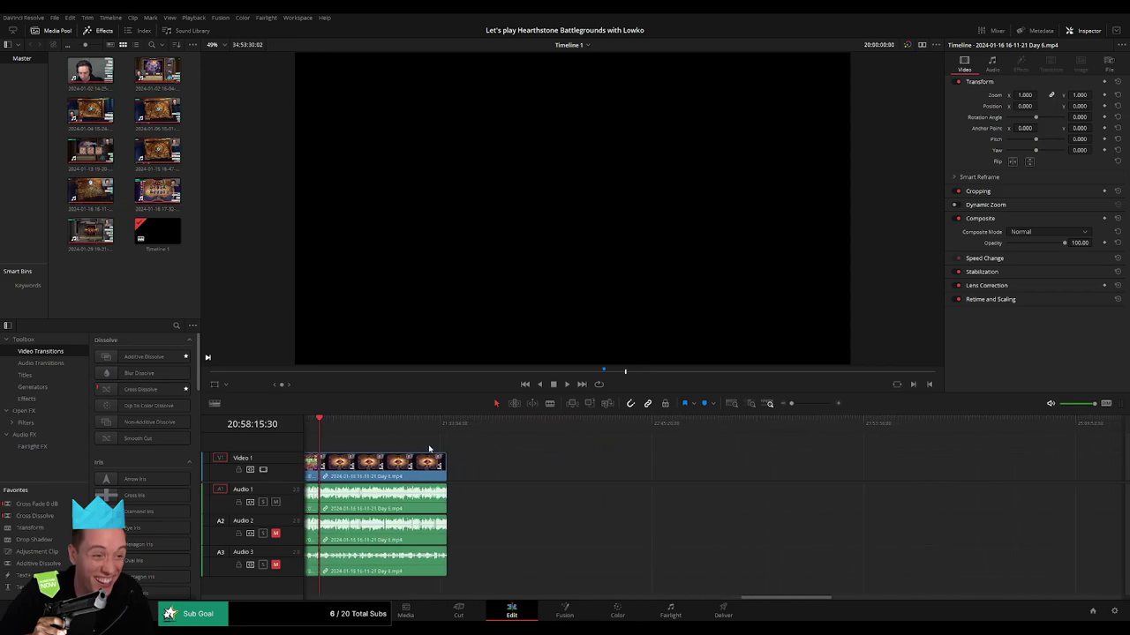
left_click_drag(429, 463, 672, 463)
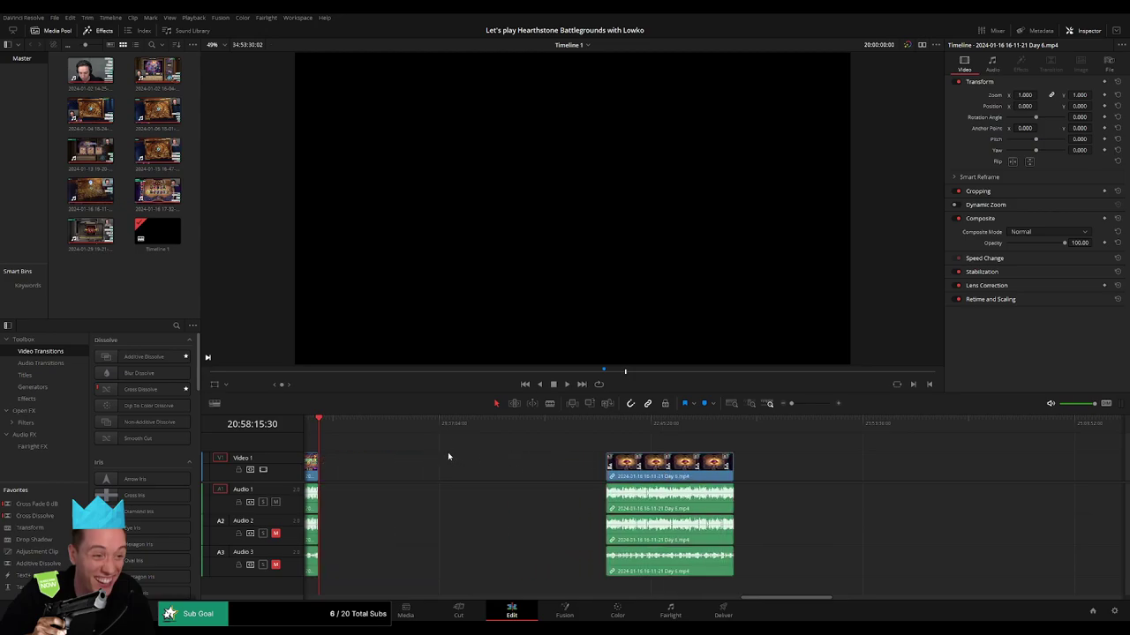
left_click(448, 452)
left_click_drag(330, 423, 508, 453)
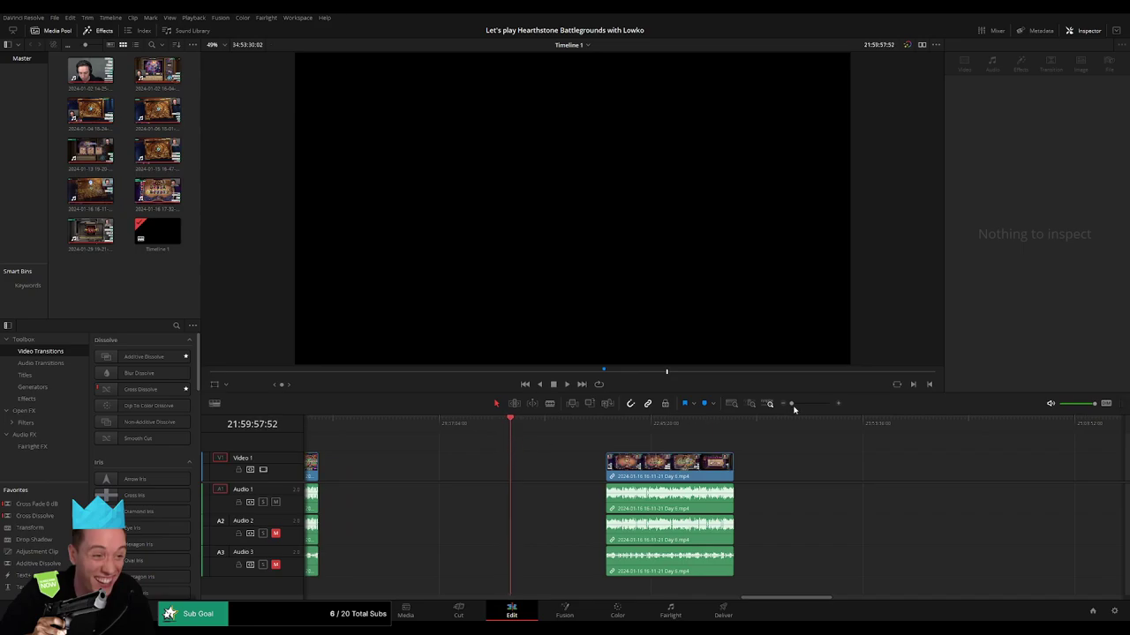
- Slide the trimmed Day 6 clip left against Day 6 part 2 and play across the join
left_click_drag(794, 407, 800, 406)
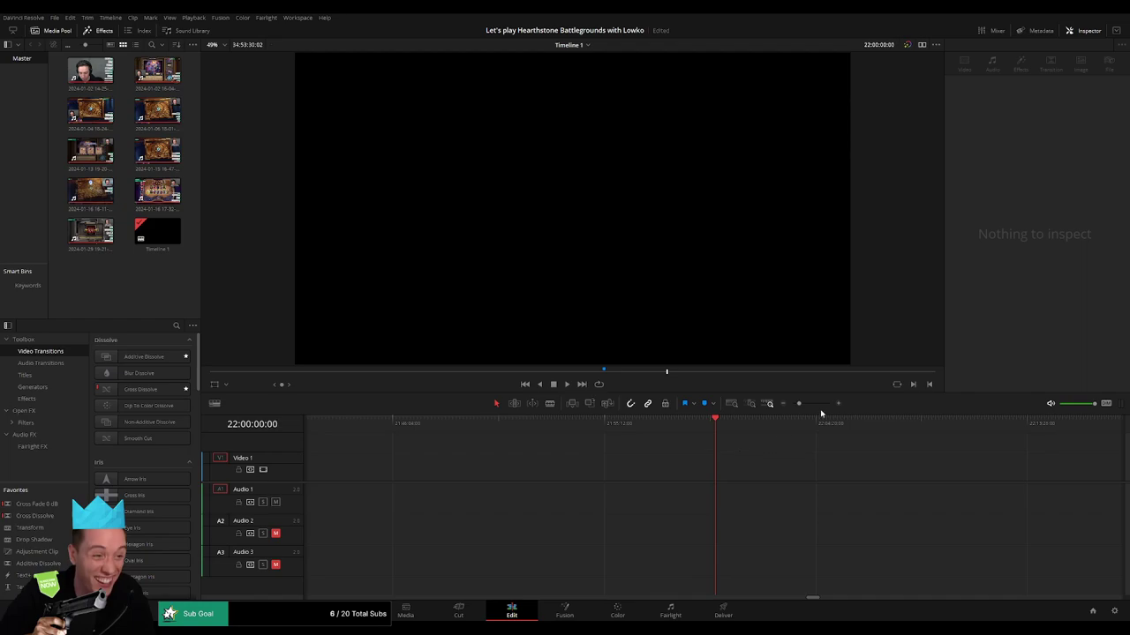
left_click_drag(798, 404, 791, 404)
left_click_drag(873, 468, 493, 468)
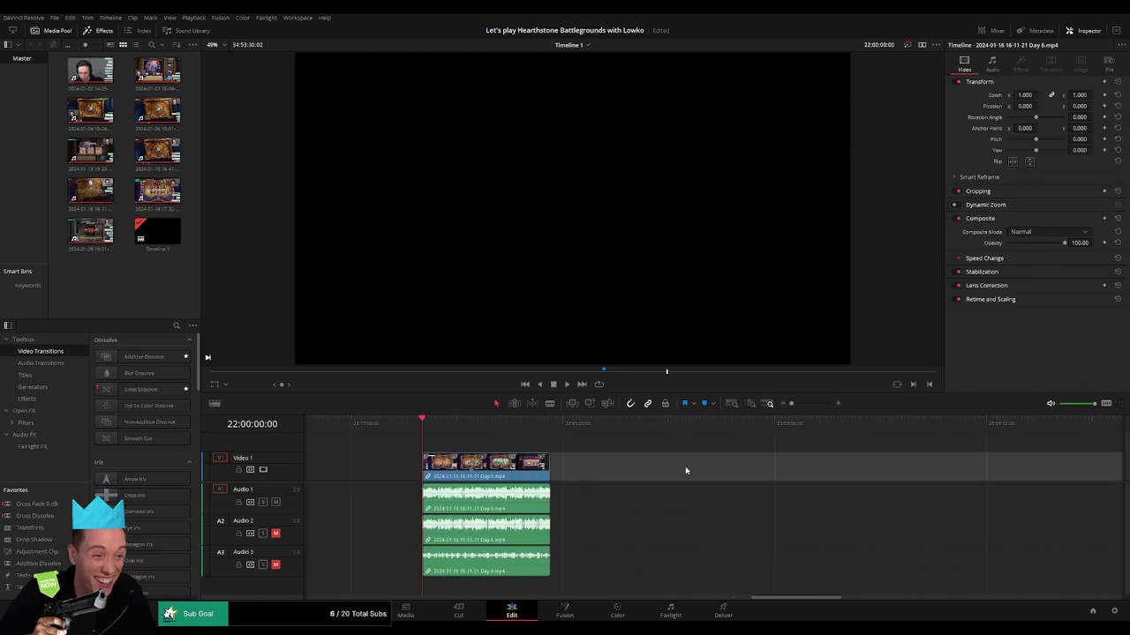
key("space")
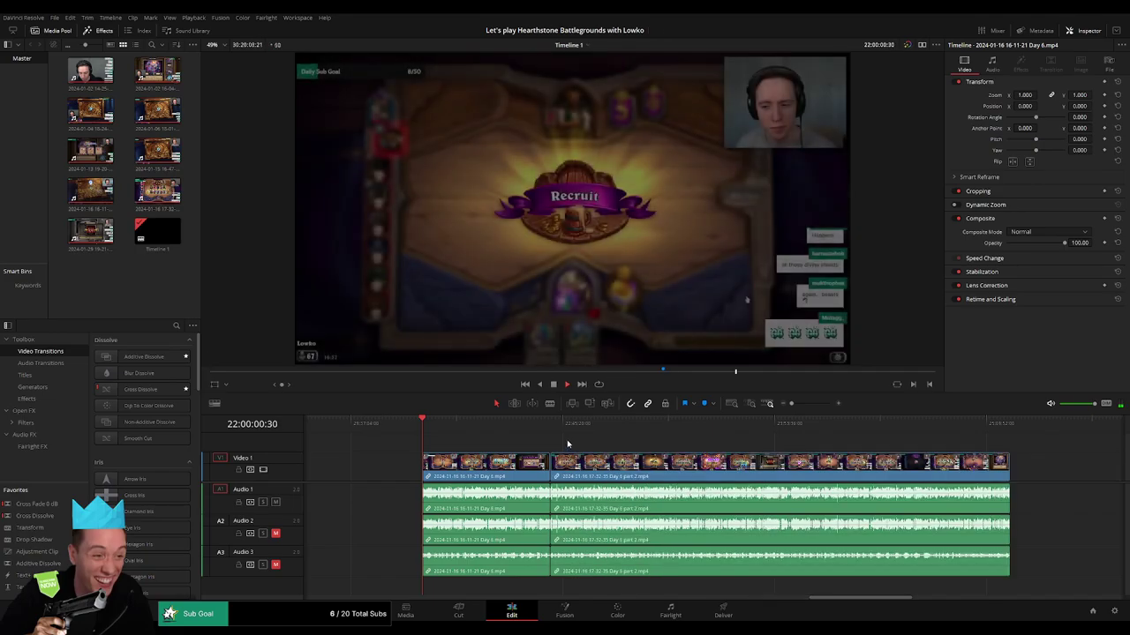
left_click(447, 427)
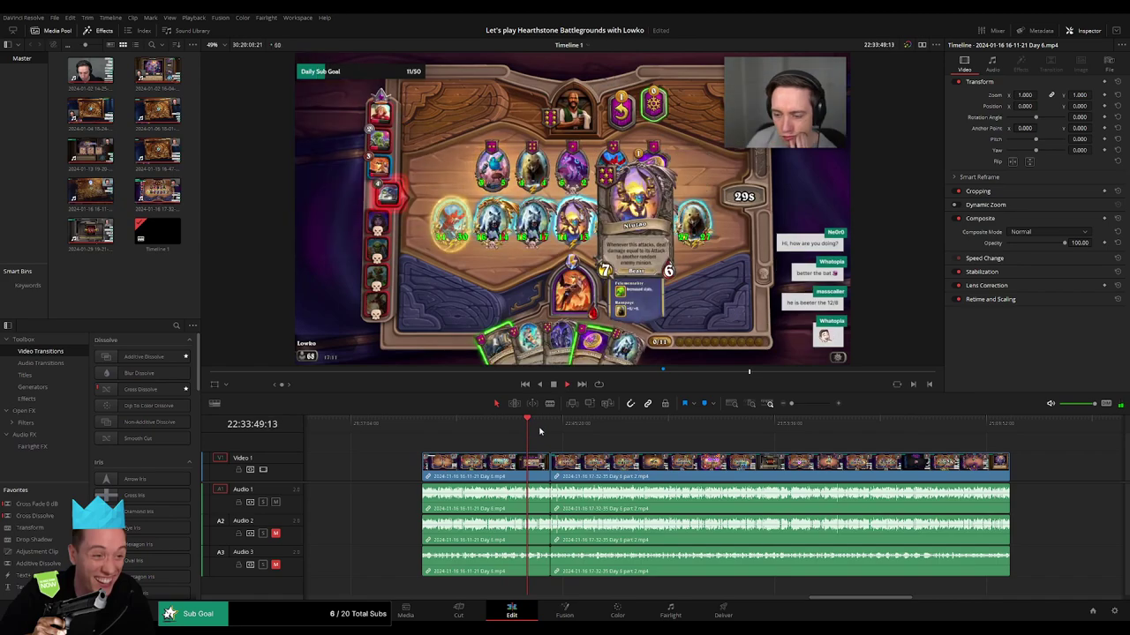
left_click(548, 426)
left_click_drag(790, 403, 806, 403)
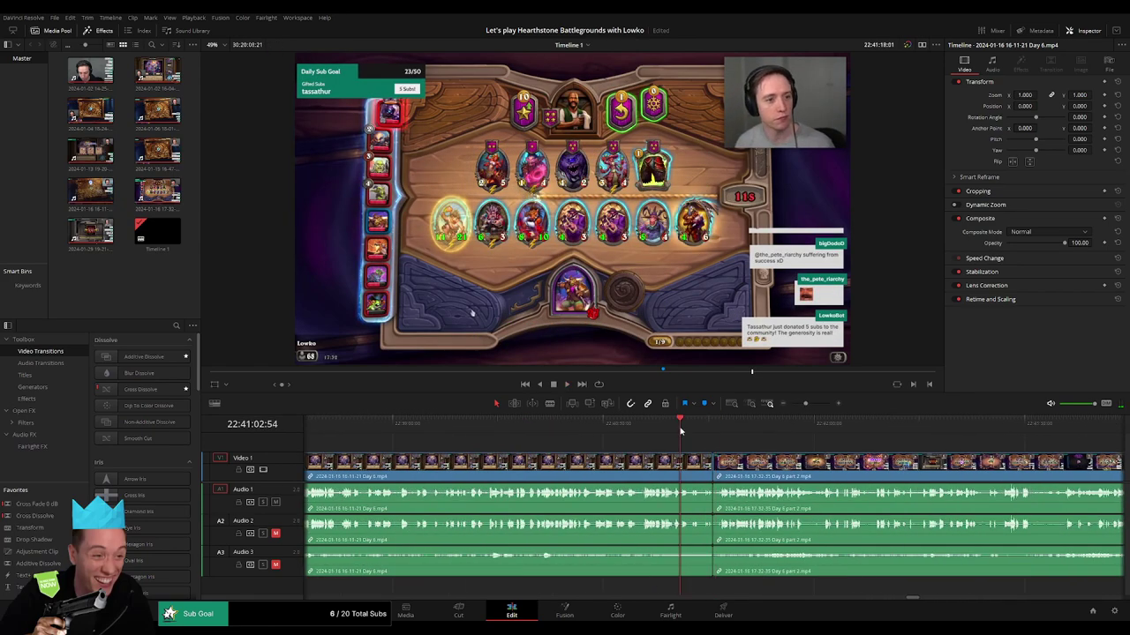
key("Left")
scroll(779, 412, "up", 1)
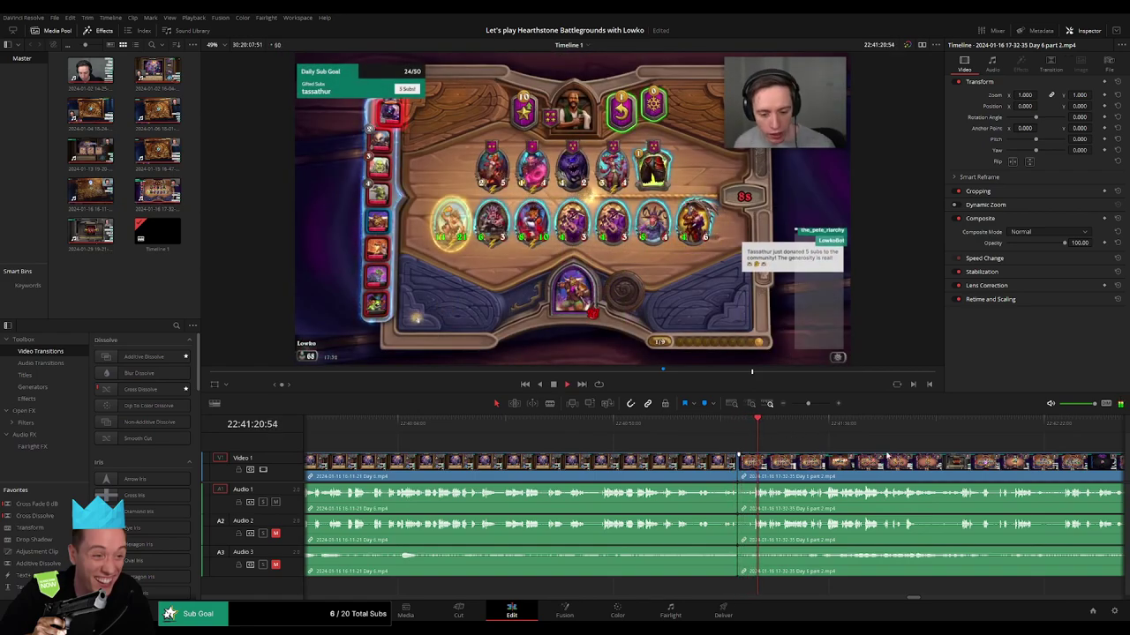
scroll(639, 439, "right", 3)
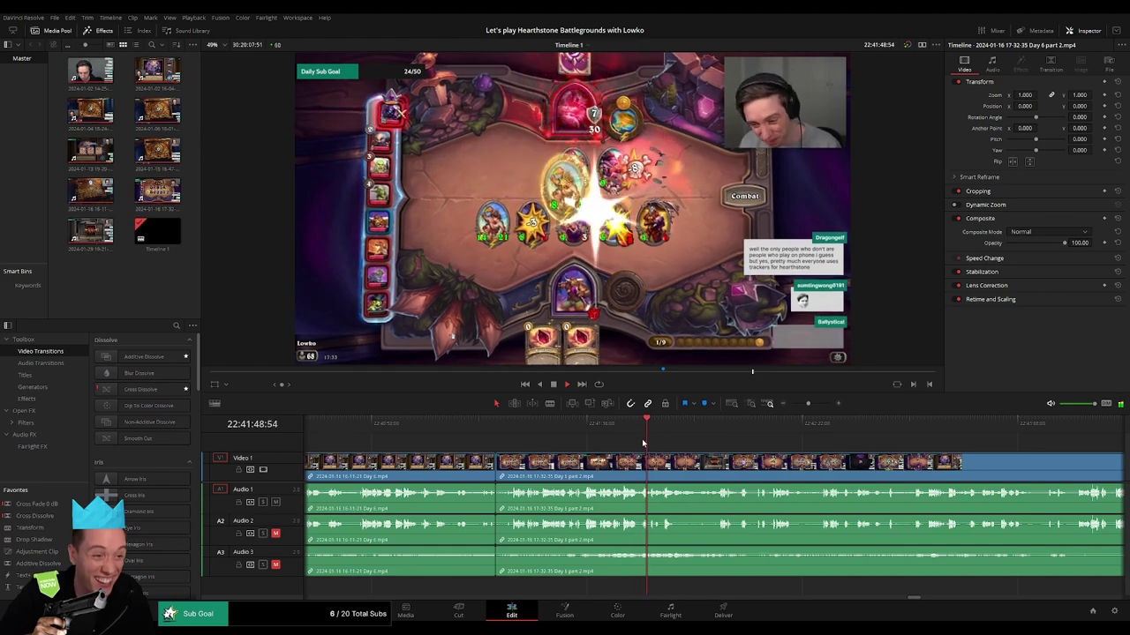
- Zoom in and scrub through Day 6 part 2 toward the next cut point
left_click(788, 404)
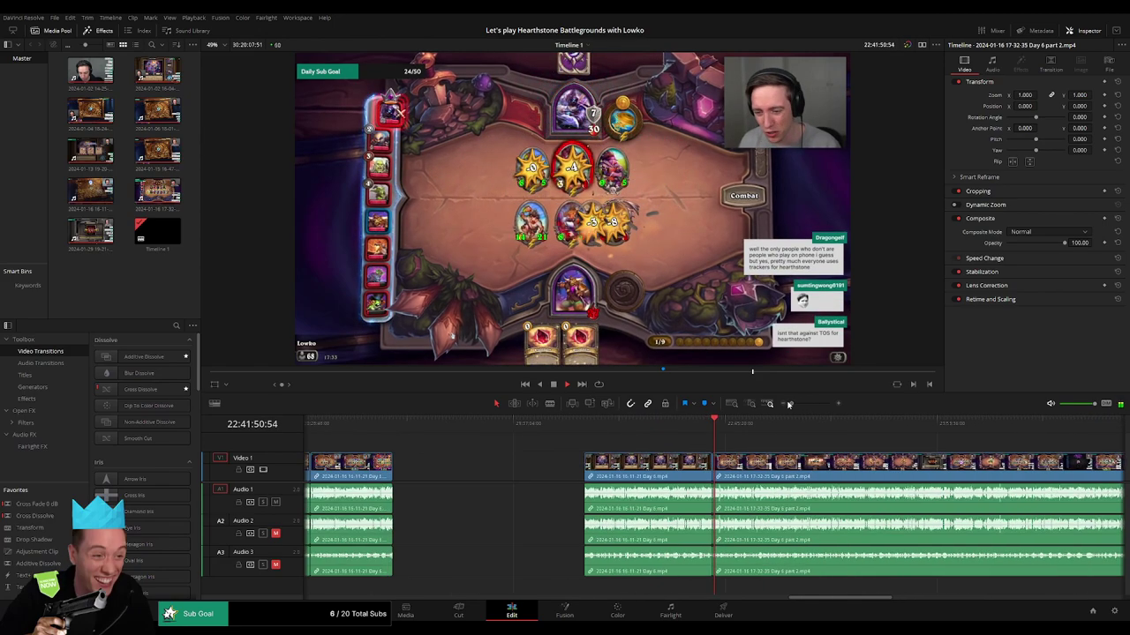
scroll(791, 449, "down", 3)
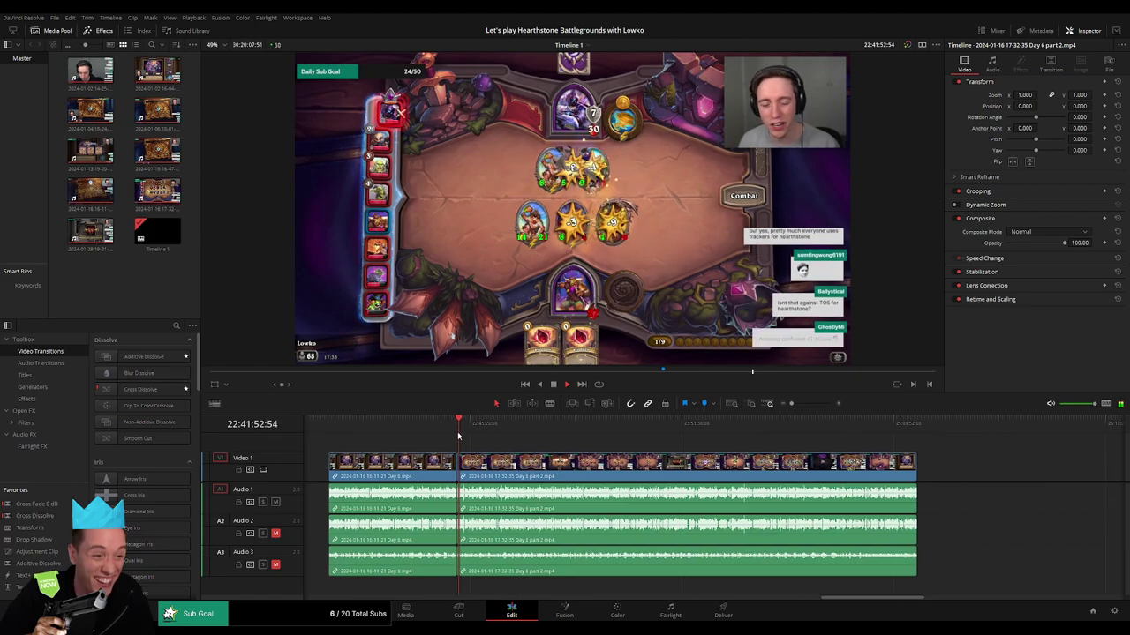
left_click(467, 430)
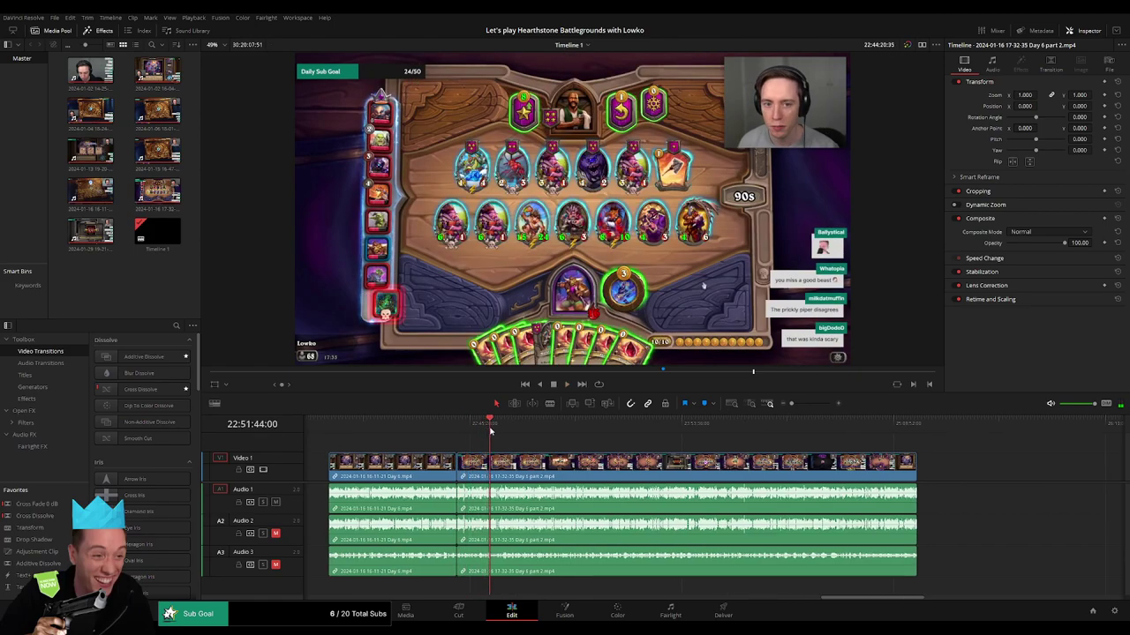
left_click_drag(490, 431, 507, 431)
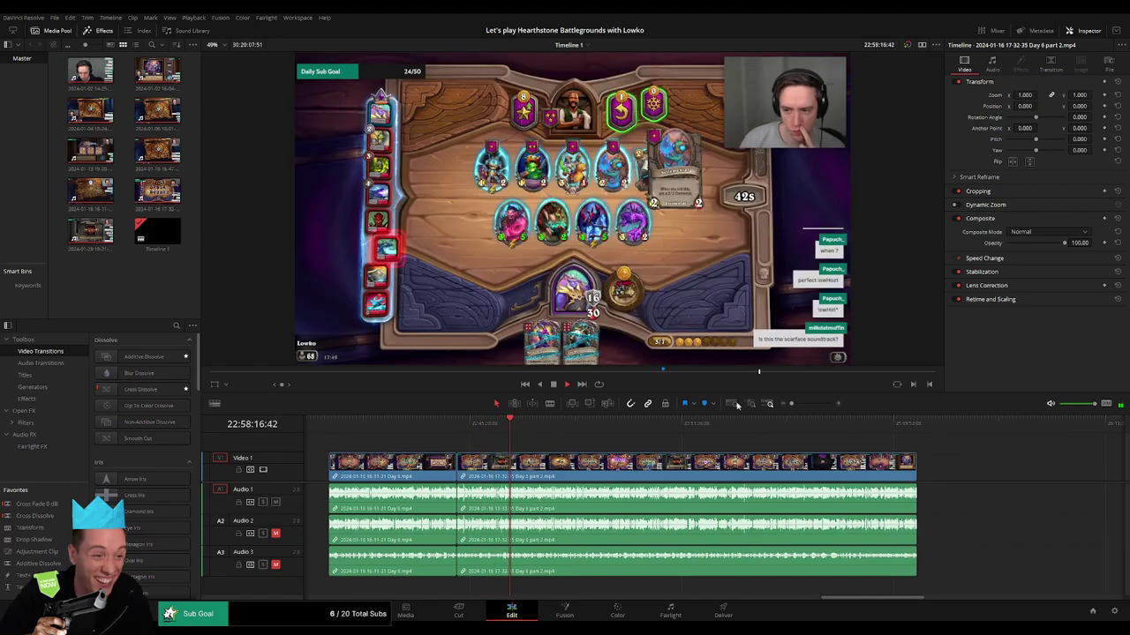
left_click_drag(790, 403, 812, 407)
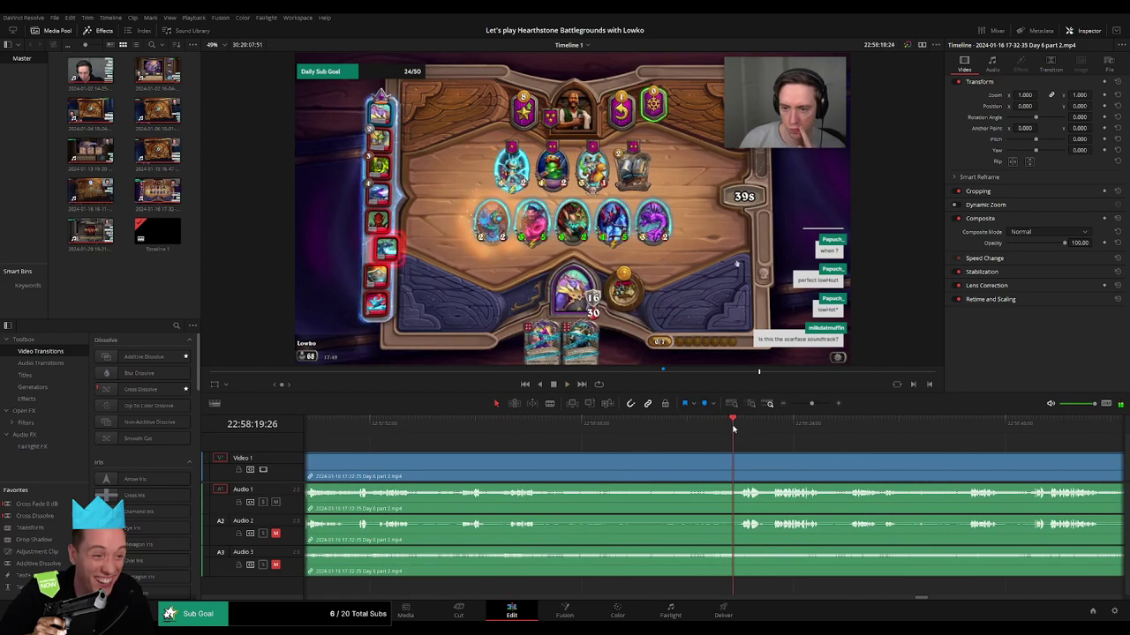
left_click(464, 424)
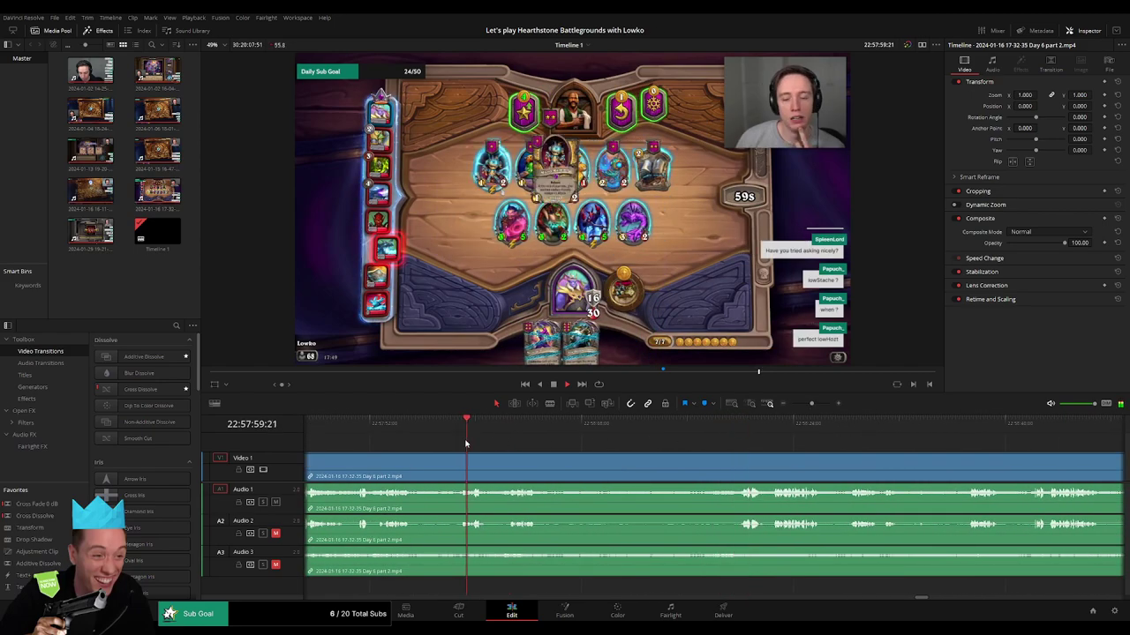
scroll(464, 427, "left", 3)
left_click(444, 424)
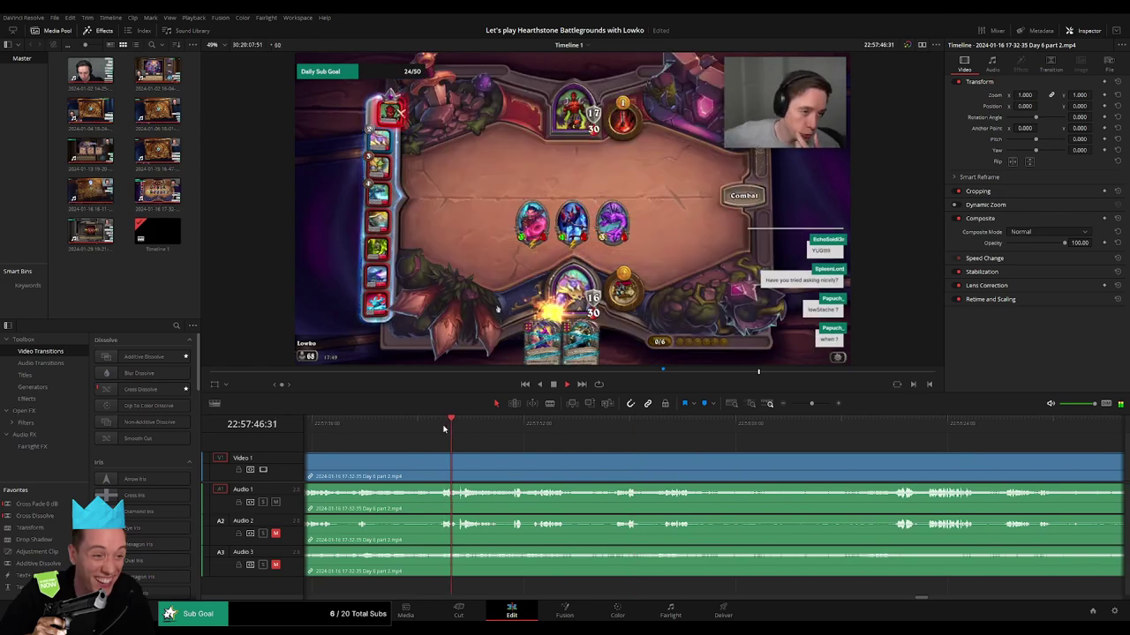
left_click(524, 425)
left_click(609, 425)
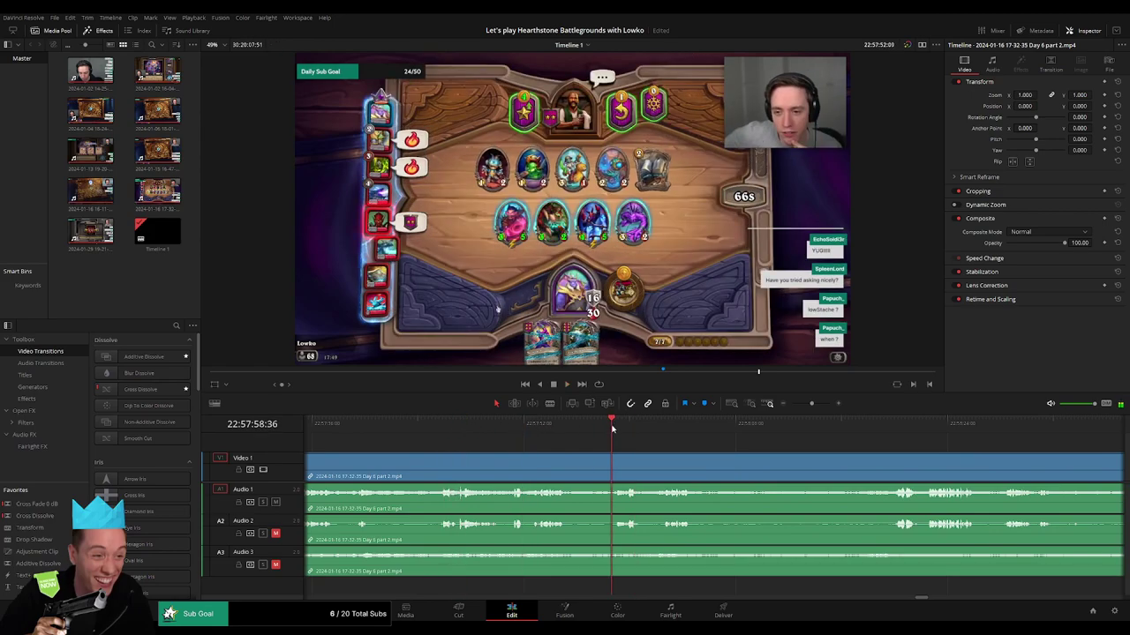
left_click(715, 425)
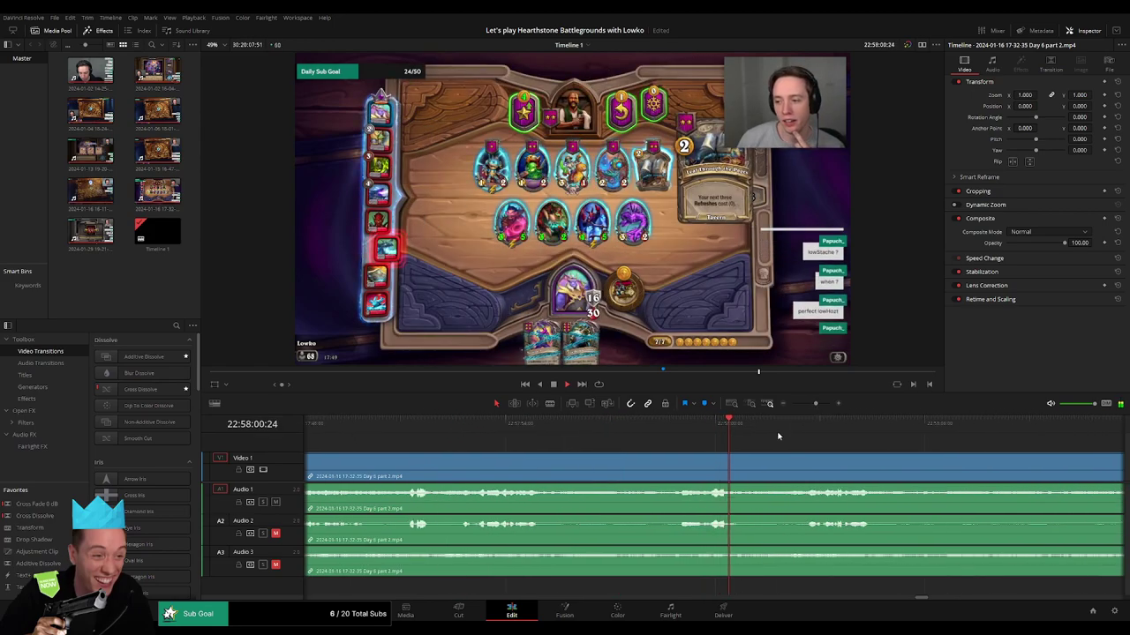
- Place the playhead at 22:57:58:30, blade all tracks there, and shift the later piece
left_click(683, 425)
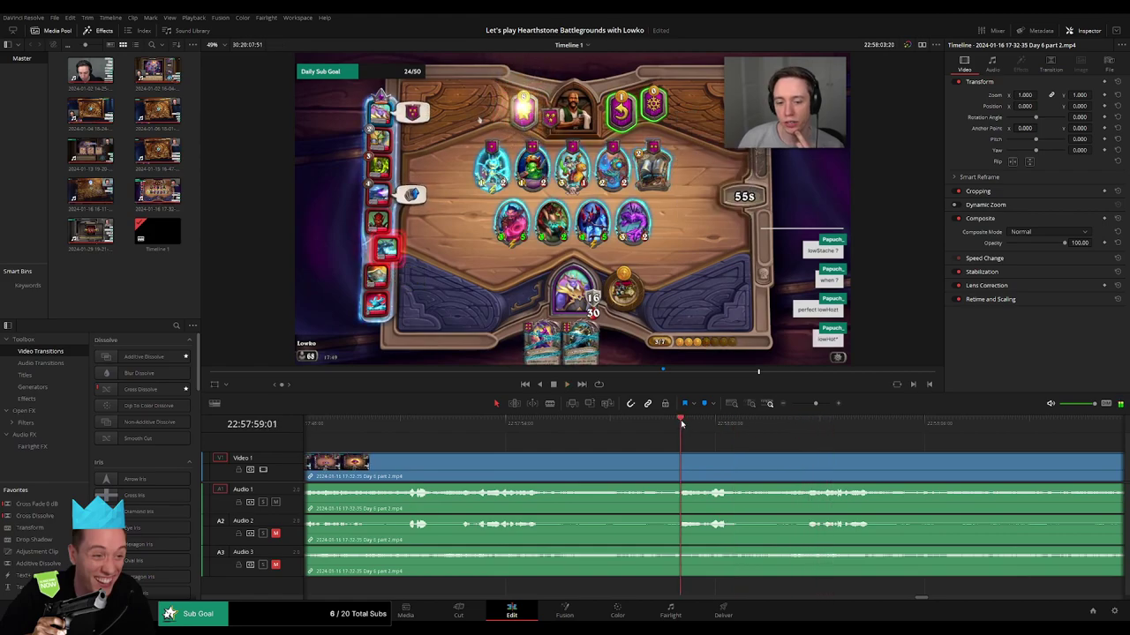
left_click_drag(680, 425, 663, 425)
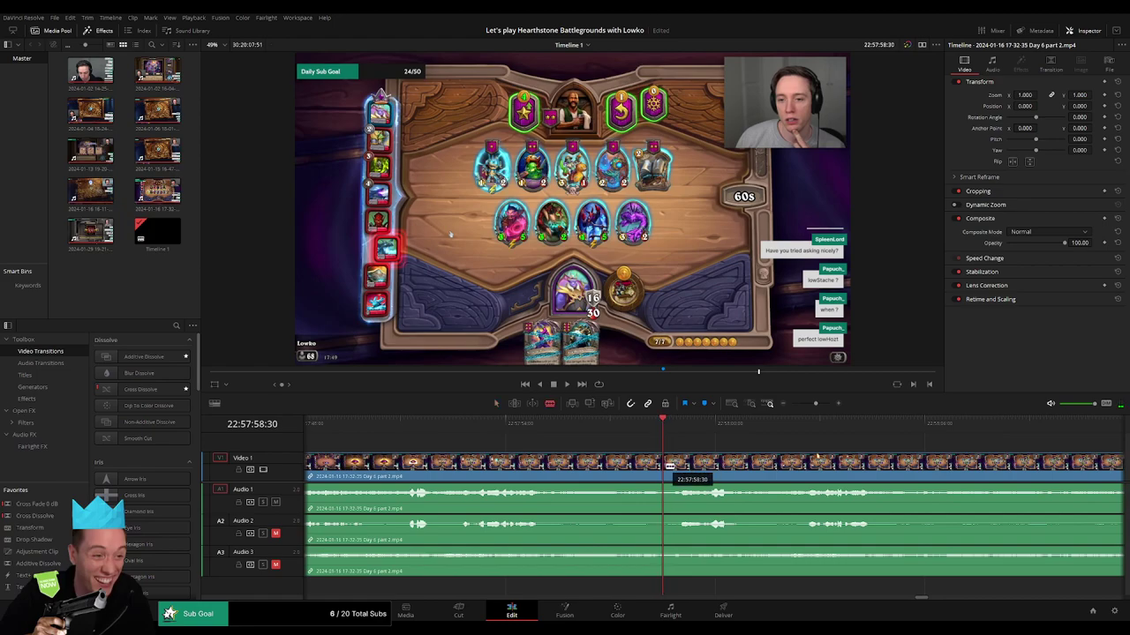
left_click(669, 465)
key("a")
left_click_drag(671, 465, 698, 457)
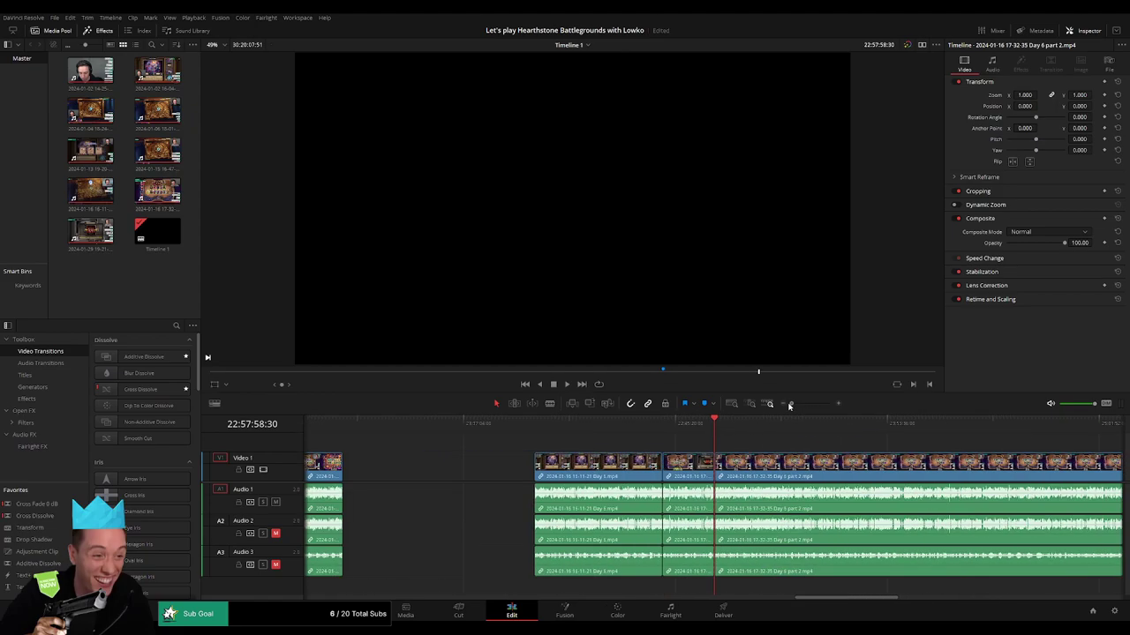
- Remove the unwanted section and move the Day 6 part 2 remainder left to start at 24:00:00:00
left_click_drag(818, 405, 791, 405)
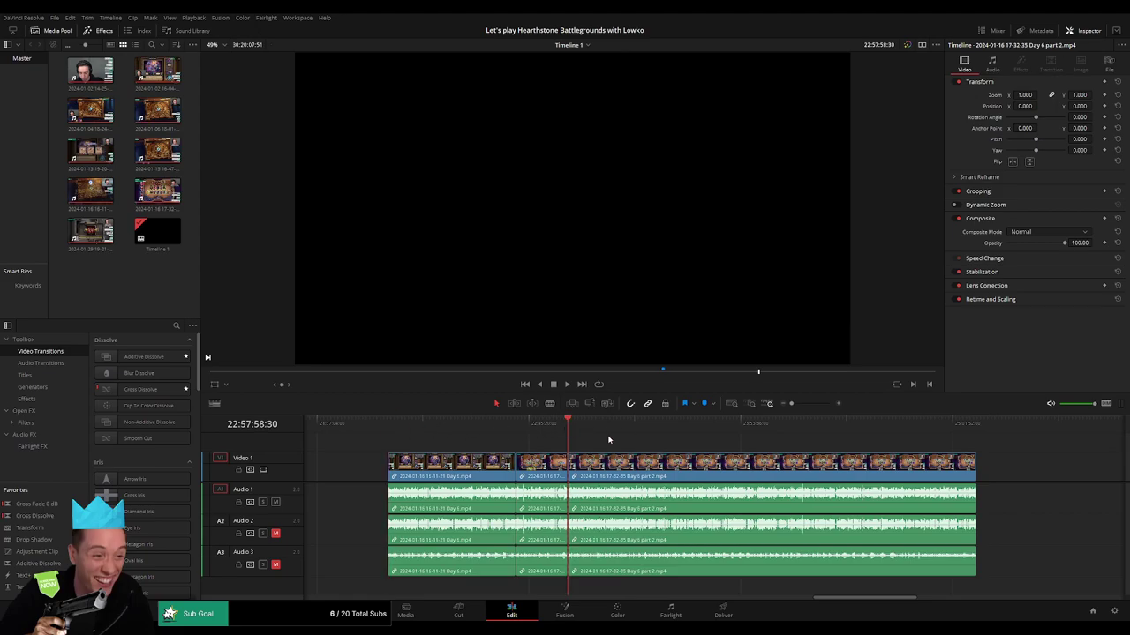
scroll(527, 441, "right", 5)
key("ctrl+z")
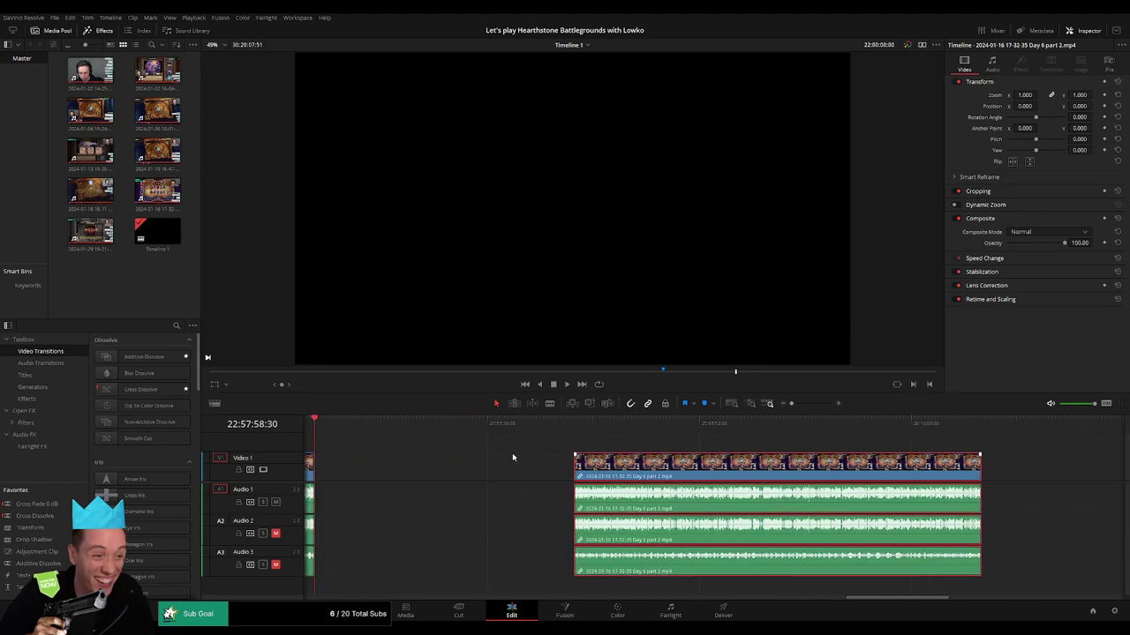
left_click_drag(424, 423, 590, 442)
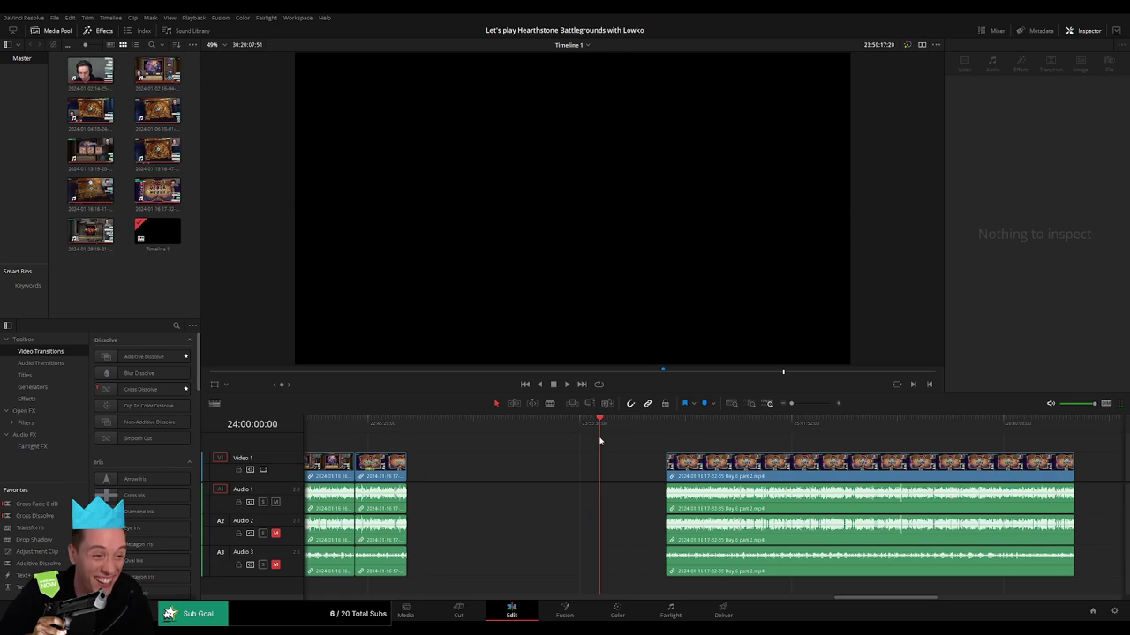
left_click_drag(709, 468, 644, 467)
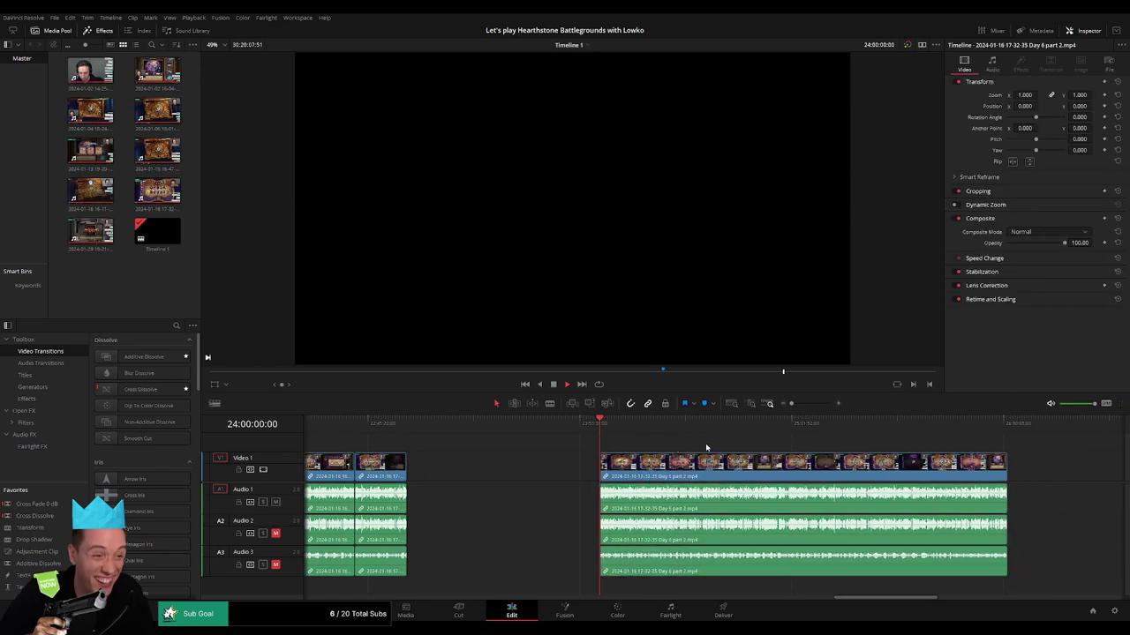
key("space")
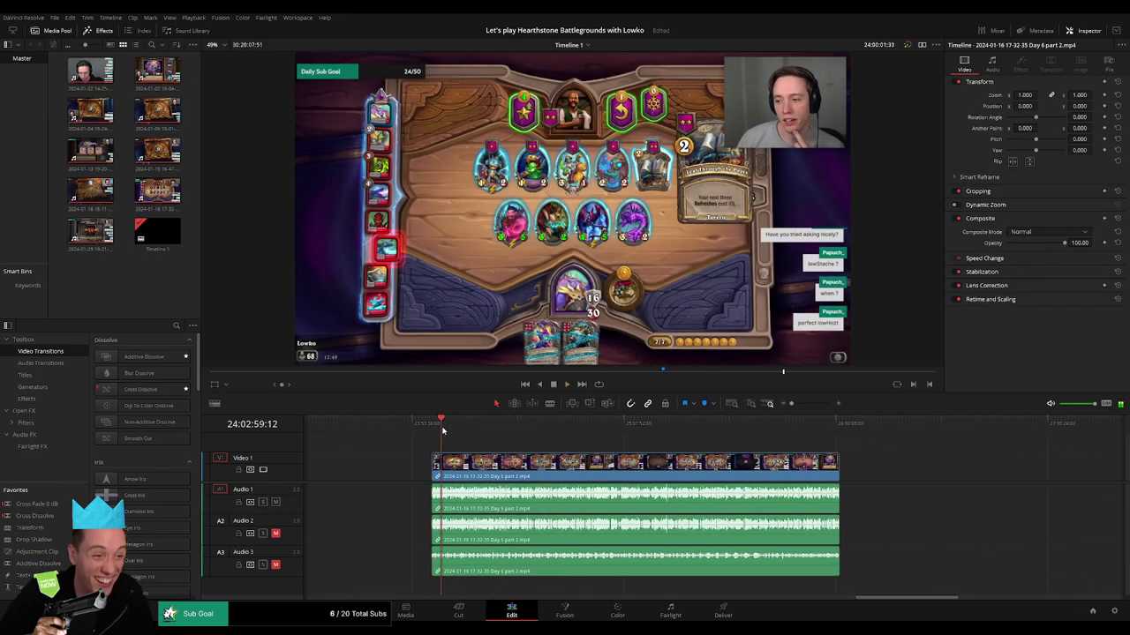
left_click_drag(529, 439, 611, 432)
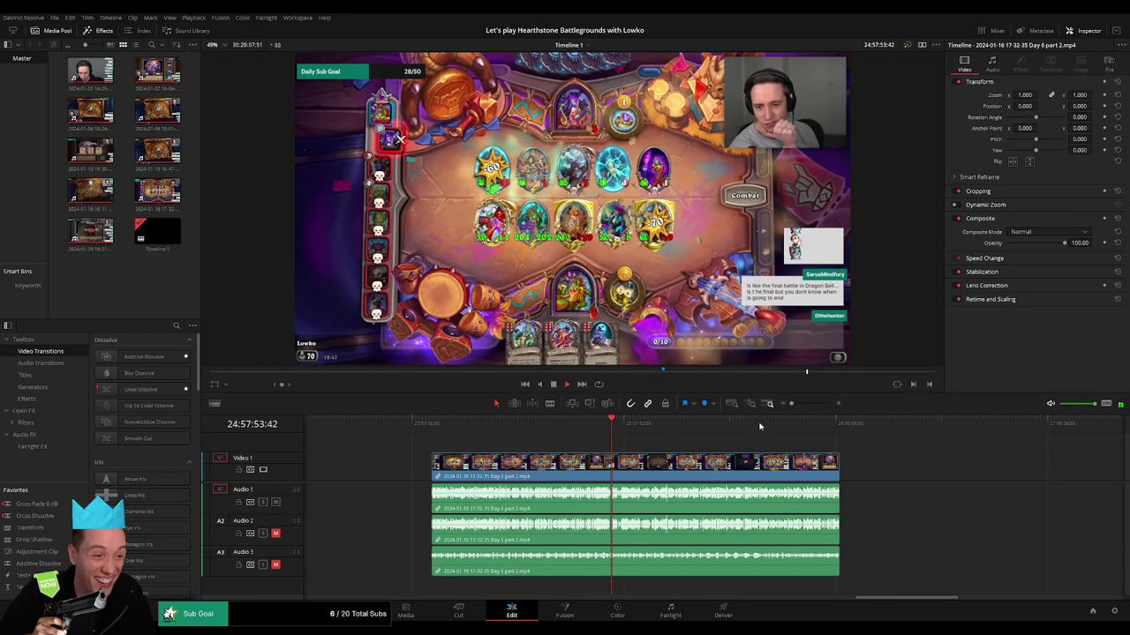
- Scrub Day 6 part 2 from the Recruit moment past the first-place result toward hero selection
mouse_move(791, 404)
left_mouse_down()
mouse_move(807, 404)
mouse_move(620, 442)
mouse_move(612, 432)
mouse_move(812, 432)
mouse_move(814, 404)
left_mouse_up()
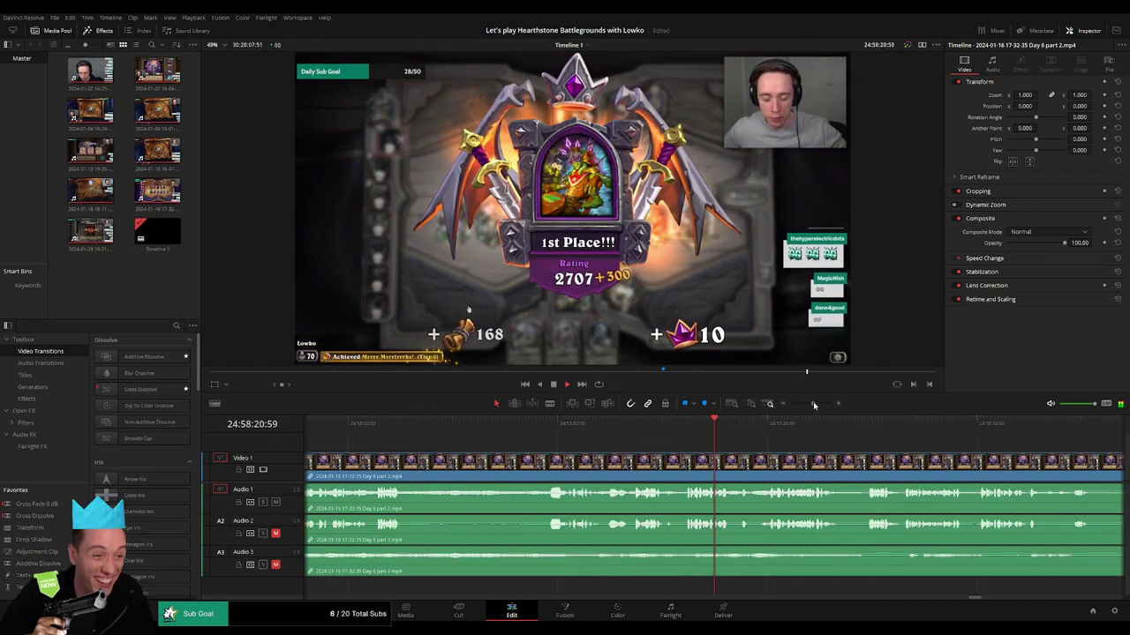
left_click(617, 424)
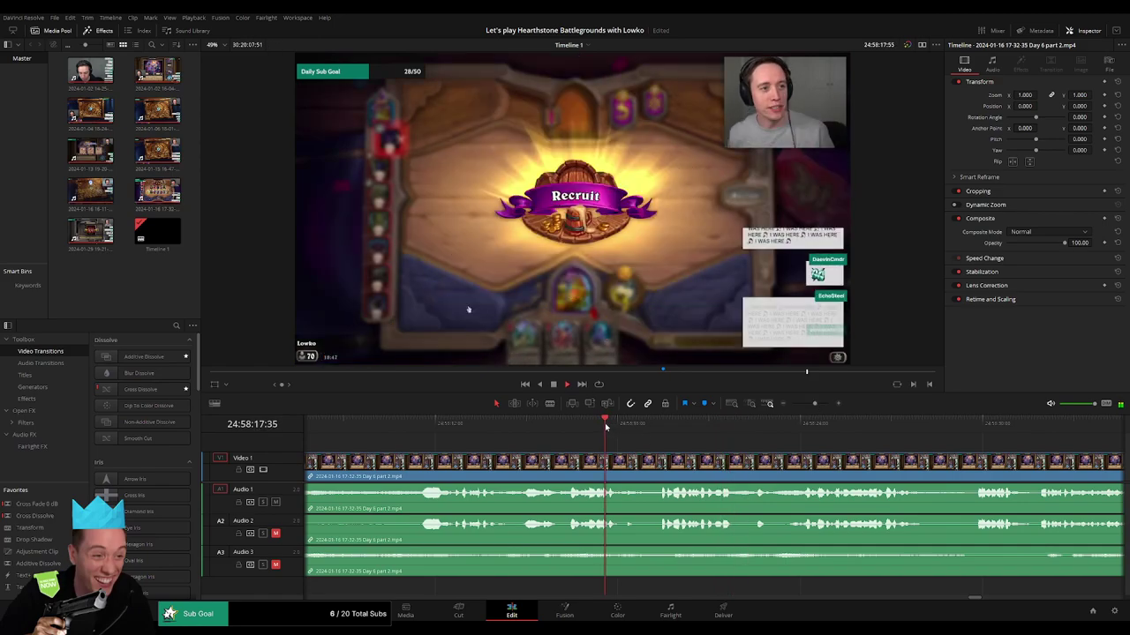
left_click_drag(626, 426, 867, 427)
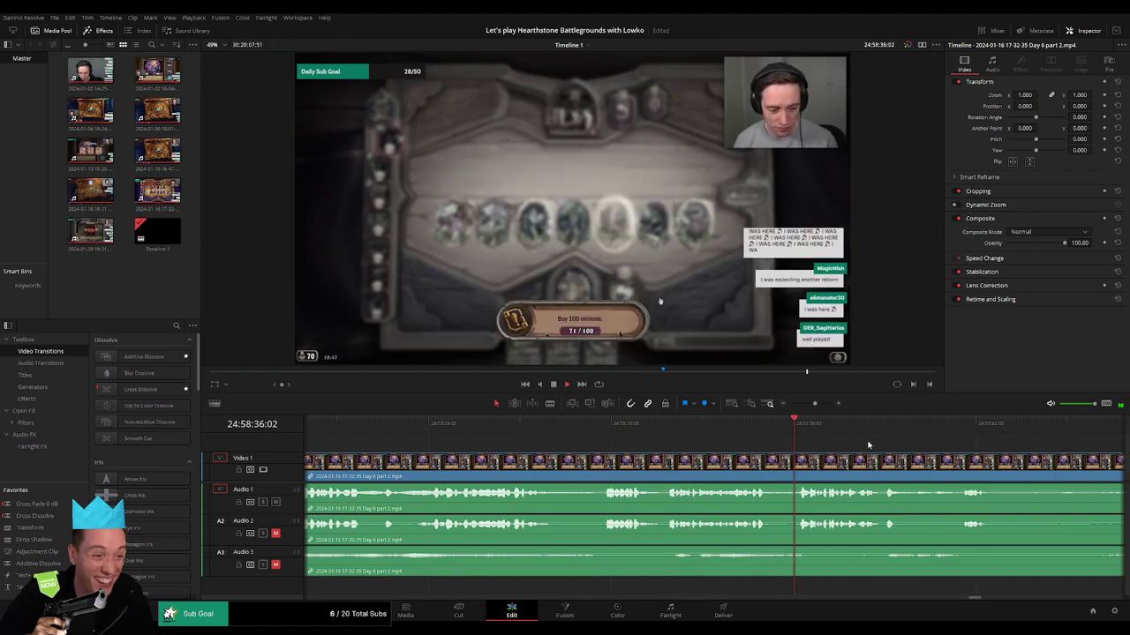
left_click(675, 428)
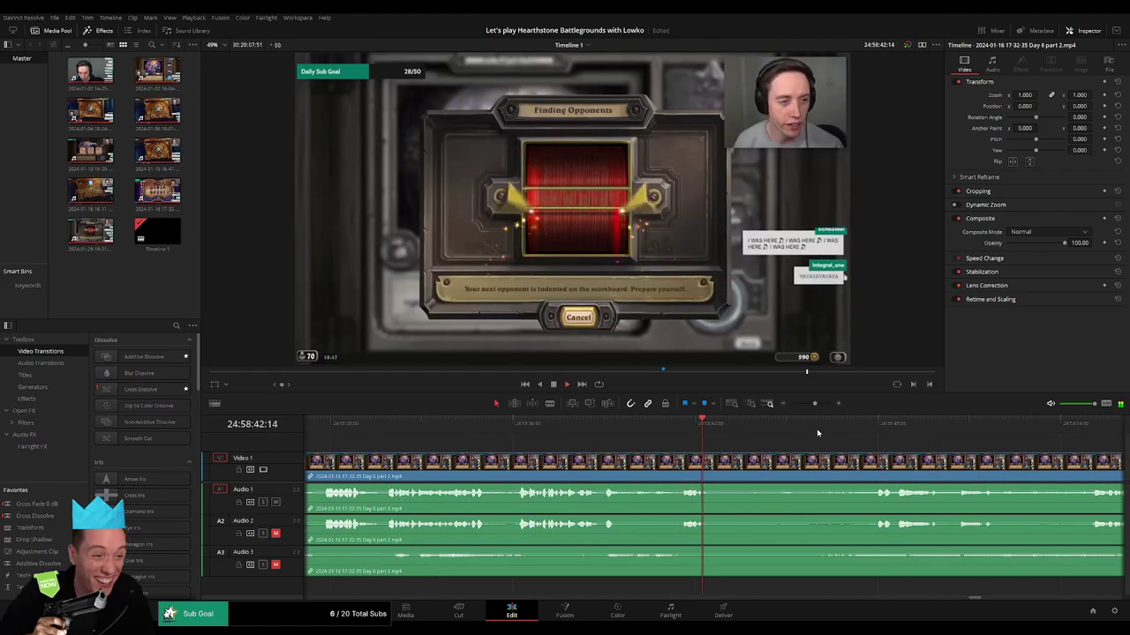
left_click(841, 428)
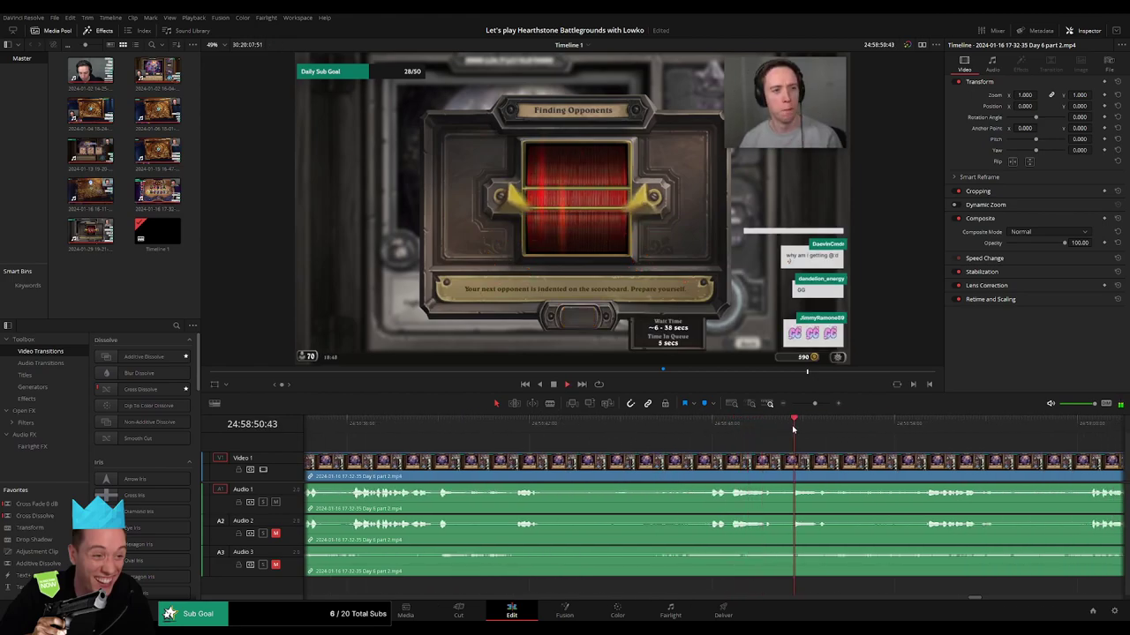
left_click(901, 428)
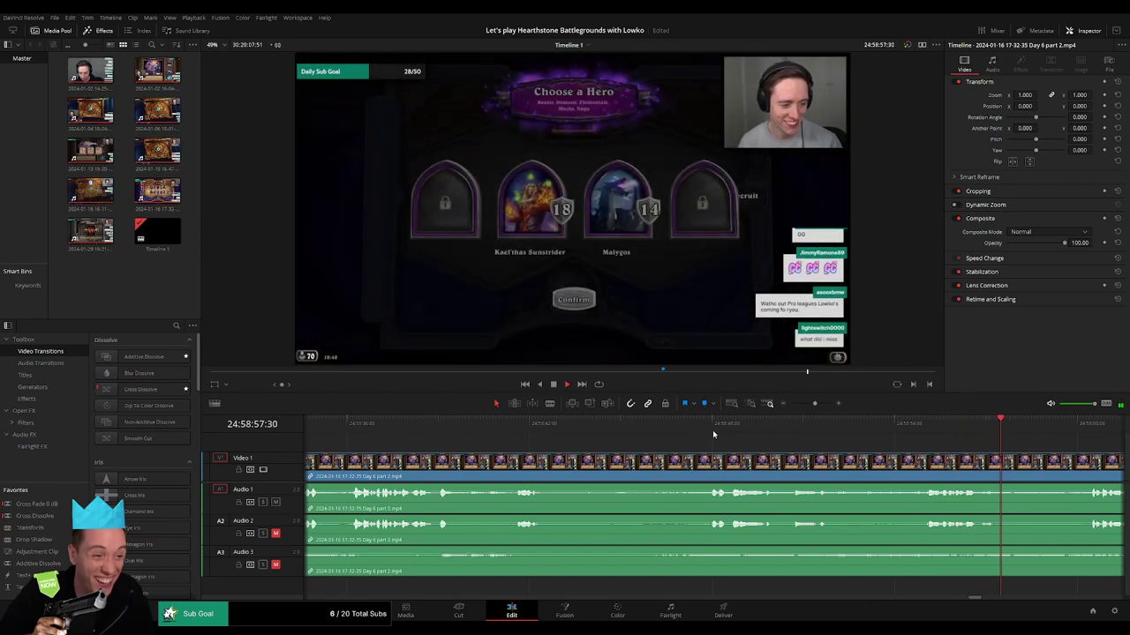
- Adjust the zoom and park the playhead exactly at 24:57:10:00
left_click_drag(815, 404, 806, 405)
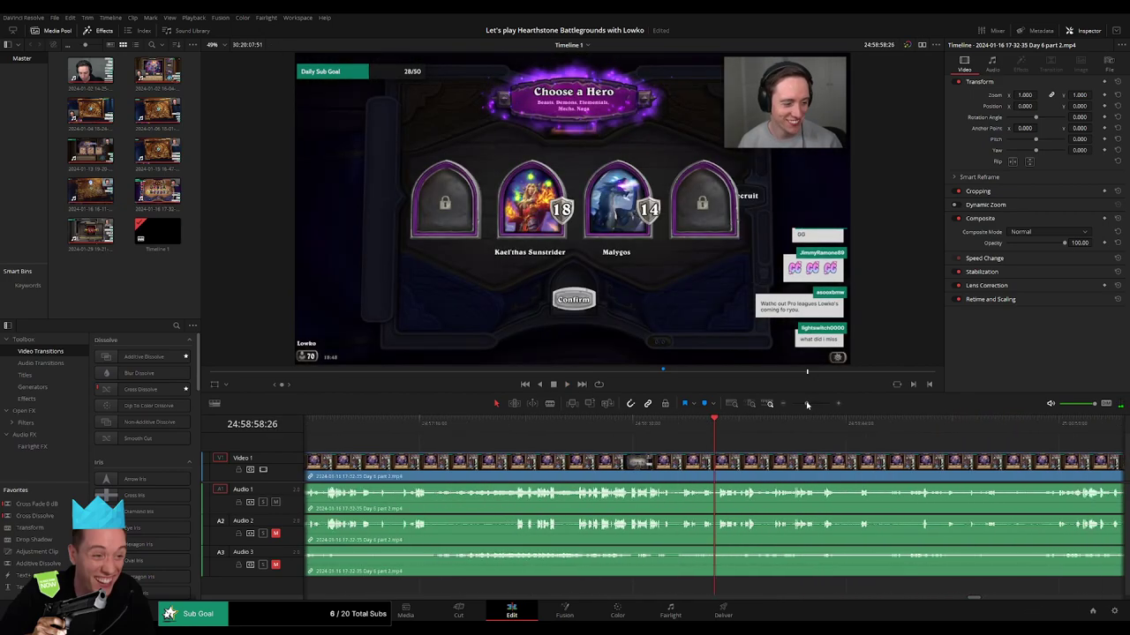
left_click(417, 425)
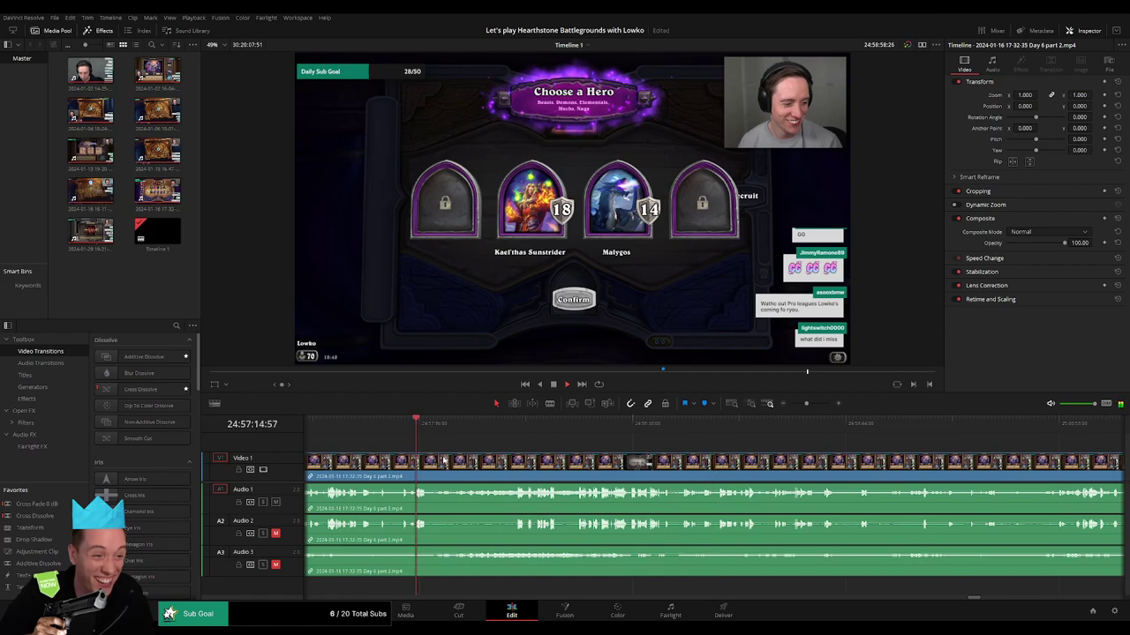
left_click_drag(806, 404, 812, 404)
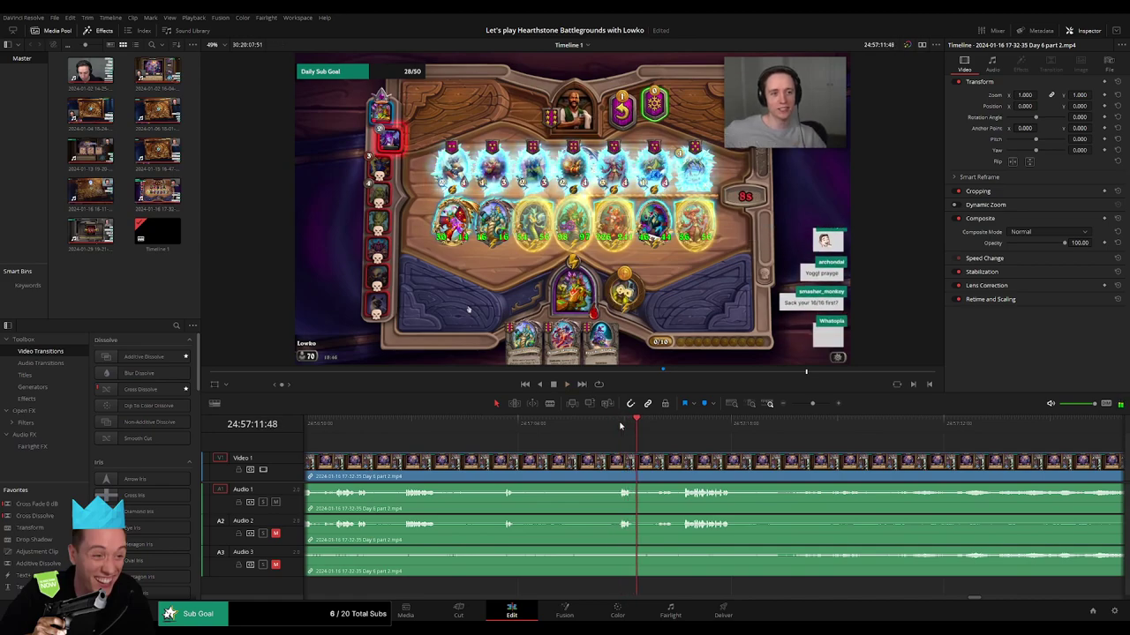
left_click(505, 424)
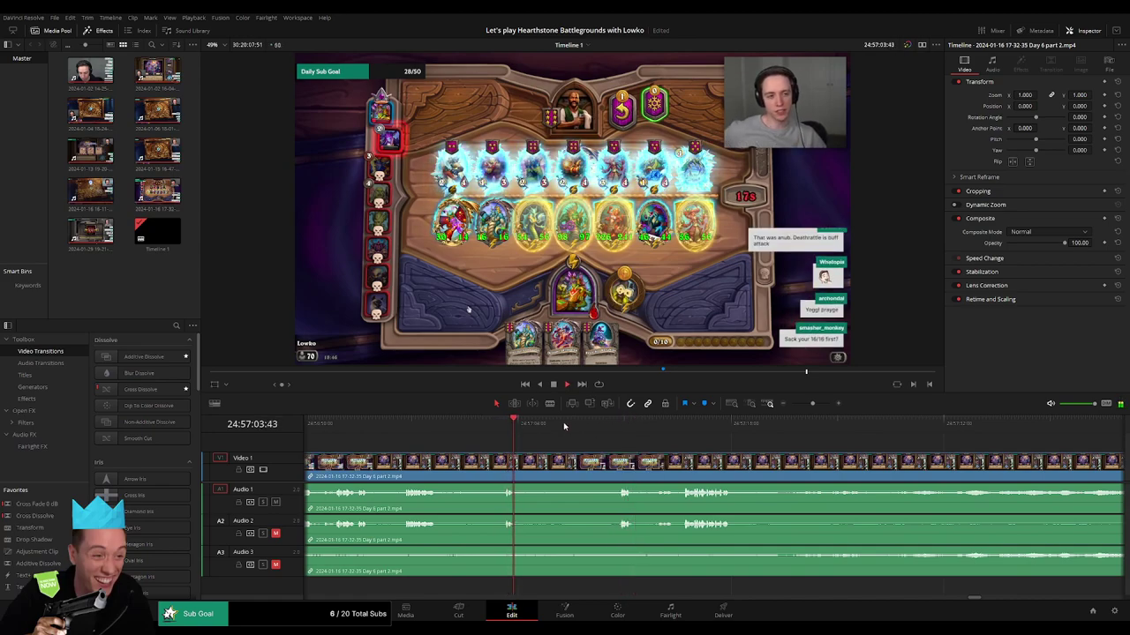
left_click(619, 430)
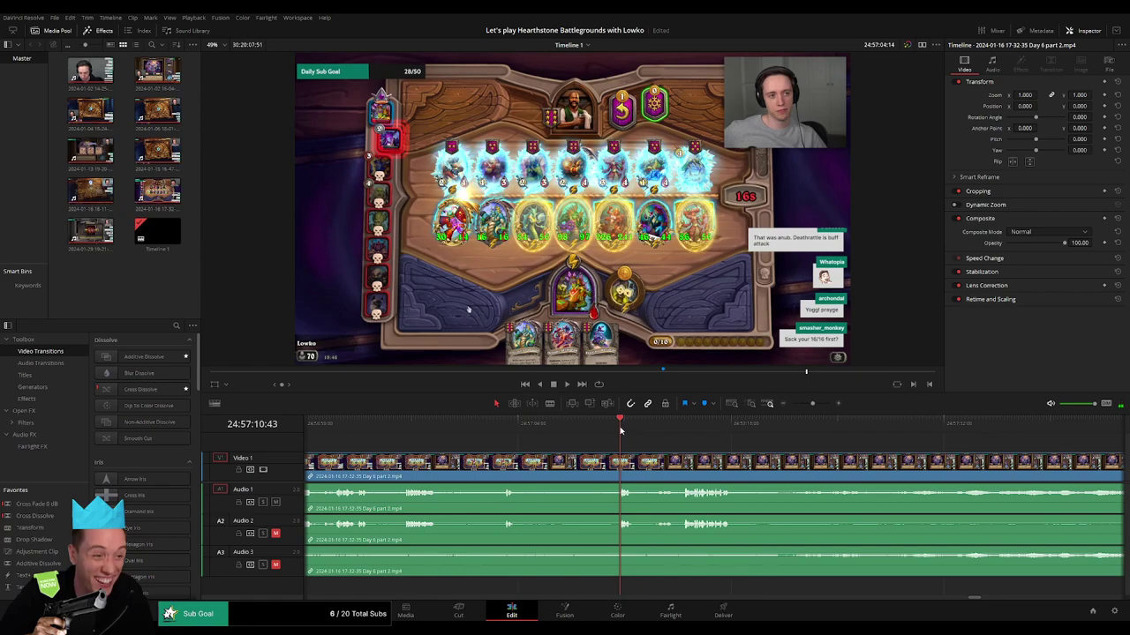
left_click_drag(619, 430, 609, 429)
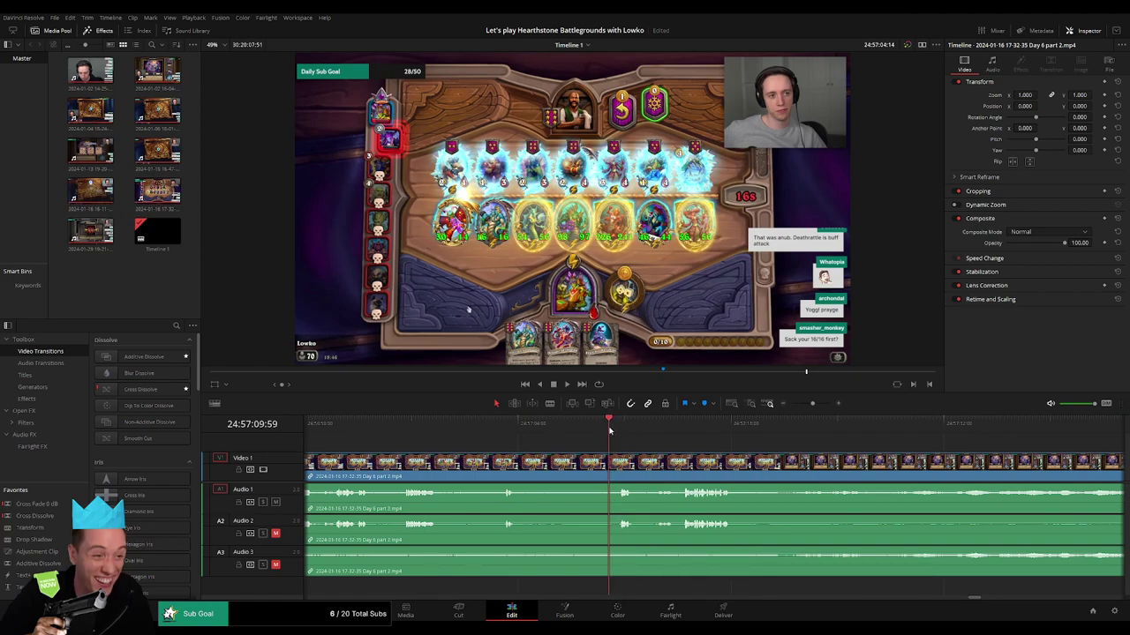
- Blade all tracks at 24:57:10:00, slide the later piece back against the cut, and replay the join
key("b")
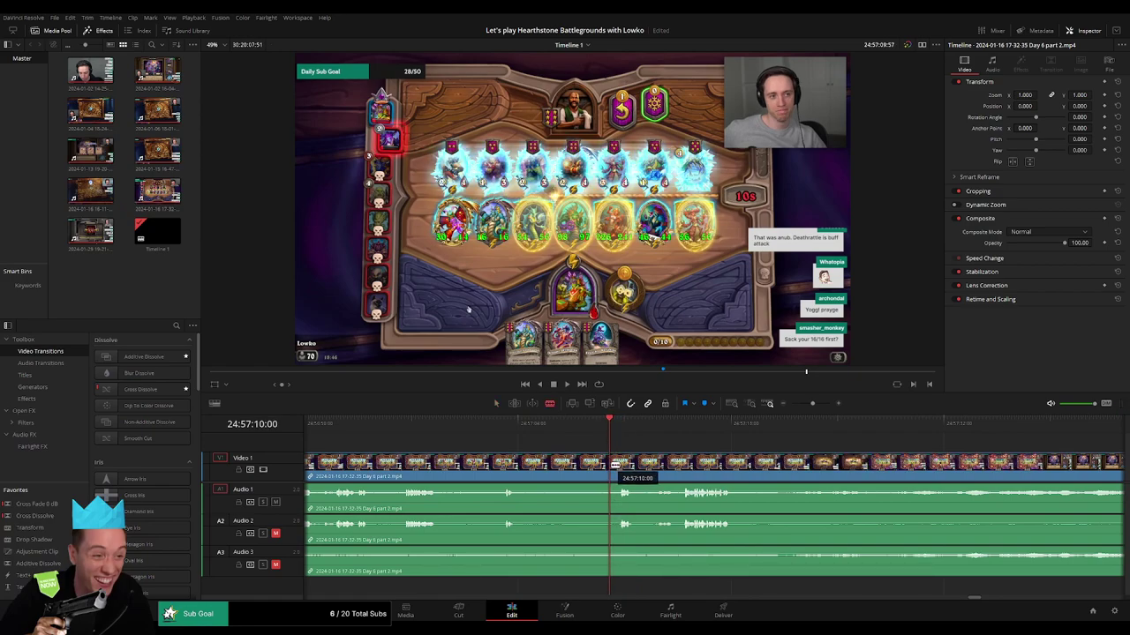
left_click(612, 465)
key("a")
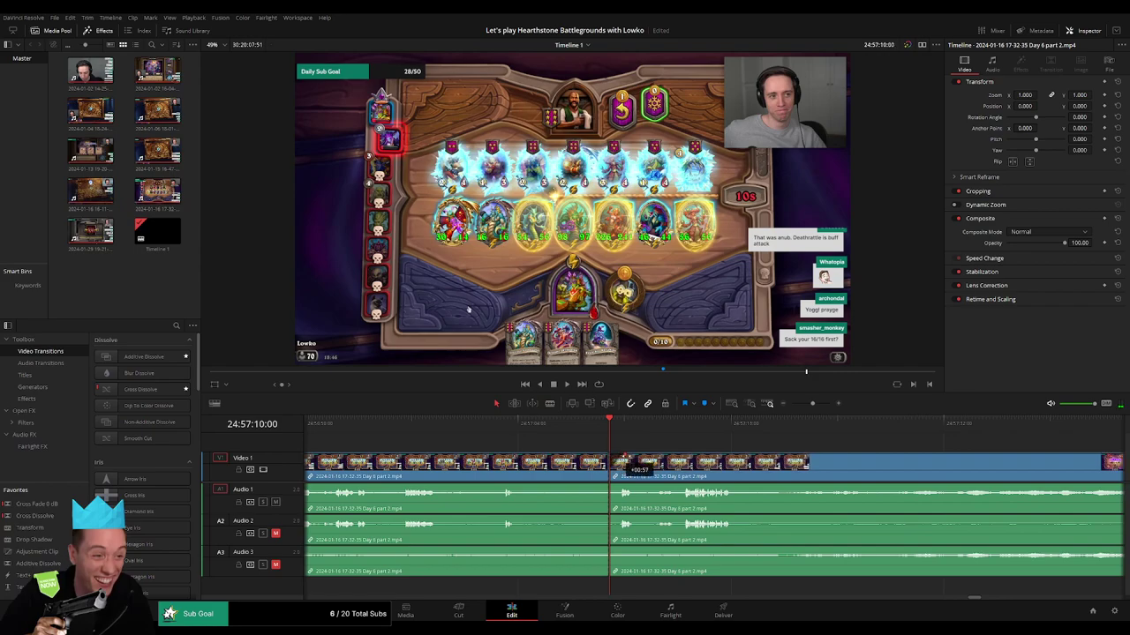
left_click_drag(623, 460, 591, 458)
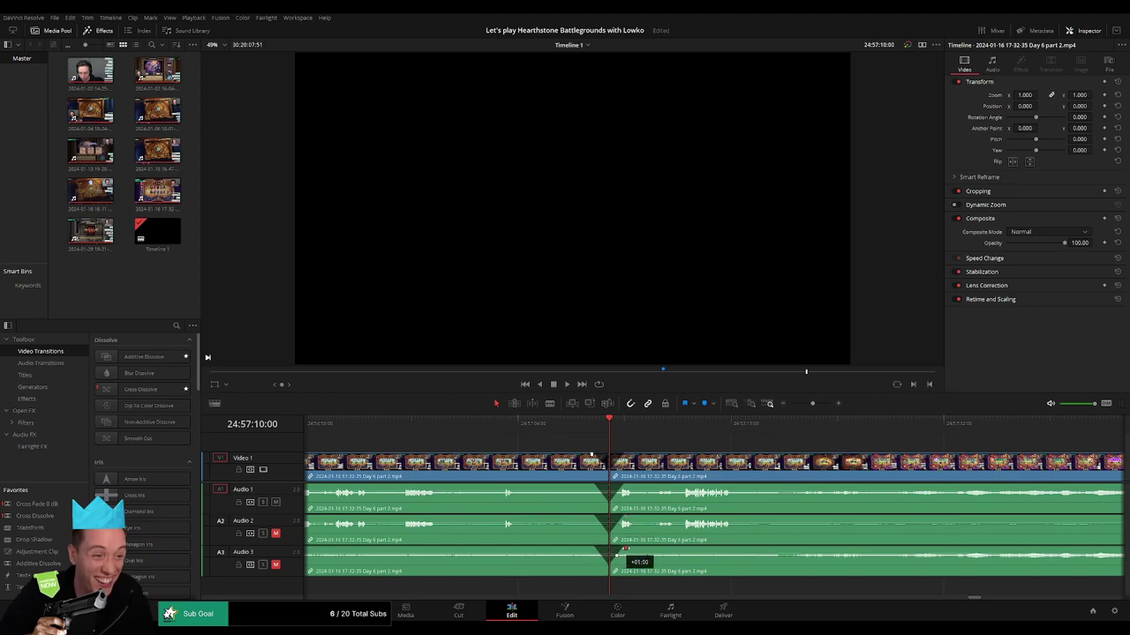
key("space")
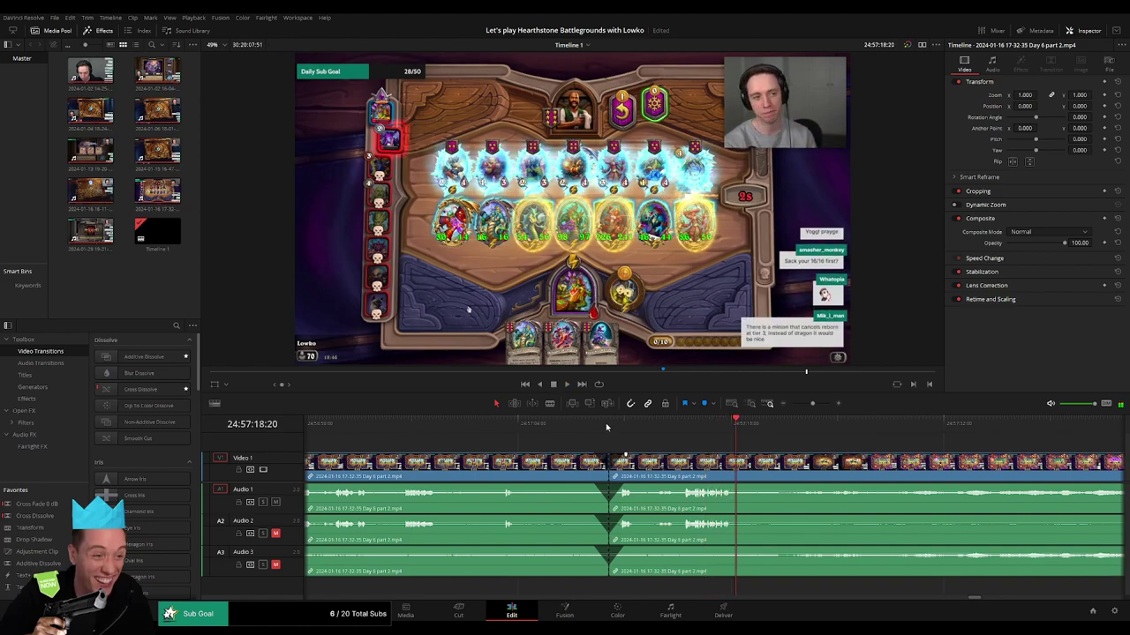
left_click_drag(605, 422, 592, 427)
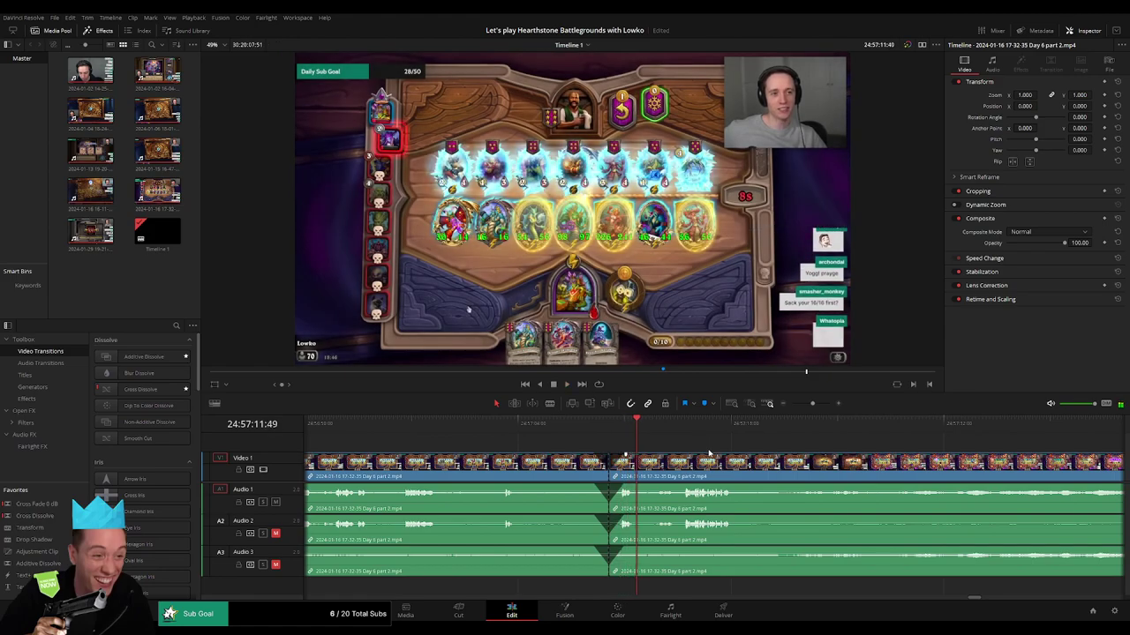
left_click_drag(818, 408, 780, 407)
- Undo the last edit, pull Day 6 part 2 left to the playhead, and play it back
scroll(706, 446, "right", 3)
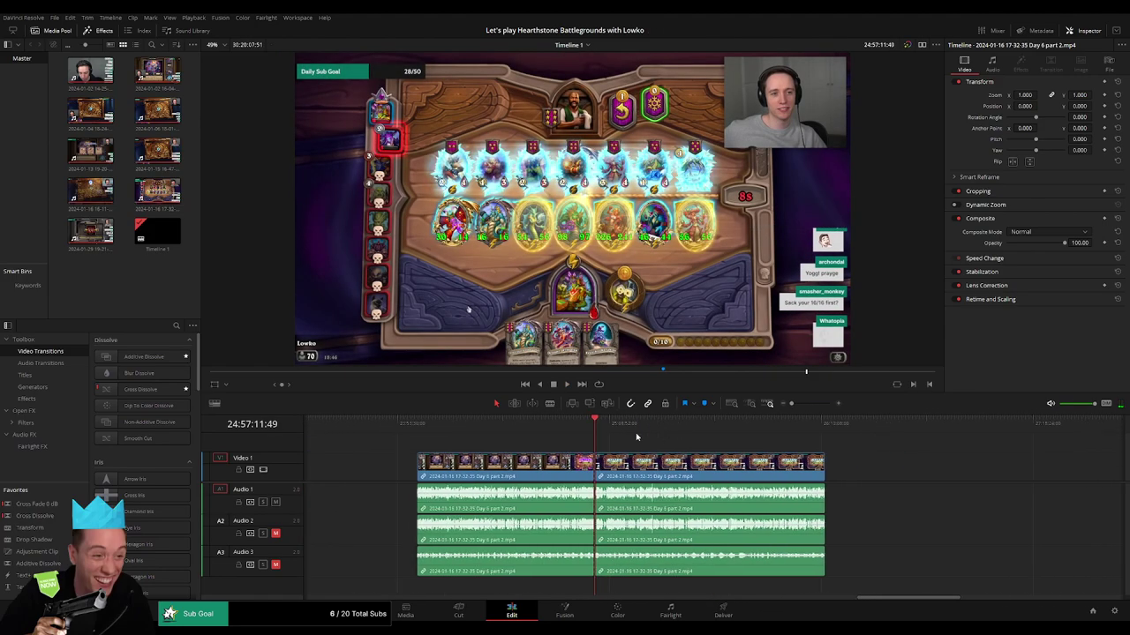
key("Home")
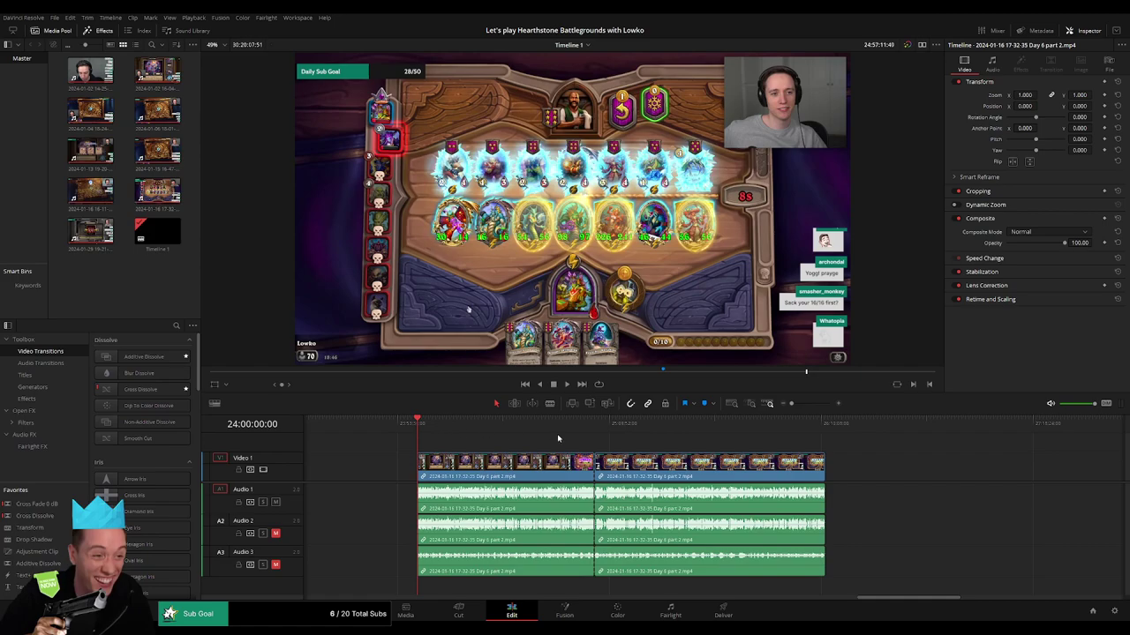
key("ctrl+z")
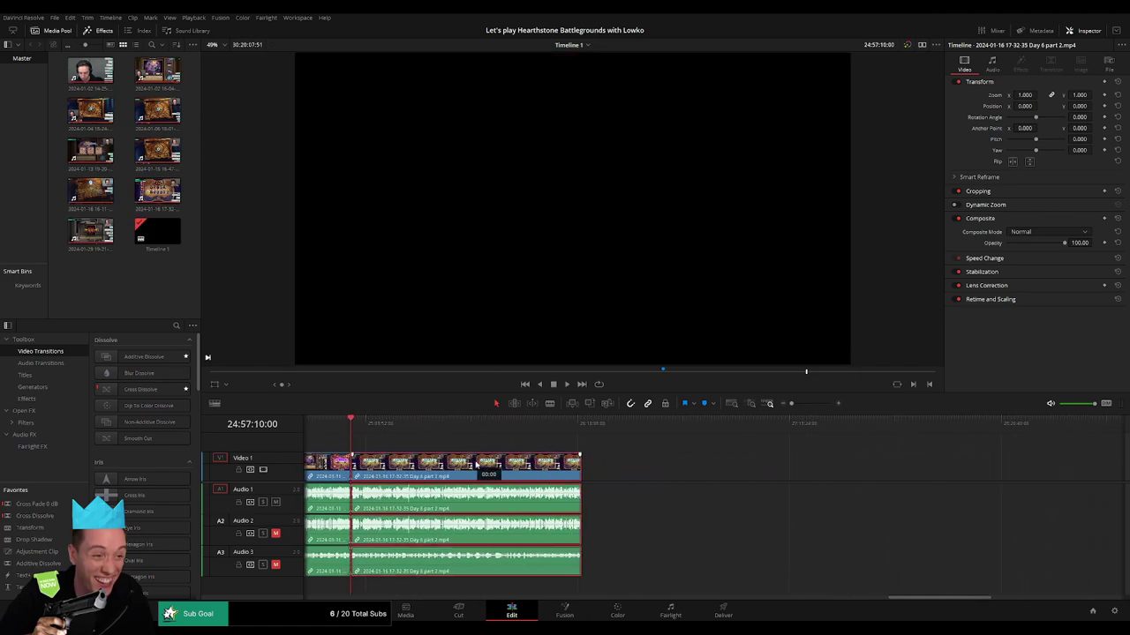
left_click(523, 458)
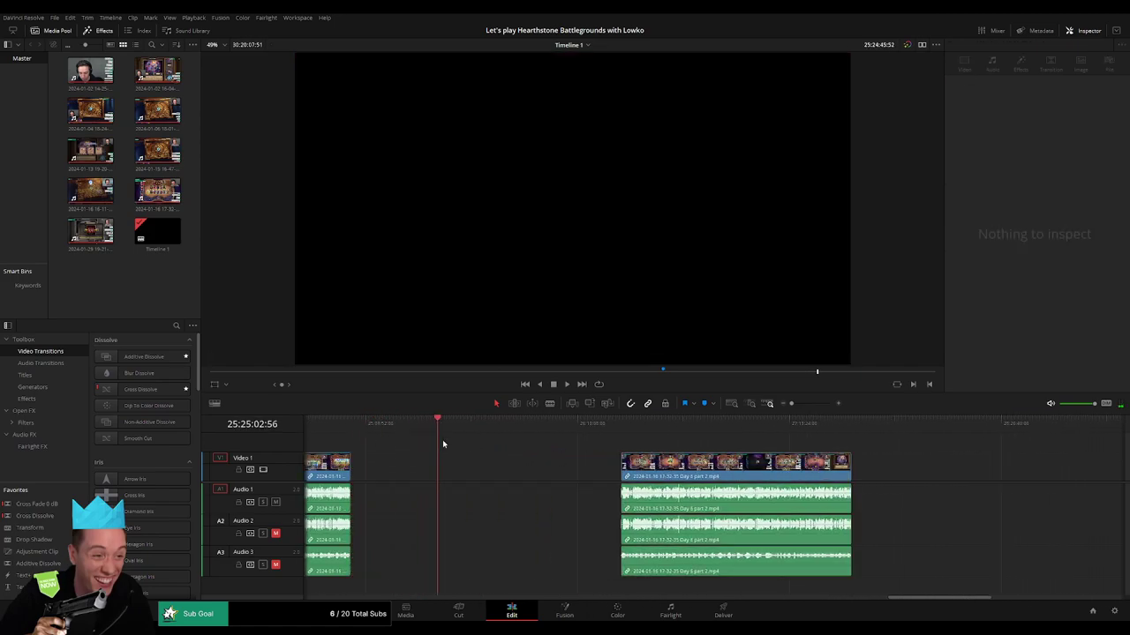
left_click_drag(487, 452, 540, 453)
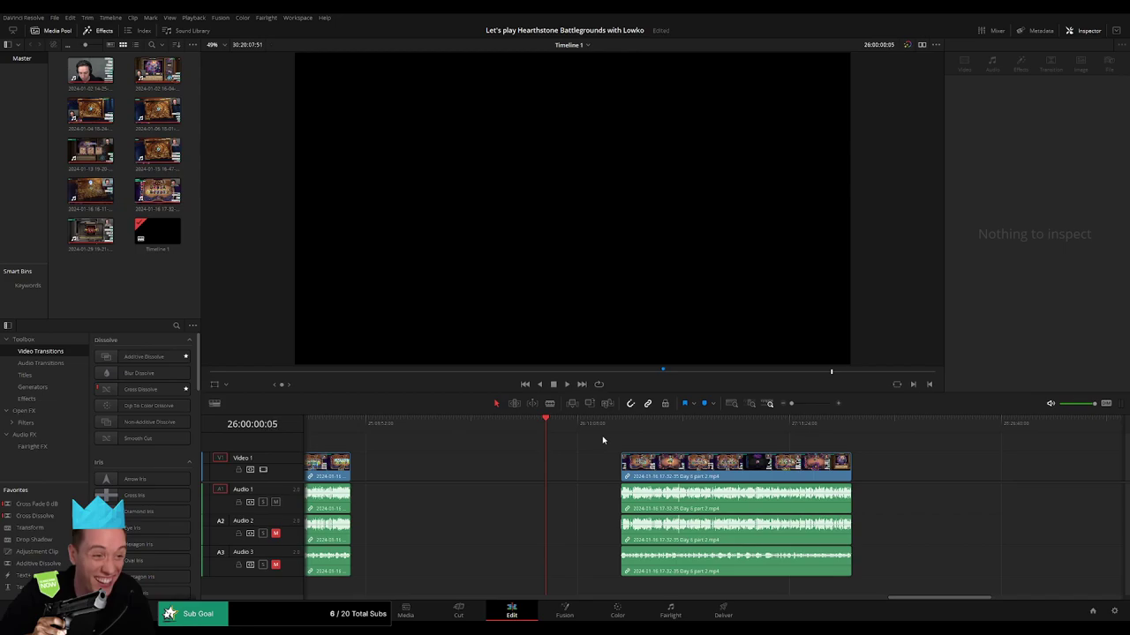
left_click_drag(670, 464, 596, 463)
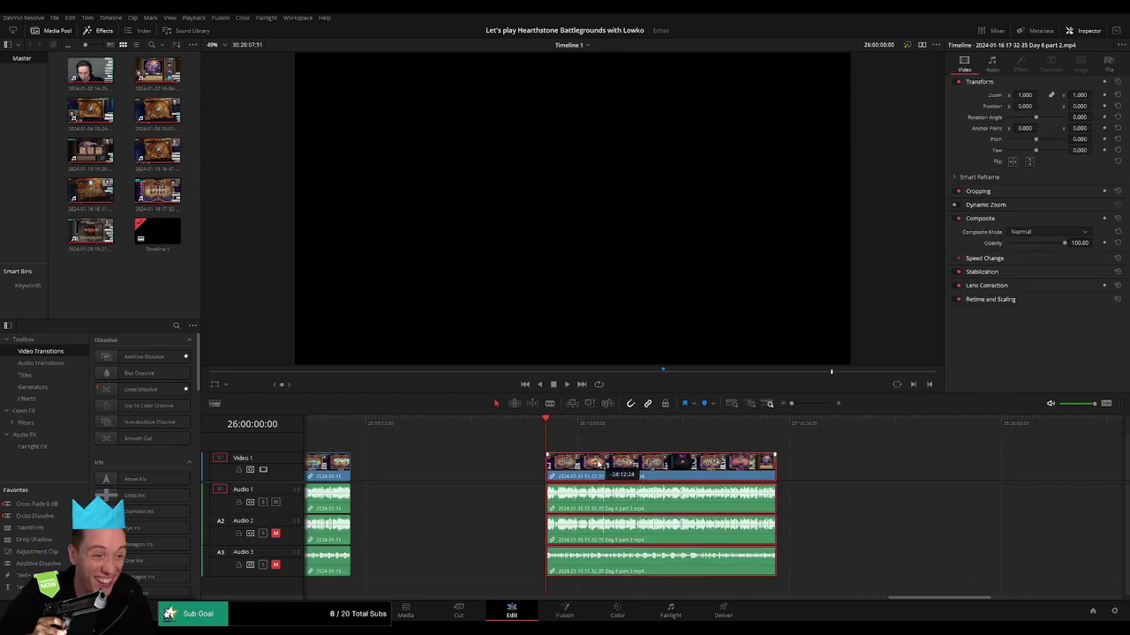
key("space")
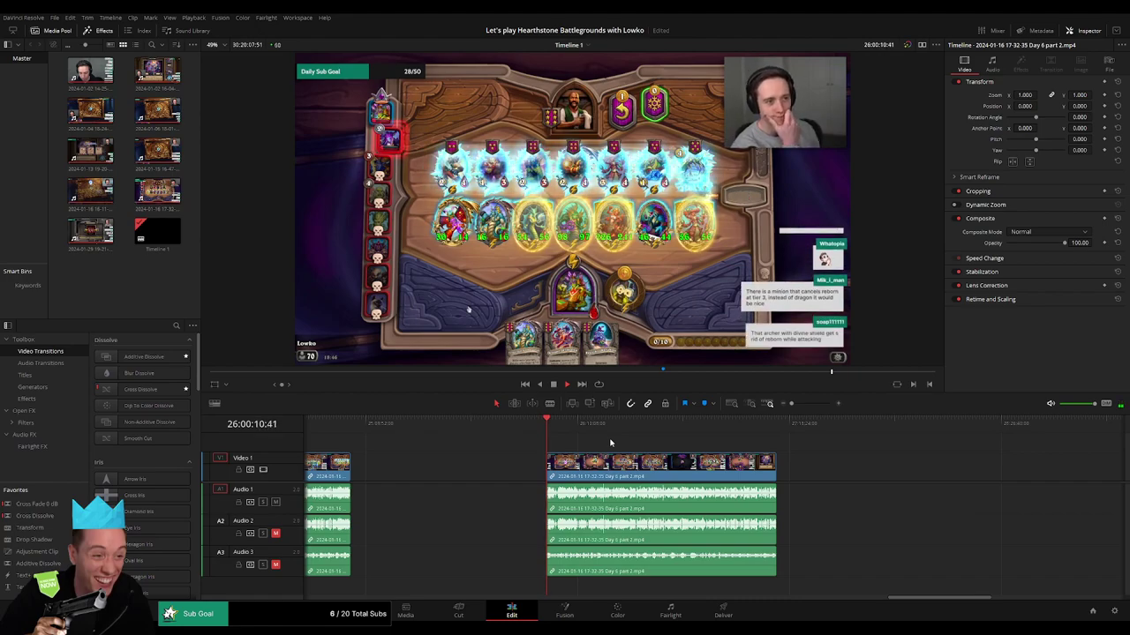
- Scrub the gameplay and set the playhead at 26:58:24:00 for the next cut
scroll(547, 447, "right", 5)
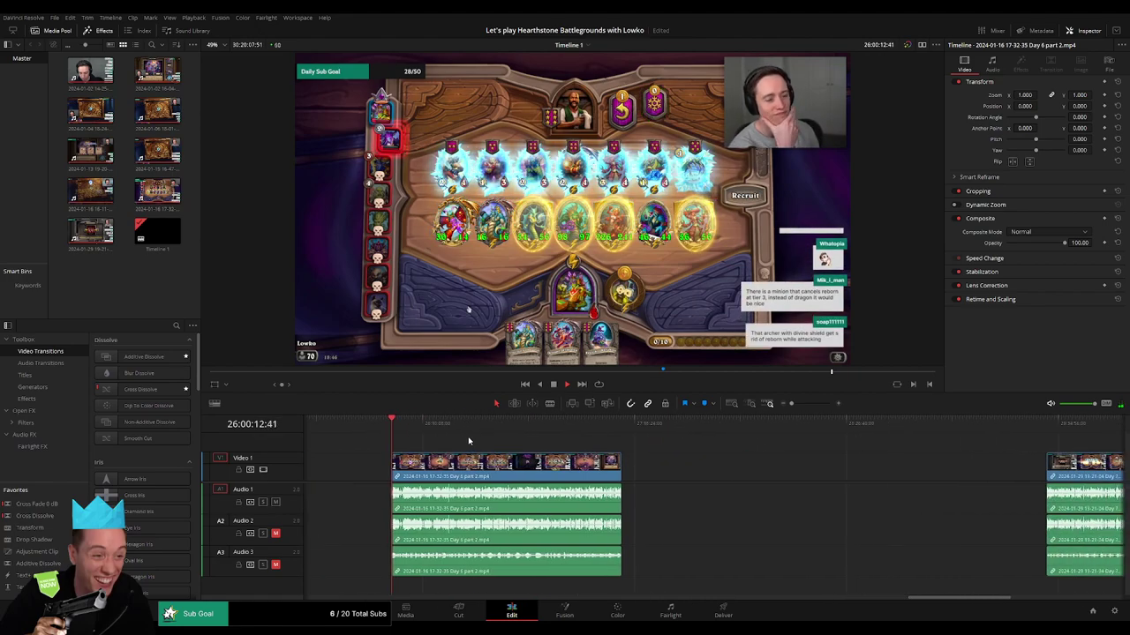
left_click(428, 430)
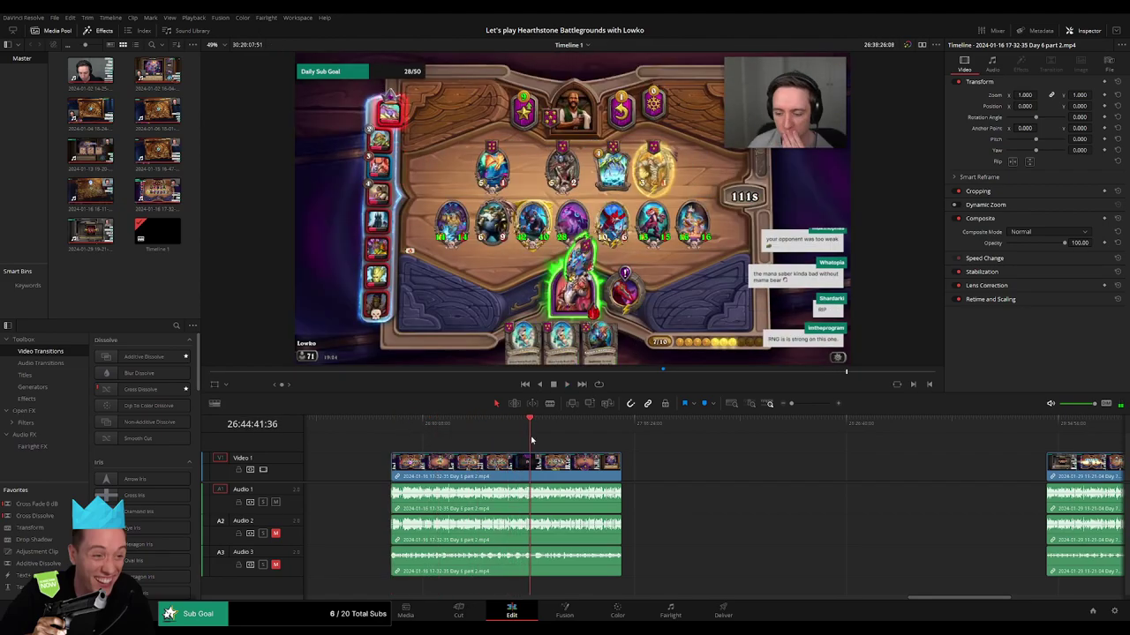
mouse_move(428, 429)
left_mouse_down()
mouse_move(567, 444)
mouse_move(595, 435)
left_mouse_up()
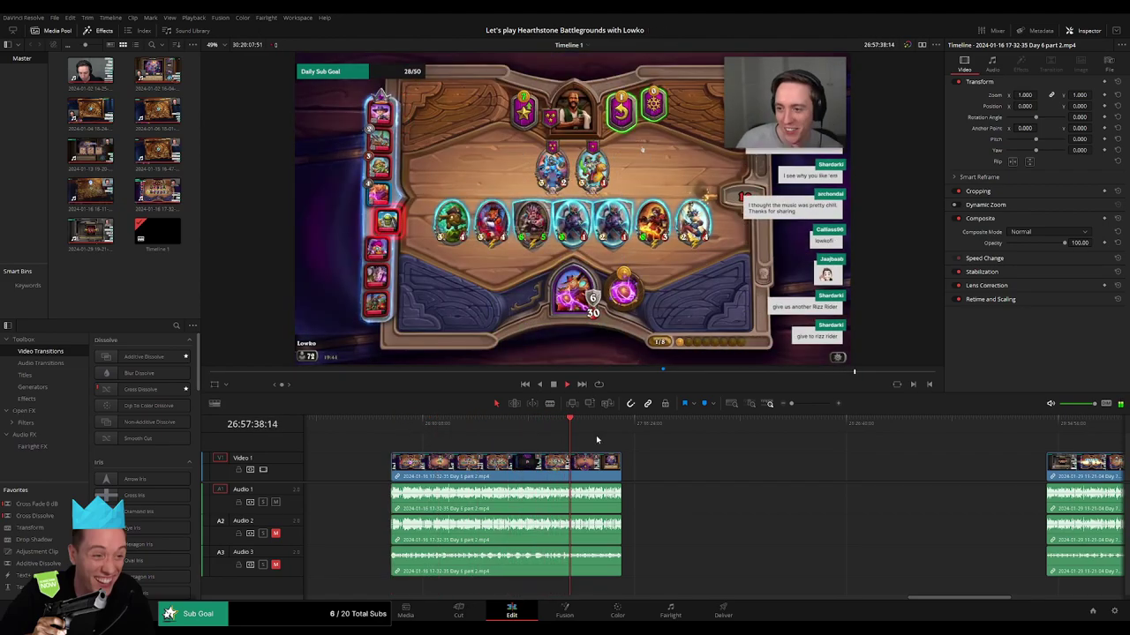
left_click_drag(791, 403, 807, 409)
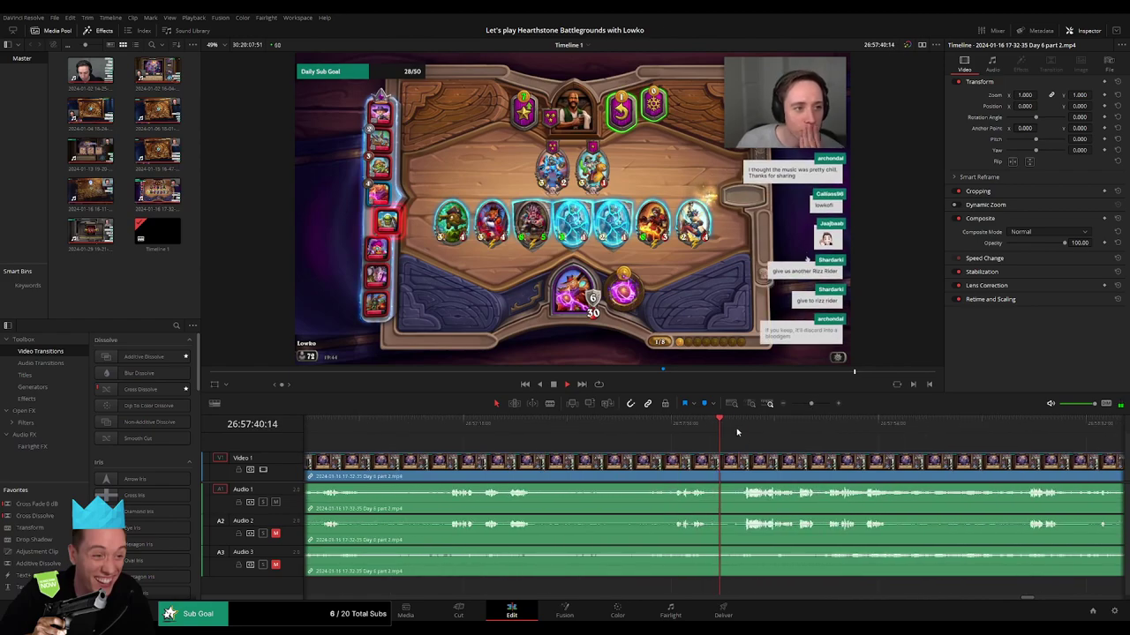
left_click_drag(794, 429, 823, 430)
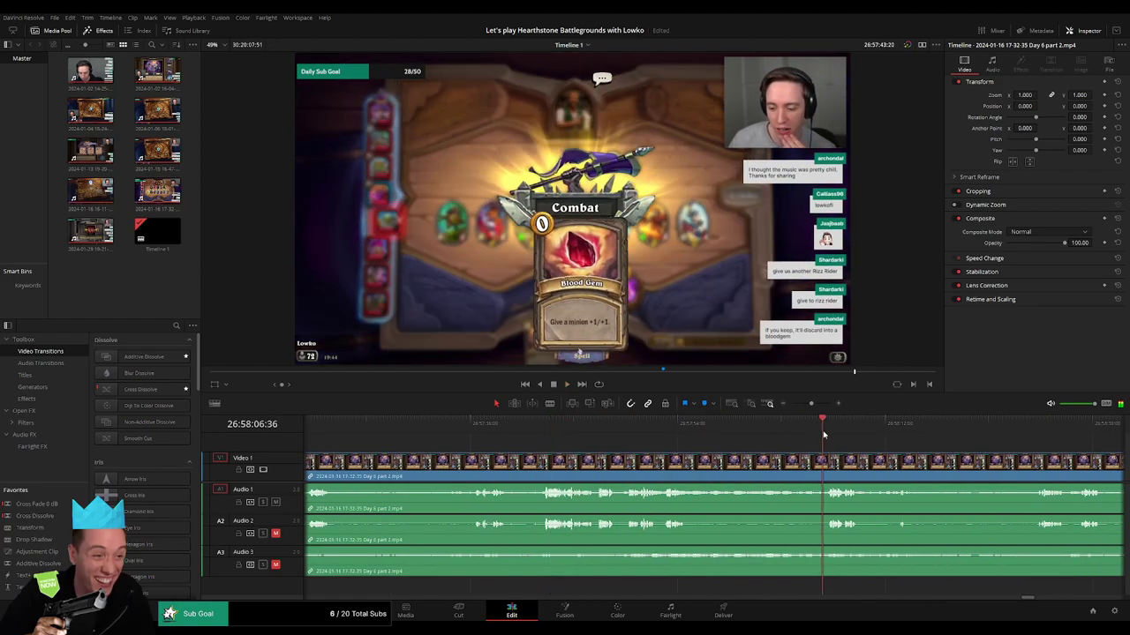
left_click(642, 431)
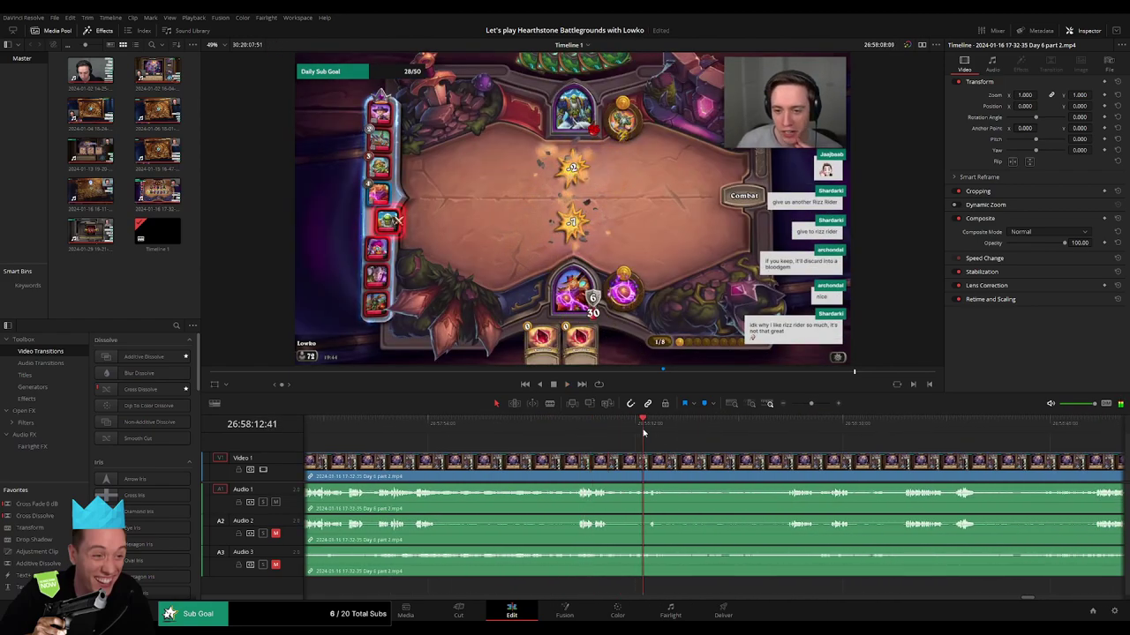
left_click(789, 436)
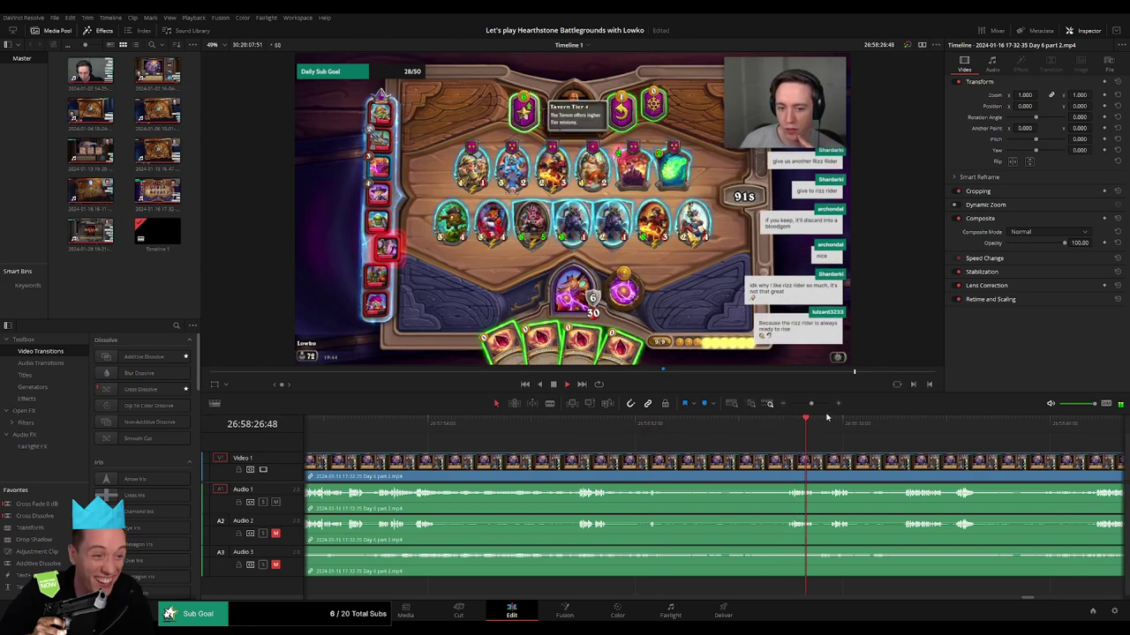
left_click(660, 446)
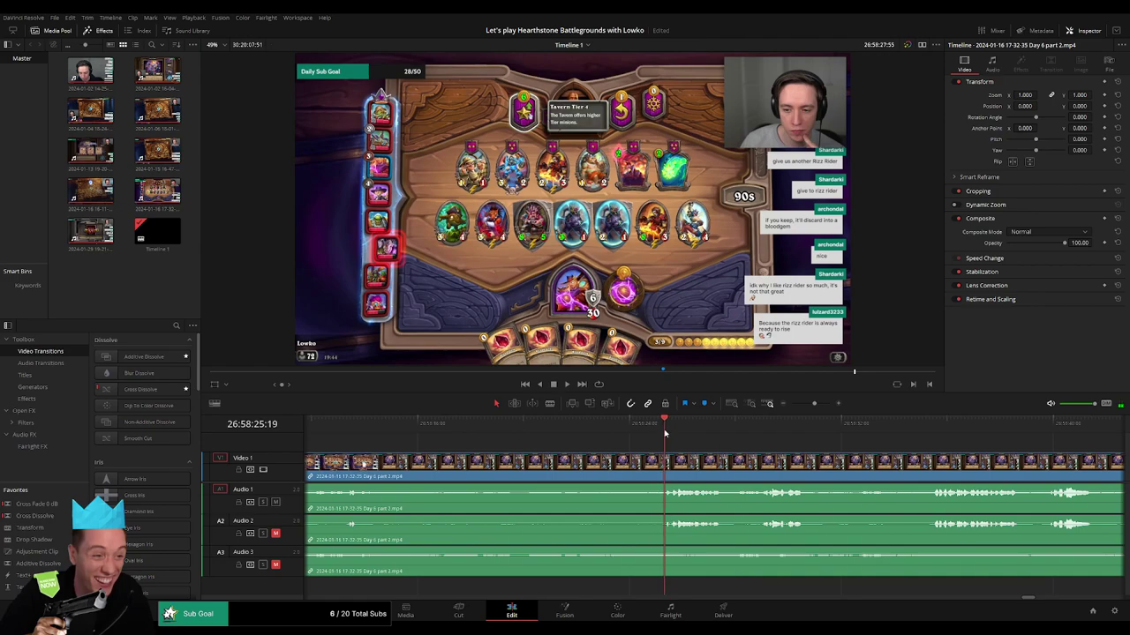
left_click(647, 434)
left_click_drag(648, 434, 629, 436)
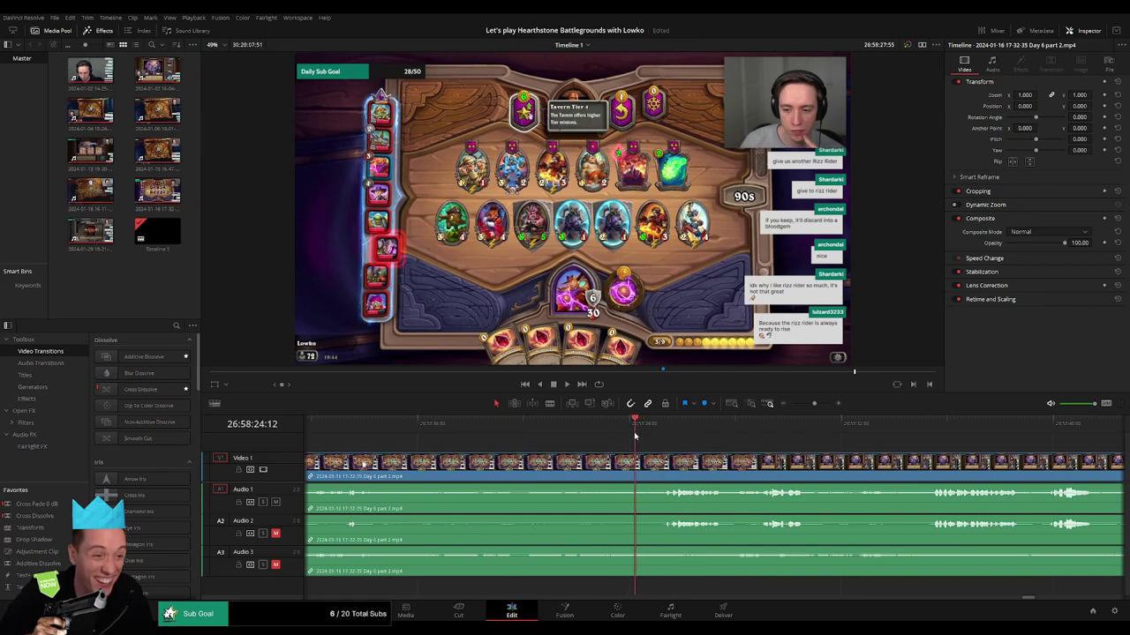
- Split Day 6 part 2 at 26:58:24:00, crossfade all three audio tracks across the cut, and review it
key("ctrl+b")
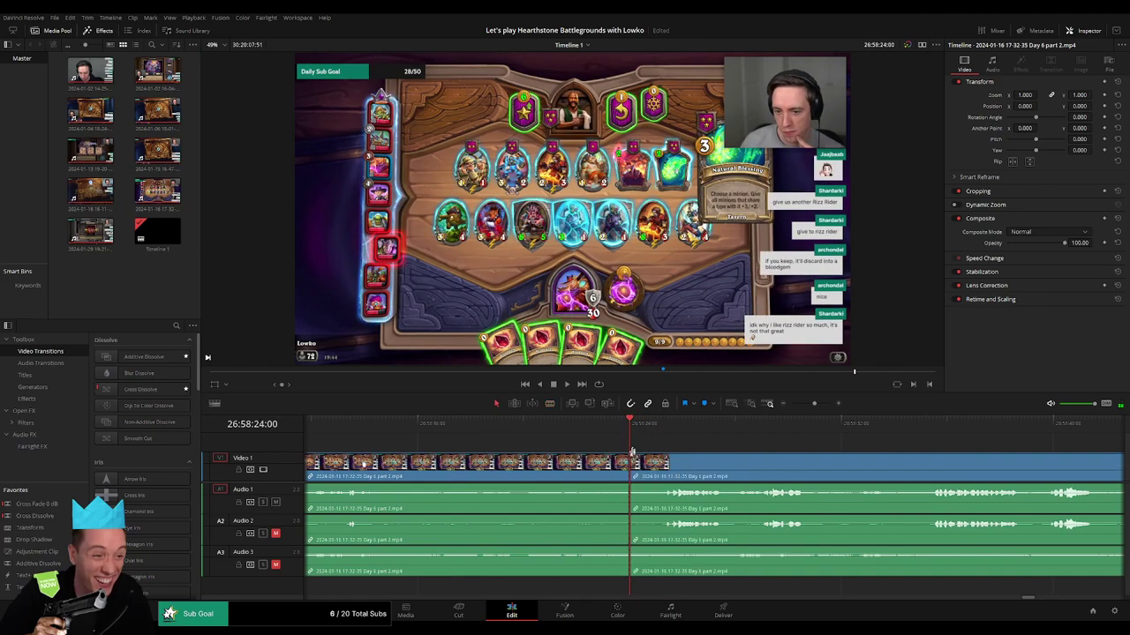
left_click_drag(660, 459, 635, 460)
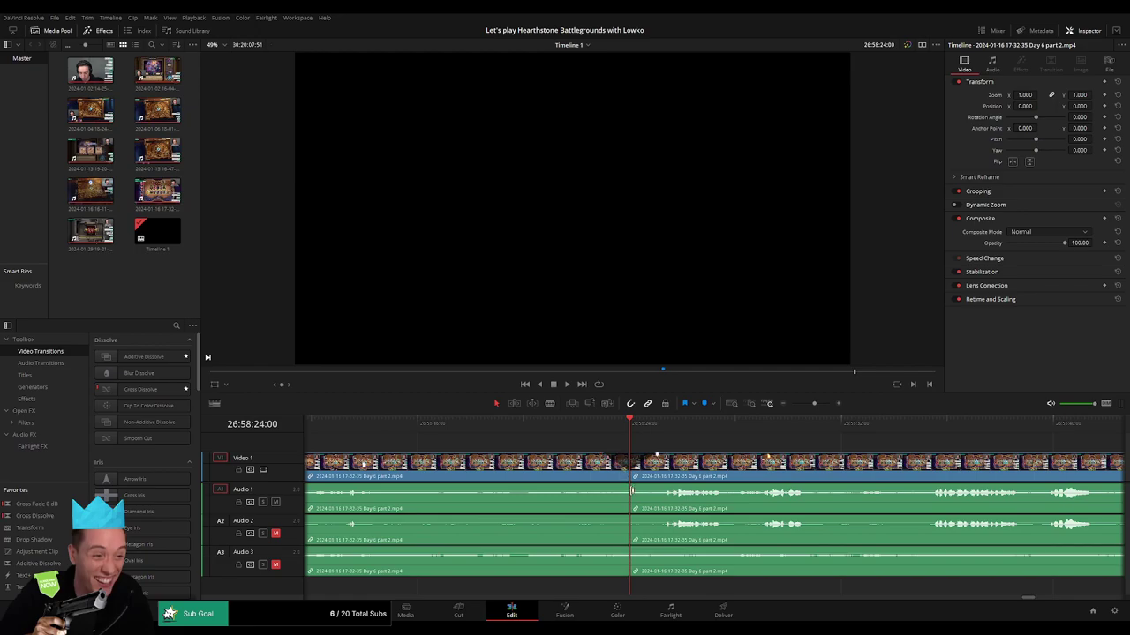
left_click(624, 487)
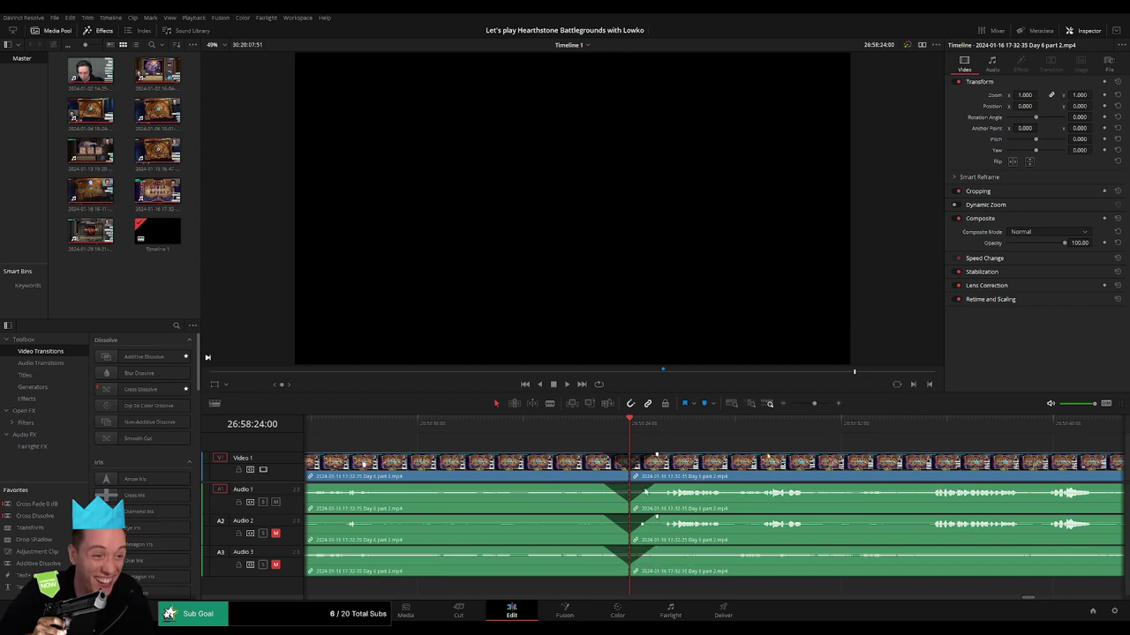
key("slash")
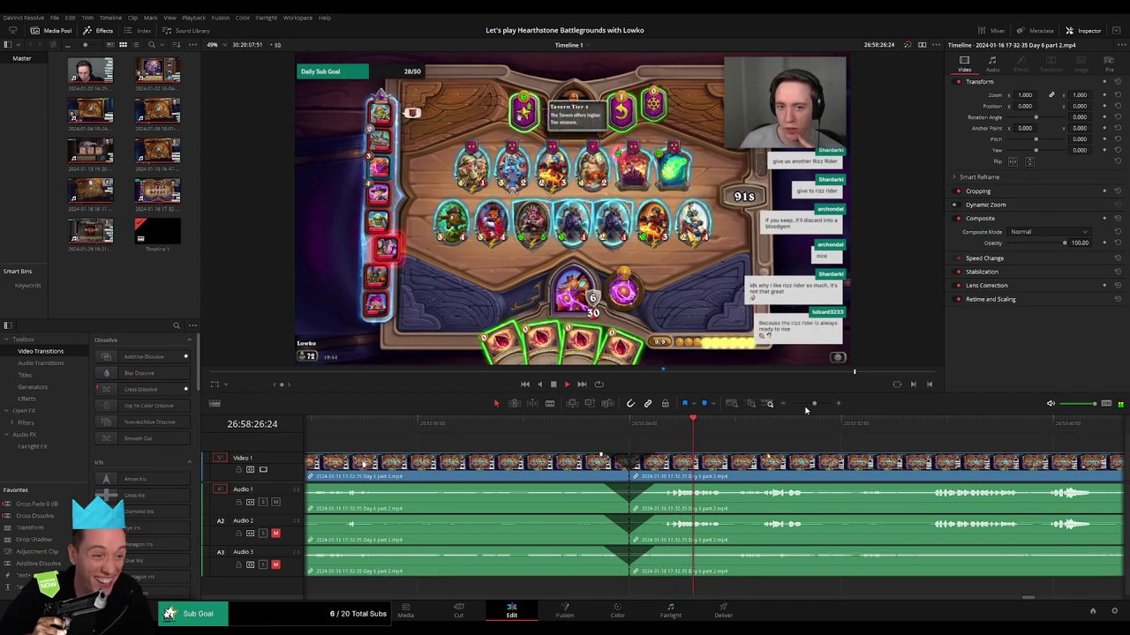
key("space")
- Delete the long stretch of Day 6 part 2 after the cut
scroll(568, 441, "down", 3)
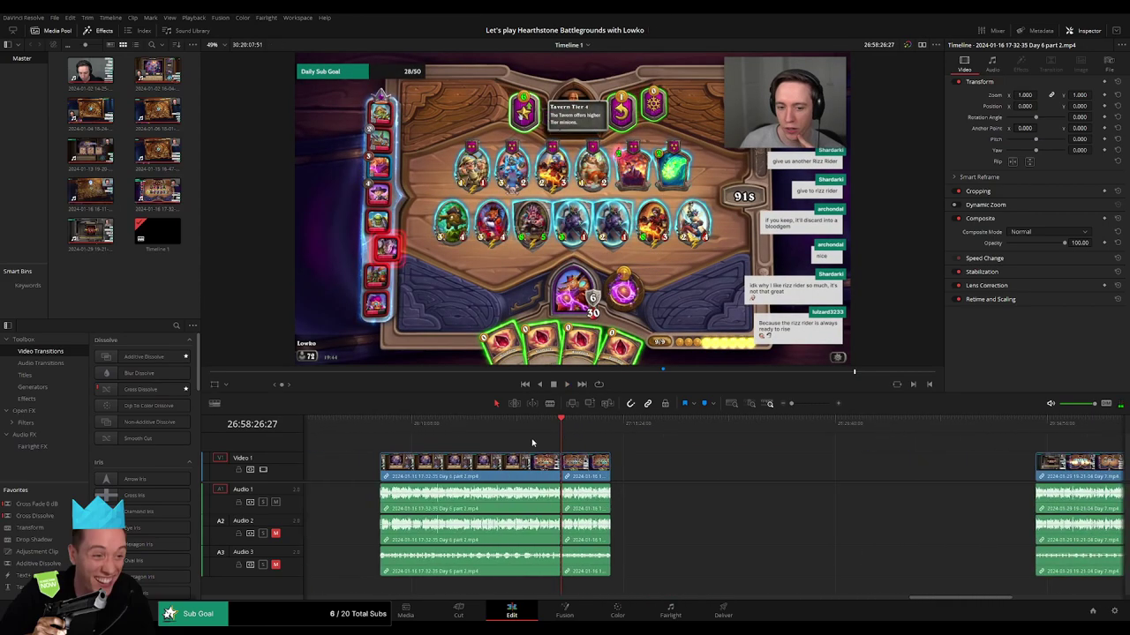
scroll(557, 433, "down", 2)
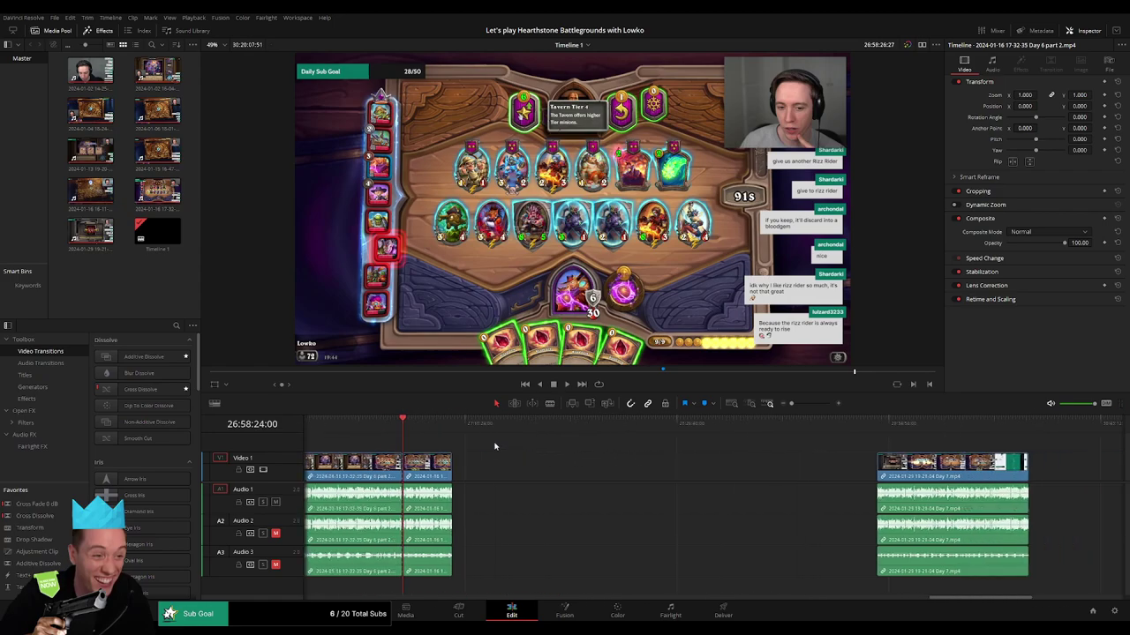
key("Delete")
left_click(496, 445)
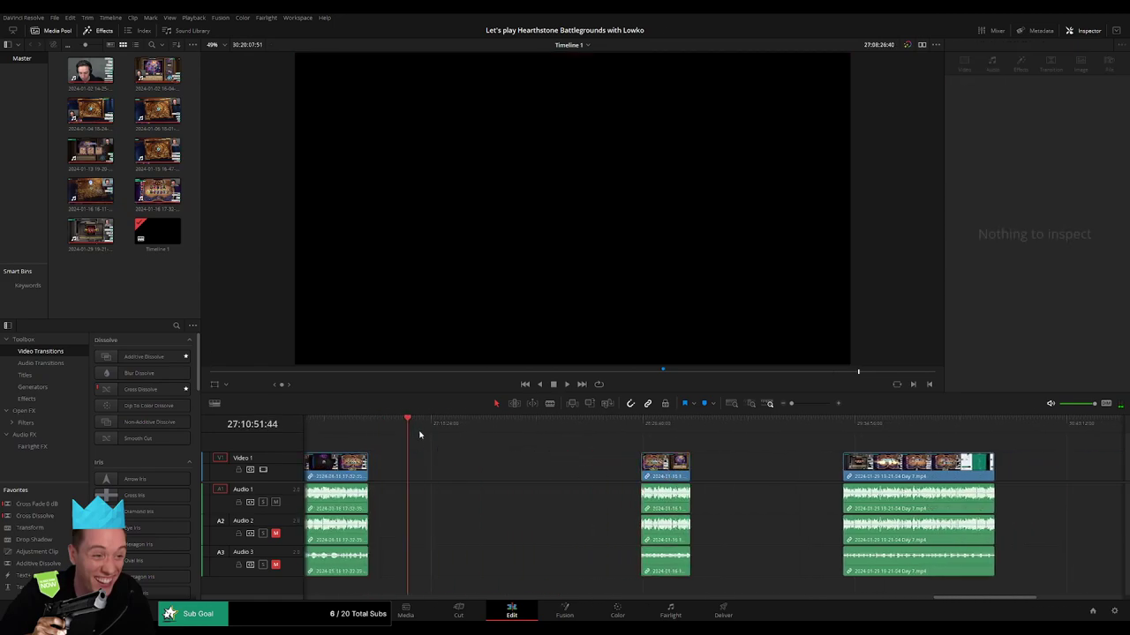
- Place the short leftover piece at 28:00:00 and remove the gap before the Day 7 clip
left_click_drag(420, 434, 530, 452)
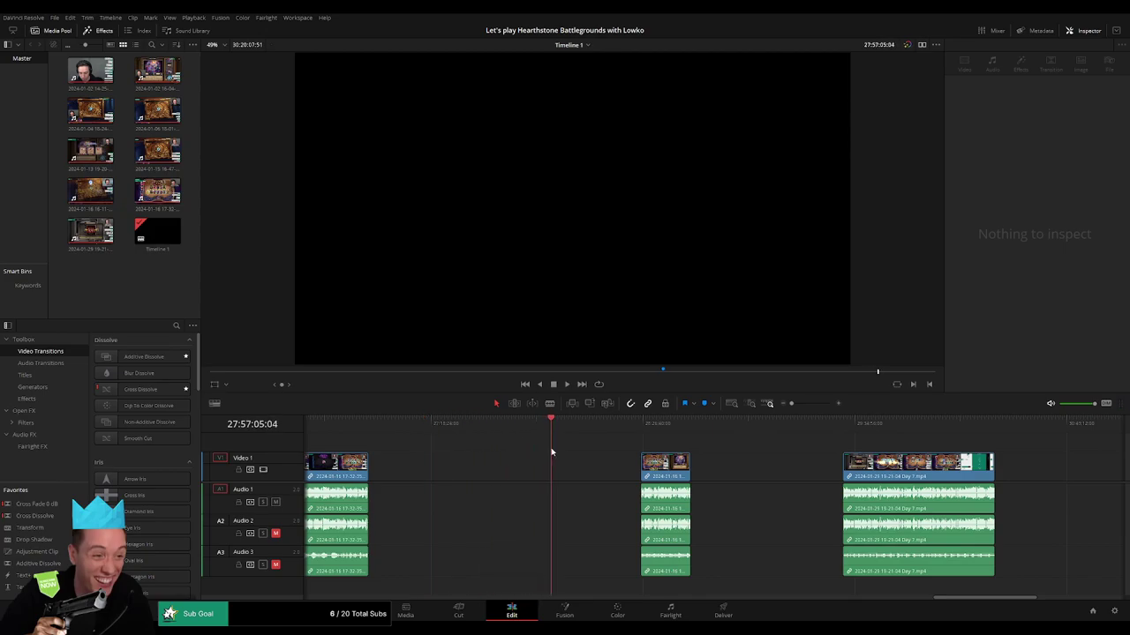
left_click_drag(558, 451, 560, 452)
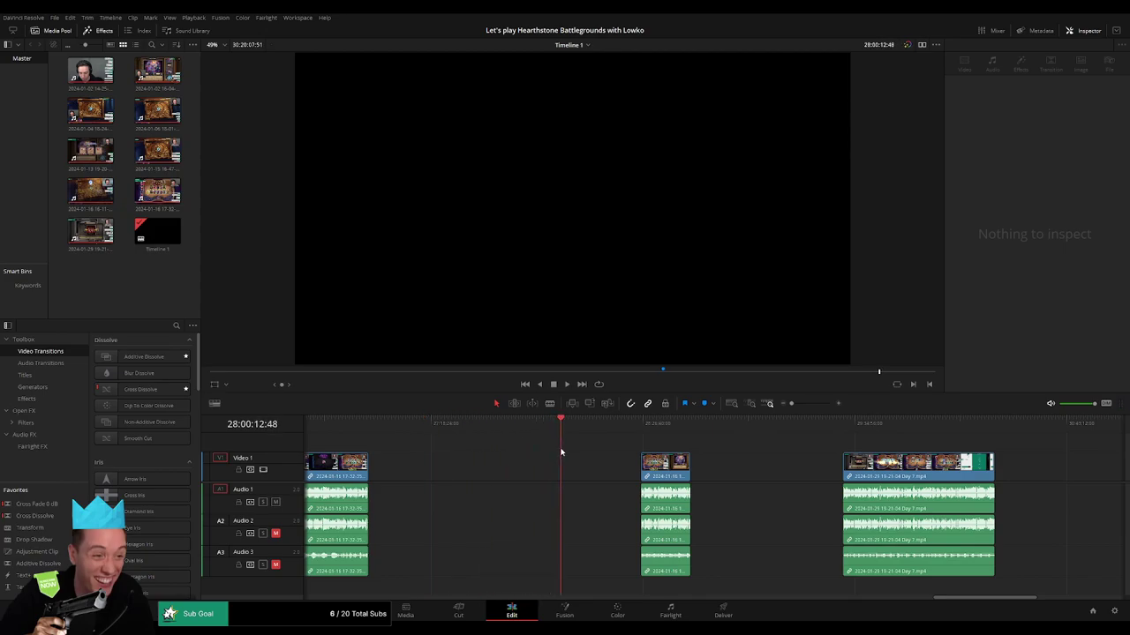
left_click(798, 407)
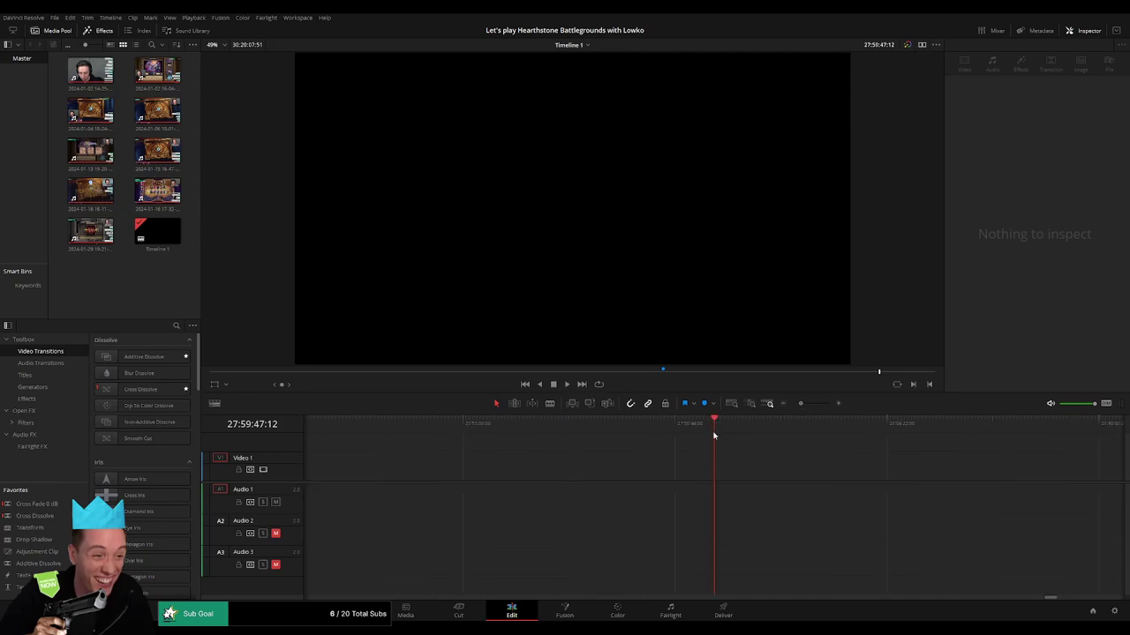
left_click_drag(713, 424, 722, 426)
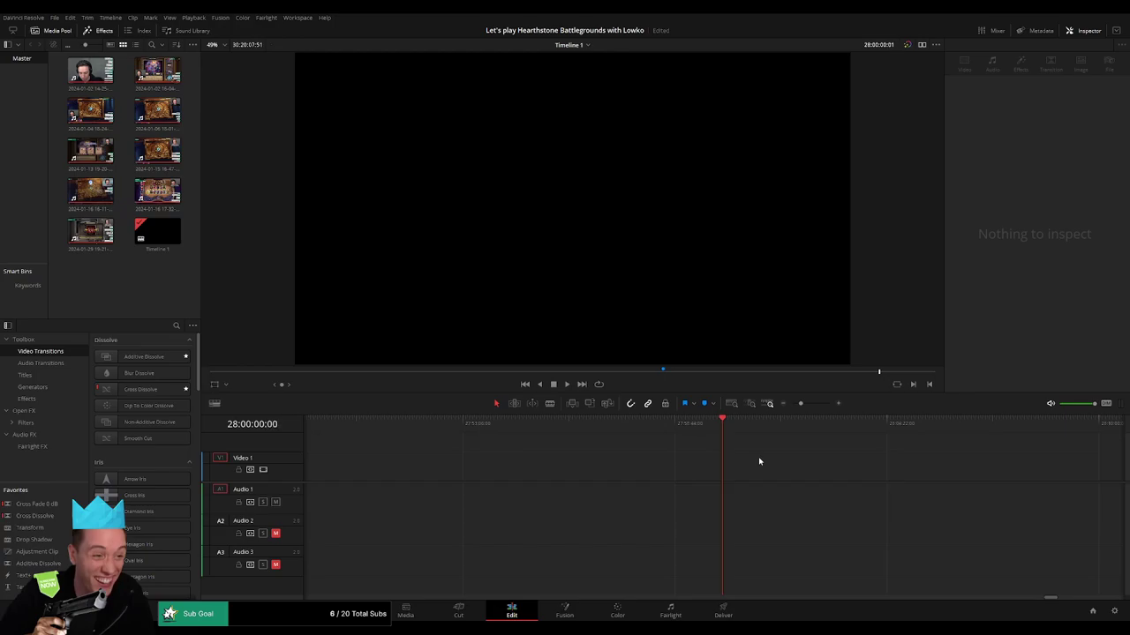
scroll(767, 414, "down", 2)
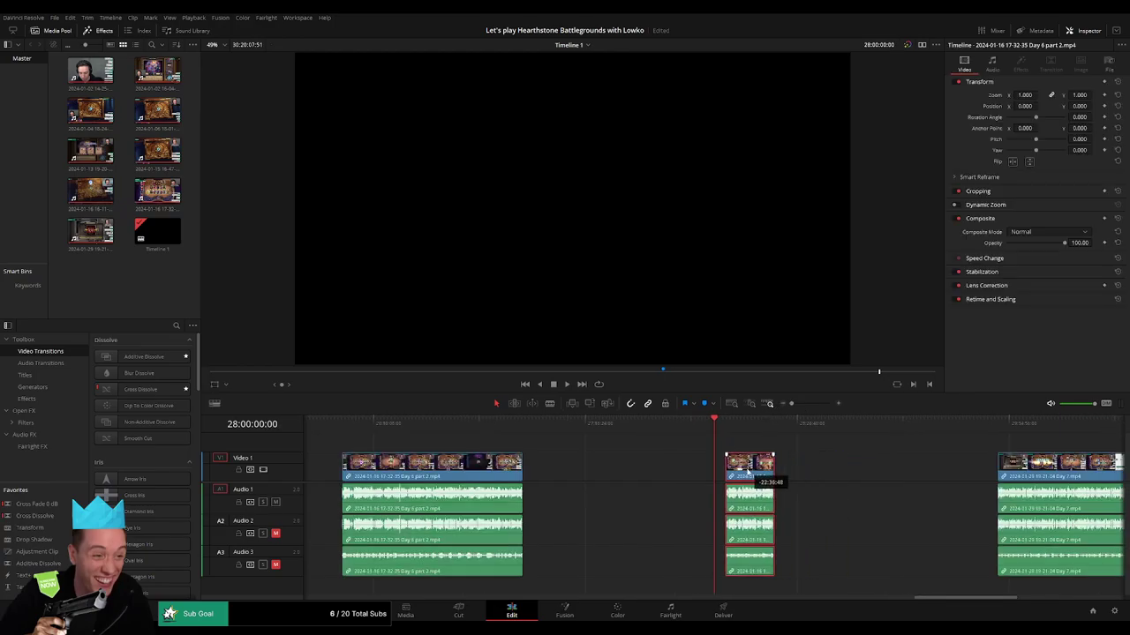
left_click_drag(819, 473, 746, 475)
left_click(842, 474)
key("Delete")
- Play back the joined Day 6 part 2 and Day 7 clips to review the result
scroll(654, 444, "right", 2)
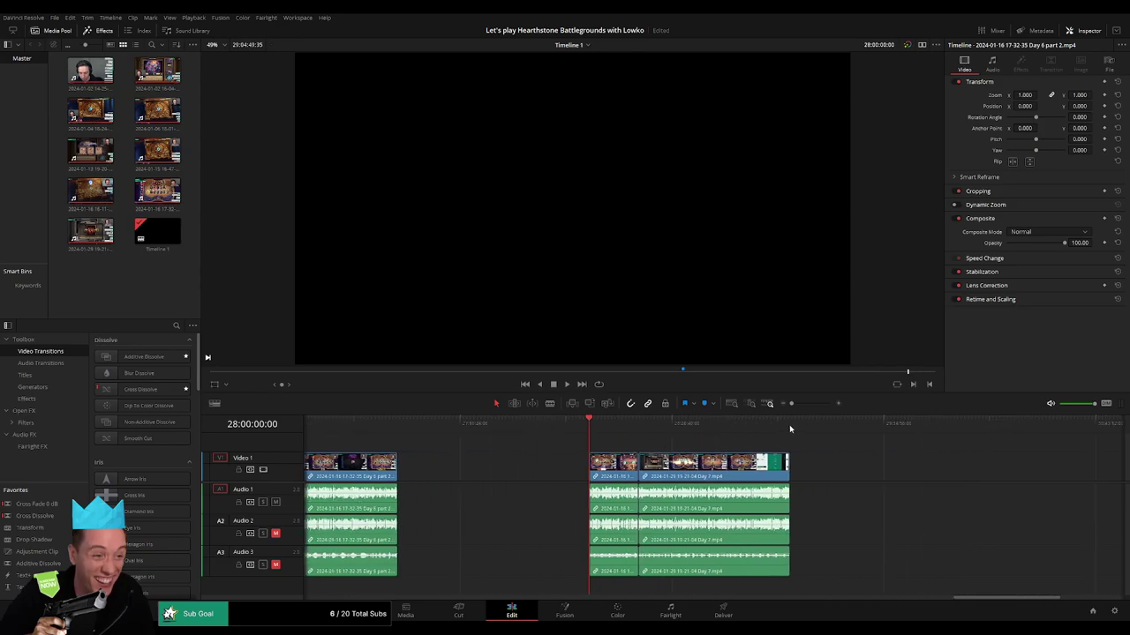
left_click(789, 425)
left_click(592, 430)
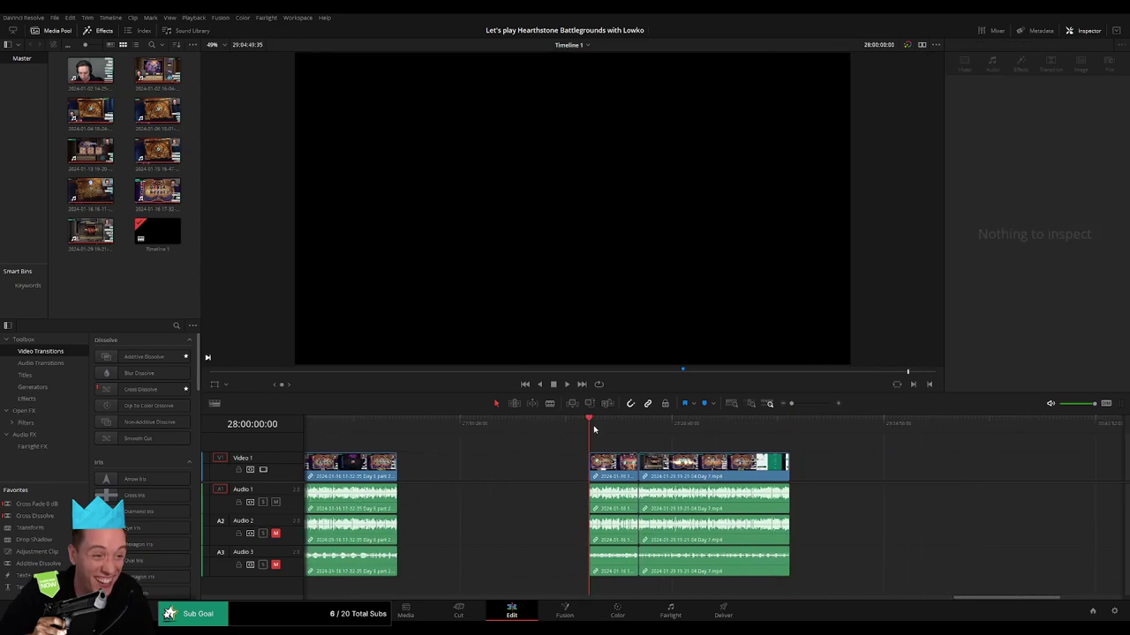
left_click(751, 430)
key("space")
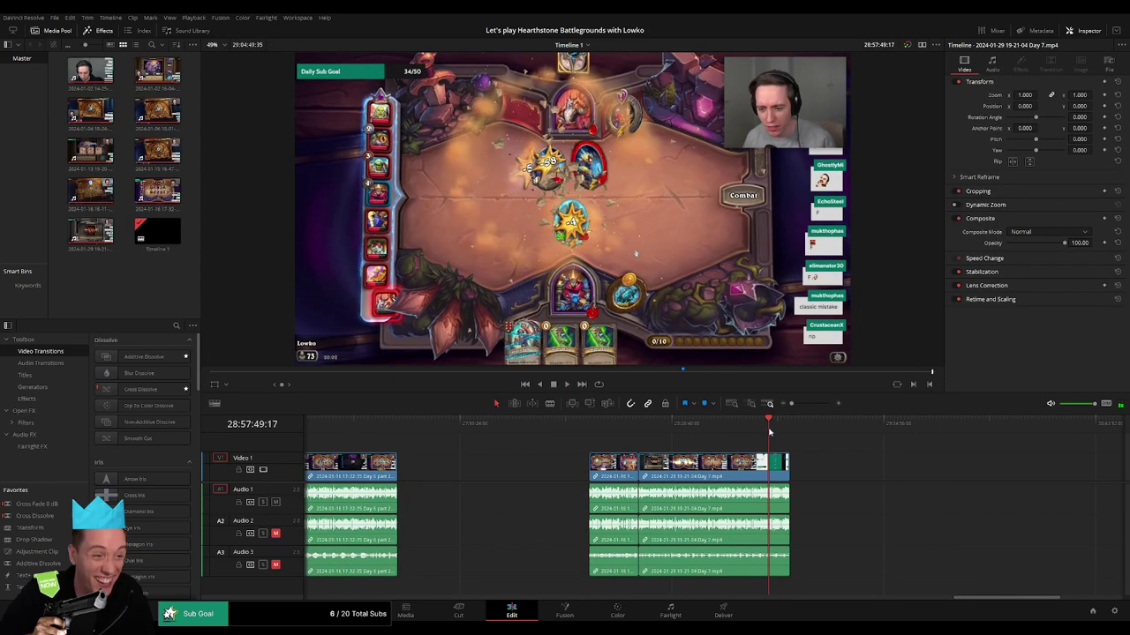
- Close the remaining gap between the clips and play around the cut to the Choose a Hero screen
left_click_drag(589, 428, 638, 423)
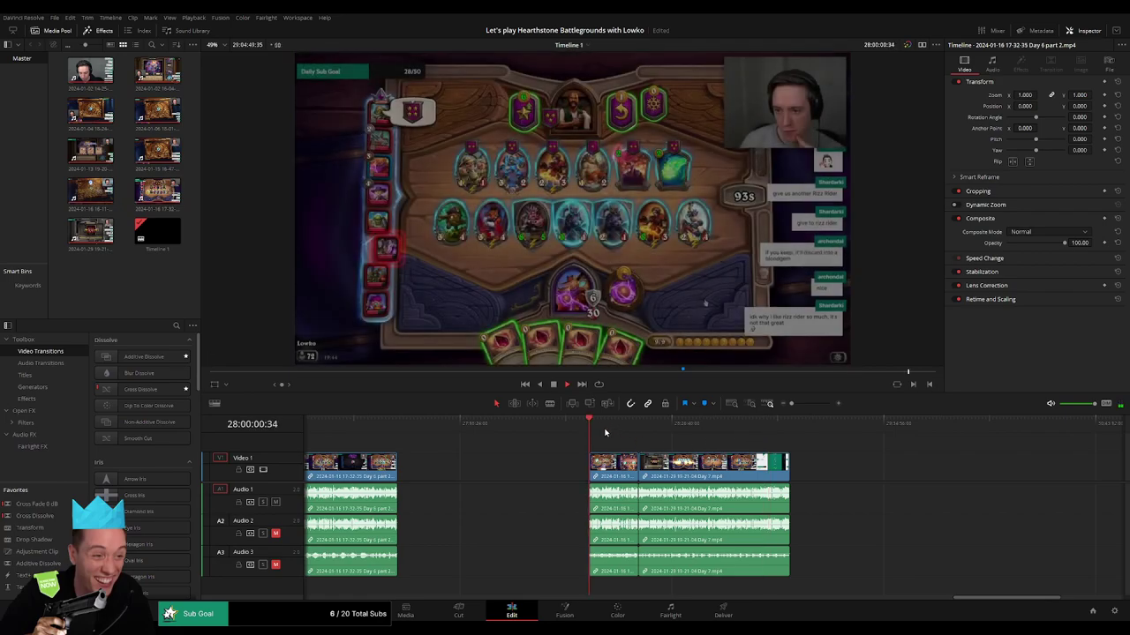
scroll(760, 420, "up", 3)
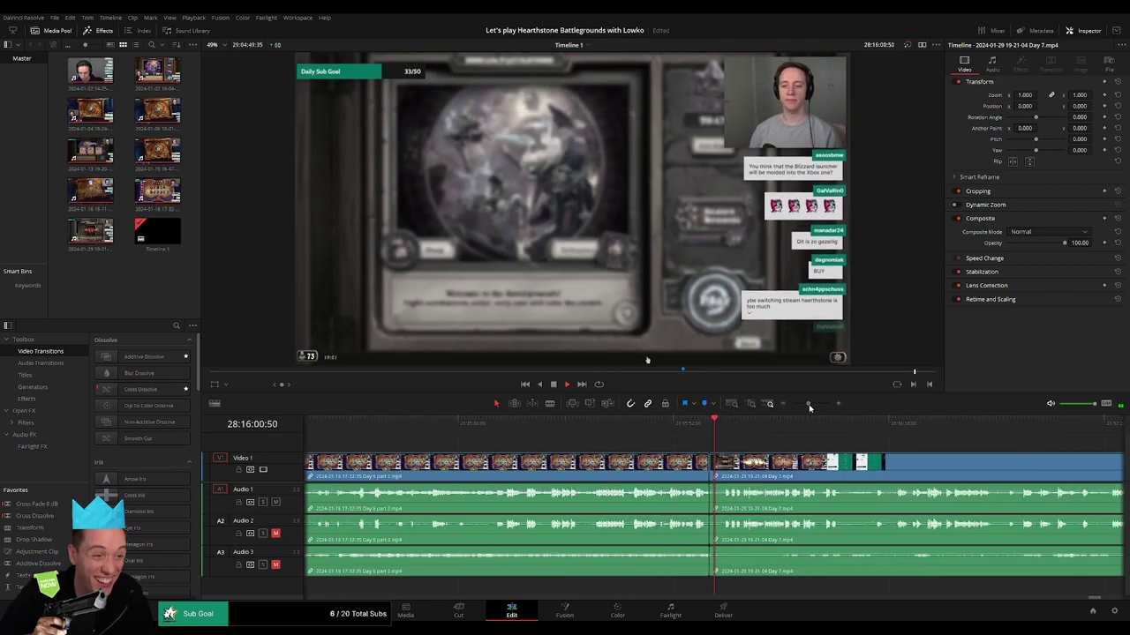
left_click(660, 425)
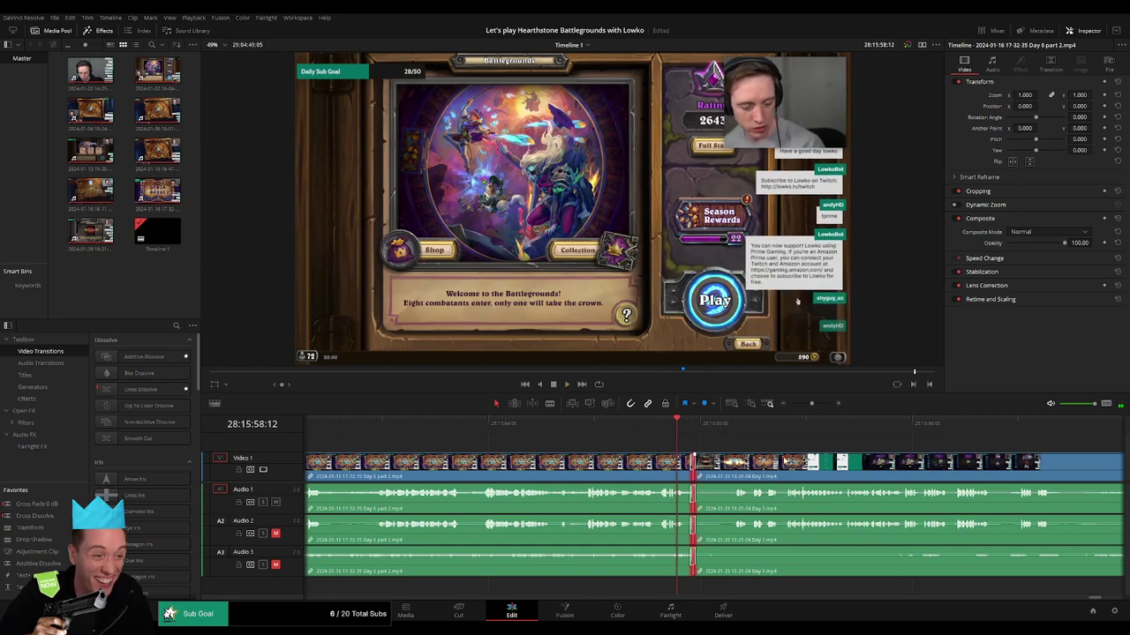
key("space")
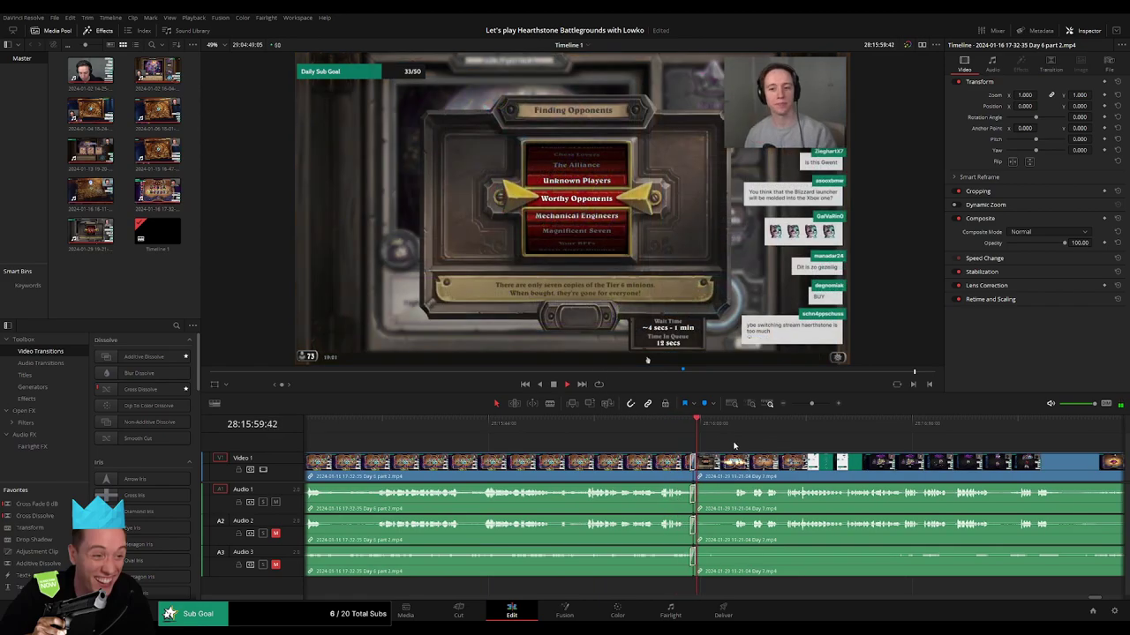
left_click(732, 430)
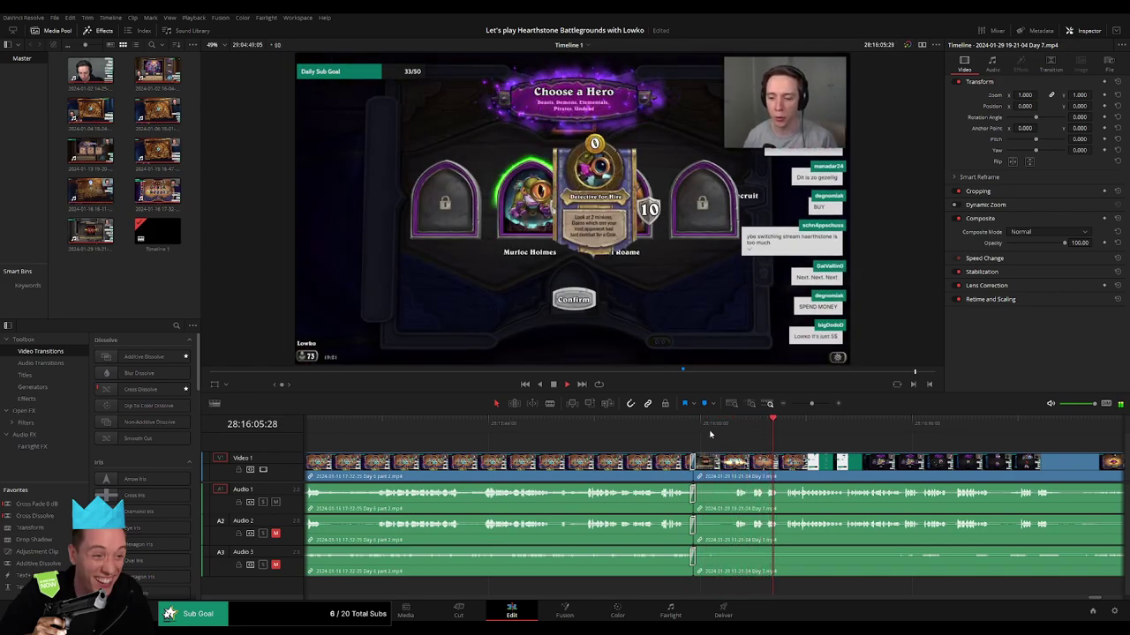
left_click(710, 433)
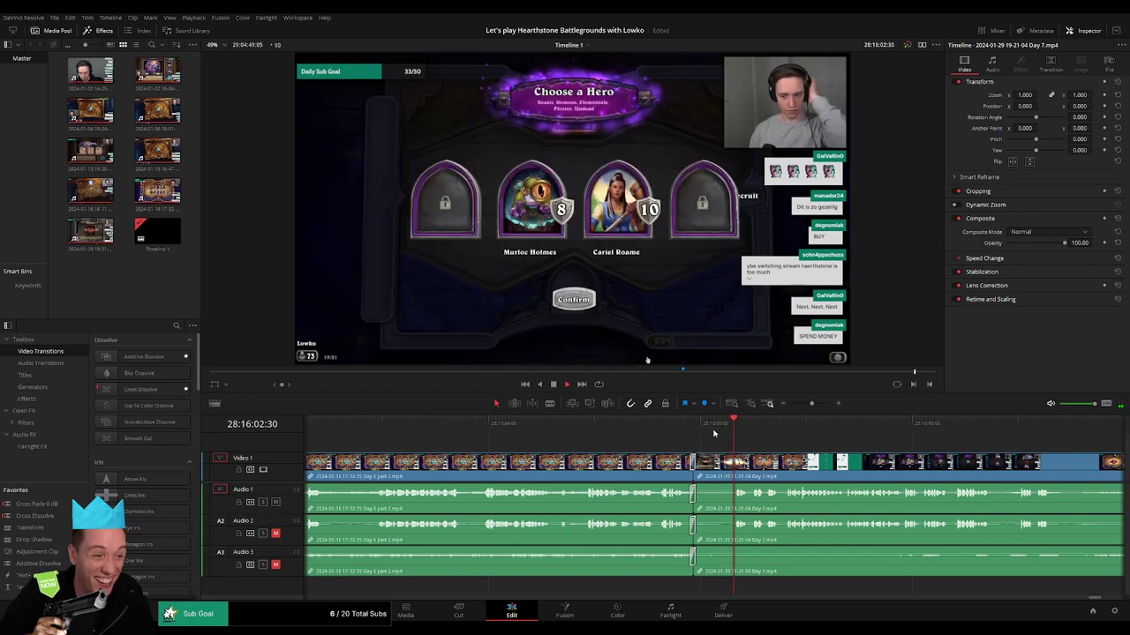
- Trim the start of the Day 7 clip to cut straight into Choose a Hero, then review
mouse_move(719, 454)
left_mouse_down()
mouse_move(703, 477)
mouse_move(694, 472)
left_mouse_up()
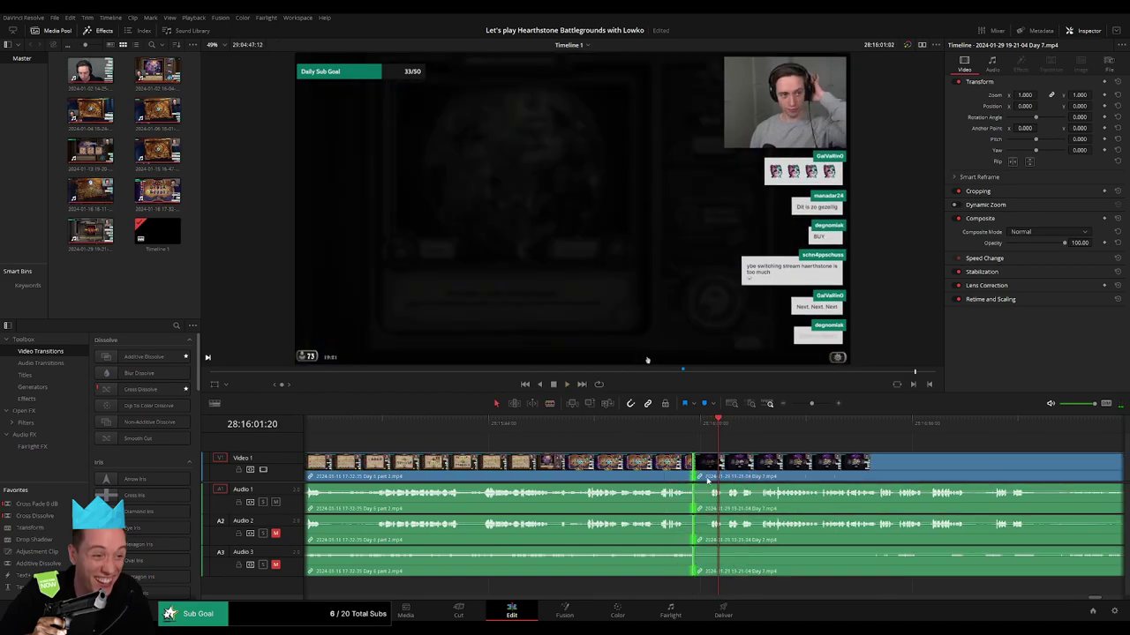
key("space")
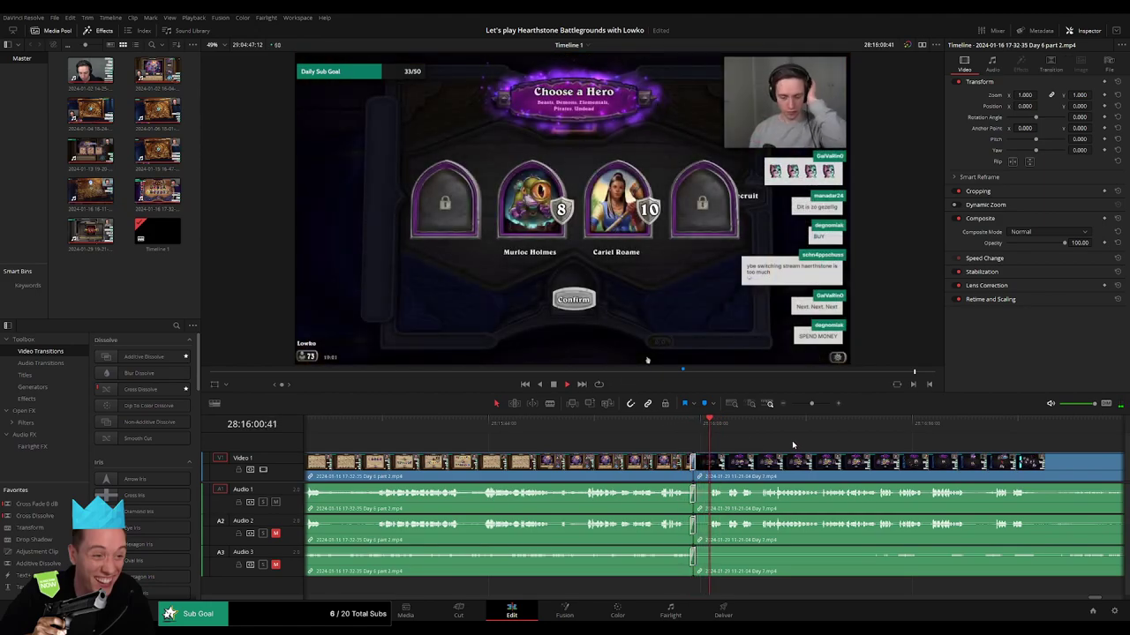
left_click(632, 421)
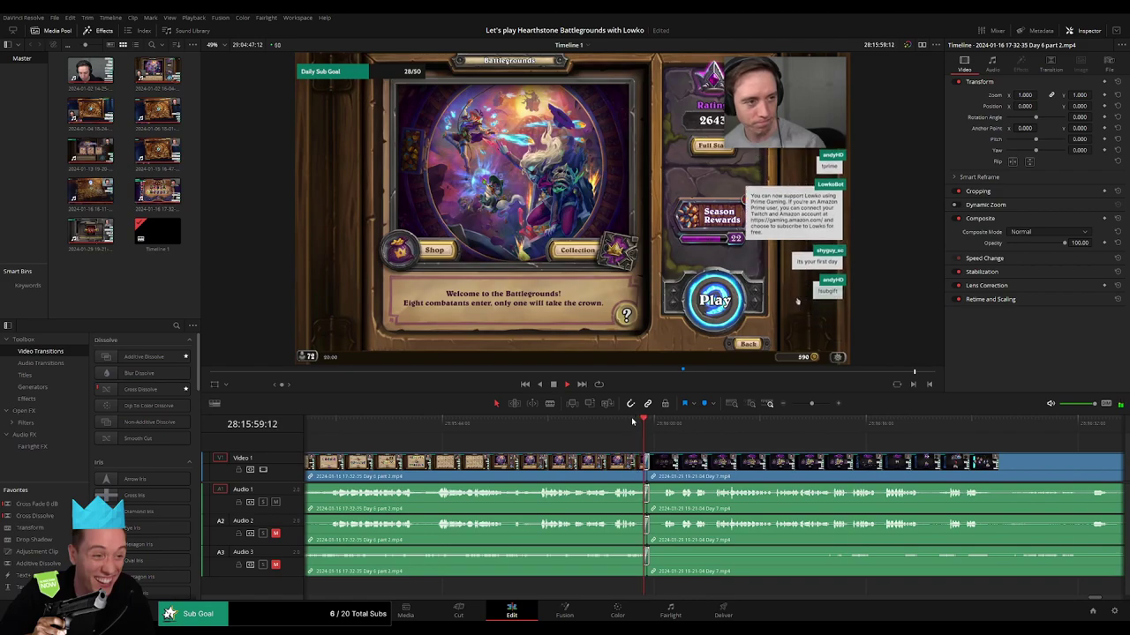
key("space")
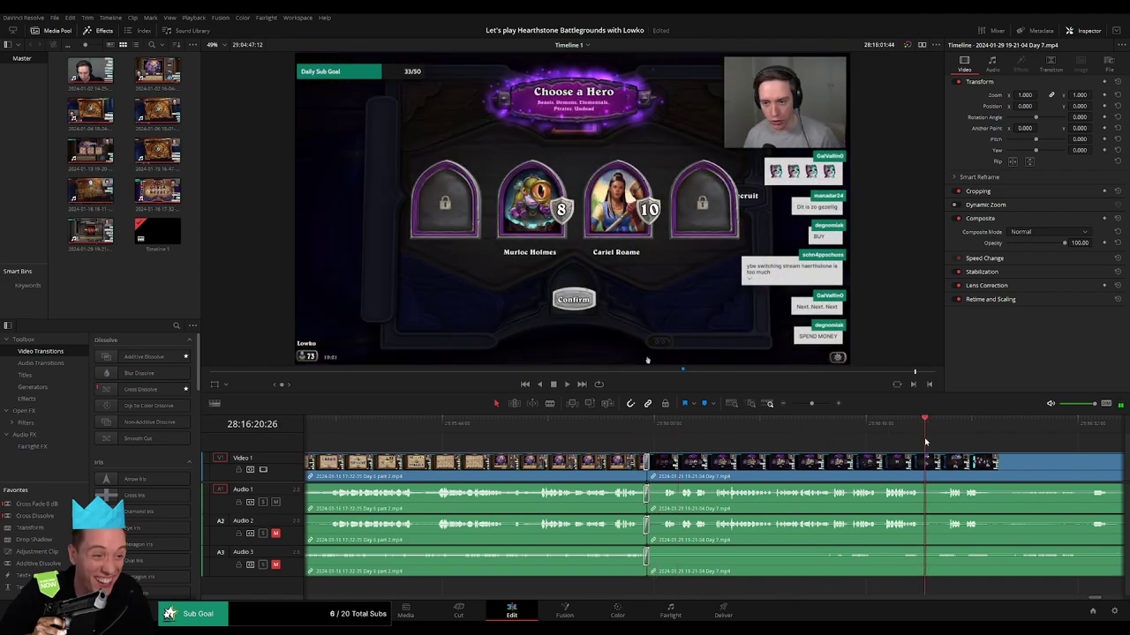
key("space")
mouse_move(811, 403)
left_mouse_down()
mouse_move(792, 405)
mouse_move(868, 455)
left_mouse_up()
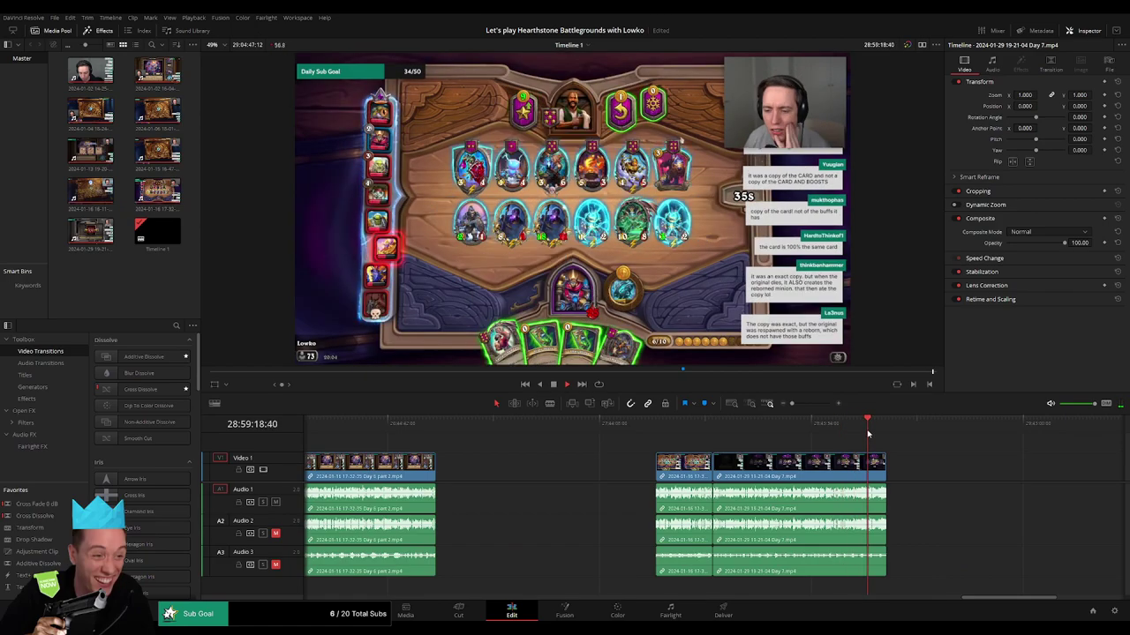
scroll(794, 446, "right", 3)
left_click_drag(792, 404, 803, 404)
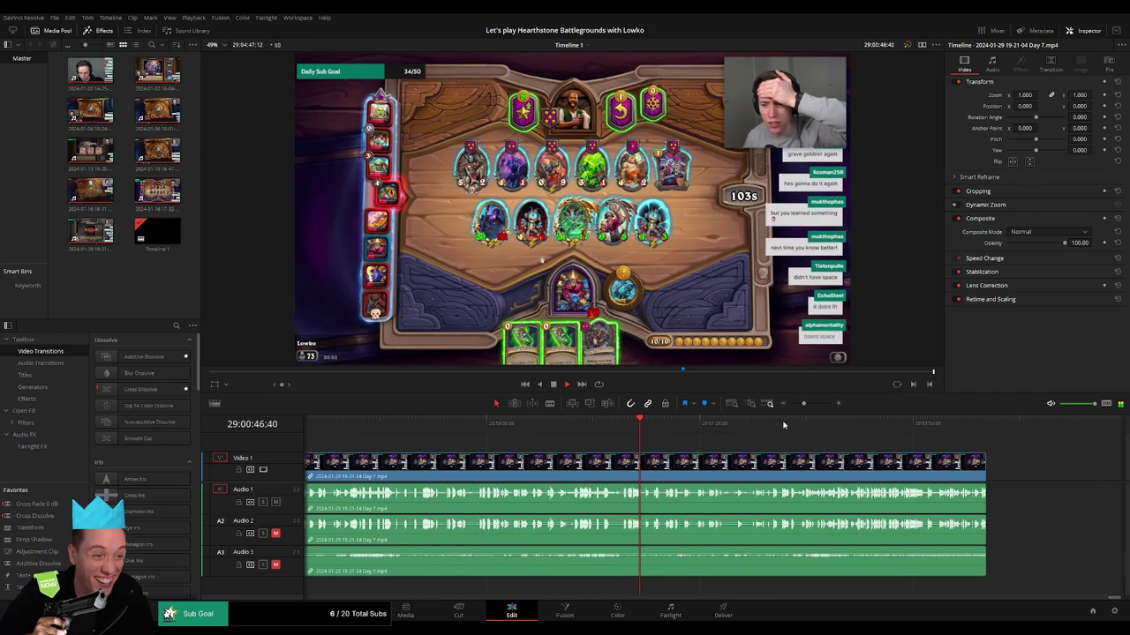
left_click_drag(803, 404, 790, 405)
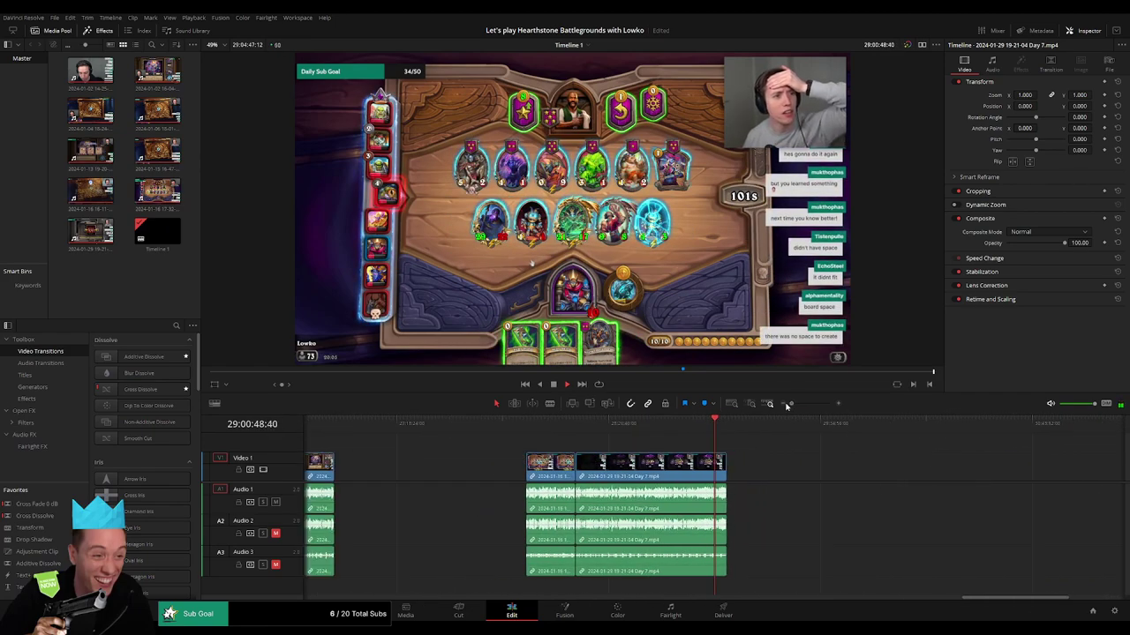
left_click(338, 423)
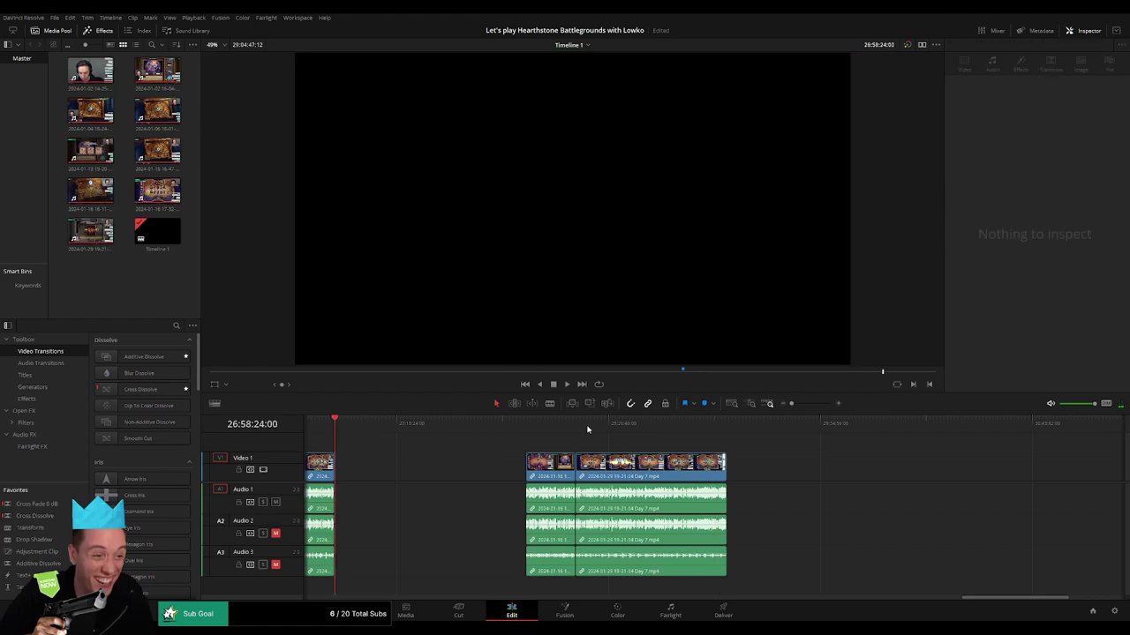
left_click_drag(670, 424, 698, 431)
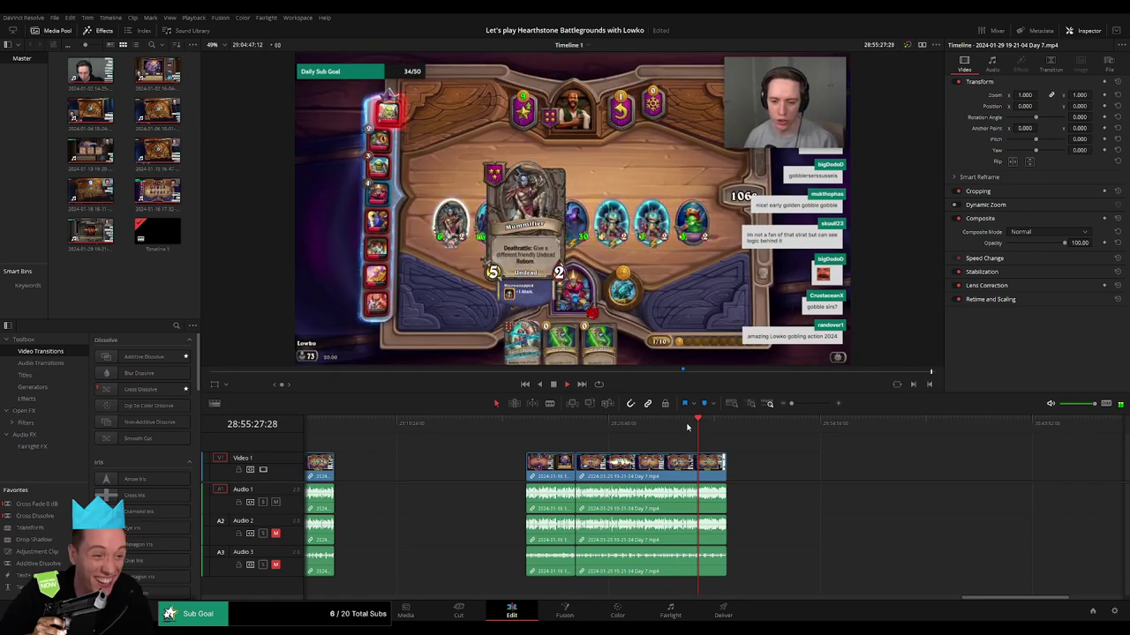
left_click_drag(688, 427, 689, 427)
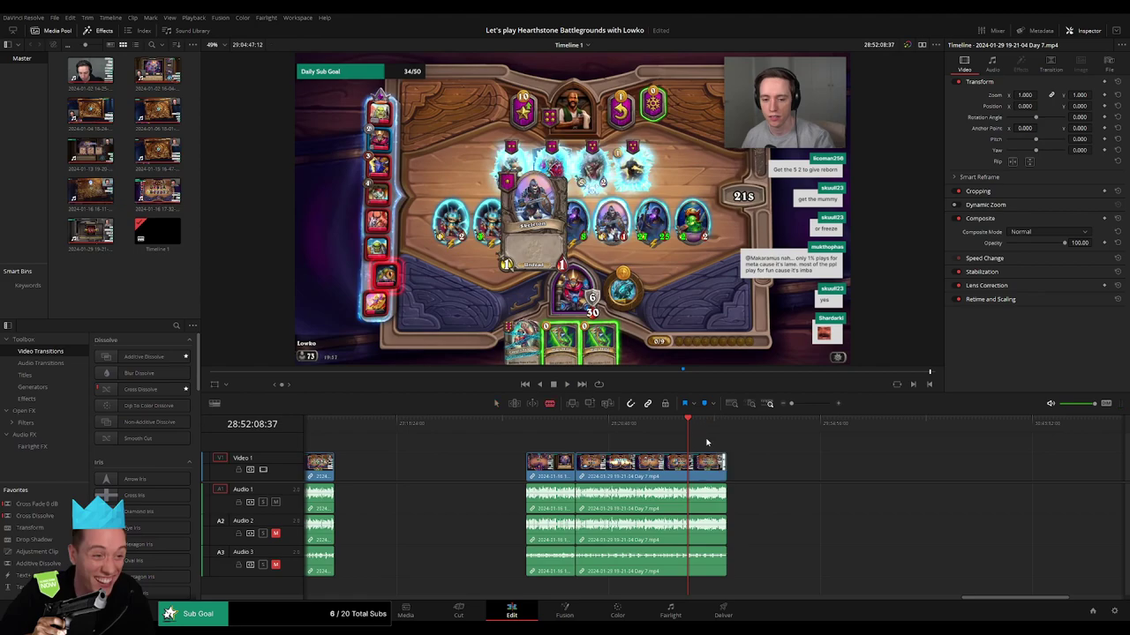
- Review the end of the Day 7 clip to locate where the webcam outro begins
key("shift+z")
left_click(918, 427)
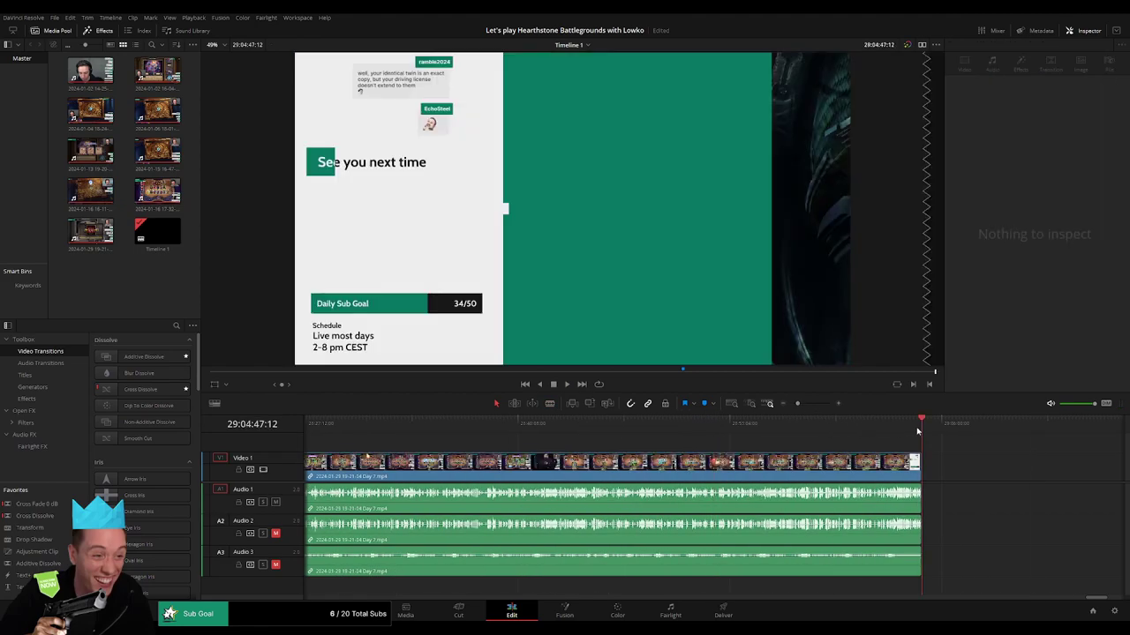
left_click(900, 431)
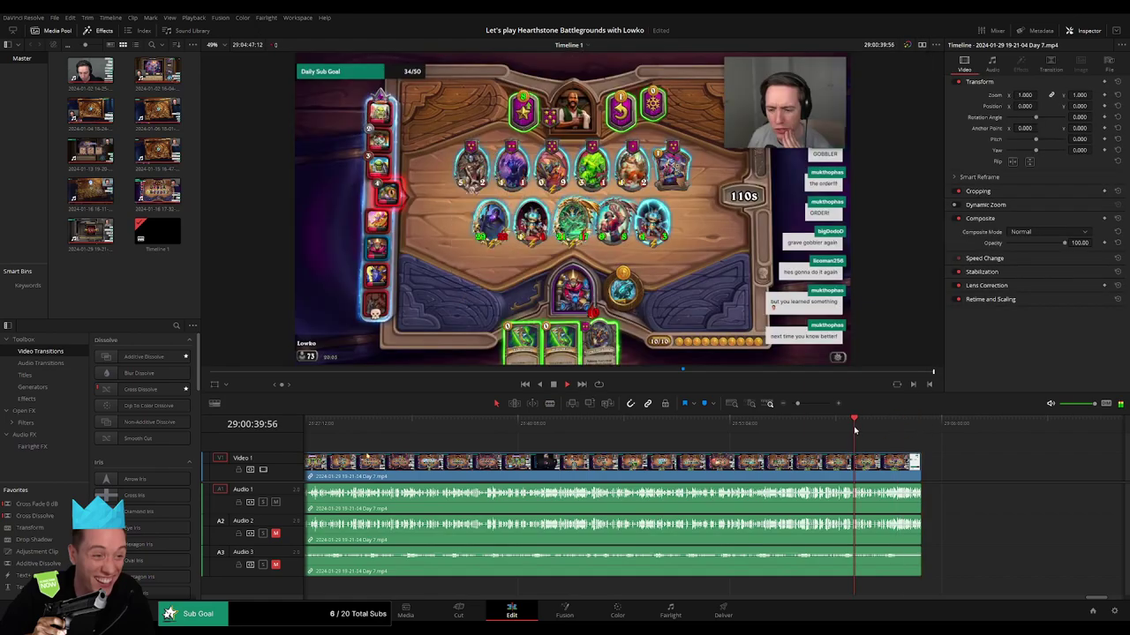
left_click(870, 427)
key("space")
left_click(771, 405)
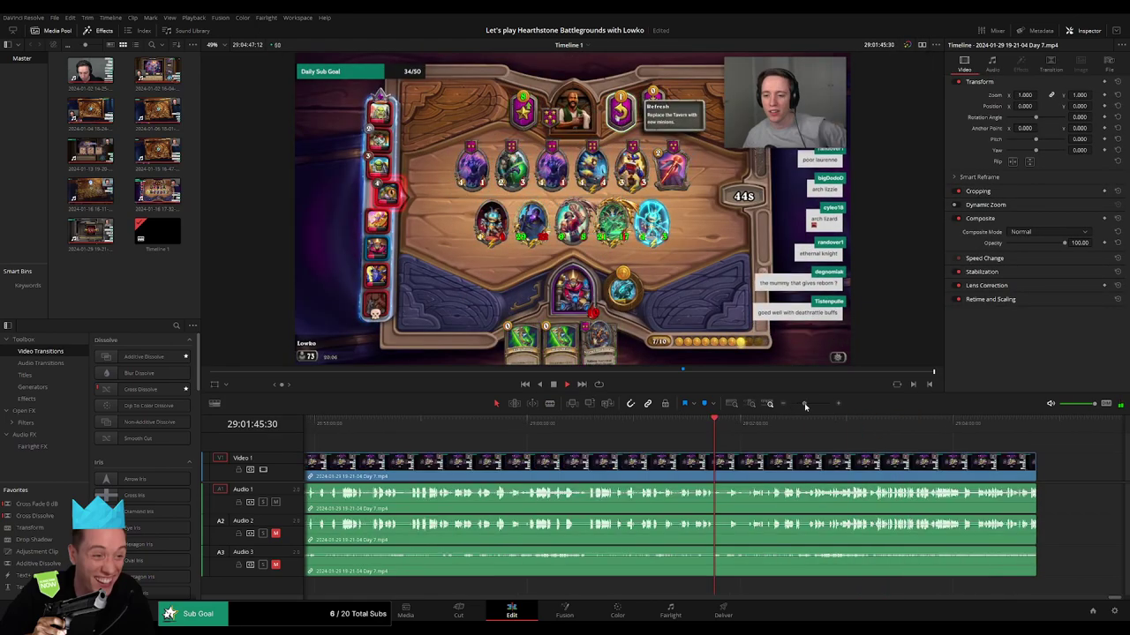
left_click(894, 436)
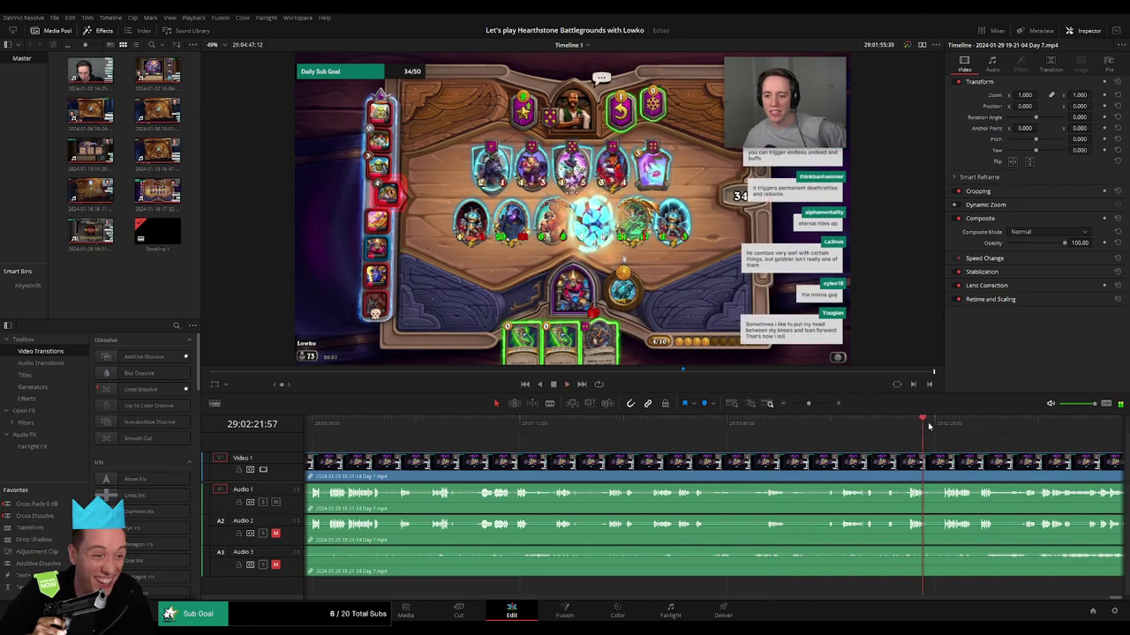
scroll(475, 434, "right", 5)
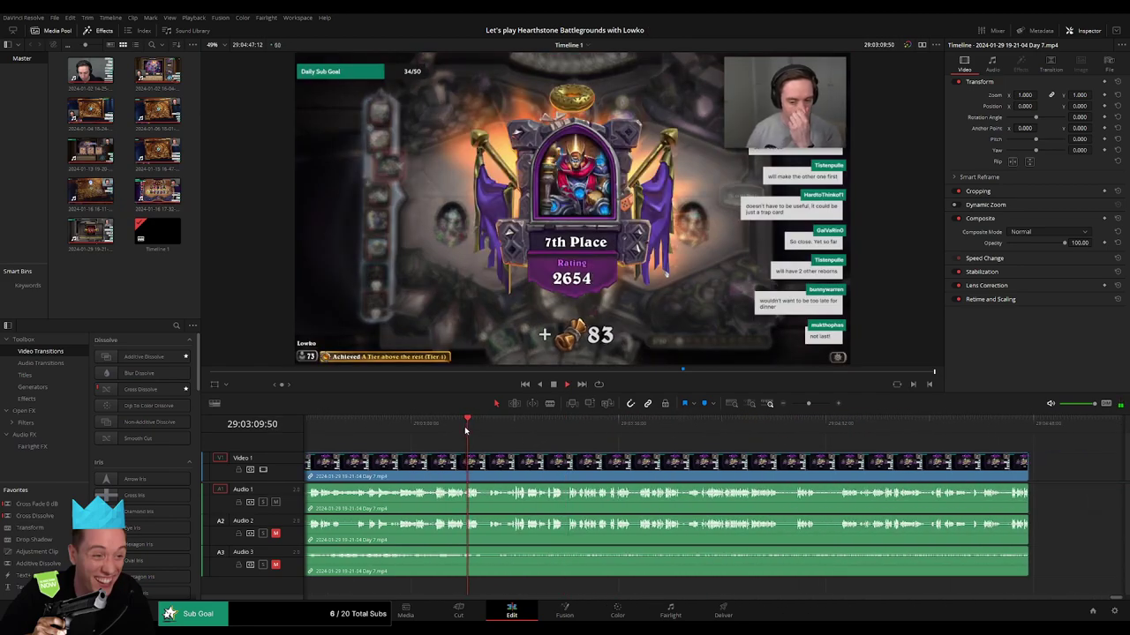
left_click(450, 428)
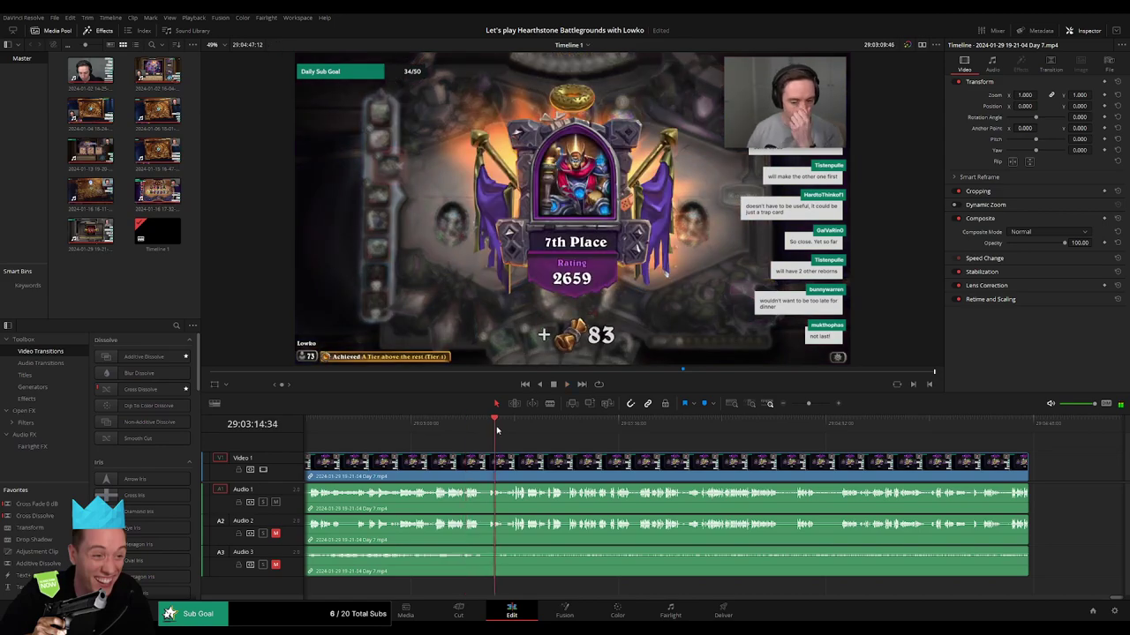
left_click_drag(490, 430, 516, 428)
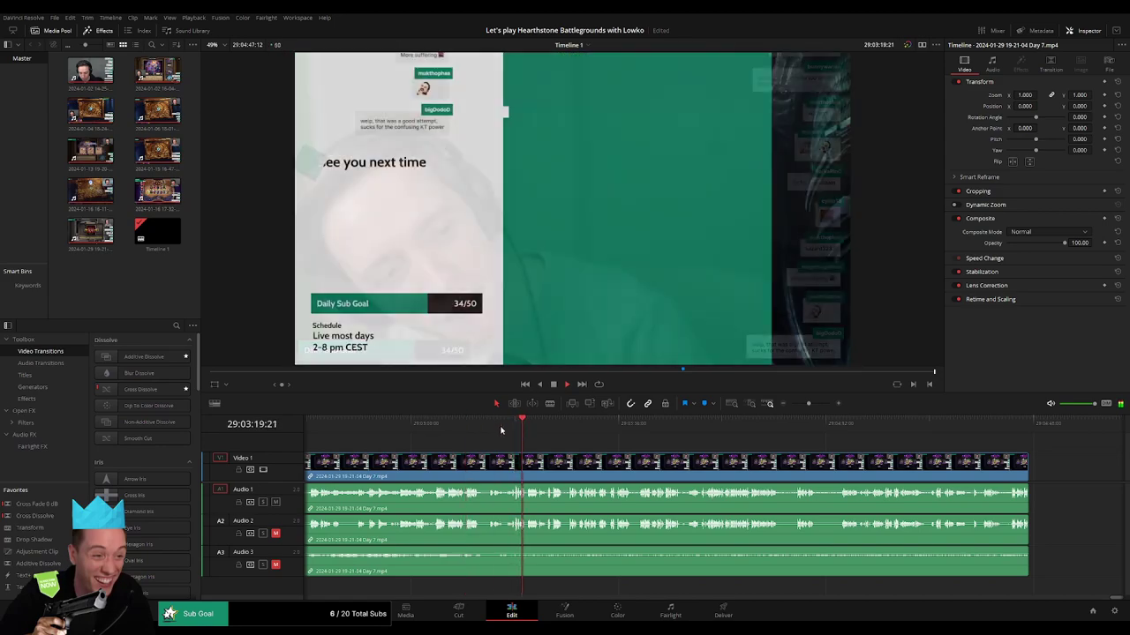
left_click_drag(516, 429, 407, 433)
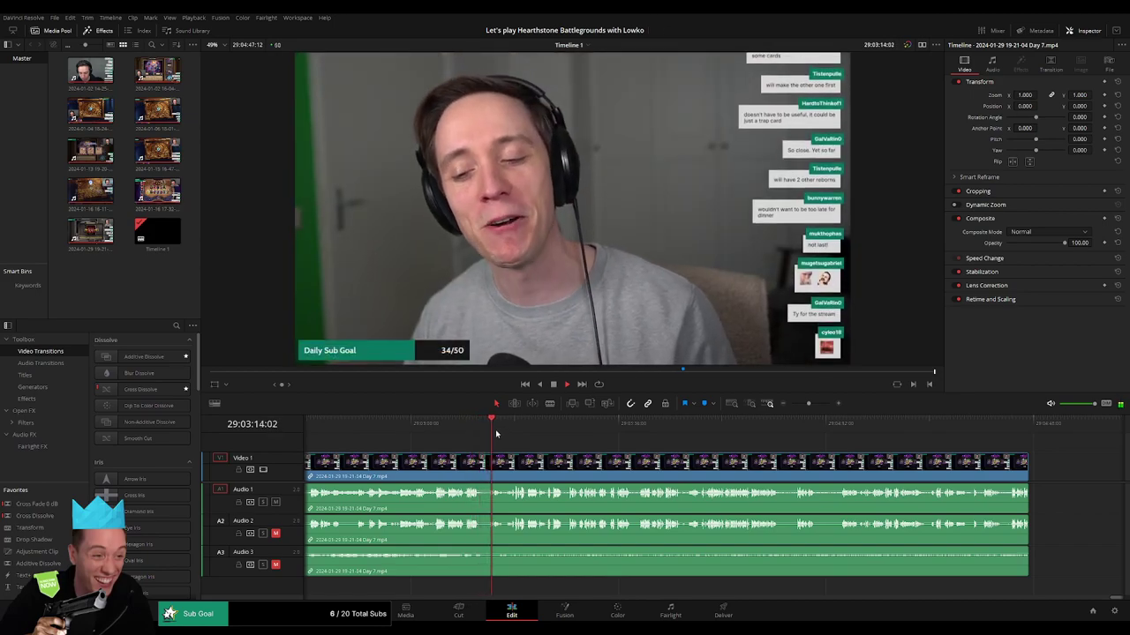
- Skim through the end screen and credits at faster playback speed
left_click_drag(496, 433, 539, 436)
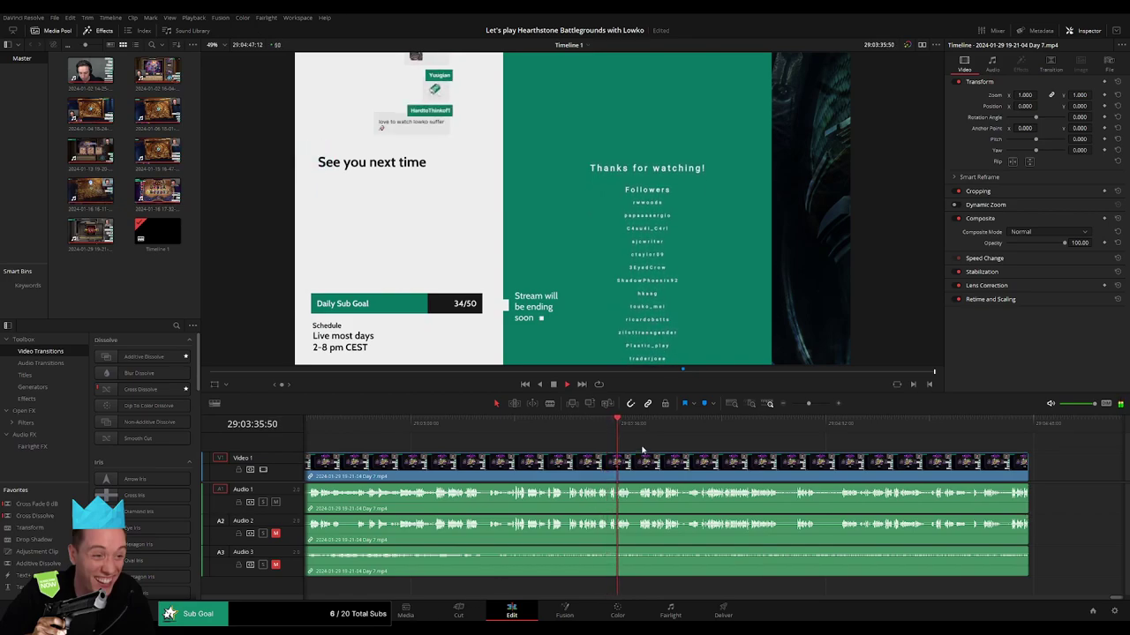
scroll(498, 441, "right", 2)
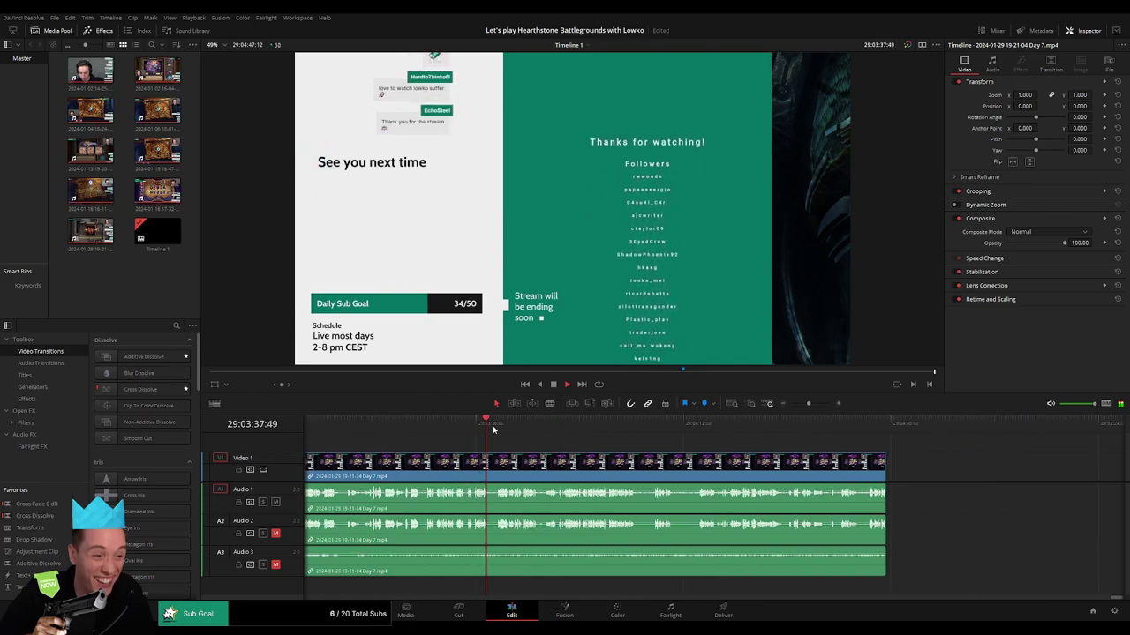
left_click(497, 428)
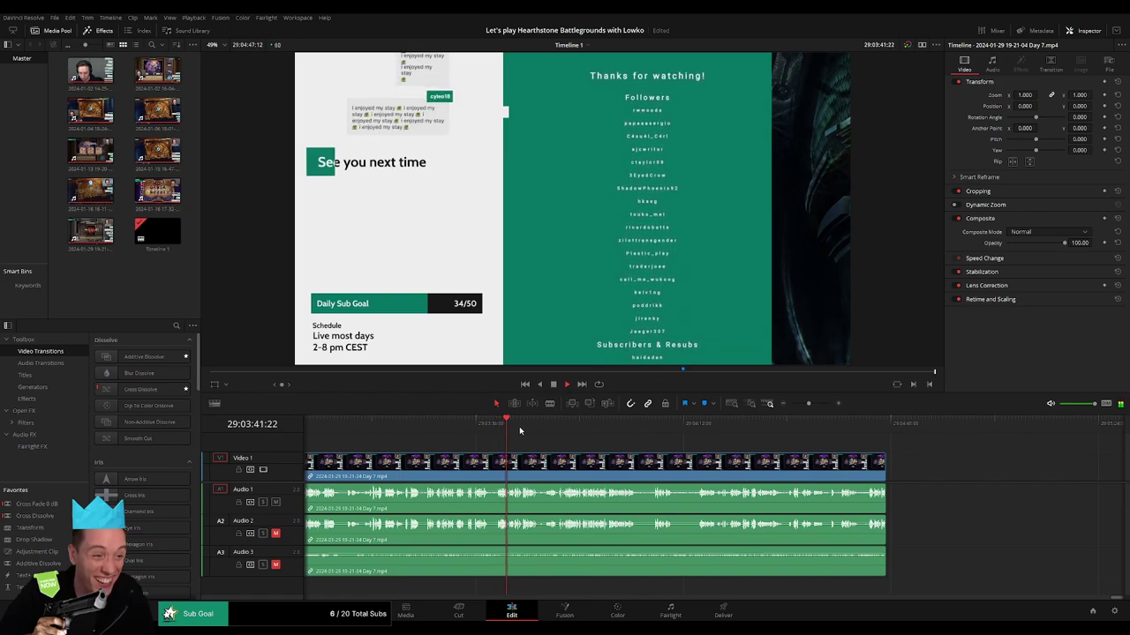
key("l")
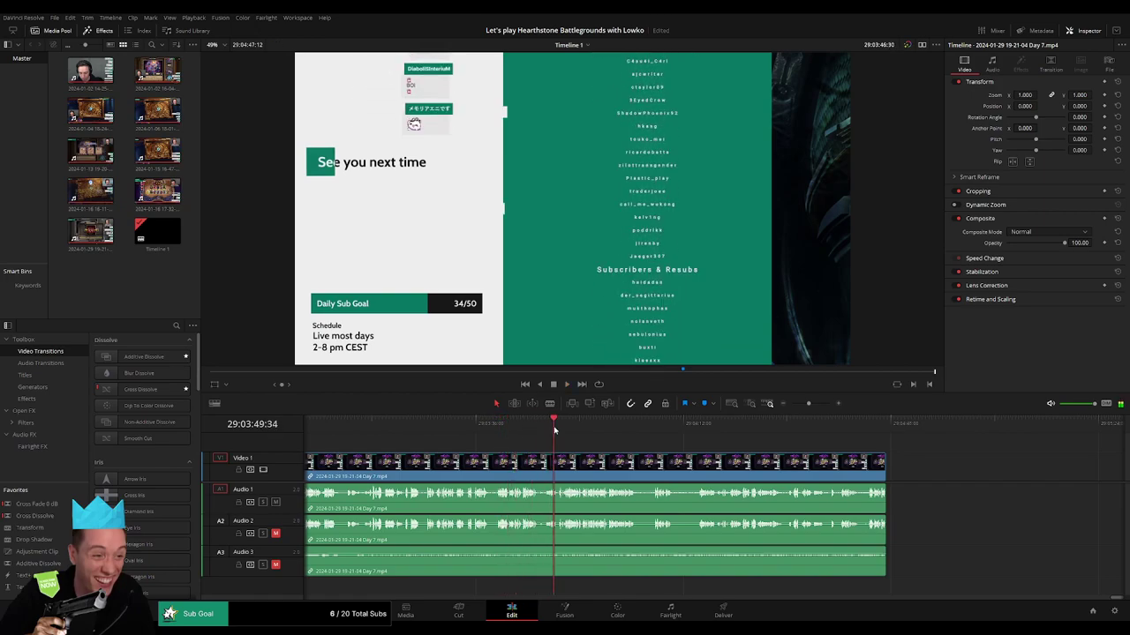
left_click(653, 424)
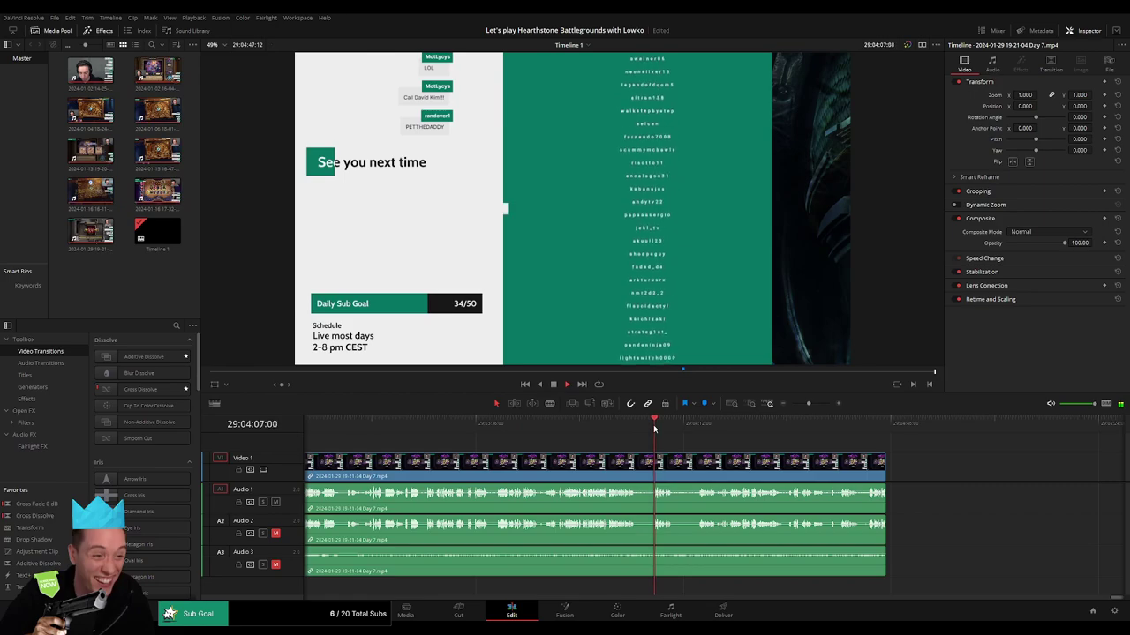
left_click(713, 426)
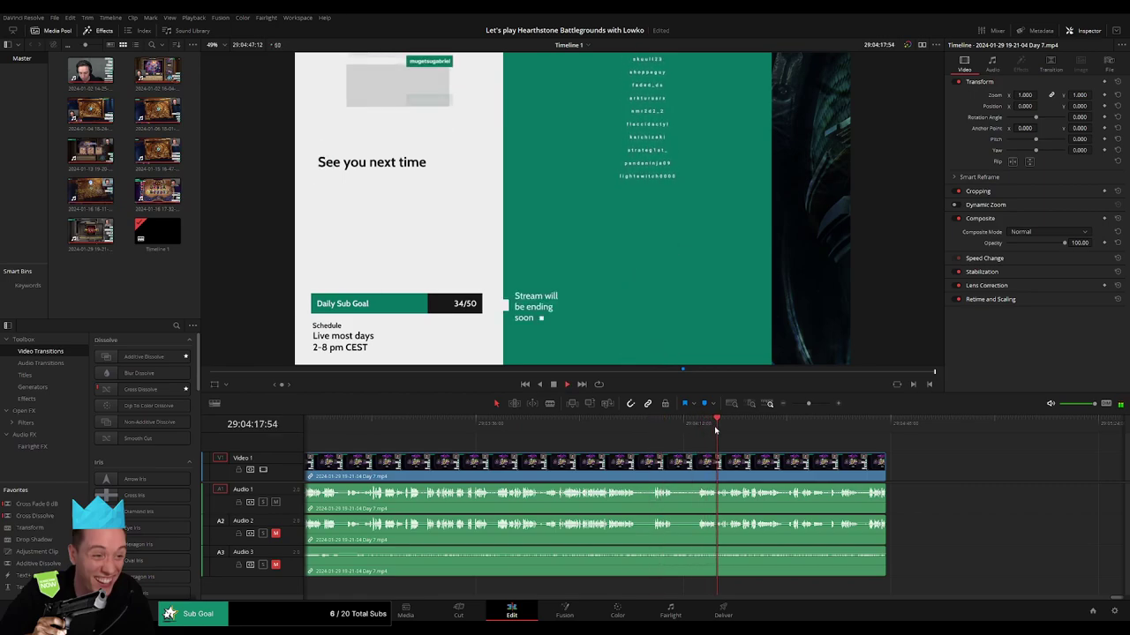
left_click(767, 431)
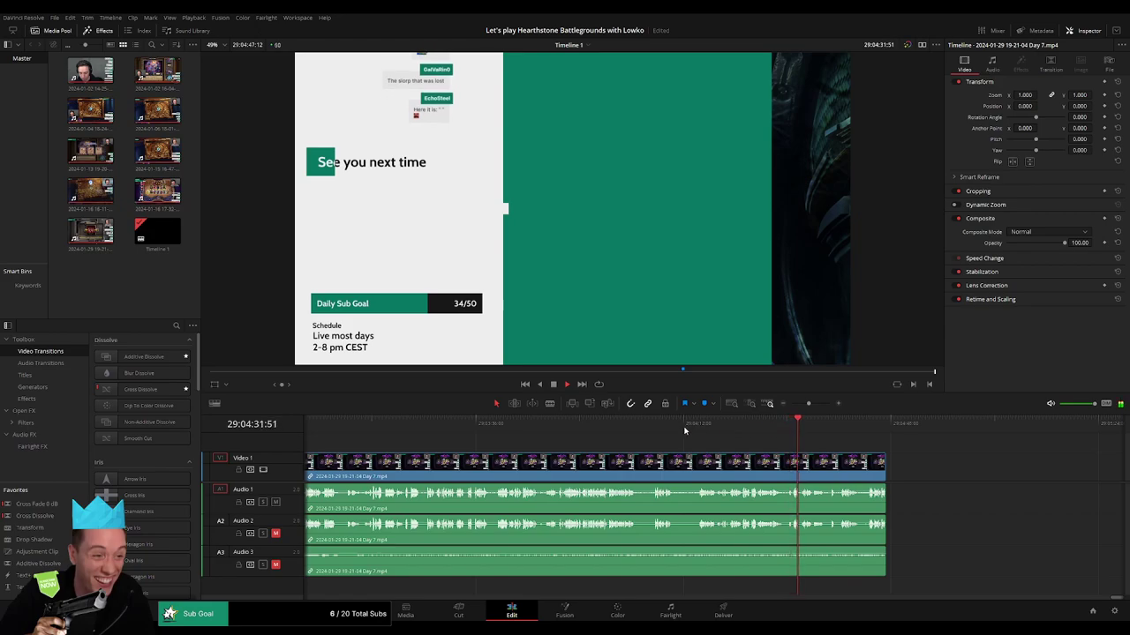
- Split the Day 7 clip at 29:04:44:00 on the 'See you next time' end screen
scroll(750, 446, "down", 2)
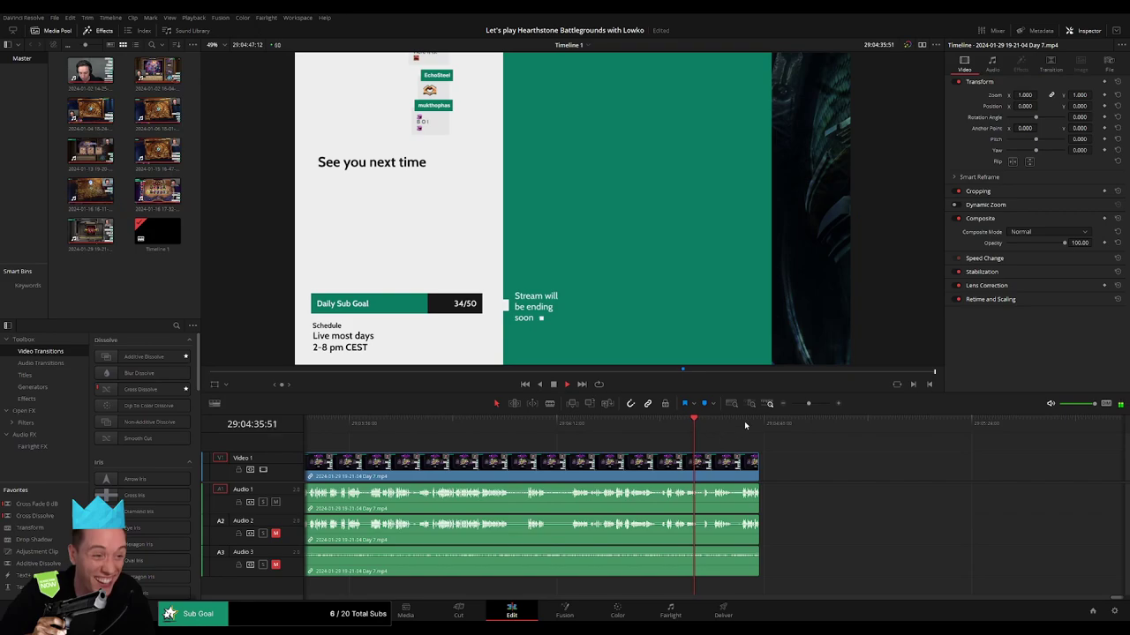
left_click_drag(809, 404, 816, 403)
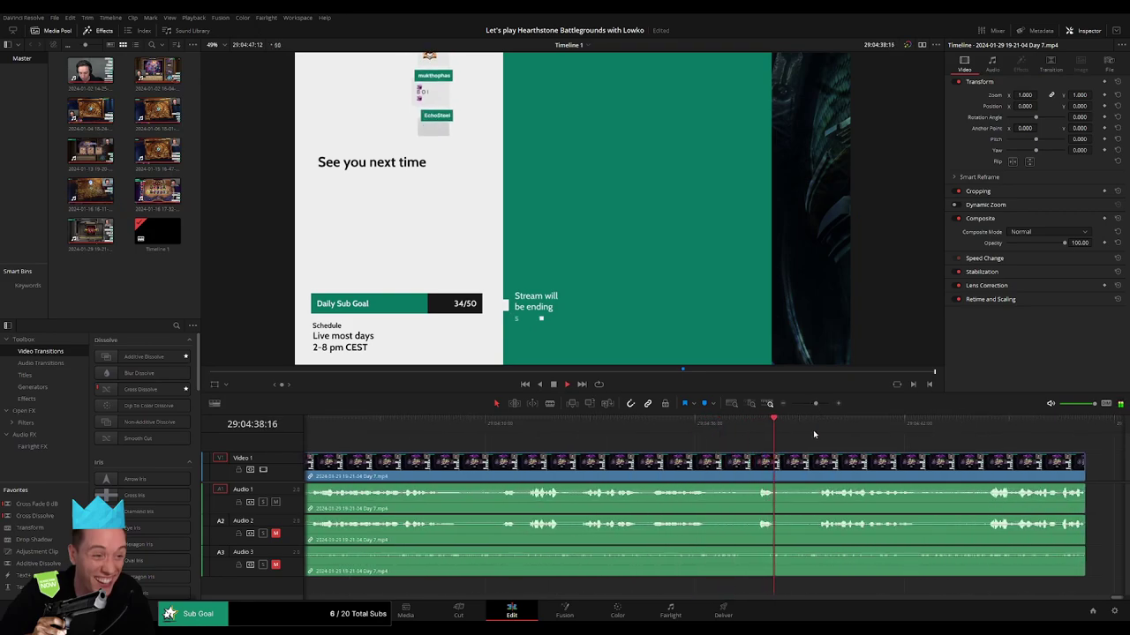
scroll(649, 443, "down", 2)
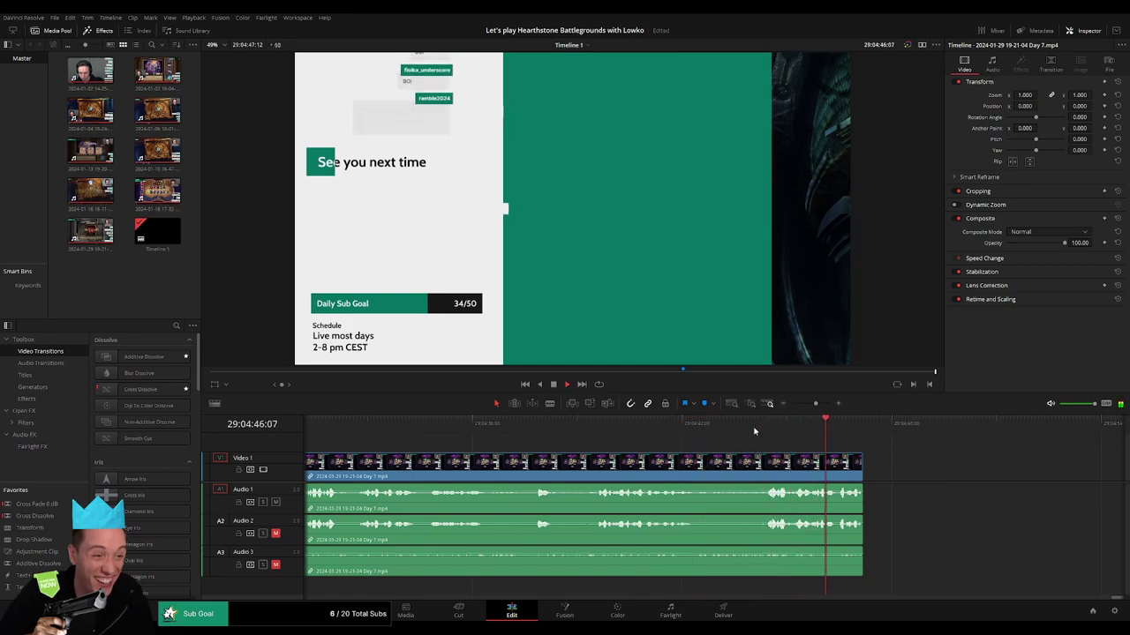
left_click(633, 424)
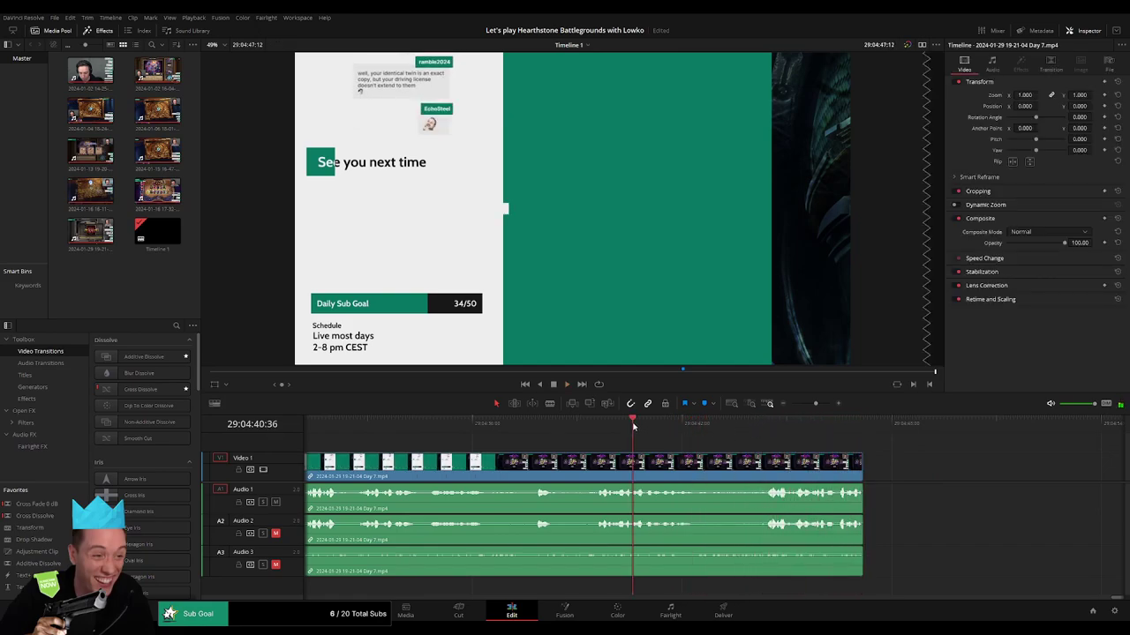
key("space")
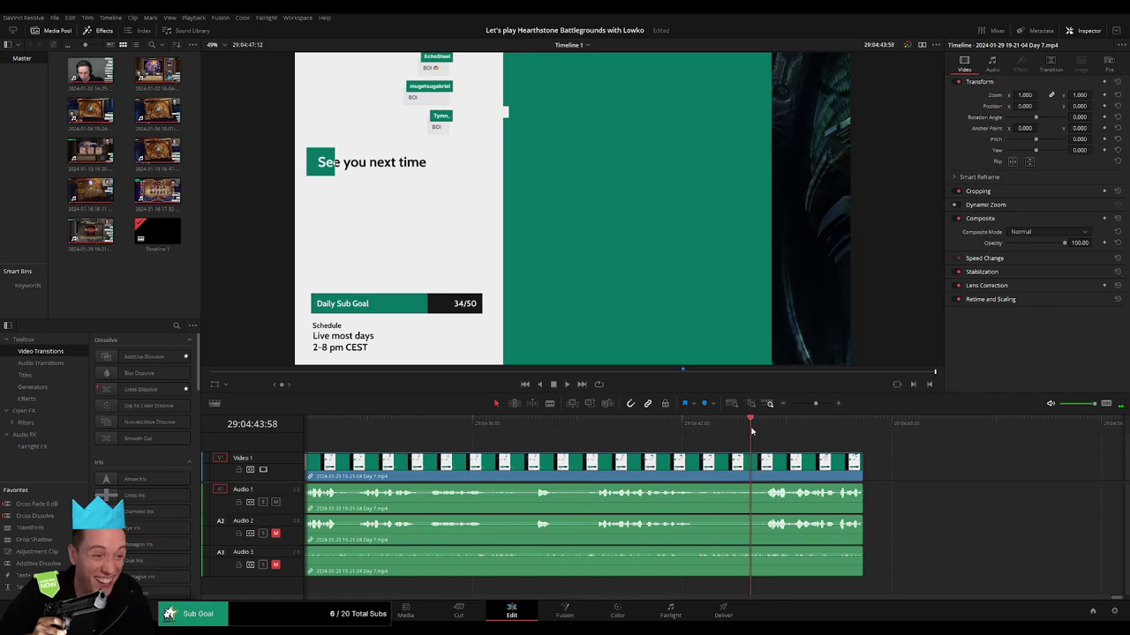
key("ctrl+b")
- Delete the footage after the cut and fade the video and audio out over the last second
key("Delete")
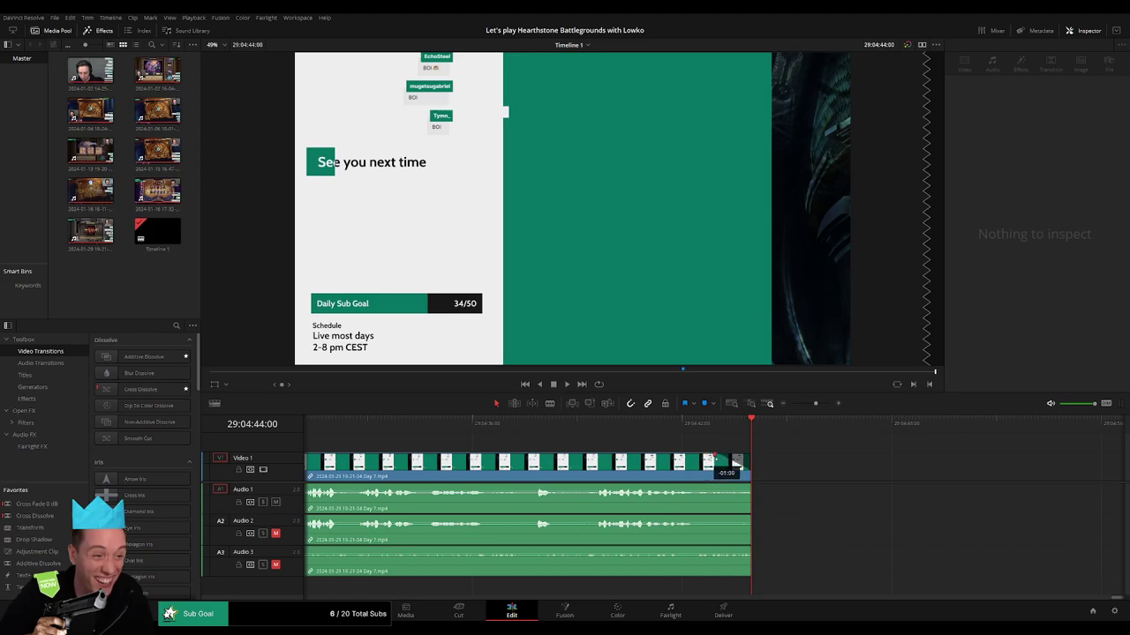
left_click_drag(737, 463, 753, 493)
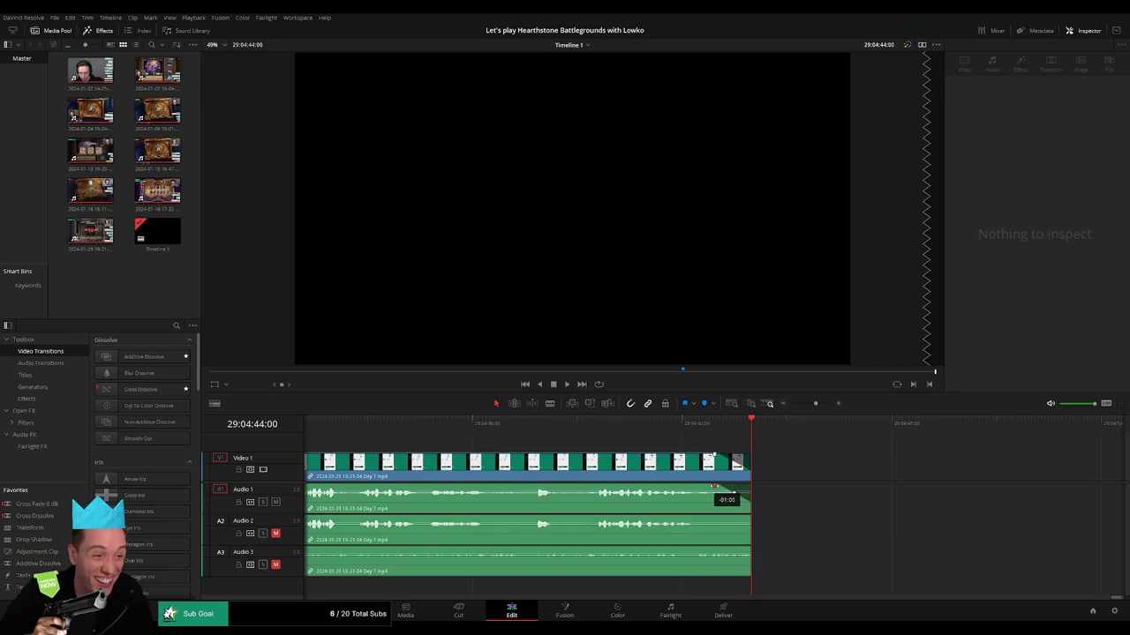
left_click_drag(748, 518, 715, 519)
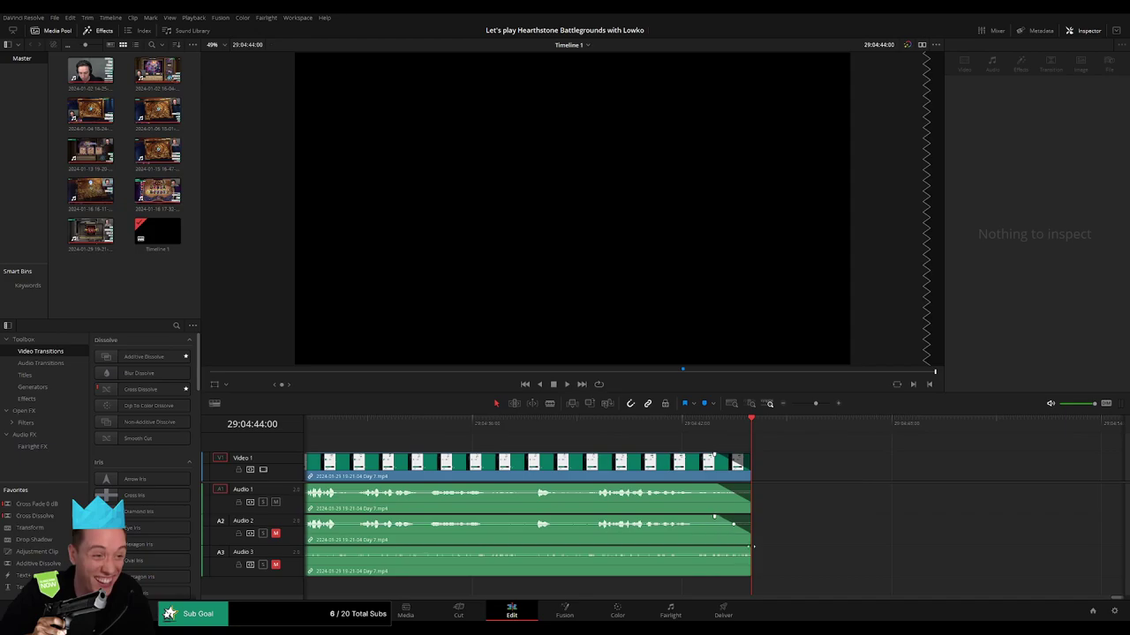
left_click_drag(816, 403, 791, 403)
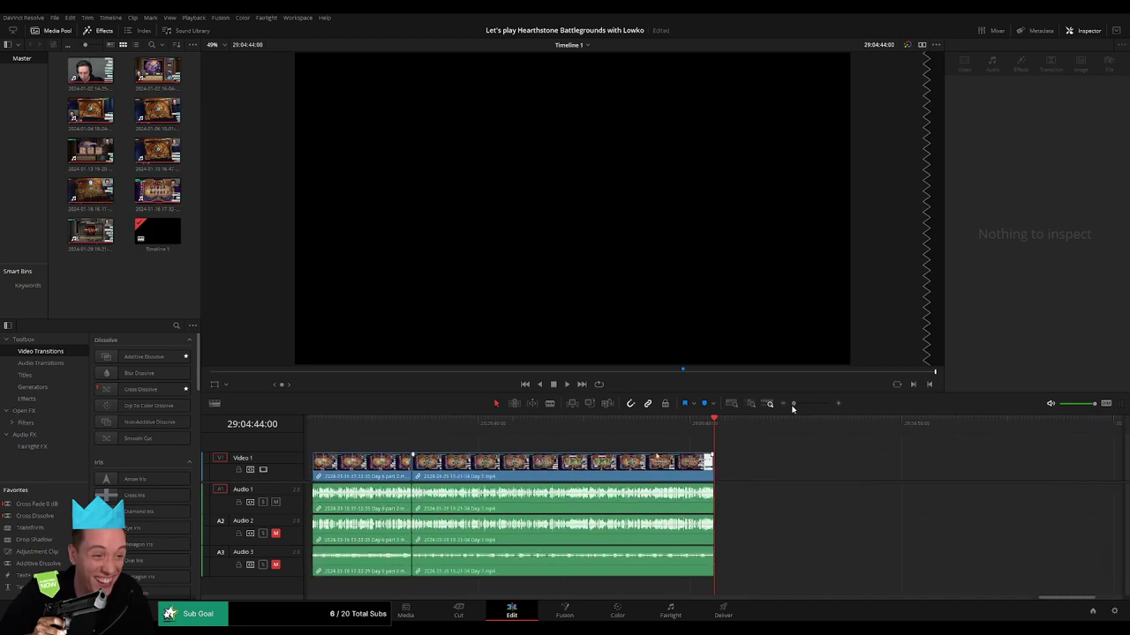
left_click(563, 424)
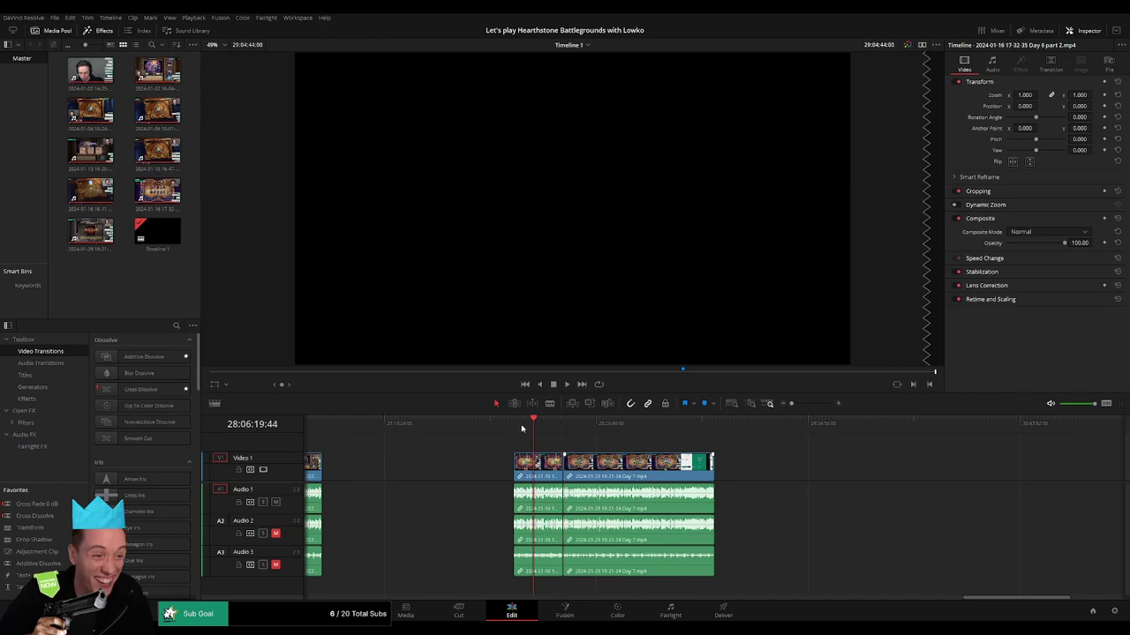
left_click_drag(529, 430, 696, 430)
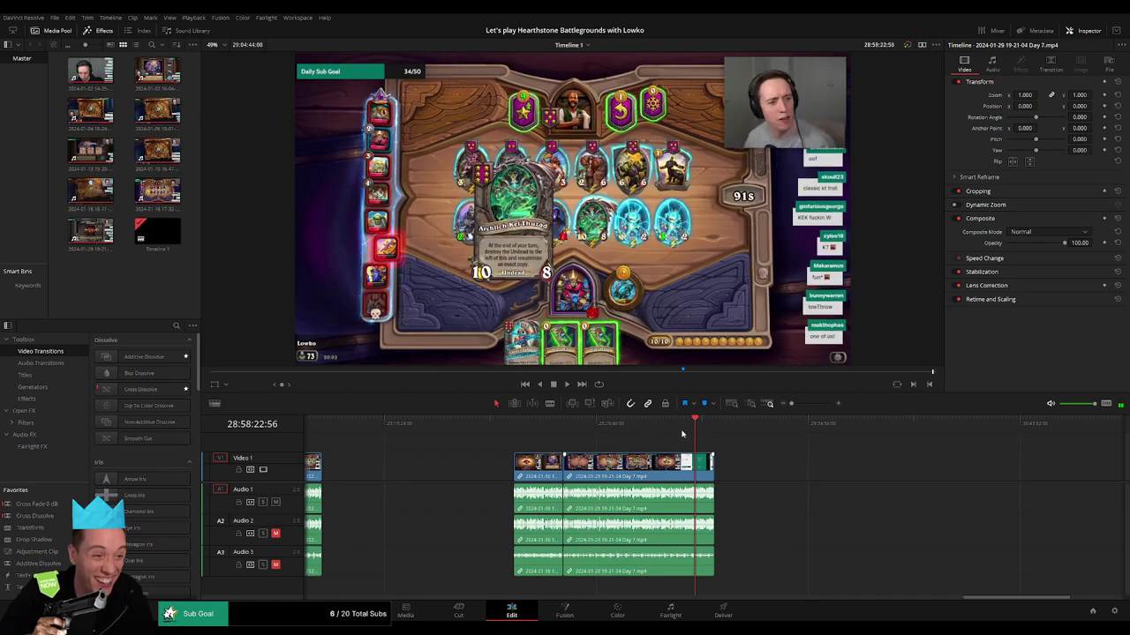
left_click(681, 431)
left_click_drag(791, 404, 805, 404)
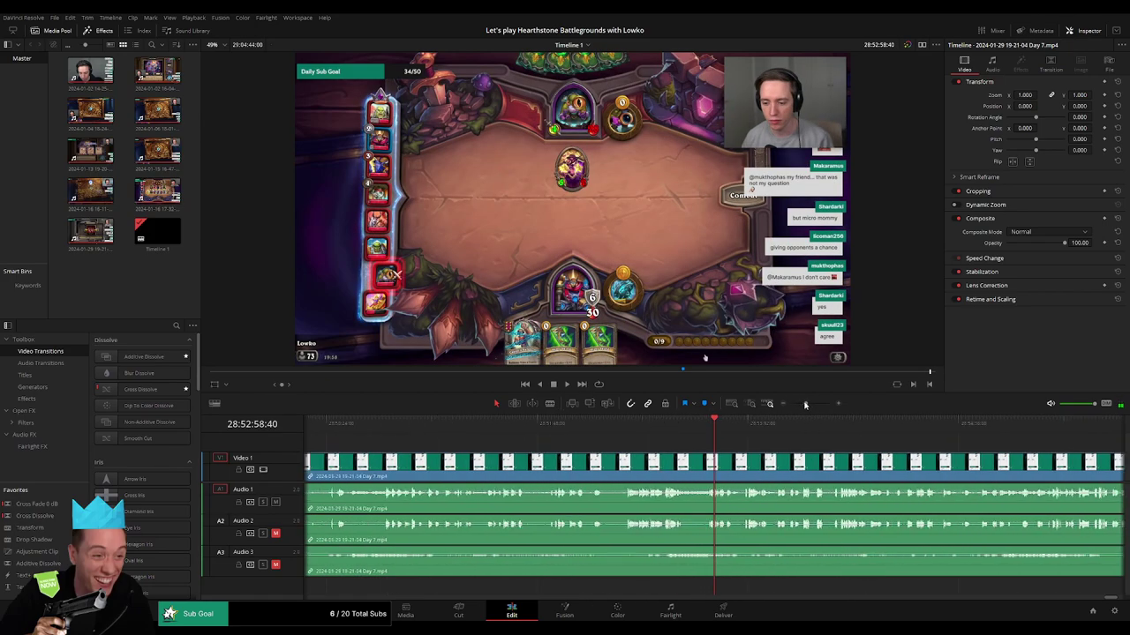
left_click(630, 429)
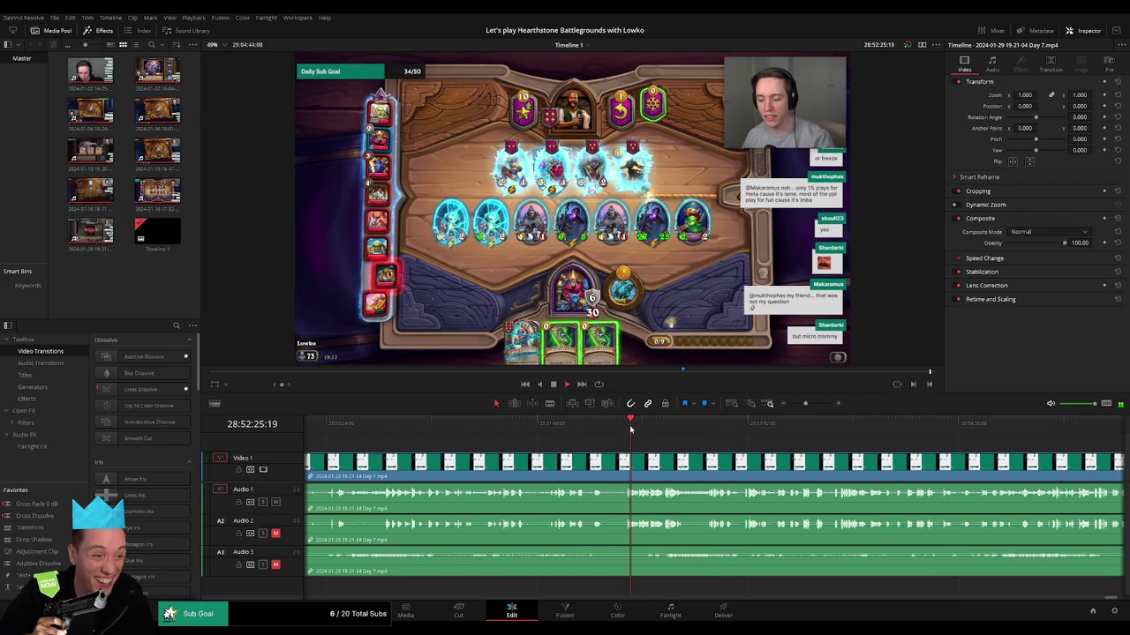
key("space")
left_click(554, 431)
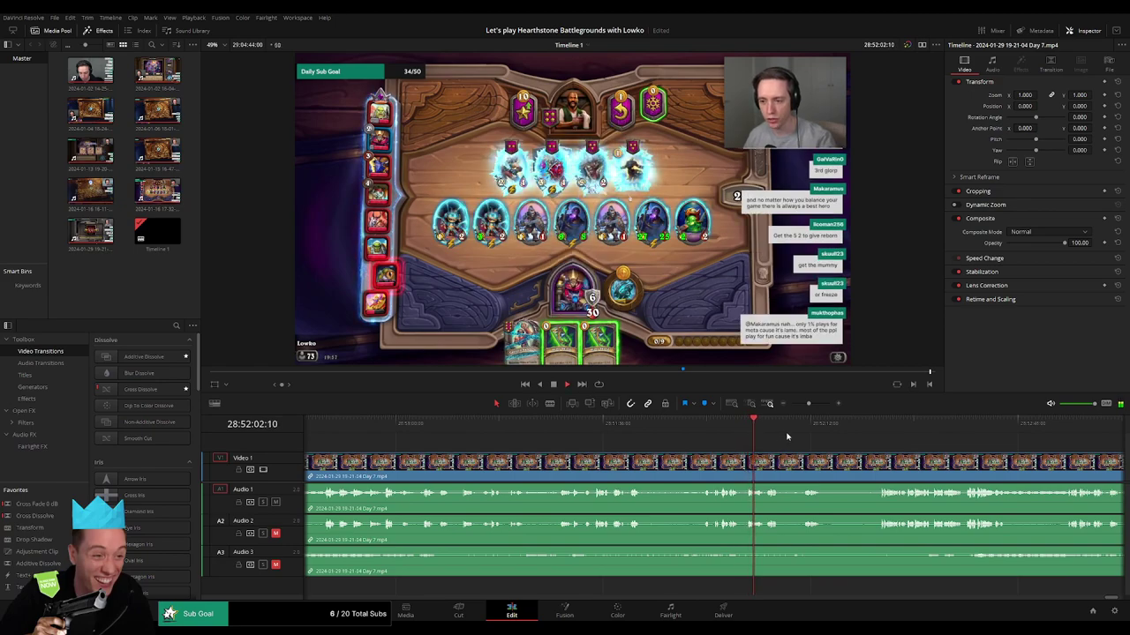
scroll(787, 436, "up", 3)
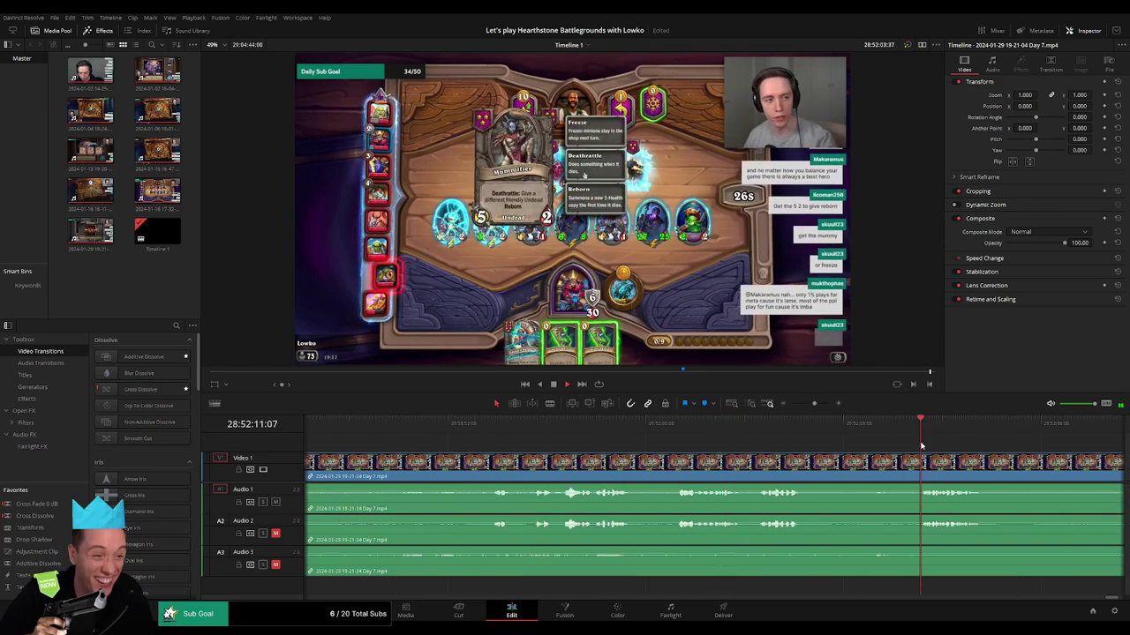
scroll(567, 426, "right", 3)
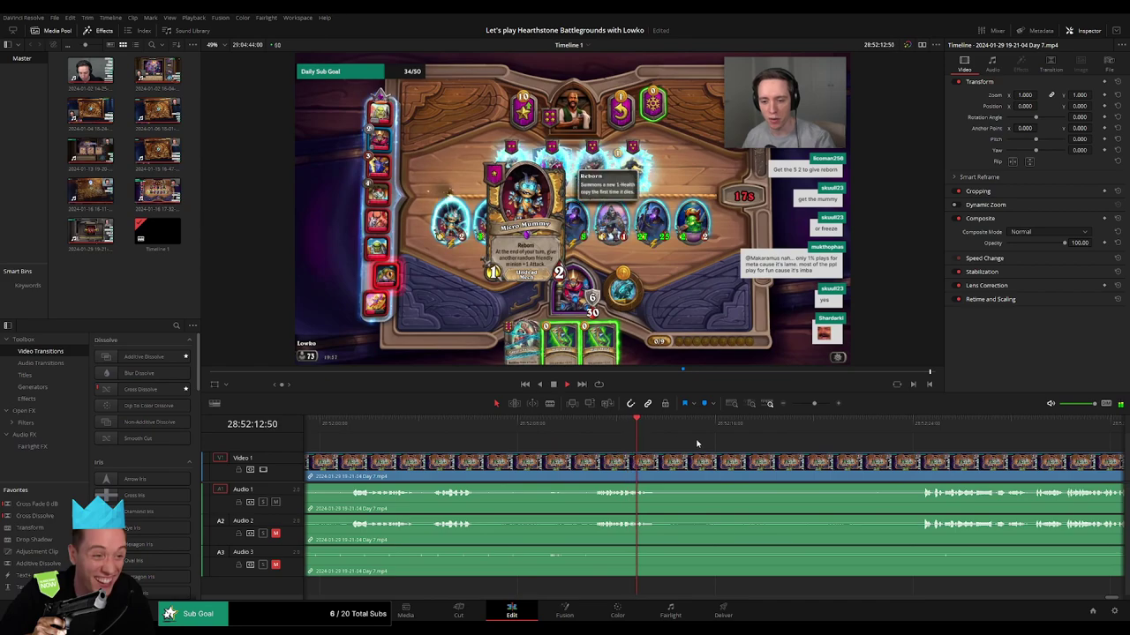
scroll(724, 440, "right", 2)
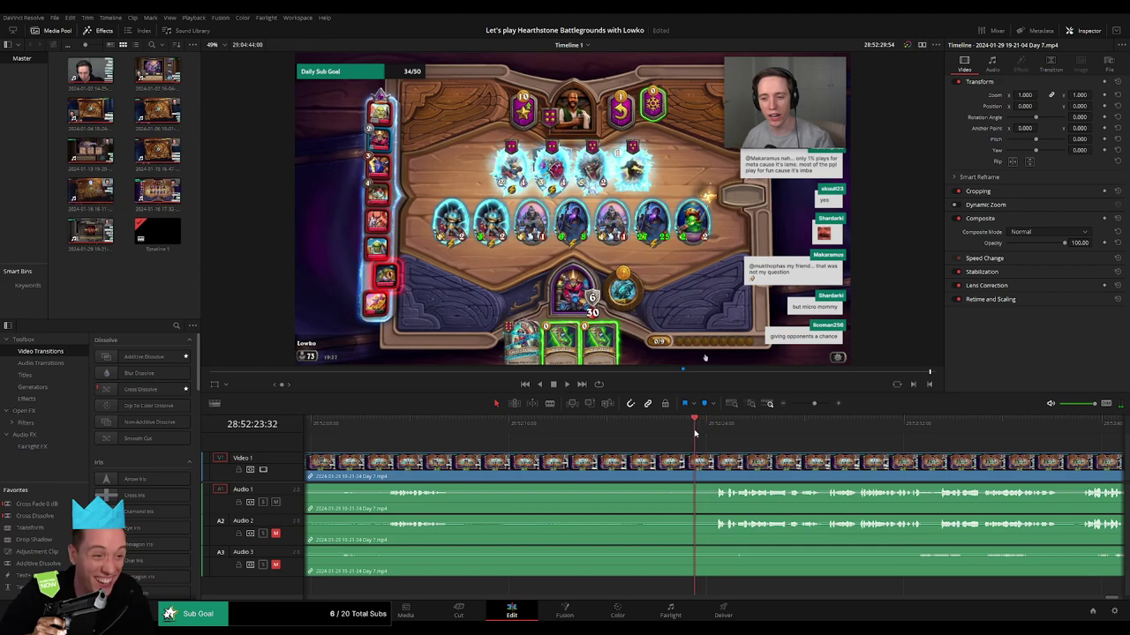
- Blade the Day 7 clip at 28:52:23:30 and fade the video and audio tracks out into the cut
left_click_drag(694, 434, 696, 433)
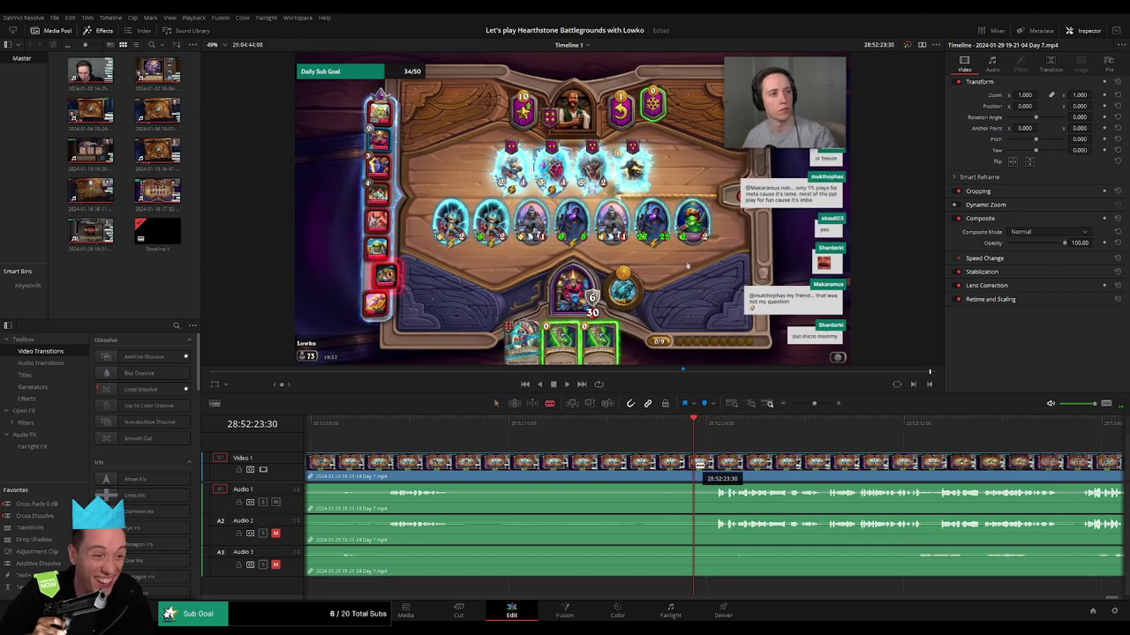
left_click(696, 463)
key("a")
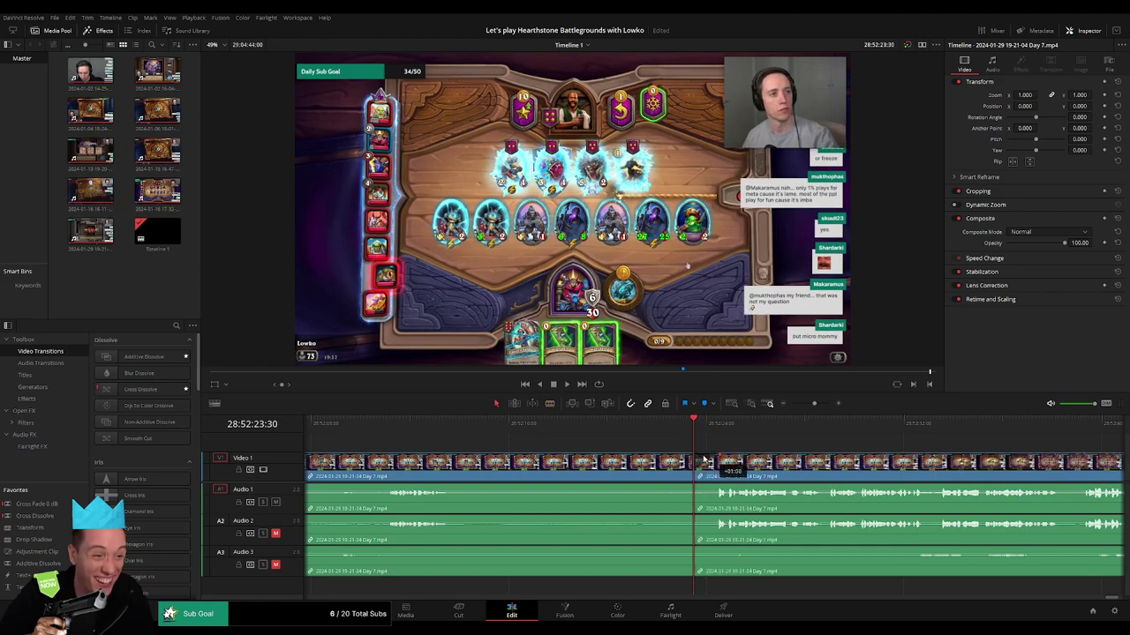
left_click_drag(706, 459, 664, 458)
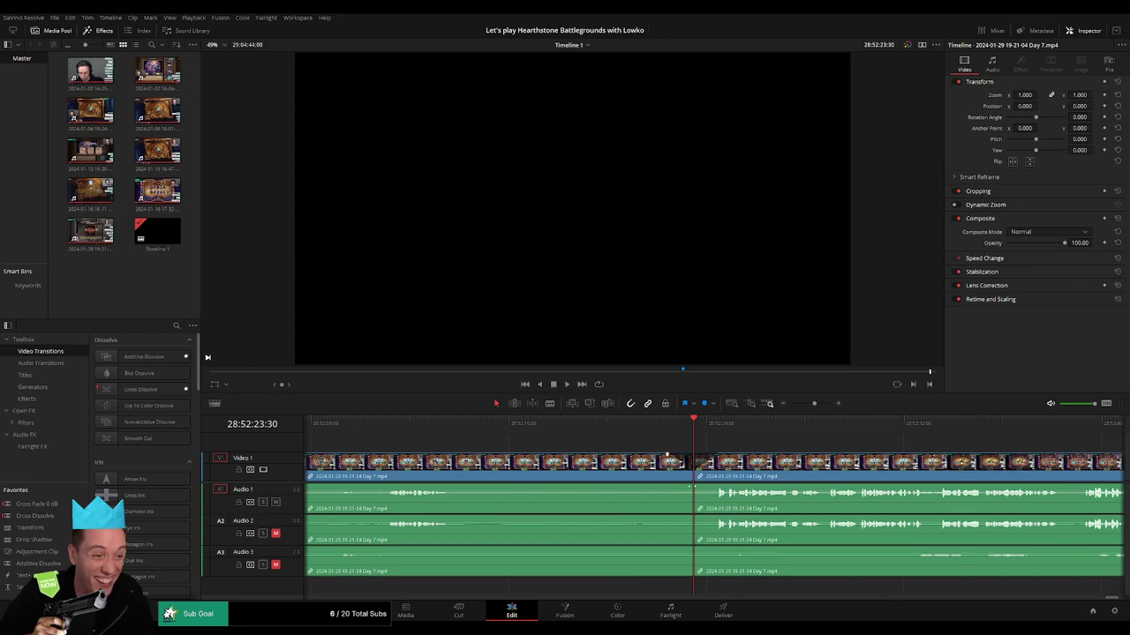
left_click_drag(692, 487, 670, 486)
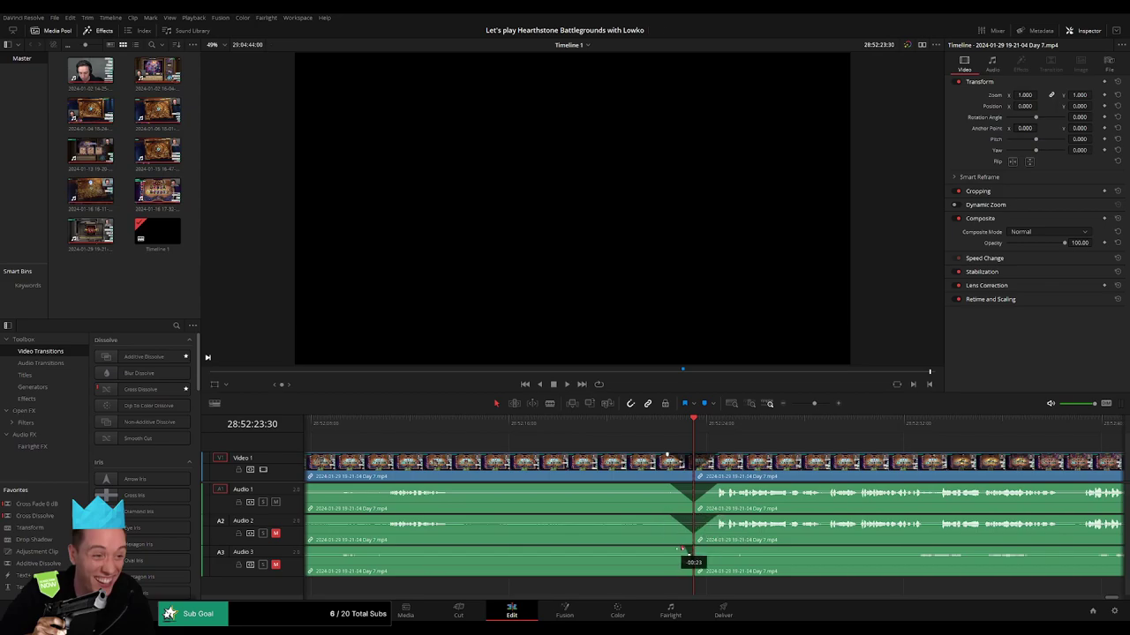
left_click_drag(682, 549, 671, 549)
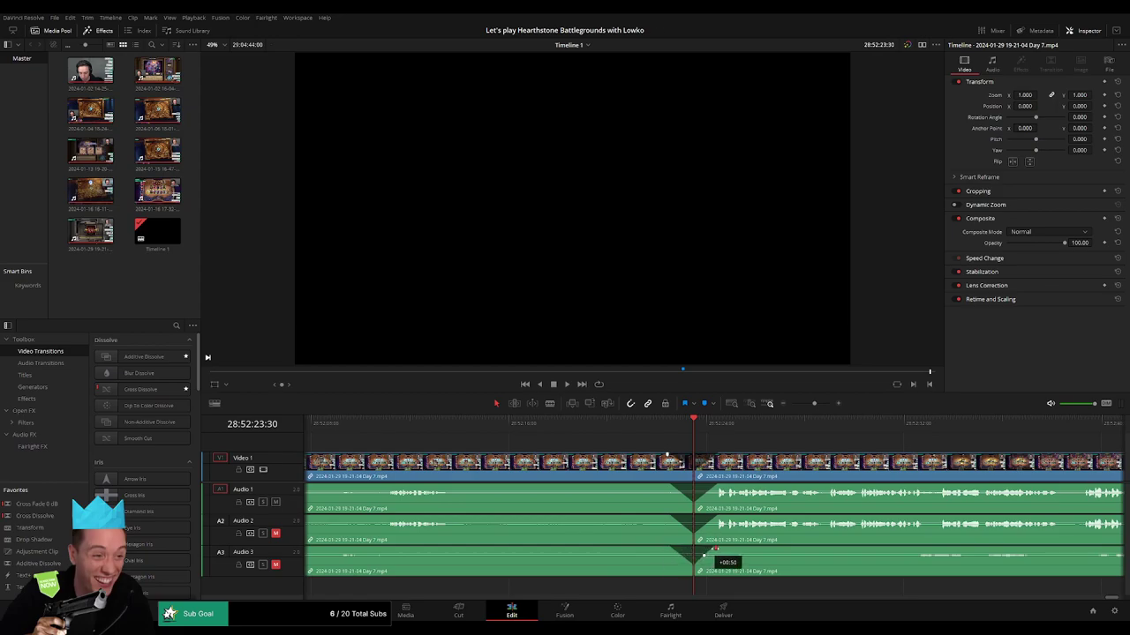
- Slide the next Day 6 part 2 clip left so it butts against the preceding one
scroll(810, 421, "down", 3)
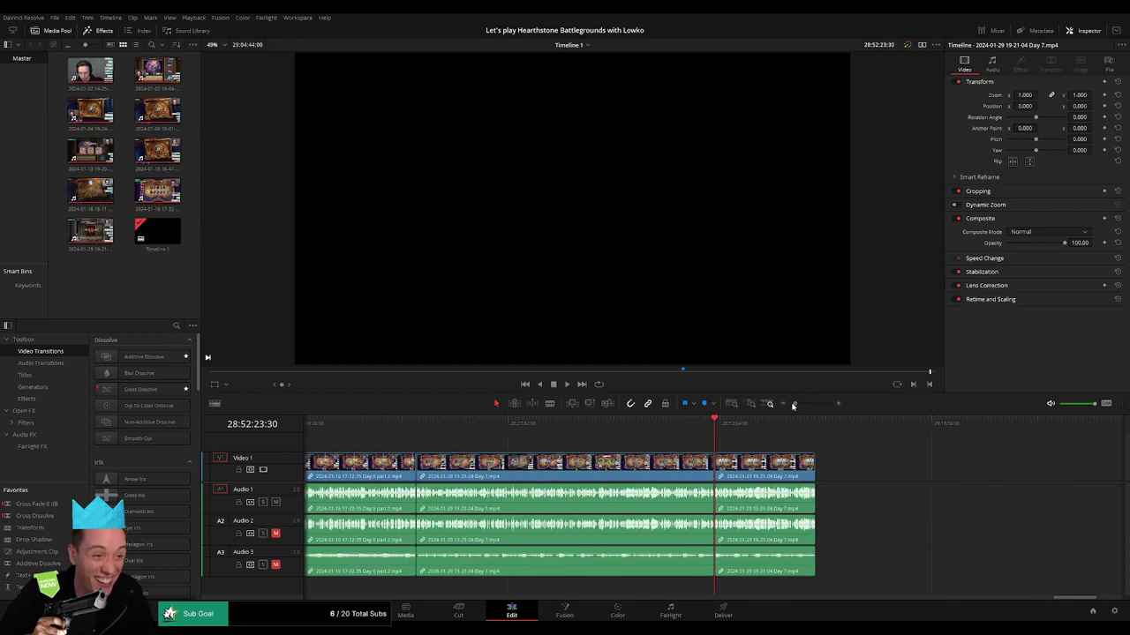
scroll(617, 459, "up", 3)
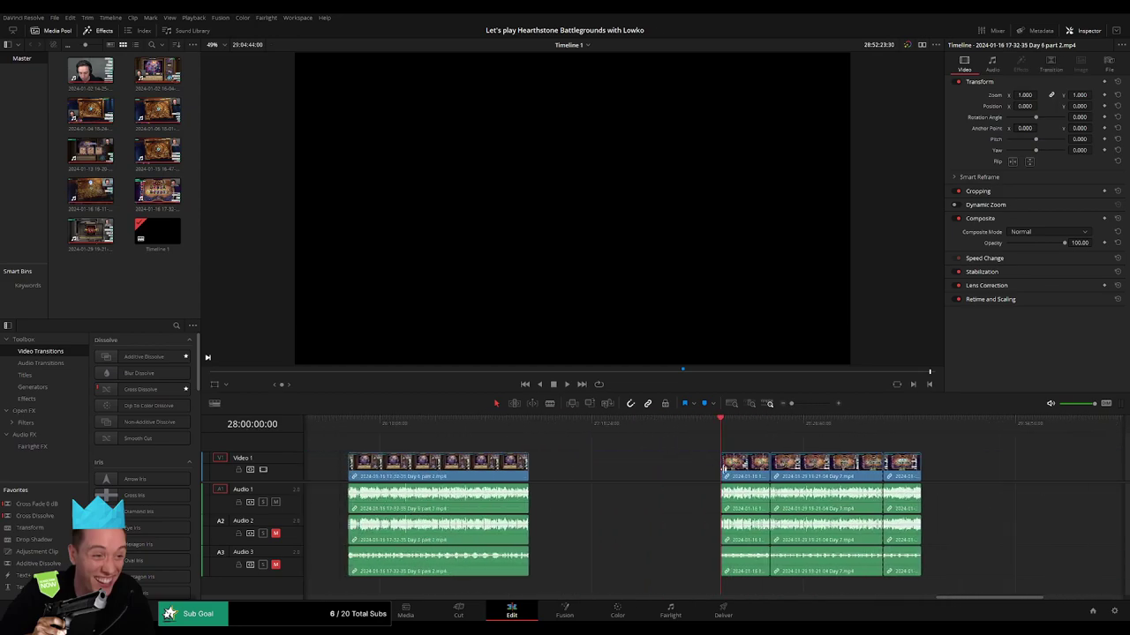
left_click_drag(753, 472, 558, 478)
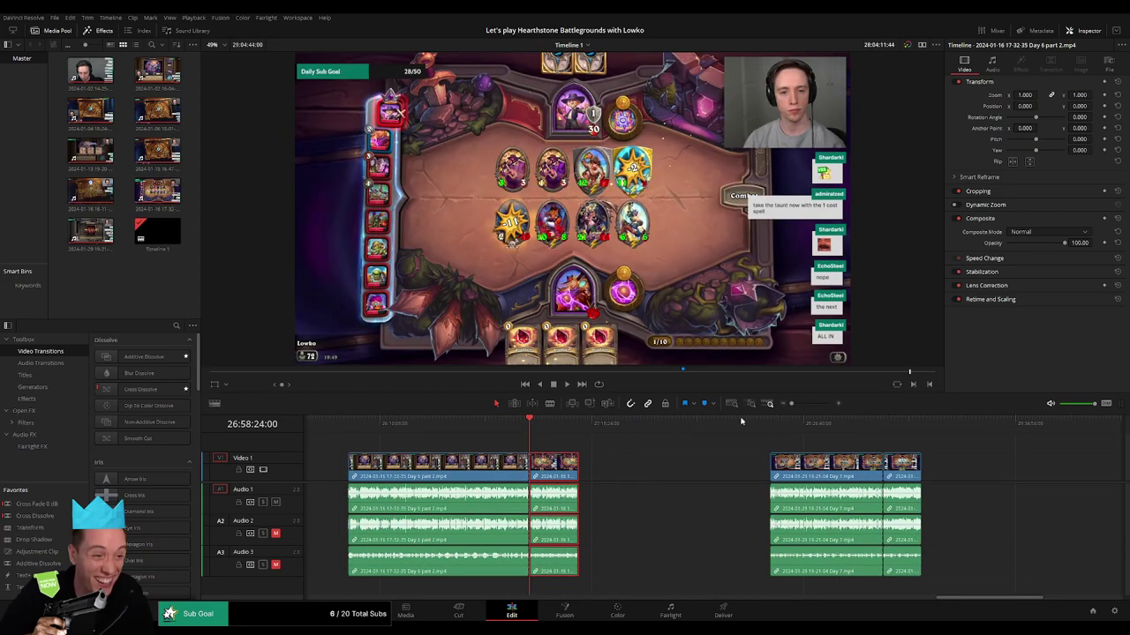
- Review the footage and split Day 6 part 2 at 26:52:09:00 across all tracks
left_click_drag(791, 403, 803, 405)
mouse_move(491, 434)
left_mouse_down()
mouse_move(402, 439)
mouse_move(539, 434)
left_mouse_up()
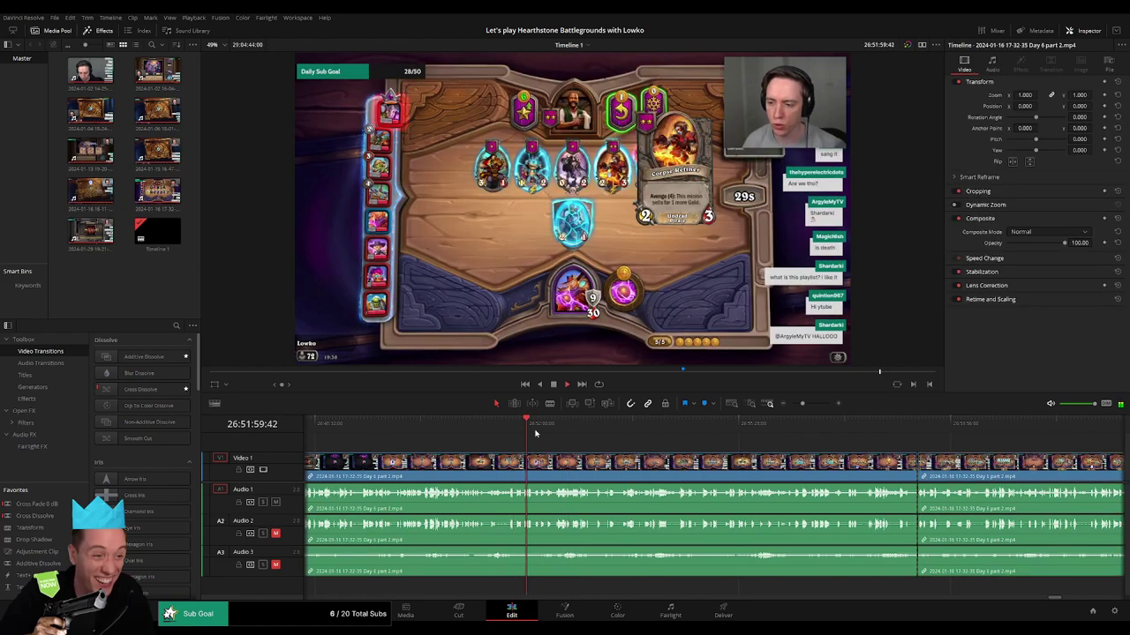
left_click_drag(802, 403, 812, 403)
key("space")
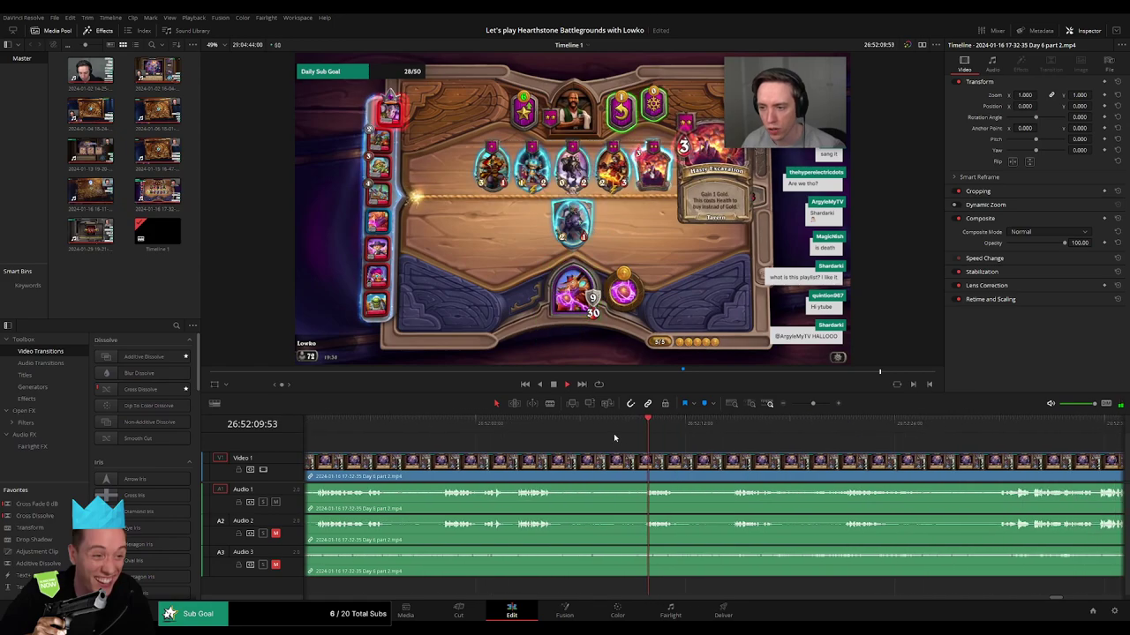
left_click_drag(743, 432, 633, 429)
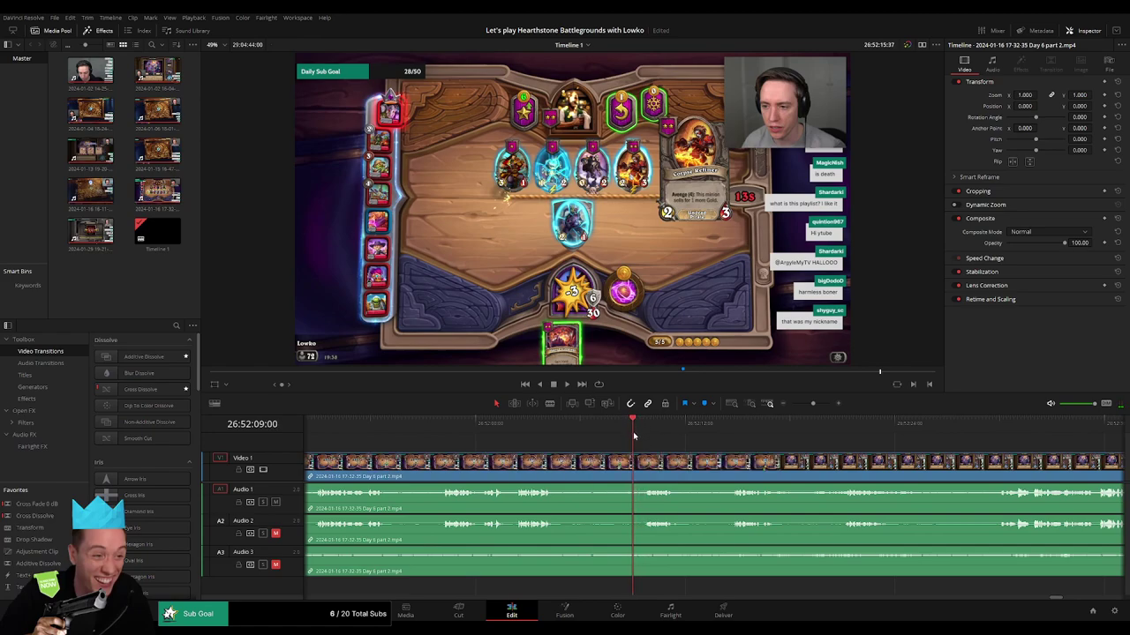
key("ctrl+b")
left_click_drag(814, 404, 799, 404)
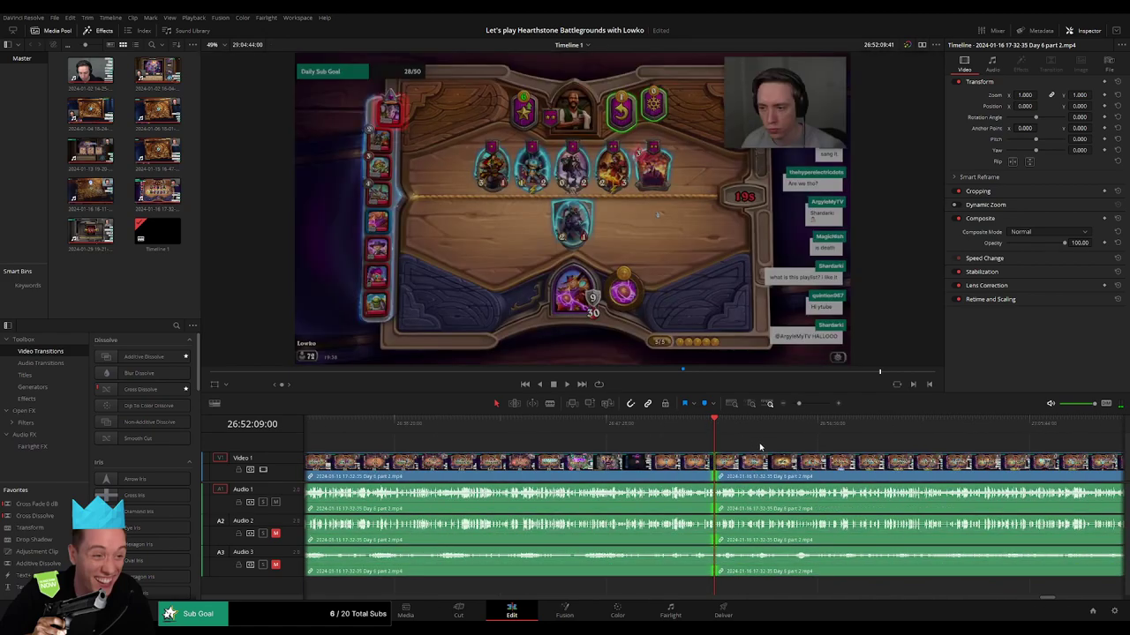
- Shift the clip groups later on the timeline to rearrange them
left_click_drag(798, 404, 791, 405)
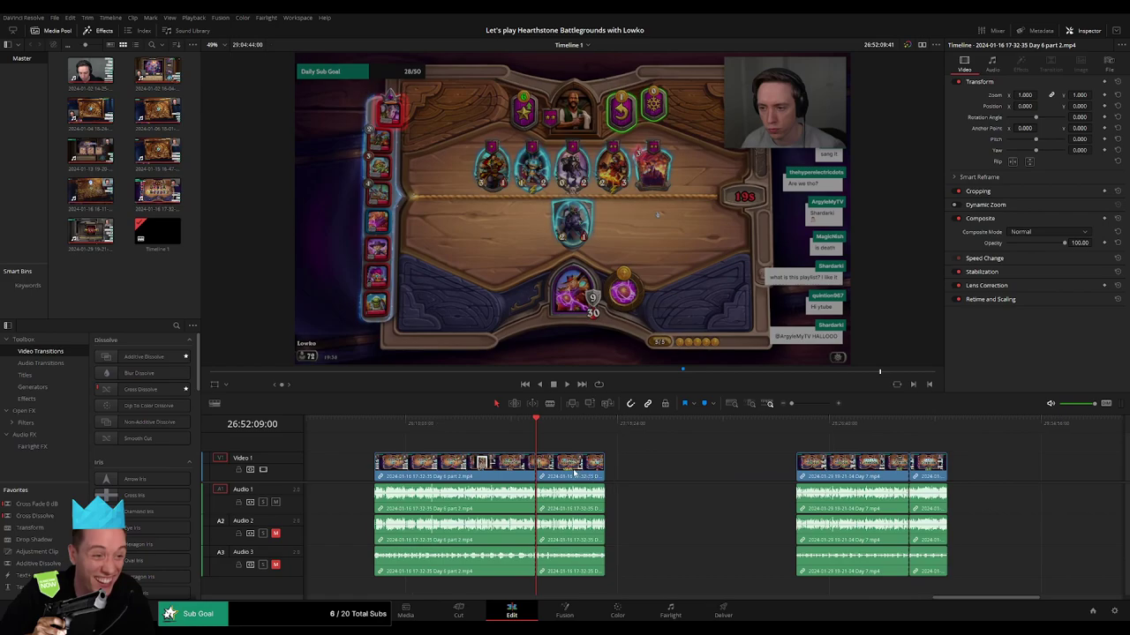
left_click_drag(569, 468, 760, 467)
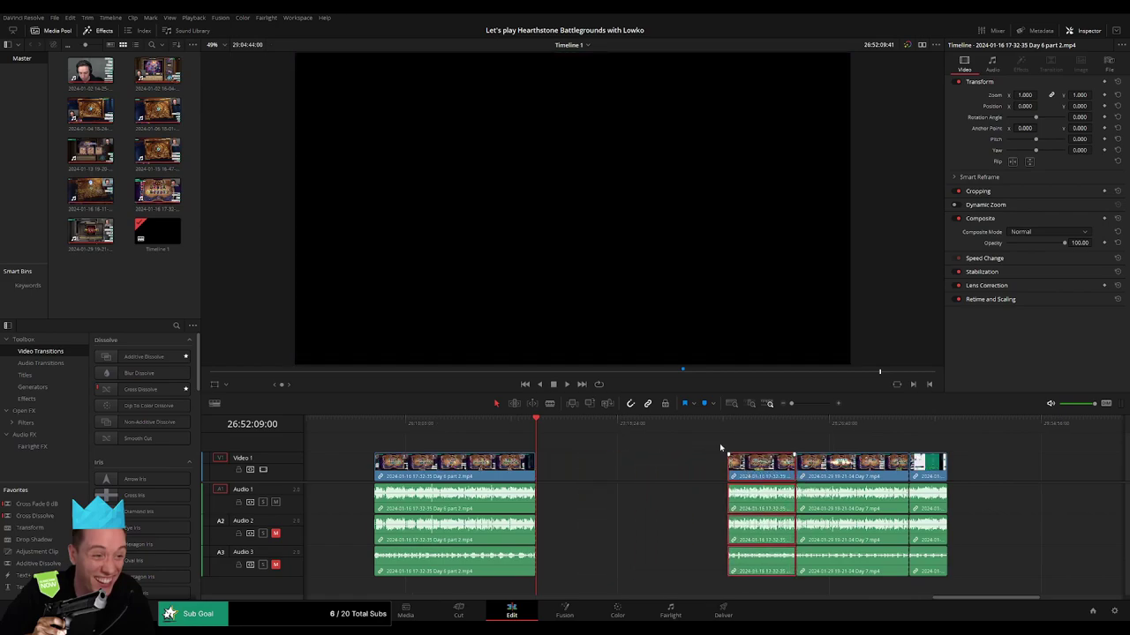
left_click(725, 431)
scroll(642, 444, "right", 3)
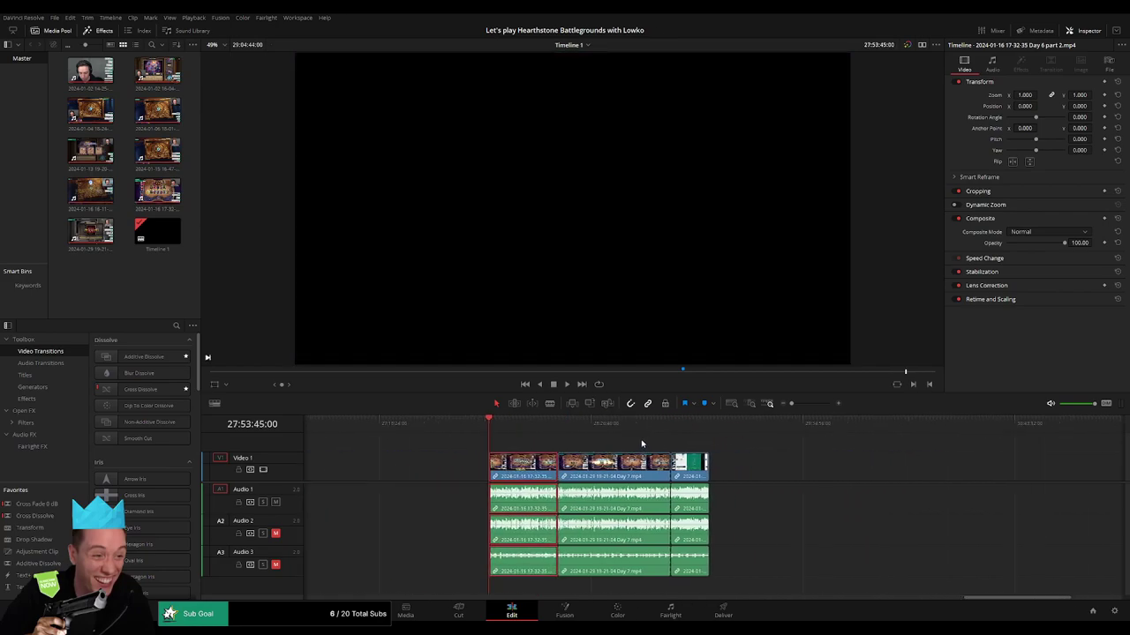
left_click(673, 427)
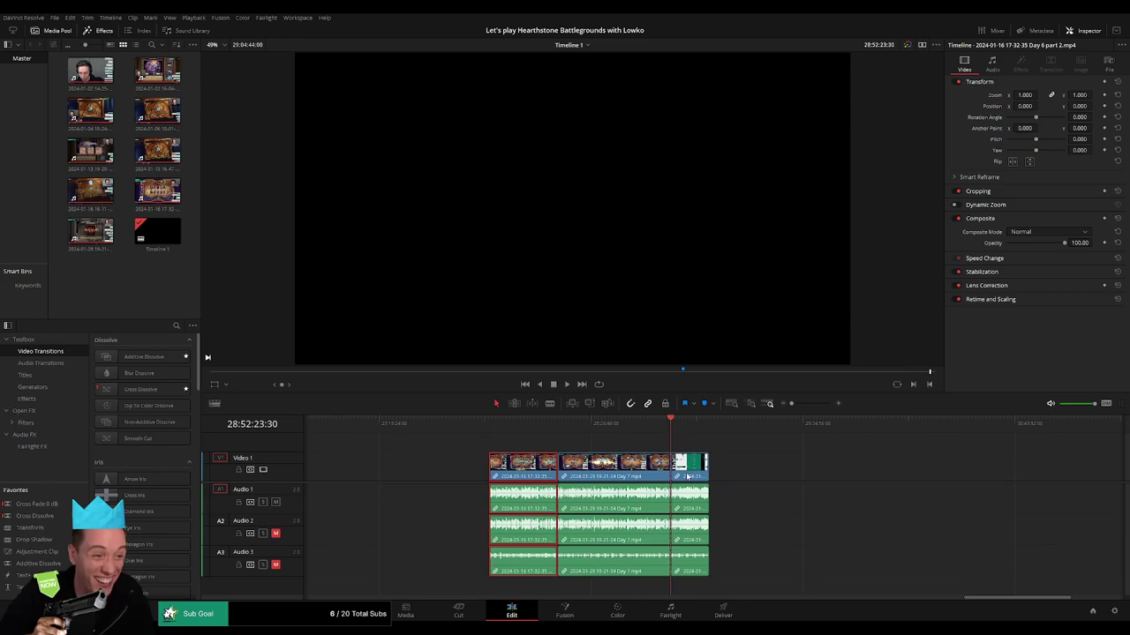
left_click(785, 462)
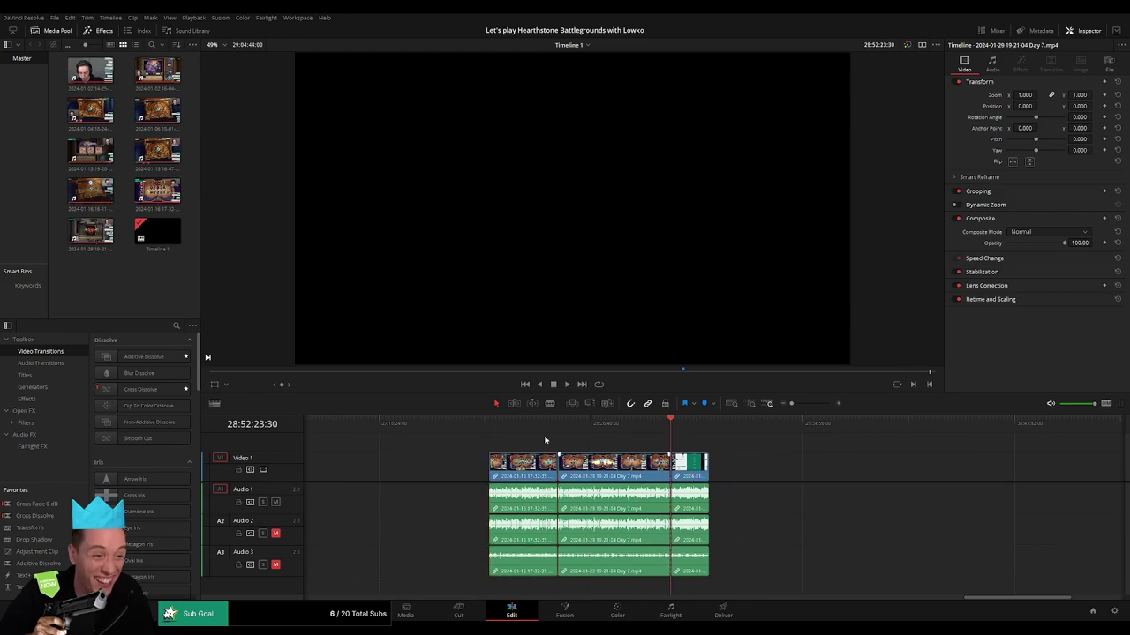
left_click(489, 427)
mouse_move(776, 446)
left_mouse_down()
mouse_move(490, 481)
mouse_move(642, 463)
left_mouse_up()
left_click_drag(504, 428, 509, 430)
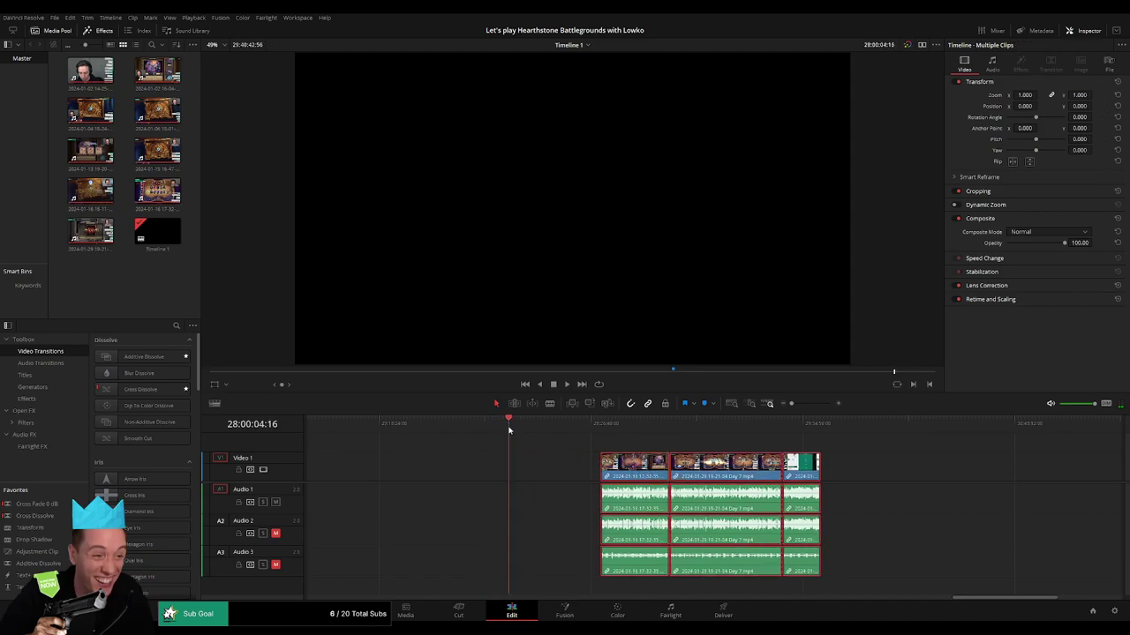
- Slide the right clip group left so Day 7 butts against Day 6 part 2, and check the join
left_click(793, 410)
left_click(712, 430)
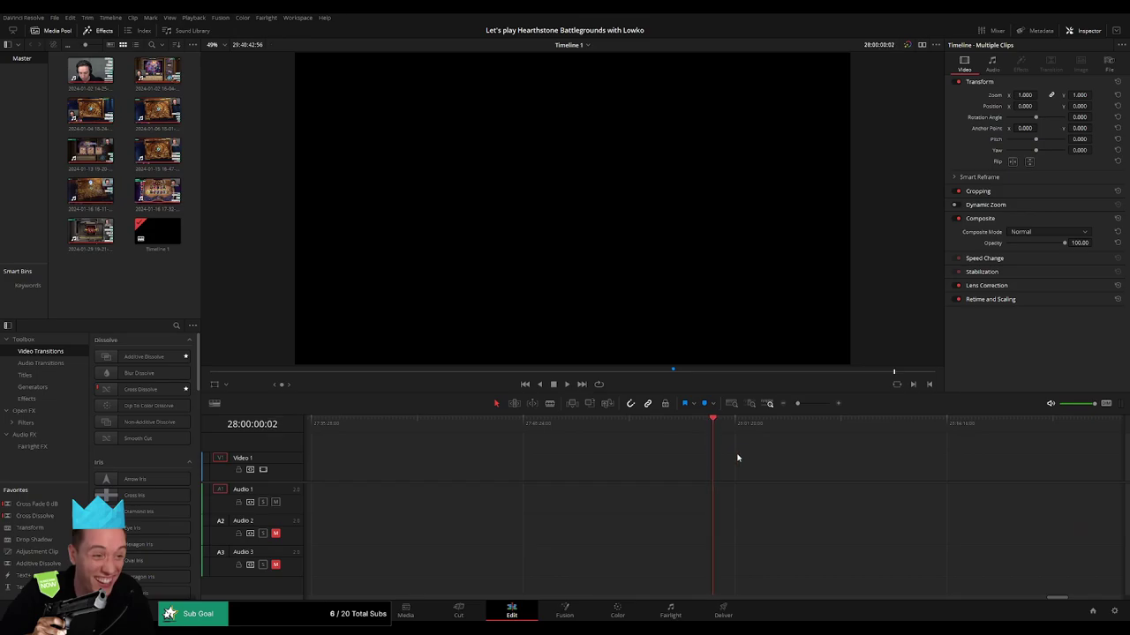
left_click_drag(805, 406, 791, 404)
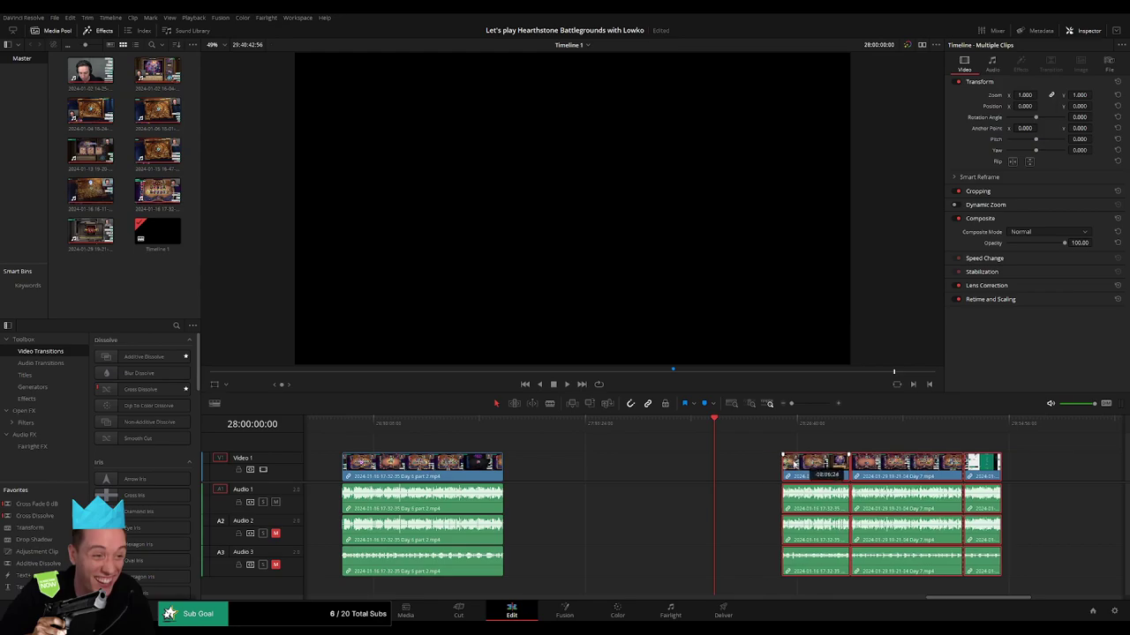
left_click_drag(884, 463, 791, 447)
scroll(792, 446, "right", 5)
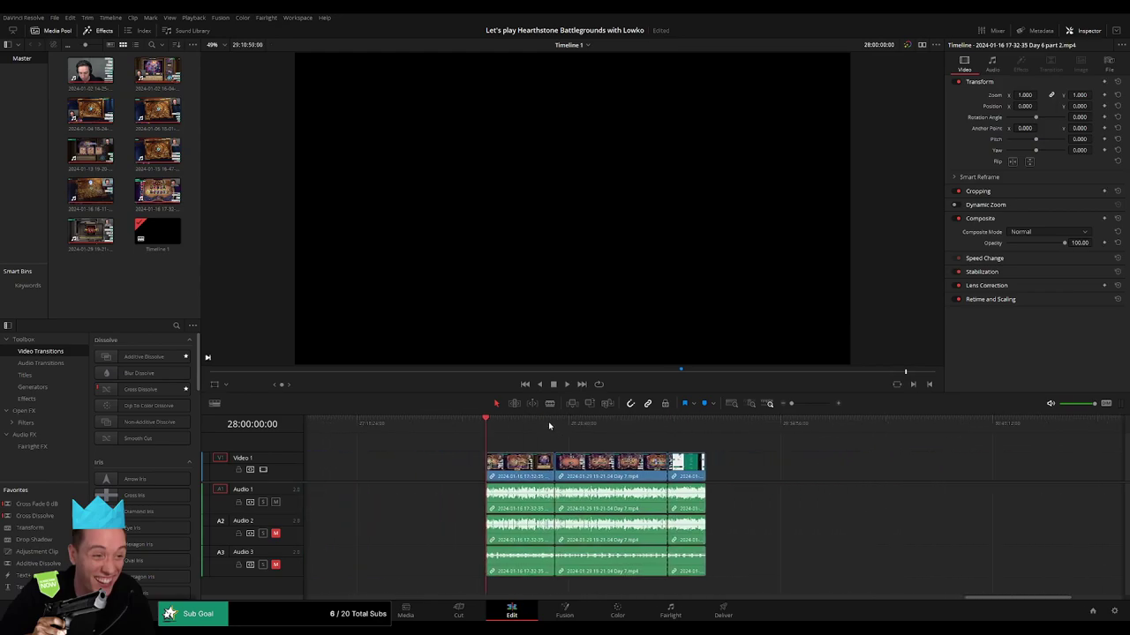
left_click(549, 422)
left_click_drag(791, 404, 811, 403)
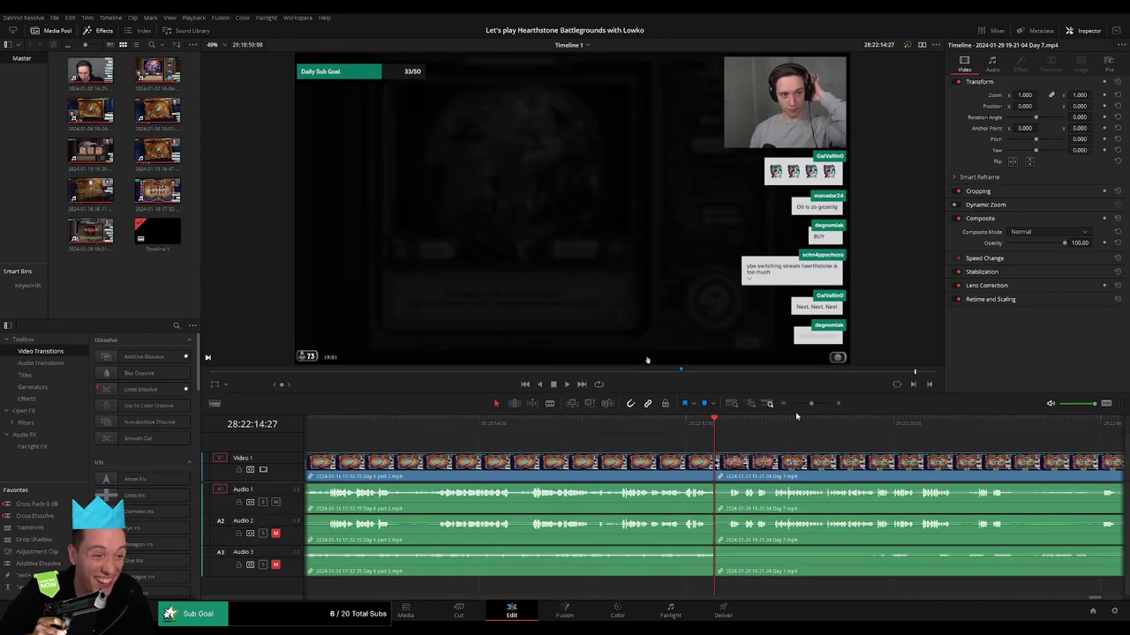
left_click(693, 427)
left_click(698, 427)
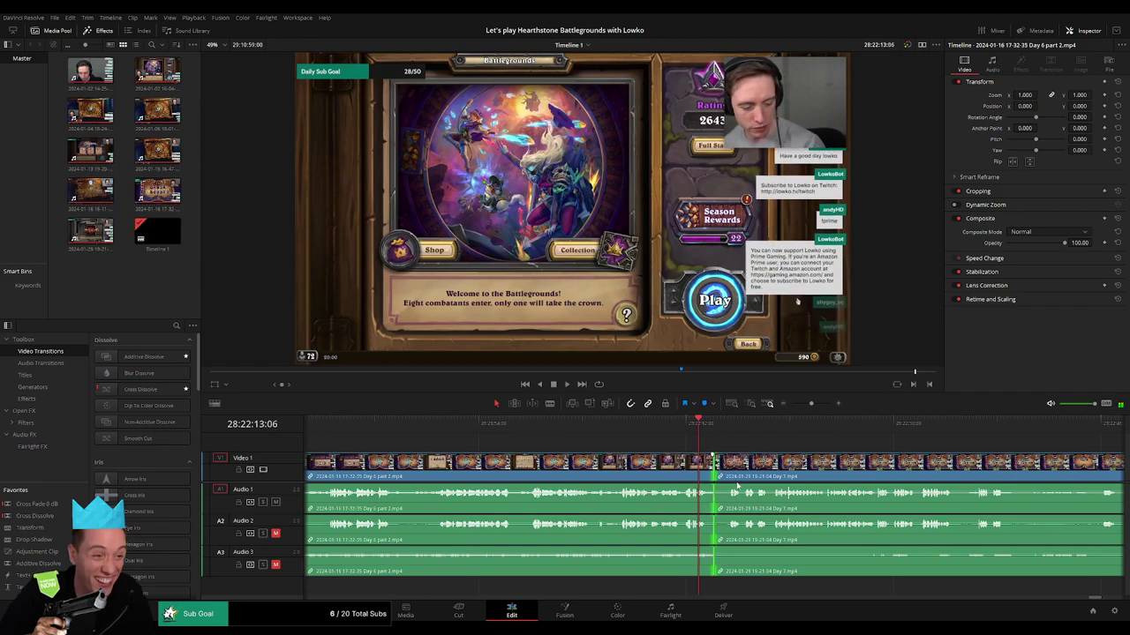
key("space")
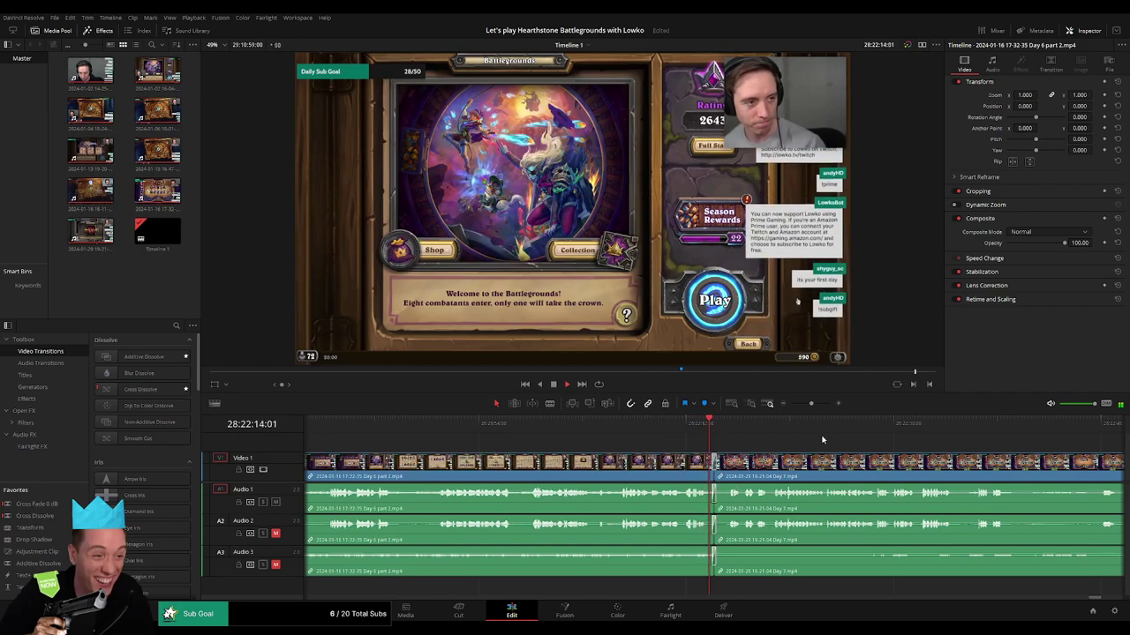
left_click_drag(811, 403, 790, 405)
left_click(834, 422)
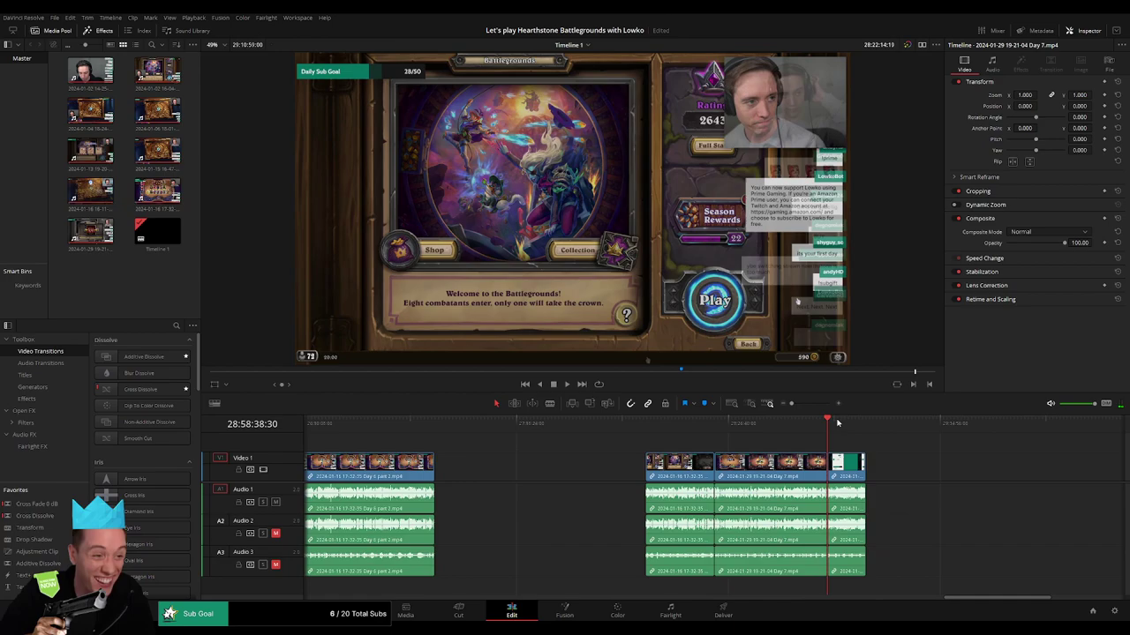
left_click(814, 425)
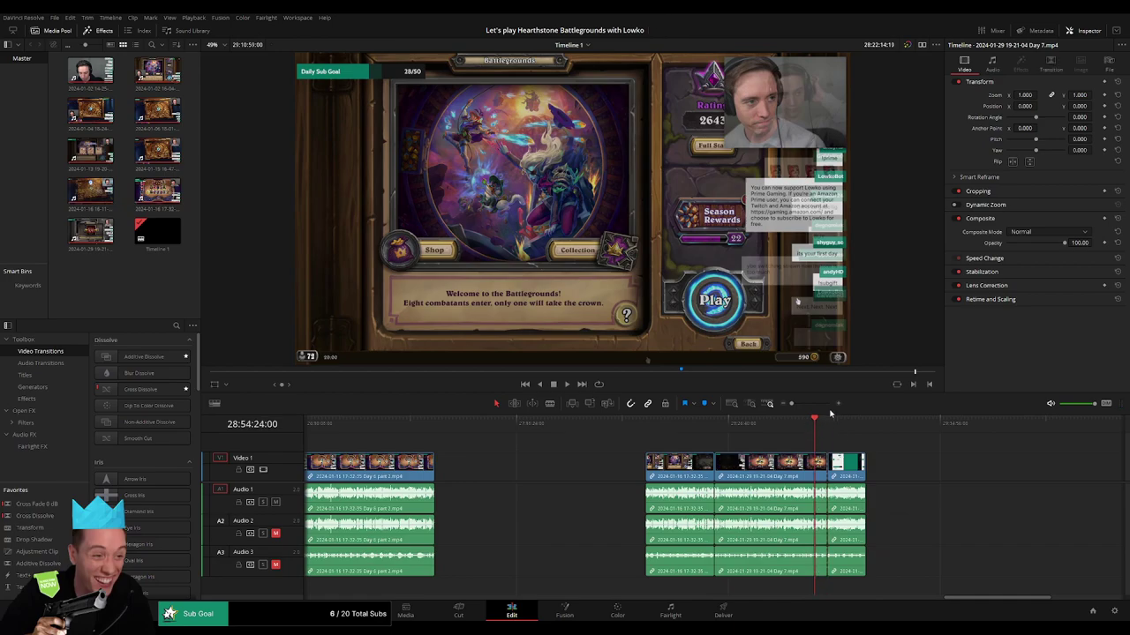
- Zoom in and shuttle backward and forward through the Day 7 footage
key("ctrl+equal")
left_click(706, 432)
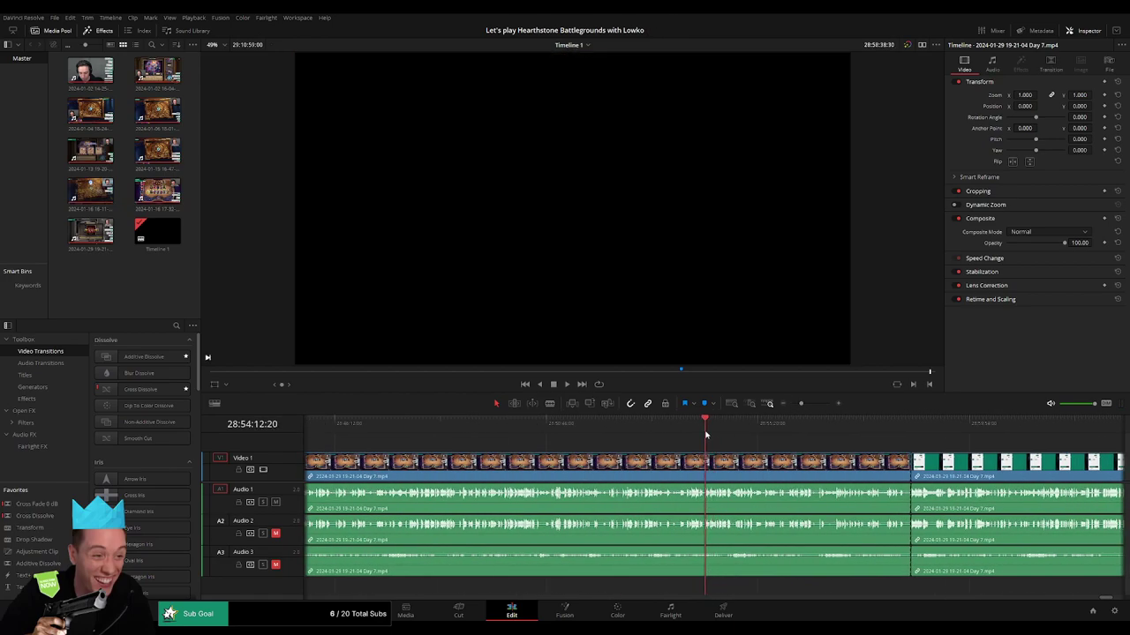
left_click_drag(801, 403, 813, 403)
left_click(579, 424)
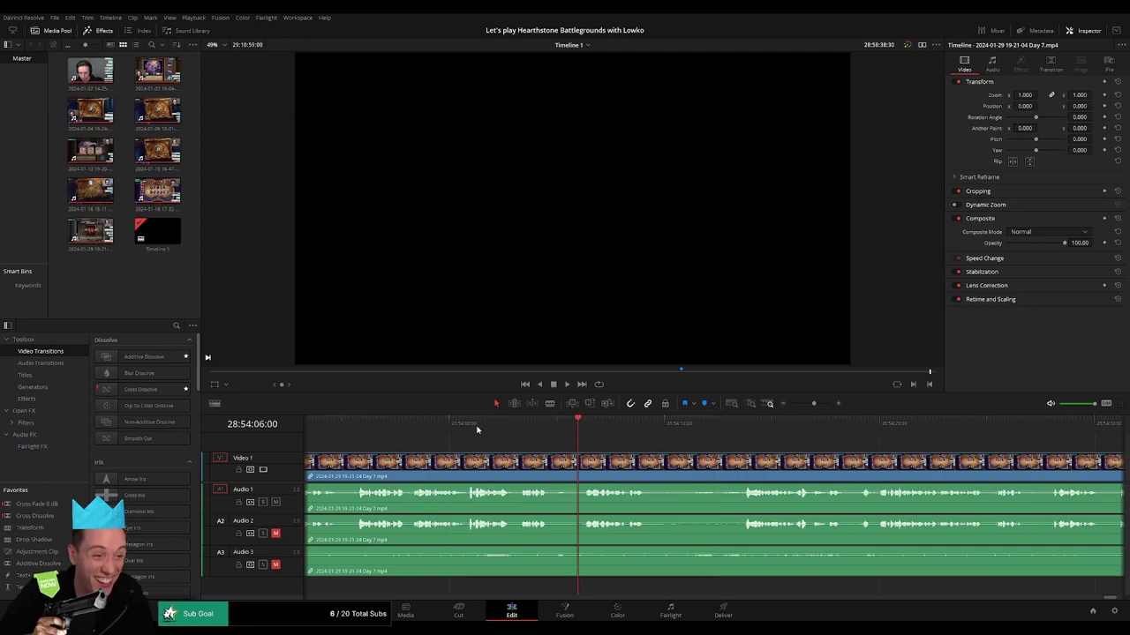
key("j")
key("j")
left_click(591, 432)
key("l")
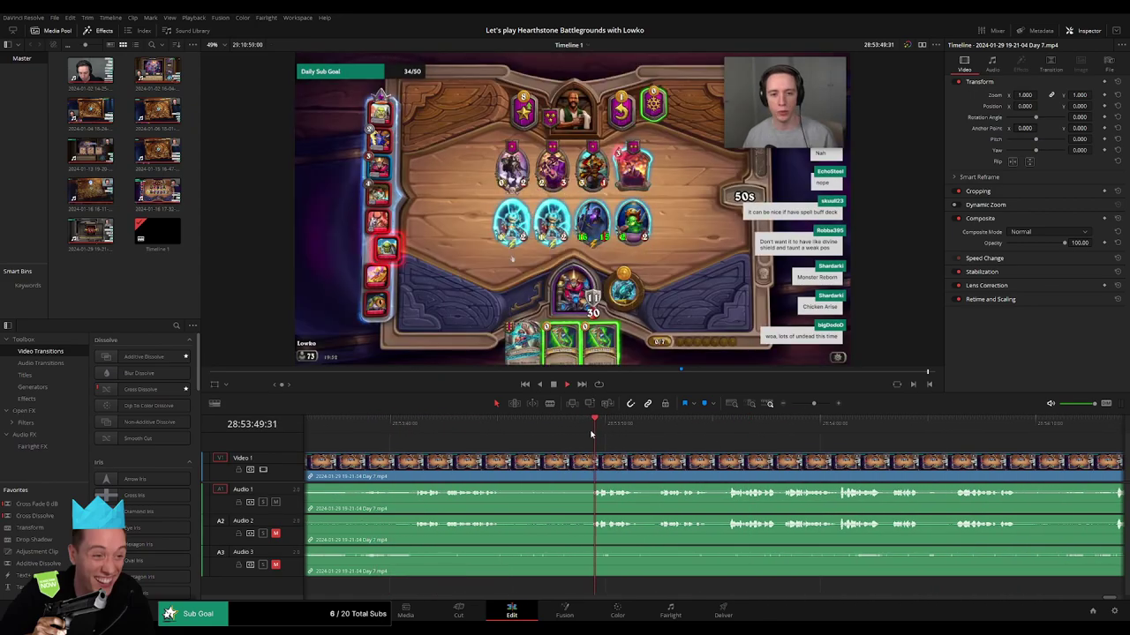
- Jump back through the Day 7 boards to the Micro Mummy turn
left_click(419, 433)
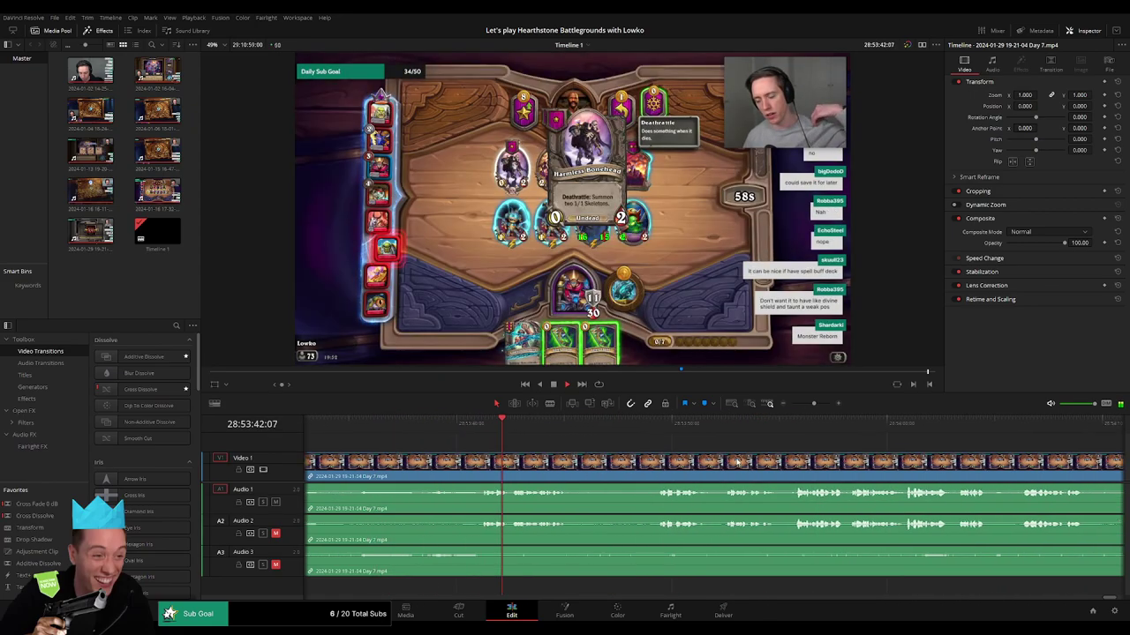
left_click(413, 429)
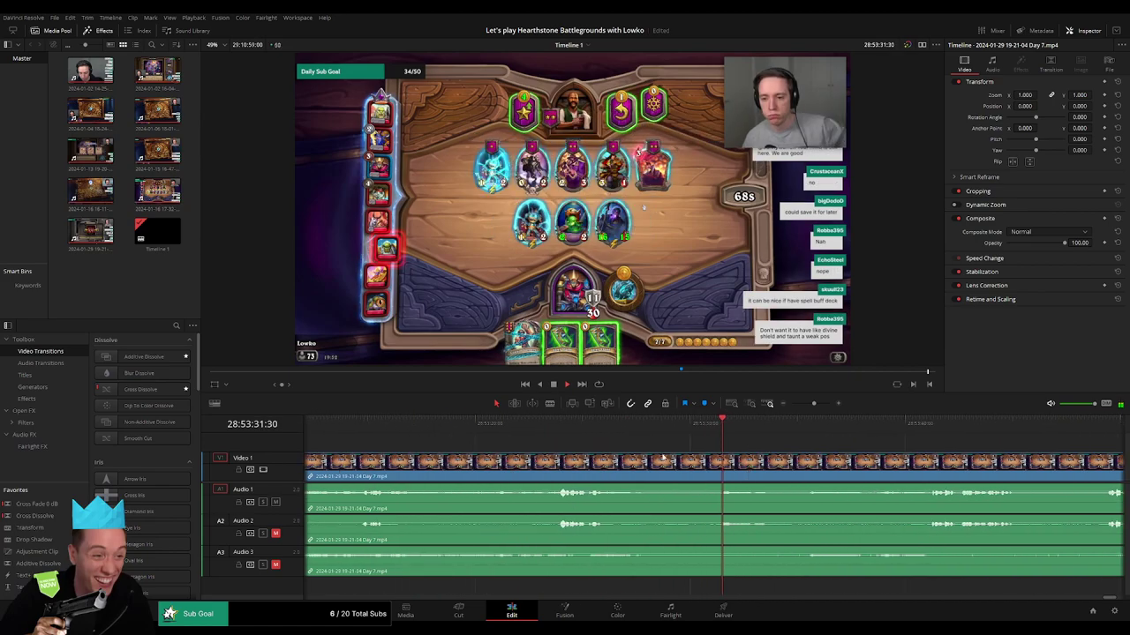
left_click(561, 432)
left_click(556, 429)
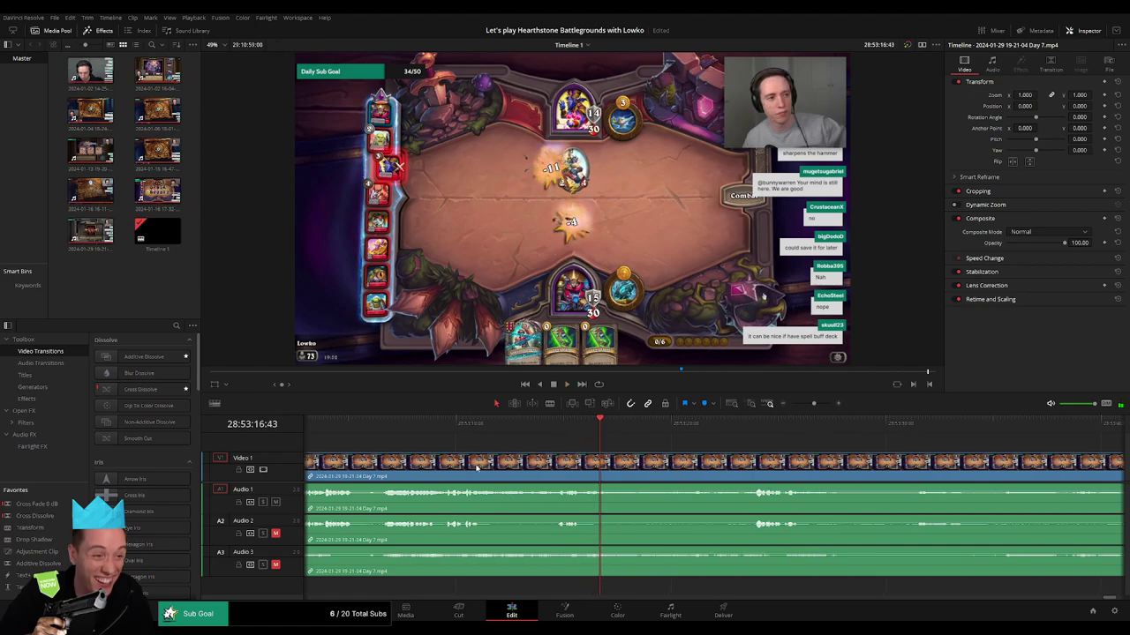
left_click(473, 429)
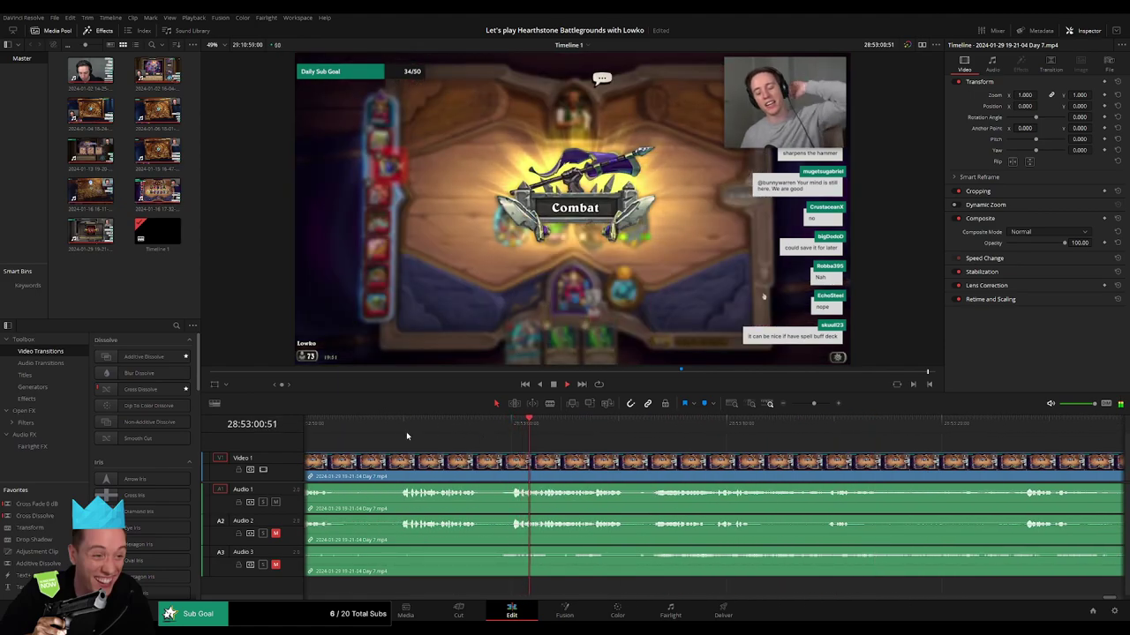
left_click(407, 433)
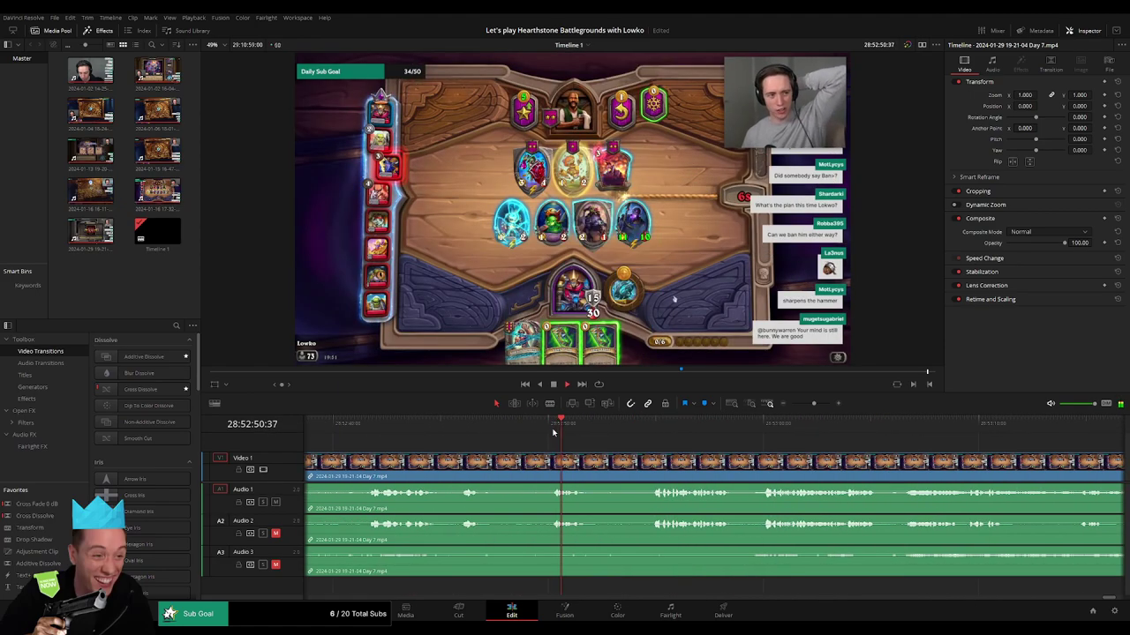
left_click(481, 430)
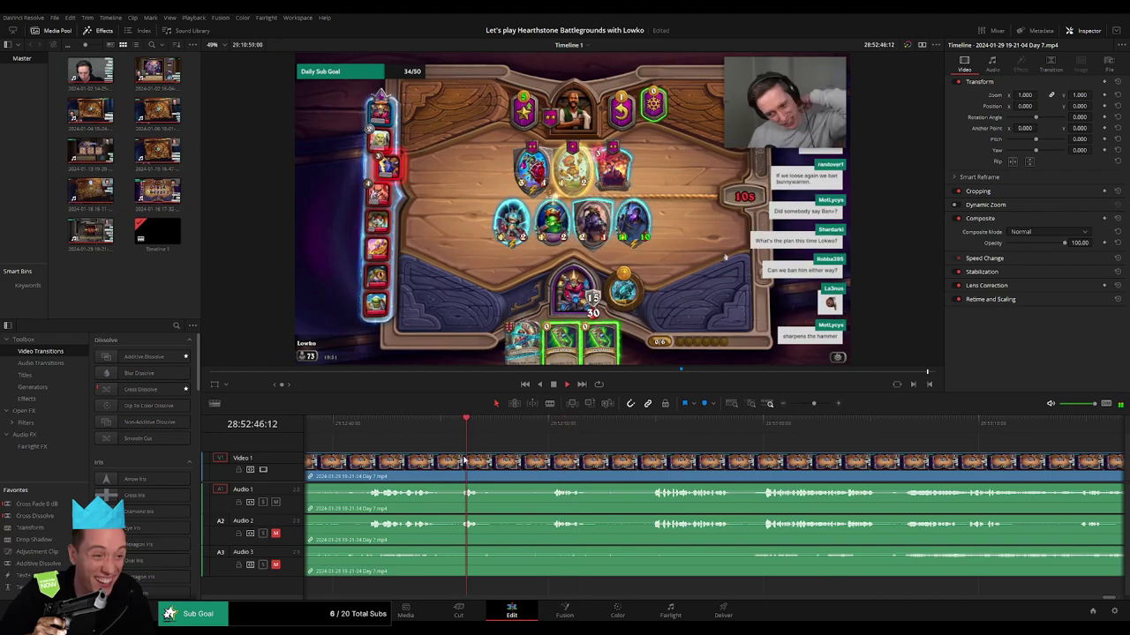
left_click(402, 433)
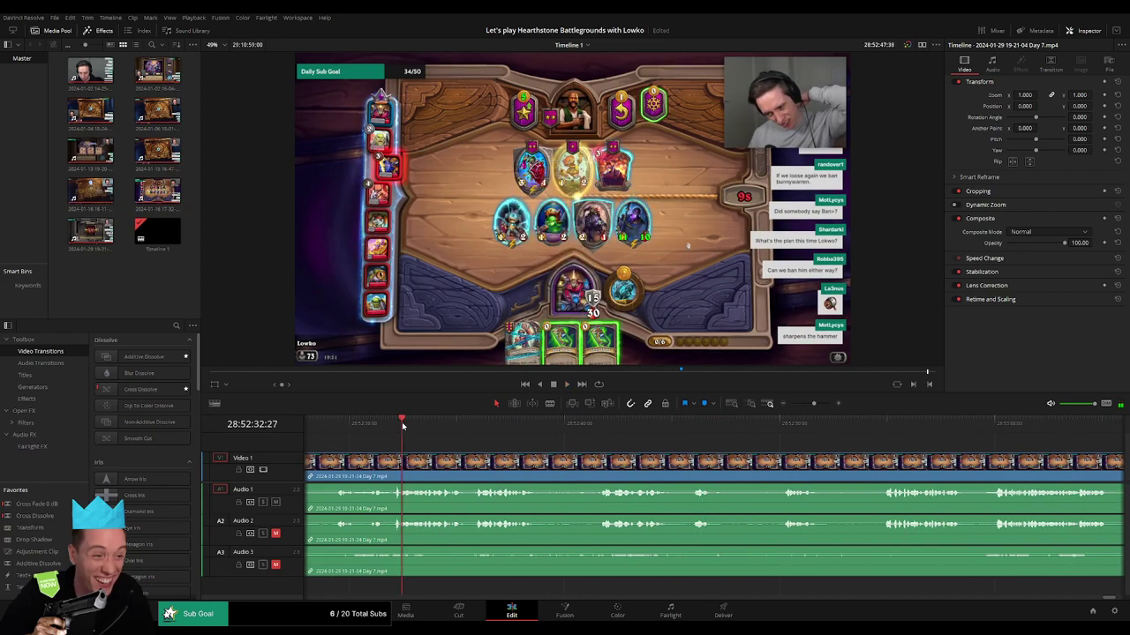
left_click(454, 433)
left_click(509, 436)
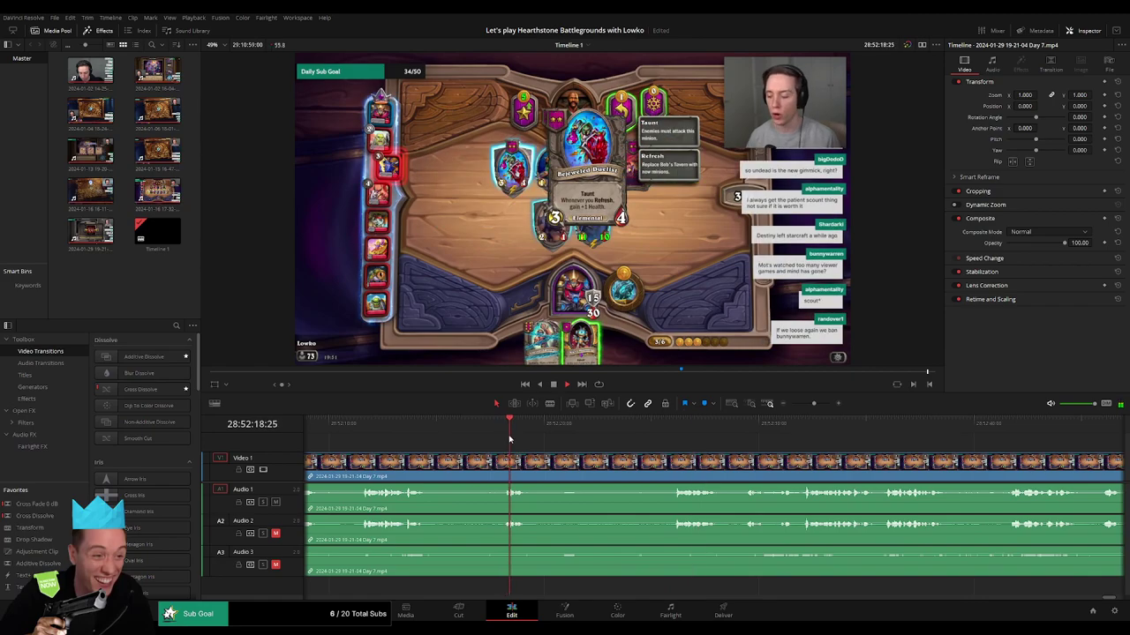
left_click(510, 436)
left_click(528, 434)
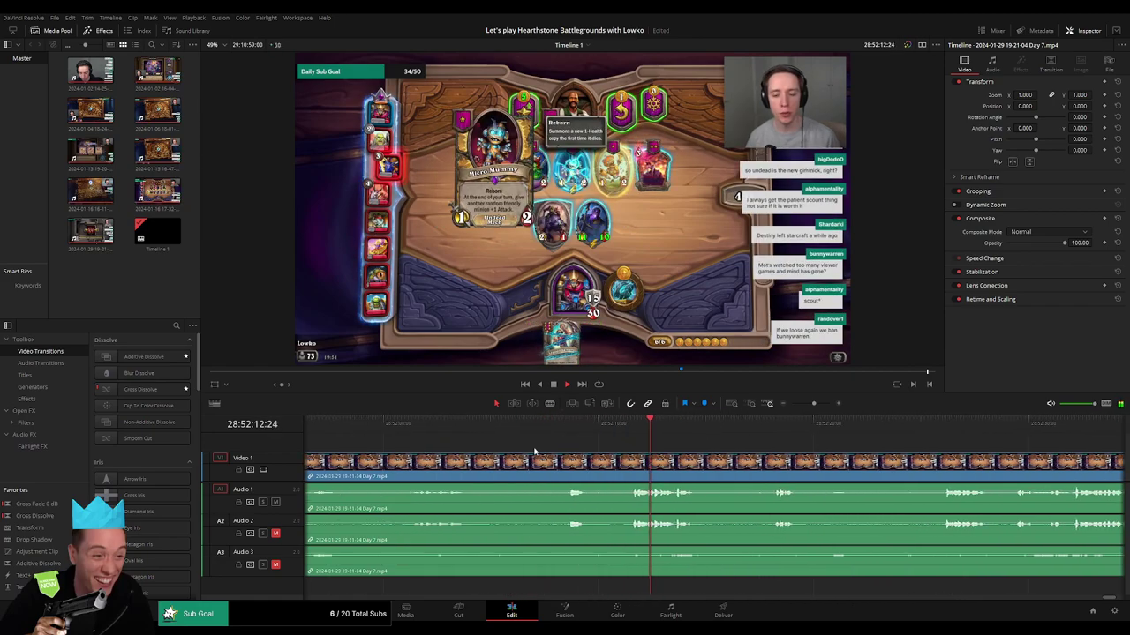
left_click(584, 433)
left_click(615, 431)
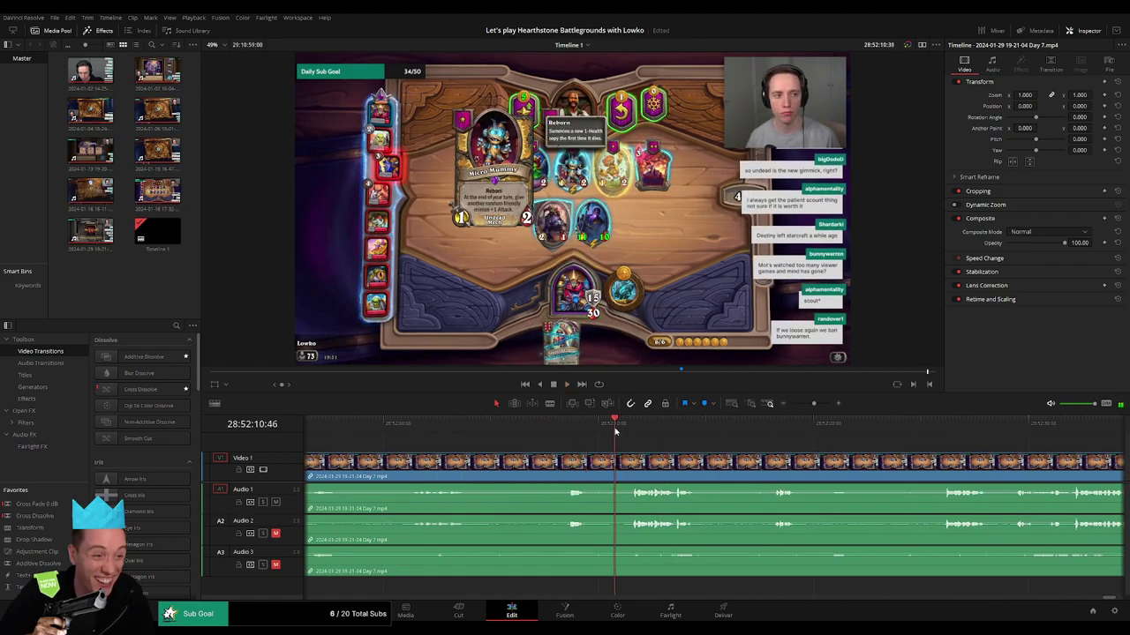
mouse_move(615, 431)
left_mouse_down()
mouse_move(631, 430)
mouse_move(610, 430)
left_mouse_up()
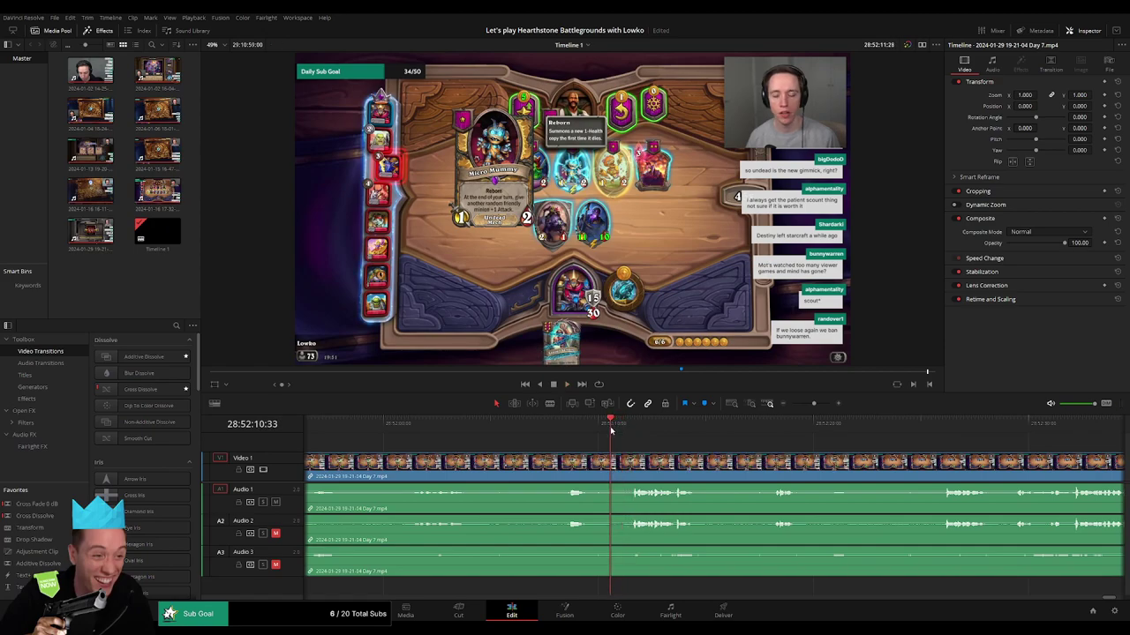
scroll(1015, 460, "down", 5)
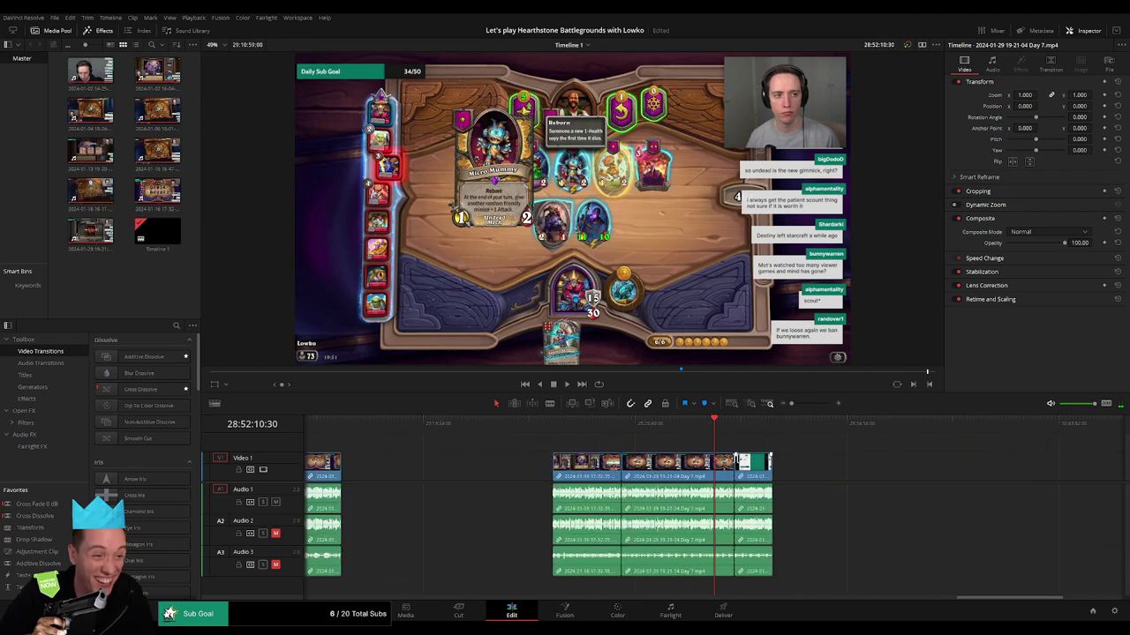
- Delete the short clip and move the final Day 7 piece right, leaving a gap
left_click(724, 462)
key("Delete")
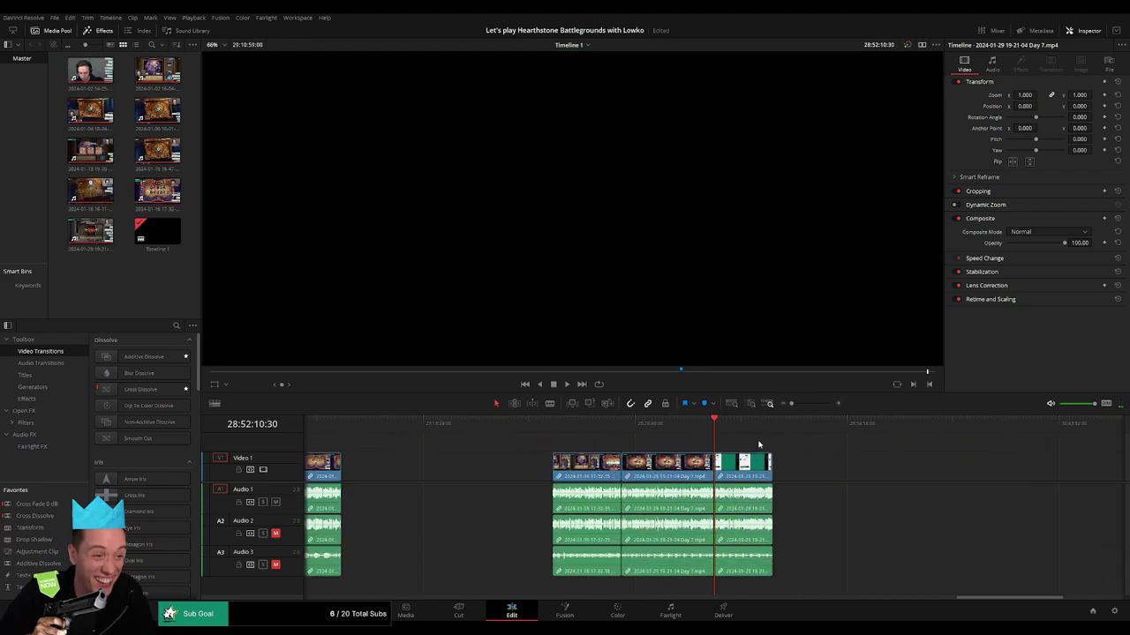
scroll(683, 454, "right", 3)
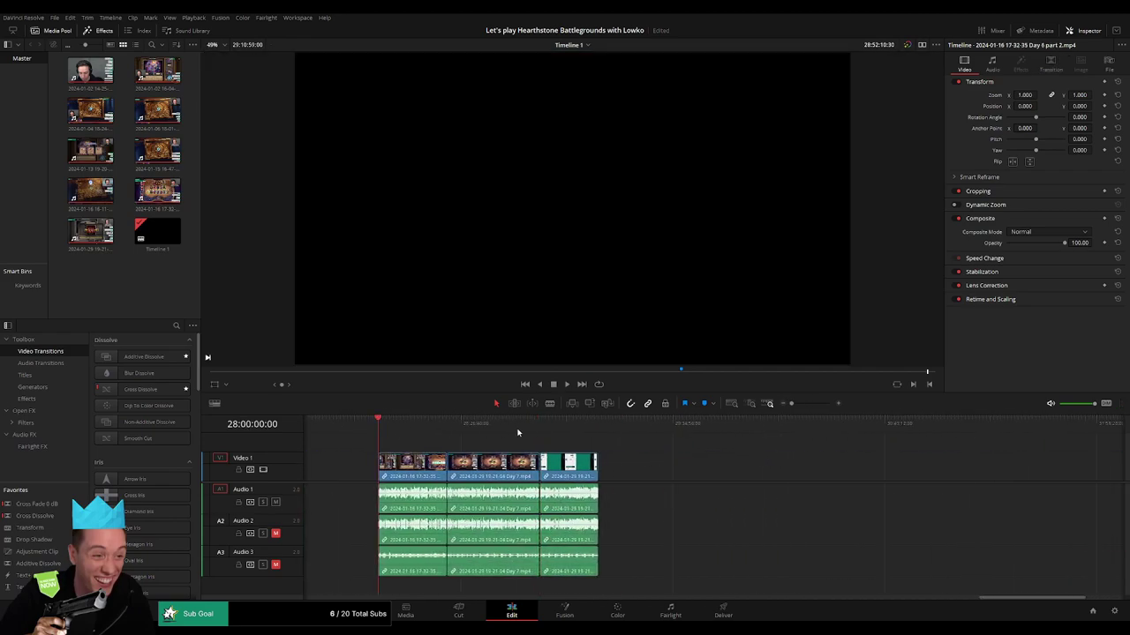
scroll(538, 441, "right", 3)
left_click_drag(412, 470, 636, 470)
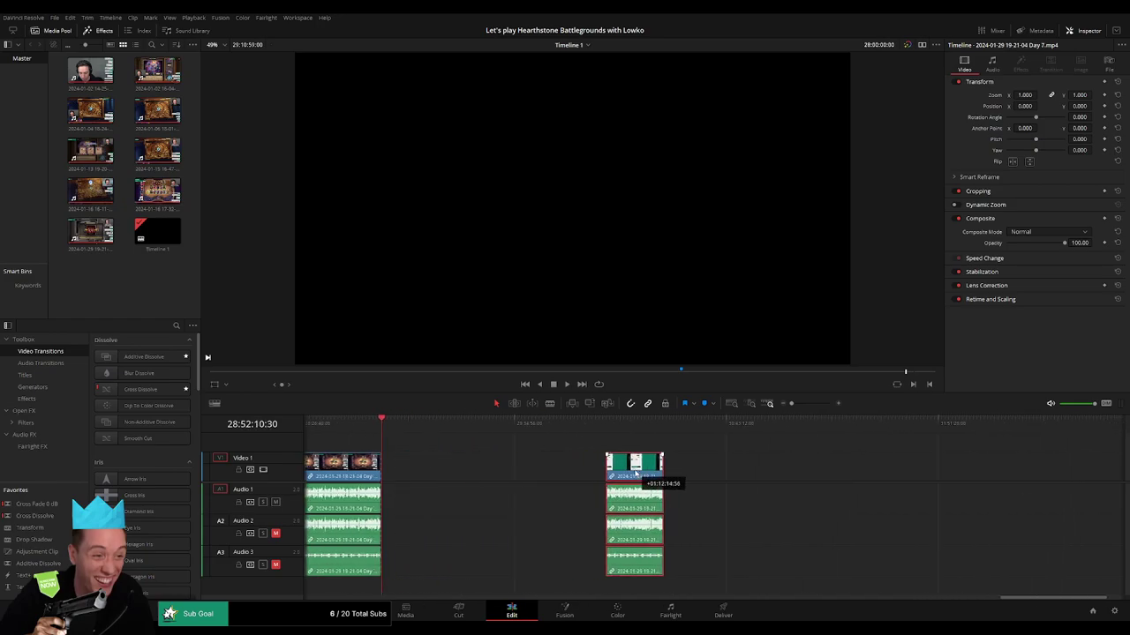
left_click(446, 454)
mouse_move(388, 424)
left_mouse_down()
mouse_move(565, 452)
mouse_move(586, 450)
mouse_move(592, 425)
left_mouse_up()
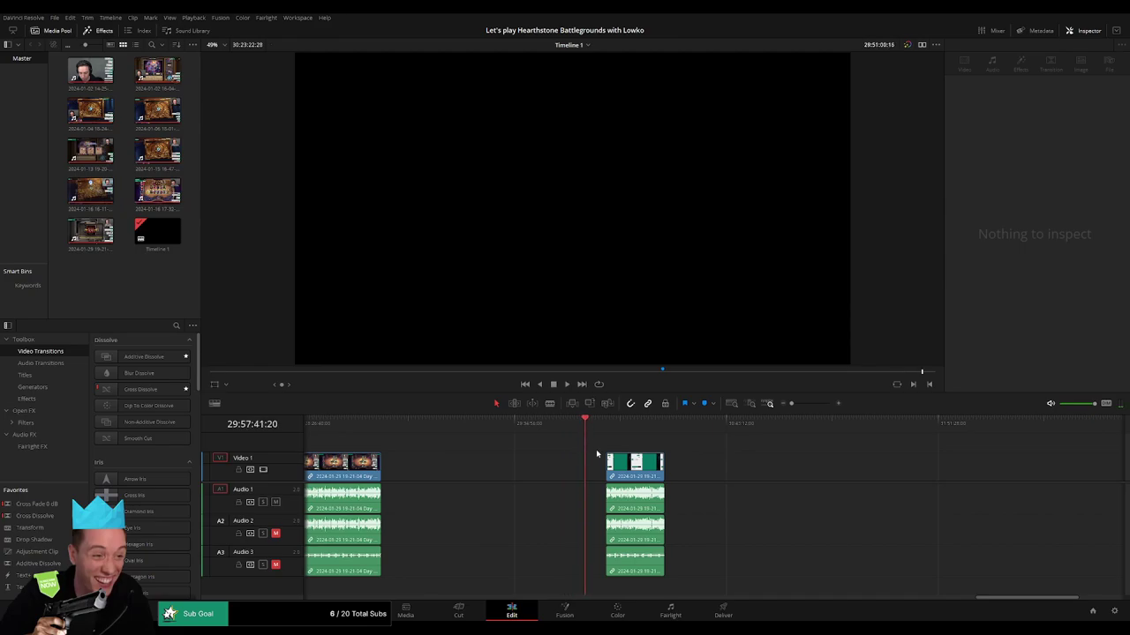
key("ctrl+z")
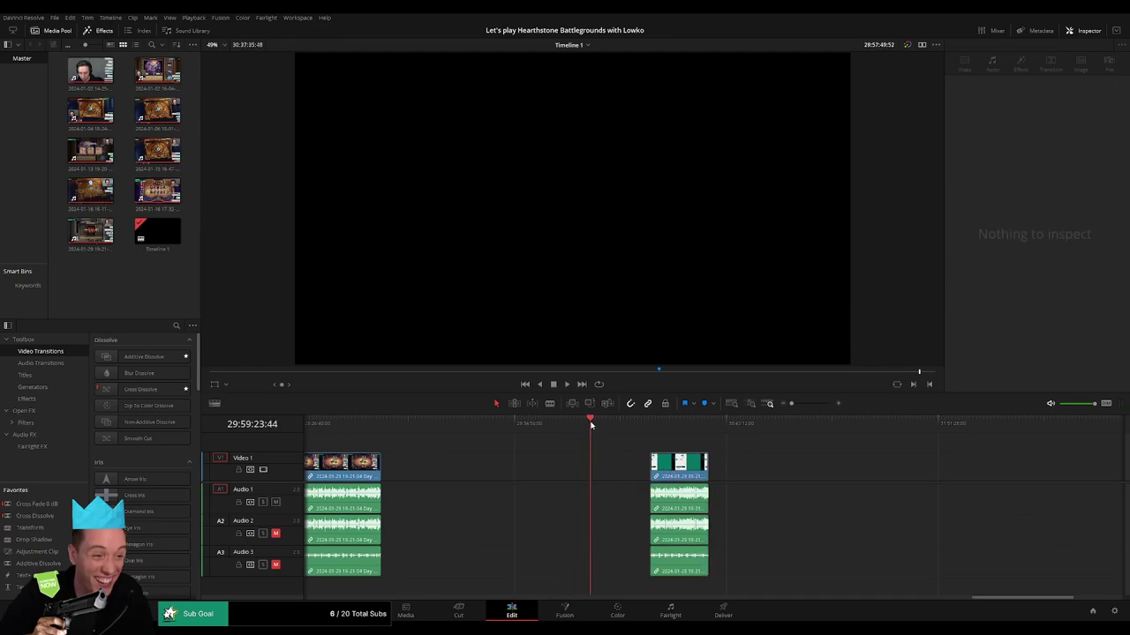
- Play the final piece from 30:00:00 to the timeline end at 30:18:48:30
left_click(807, 404)
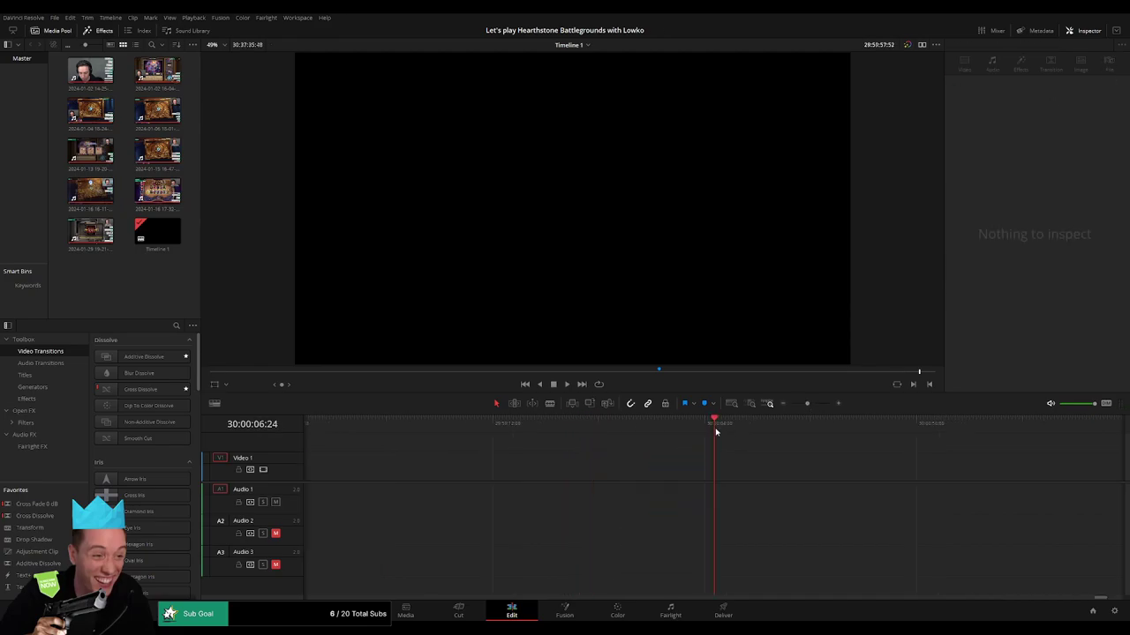
left_click_drag(715, 432, 691, 428)
key("Left")
key("Left")
key("Left")
left_click(781, 403)
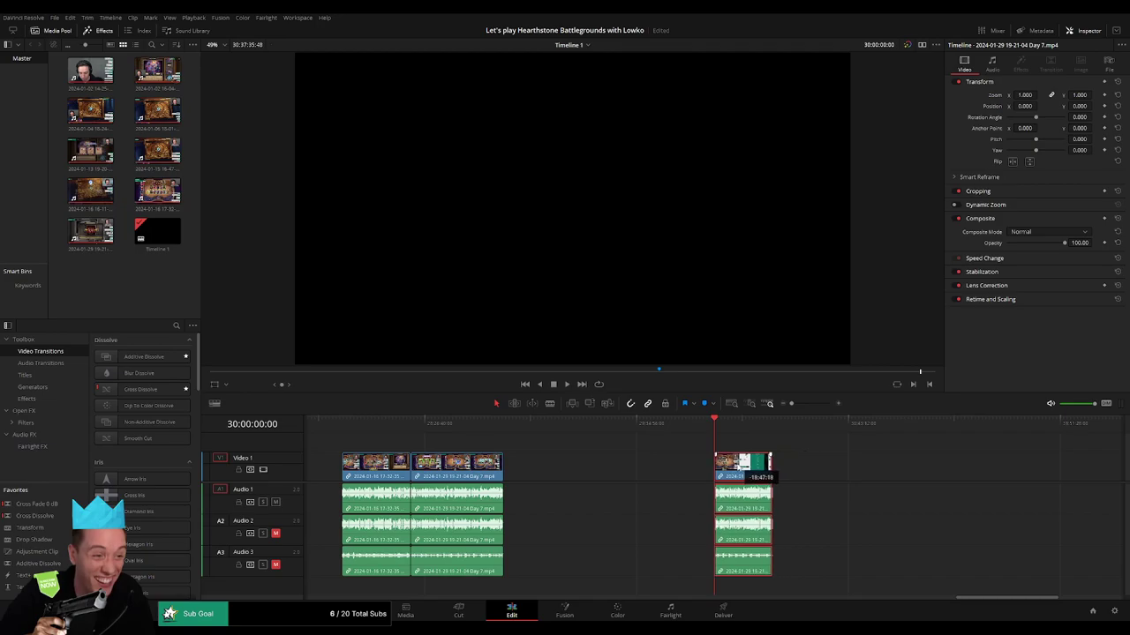
left_click(777, 429)
left_click(715, 430)
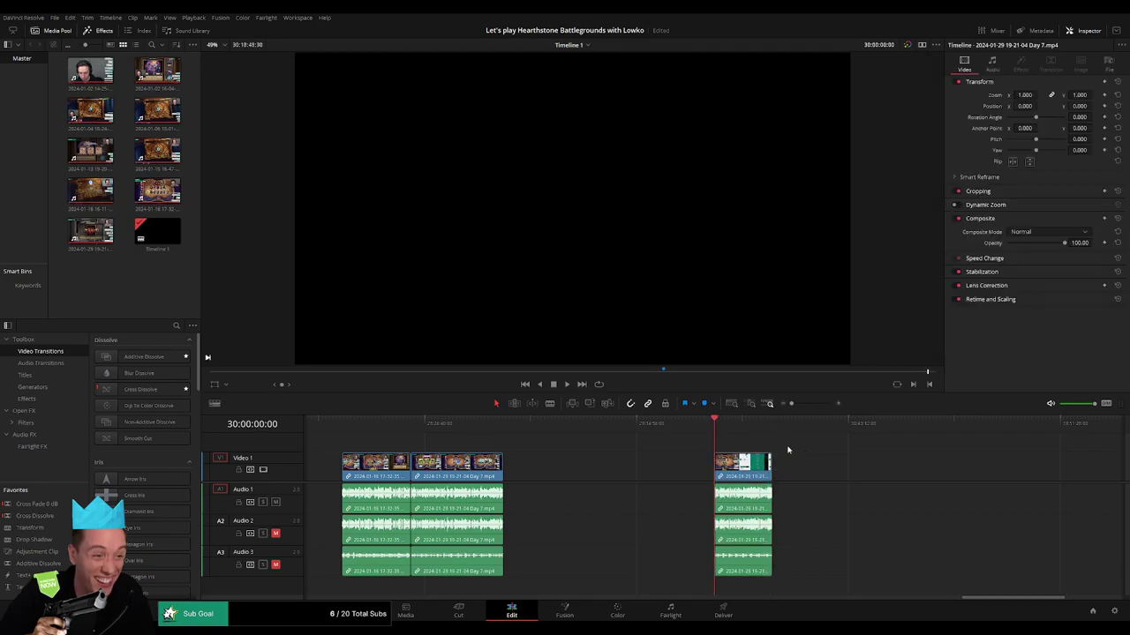
key("space")
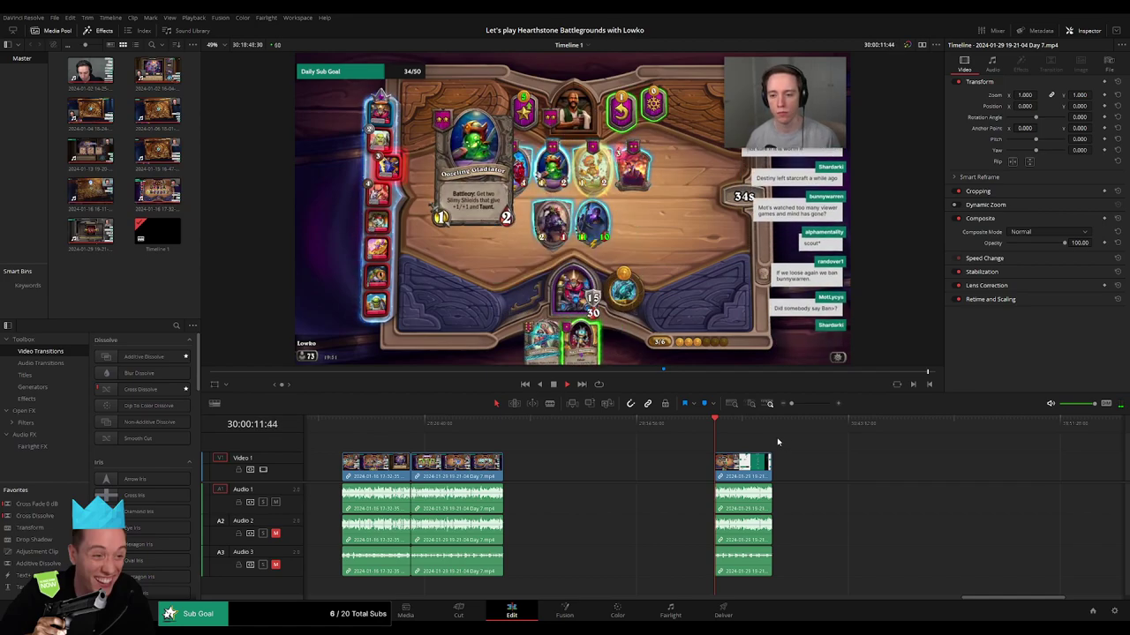
left_click(770, 424)
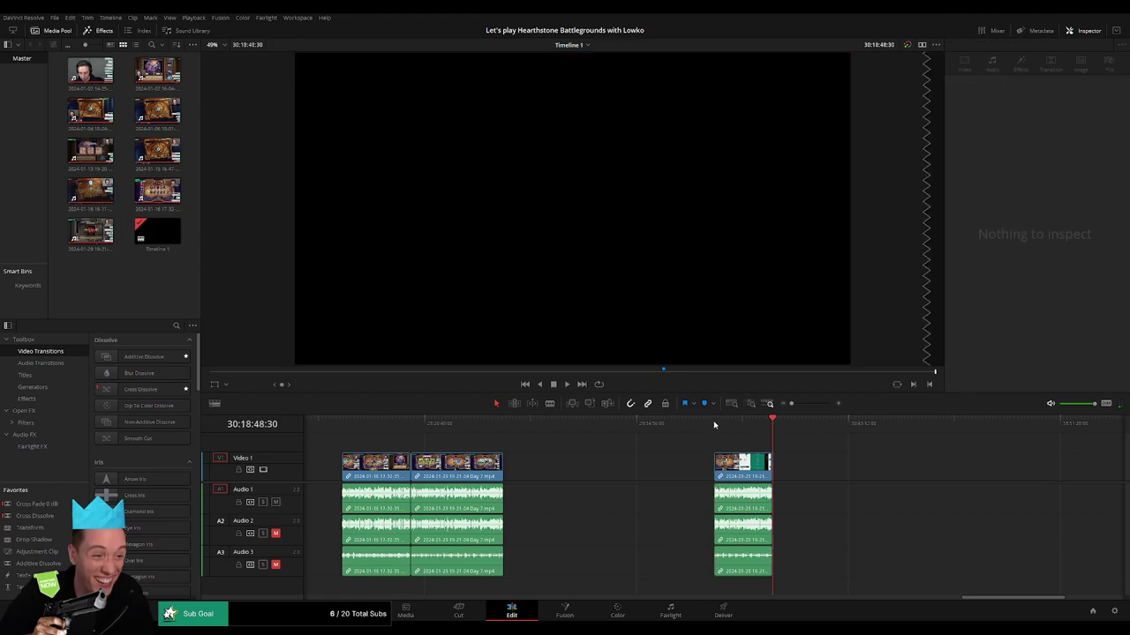
left_click(716, 459)
left_click_drag(796, 403, 812, 403)
left_click(671, 423)
key("space")
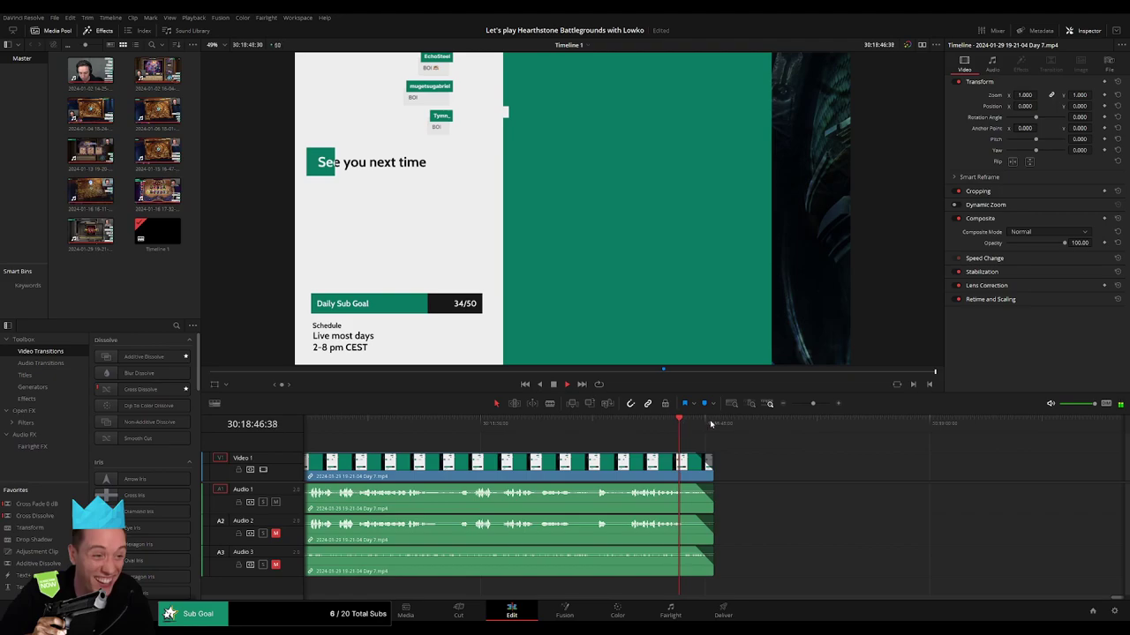
scroll(776, 451, "down", 3)
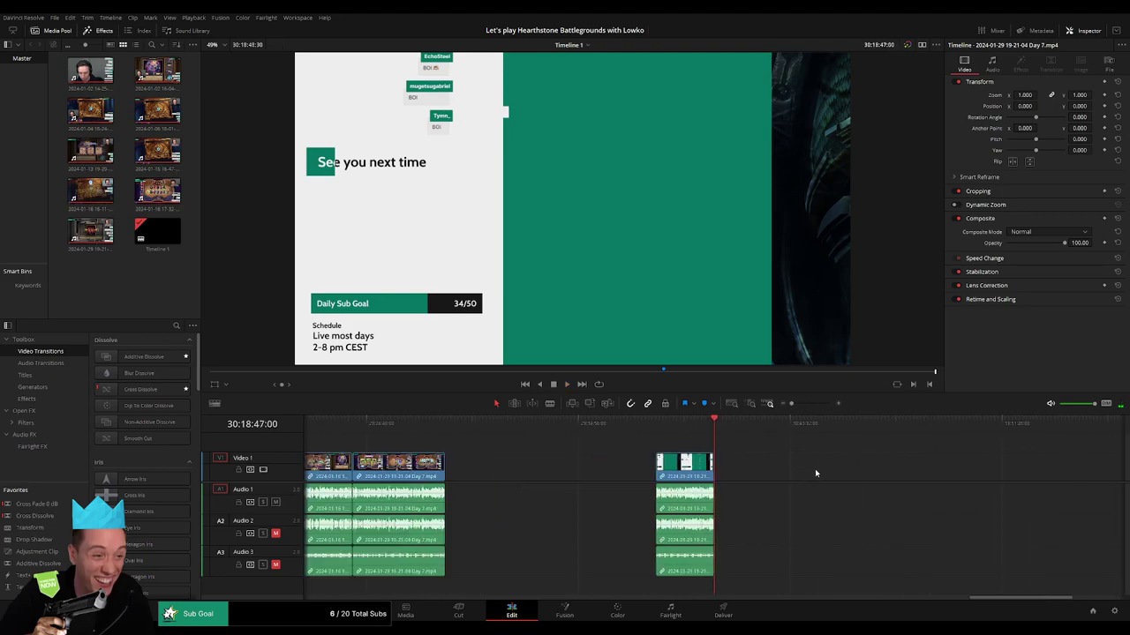
left_click_drag(1019, 600, 319, 591)
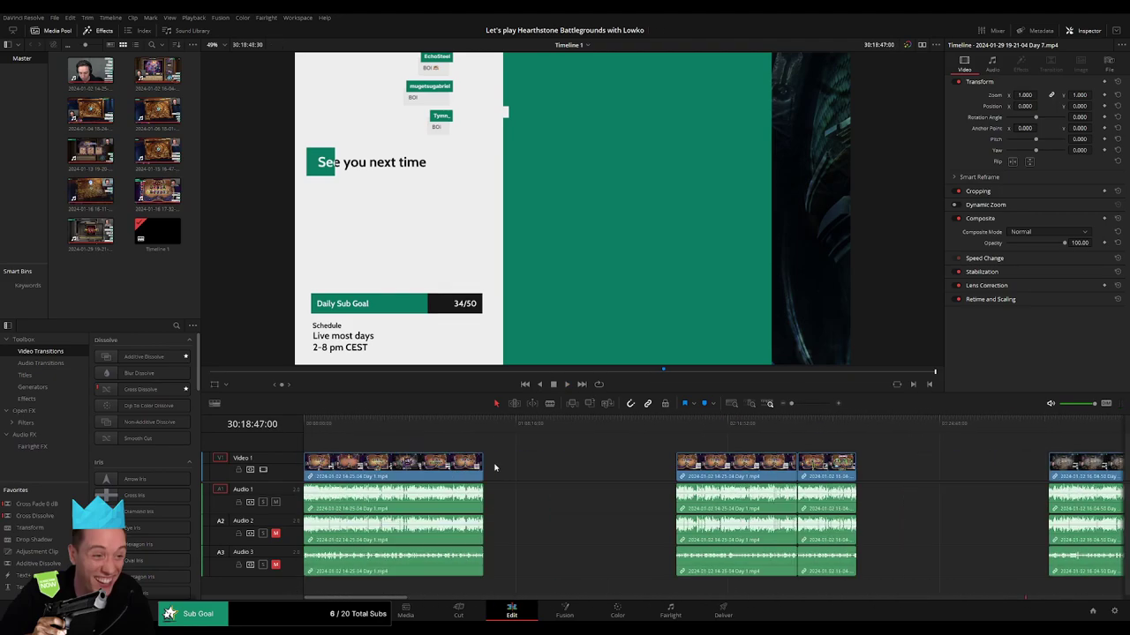
left_click(512, 456)
left_click(514, 456)
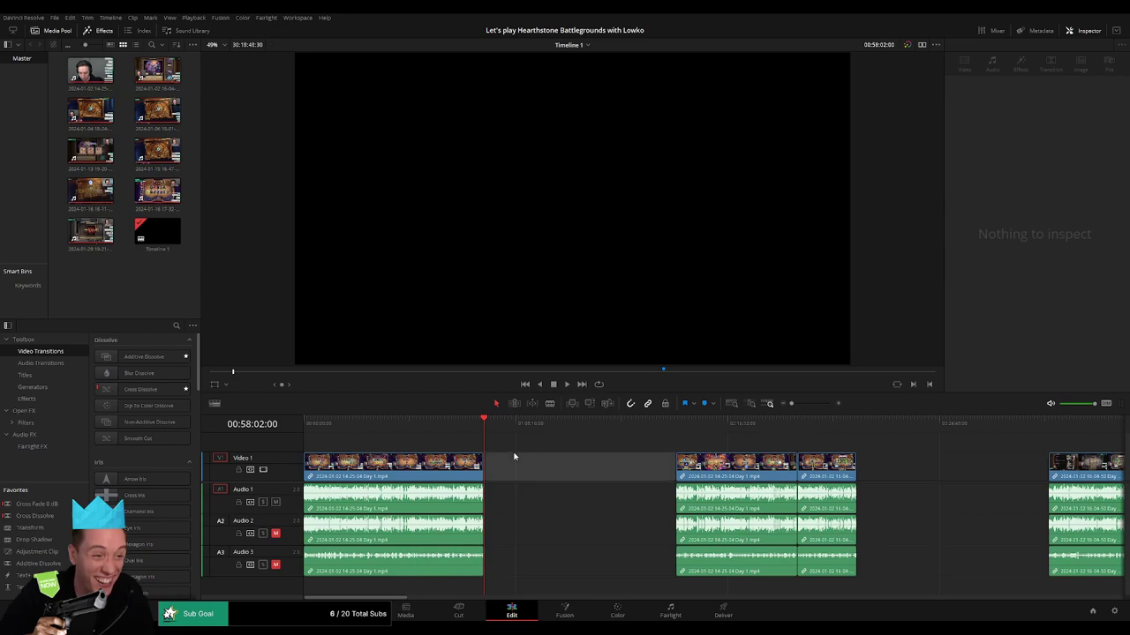
left_click(529, 465)
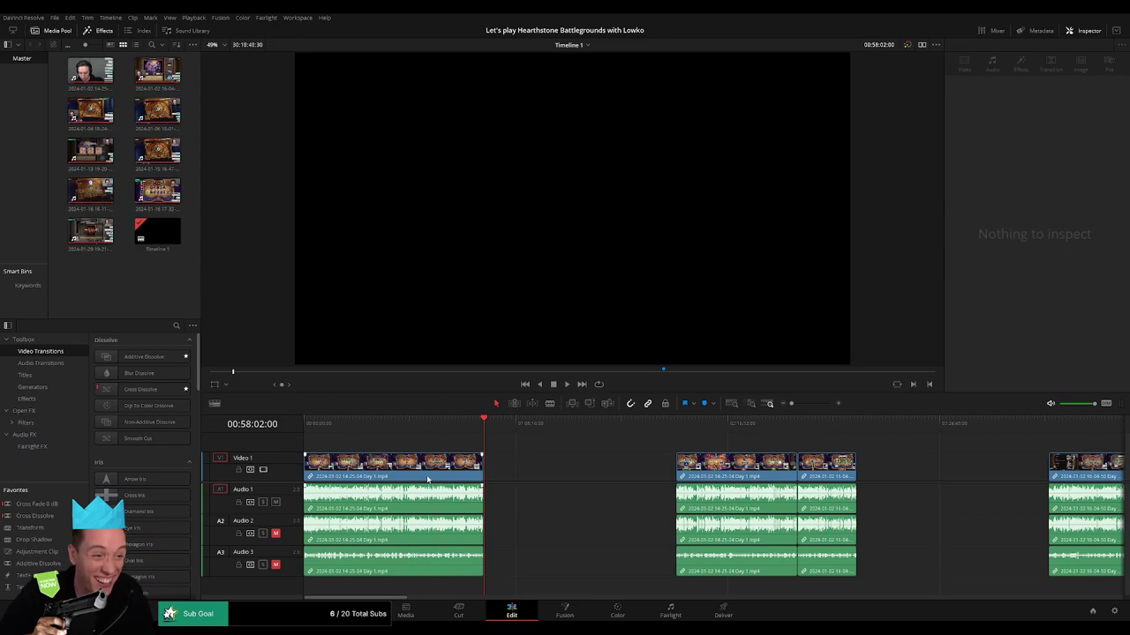
scroll(618, 458, "right", 1)
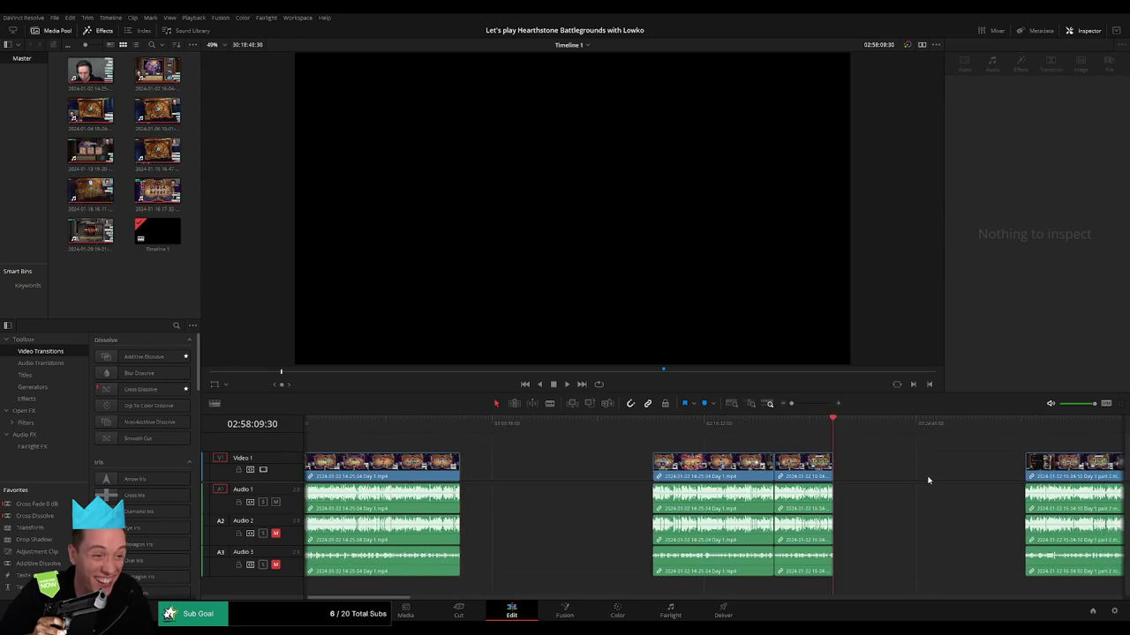
scroll(773, 434, "right", 5)
scroll(865, 433, "right", 5)
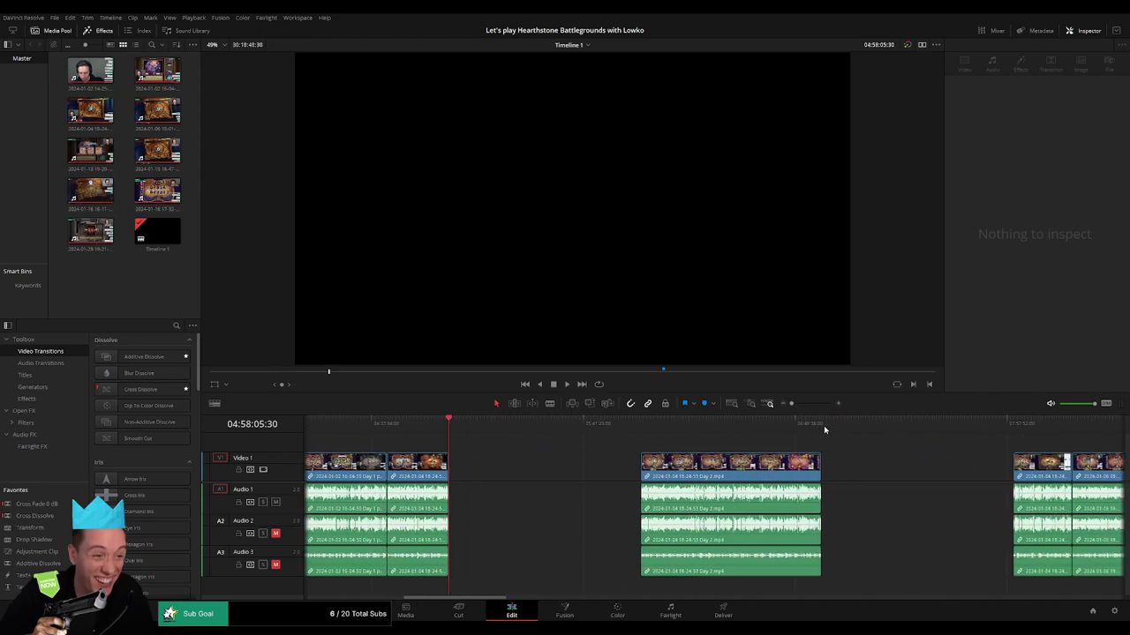
scroll(824, 429, "right", 5)
scroll(841, 439, "right", 5)
scroll(841, 439, "right", 5)
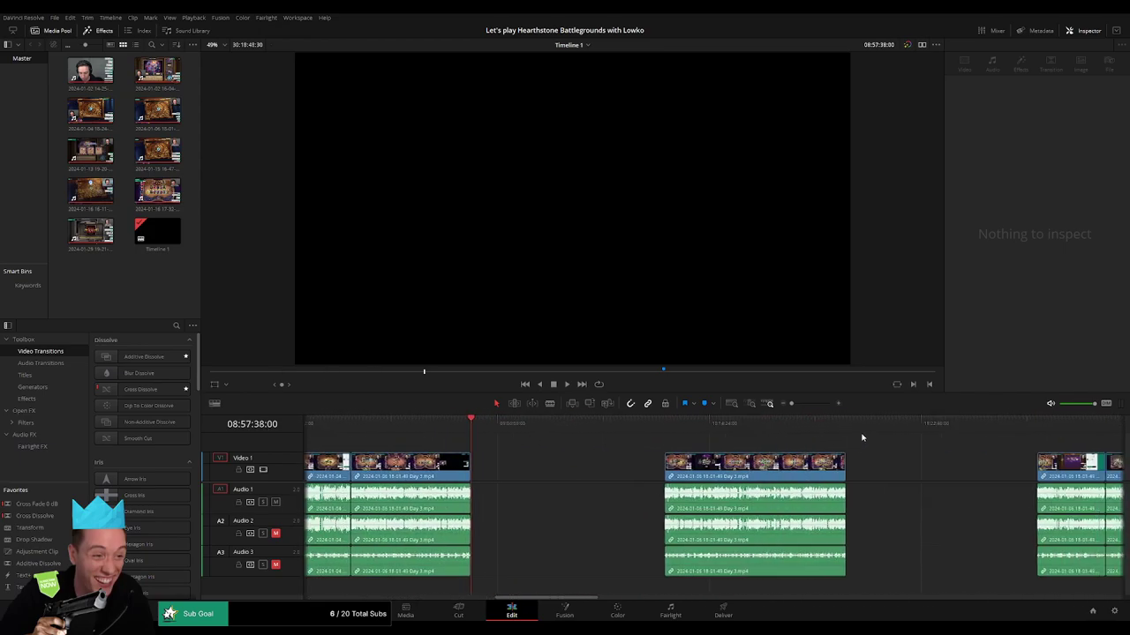
scroll(798, 436, "right", 5)
scroll(794, 441, "right", 5)
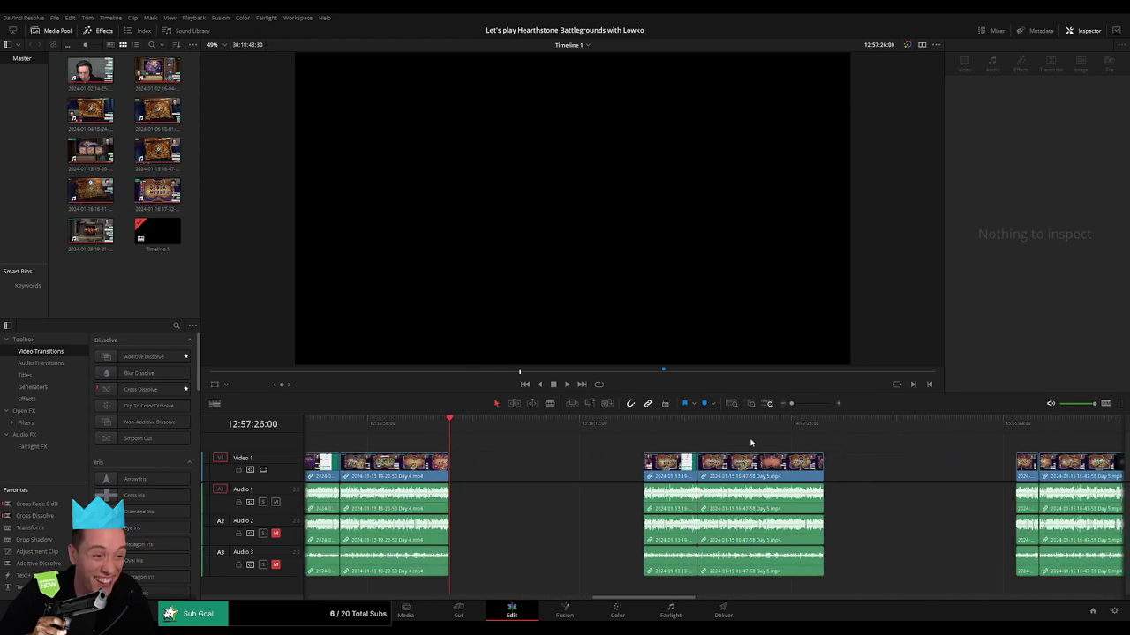
scroll(827, 429, "right", 5)
scroll(712, 431, "right", 5)
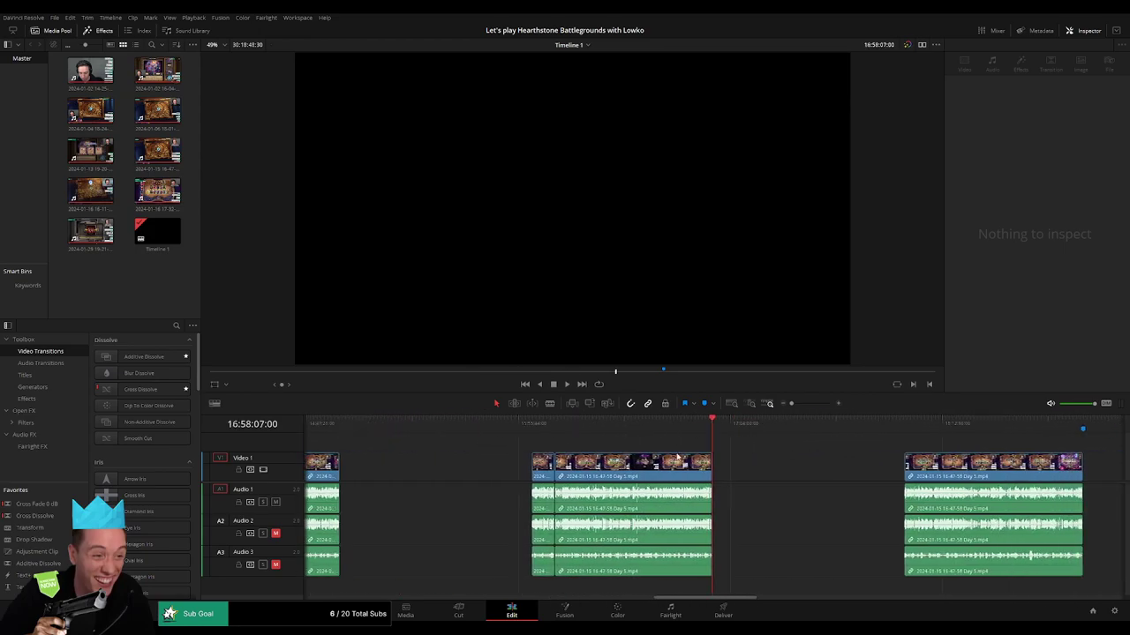
scroll(488, 451, "right", 5)
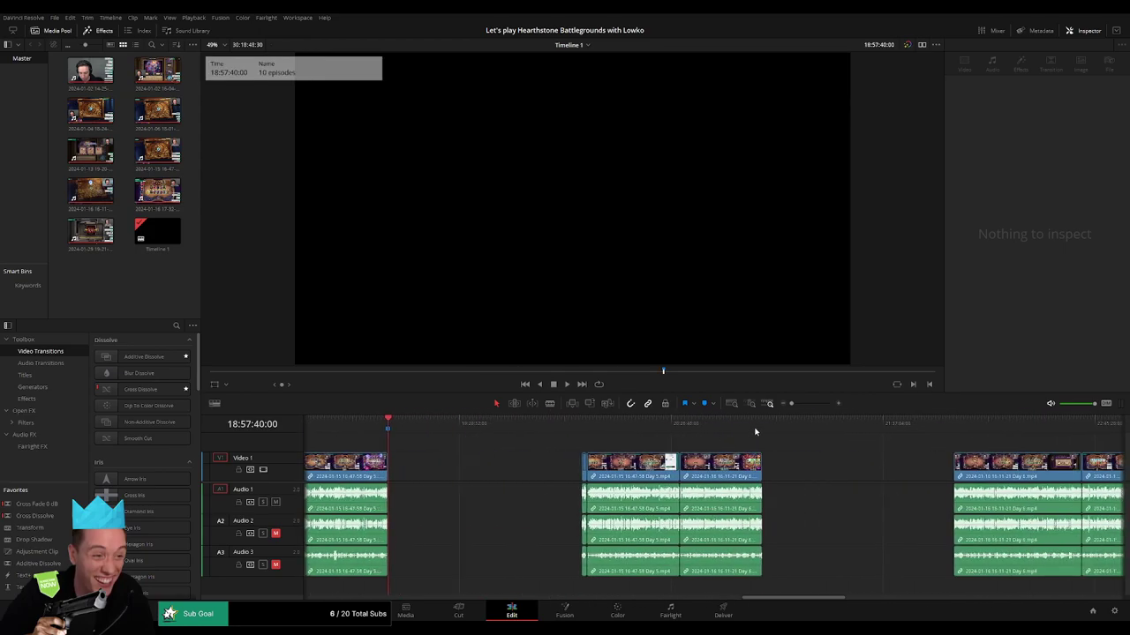
scroll(774, 433, "right", 5)
scroll(764, 433, "right", 5)
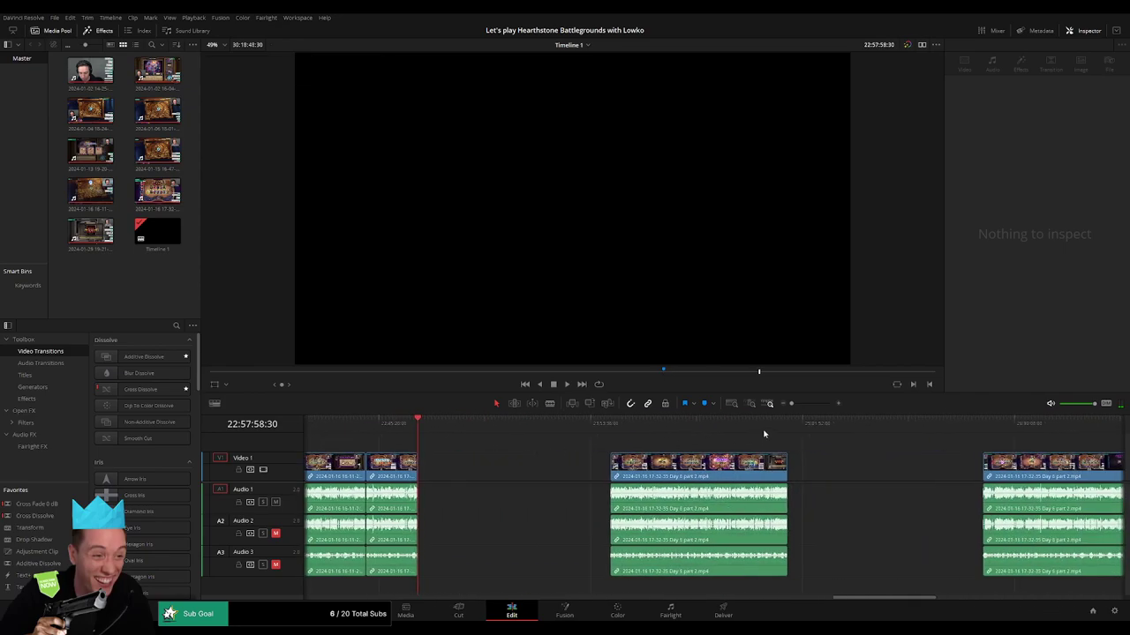
scroll(638, 438, "right", 5)
scroll(722, 428, "right", 5)
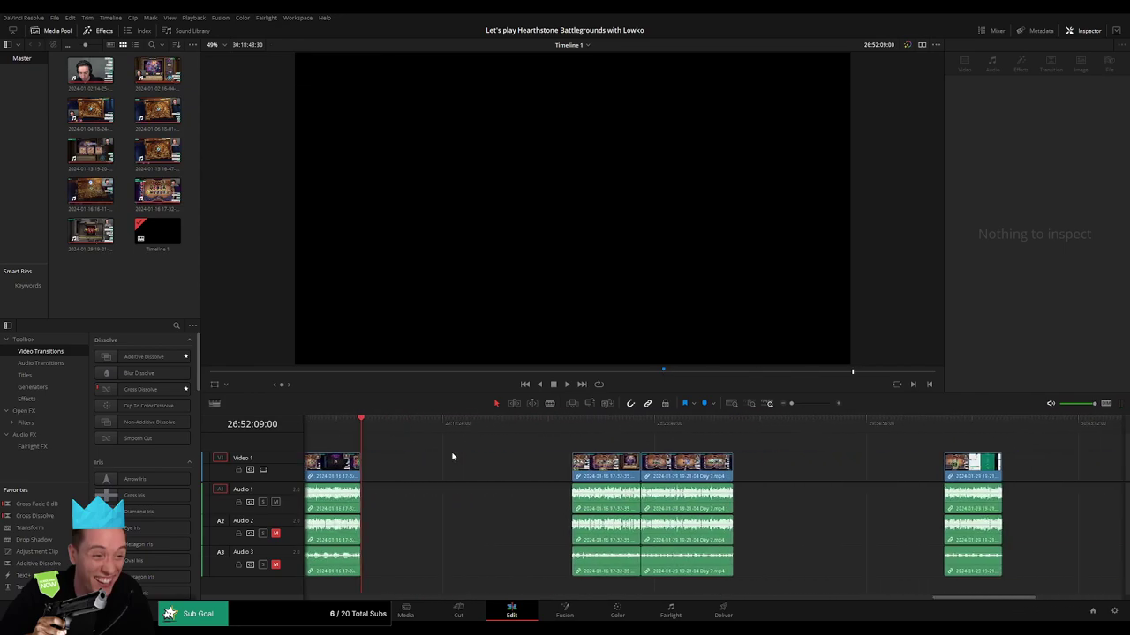
scroll(728, 424, "right", 5)
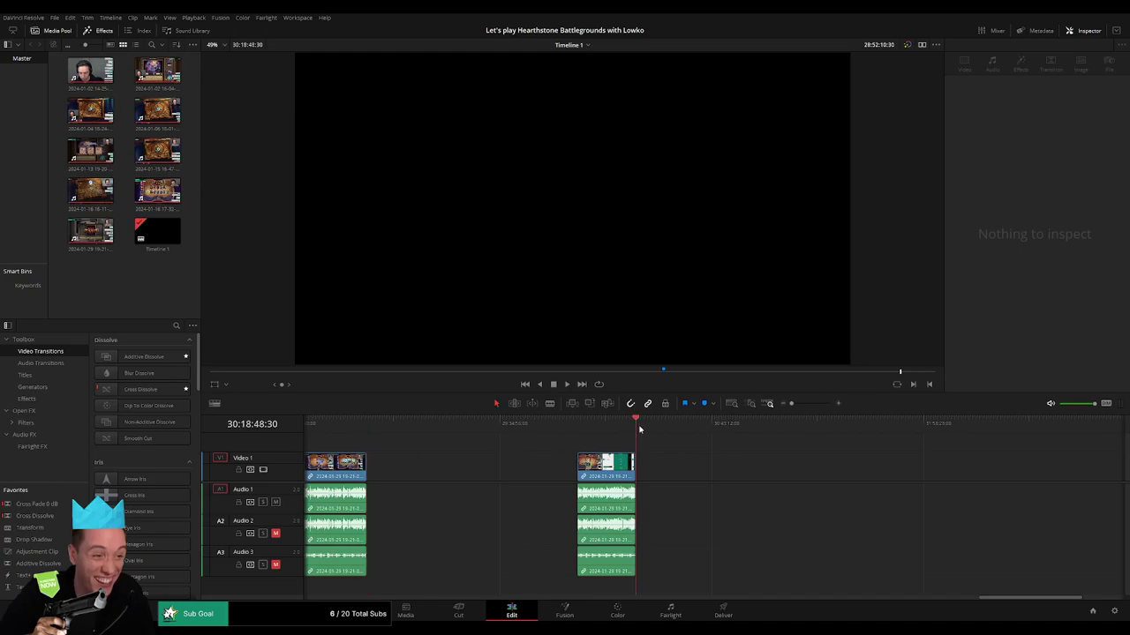
mouse_move(635, 432)
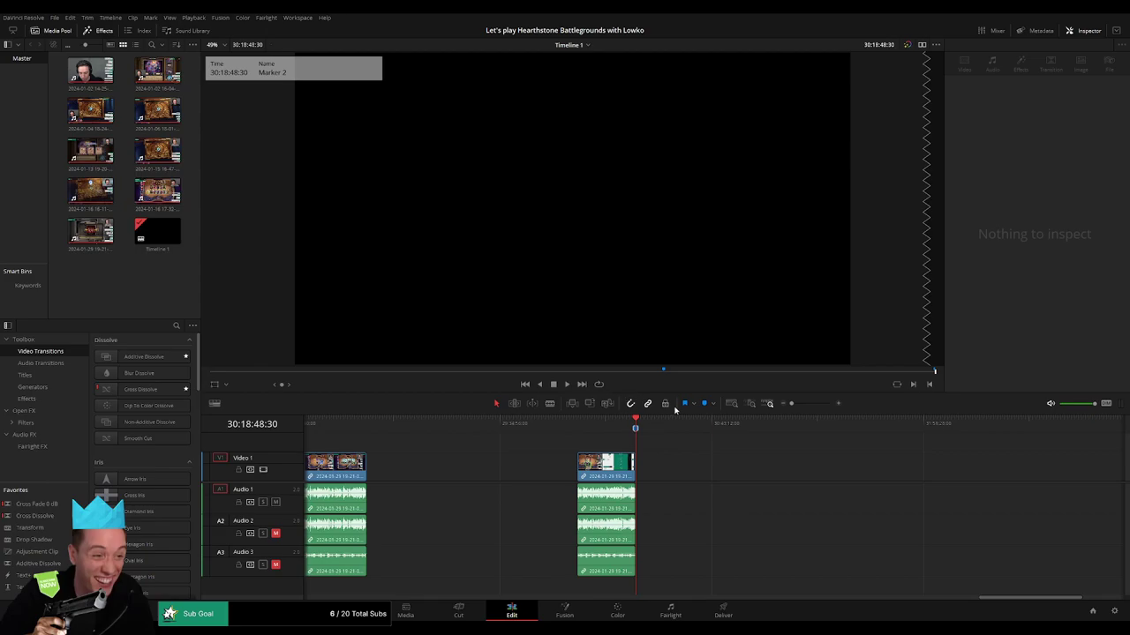
- Open the Deliver page for Timeline 1, return to the timeline start, and mute Audio 3
left_click(723, 611)
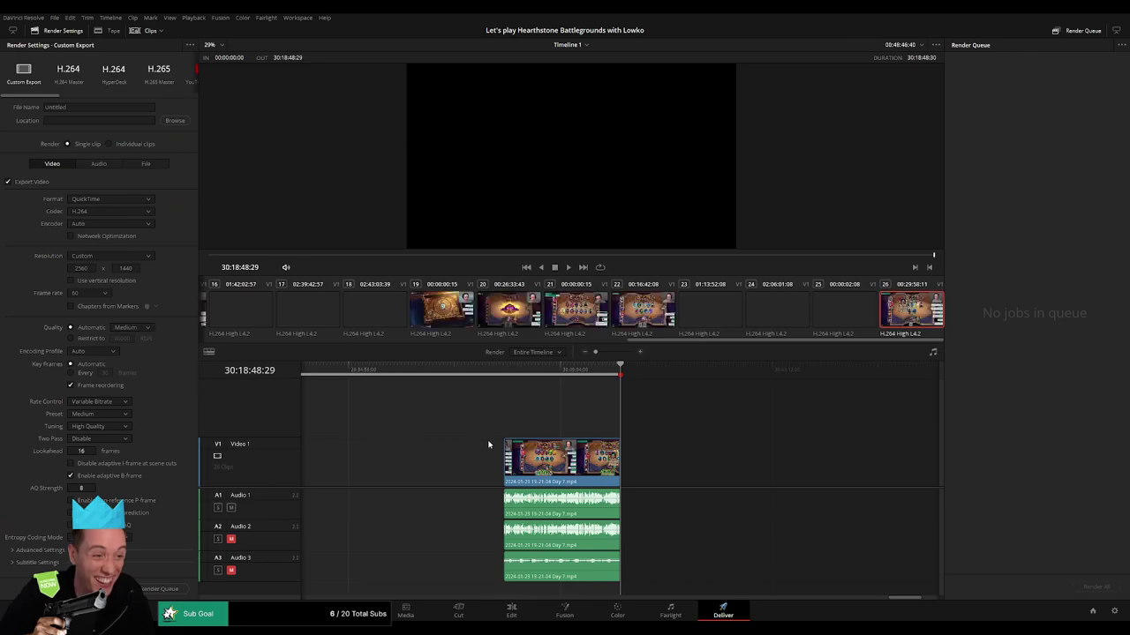
left_click_drag(913, 599, 169, 572)
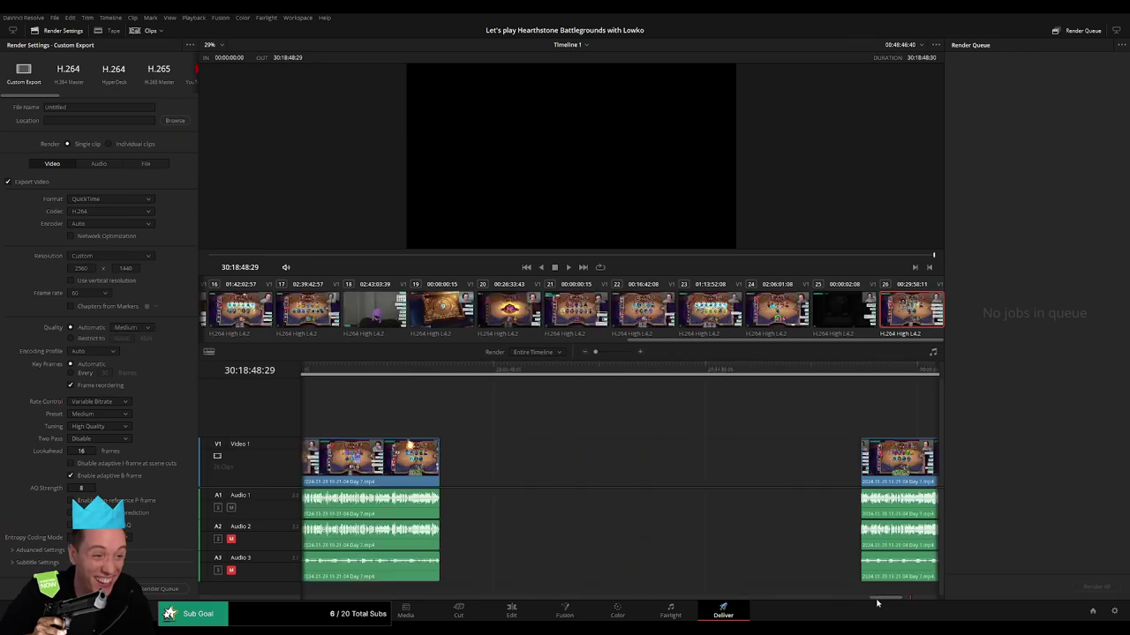
key("Home")
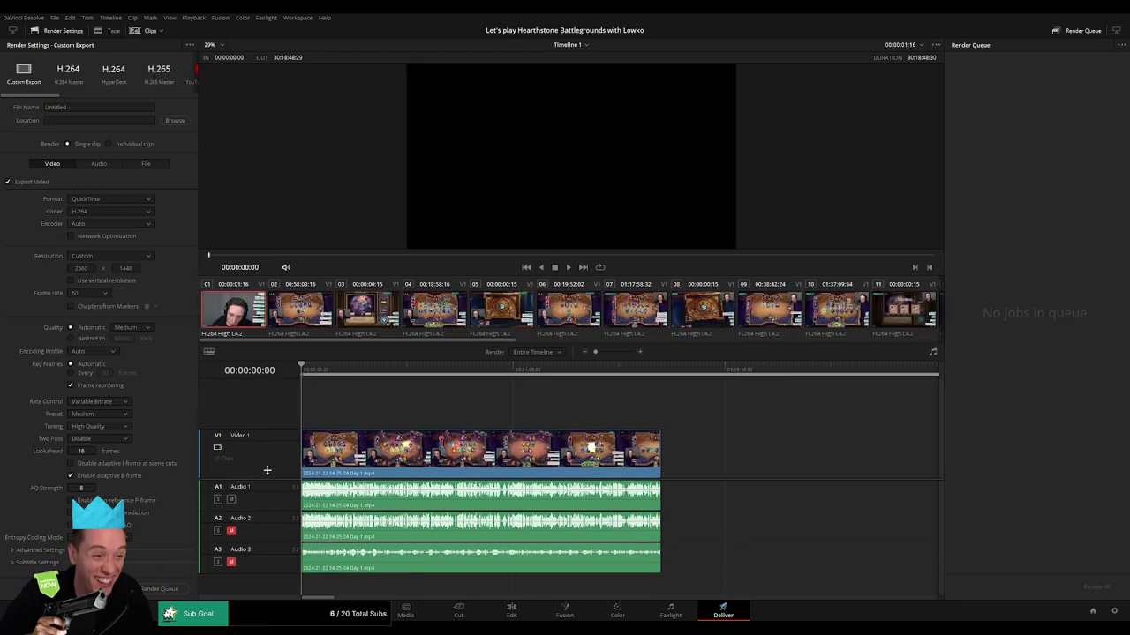
scroll(265, 481, "down", 1)
left_click(231, 551)
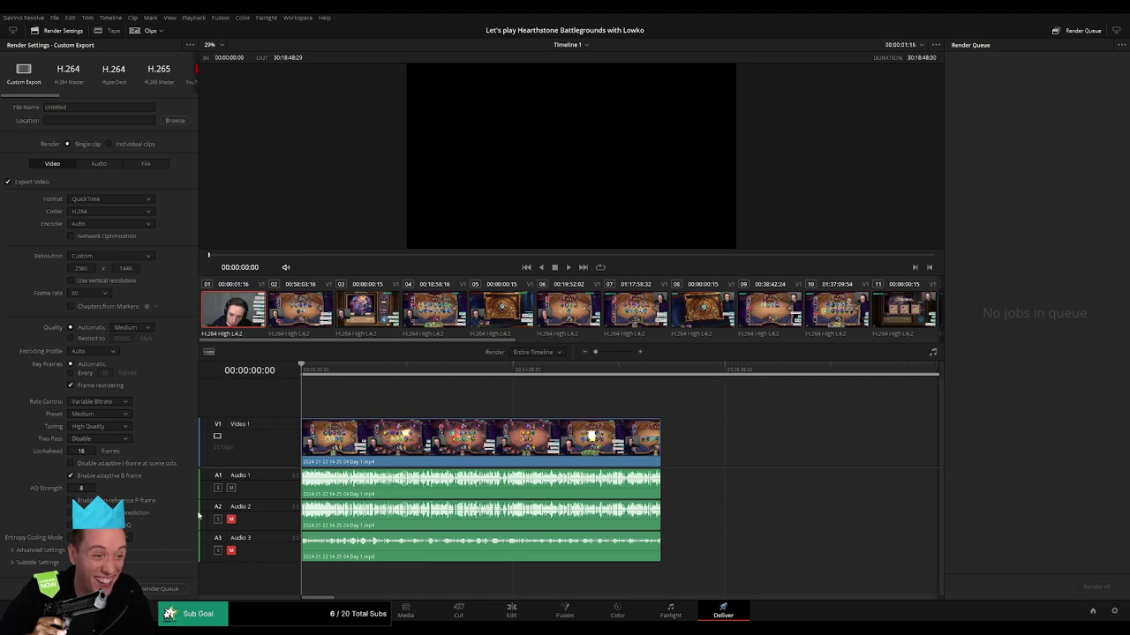
- Restrict quality to a 24800 bitrate and export MP4 with the NVIDIA encoder
left_click(84, 339)
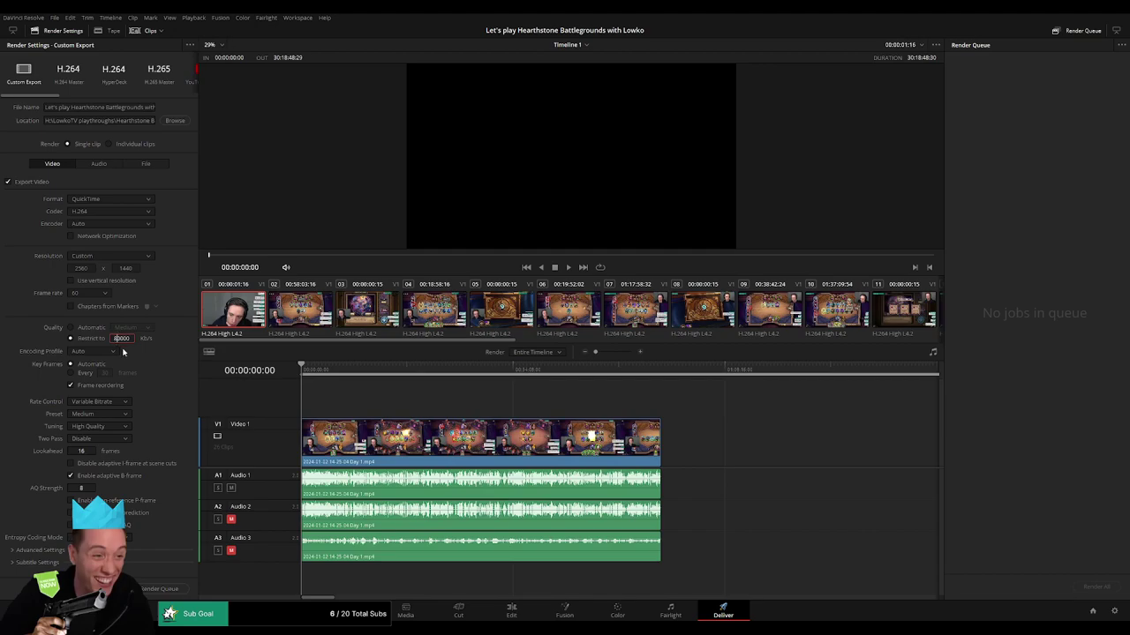
type("24800")
key("Return")
left_click(86, 201)
left_click(106, 222)
left_click(115, 251)
- Mark the In point at the timeline start and move to the first section's end
scroll(611, 369, "down", 2)
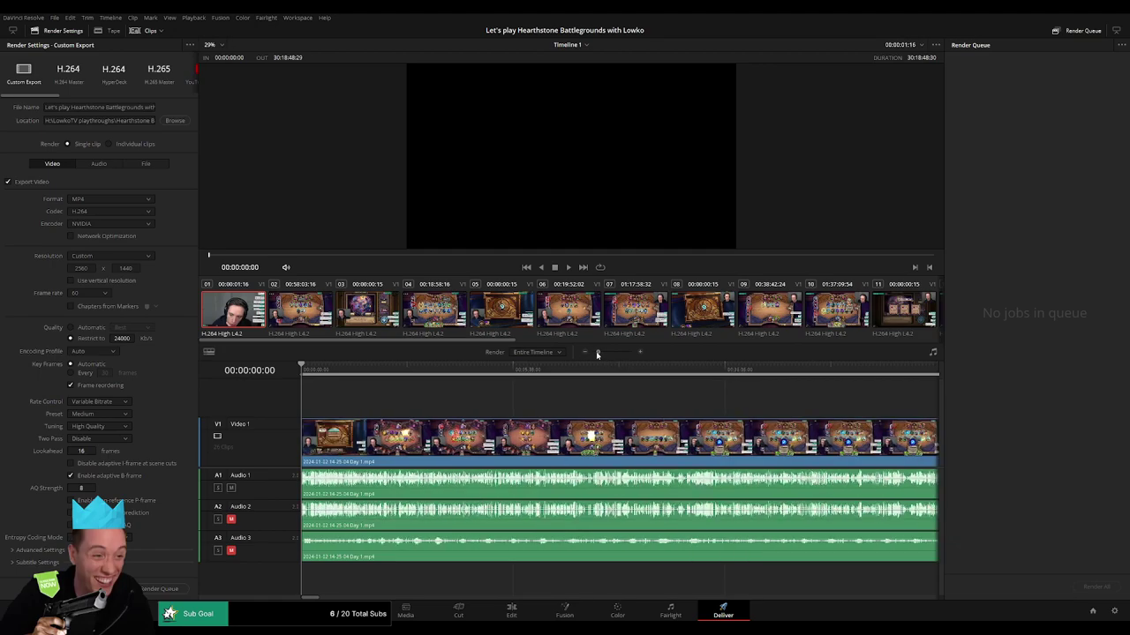
left_click(301, 370)
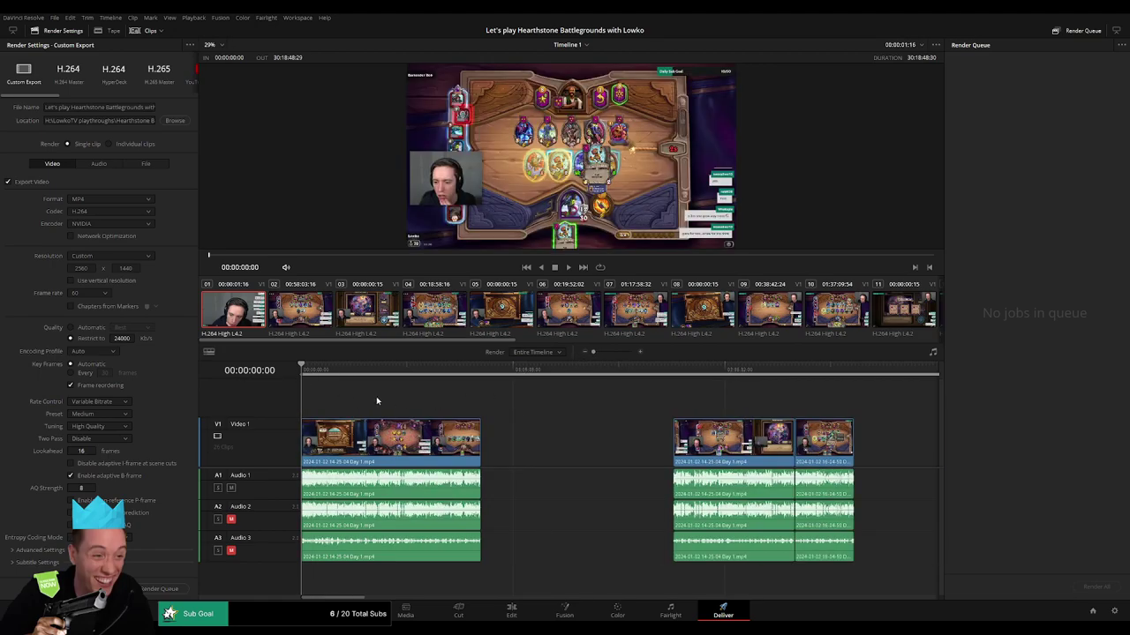
key("i")
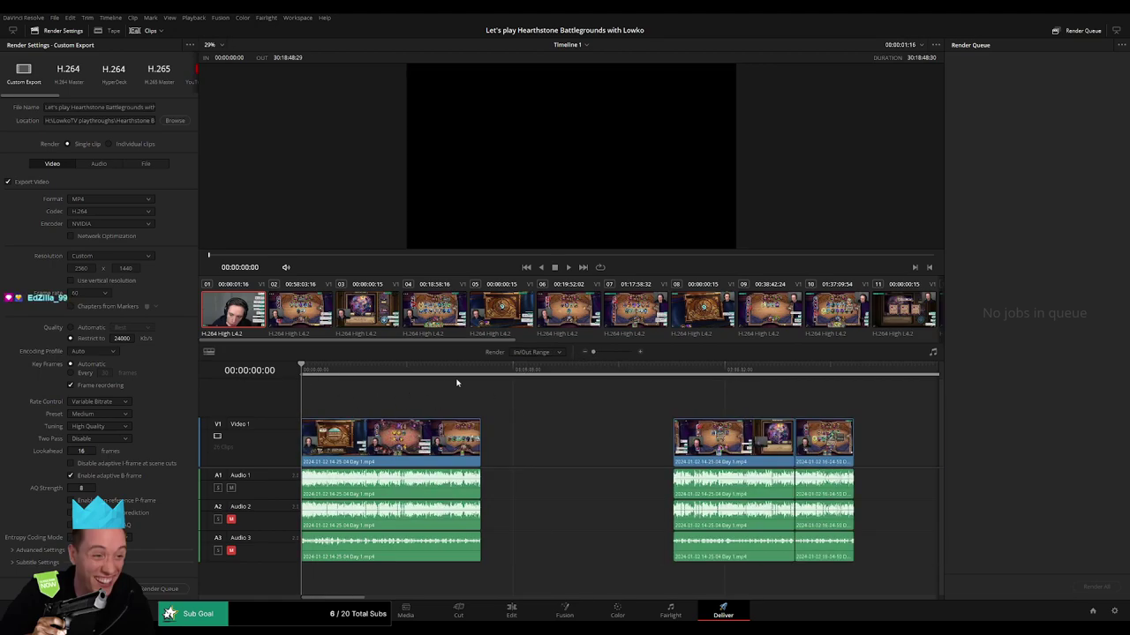
left_click(480, 370)
- Set the Out point at 00:58:02:00, name the file 'Ep 1', and queue it
key("o")
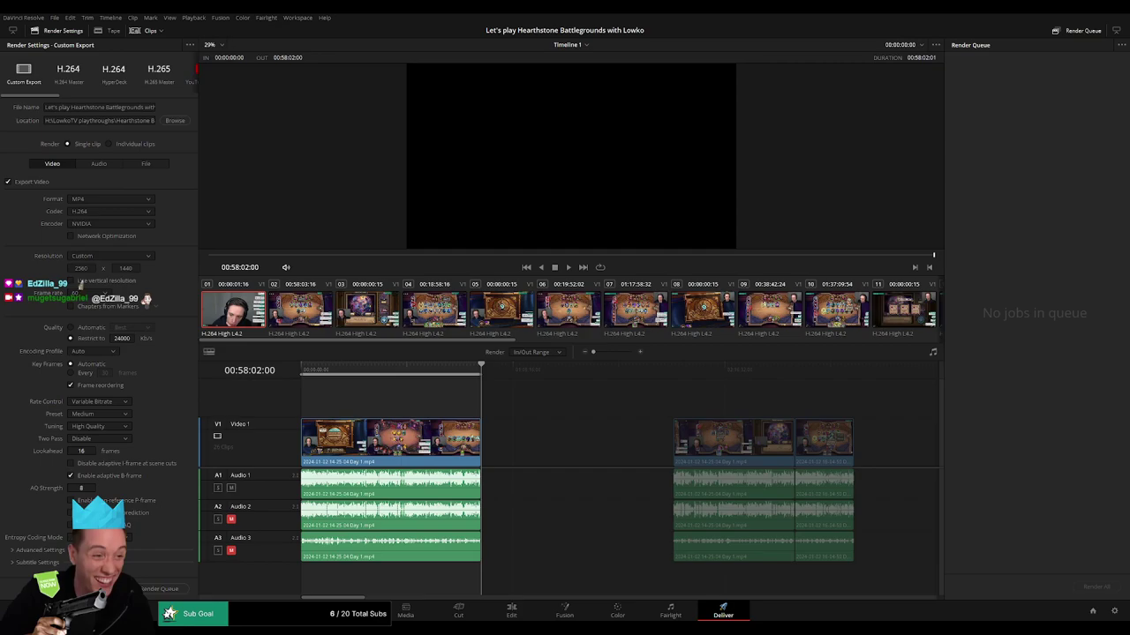
left_click(150, 106)
type("Ep 1")
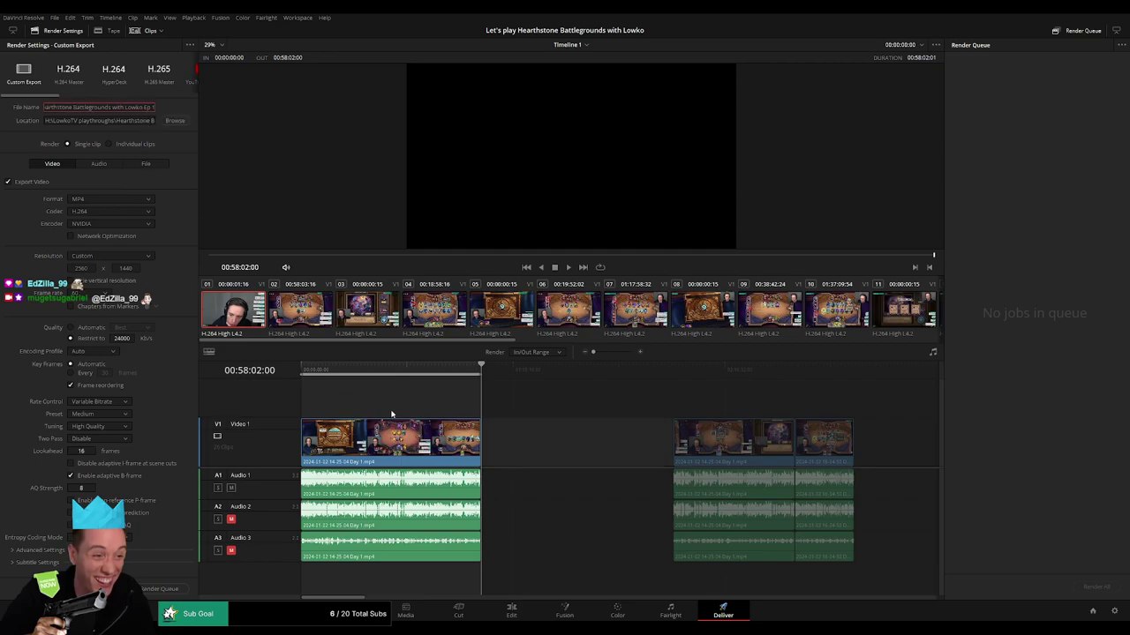
left_click(181, 590)
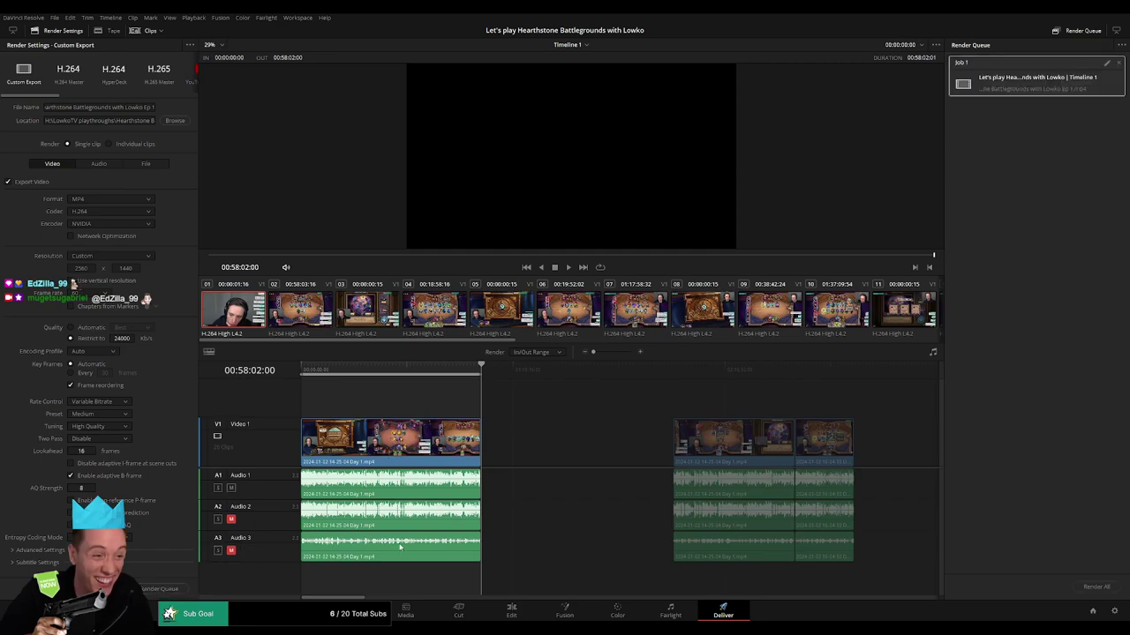
- Mark the 02:00:00:00–02:58:09:30 section, rename it 'Ep 2', and queue the job
scroll(474, 471, "right", 3)
scroll(448, 450, "right", 3)
left_click(504, 371)
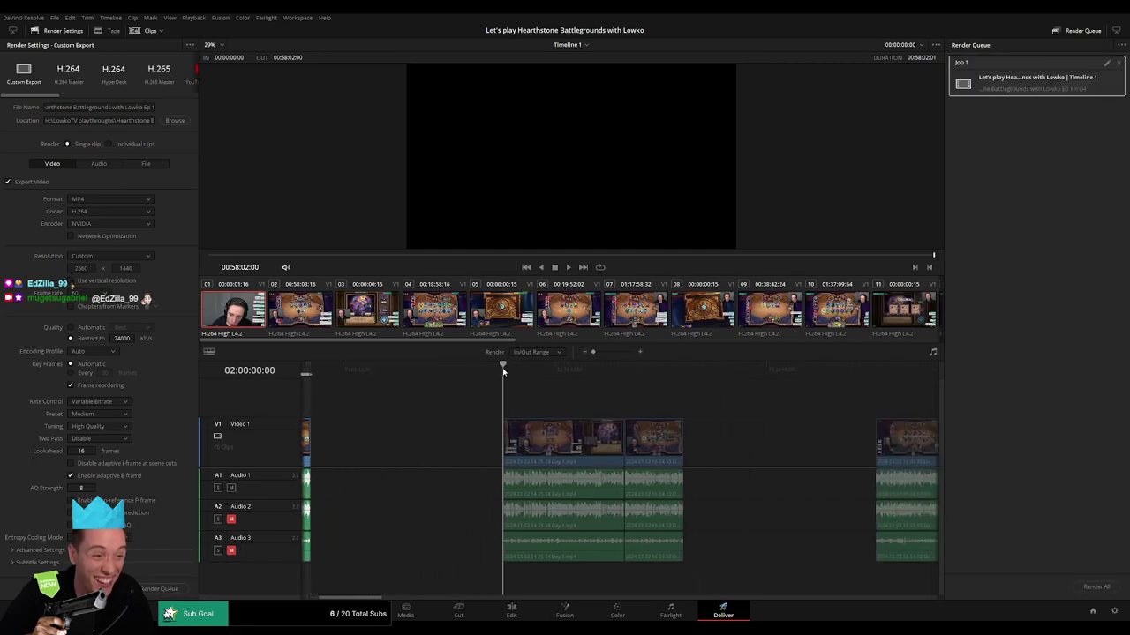
scroll(595, 409, "right", 3)
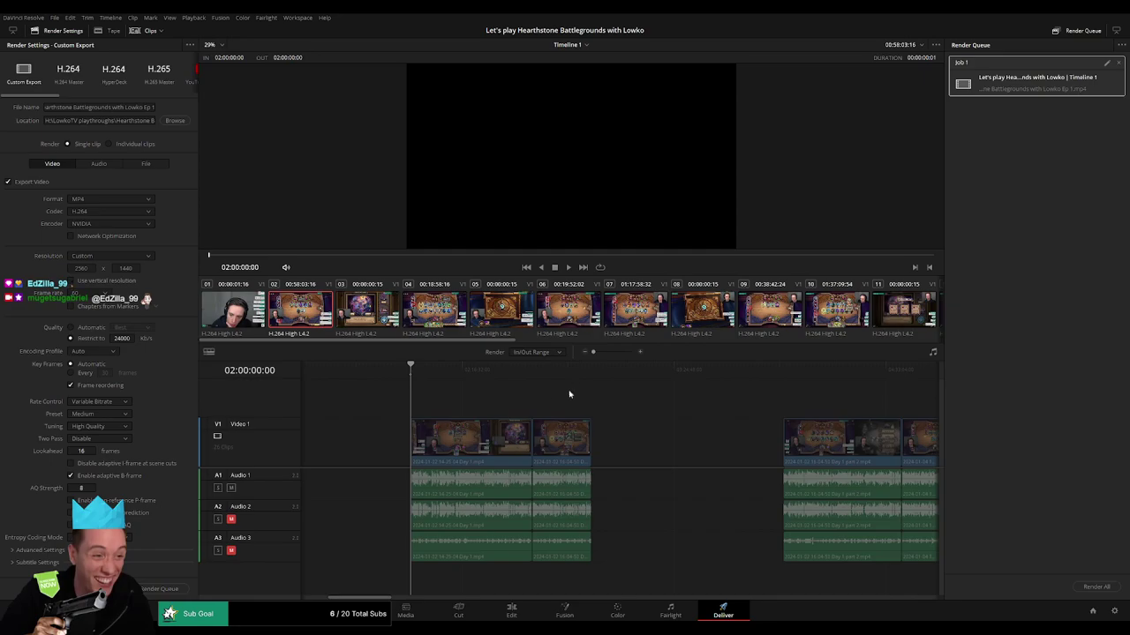
key("Down")
key("o")
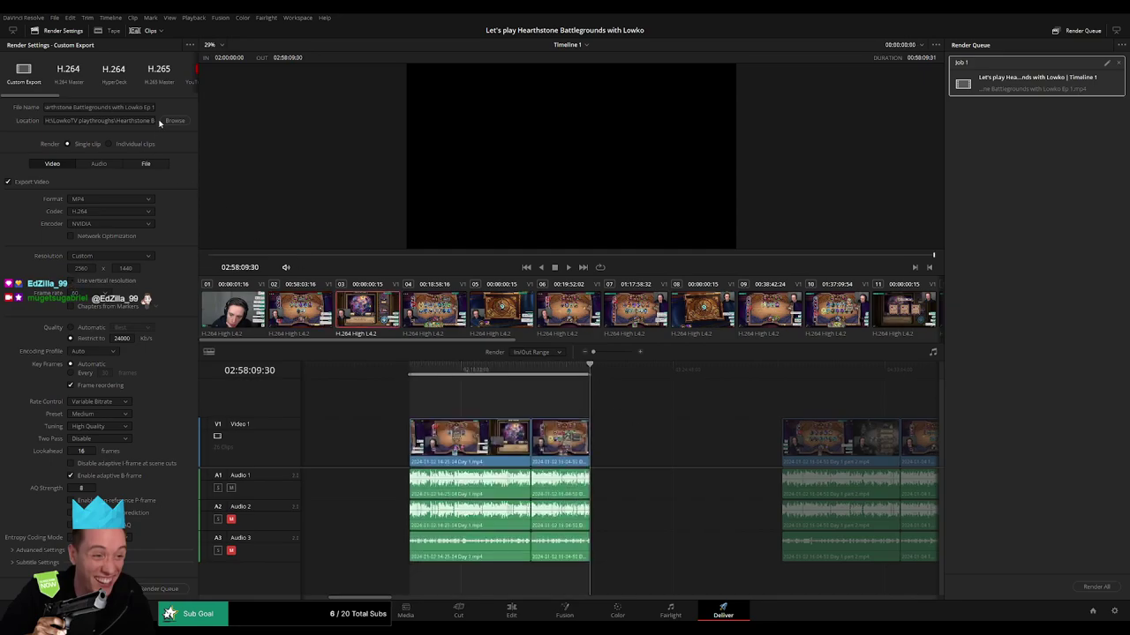
key("BackSpace")
type("2")
left_click(161, 589)
- Mark In/Out 04:00:00:00–04:58:05:30, rename to 'Ep 3', and queue the job
scroll(436, 408, "right", 8)
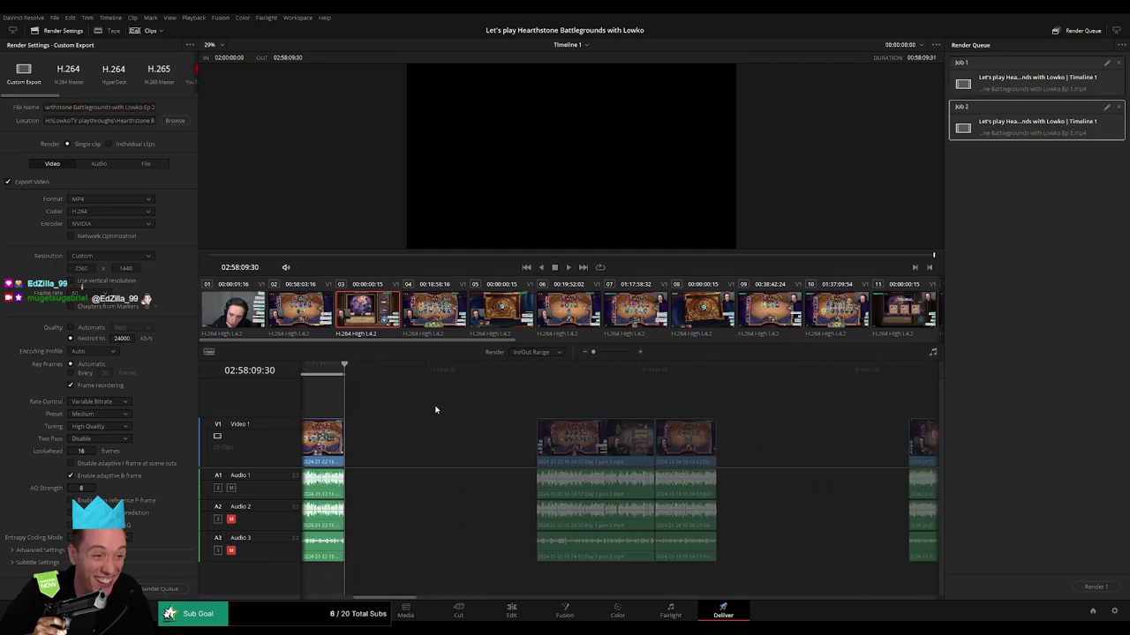
left_click(512, 375)
scroll(512, 378, "right", 5)
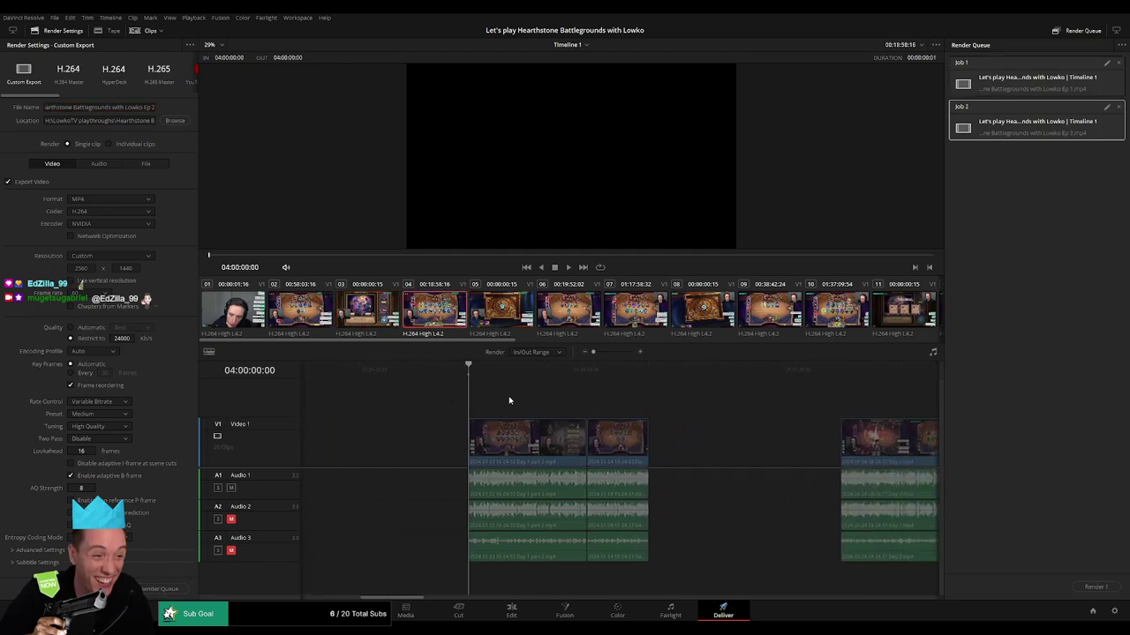
key("i")
key("Down")
key("o")
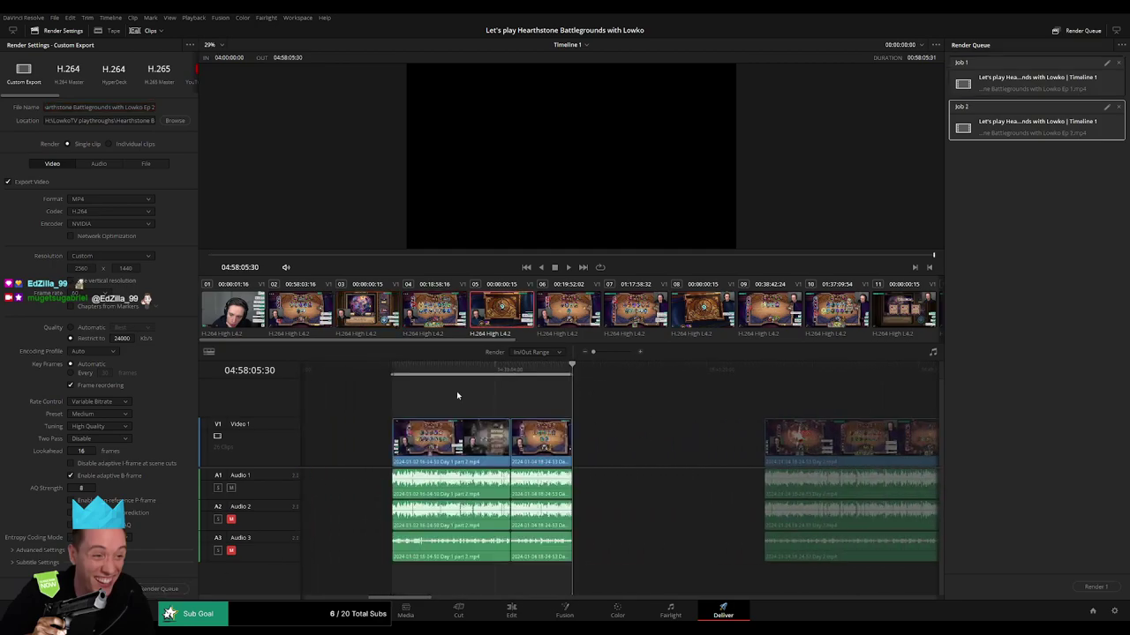
left_click(153, 106)
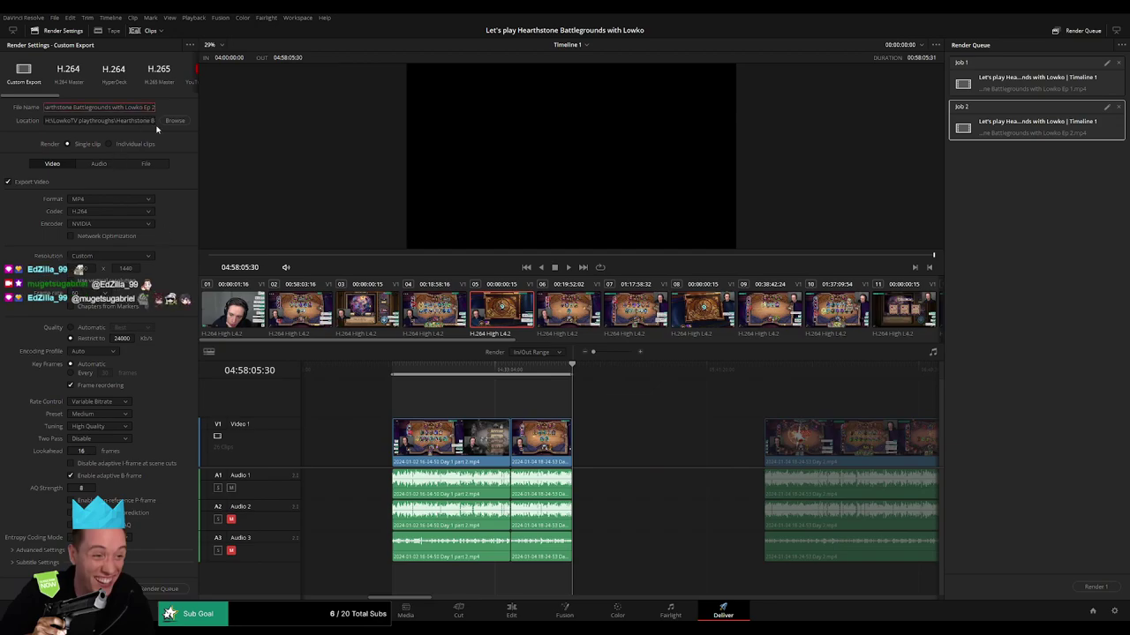
key("BackSpace")
type("3")
left_click(152, 594)
- Mark the next range 06:00:00:00–06:58:06:30 and begin editing the file name
scroll(645, 433, "right", 5)
left_click(506, 375)
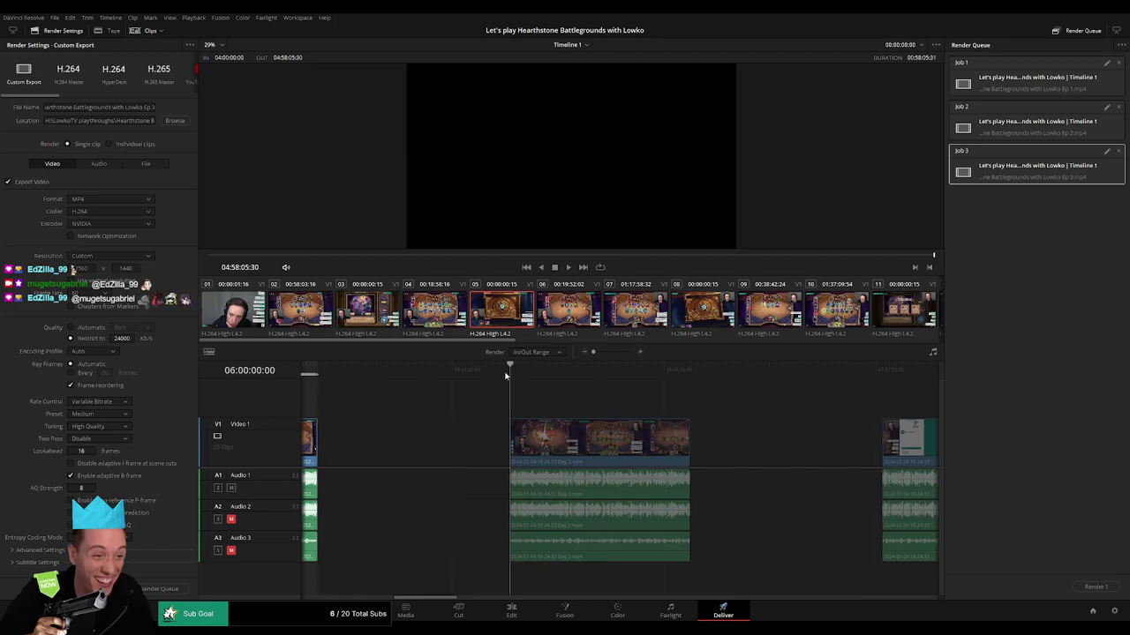
key("i")
scroll(451, 392, "right", 4)
left_click(549, 375)
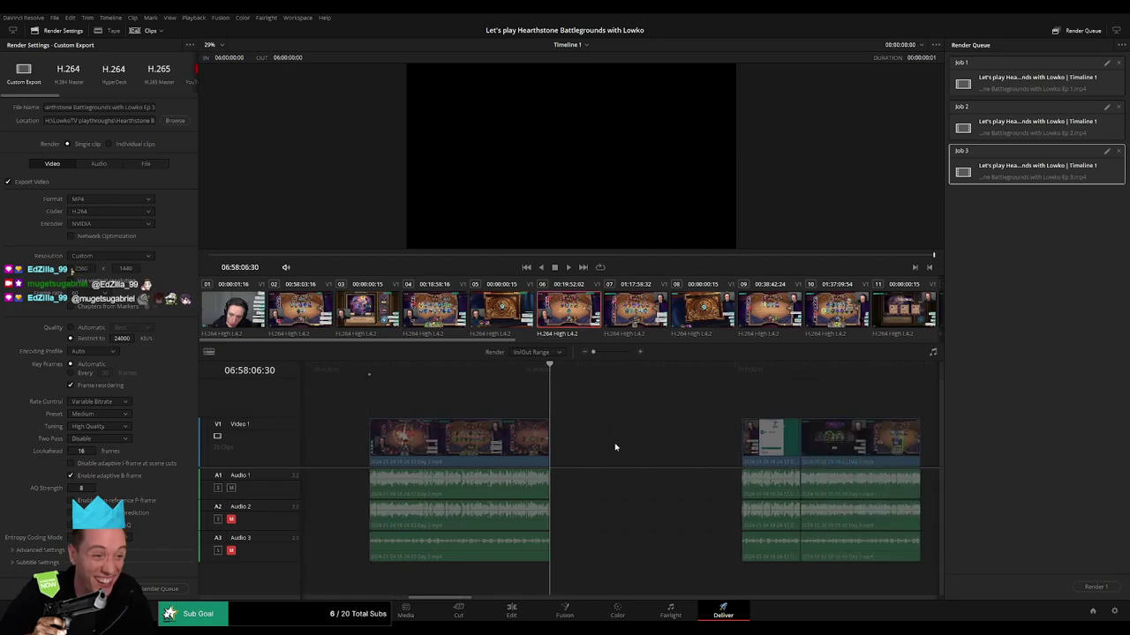
key("o")
left_click(152, 107)
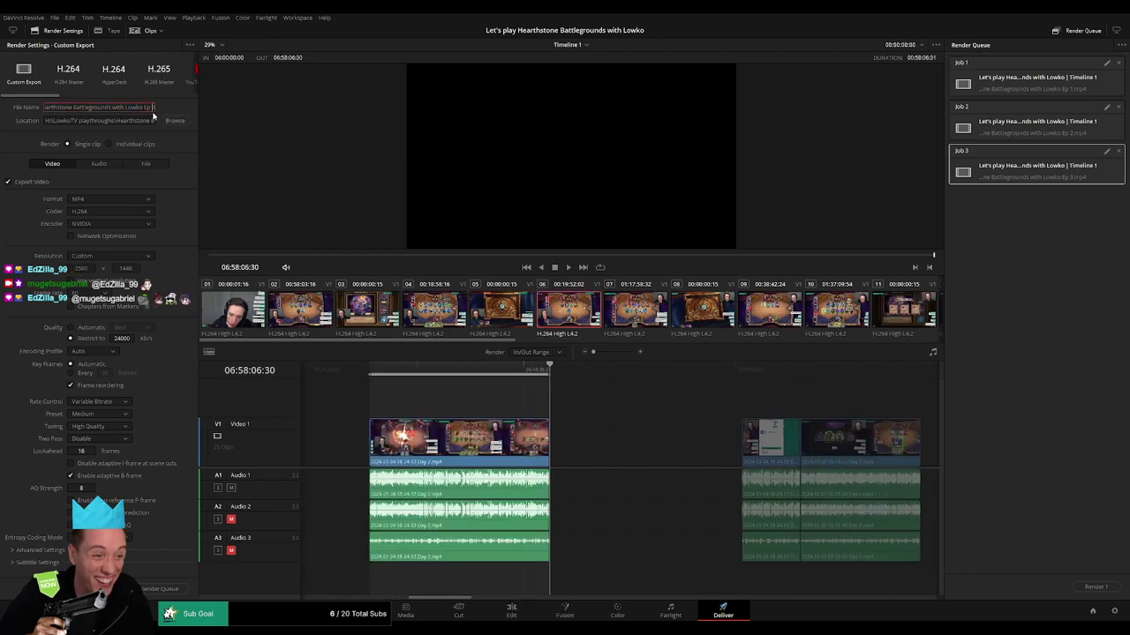
- Queue 'Ep 4', then mark 08:00:00:00–08:57:38:00 and queue it as Ep 5
key("BackSpace")
type("4")
left_click(168, 586)
scroll(544, 444, "right", 5)
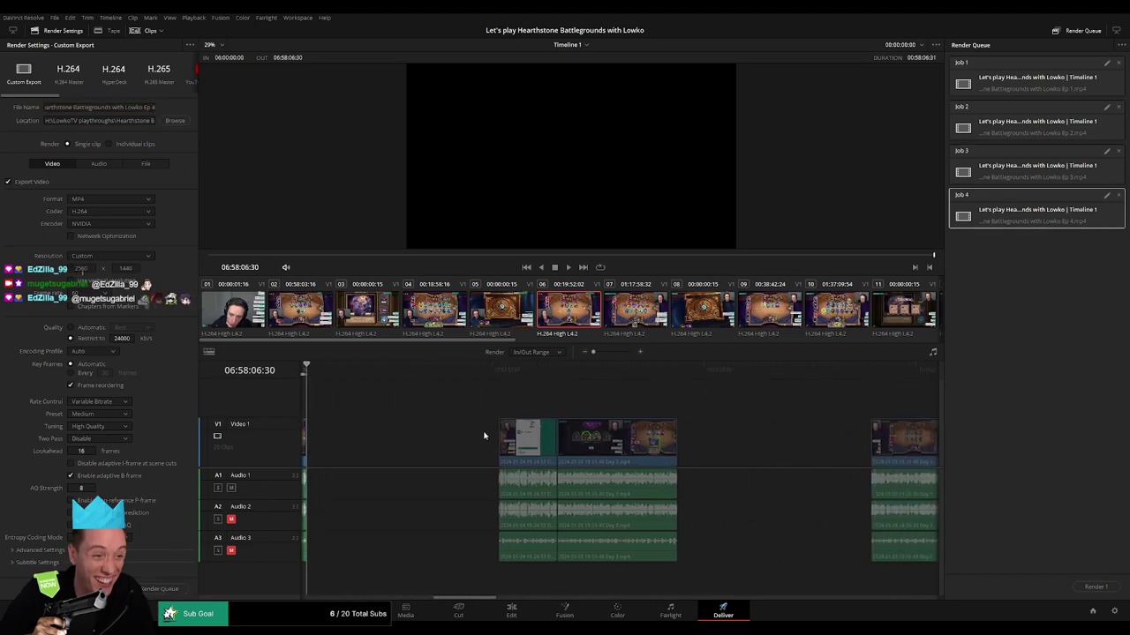
left_click(507, 368)
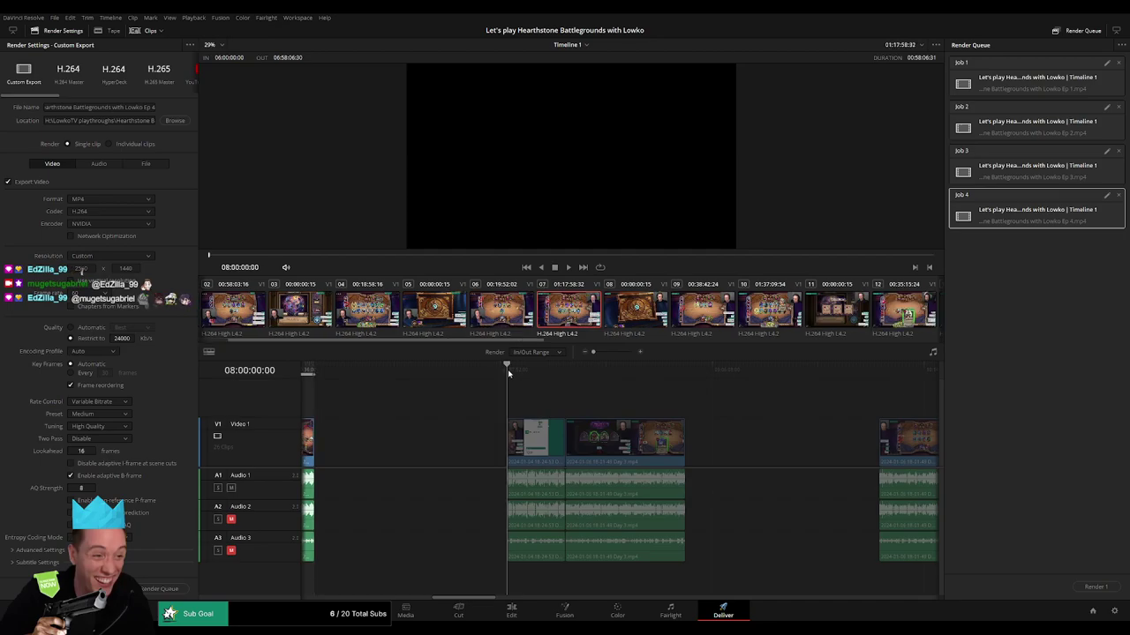
left_click_drag(676, 370, 686, 373)
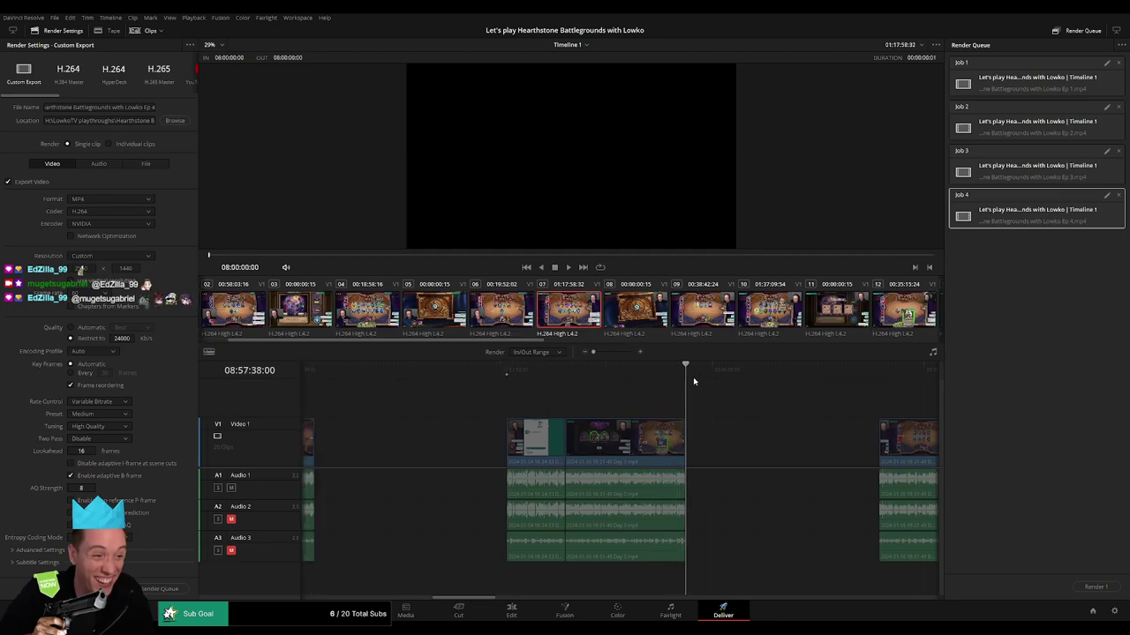
key("o")
left_click(154, 108)
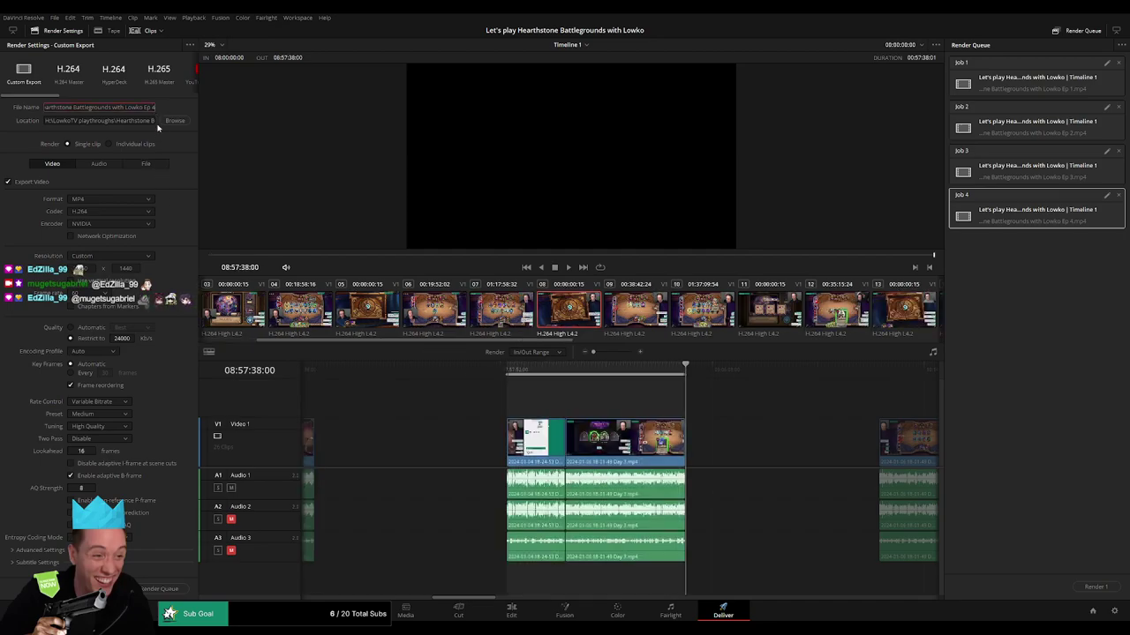
type("5")
left_click(163, 589)
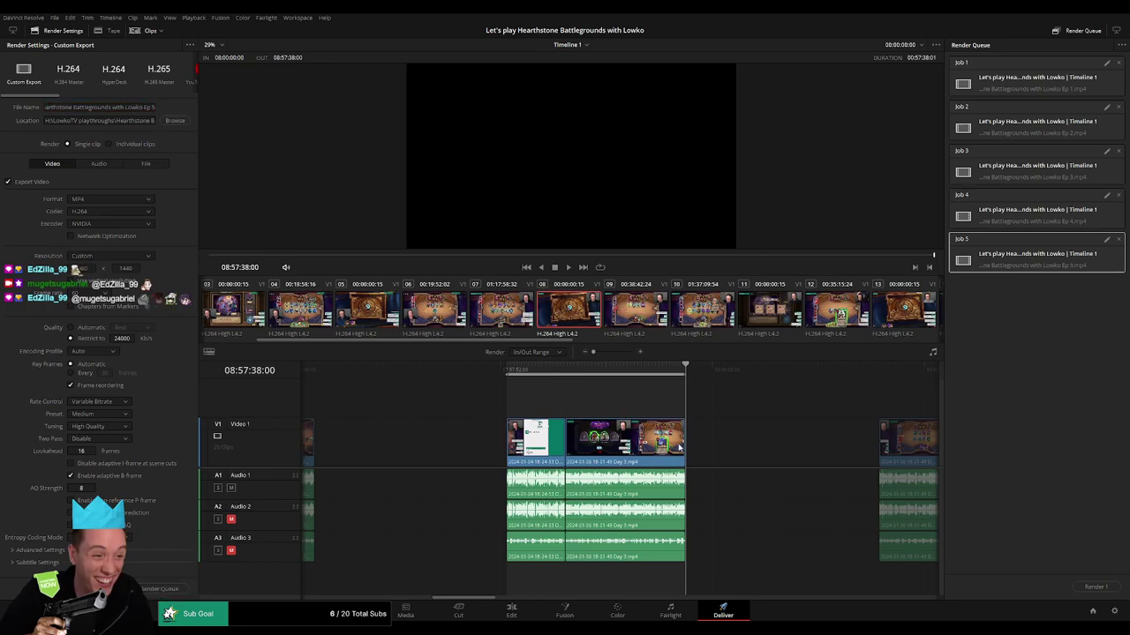
- Mark the 10:00:00:00–10:58:27:30 range and queue it as job 6
scroll(410, 430, "right", 5)
scroll(415, 427, "right", 1)
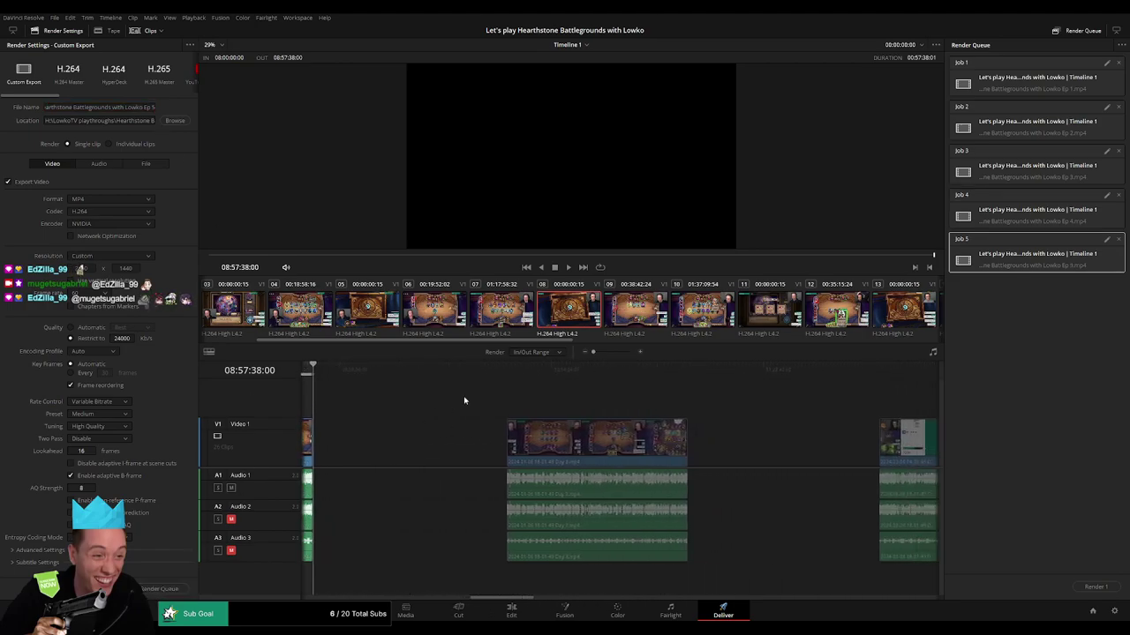
left_click(505, 380)
scroll(547, 388, "right", 5)
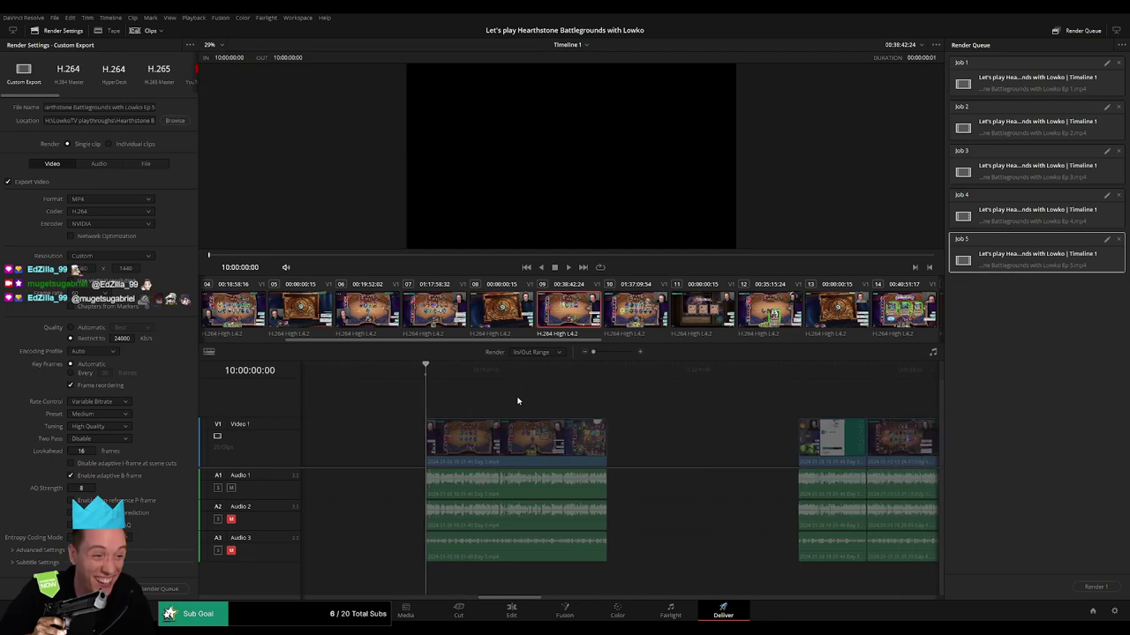
left_click(598, 381)
key("o")
left_click(154, 107)
type("6")
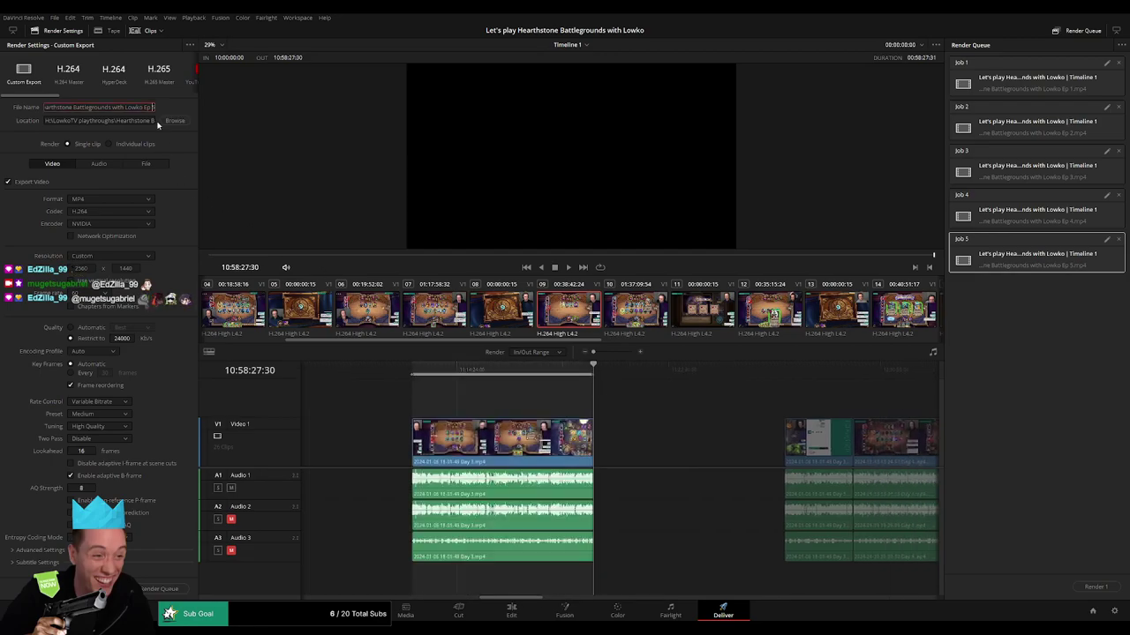
left_click(184, 588)
- Mark 12:00:00:00–12:57:26:00, rename to 'Ep 7', and queue the job
scroll(491, 432, "right", 15)
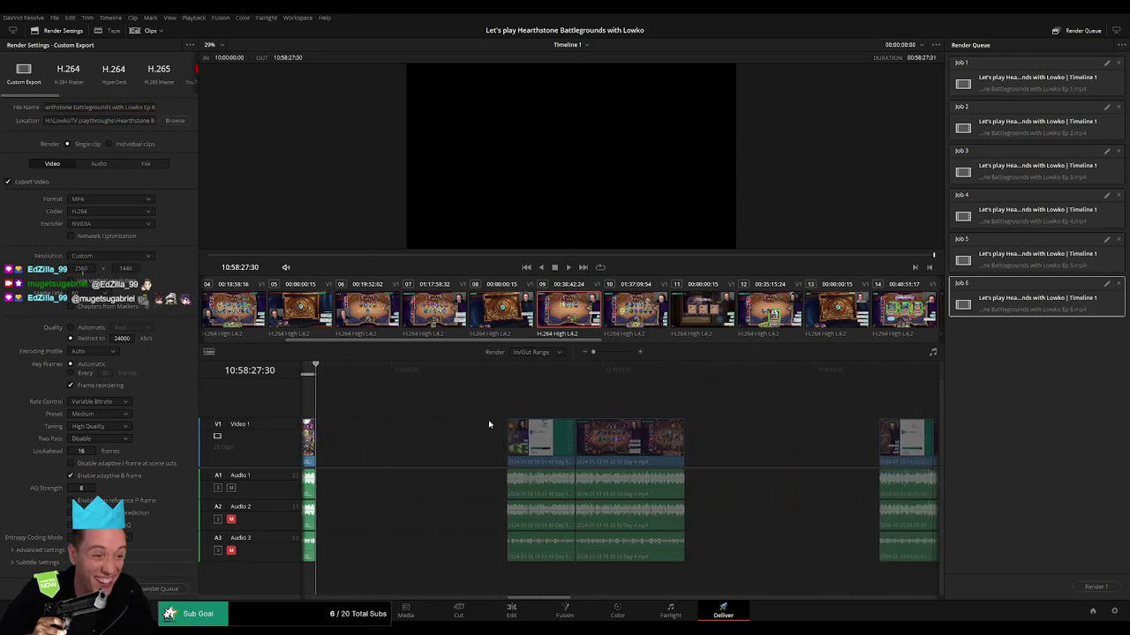
left_click(508, 381)
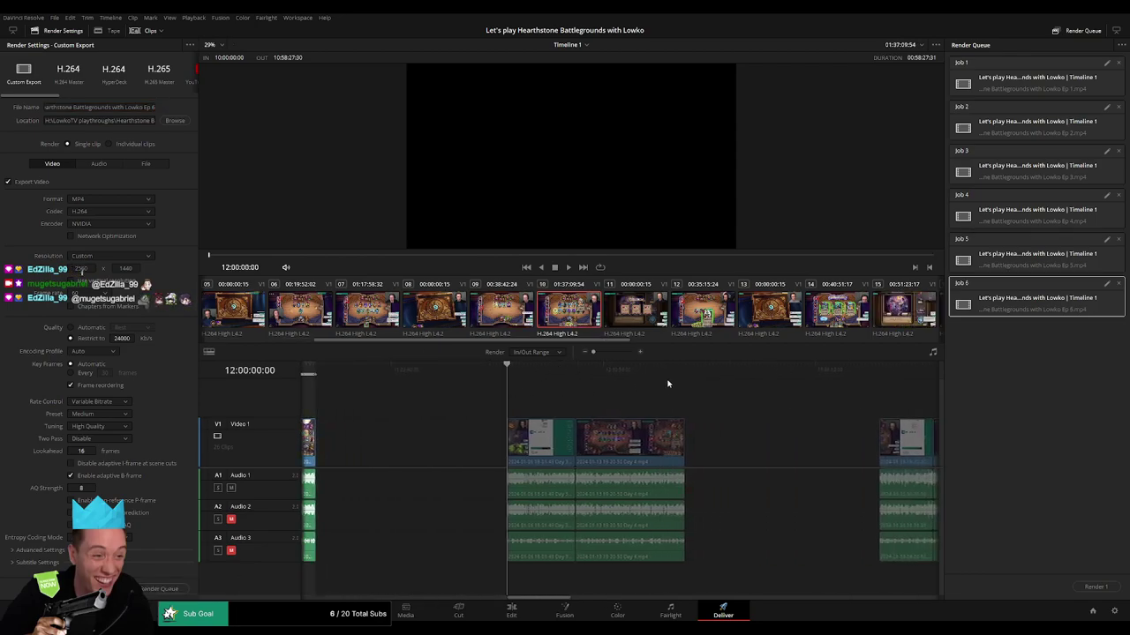
left_click(691, 377)
key("o")
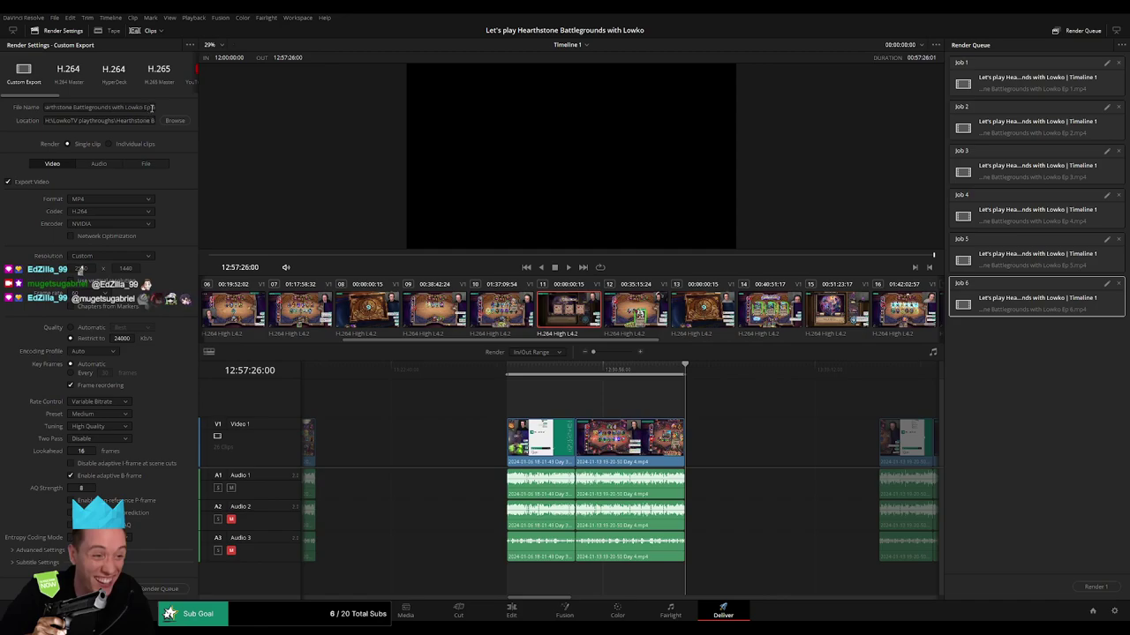
left_click(152, 108)
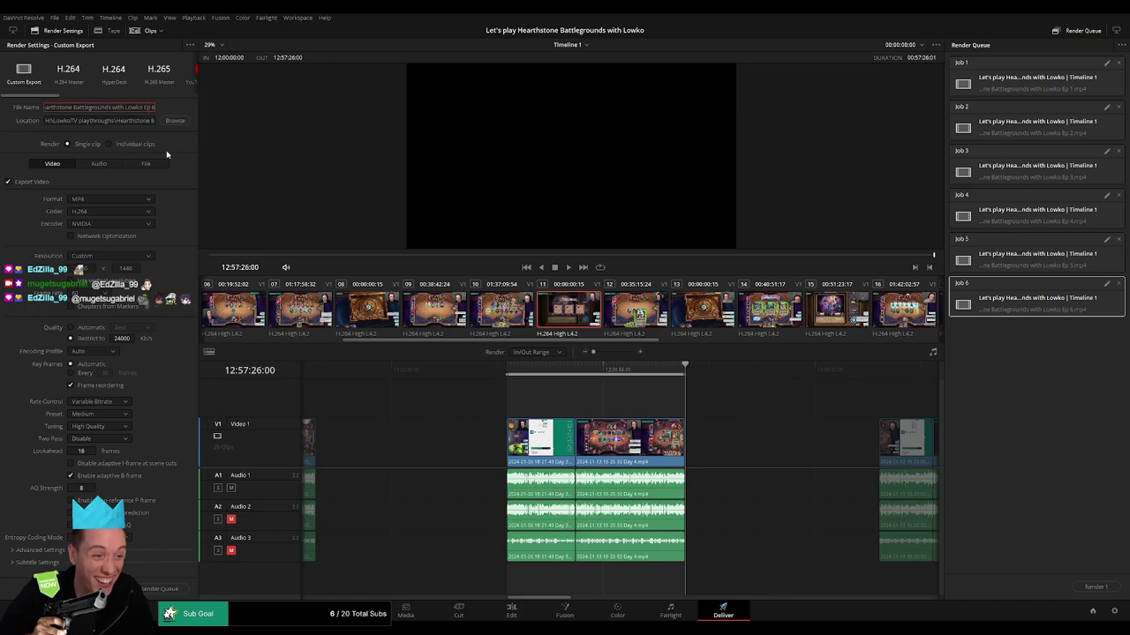
key("BackSpace")
type("7")
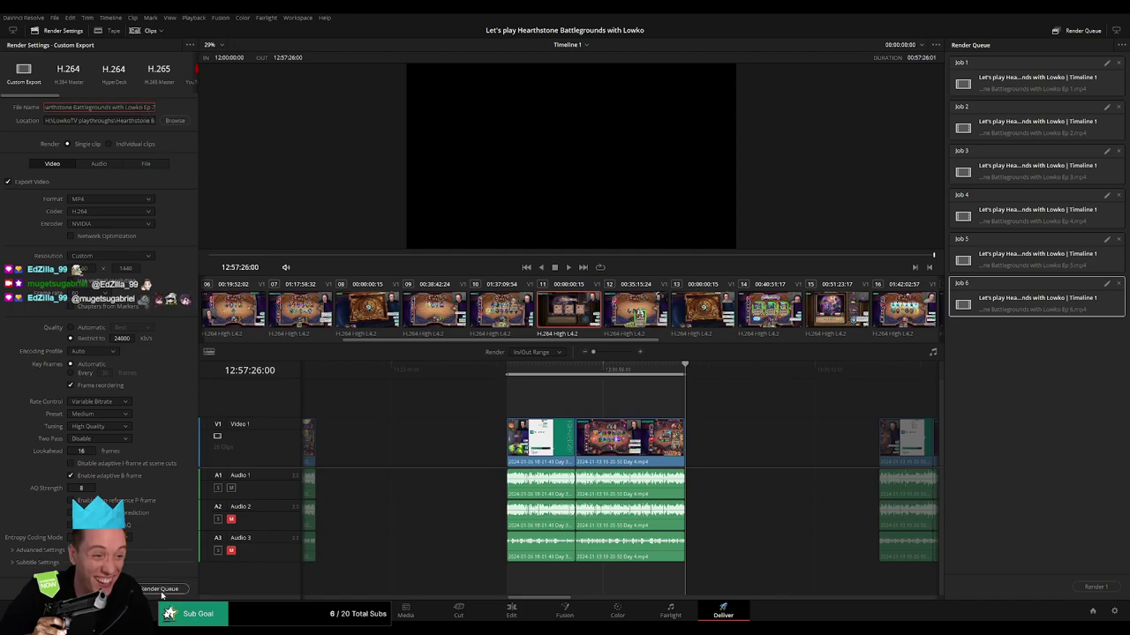
left_click(162, 593)
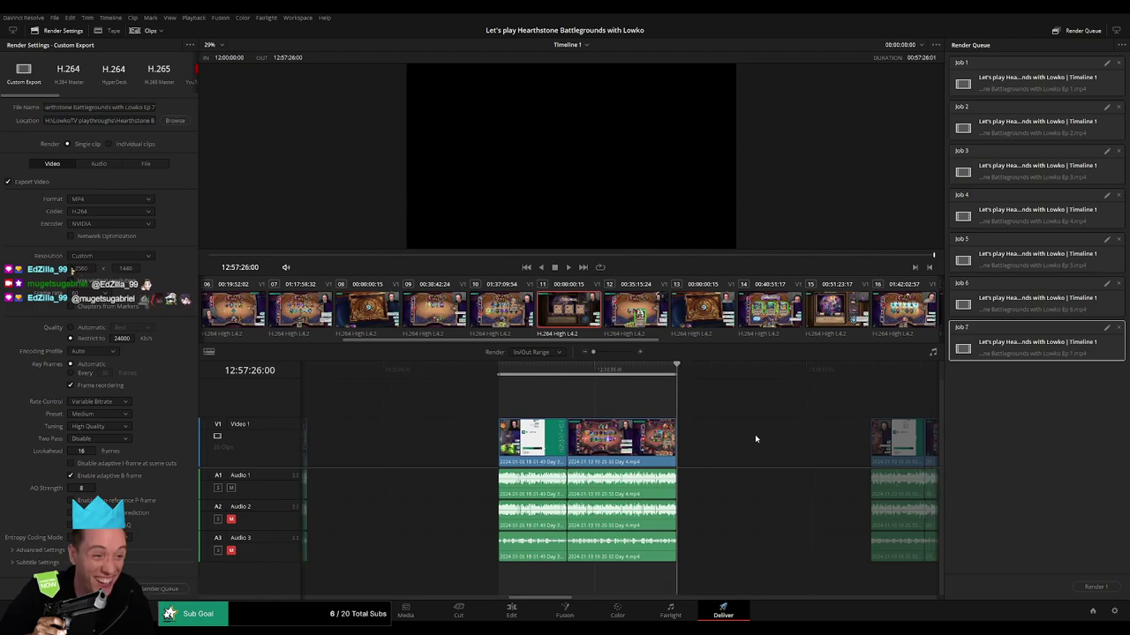
- Mark In/Out 14:00:00:00–14:58:09:00, rename to 'Ep 8', and queue the job
scroll(755, 434, "right", 5)
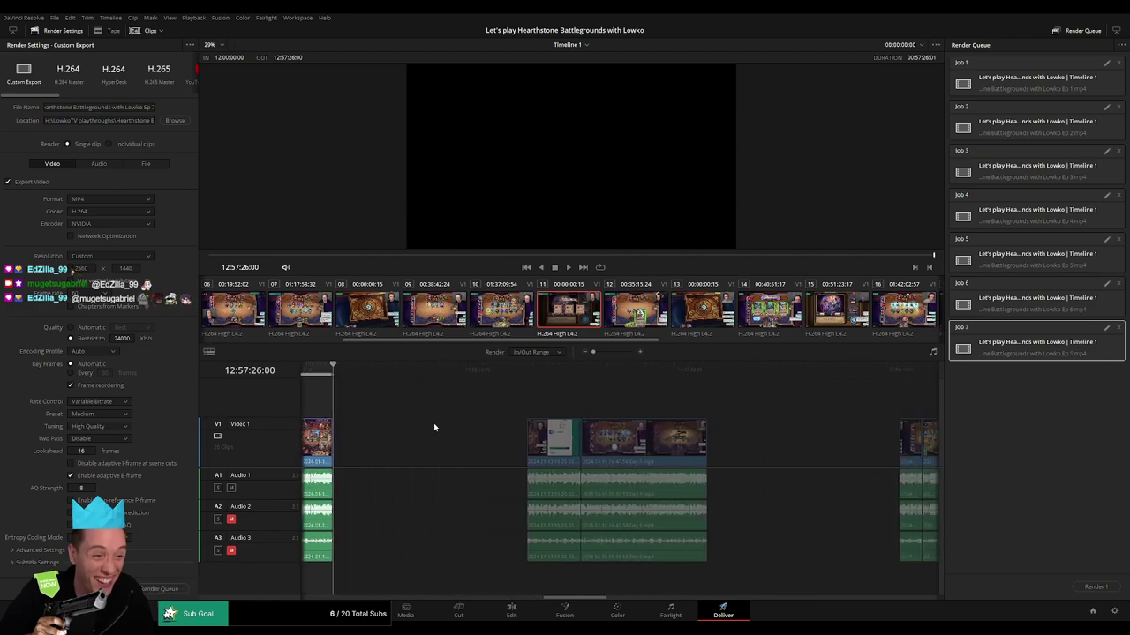
left_click(526, 378)
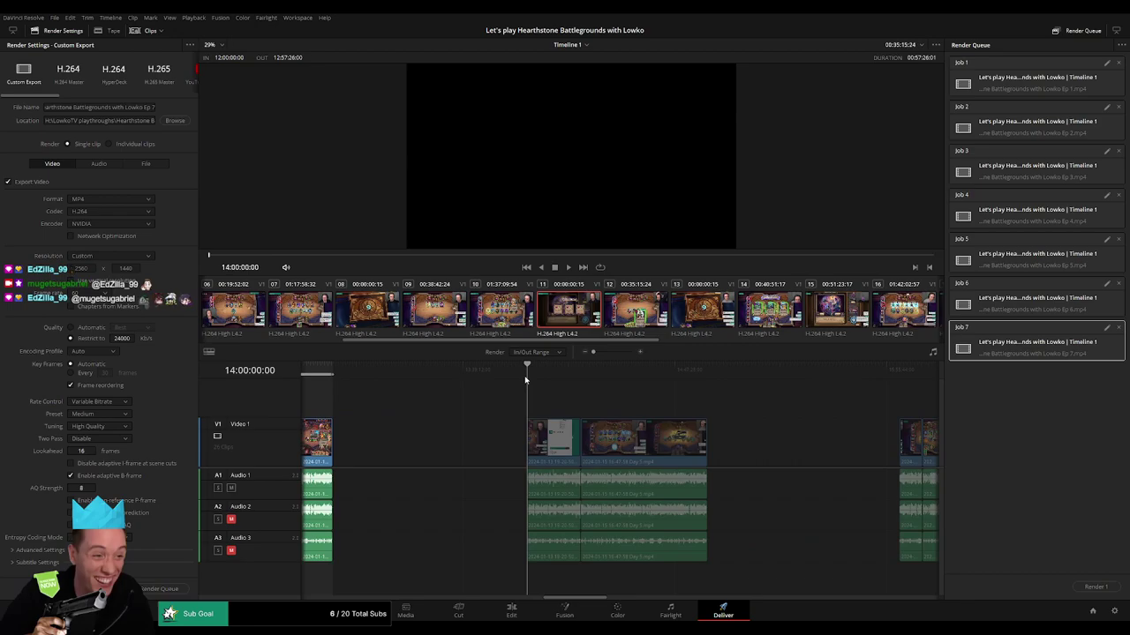
key("i")
left_click(709, 376)
key("o")
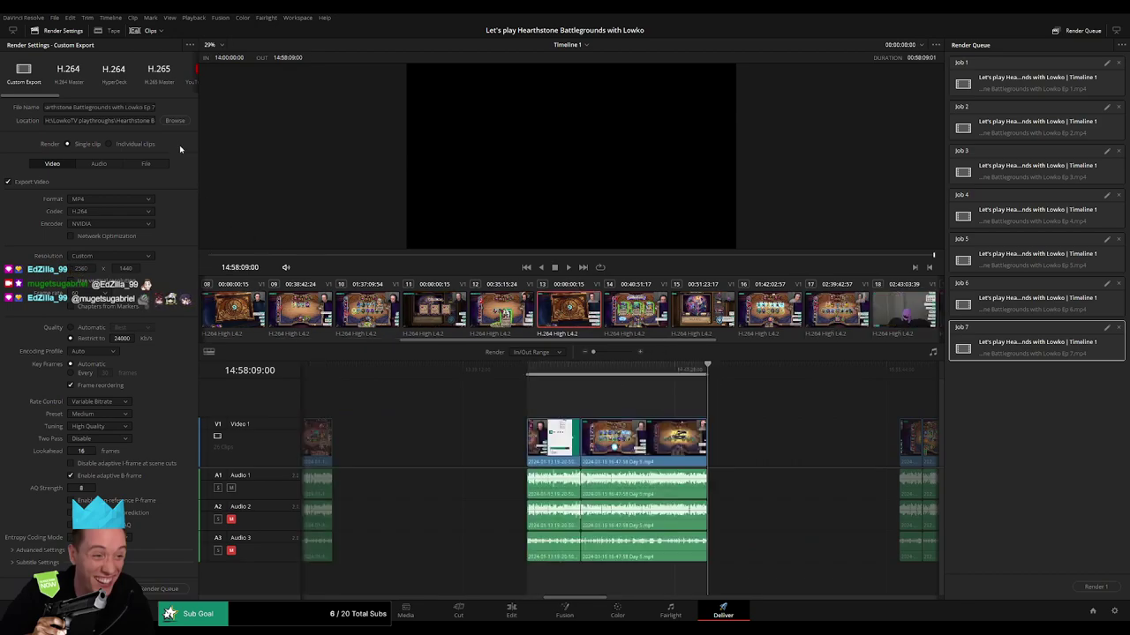
left_click(154, 107)
key("BackSpace")
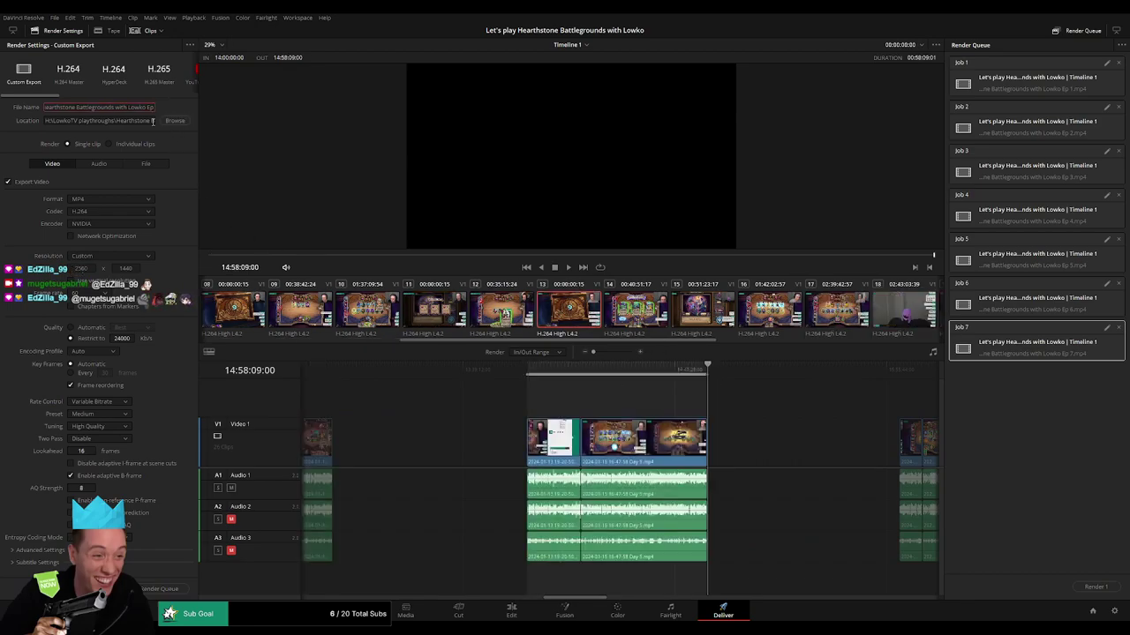
type("8")
left_click(152, 589)
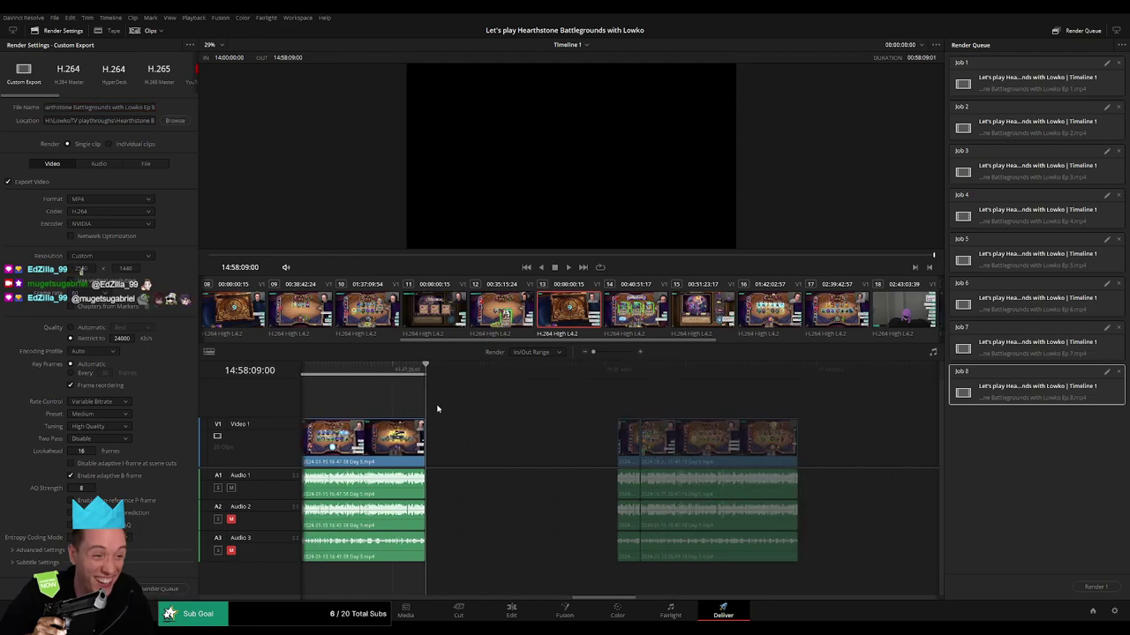
- Mark 16:00:00:00–16:58:07:00, rename to 'Ep 9', and queue the job
left_click(512, 377)
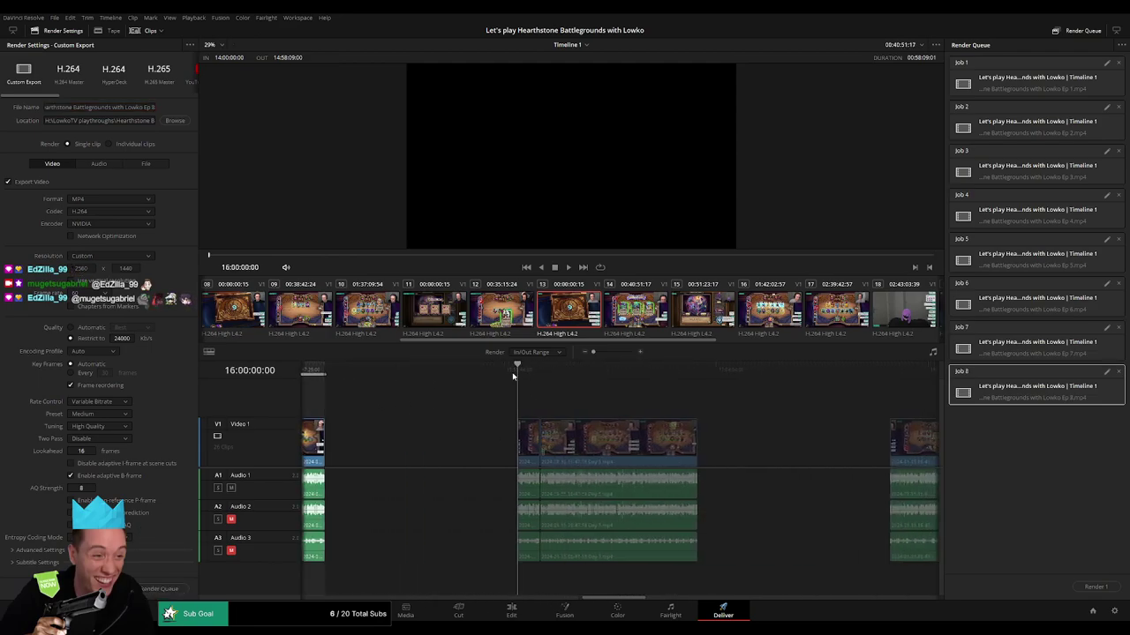
left_click(559, 369)
key("o")
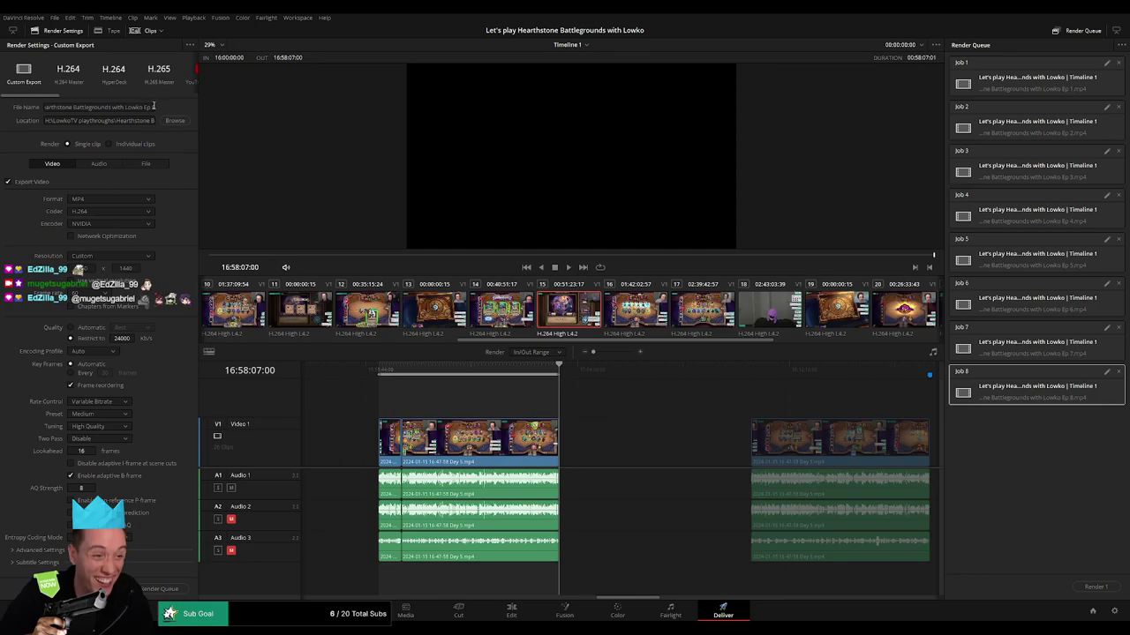
left_click(150, 107)
key("BackSpace")
type("9")
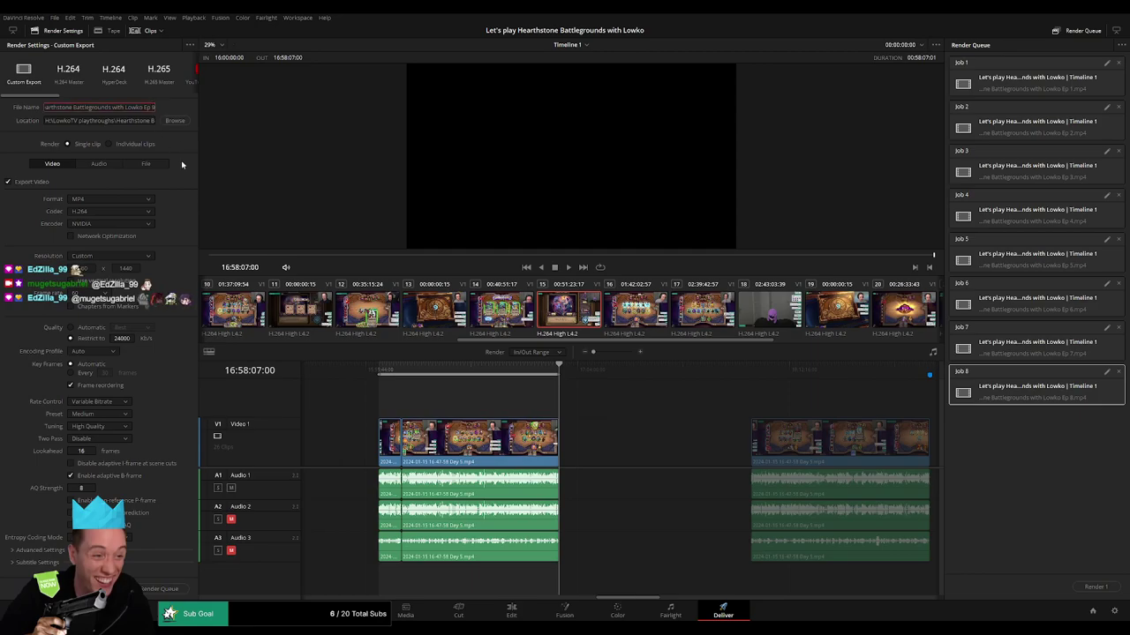
left_click(159, 588)
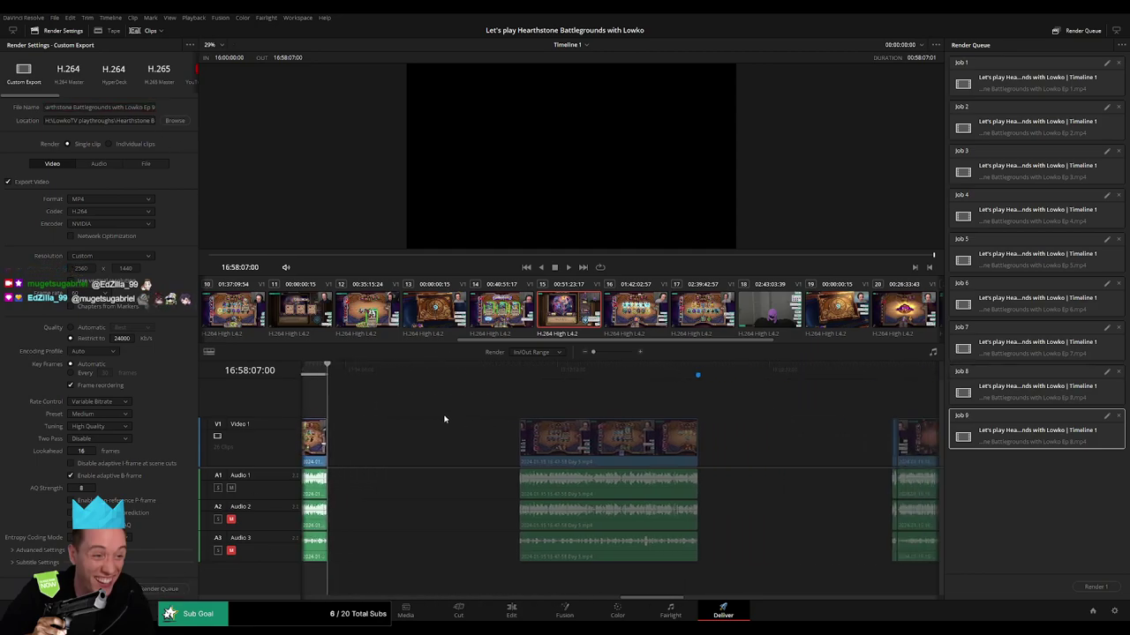
- Mark 18:00:00:00–18:57:40:00, rename to 'Ep 10', and queue the job
left_click(508, 374)
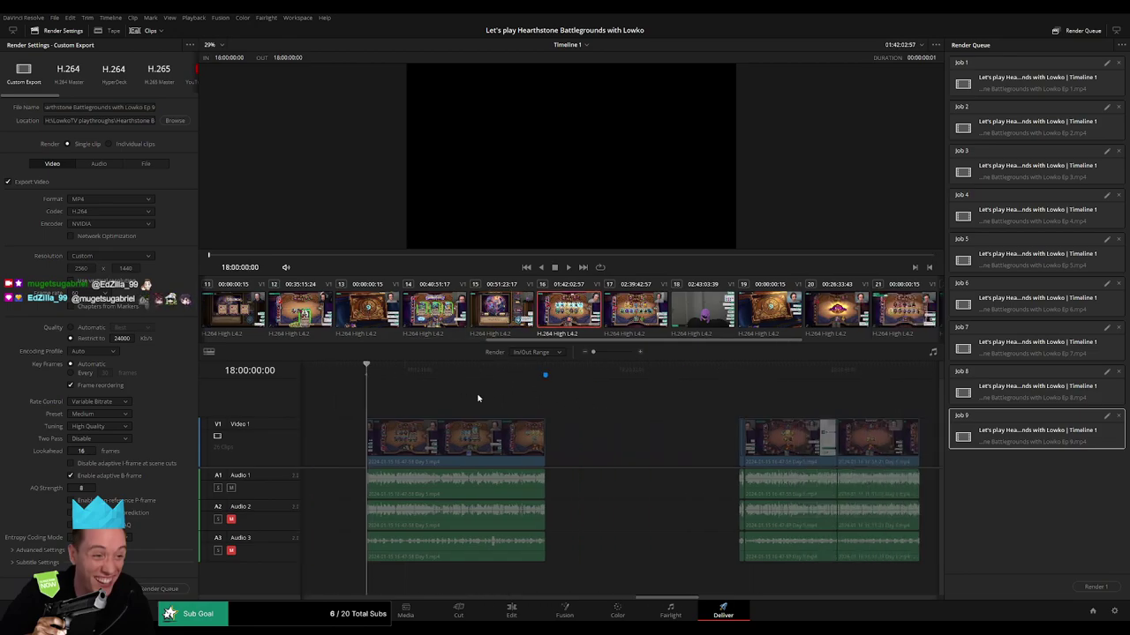
left_click_drag(560, 370, 546, 370)
key("o")
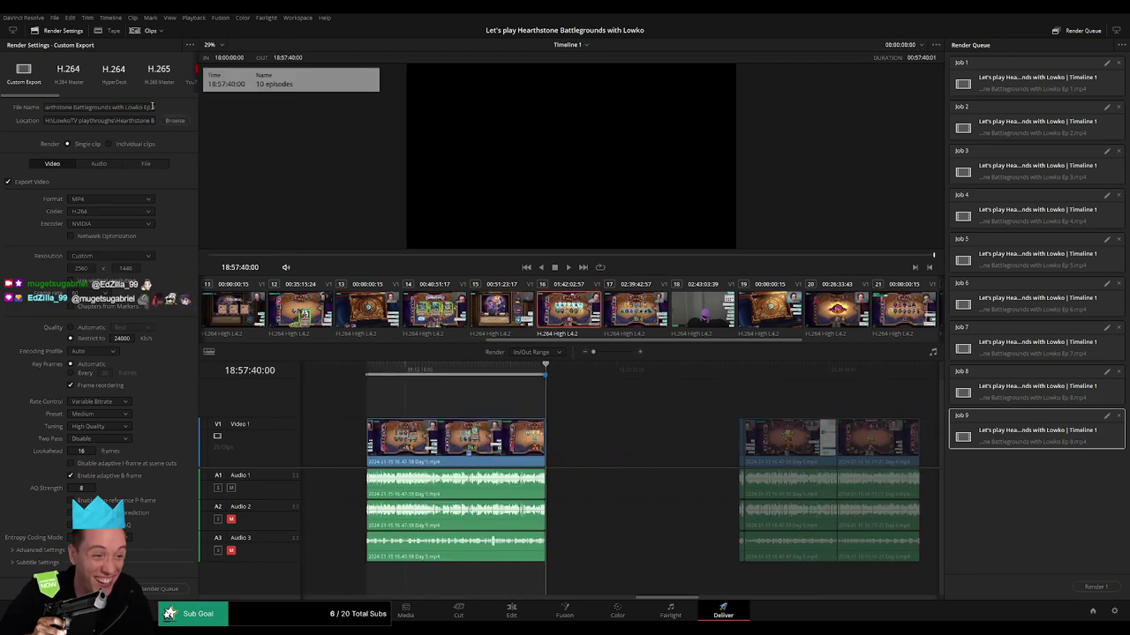
left_click(153, 107)
key("BackSpace")
type("10")
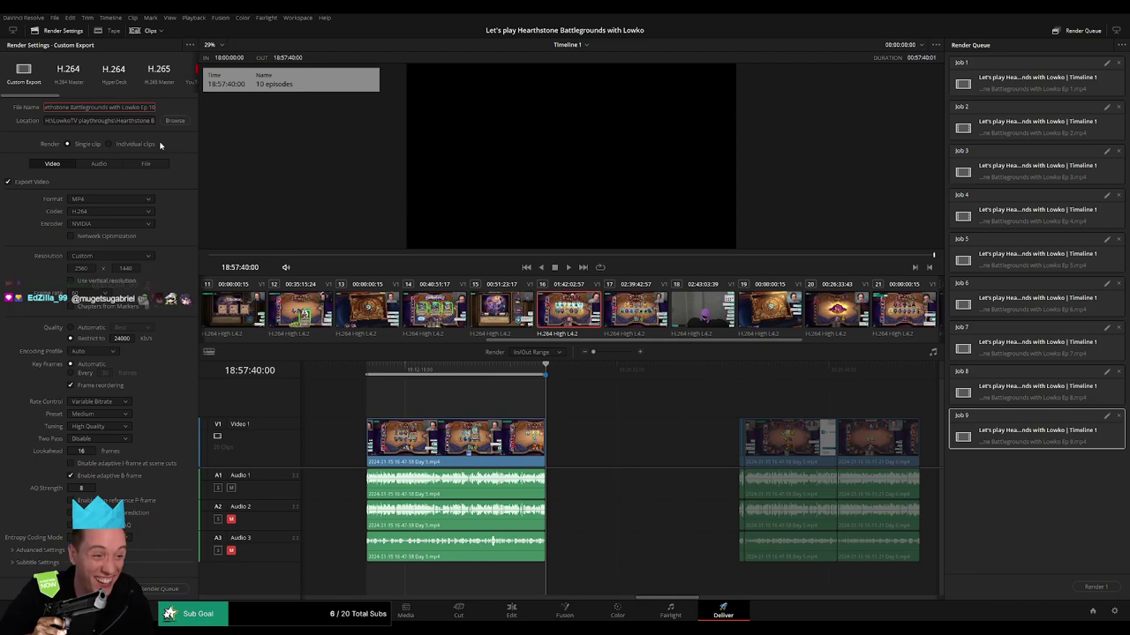
left_click(167, 590)
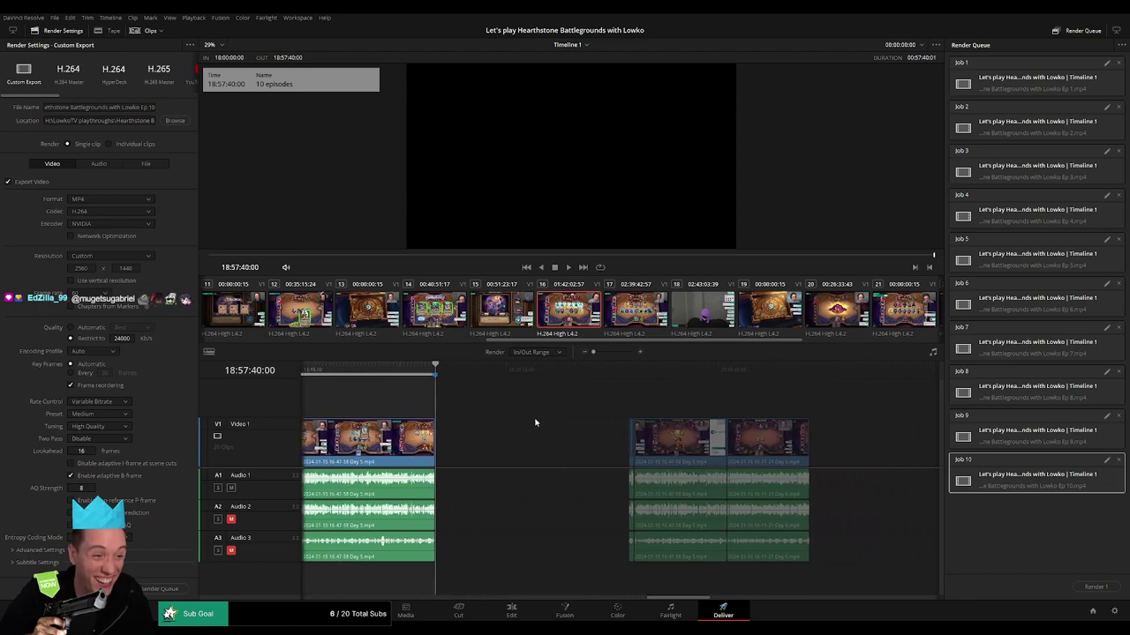
- Mark In/Out around the 20:00:00:00 clip group and queue it as Ep 11
left_click_drag(656, 435, 436, 424)
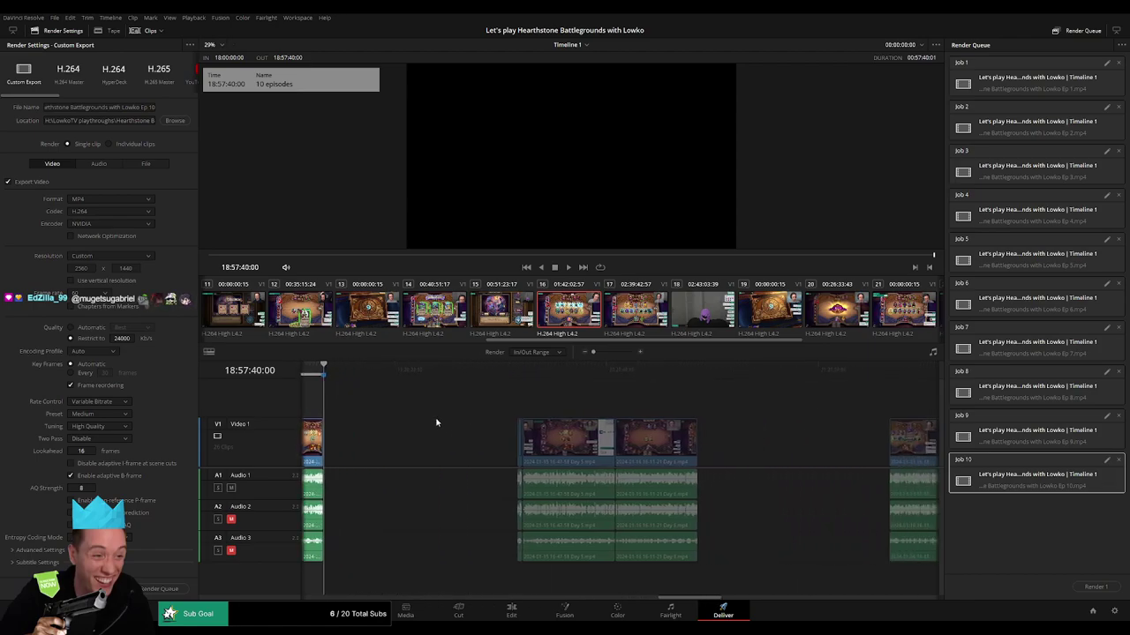
left_click(516, 371)
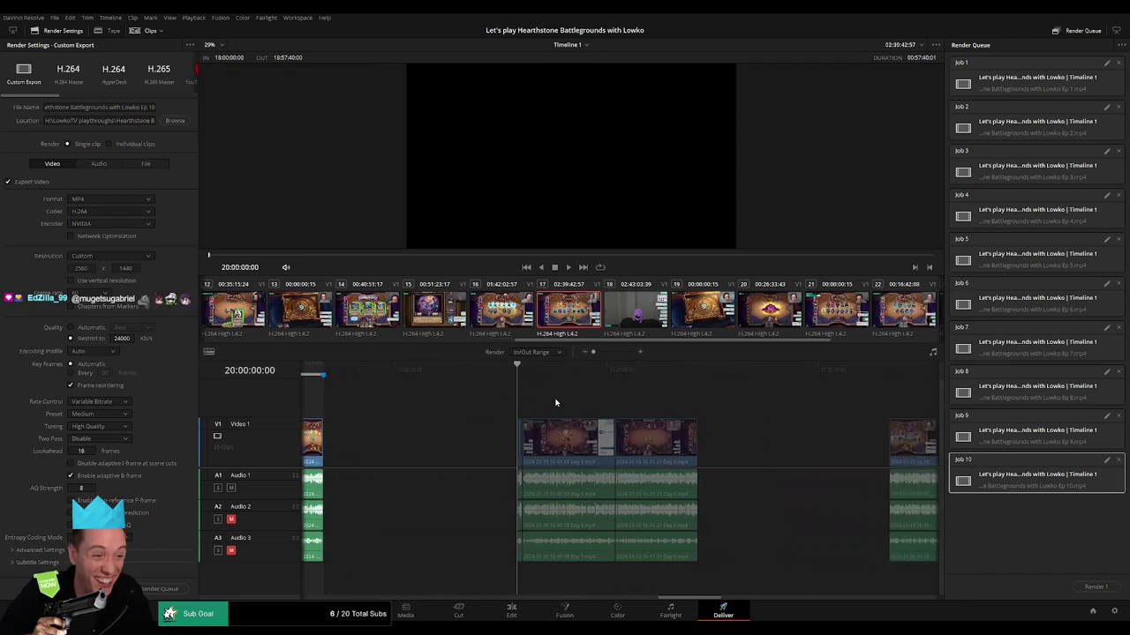
key("i")
key("o")
scroll(582, 389, "down", 2)
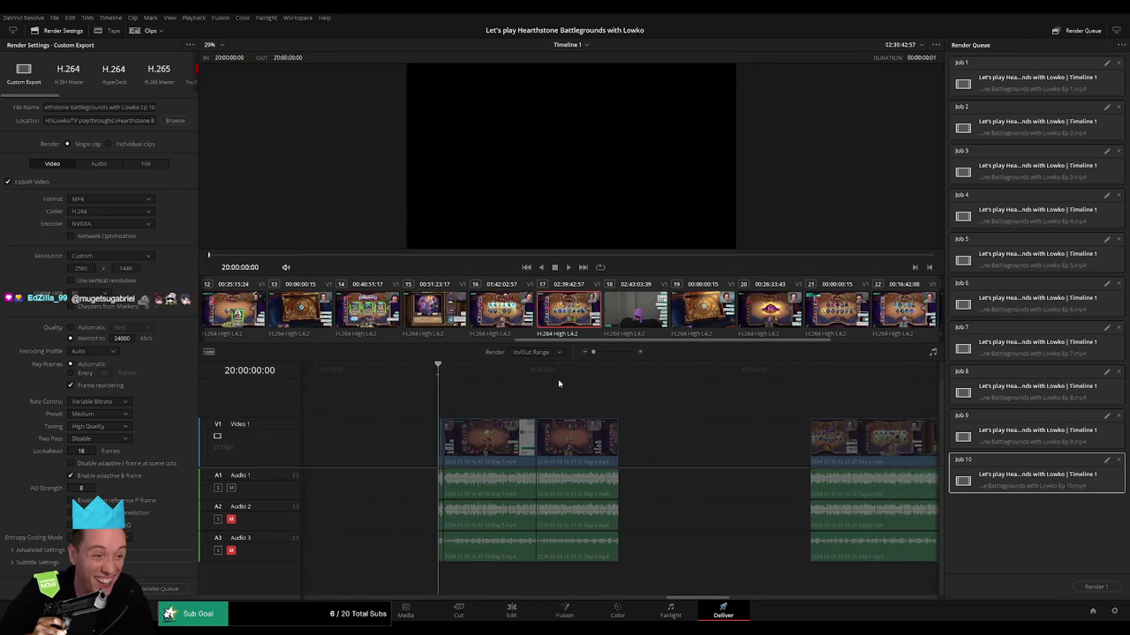
left_click(619, 378)
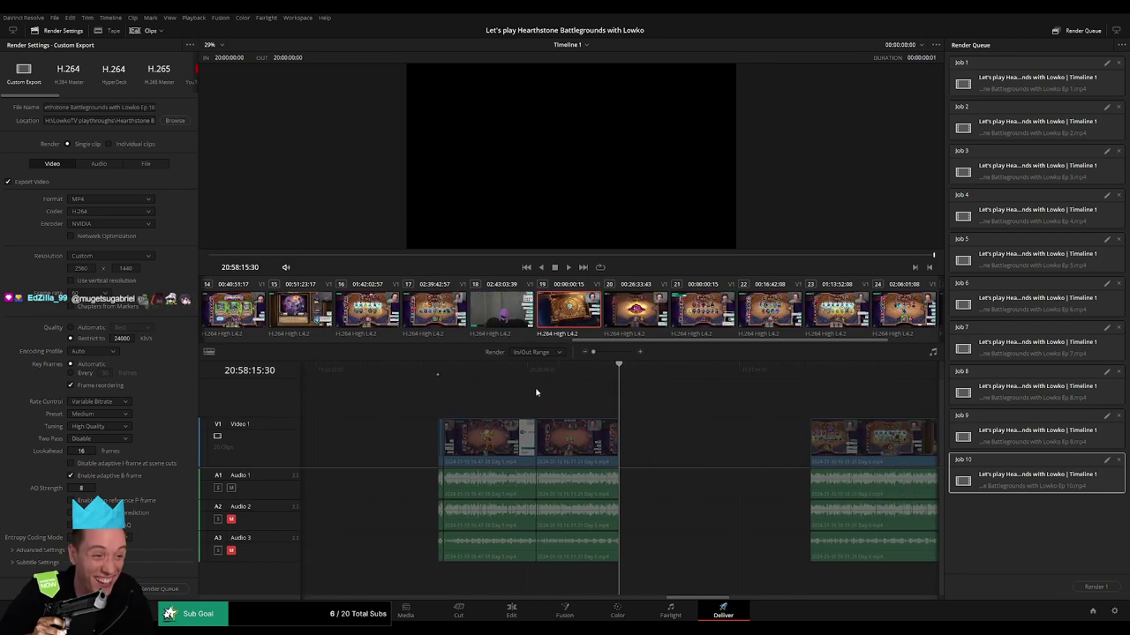
left_click(438, 369)
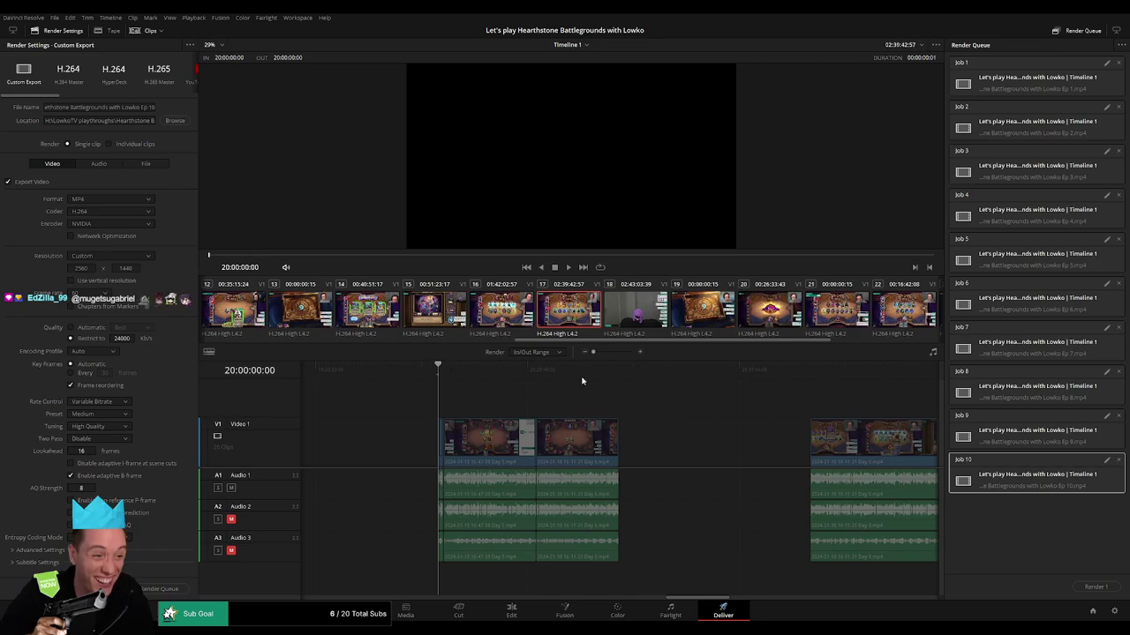
key("Down")
key("o")
left_click(154, 107)
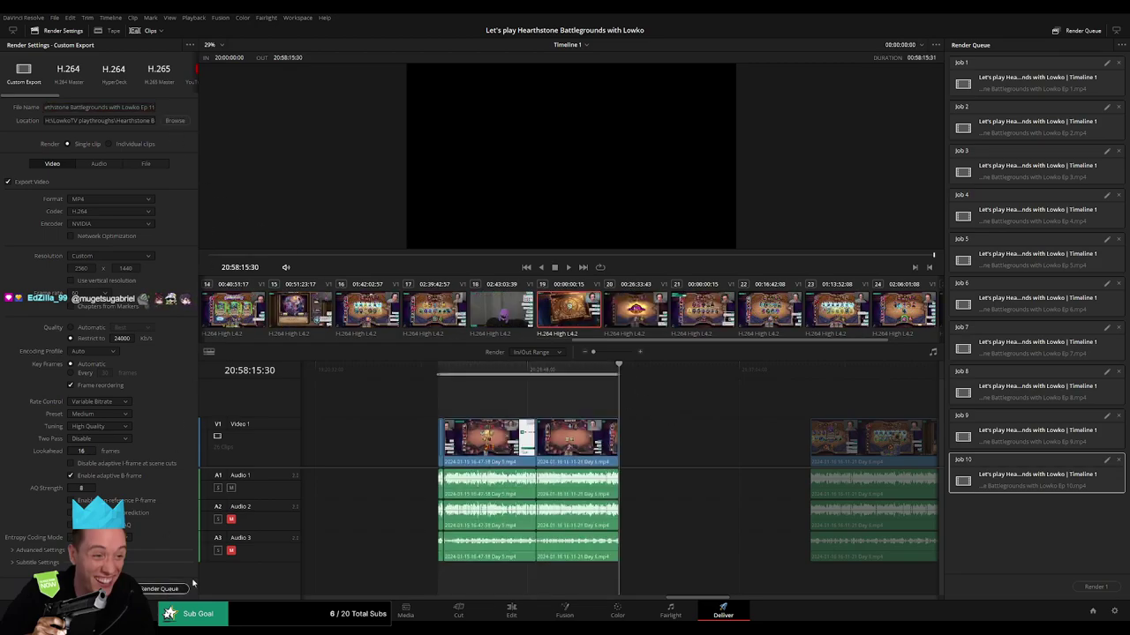
left_click(164, 589)
- Mark the 22:00:00:00–22:57:58:30 range and clear the old episode number for Ep 12
scroll(380, 430, "right", 5)
key("Down")
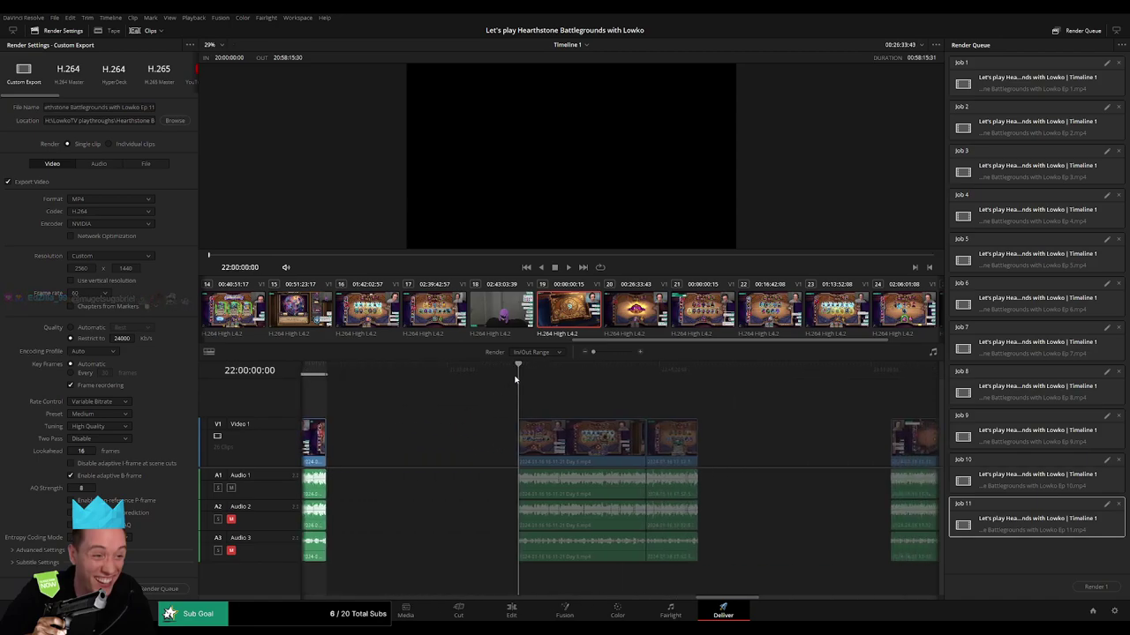
key("i")
scroll(585, 396, "right", 2)
key("Down")
key("o")
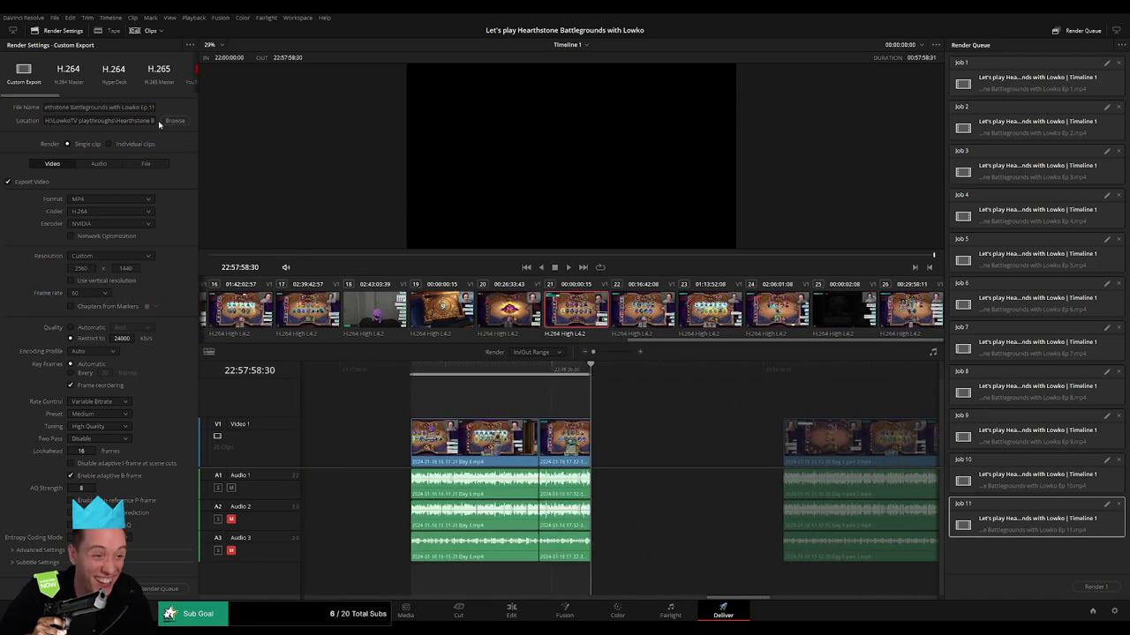
key("BackSpace")
- Queue Ep 12, then mark 24:00:00:00–24:57:10:00 and queue it as Ep 13
type("2")
left_click(159, 586)
scroll(501, 414, "right", 3)
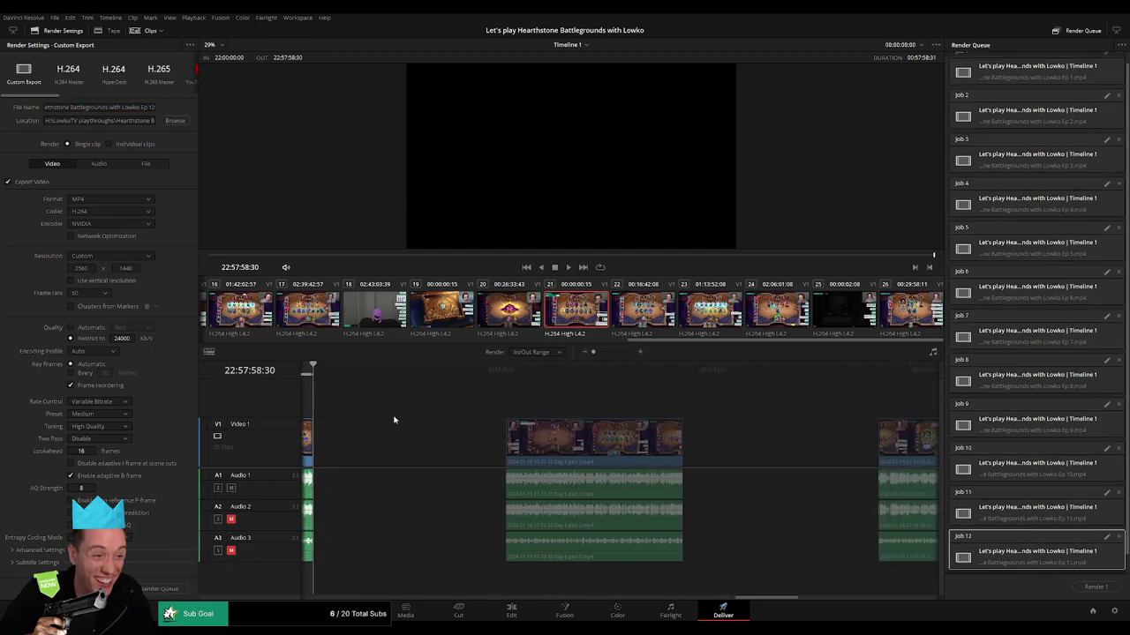
left_click(504, 370)
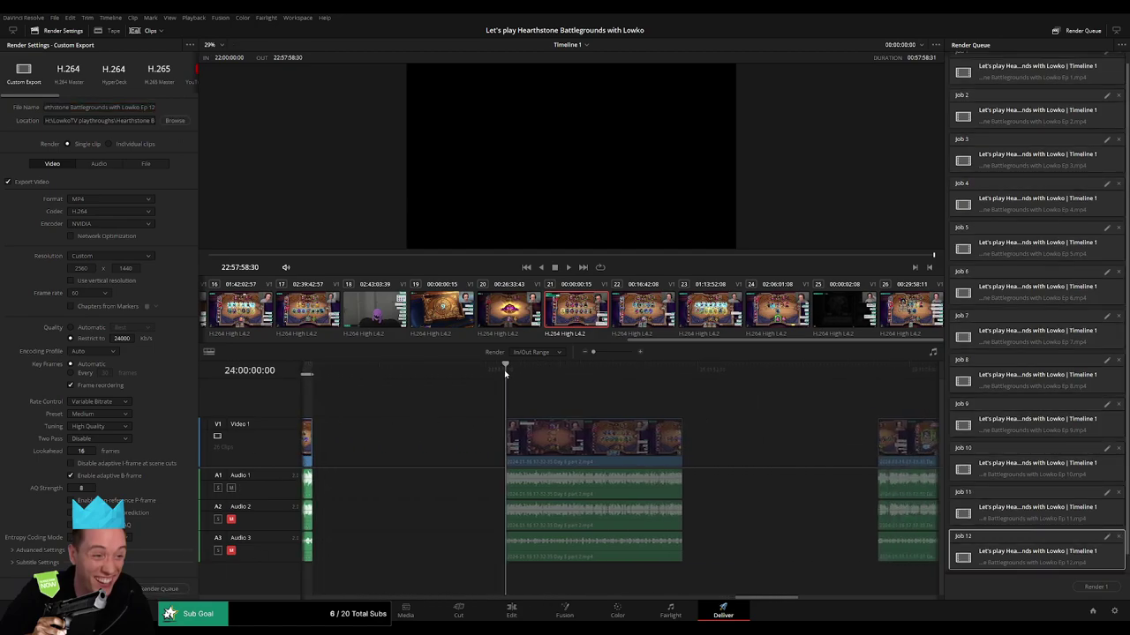
key("i")
scroll(564, 392, "right", 3)
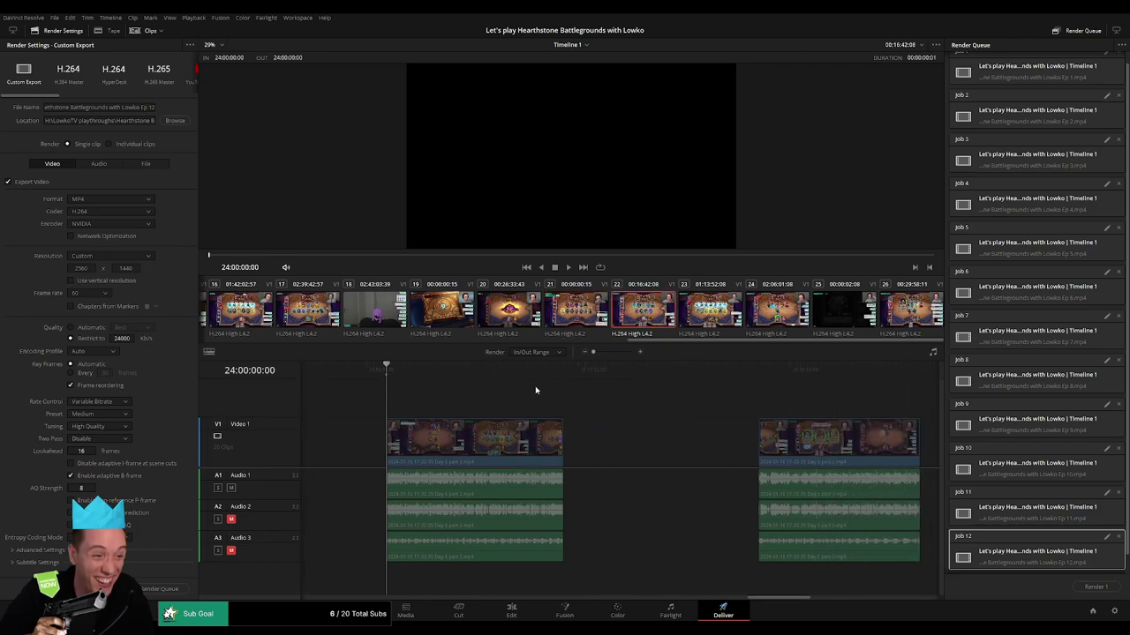
left_click(565, 371)
key("o")
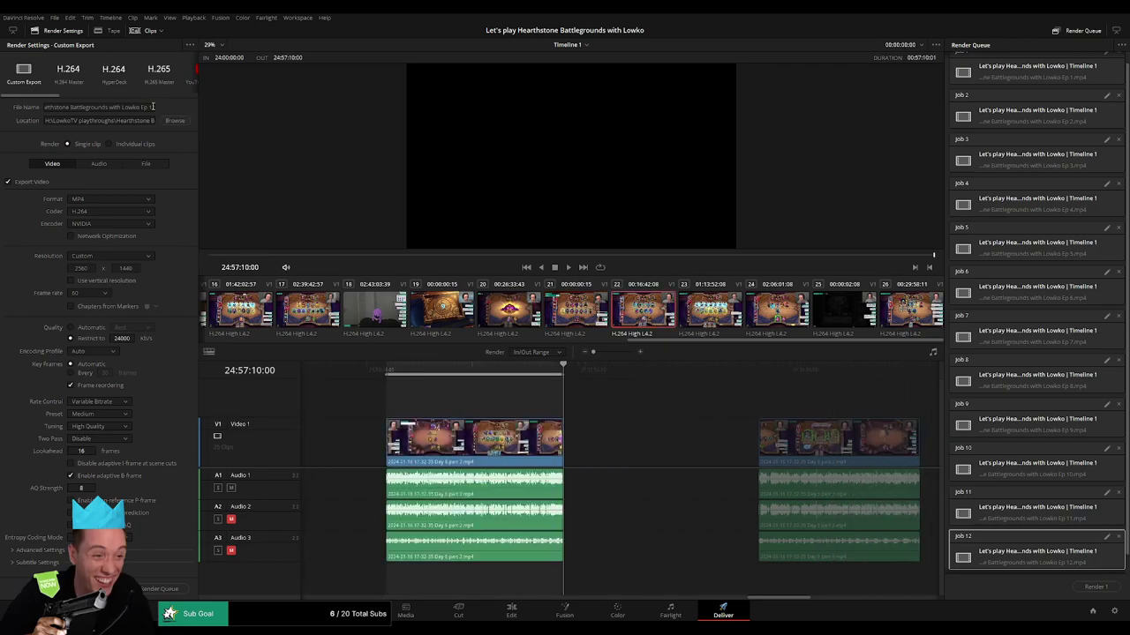
left_click(154, 107)
type("3")
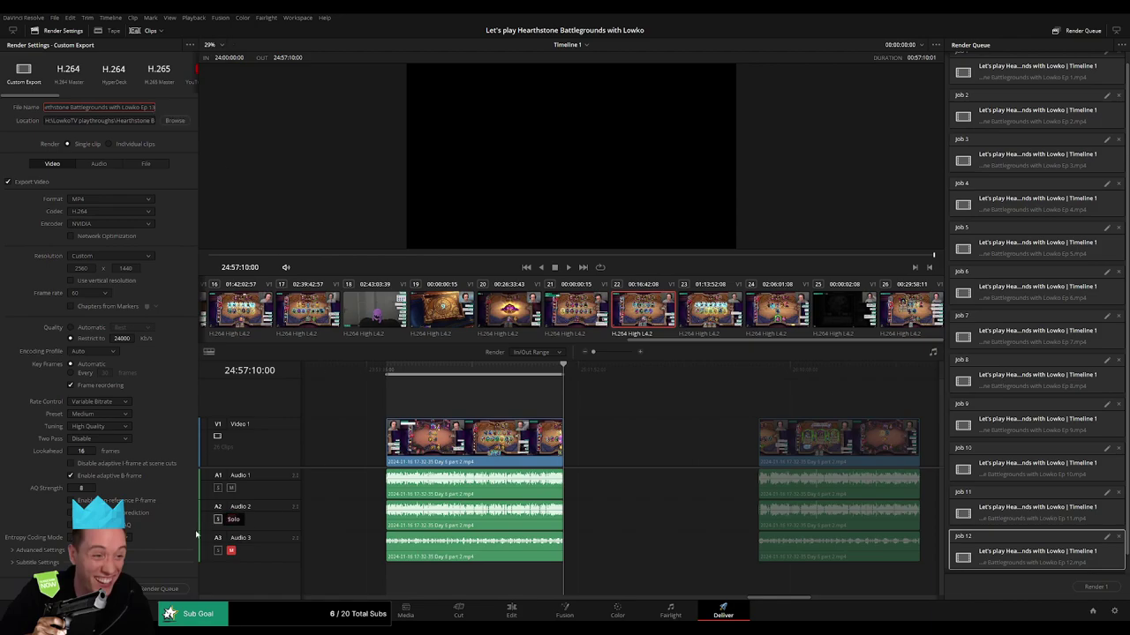
left_click(182, 580)
- Mark 26:00:00:00–26:52:09:00 and queue it as the Ep 14 render job
scroll(456, 399, "right", 5)
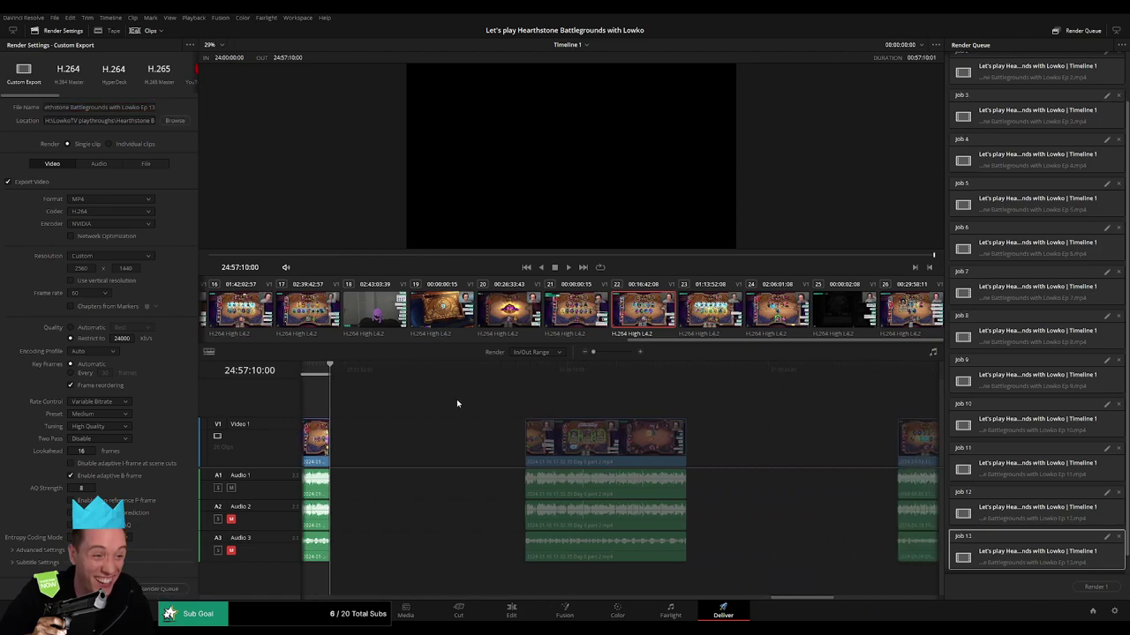
left_click(505, 372)
key("i")
key("Down")
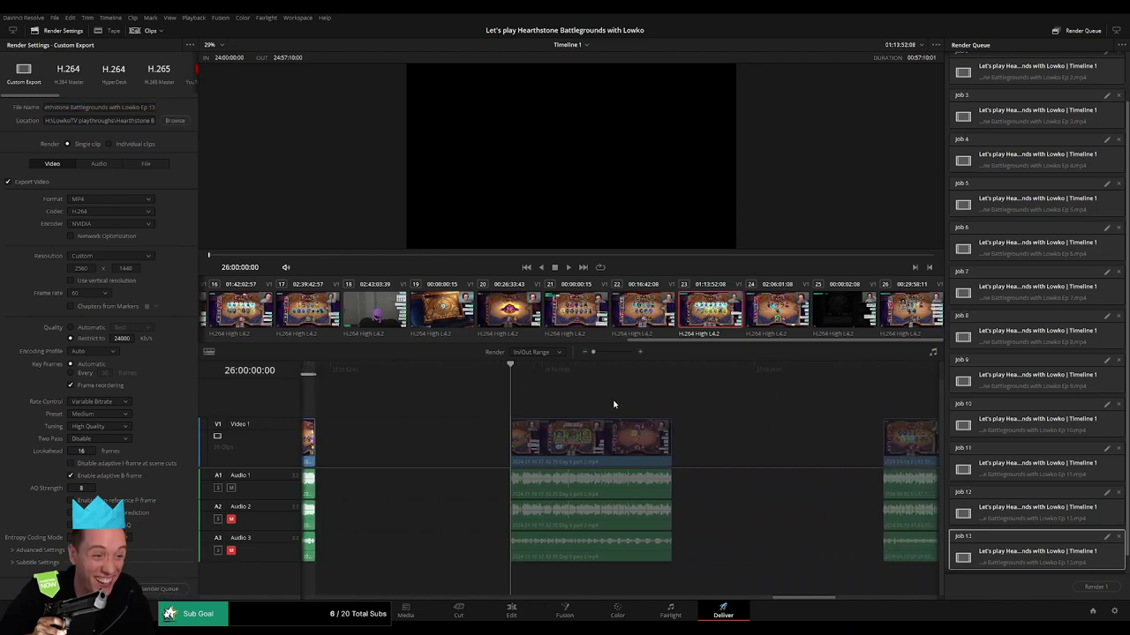
scroll(534, 380, "right", 3)
key("o")
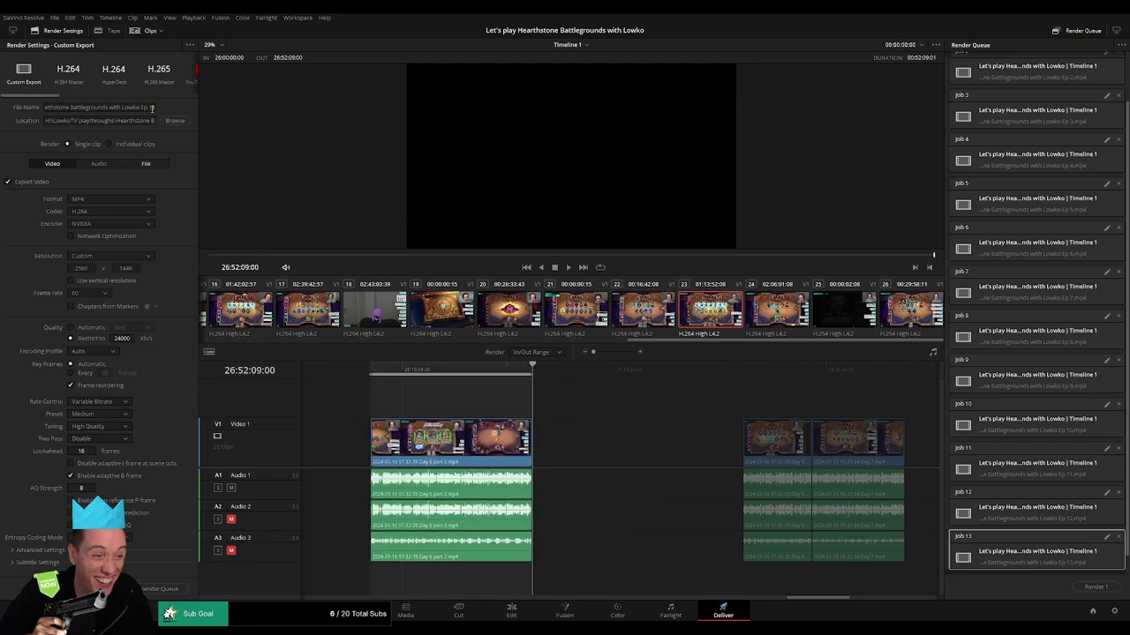
left_click(154, 108)
key("BackSpace")
type("4")
left_click(161, 589)
- Set the Out point at 28:52:10:30 and queue that range as Ep 15
scroll(672, 427, "right", 3)
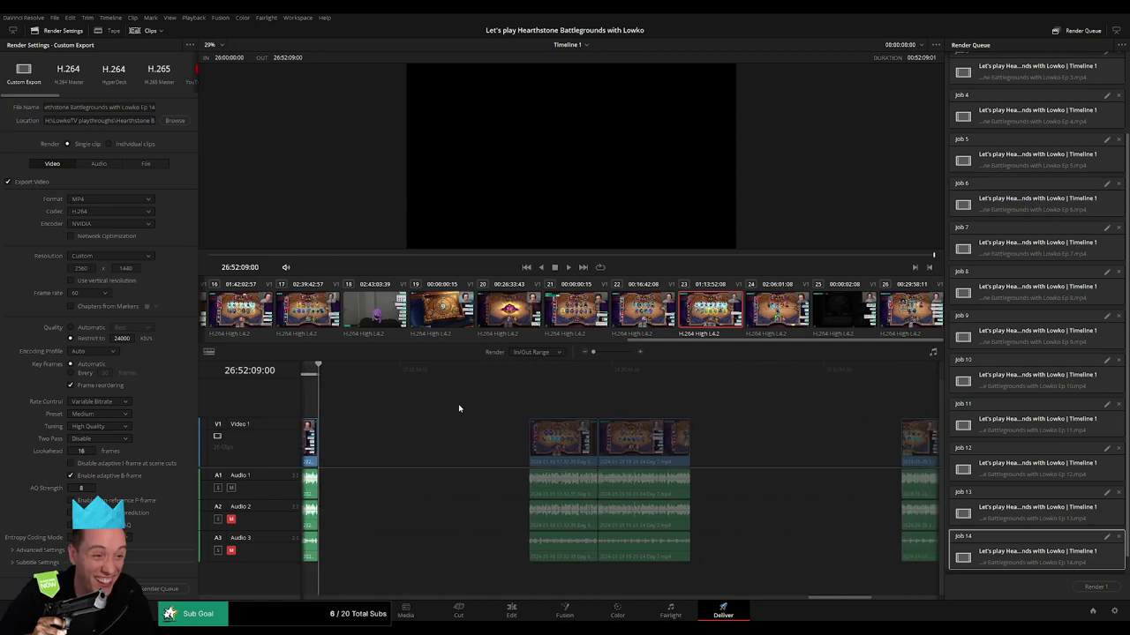
left_click(519, 375)
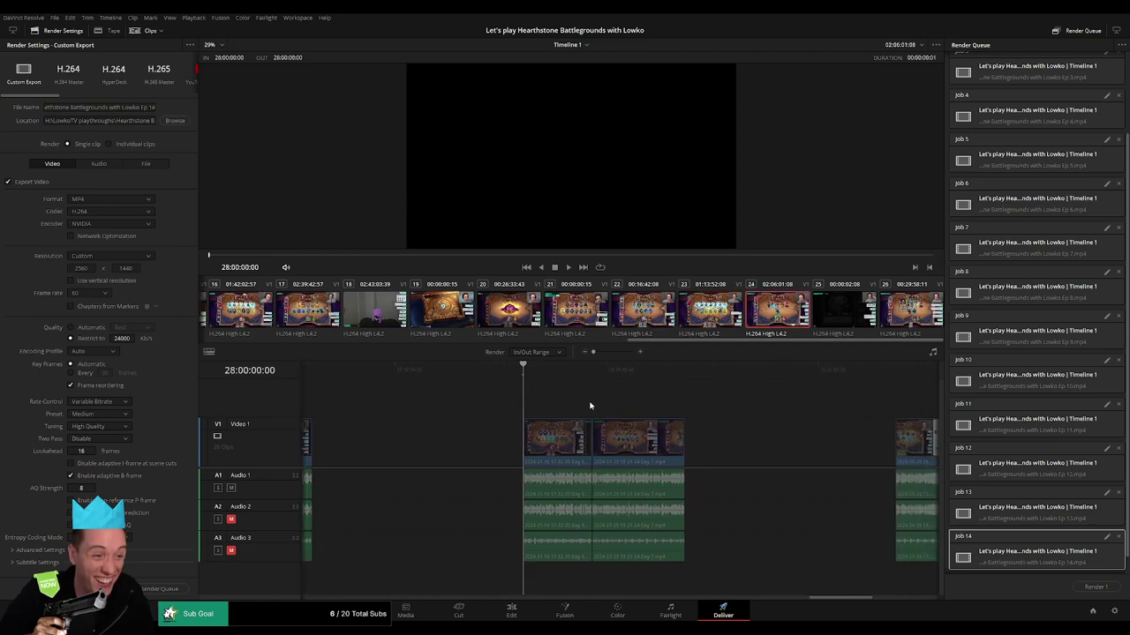
left_click(547, 369)
key("o")
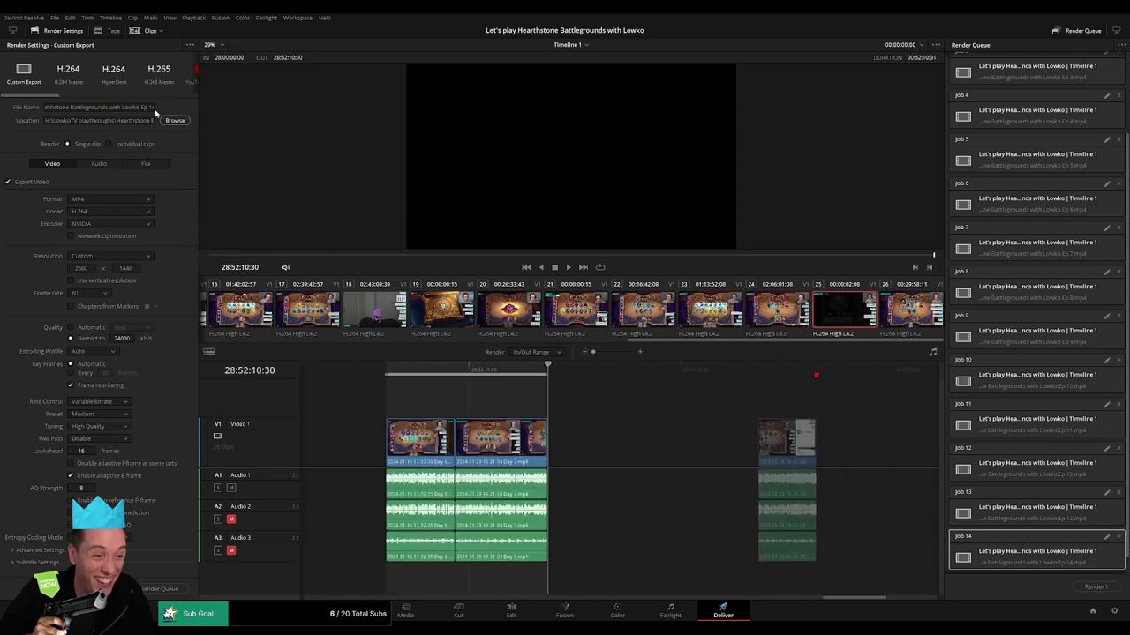
left_click(152, 107)
type("5")
left_click(163, 589)
- Queue 30:00:00:00–30:18:48:29 as Ep 16, then deselect the jobs in the queue
scroll(497, 411, "right", 5)
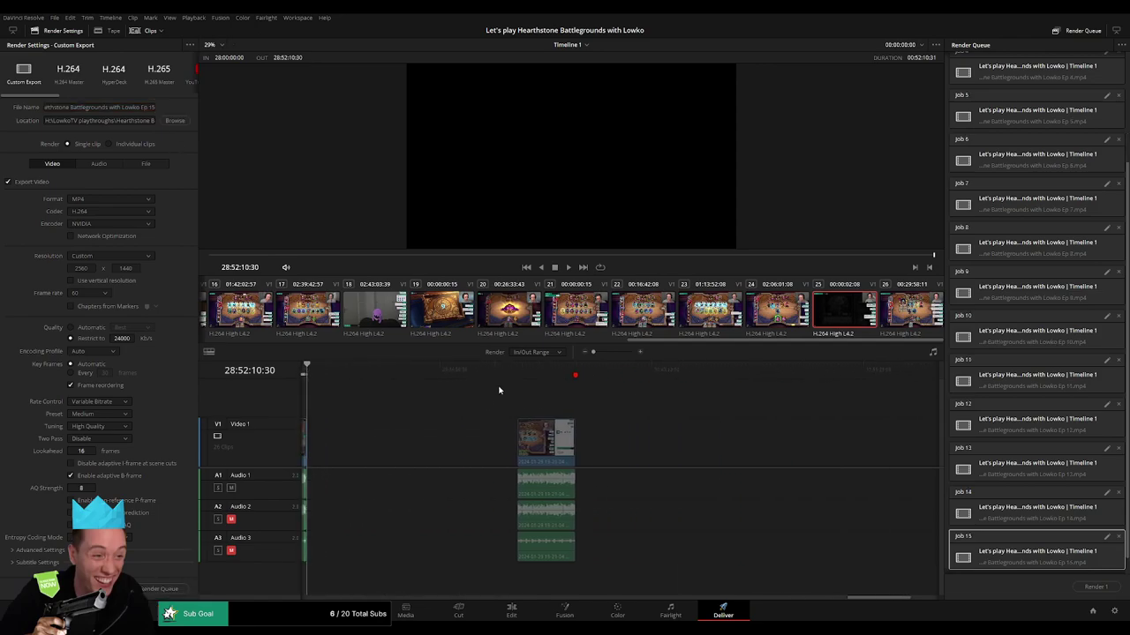
left_click(511, 371)
key("i")
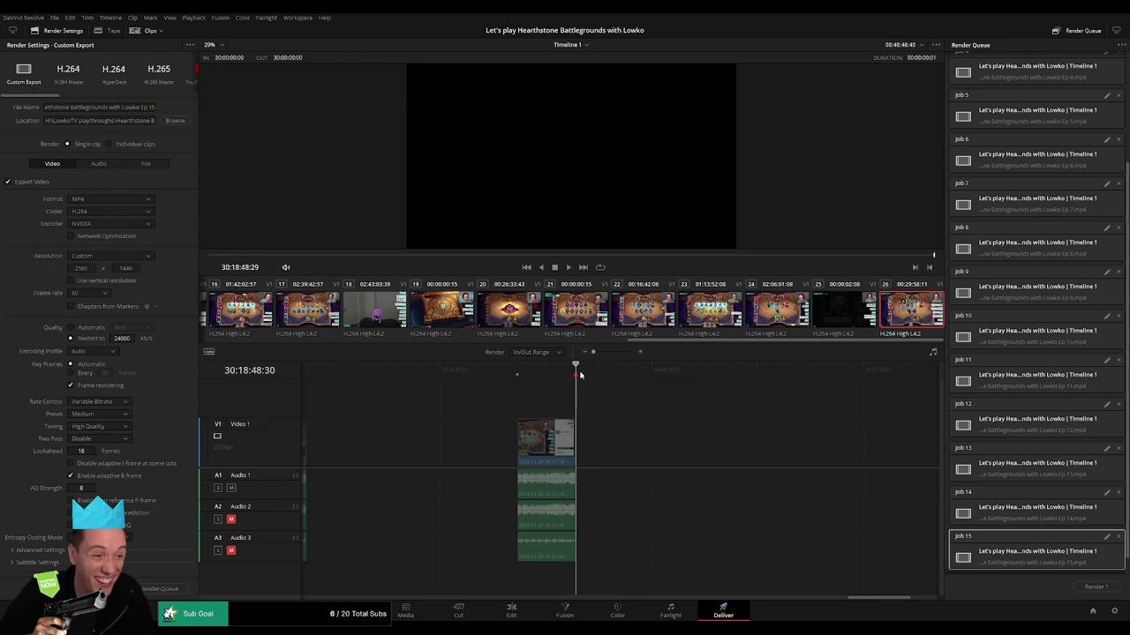
key("Down")
key("o")
left_click(156, 108)
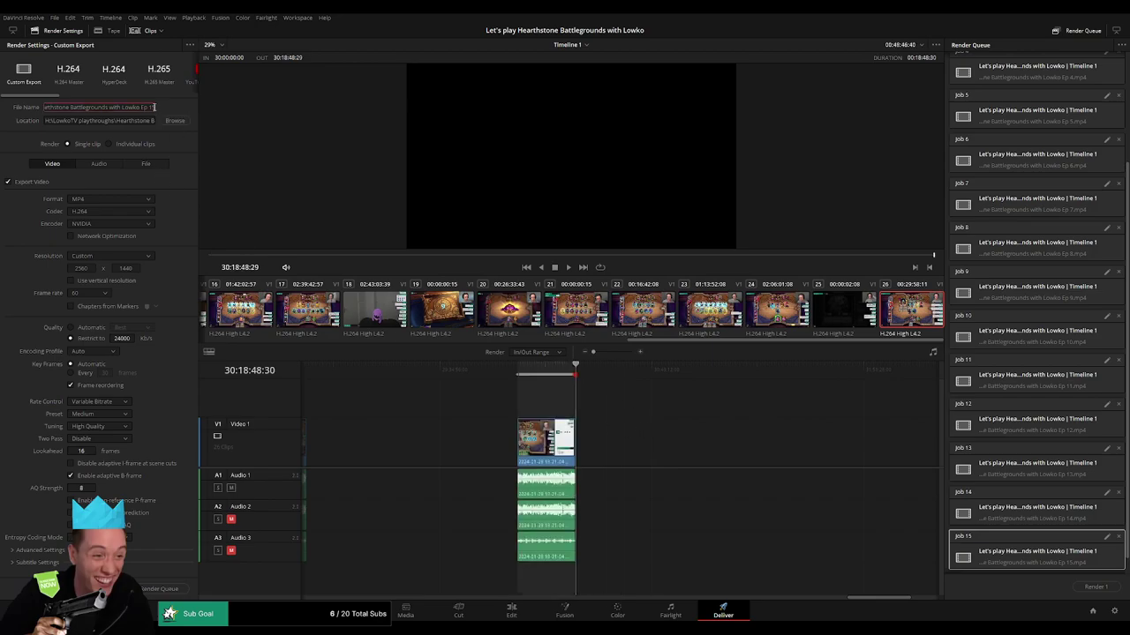
key("BackSpace")
type("6")
left_click(168, 588)
left_click(1023, 572)
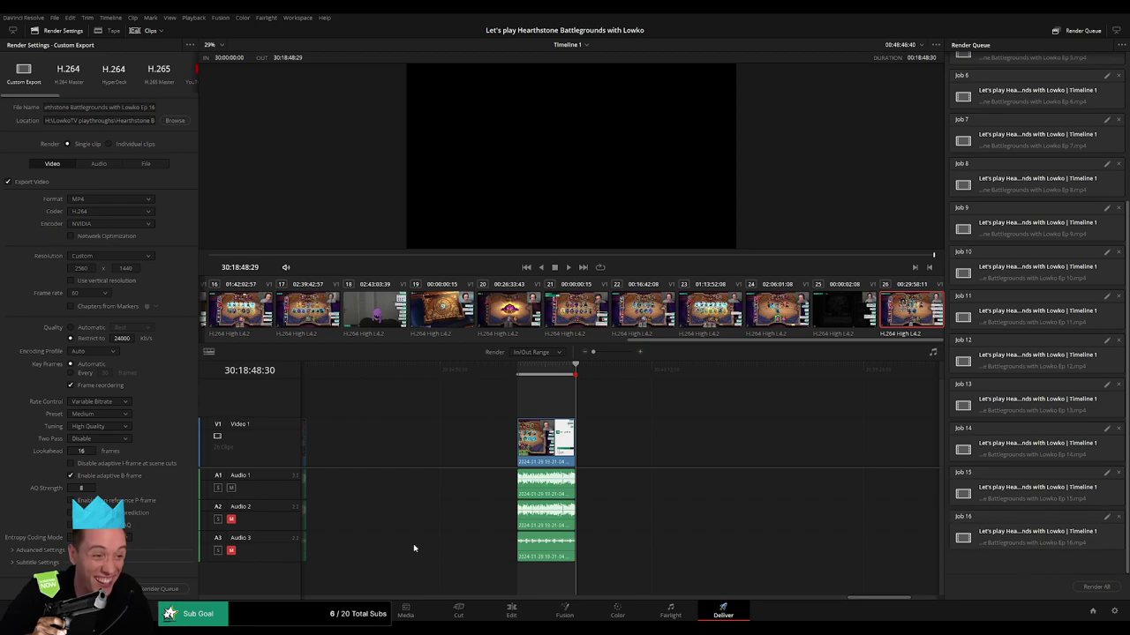